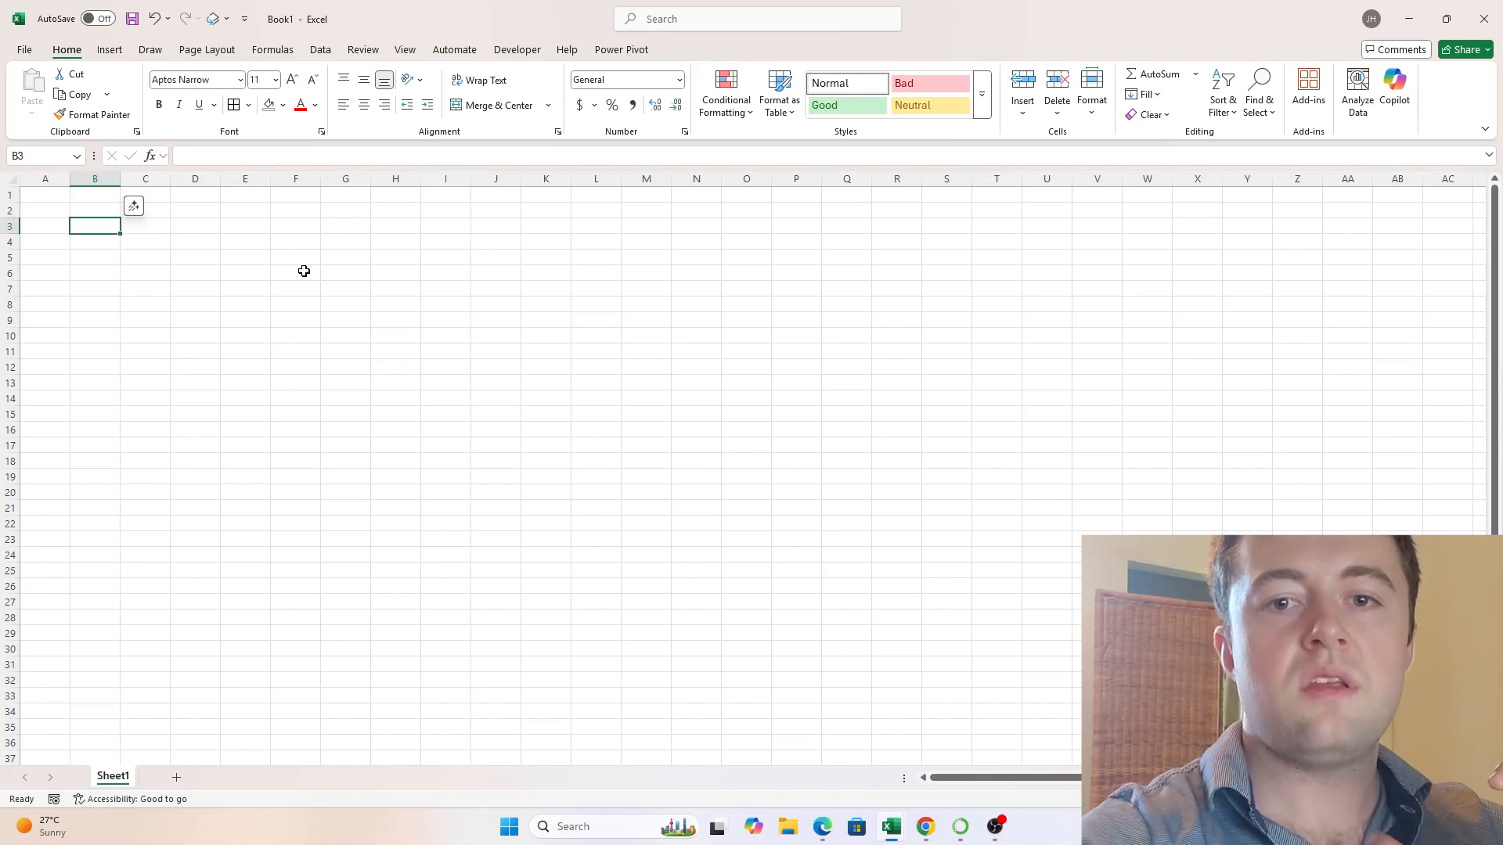
# - Insert a text box on Sheet1 spanning roughly columns B to J and rows 3 to 7
pyautogui.click(108, 51)
pyautogui.click(1066, 92)
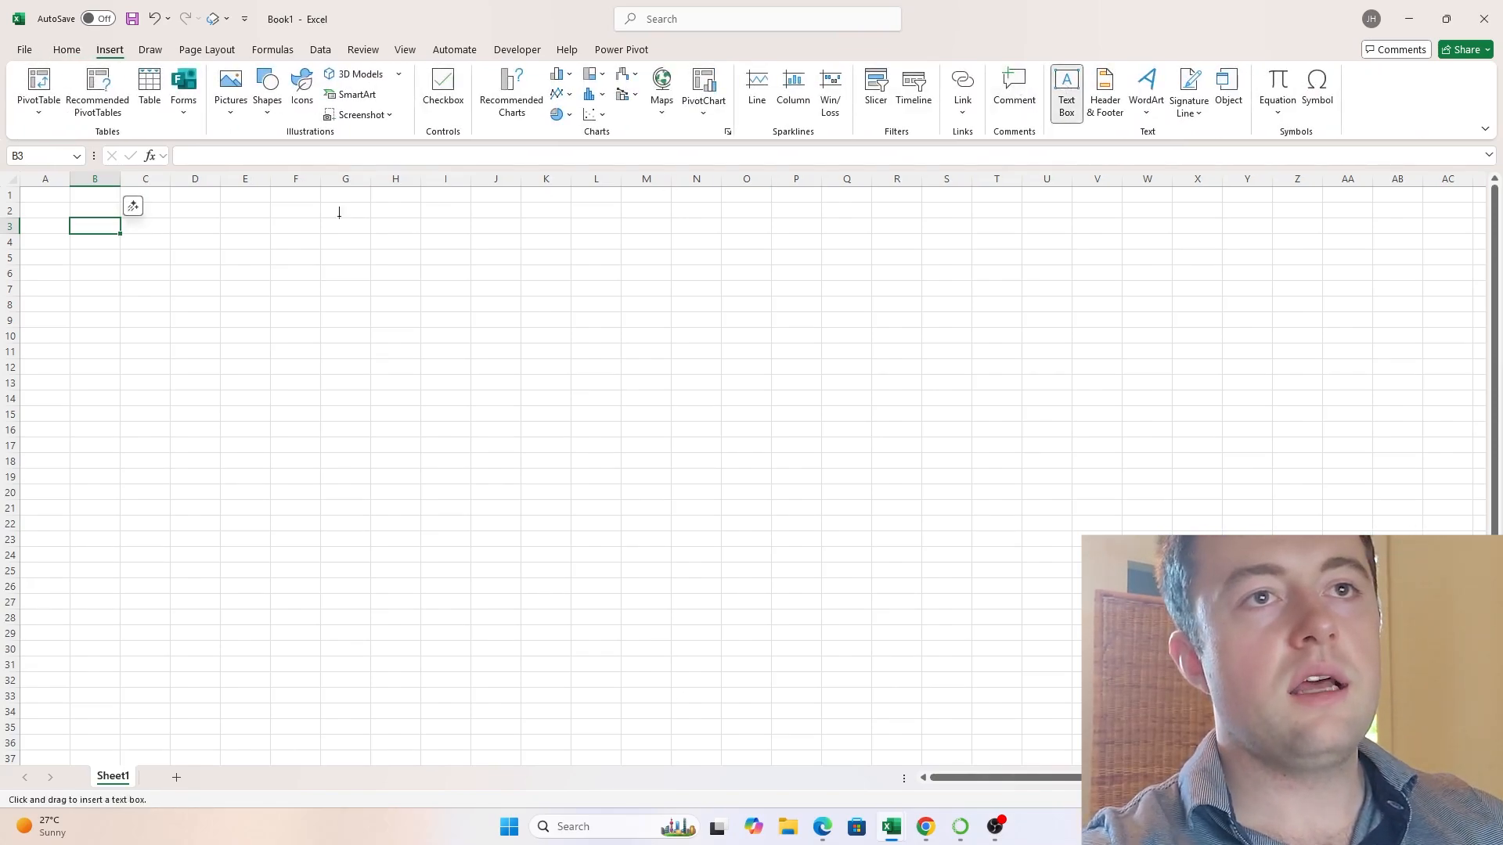
pyautogui.moveTo(103, 216); pyautogui.dragTo(515, 293)
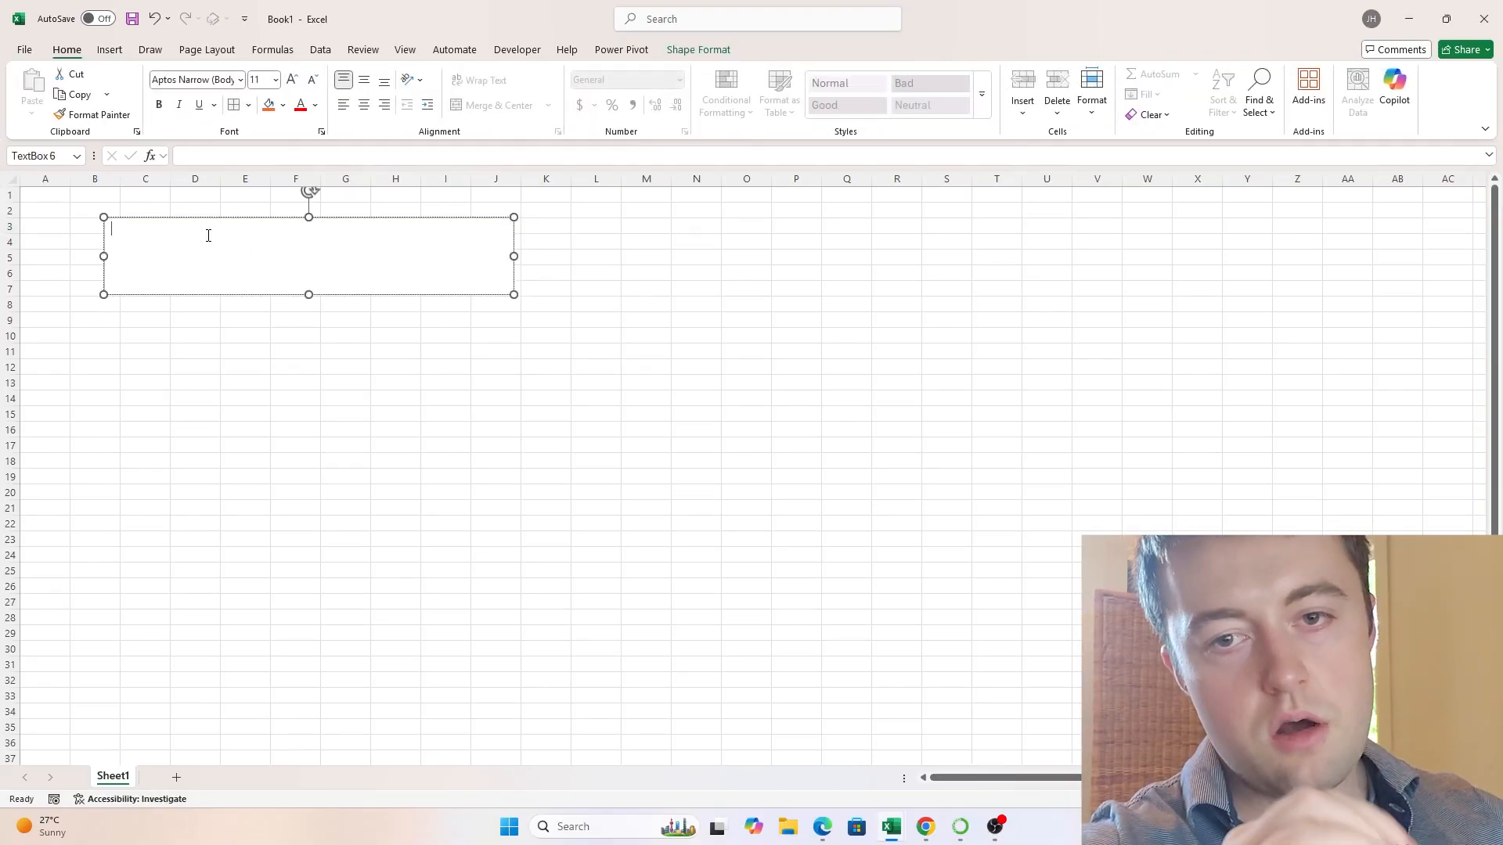
# - Write "transpose(rows) = col" as the first line of the text box and begin a new line
pyautogui.write('tra')
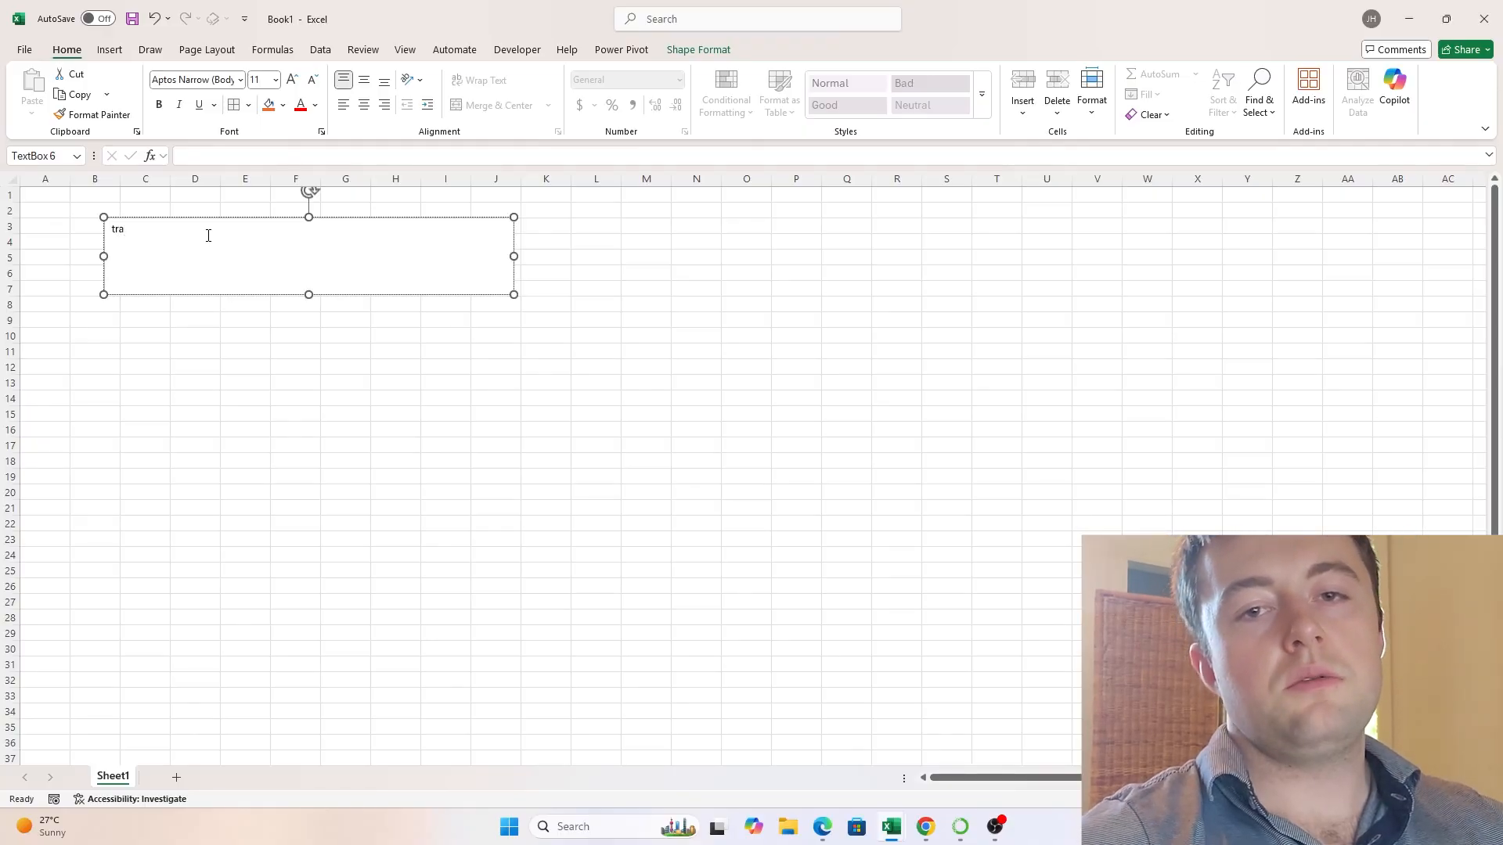
pyautogui.write('nspose')
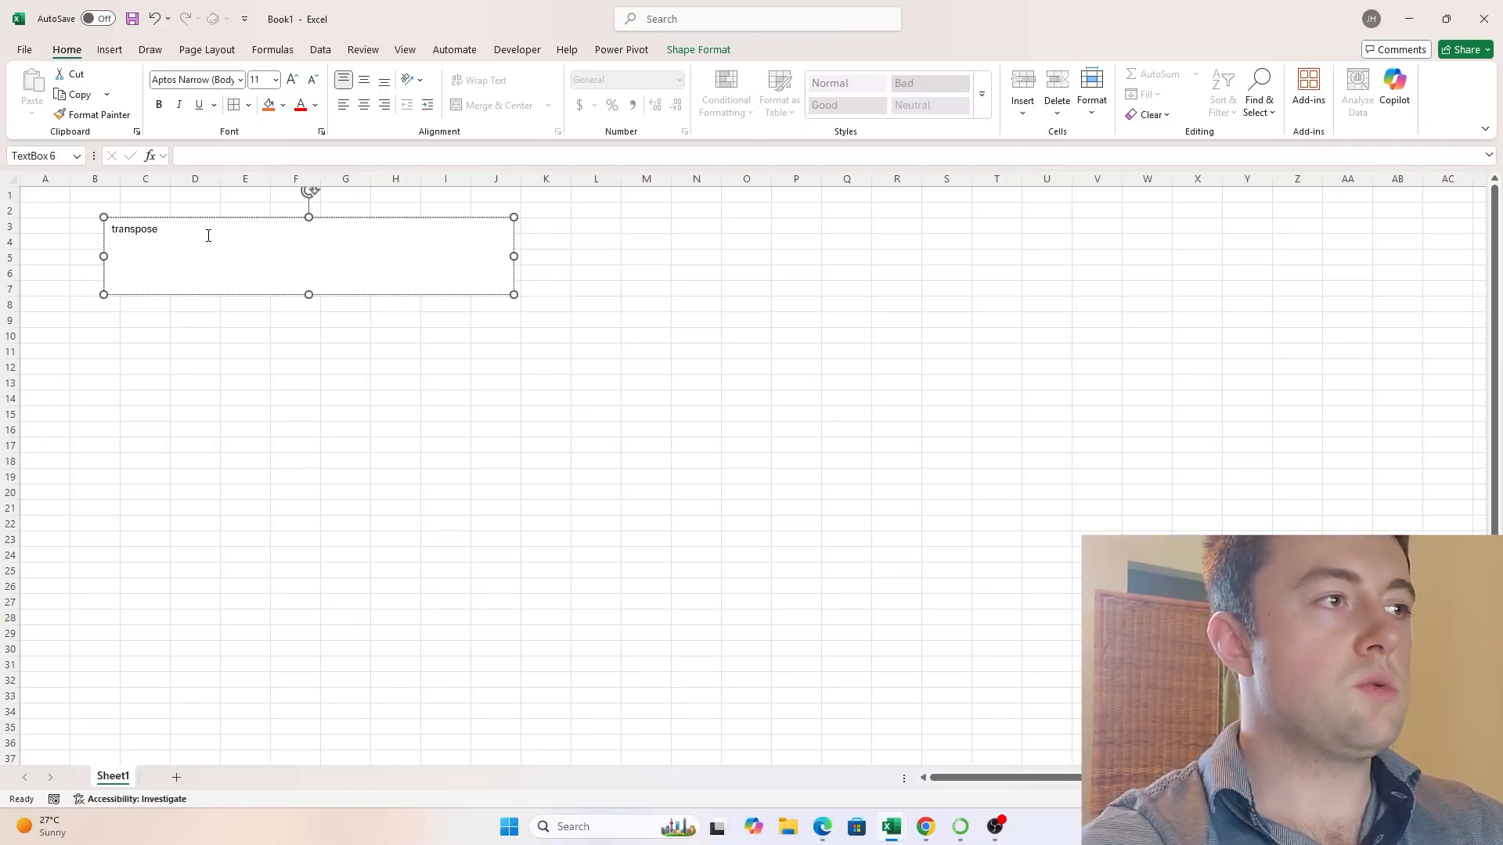
pyautogui.write('(rows)')
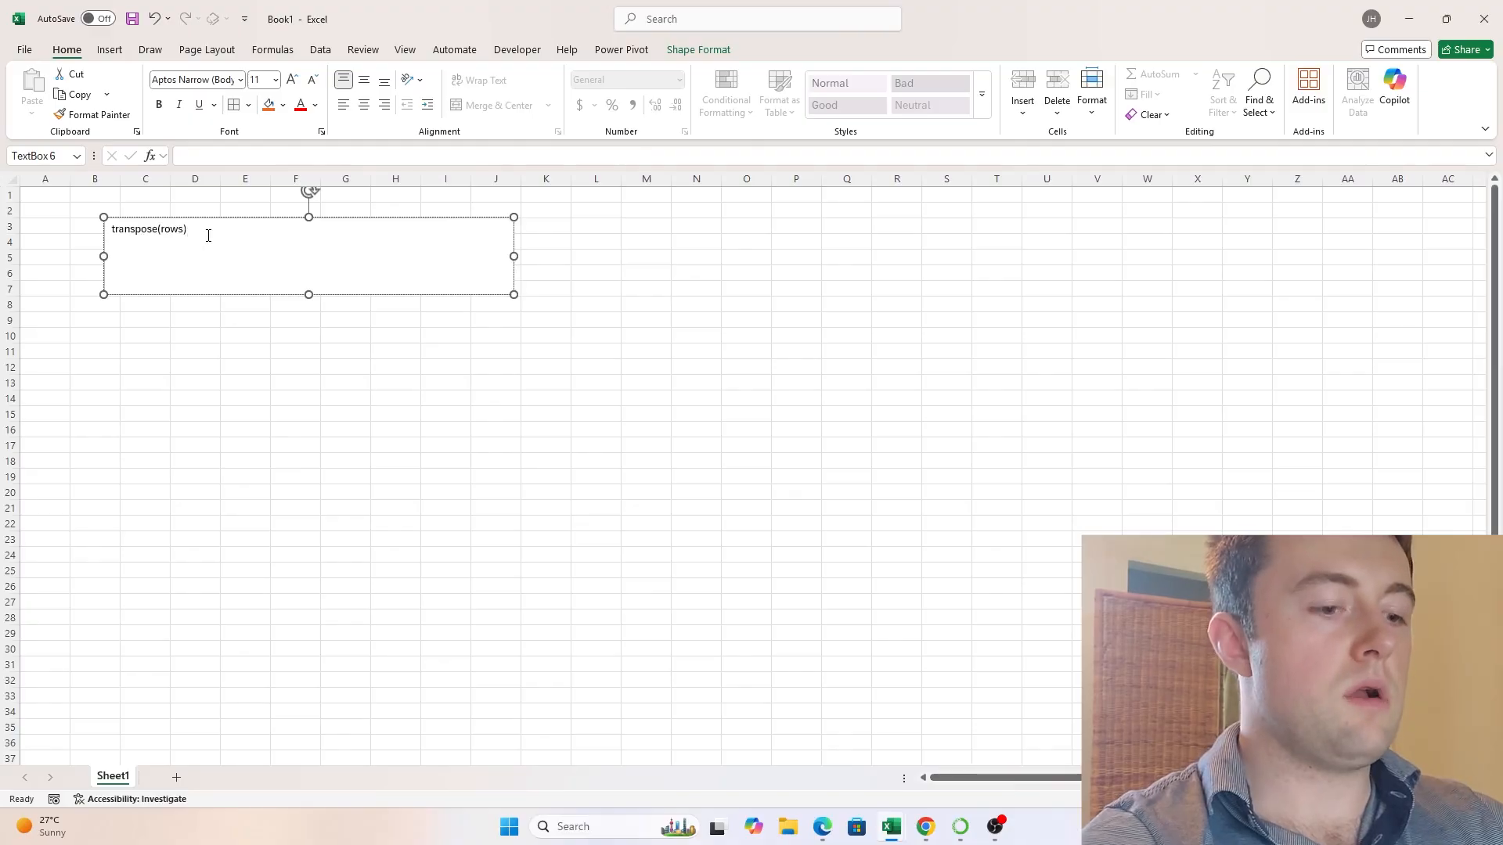
pyautogui.write(' = co')
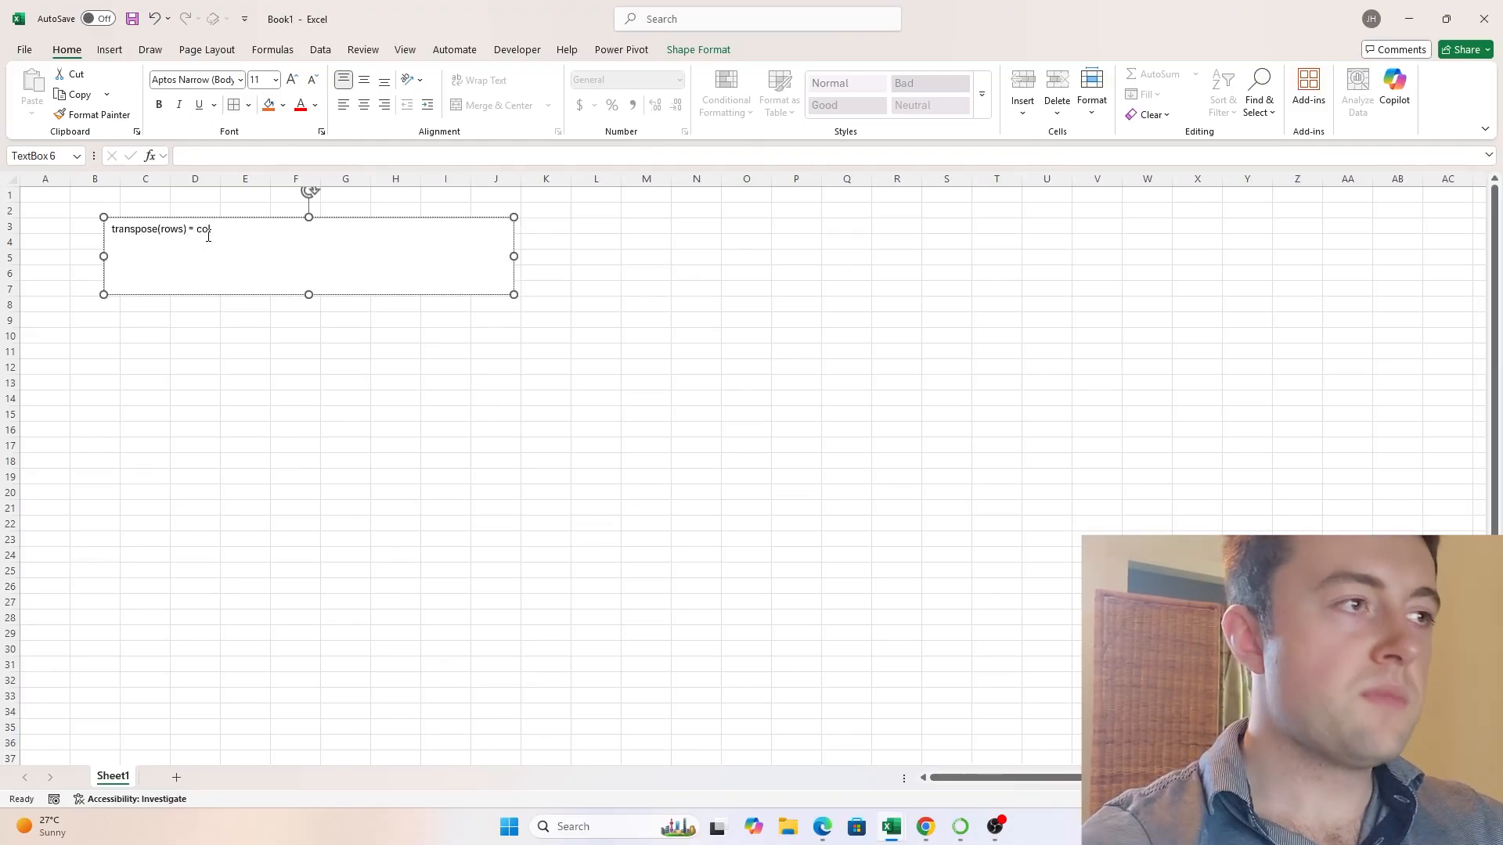
pyautogui.write('l')
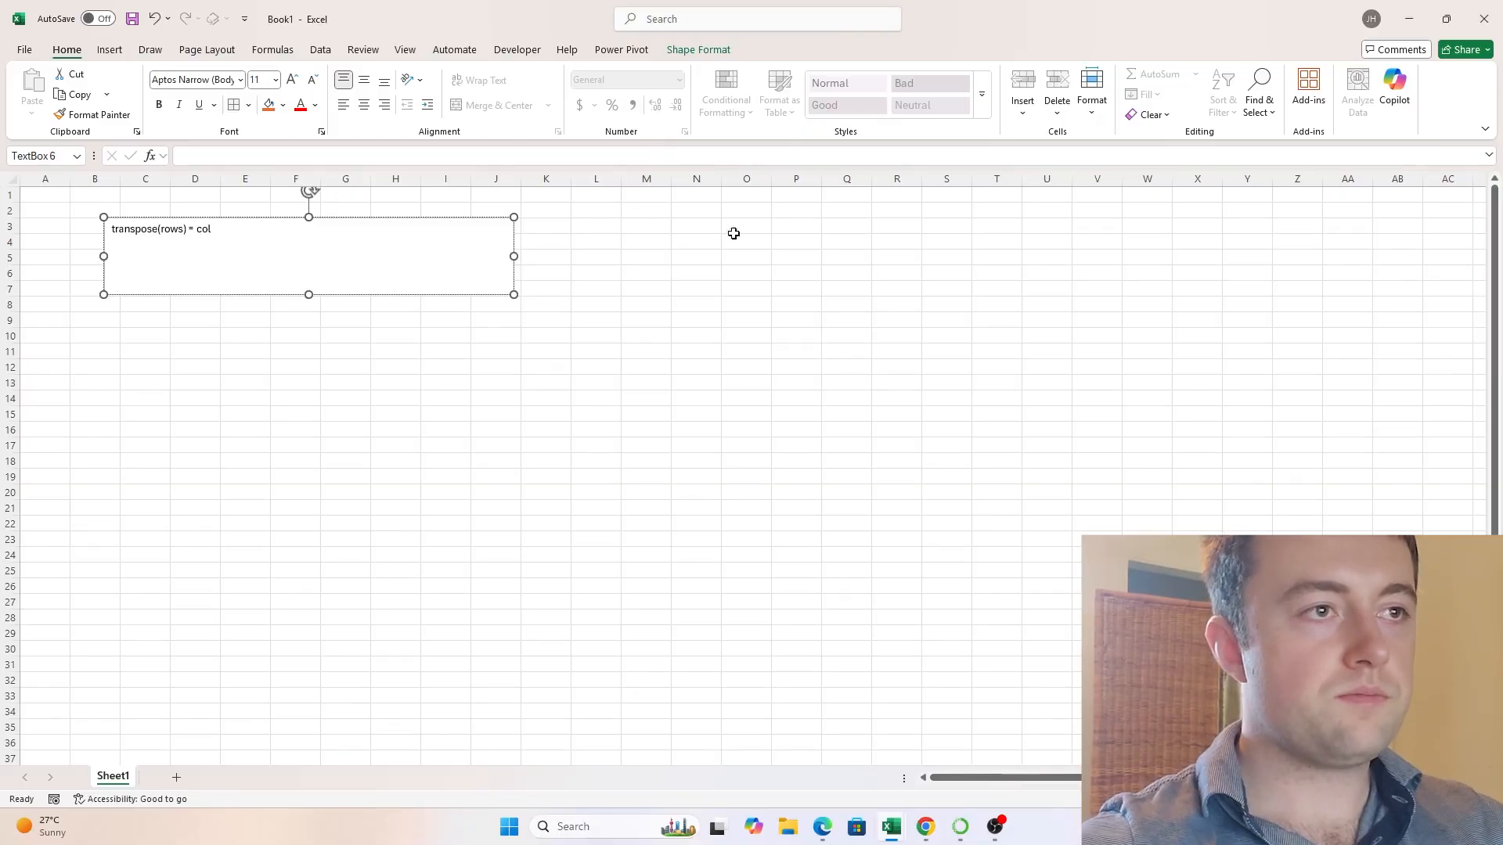
pyautogui.press('Return')
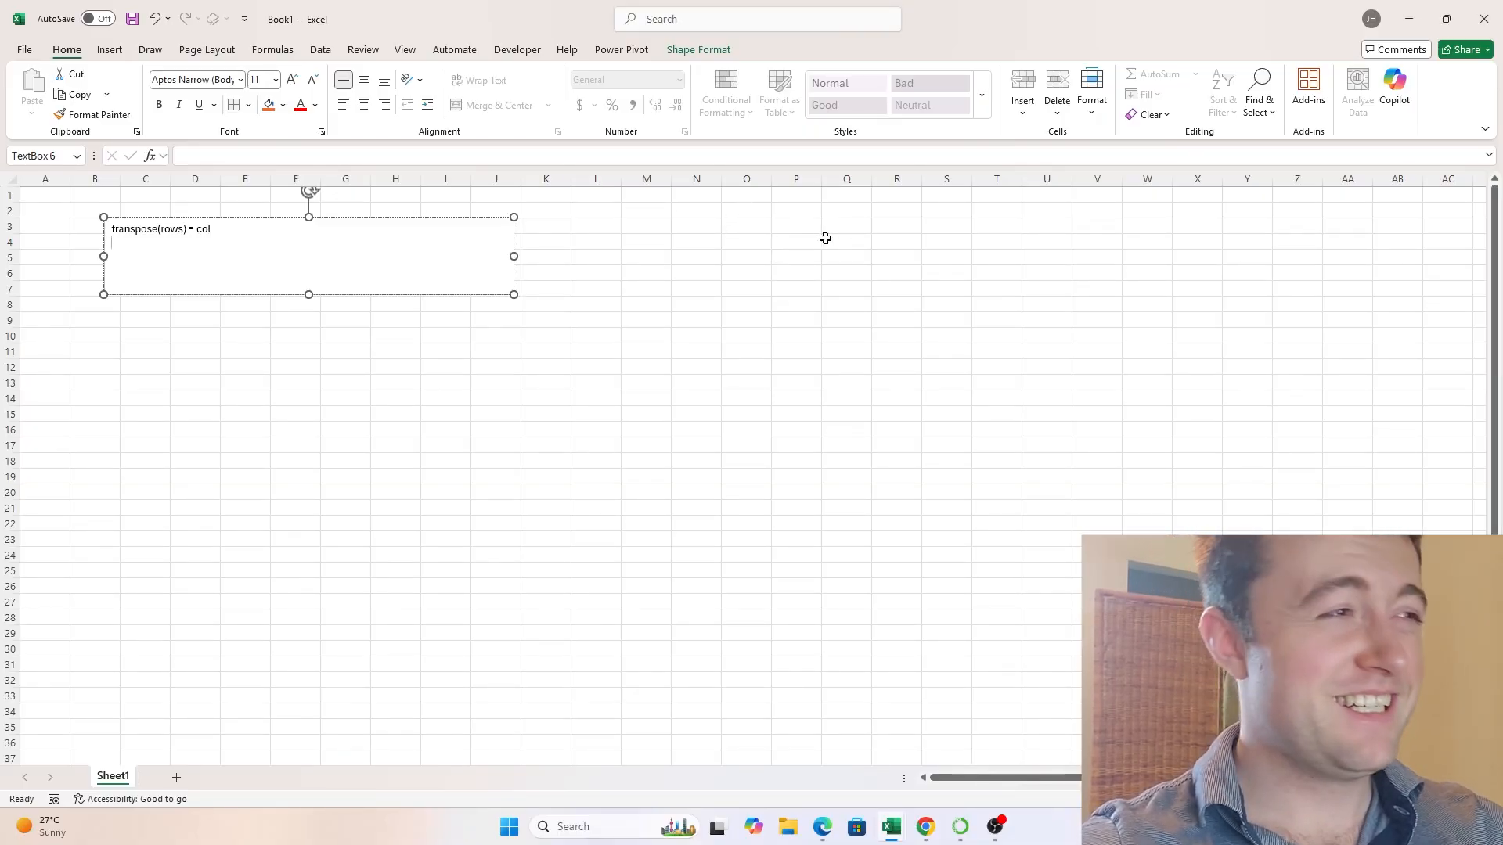
pyautogui.moveTo(687, 212); pyautogui.dragTo(1292, 216)
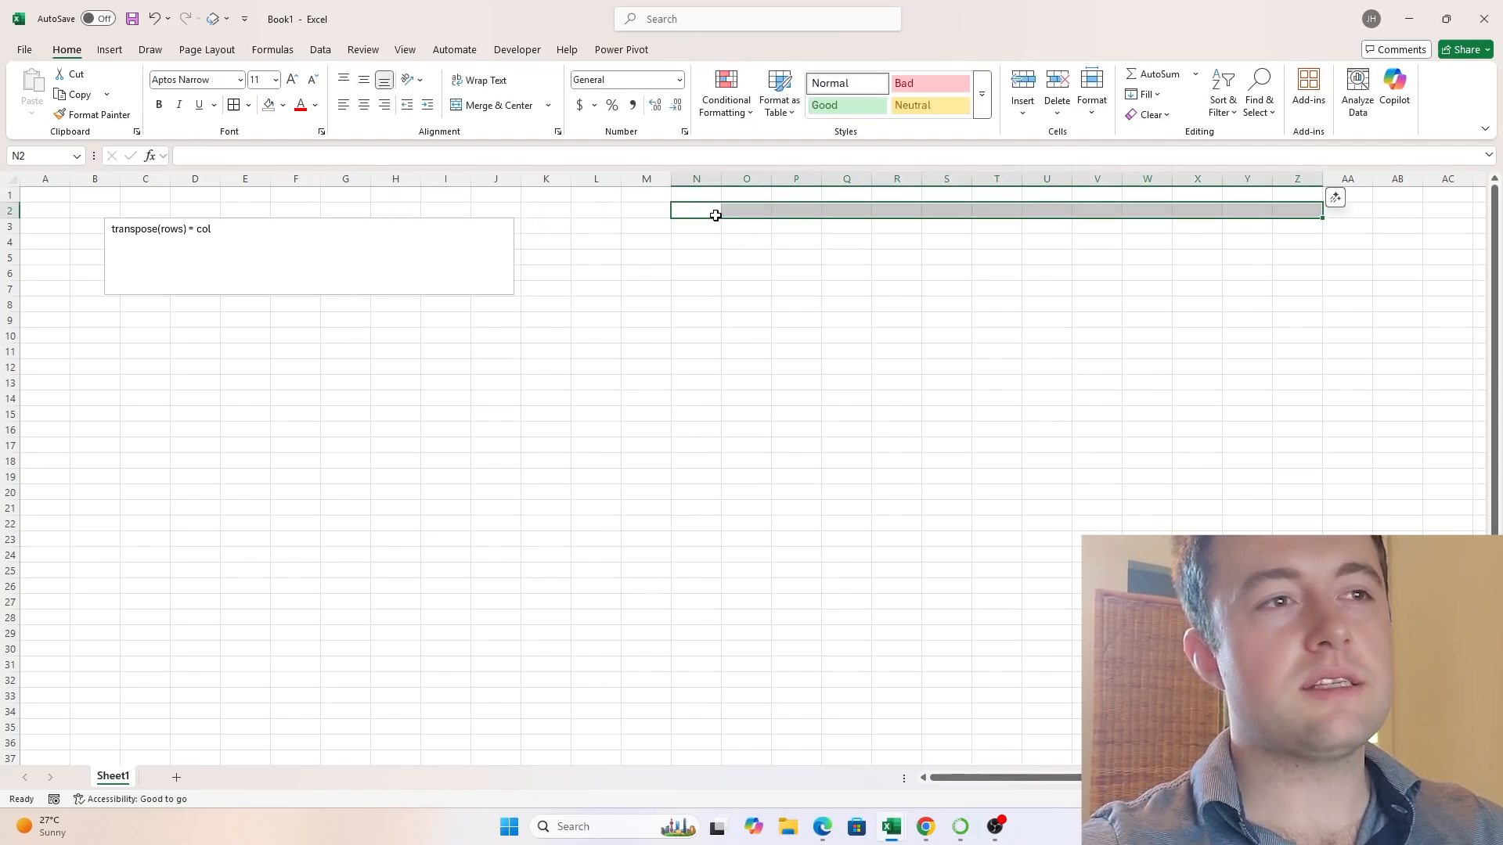
pyautogui.moveTo(715, 211); pyautogui.dragTo(689, 493)
# - Add the portfolio standard deviation formula "std(port)=sqrt(sumi(sumj(wi*wj*Covarij))" as the second line of the text box
pyautogui.click(201, 239)
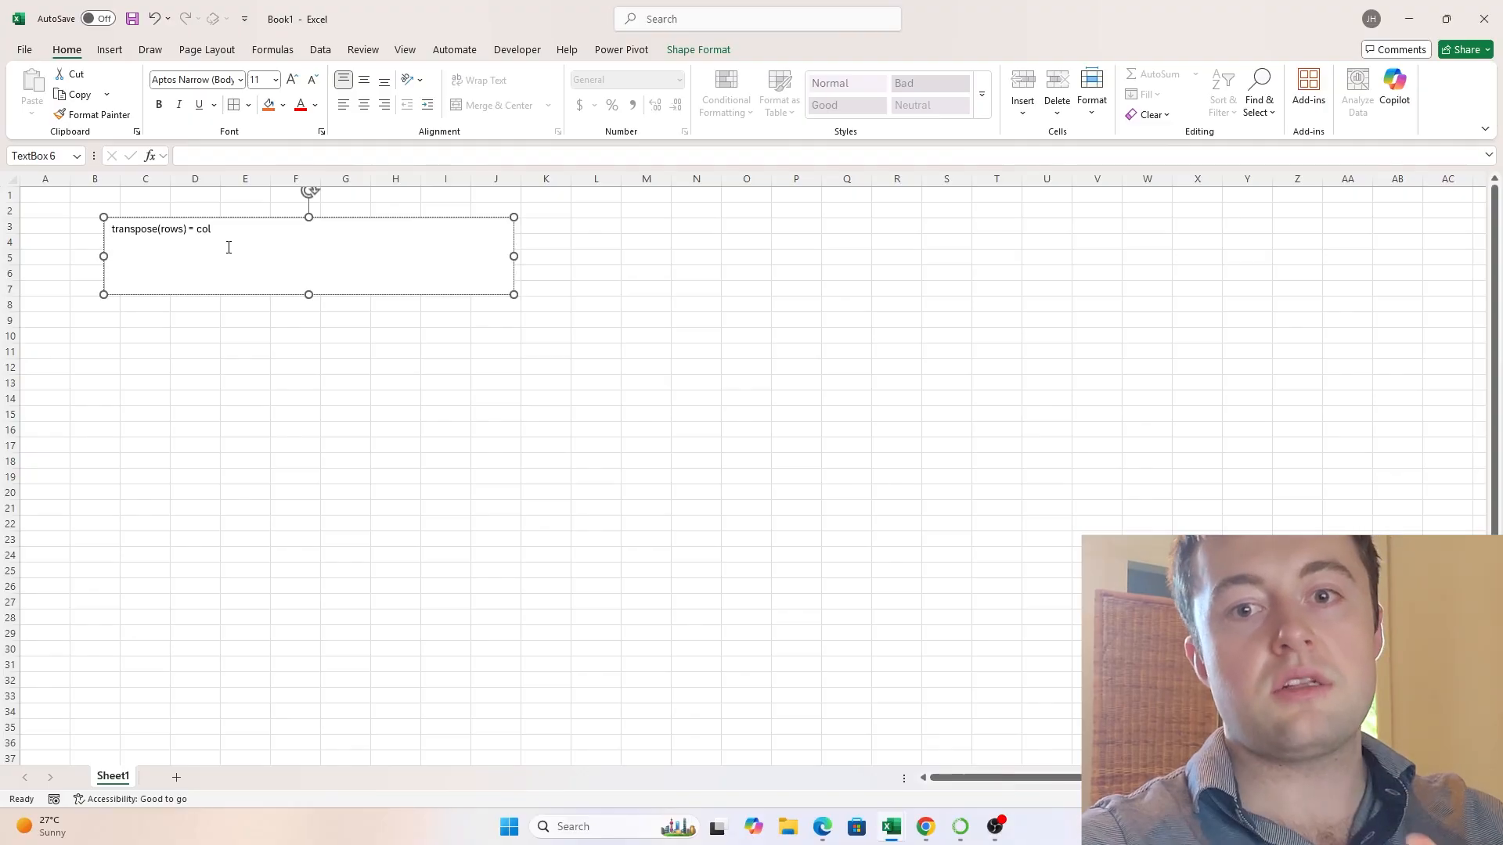
pyautogui.write('std')
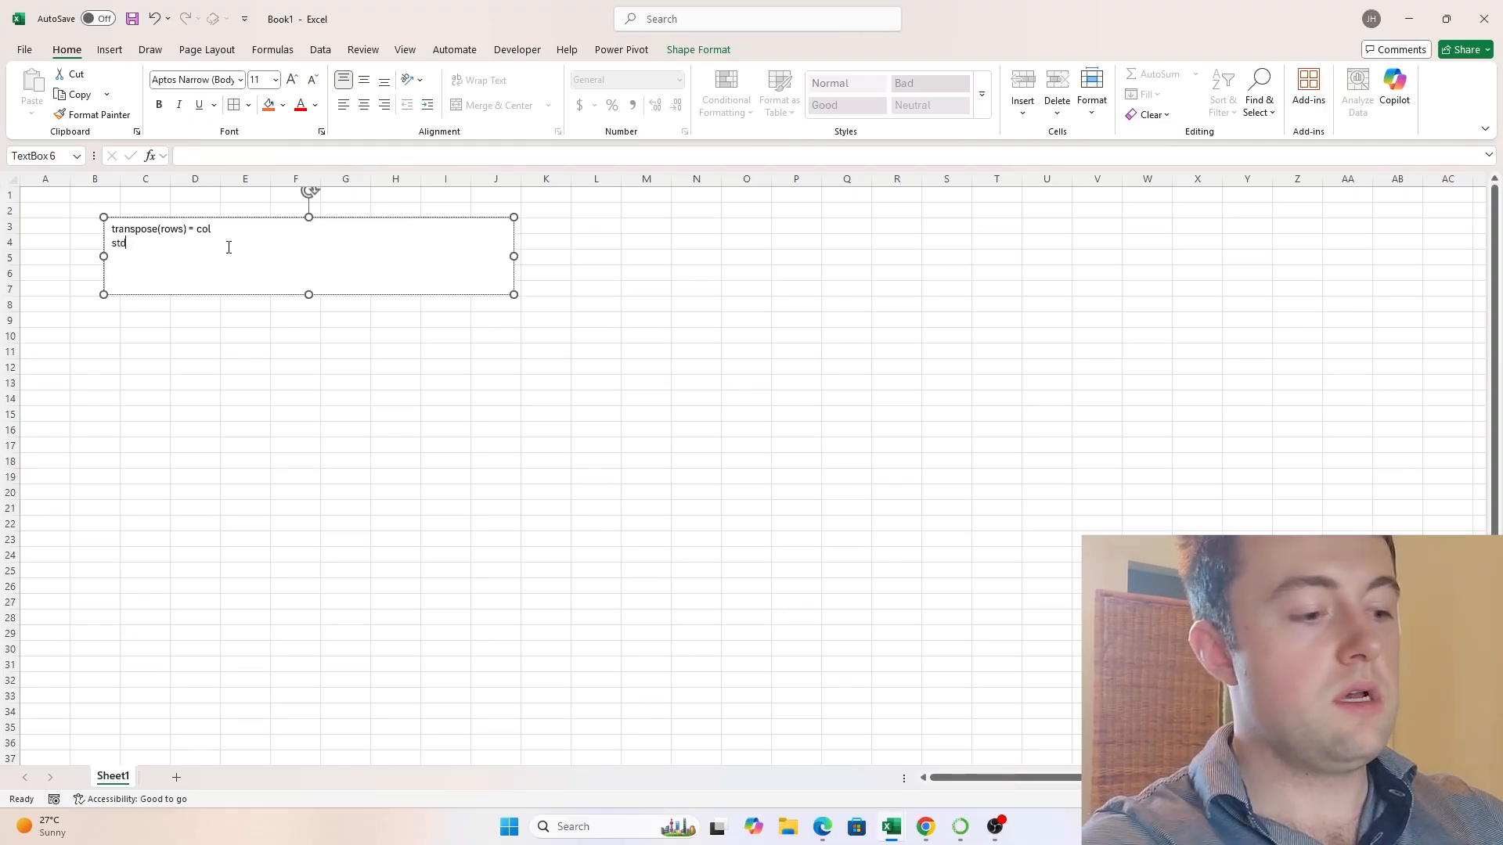
pyautogui.write('(port)=')
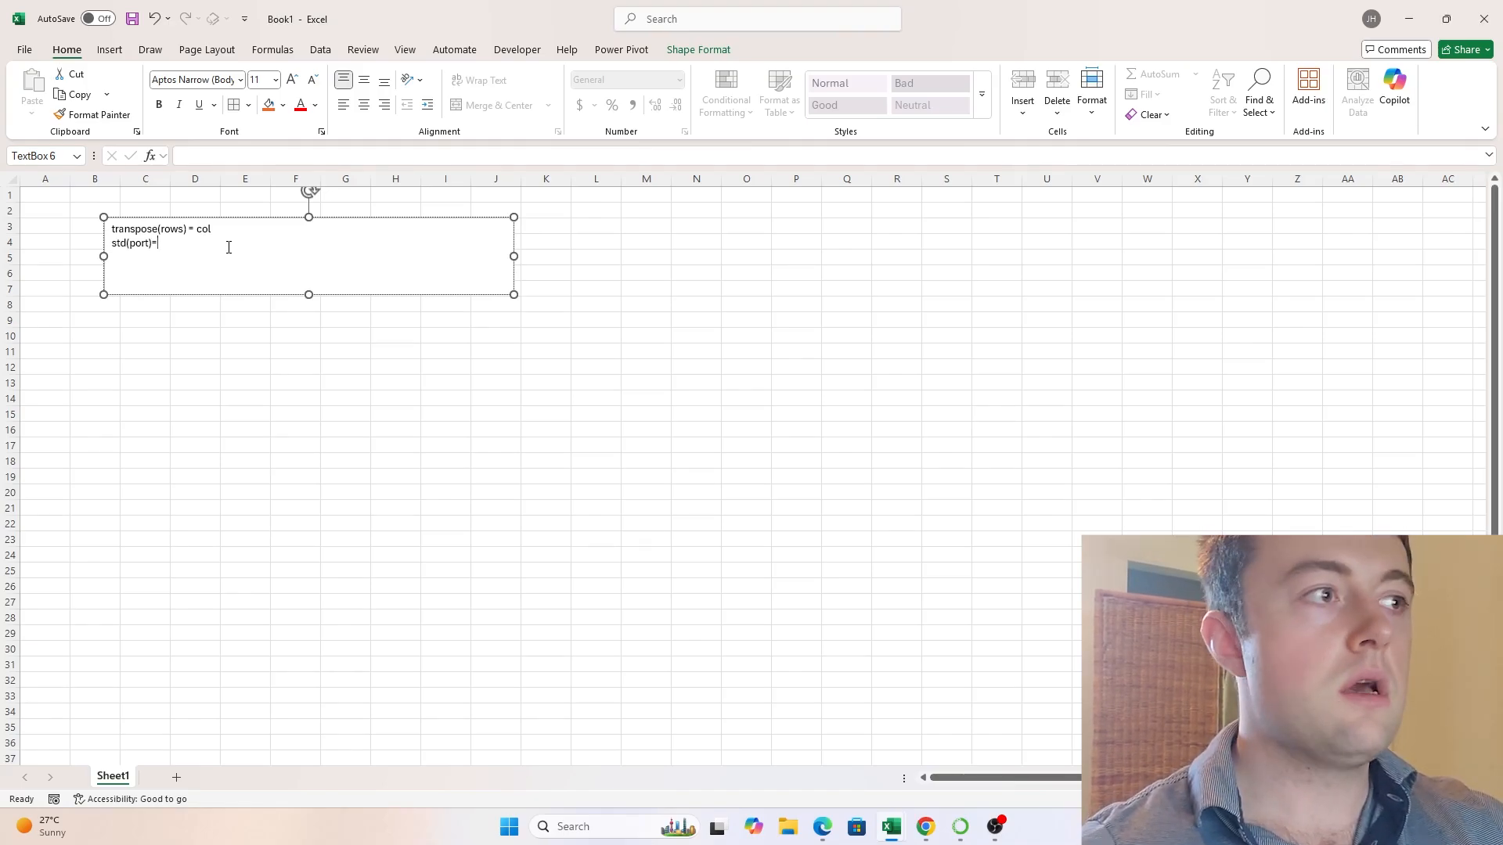
pyautogui.write('sqrt')
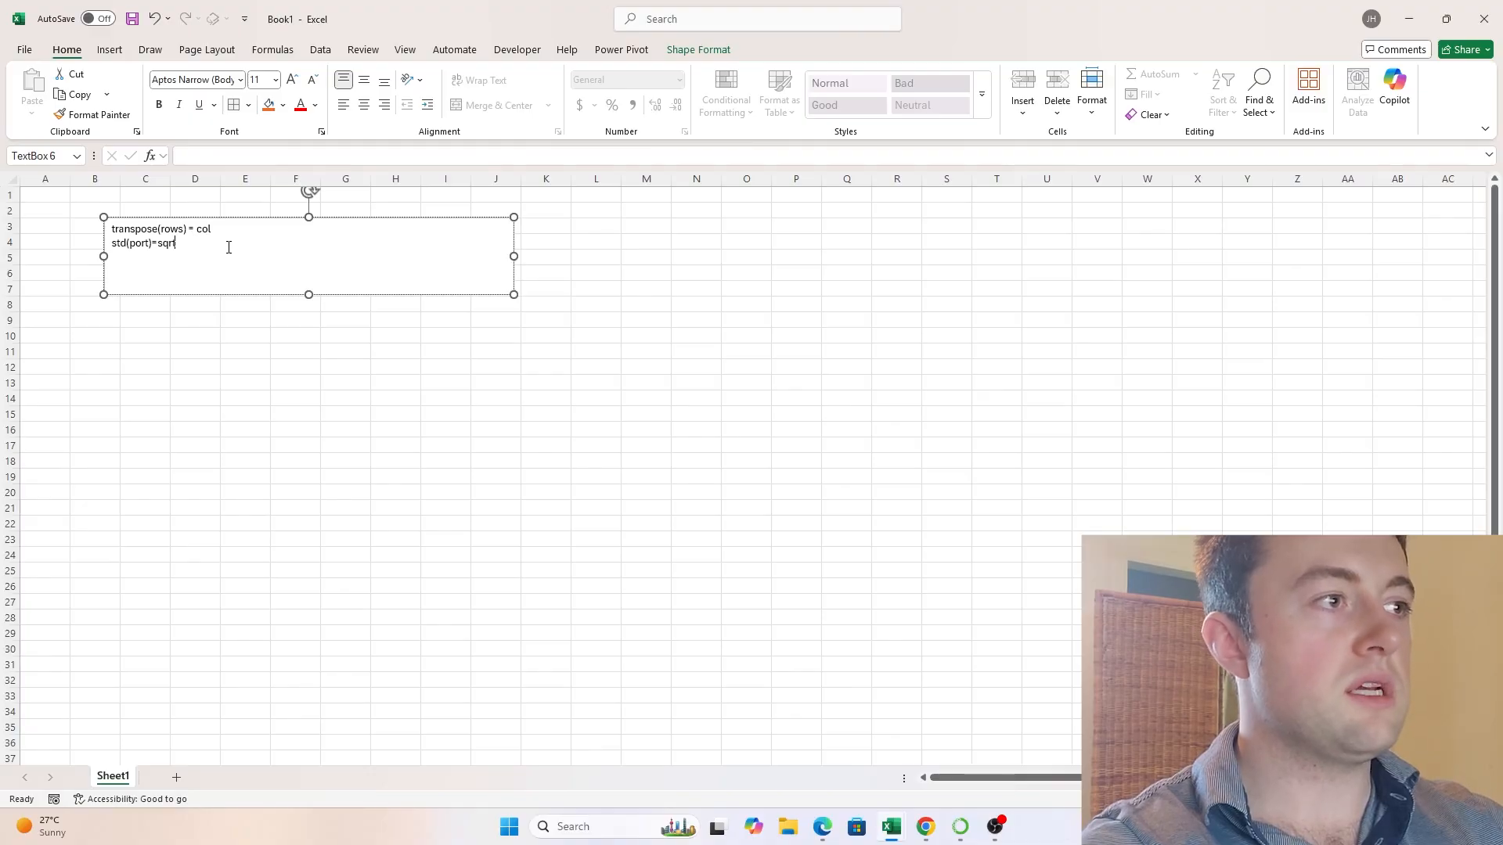
pyautogui.write('(su')
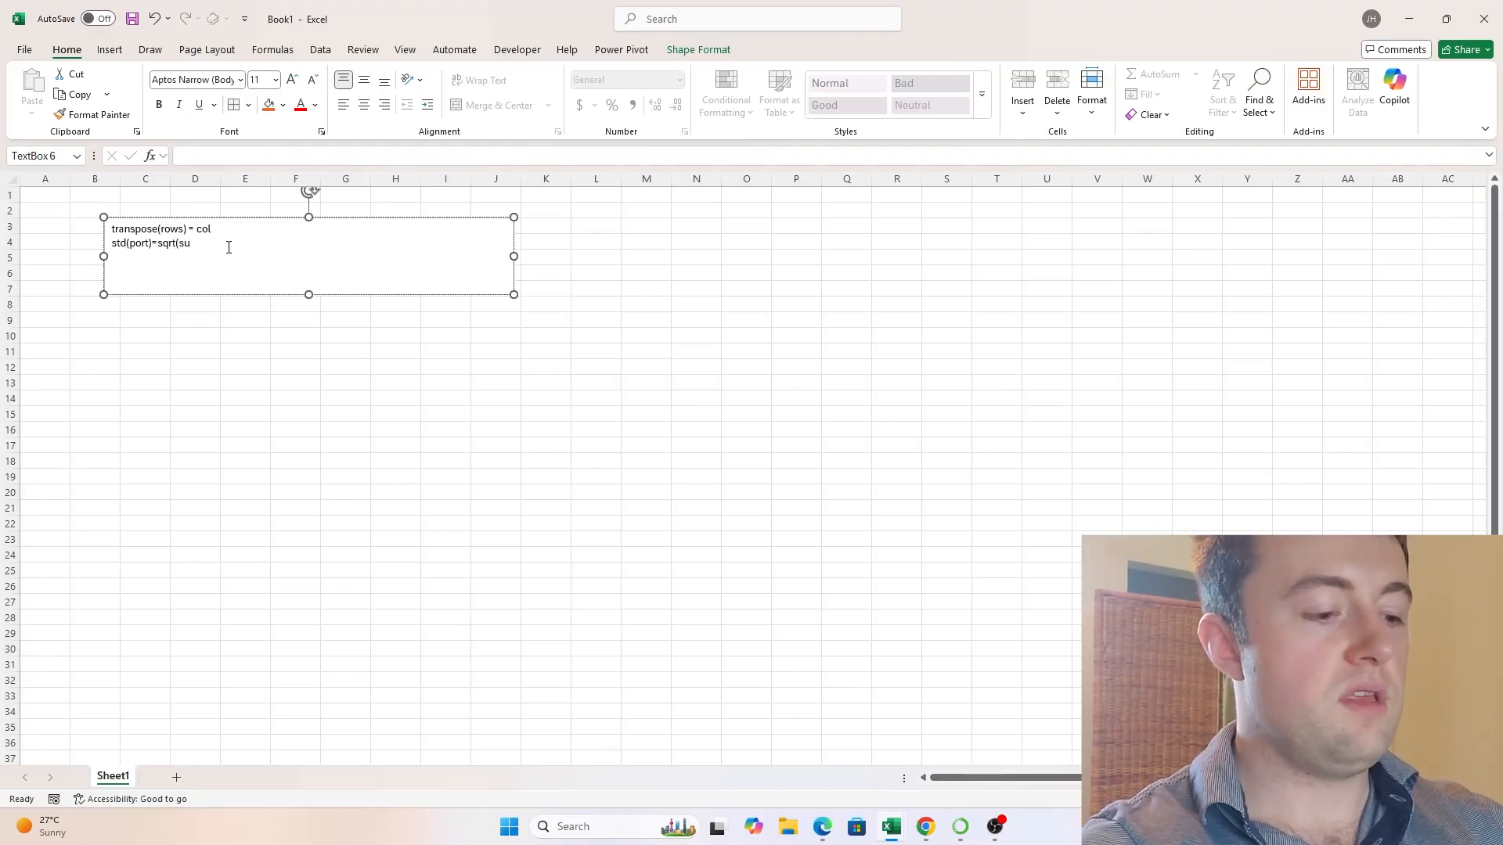
pyautogui.write('mi(sum')
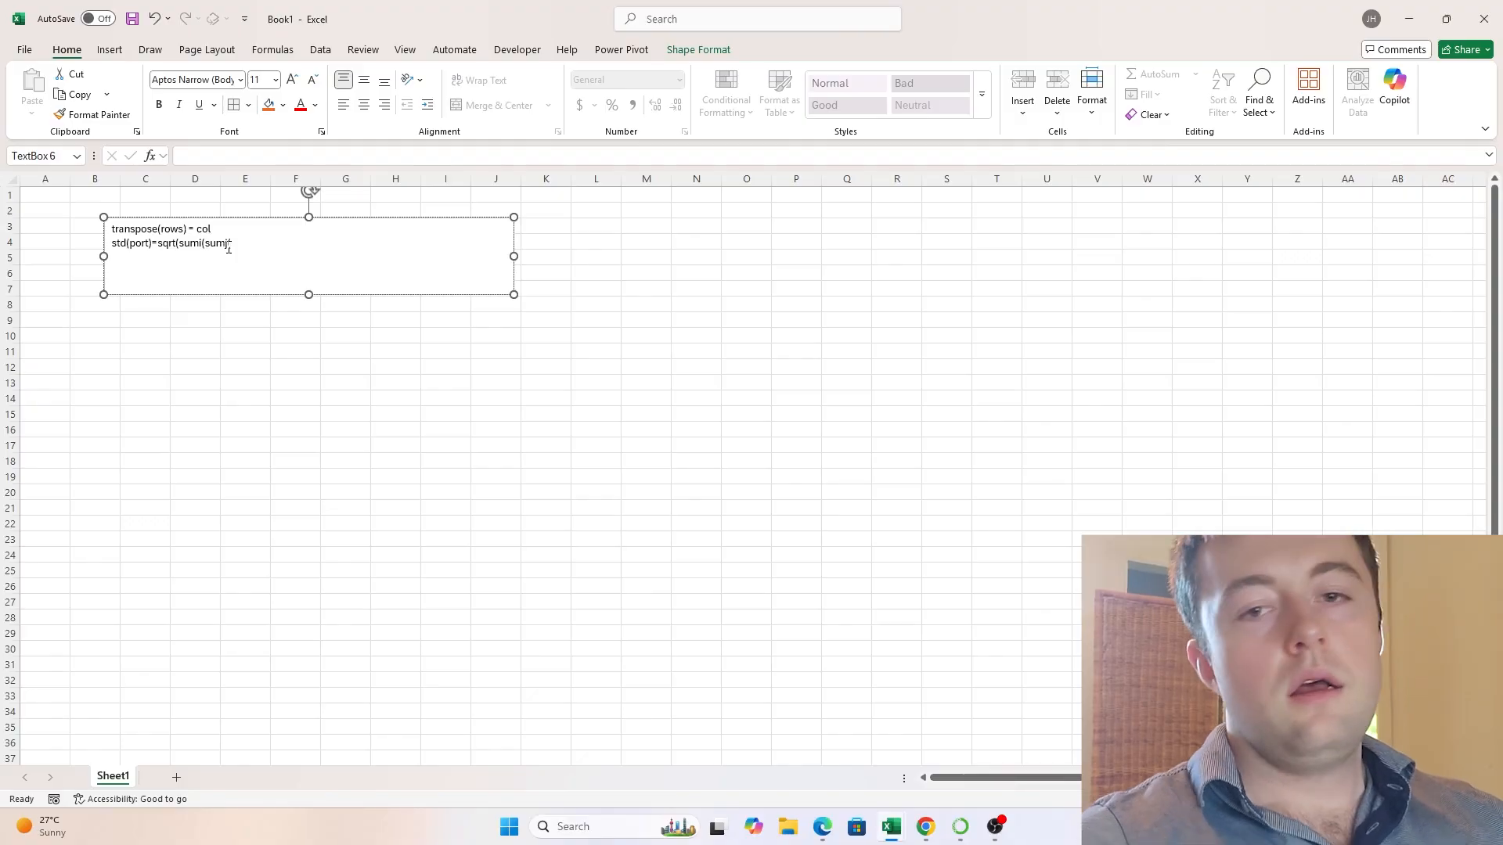
pyautogui.write('j')
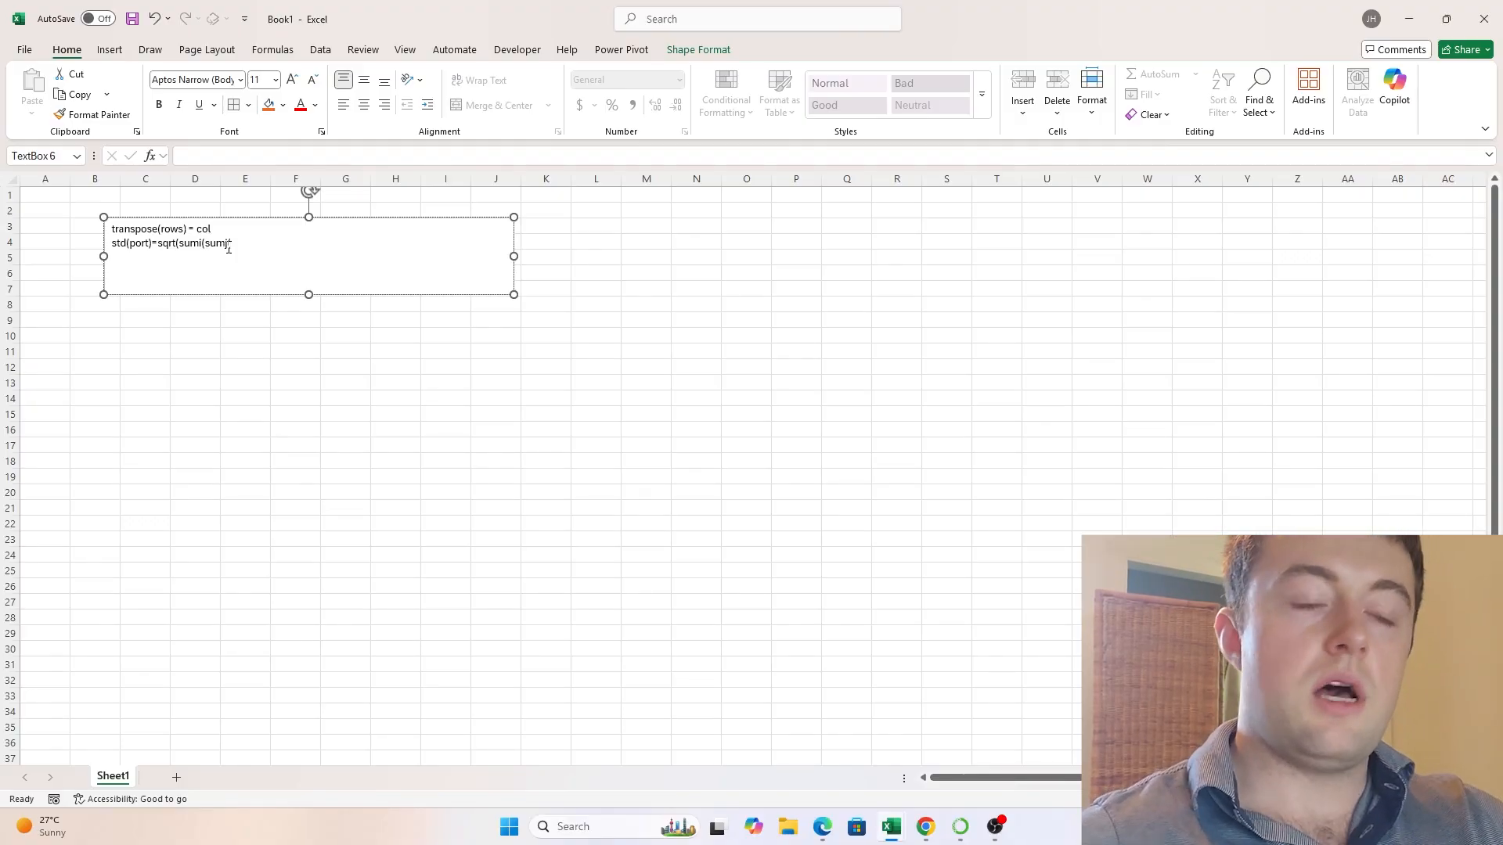
pyautogui.write('(')
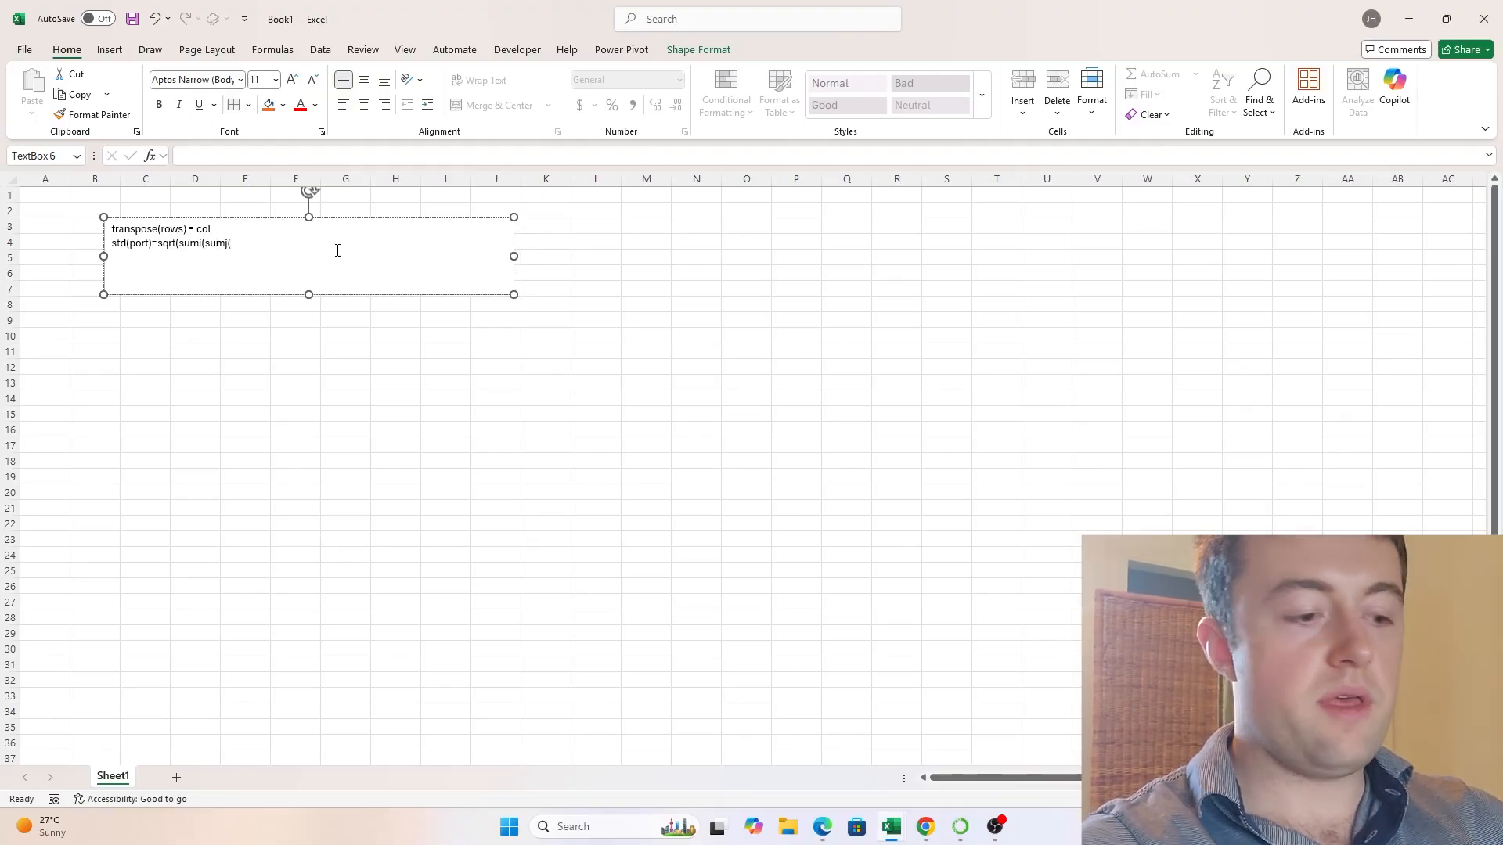
pyautogui.write('wi*wj*')
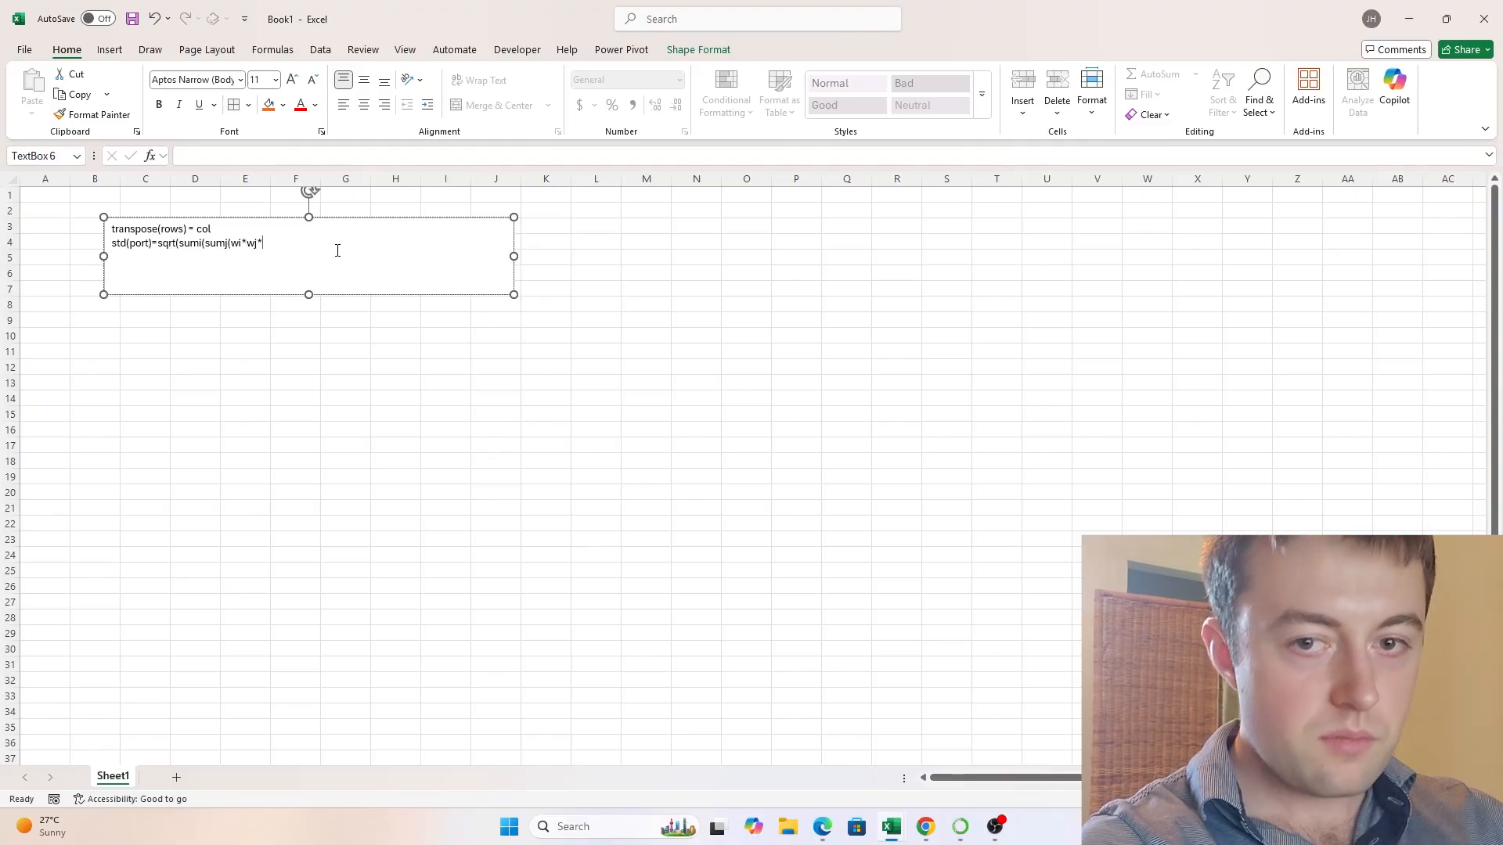
pyautogui.write('Covarij')
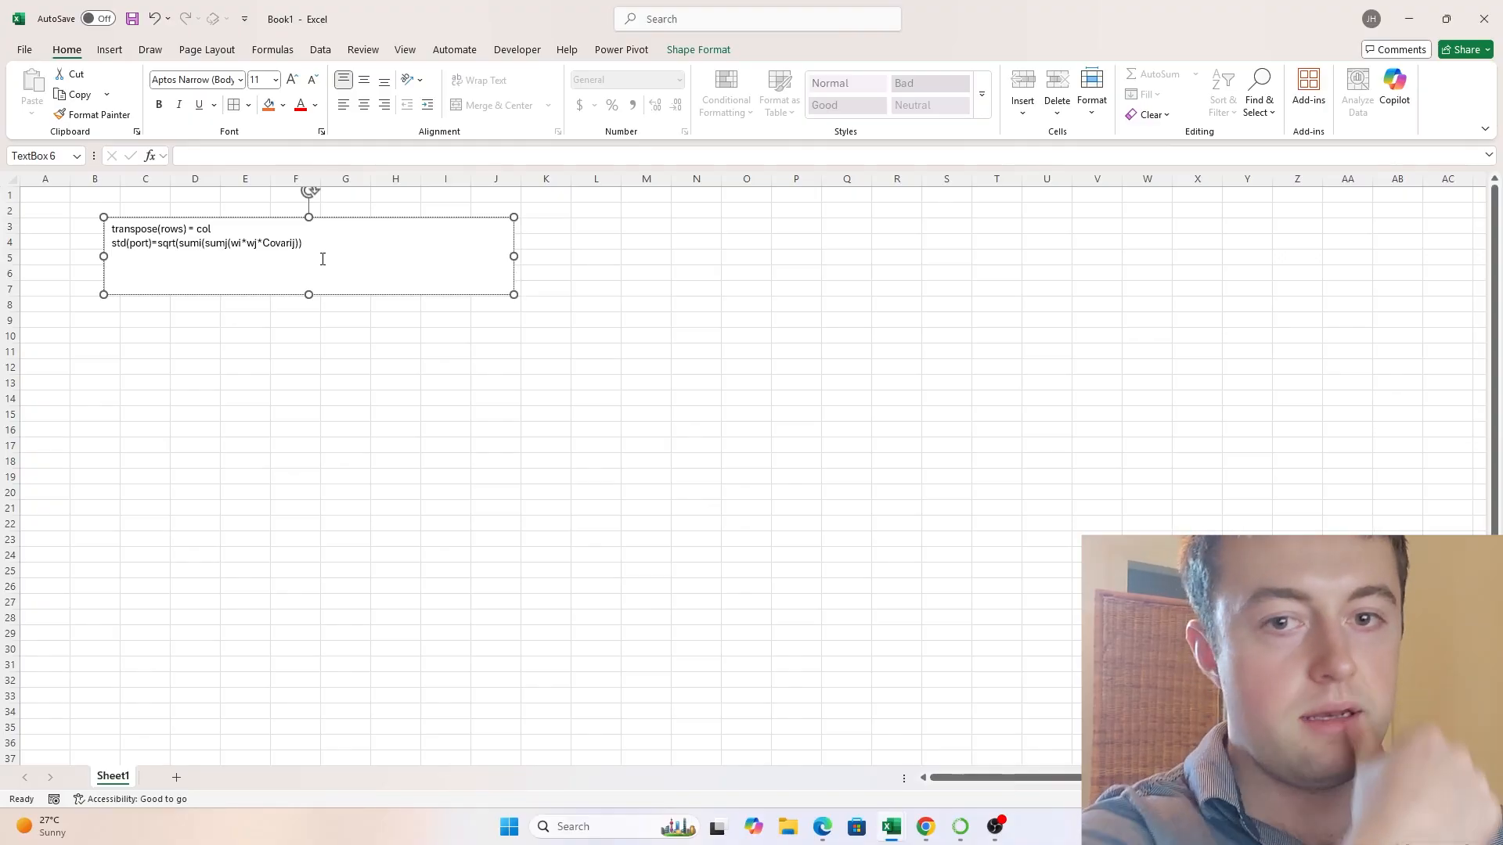
# - Add the third text box line "=SQRT(MMULT(MMULT(weights(rows), Cov_m),weights(cols)))" and leave the box for cell B10
pyautogui.write('SQRT(')
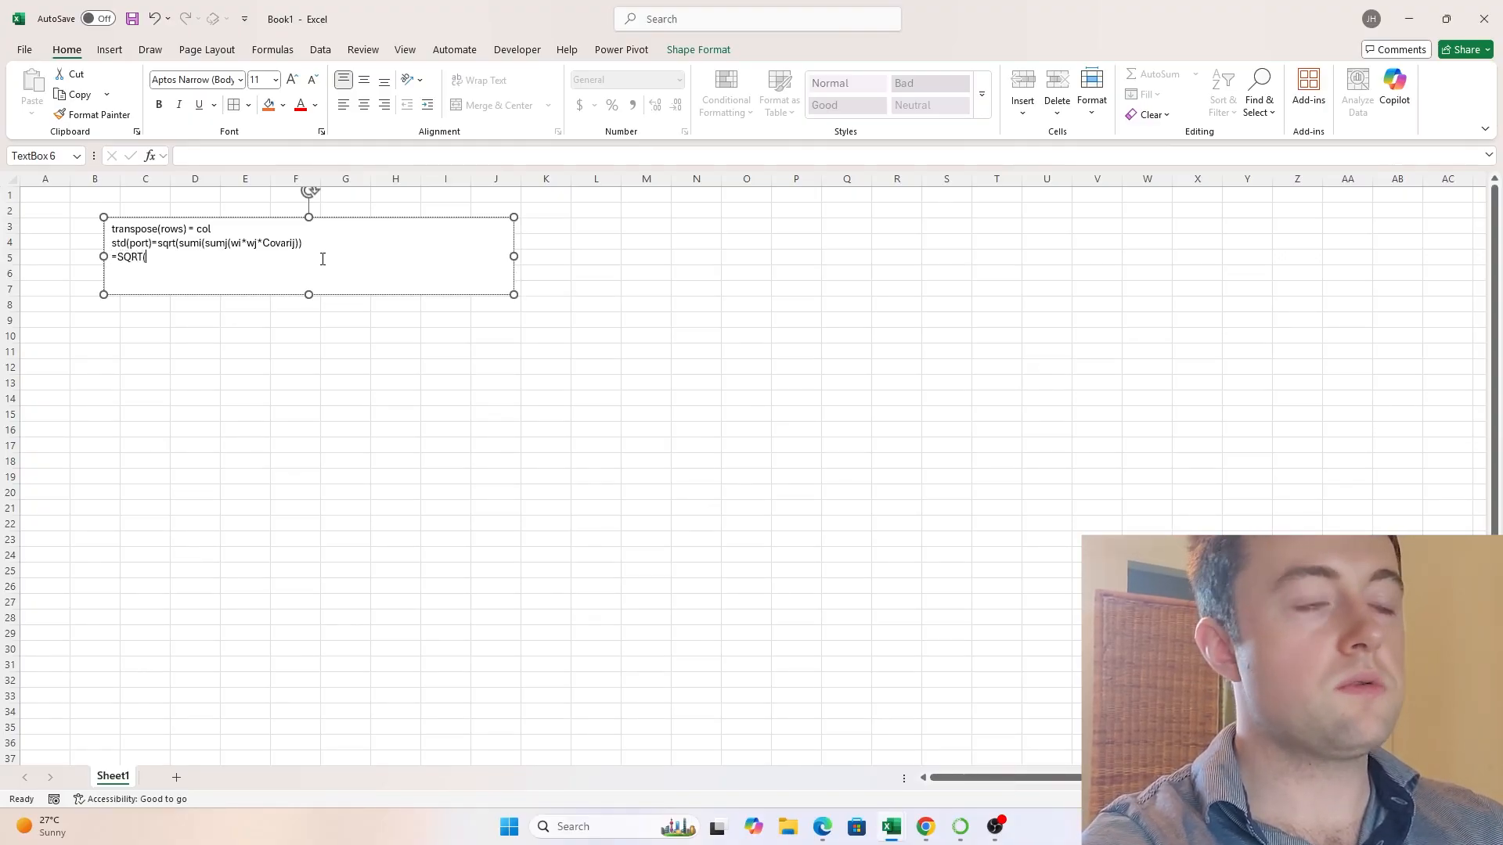
pyautogui.write('MMULT(')
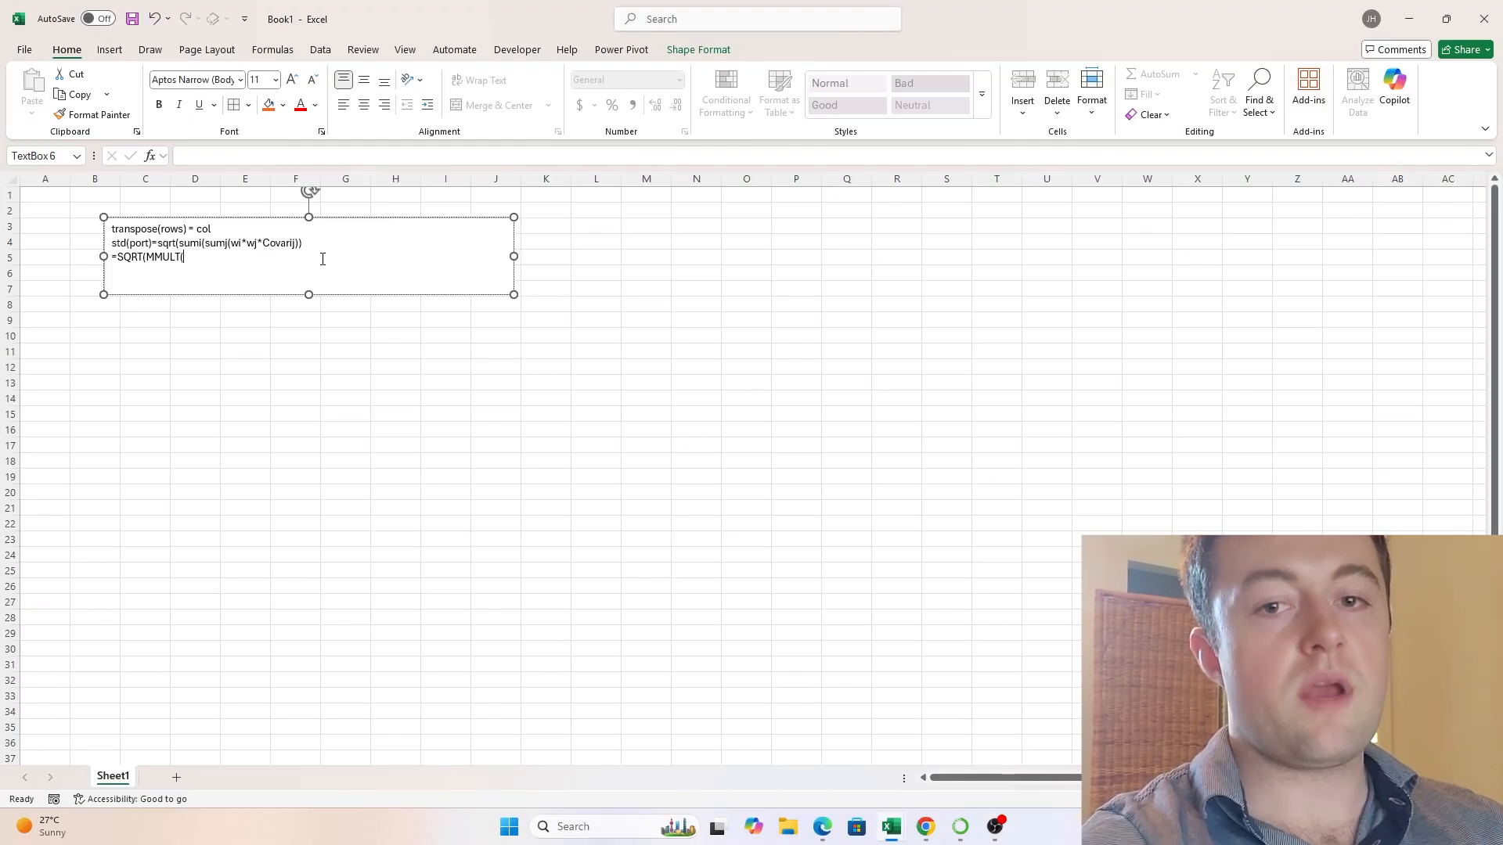
pyautogui.write('MMULT')
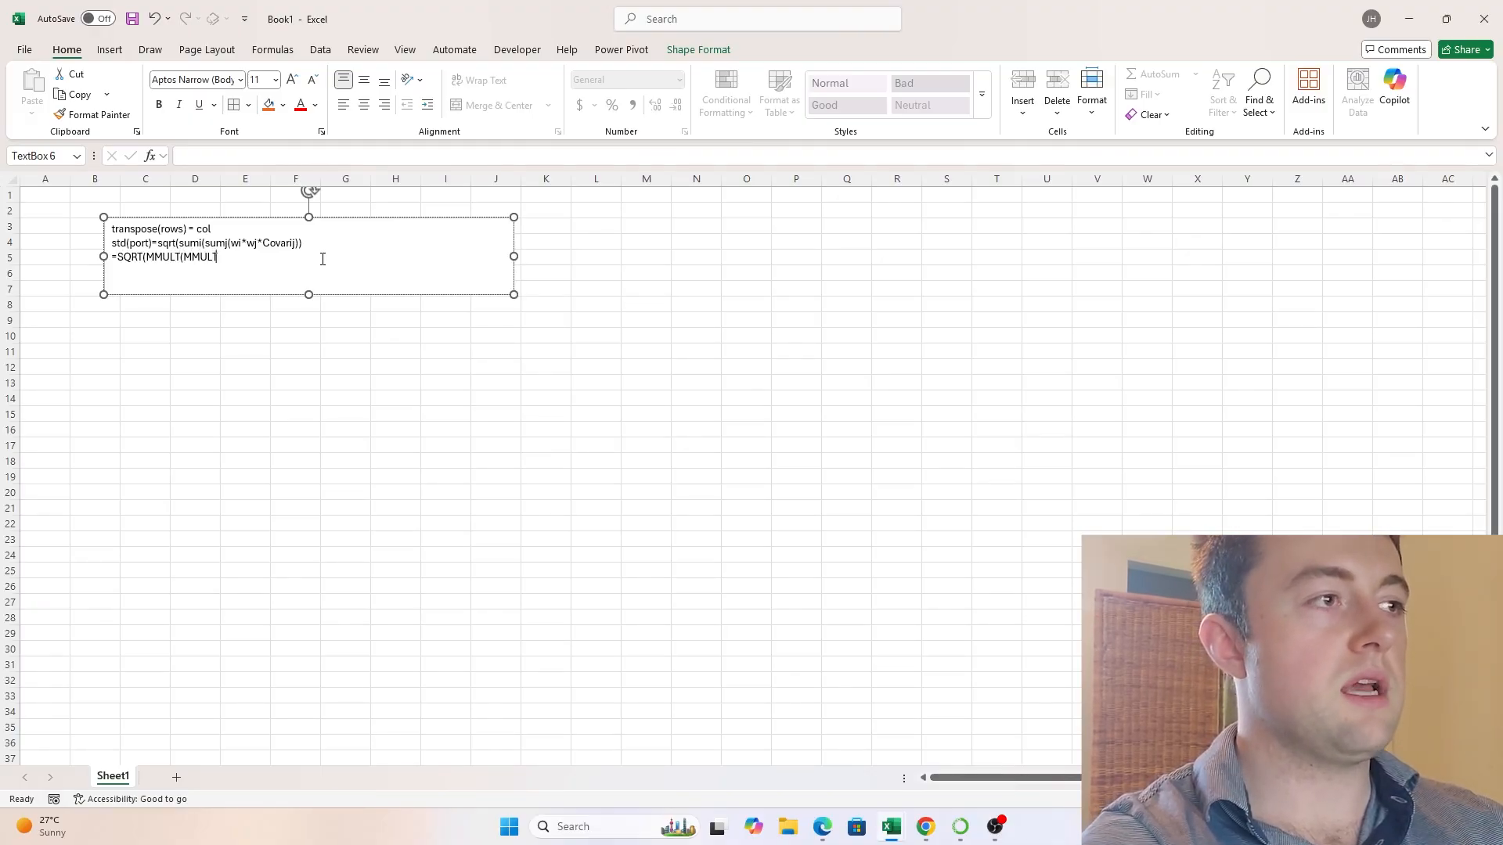
pyautogui.write('(')
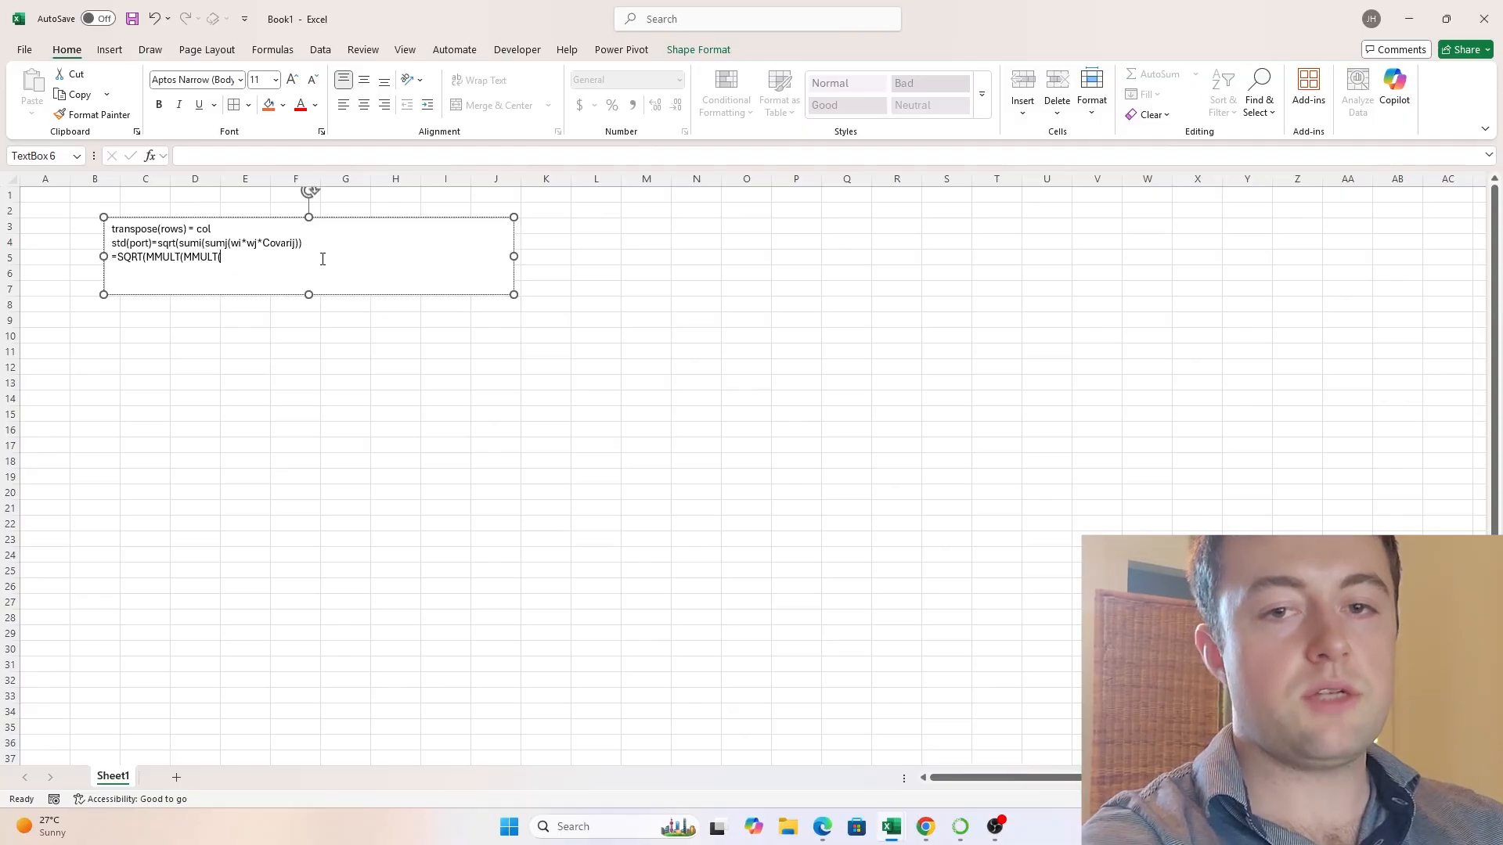
pyautogui.write('wei')
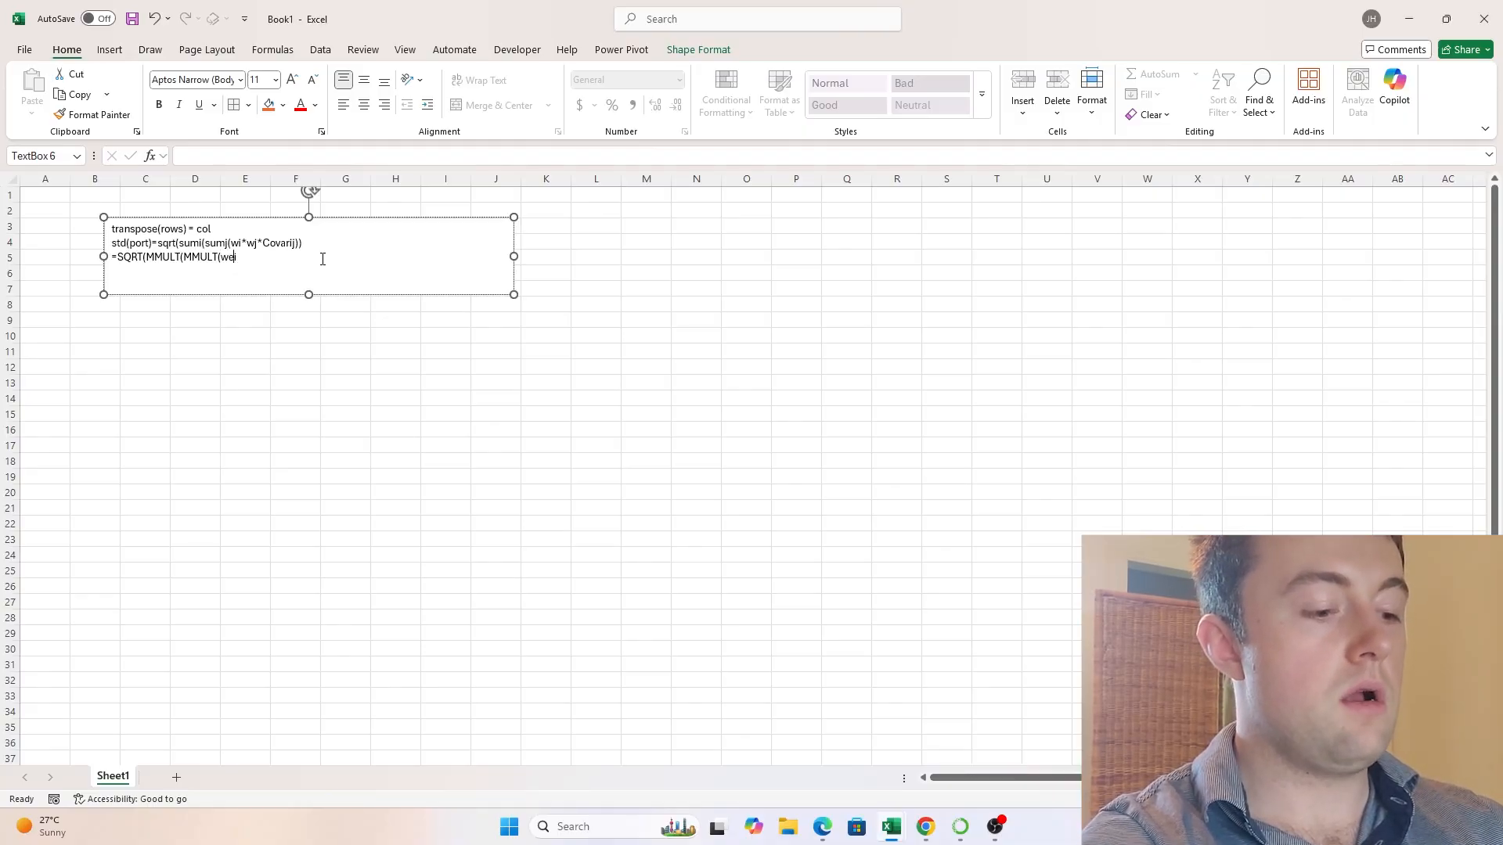
pyautogui.write('ghts(rwos')
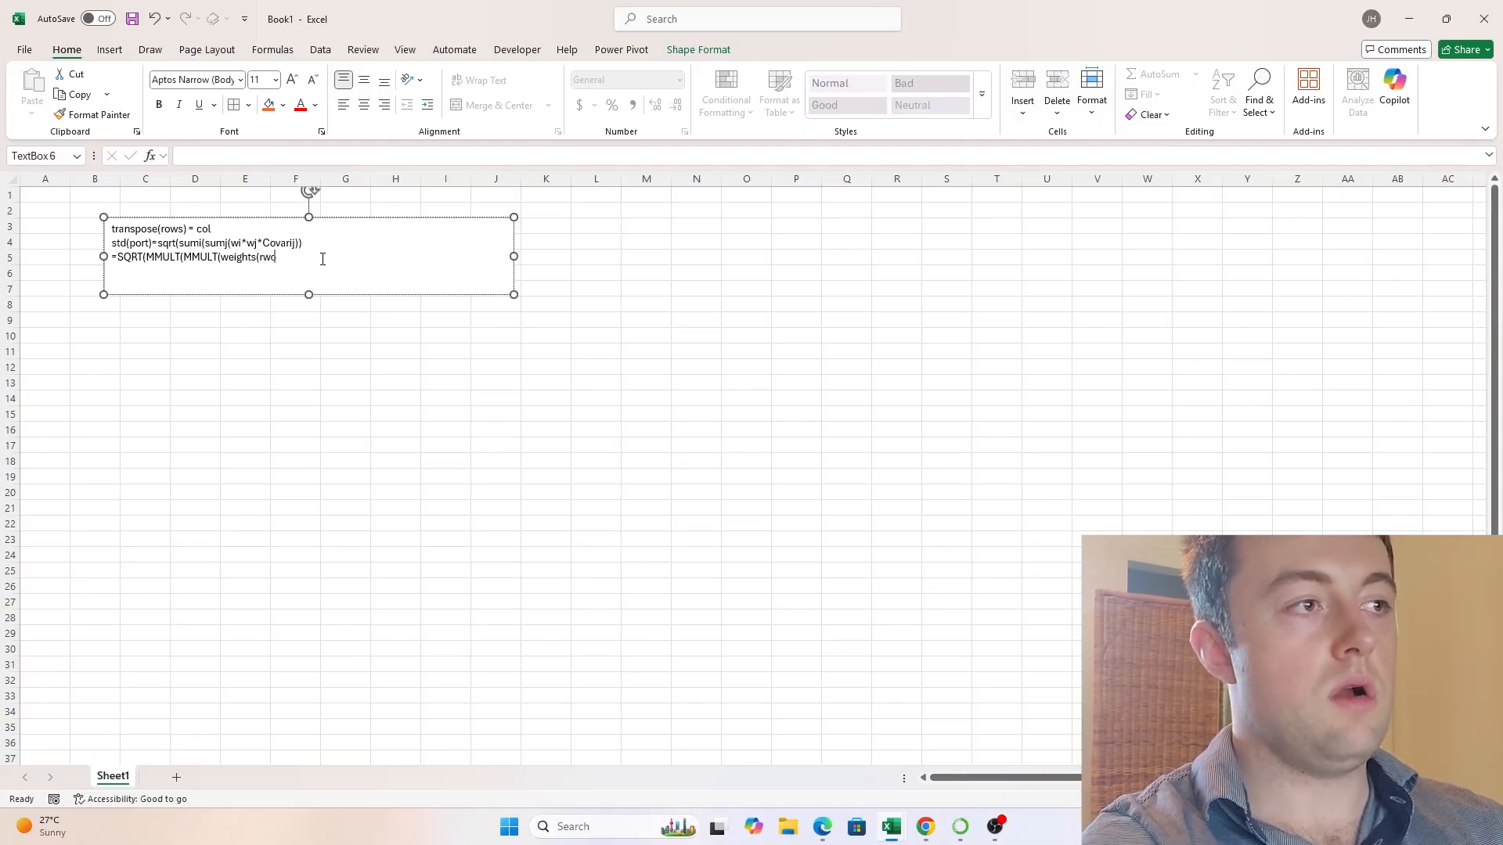
pyautogui.press('BackSpace')
pyautogui.press('BackSpace')
pyautogui.press('BackSpace')
pyautogui.write('ows), Carv')
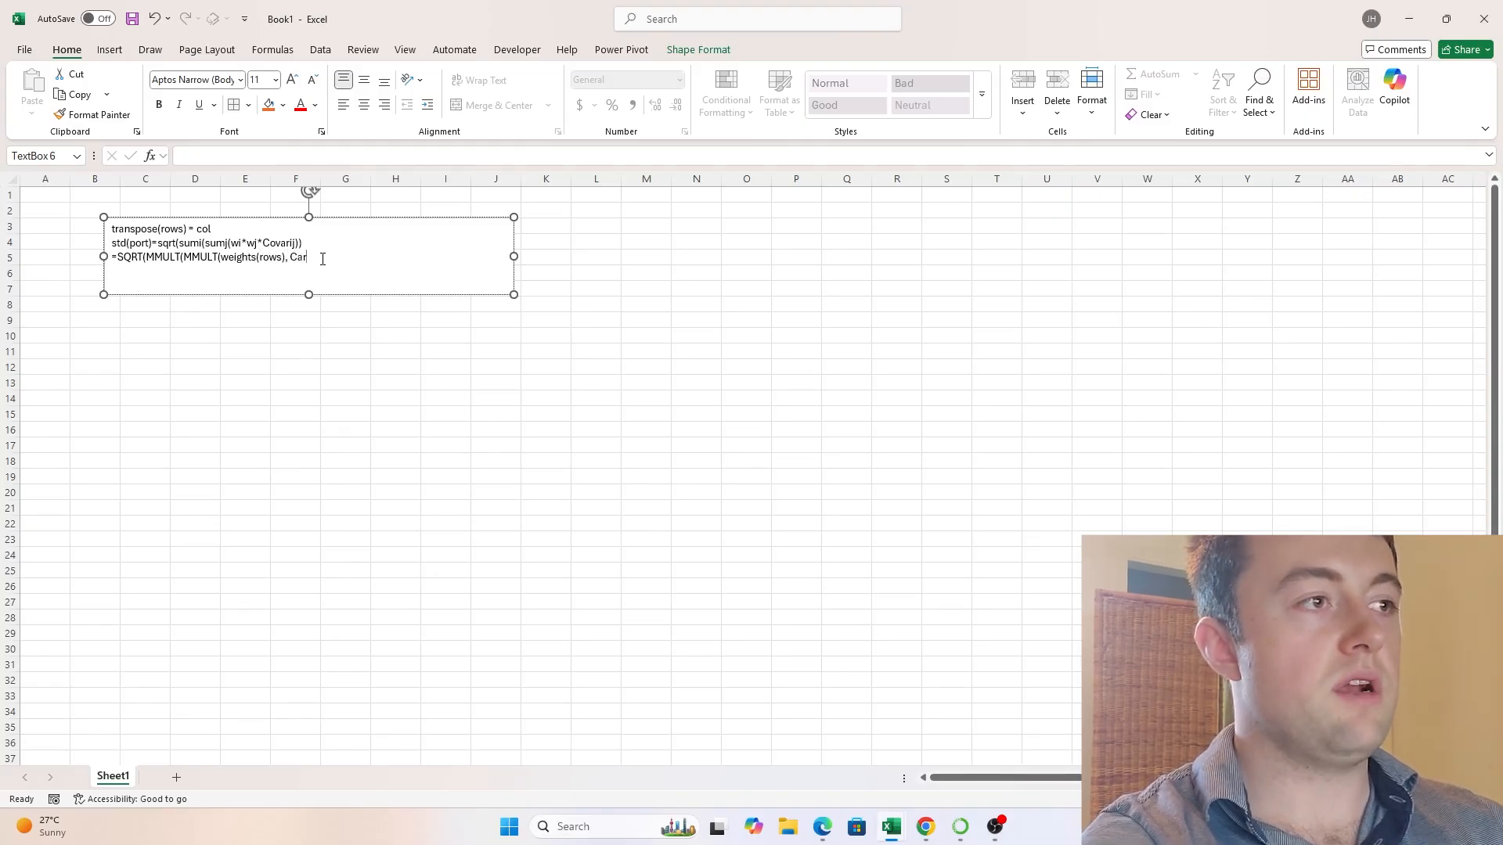
pyautogui.press('BackSpace')
pyautogui.press('BackSpace')
pyautogui.write('ov_m')
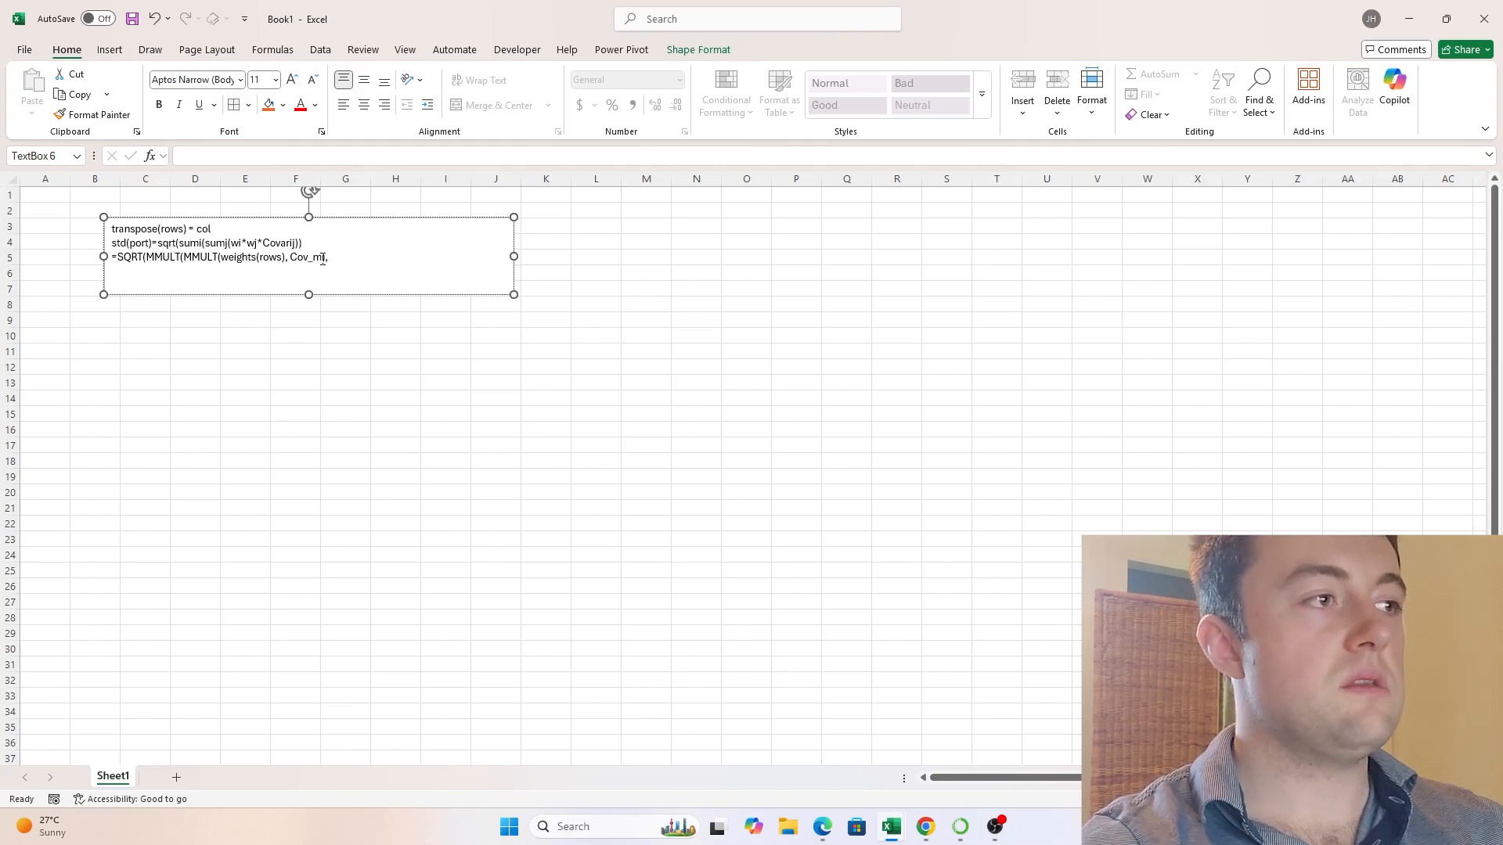
pyautogui.write(',weights(')
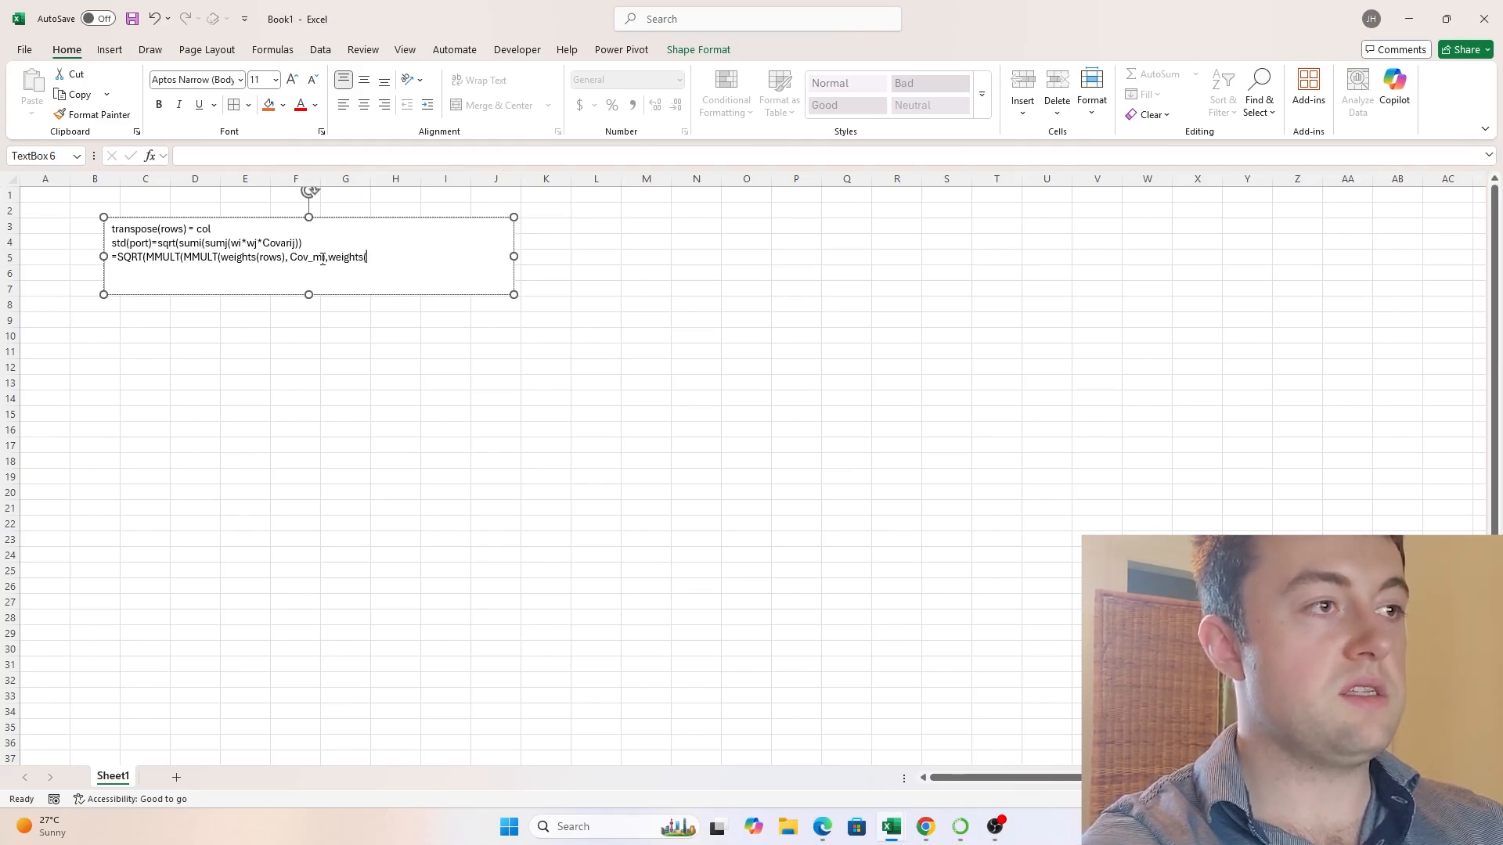
pyautogui.write('cols))')
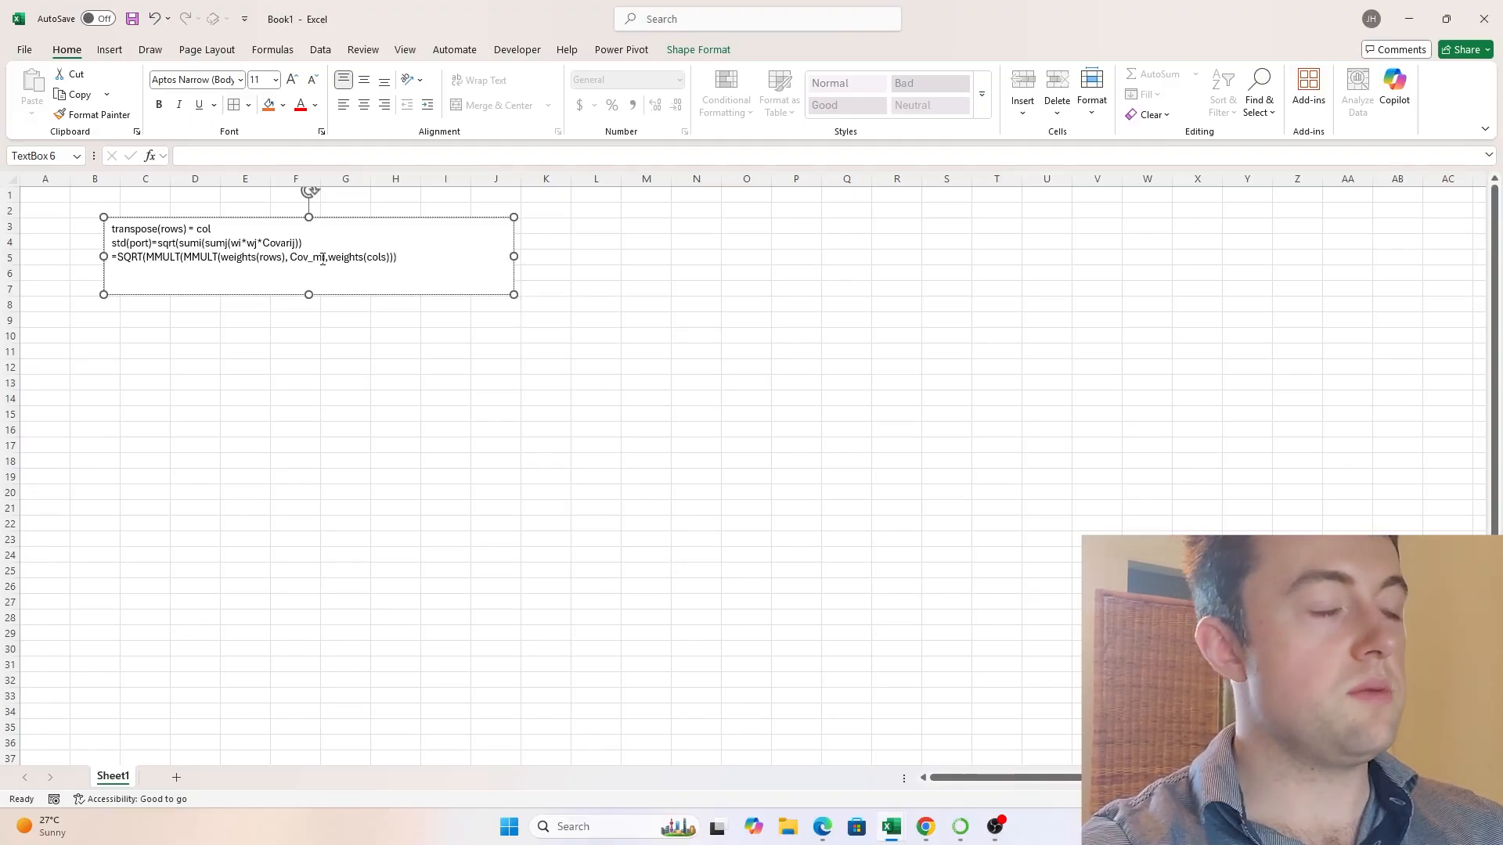
pyautogui.click(618, 335)
pyautogui.click(108, 338)
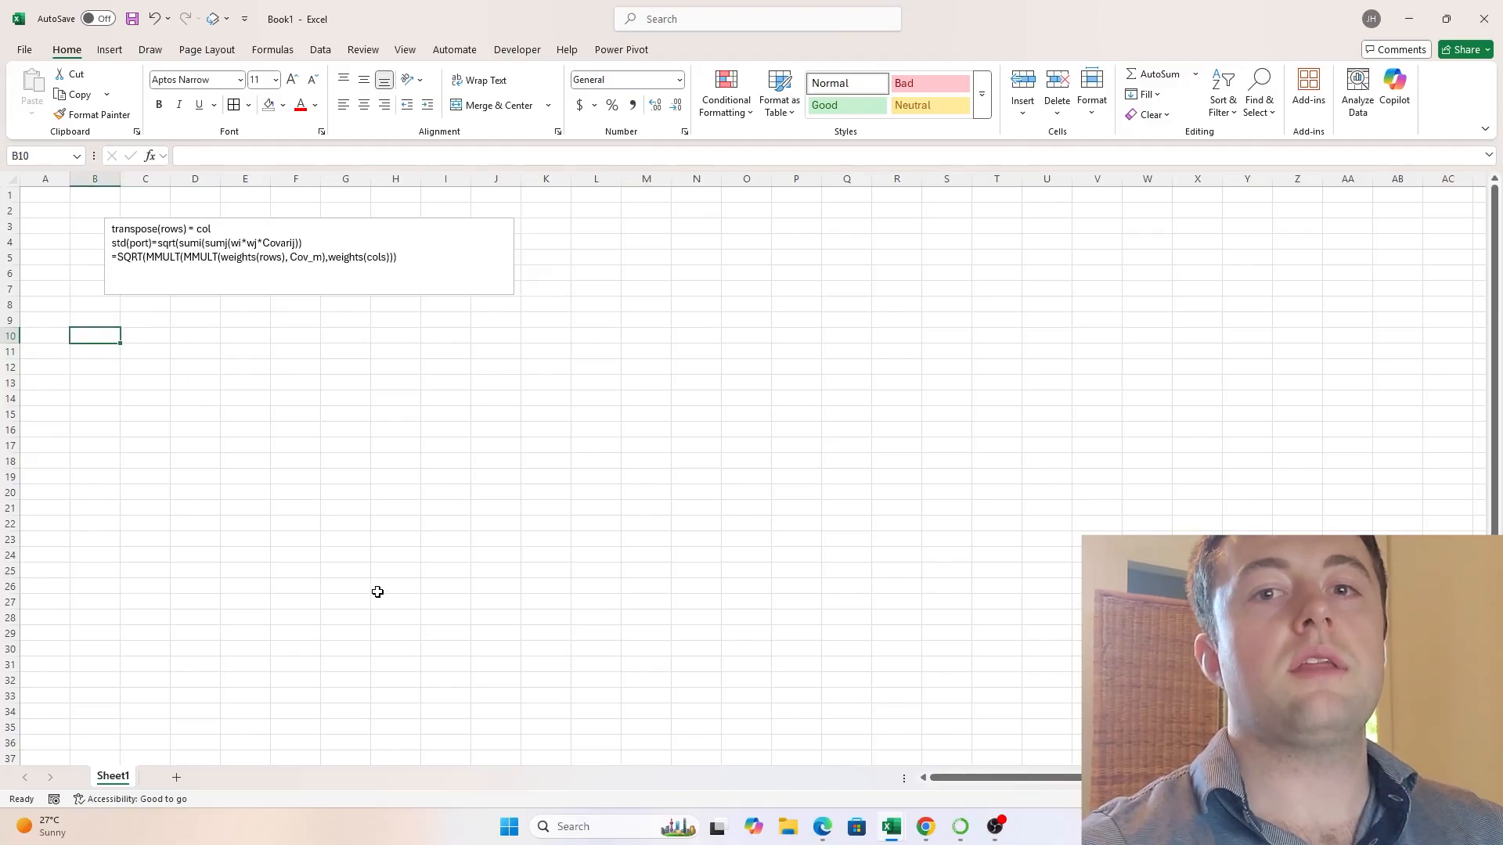
pyautogui.write('COV')
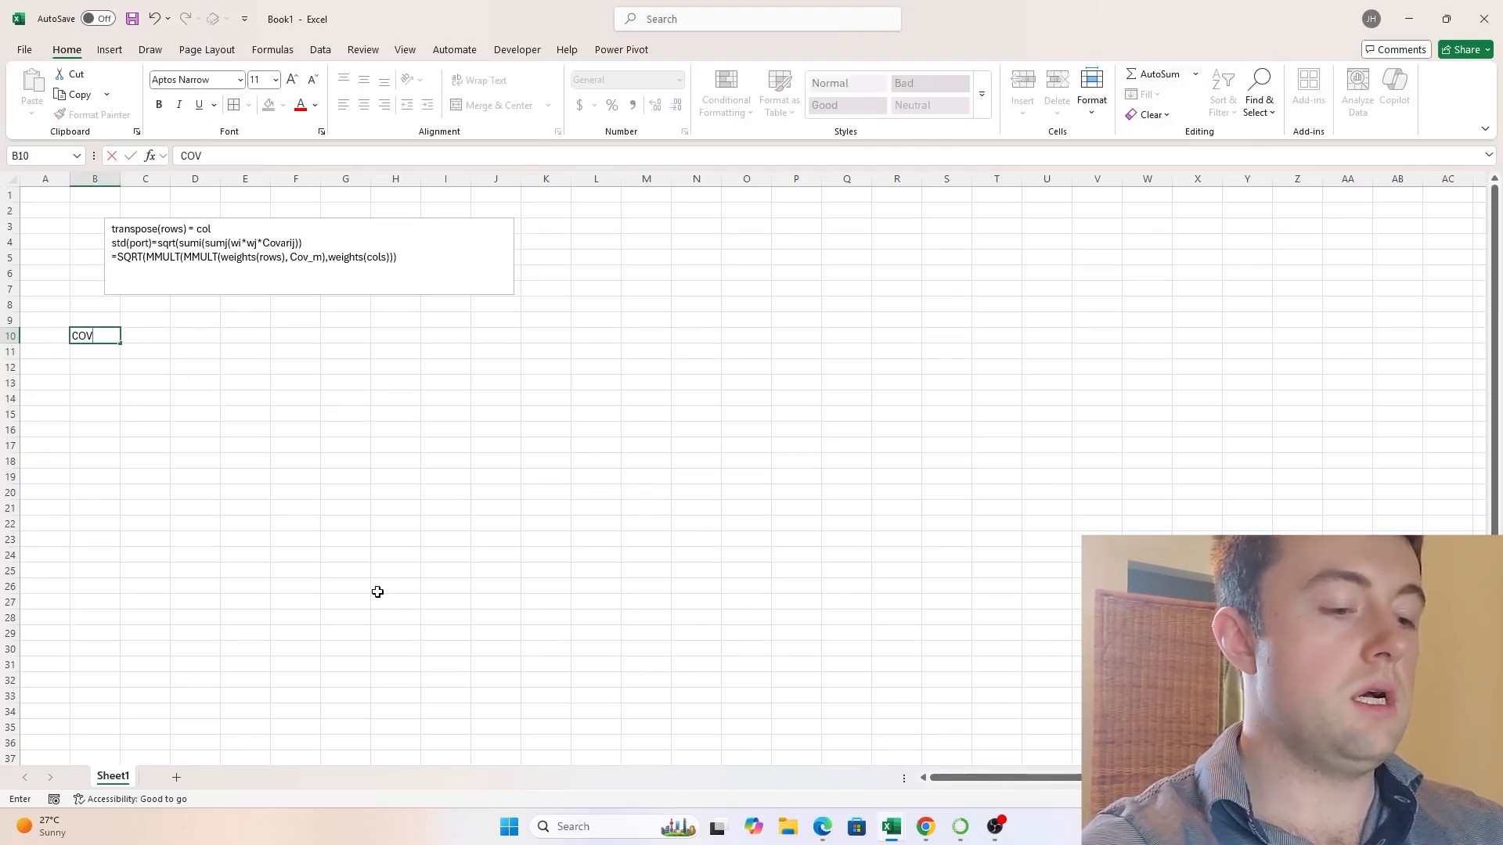
pyautogui.write('_mar')
pyautogui.press('BackSpace')
pyautogui.press('BackSpace')
pyautogui.press('BackSpace')
pyautogui.press('BackSpace')
pyautogui.press('BackSpace')
pyautogui.press('BackSpace')
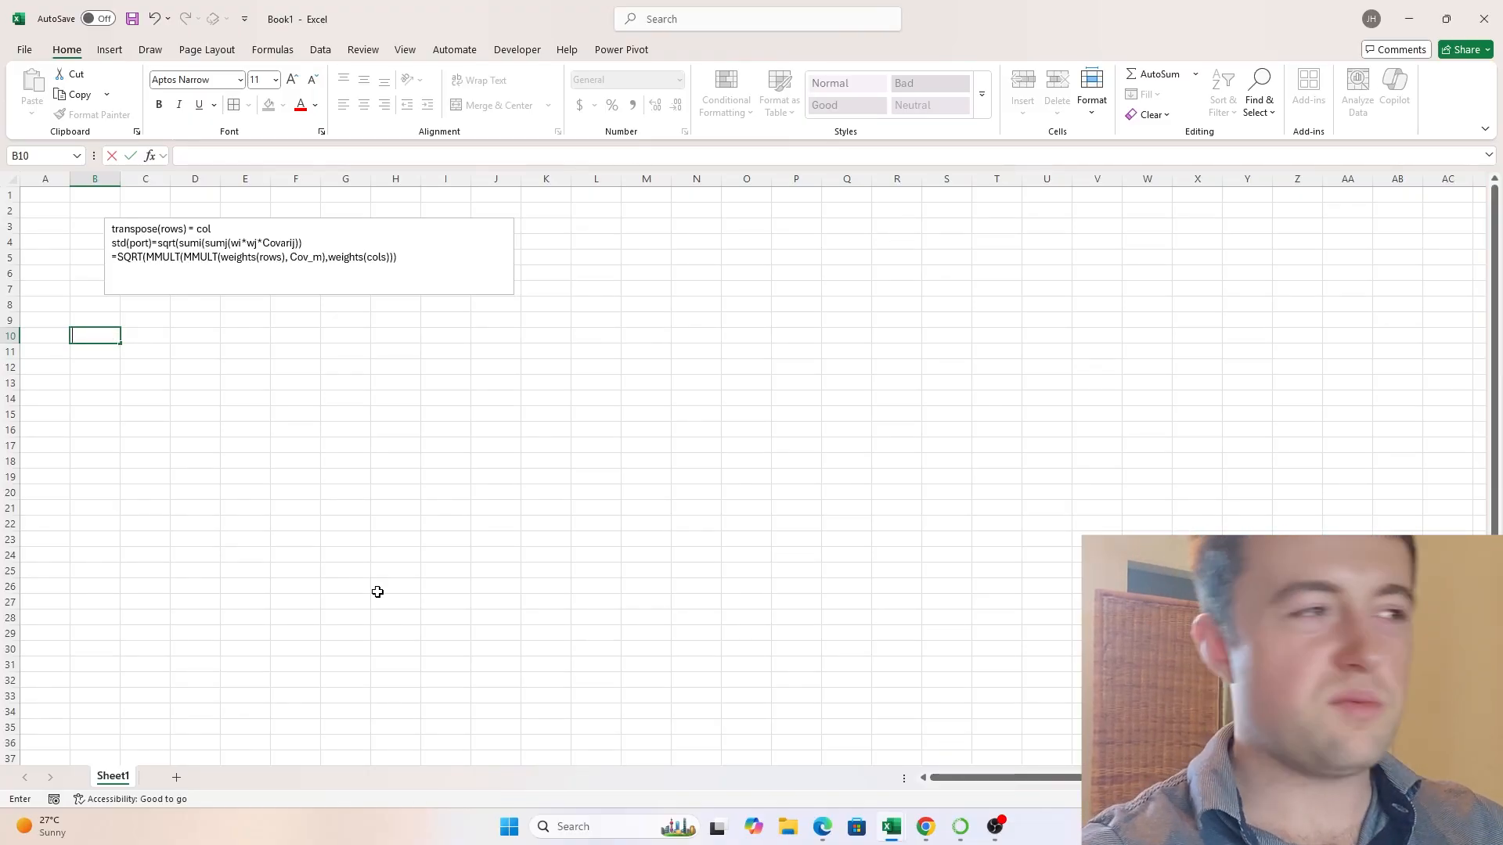
# - Label cell B10 "Assets_weights_mat" as the heading of the asset weights matrix
pyautogui.write('A')
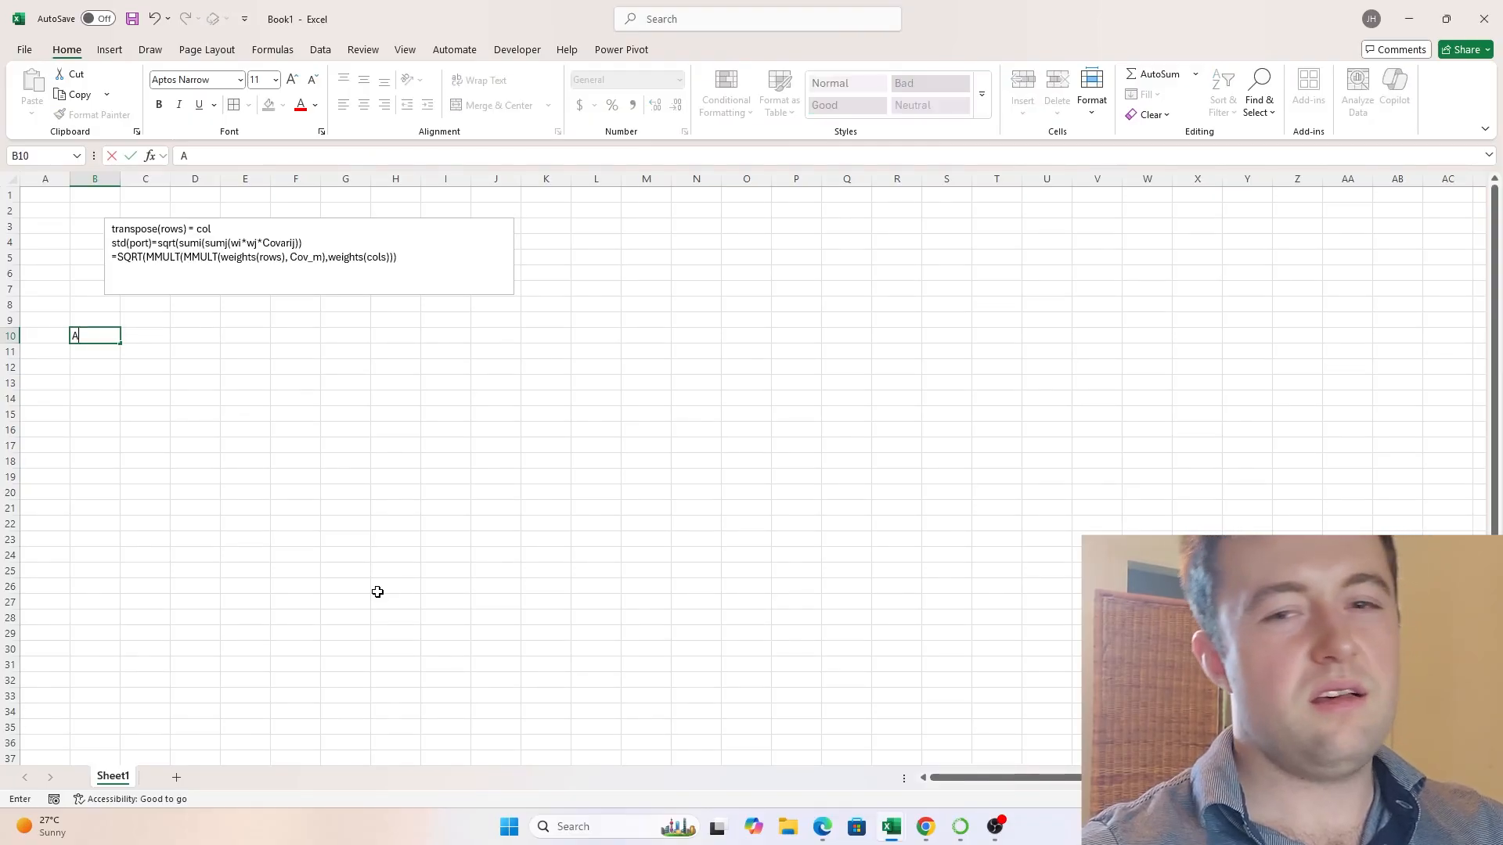
pyautogui.write('ssets_weigh')
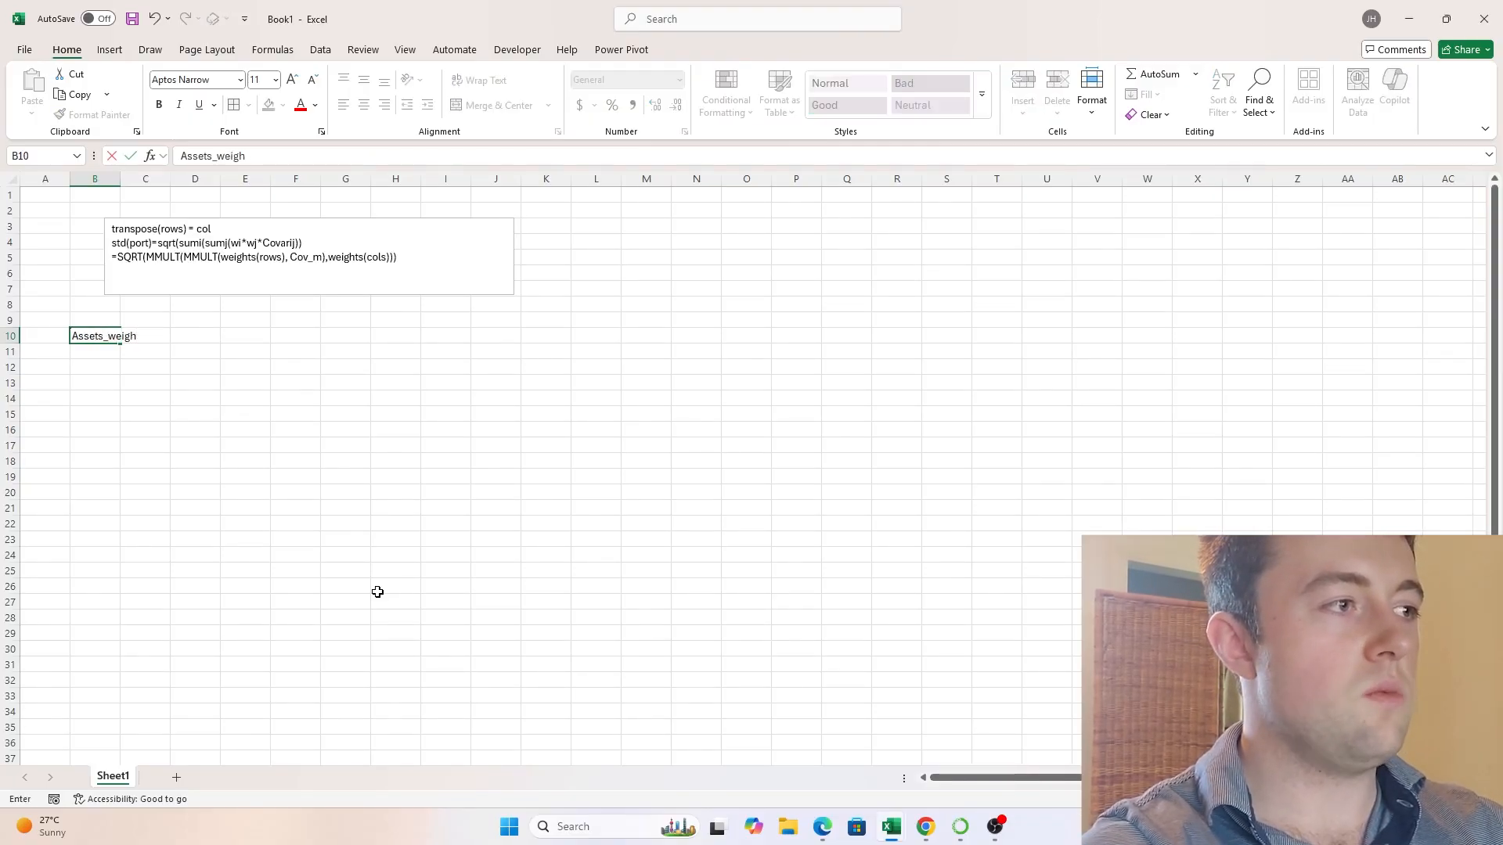
pyautogui.write('ts_)set')
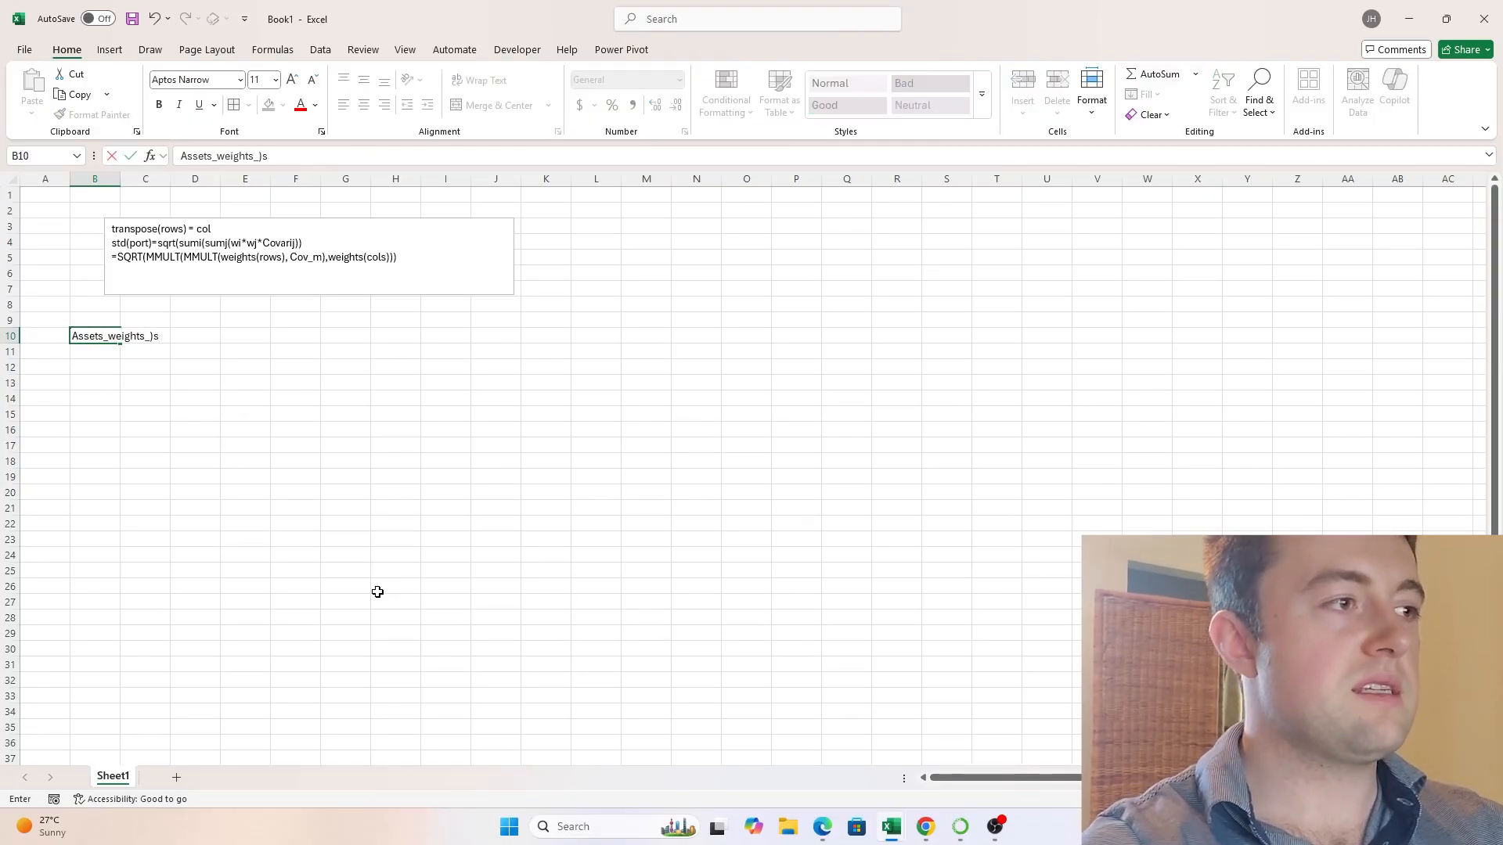
pyautogui.press('BackSpace')
pyautogui.press('BackSpace')
pyautogui.write('mat')
pyautogui.press('Return')
pyautogui.press('Right')
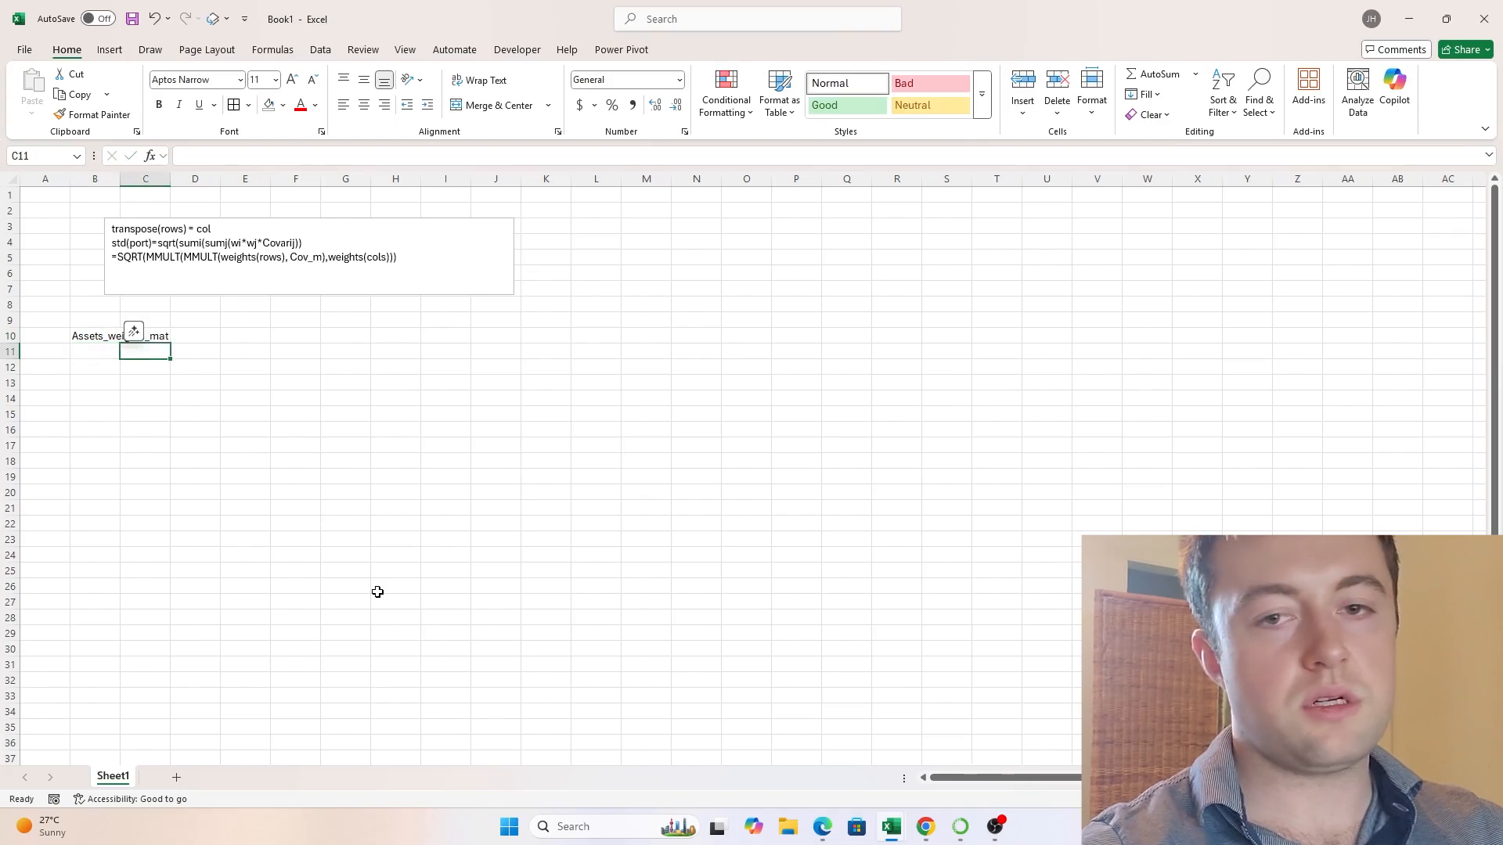
# - Number the weights matrix columns by entering =SEQUENCE(1,5,1,1) in cell C11
pyautogui.write('=')
pyautogui.write('SQU')
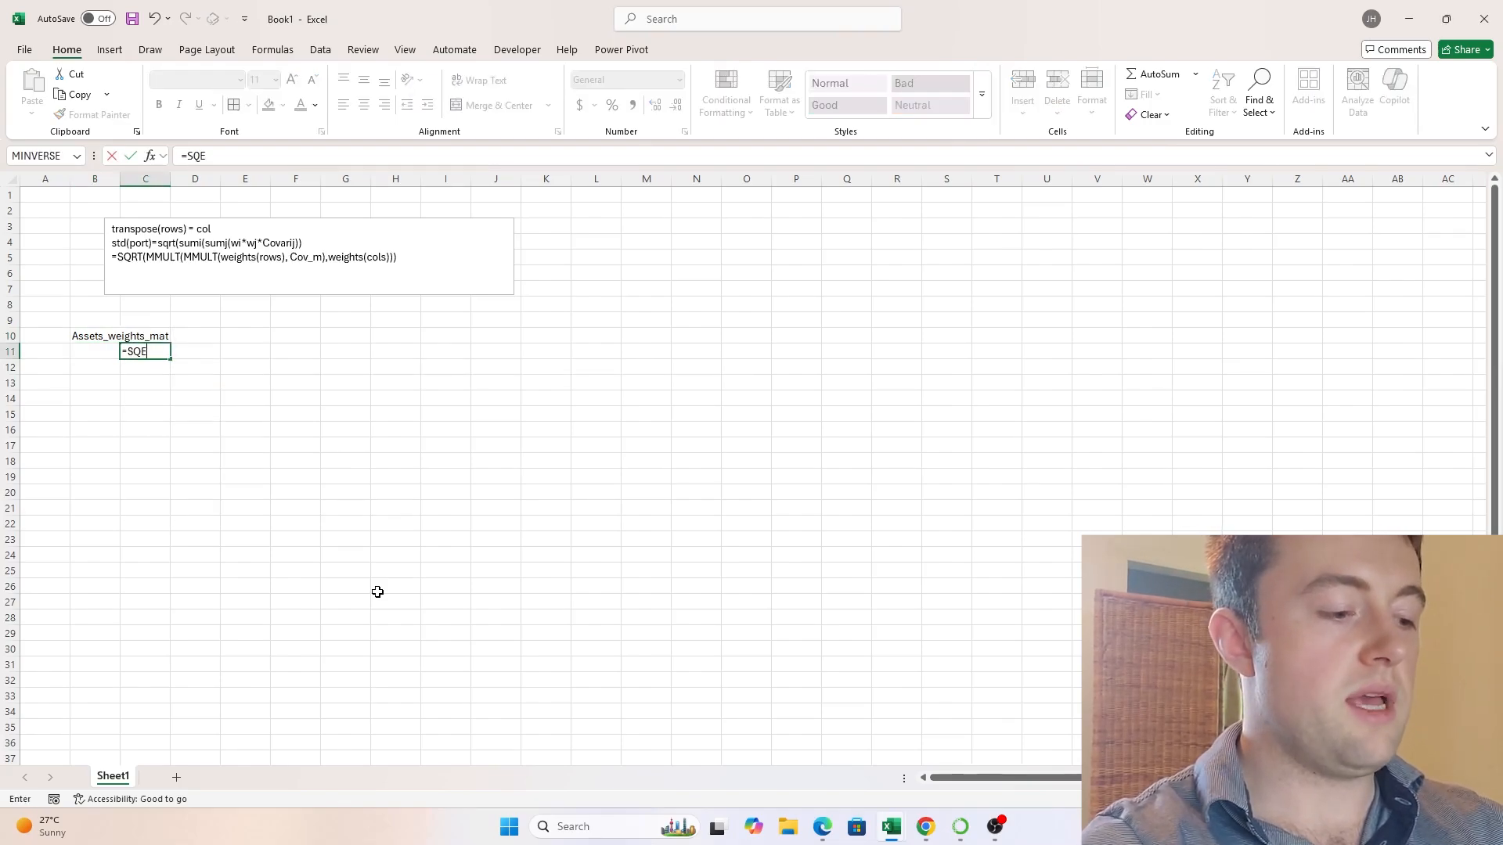
pyautogui.press('BackSpace')
pyautogui.press('BackSpace')
pyautogui.write('EQ')
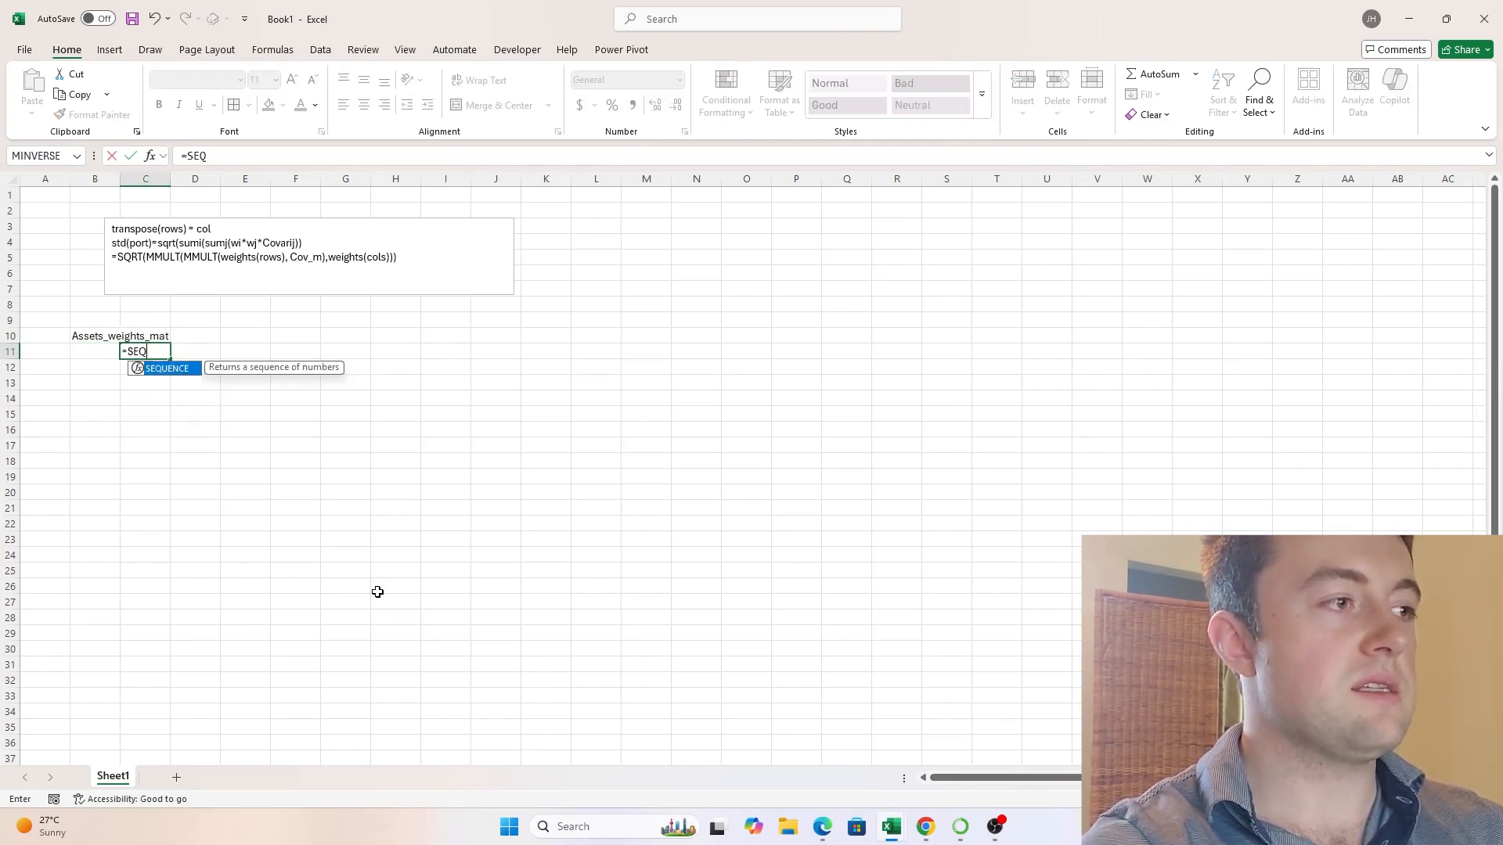
pyautogui.write('UENCE(')
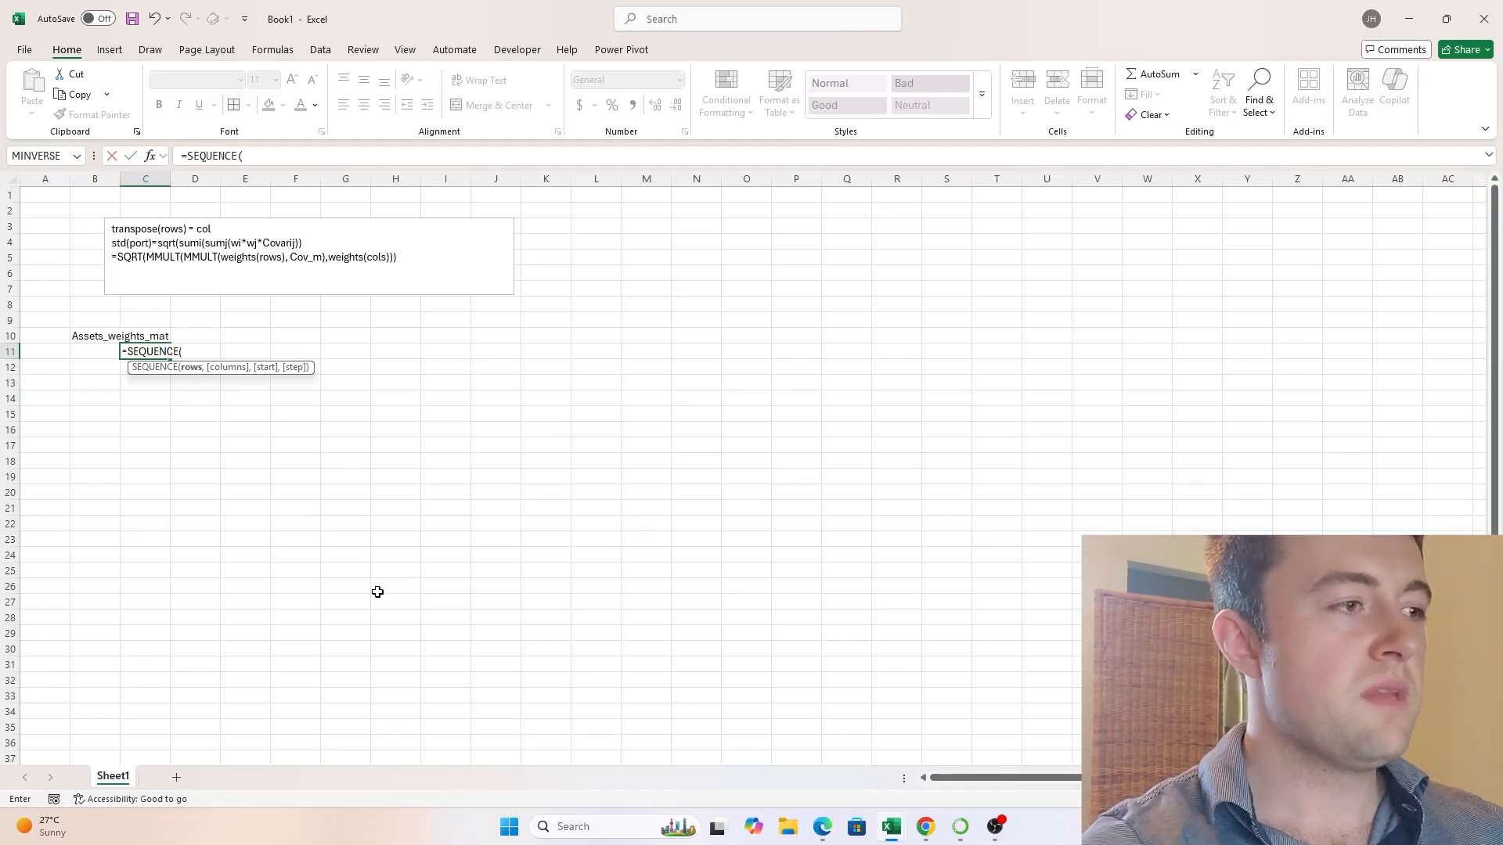
pyautogui.write('1,')
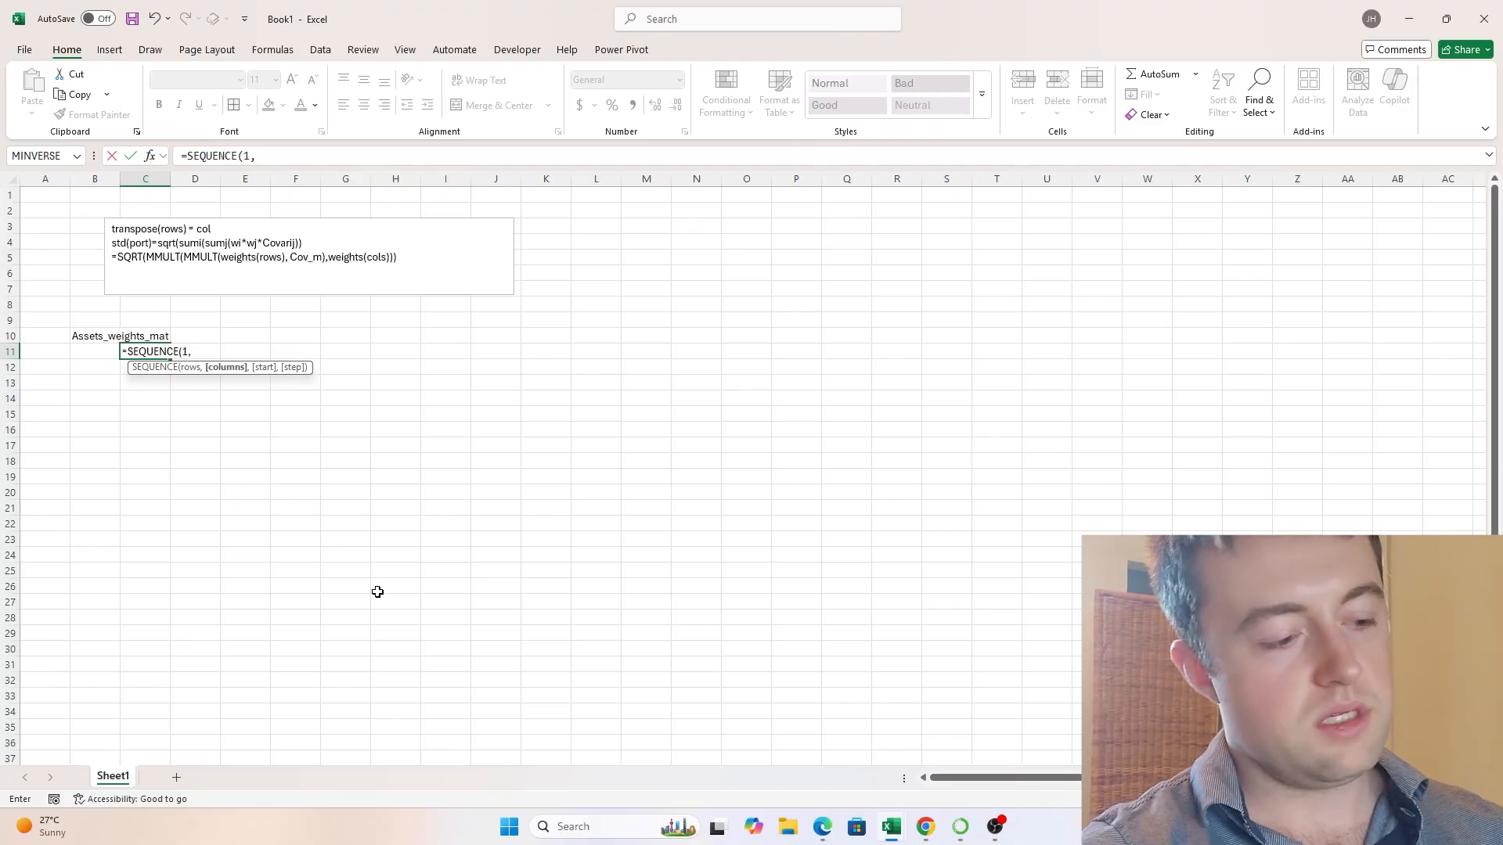
pyautogui.write('5,1,1,')
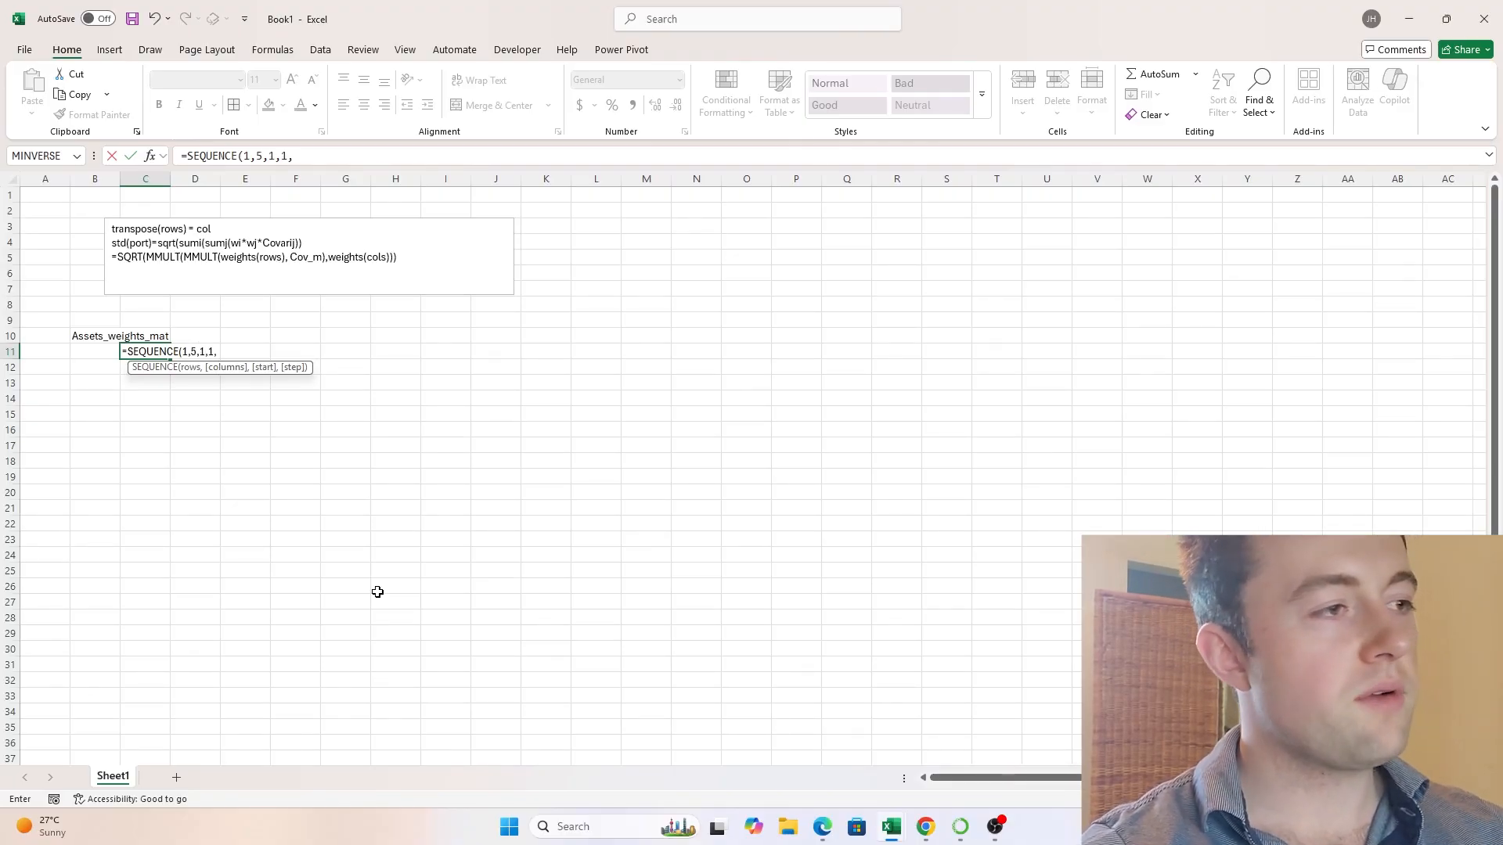
pyautogui.press('BackSpace')
pyautogui.write(')')
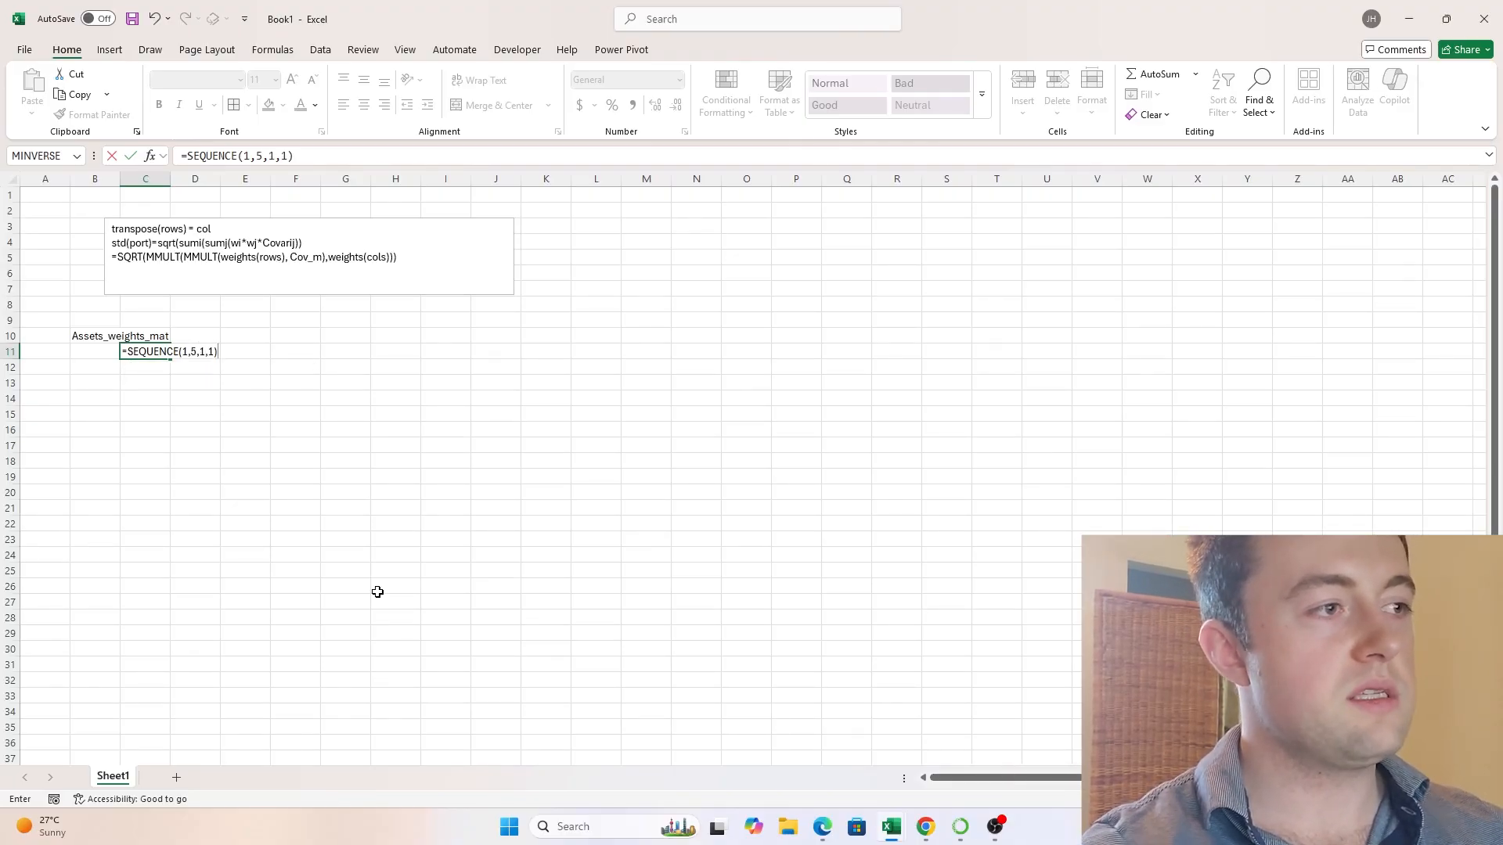
pyautogui.press('Return')
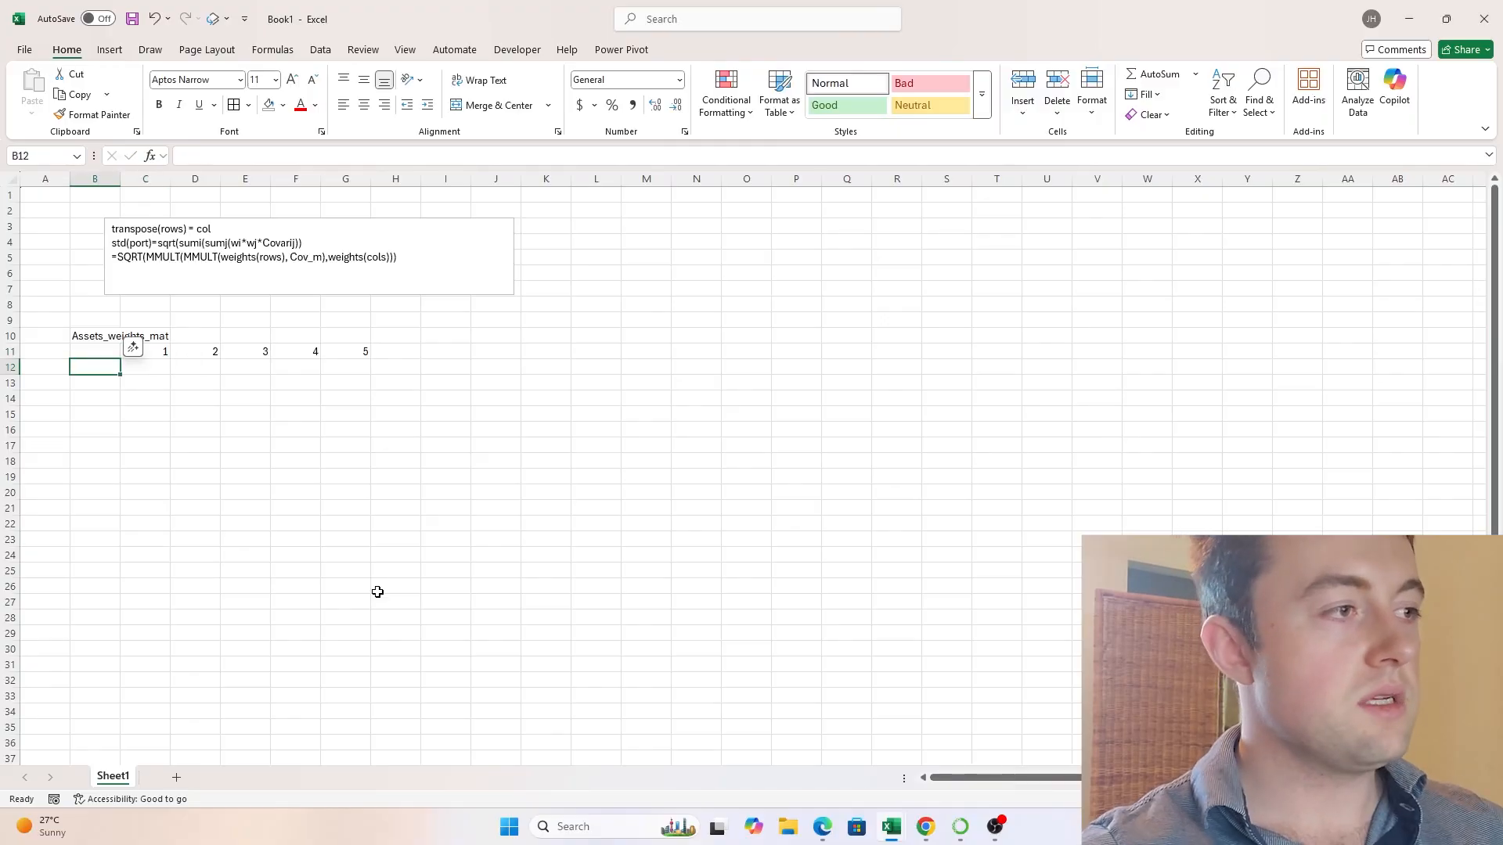
# - Number the matrix rows in B12:B16 by entering 1 in B12 and filling =B12+1 down from B13
pyautogui.write('1')
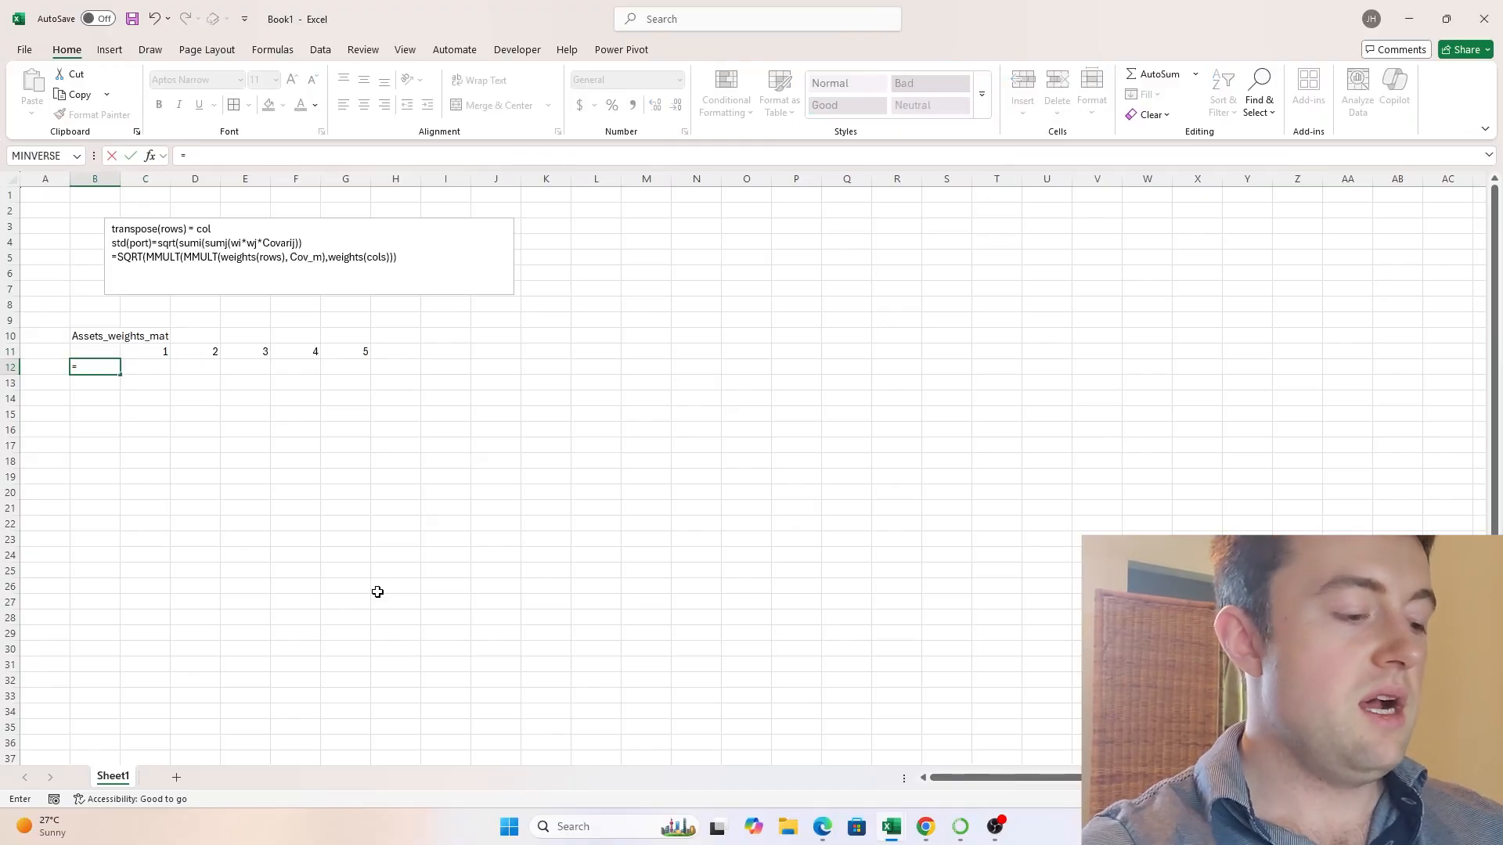
pyautogui.press('Return')
pyautogui.write('=B12+1')
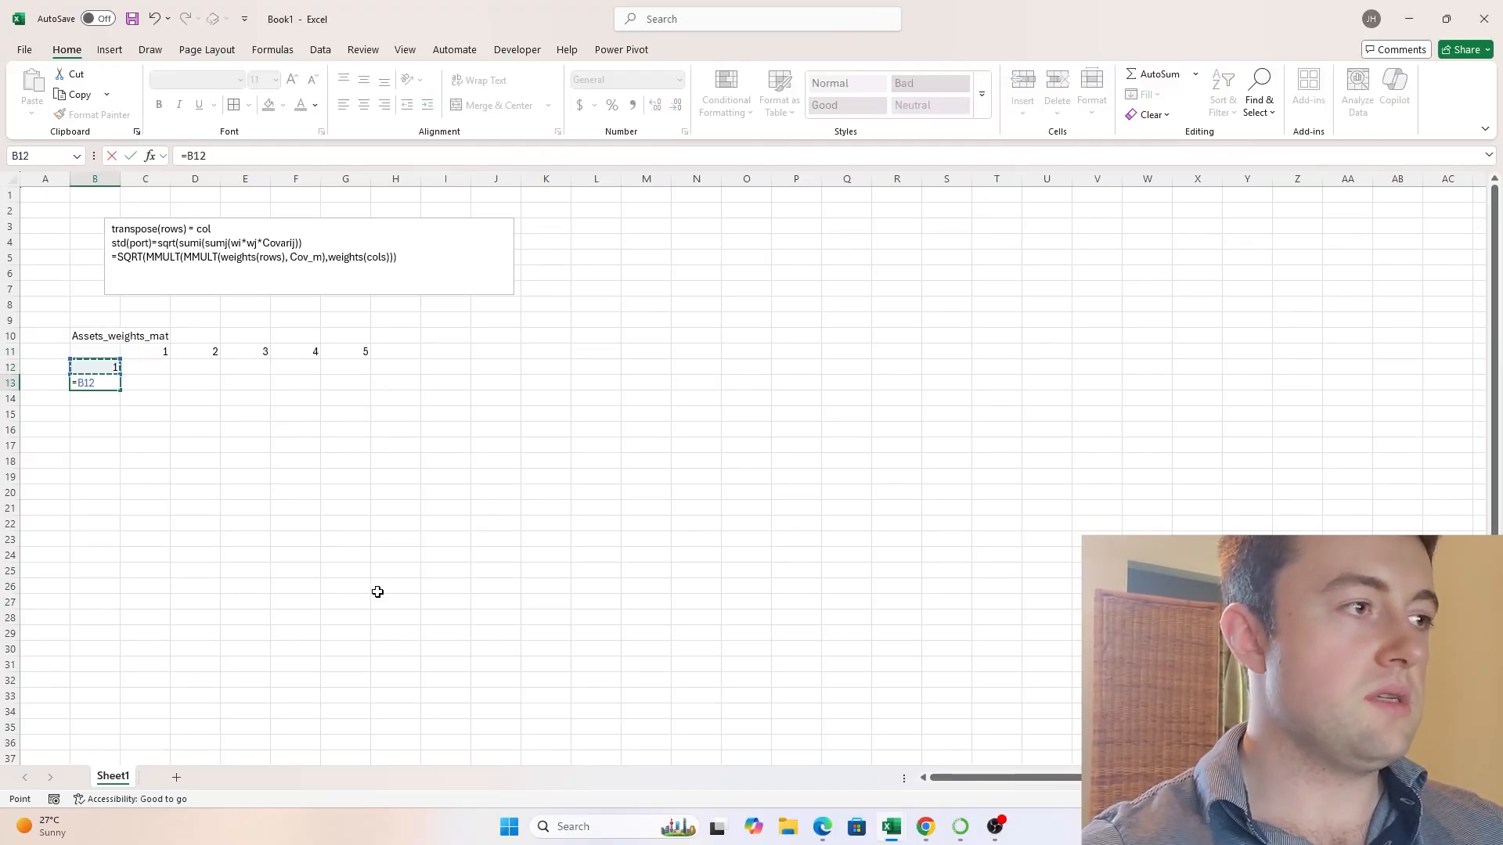
pyautogui.hotkey('ctrl', 'Return')
pyautogui.hotkey('ctrl', 'c')
pyautogui.hotkey('shift', 'Down')
pyautogui.hotkey('shift', 'Down')
pyautogui.hotkey('shift', 'Down')
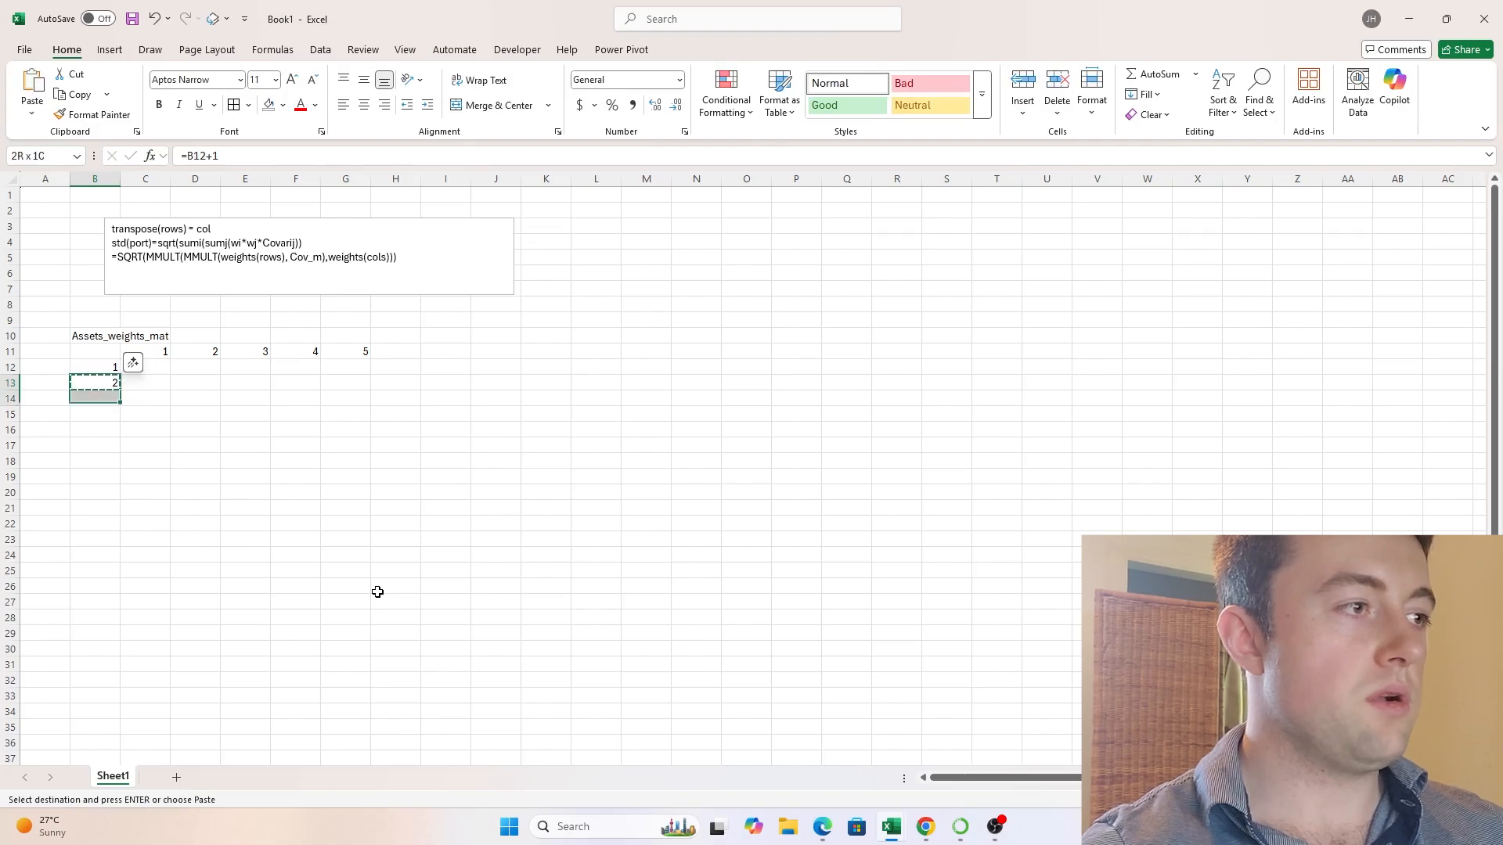
pyautogui.press('Return')
# - Replace the row numbering with =SEQUENCE(5,1,1,1) in B12 and clear the old formulas in B13:B16
pyautogui.press('Right')
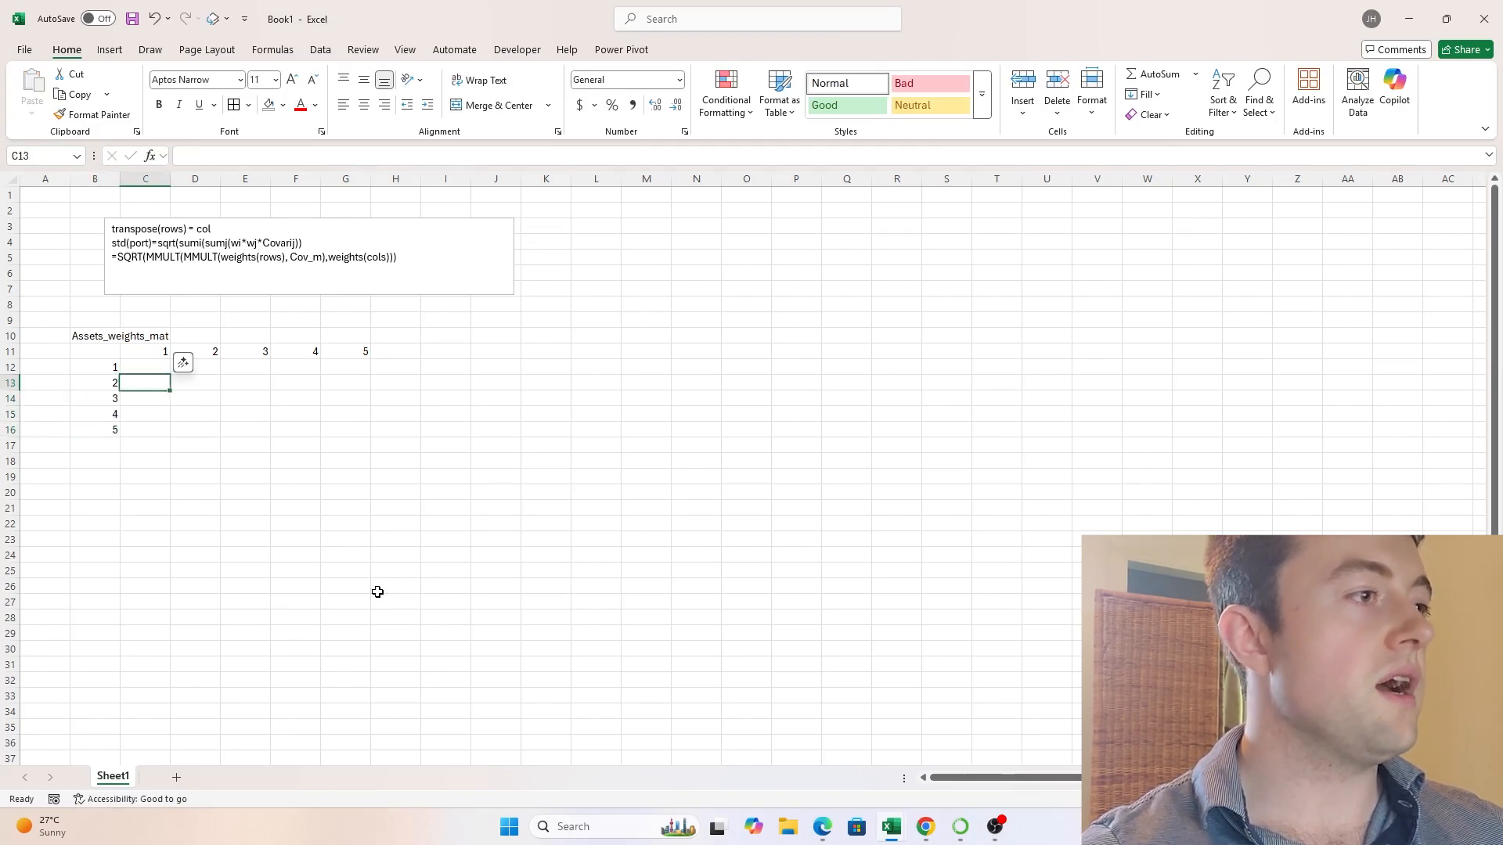
pyautogui.press('Up')
pyautogui.press('Left')
pyautogui.write('=SEQUENCE(')
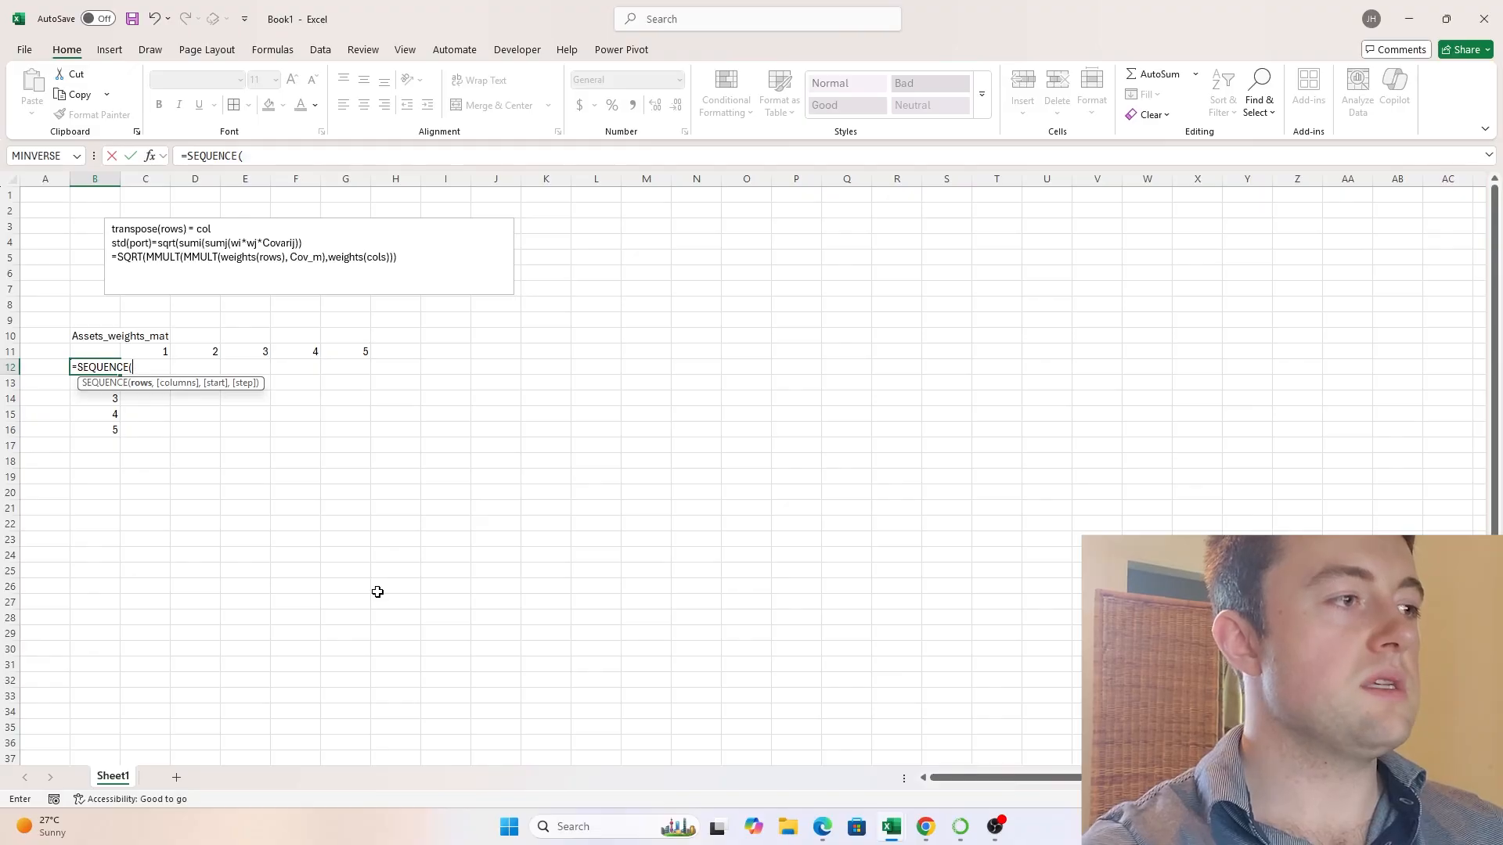
pyautogui.write('5,1,')
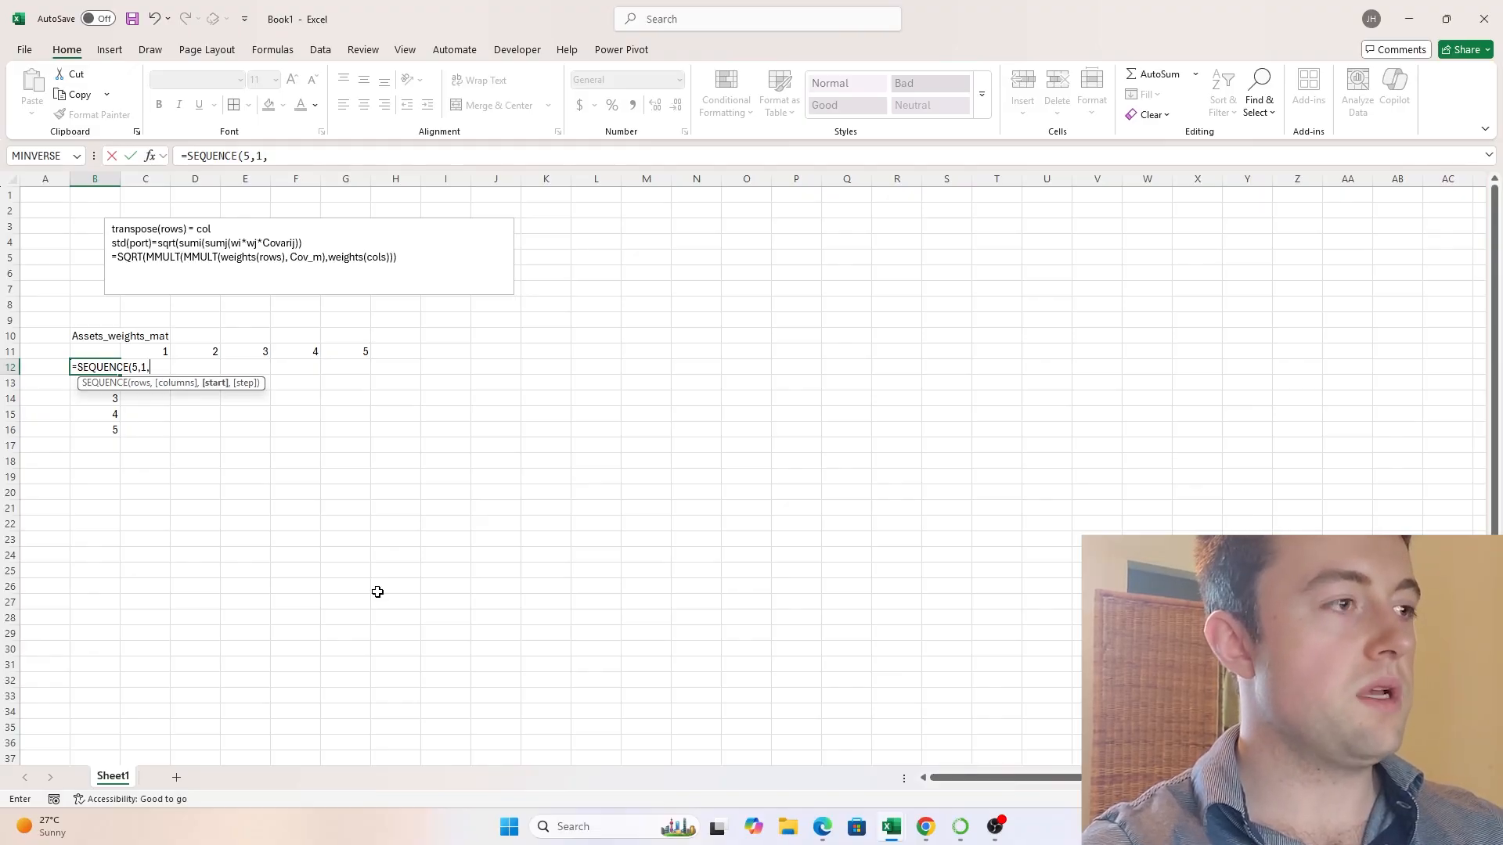
pyautogui.write('1,1)')
pyautogui.press('Return')
pyautogui.press('Up')
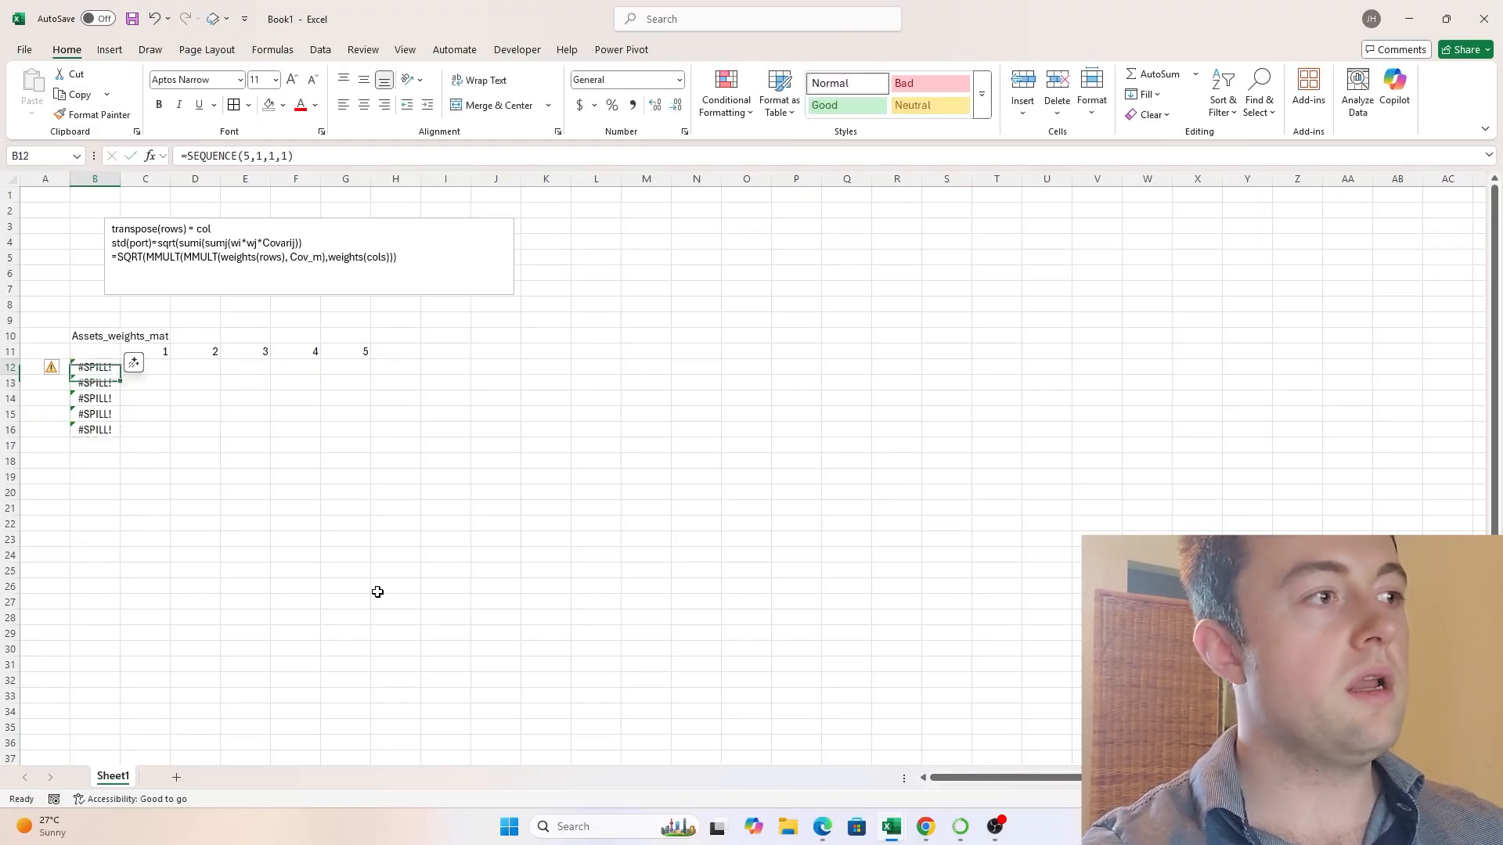
pyautogui.press('Down')
pyautogui.hotkey('ctrl', 'shift', 'Down')
pyautogui.press('Delete')
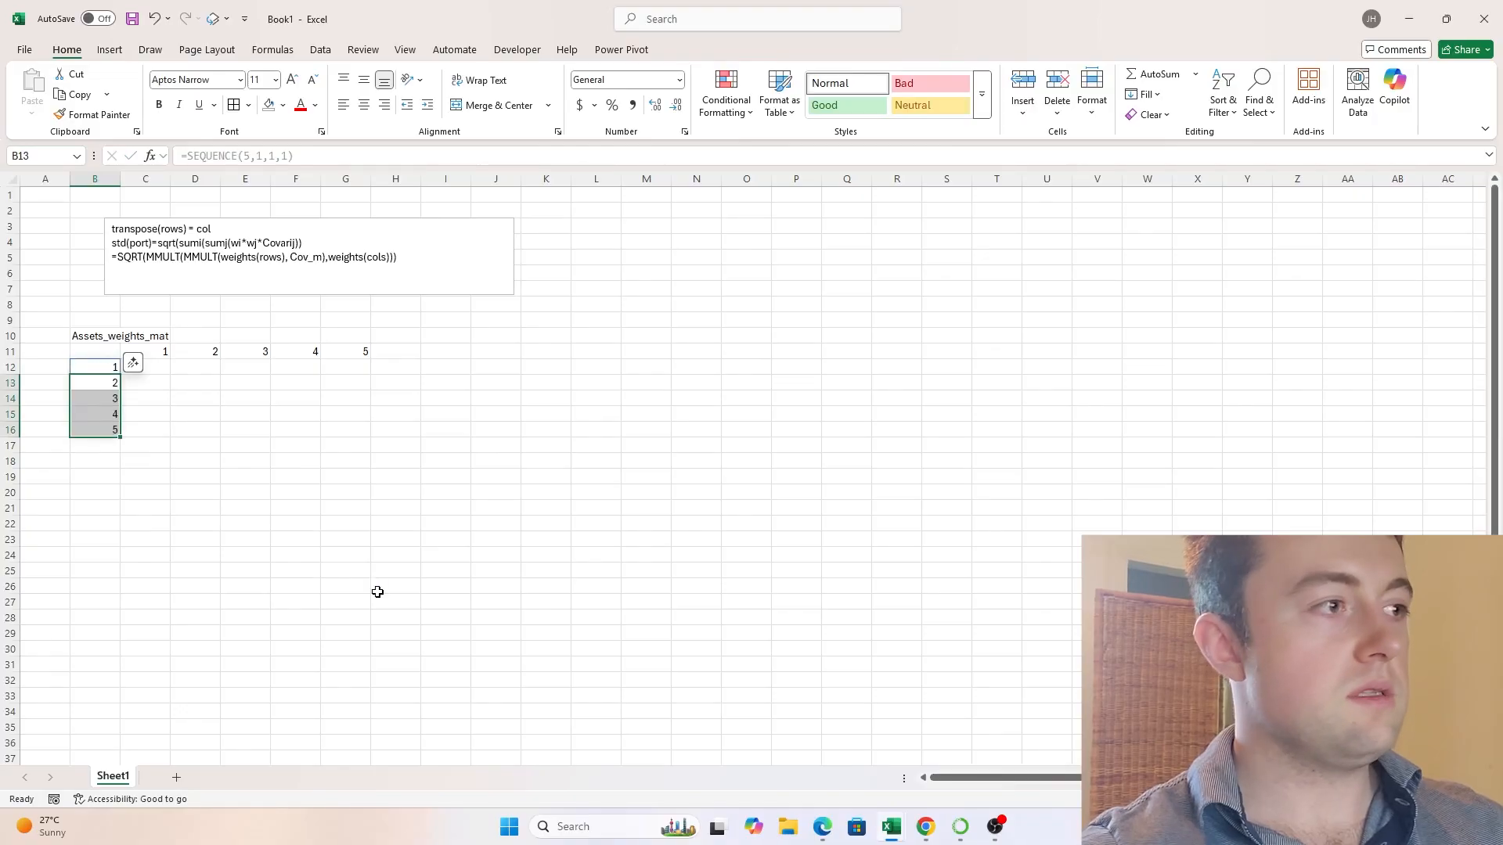
# - Fill the column headers C11:G11 with a light blue theme color
pyautogui.press('Up')
pyautogui.press('Up')
pyautogui.press('Right')
pyautogui.hotkey('ctrl', 'shift', 'Right')
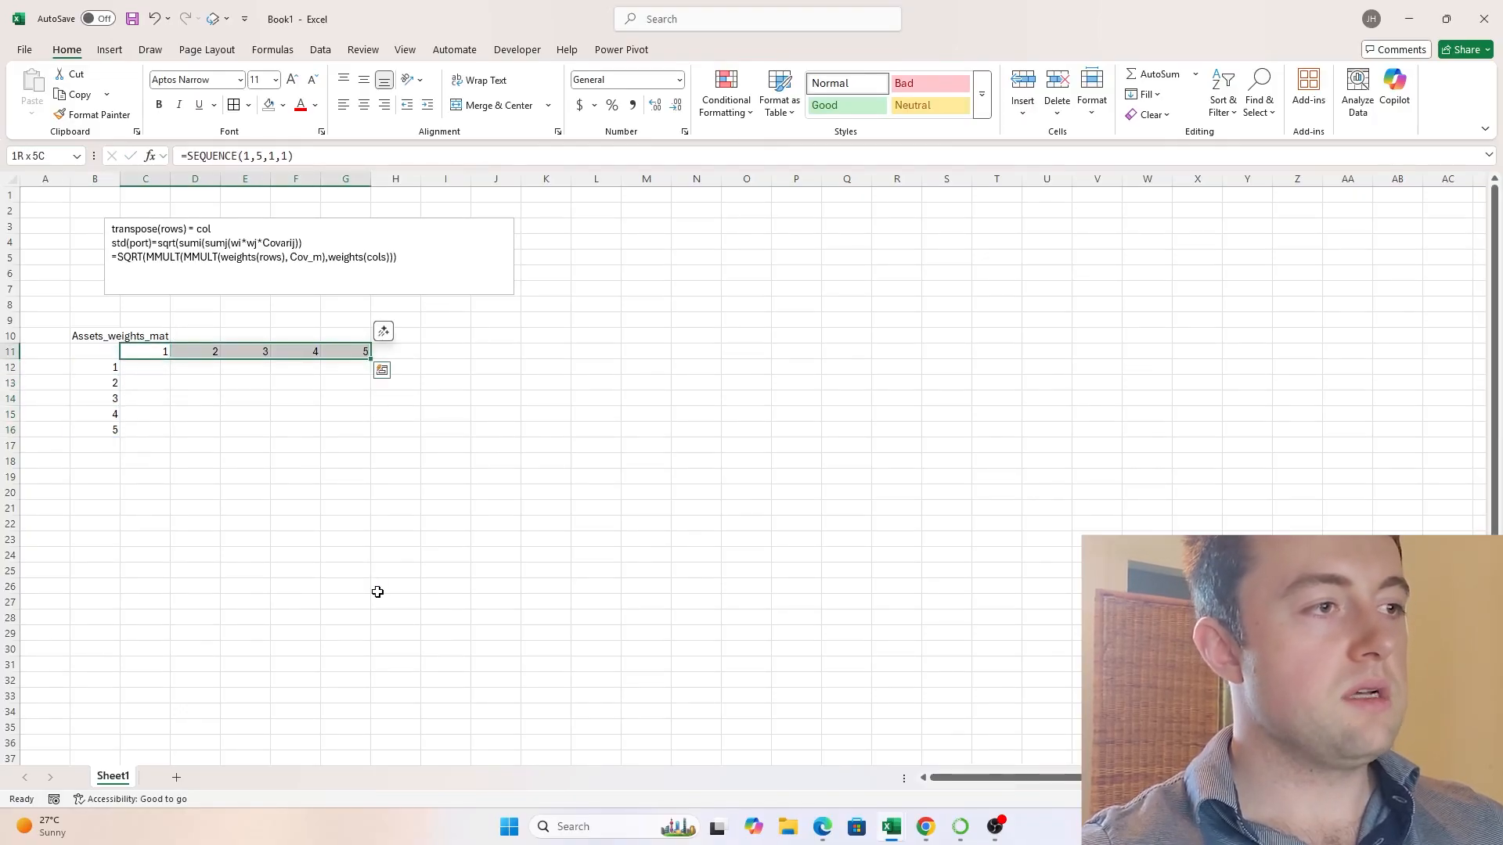
pyautogui.press('alt')
pyautogui.press('h')
pyautogui.press('h')
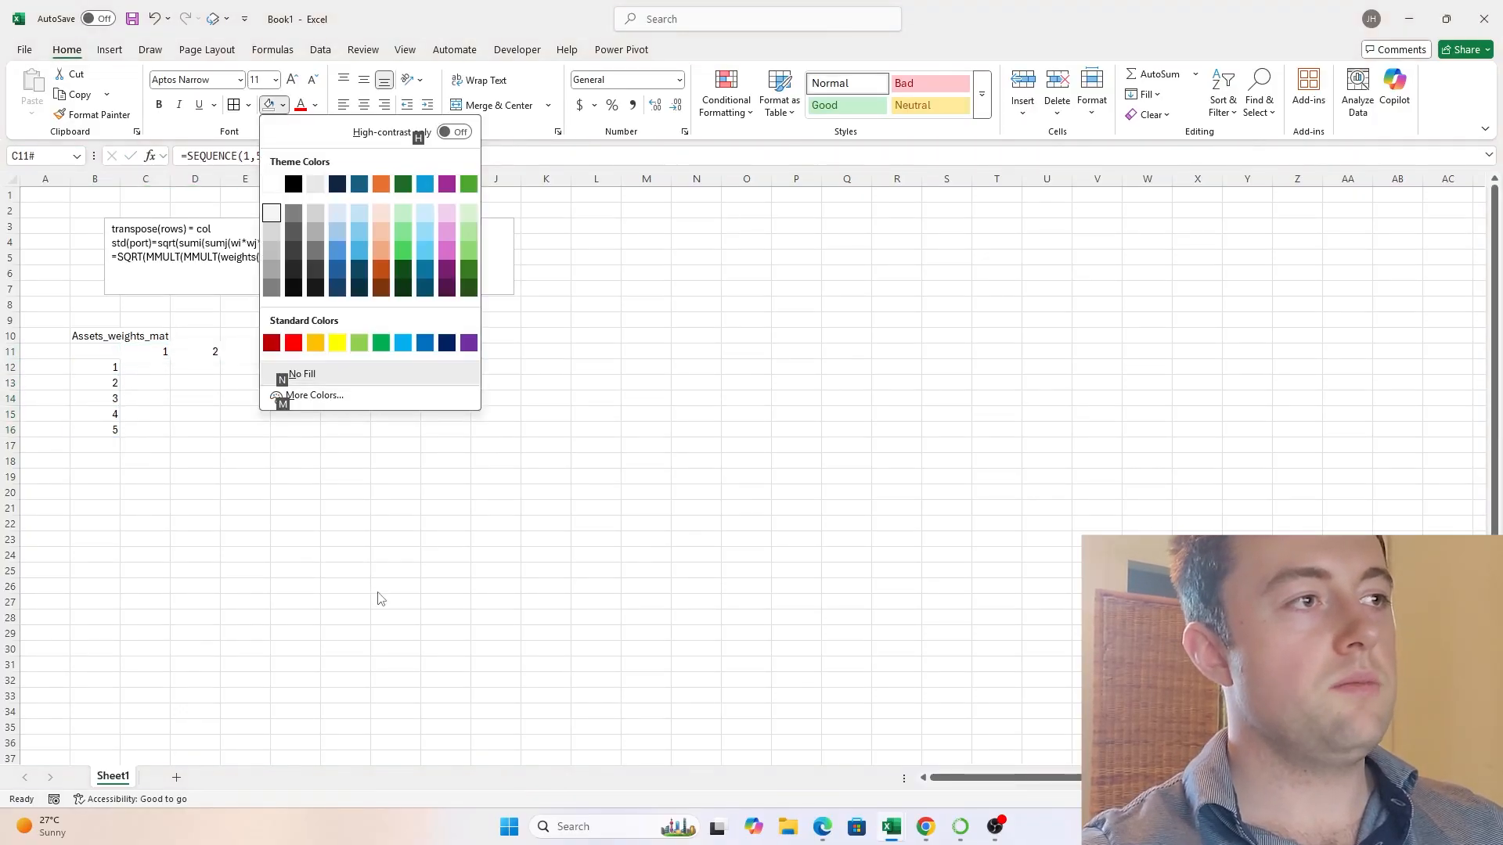
pyautogui.press('Down')
pyautogui.press('Right')
pyautogui.press('Right')
pyautogui.press('Right')
pyautogui.press('Return')
# - Apply the same light blue fill to the row headers B12:B16
pyautogui.press('Left')
pyautogui.press('Down')
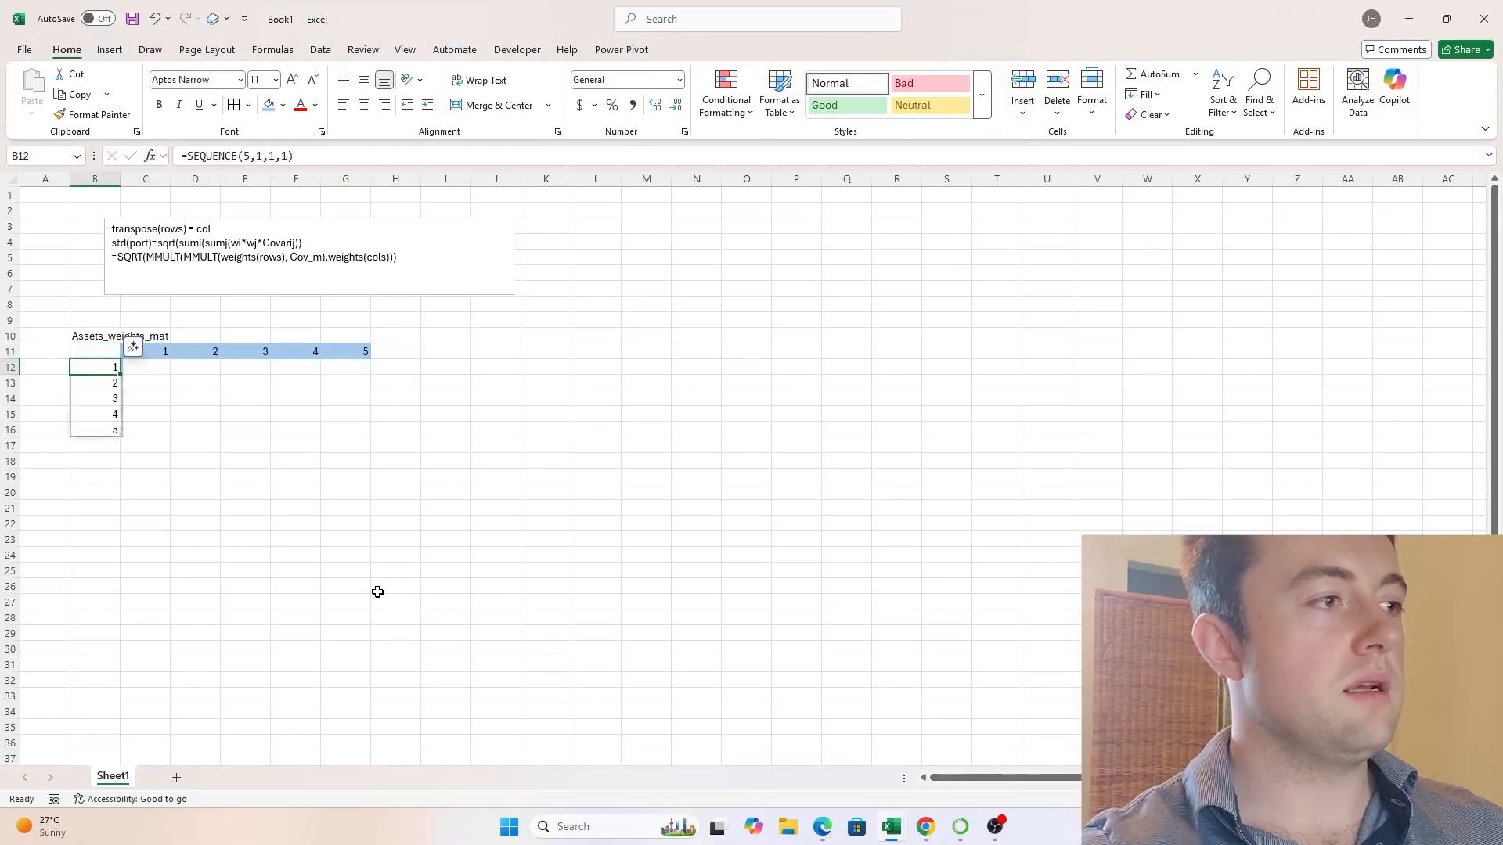
pyautogui.hotkey('ctrl', 'shift', 'Down')
pyautogui.press('alt')
pyautogui.press('h')
pyautogui.press('h')
pyautogui.press('Down')
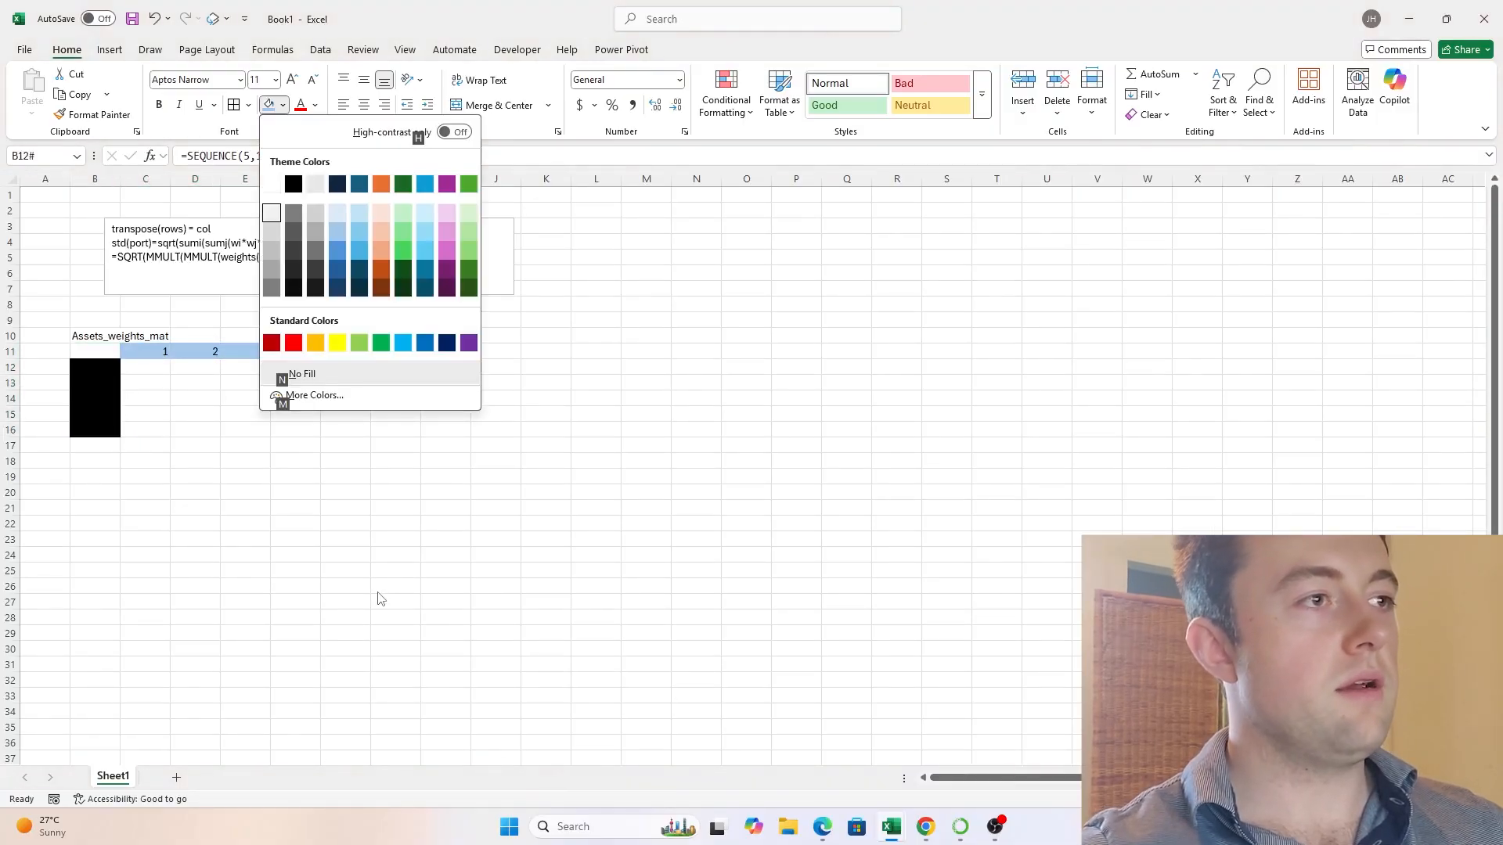
pyautogui.press('Right')
pyautogui.press('Right')
pyautogui.press('Right')
pyautogui.press('Return')
pyautogui.press('Right')
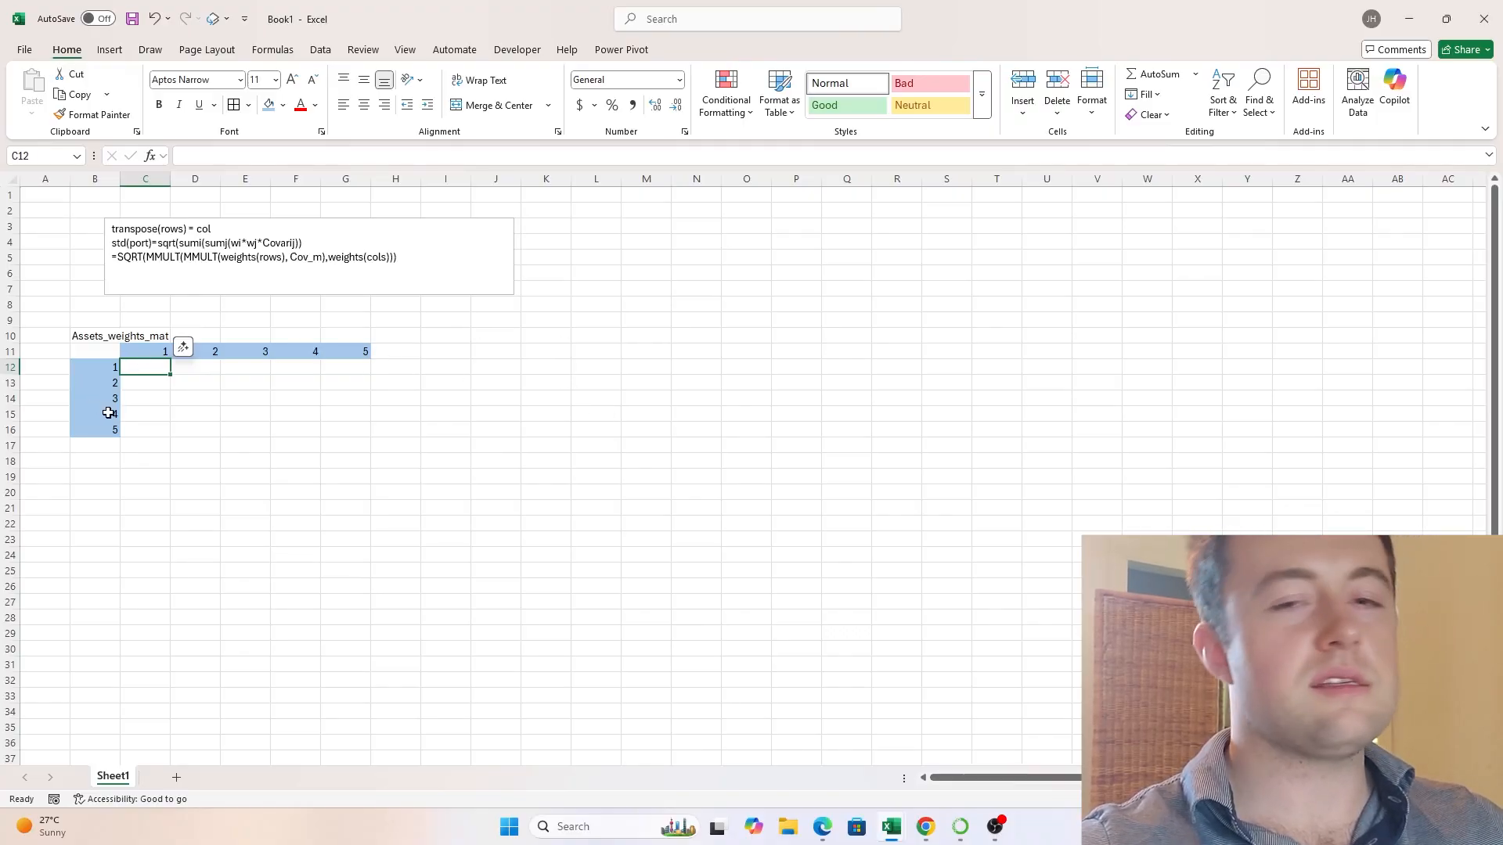
# - Reduce the row header sequence in B12 to three rows, making the formula =SEQUENCE(3,1,1,1)
pyautogui.click(99, 367)
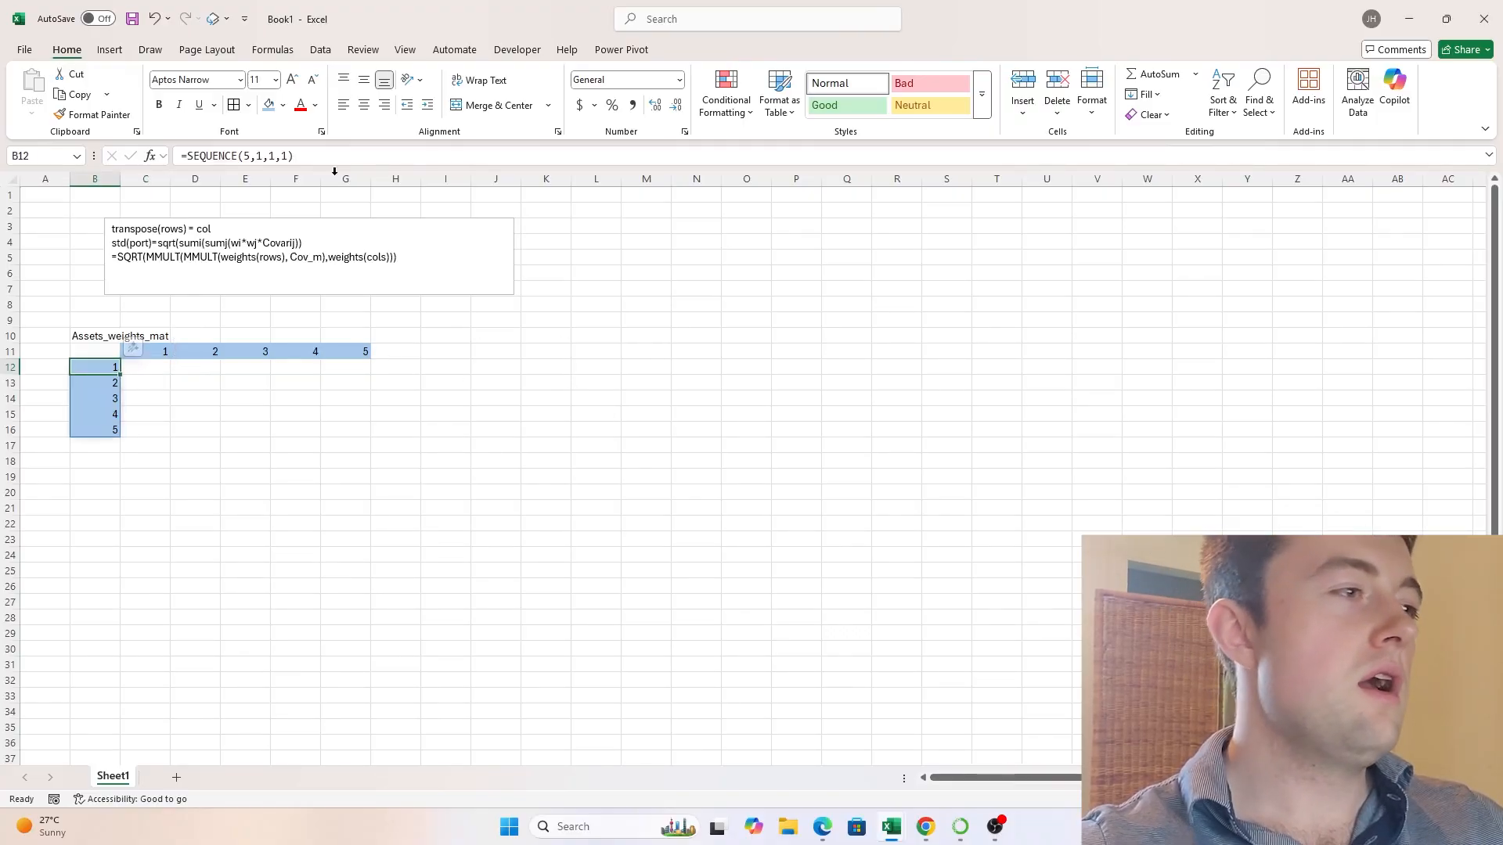
pyautogui.click(256, 155)
pyautogui.press('BackSpace')
pyautogui.write('3')
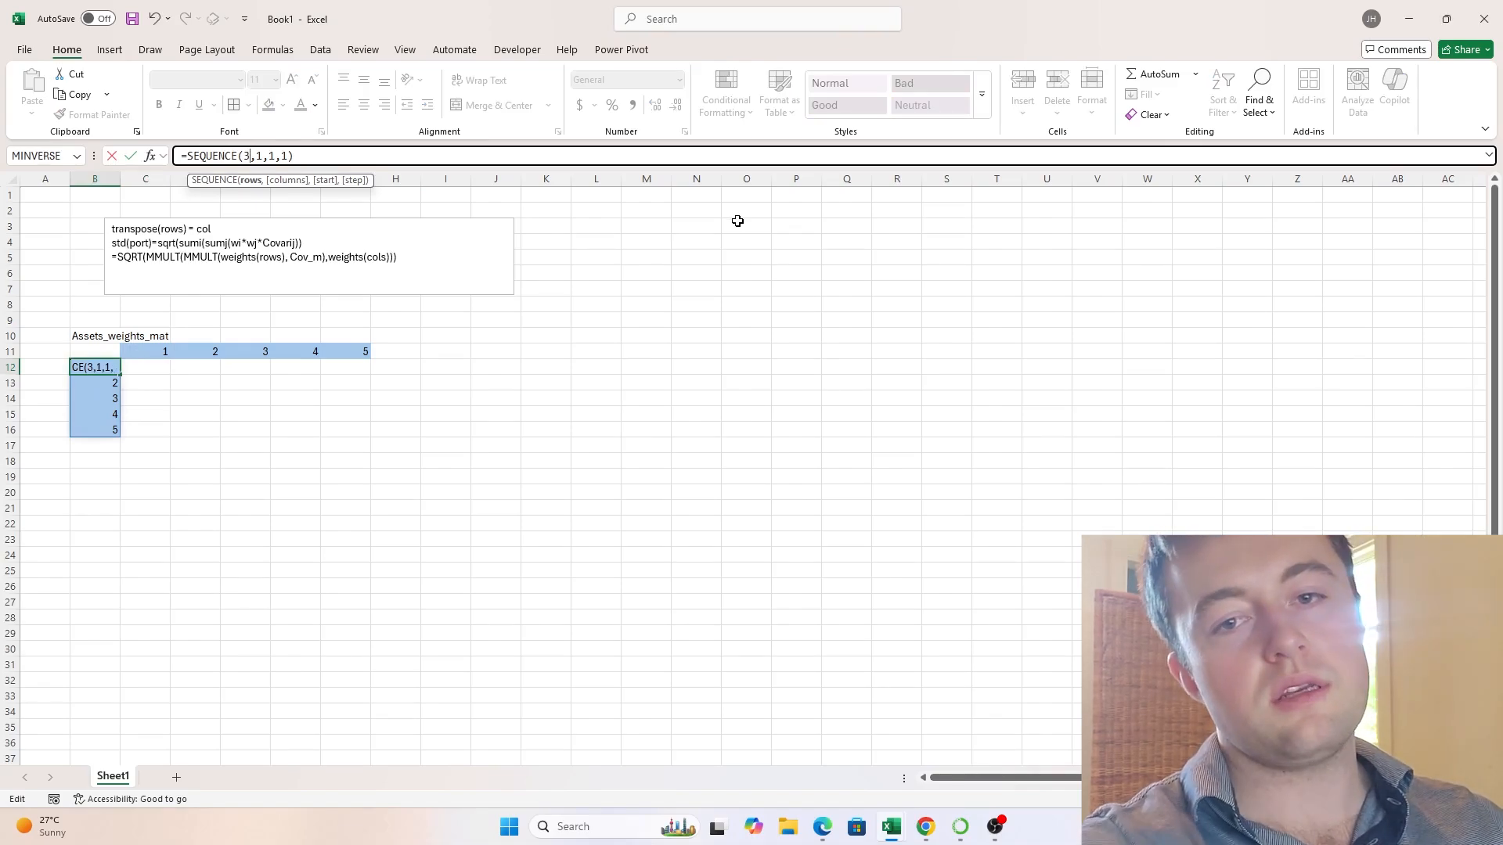
pyautogui.press('Return')
# - Remove the fill color from the unused row header cells B15:B16
pyautogui.press('Down')
pyautogui.press('Down')
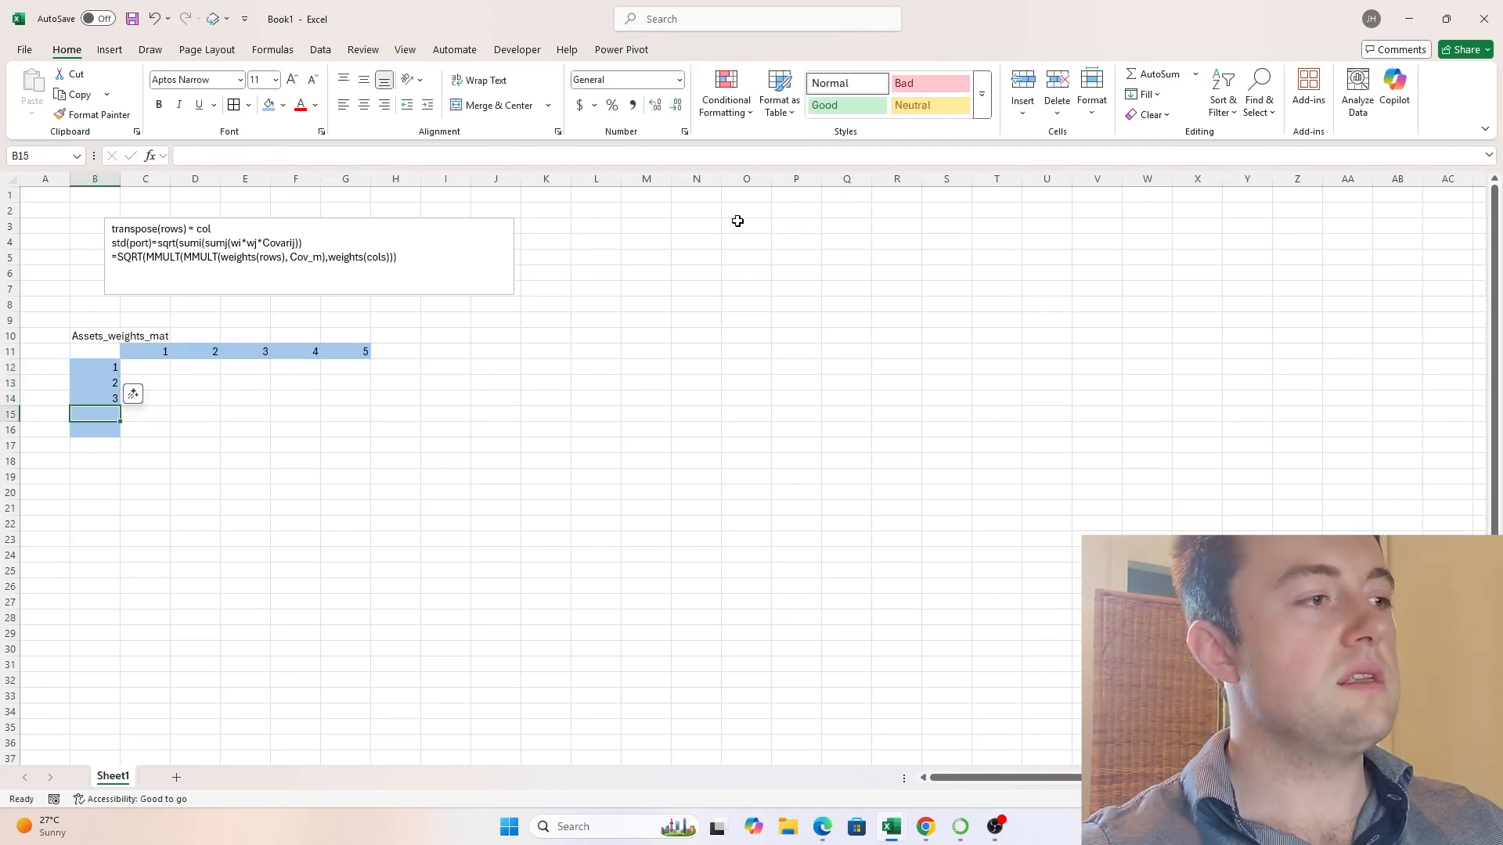
pyautogui.hotkey('shift', 'Down')
pyautogui.press('alt')
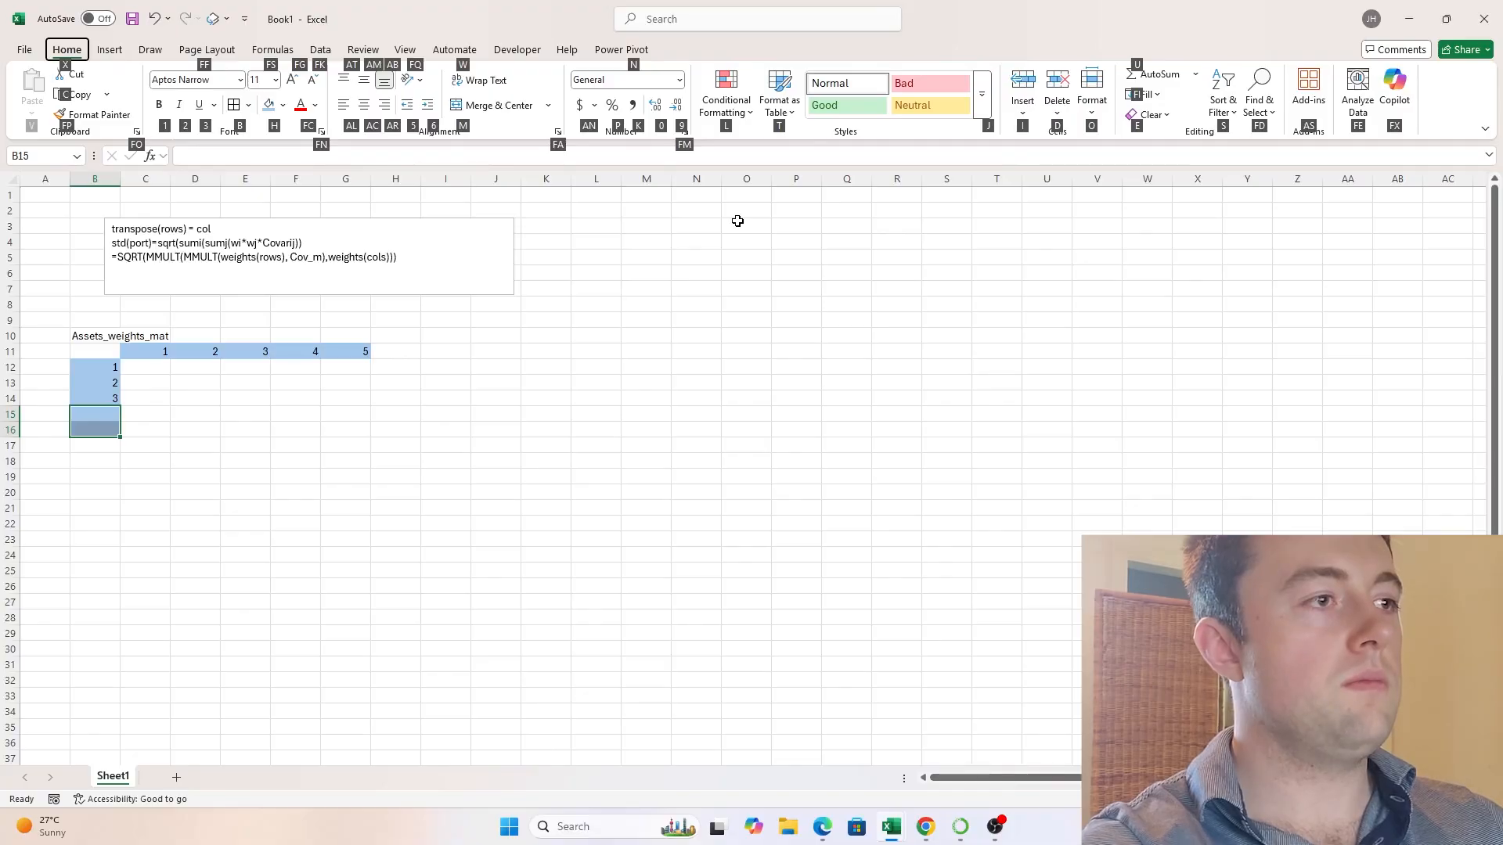
pyautogui.press('h')
pyautogui.press('Down')
pyautogui.press('Return')
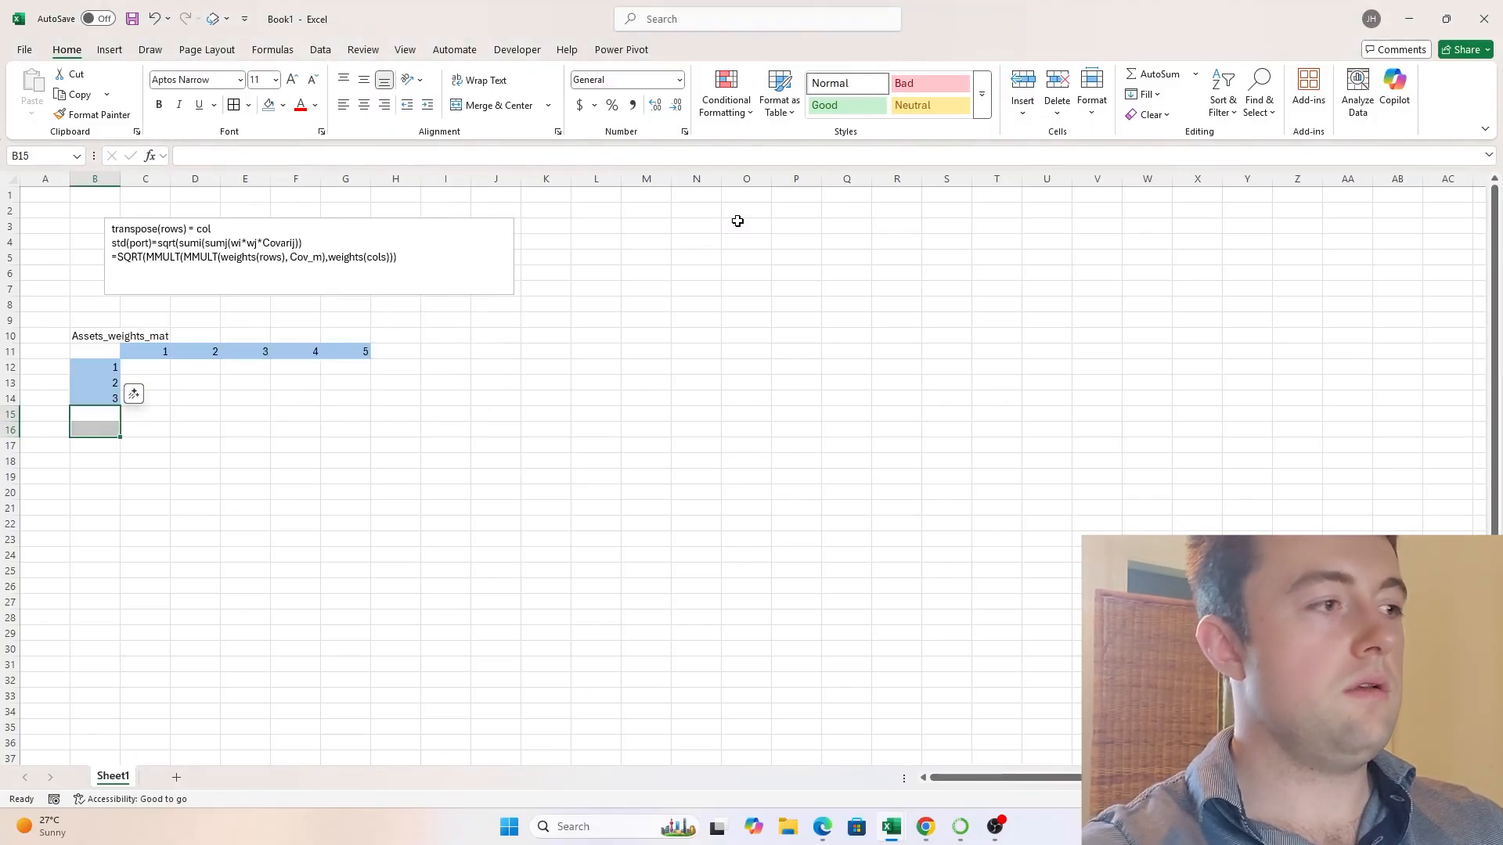
# - Label cell J10 "COV_matrix" as the heading of the covariance matrix
pyautogui.press('Down')
pyautogui.press('Right')
pyautogui.press('Right')
pyautogui.press('Right')
pyautogui.press('Right')
pyautogui.press('Right')
pyautogui.press('Right')
pyautogui.press('Right')
pyautogui.press('Right')
pyautogui.press('Up')
pyautogui.press('Up')
pyautogui.press('Up')
pyautogui.press('Up')
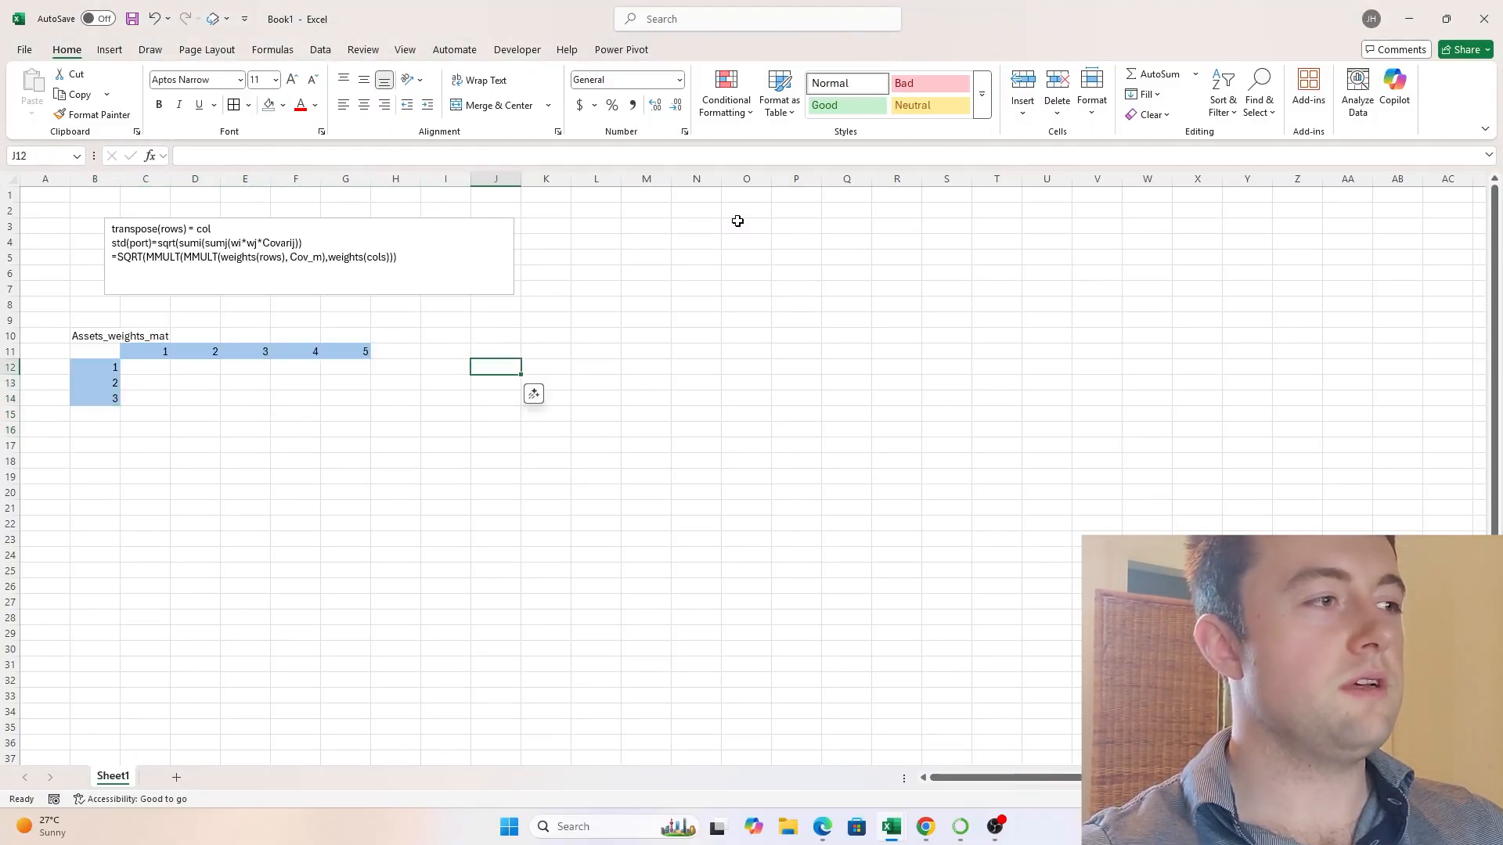
pyautogui.press('Up')
pyautogui.press('Up')
pyautogui.write('COV')
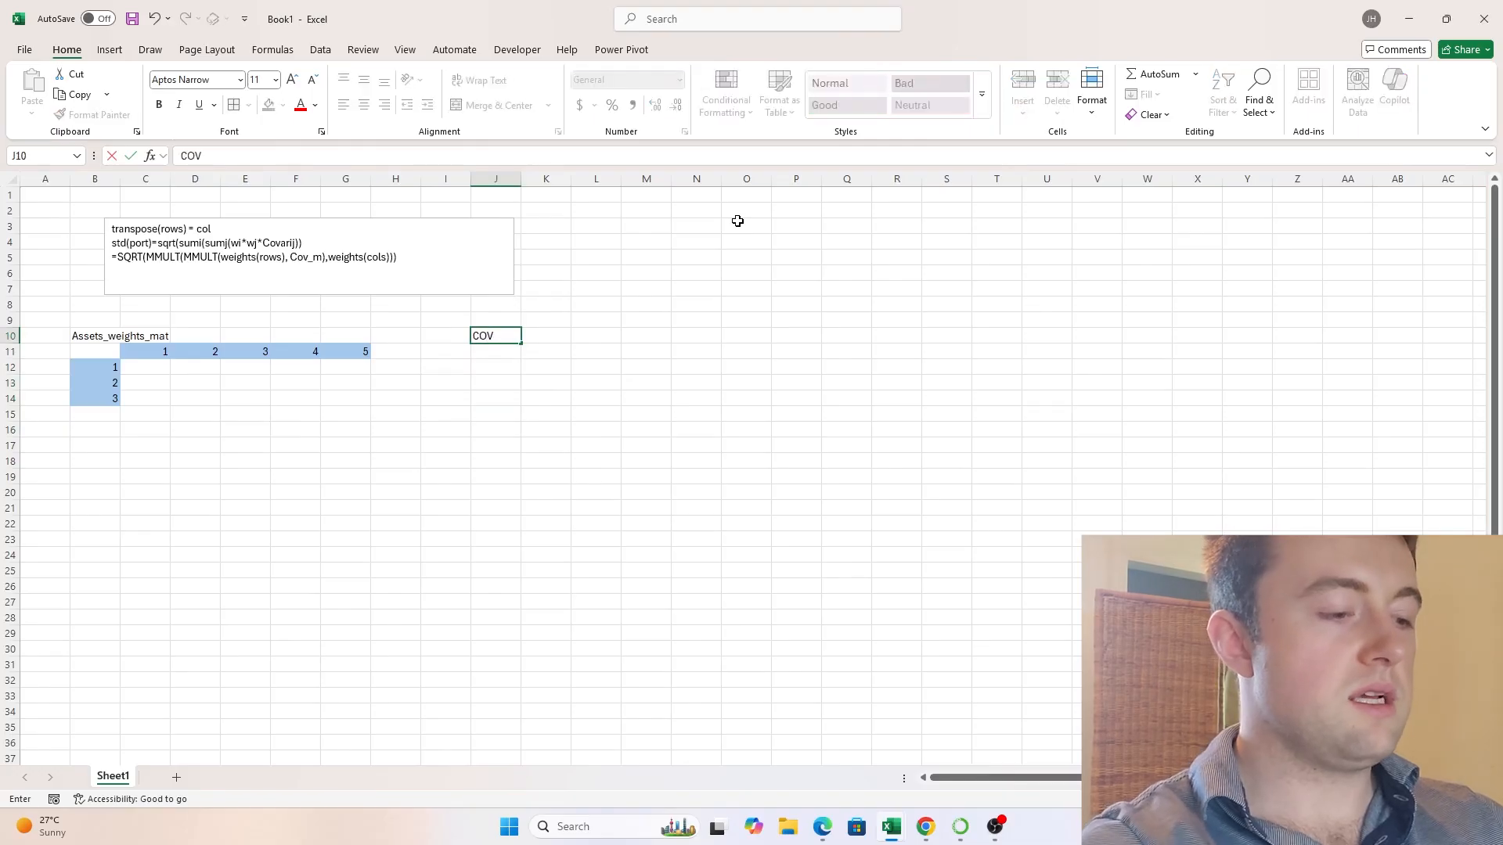
pyautogui.write('_matrix')
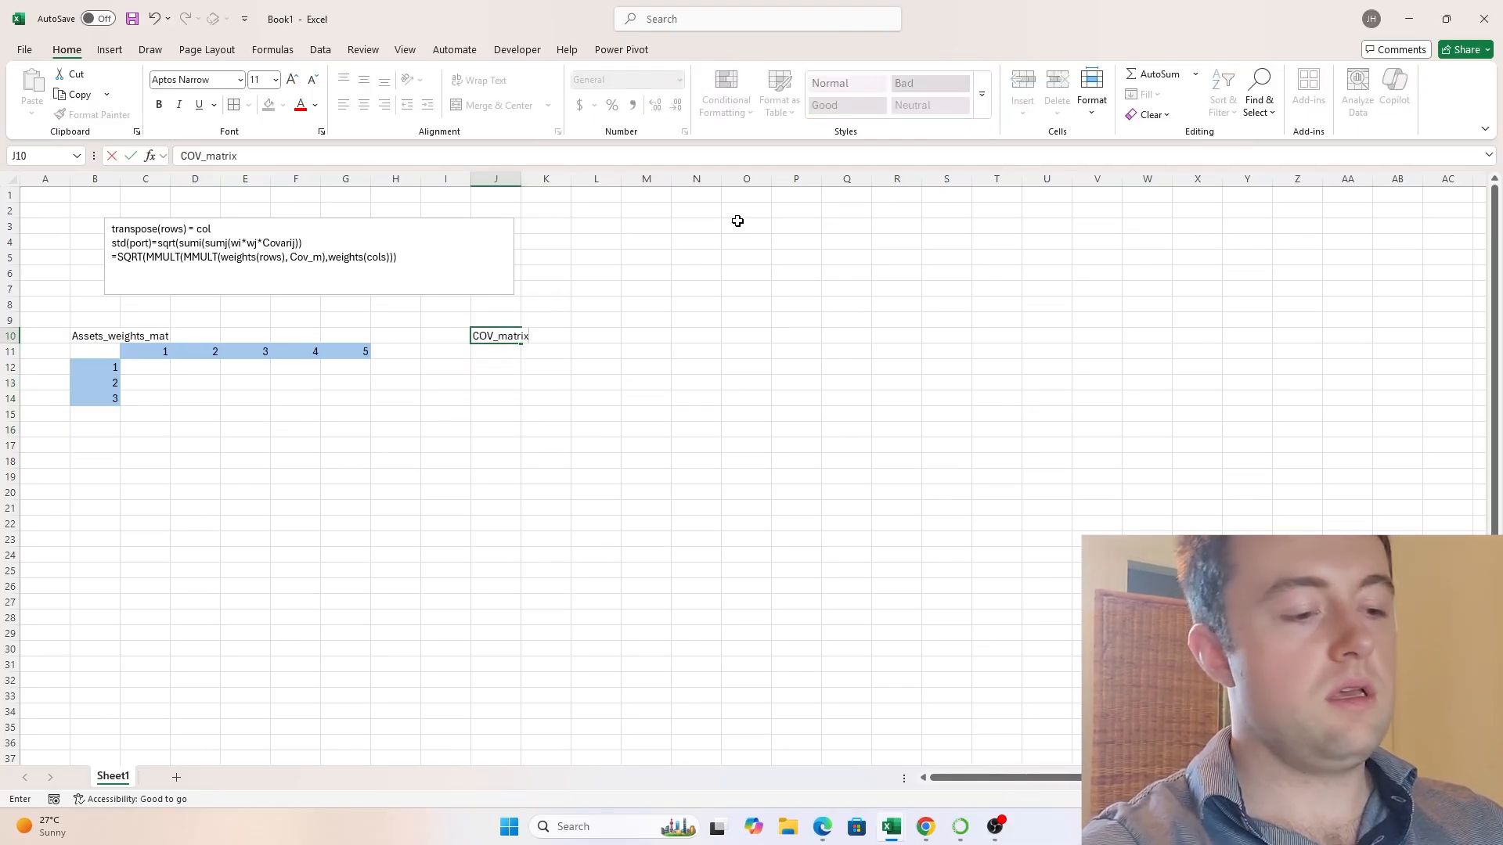
pyautogui.press('Return')
pyautogui.press('Right')
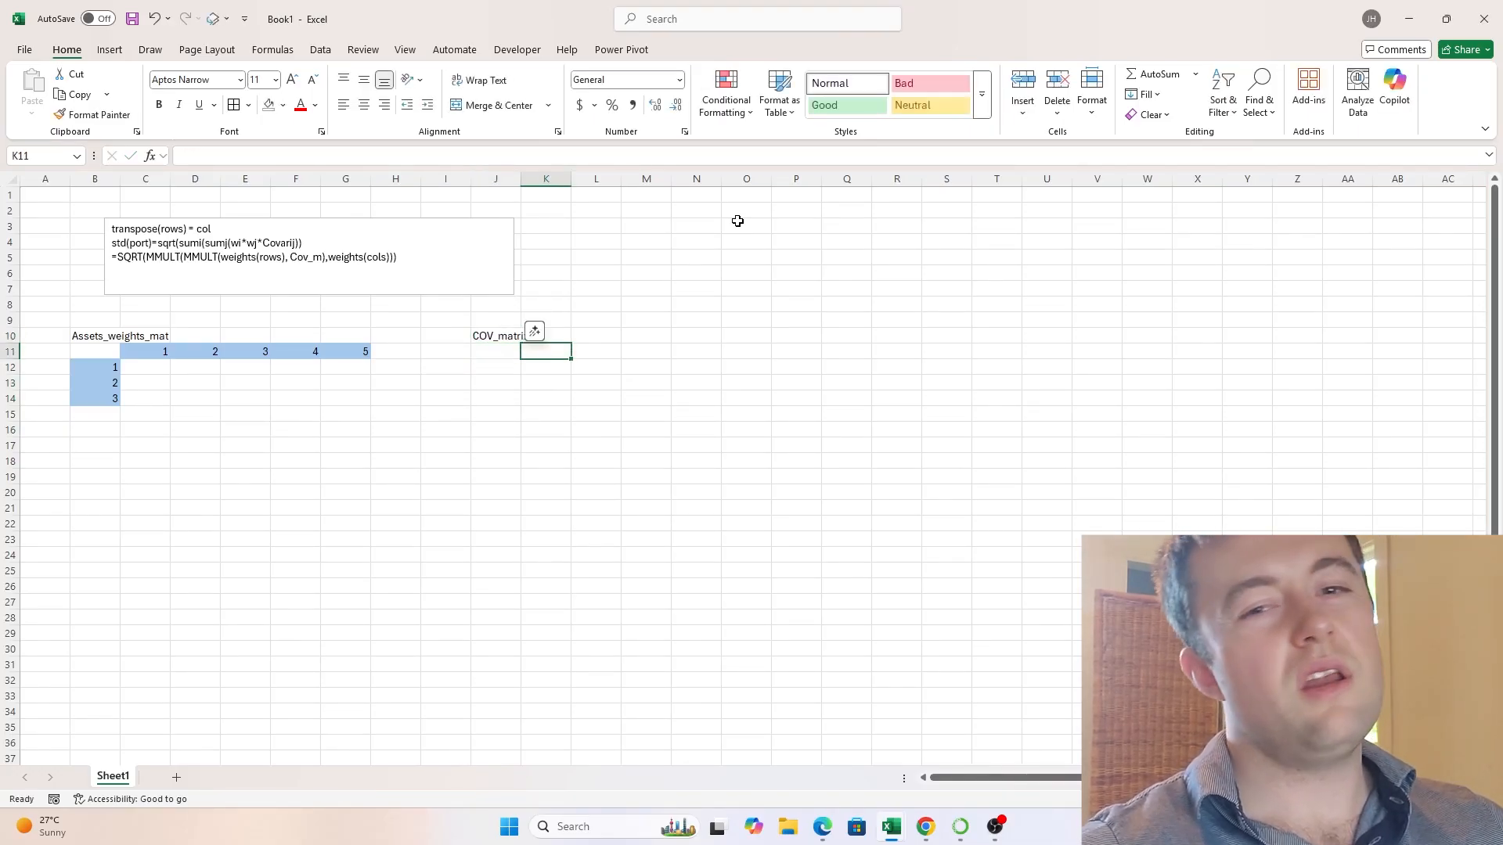
# - Link the first covariance matrix column header in K11 to the weights header with =C11
pyautogui.write('=')
pyautogui.hotkey('ctrl', 'Left')
pyautogui.hotkey('ctrl', 'Left')
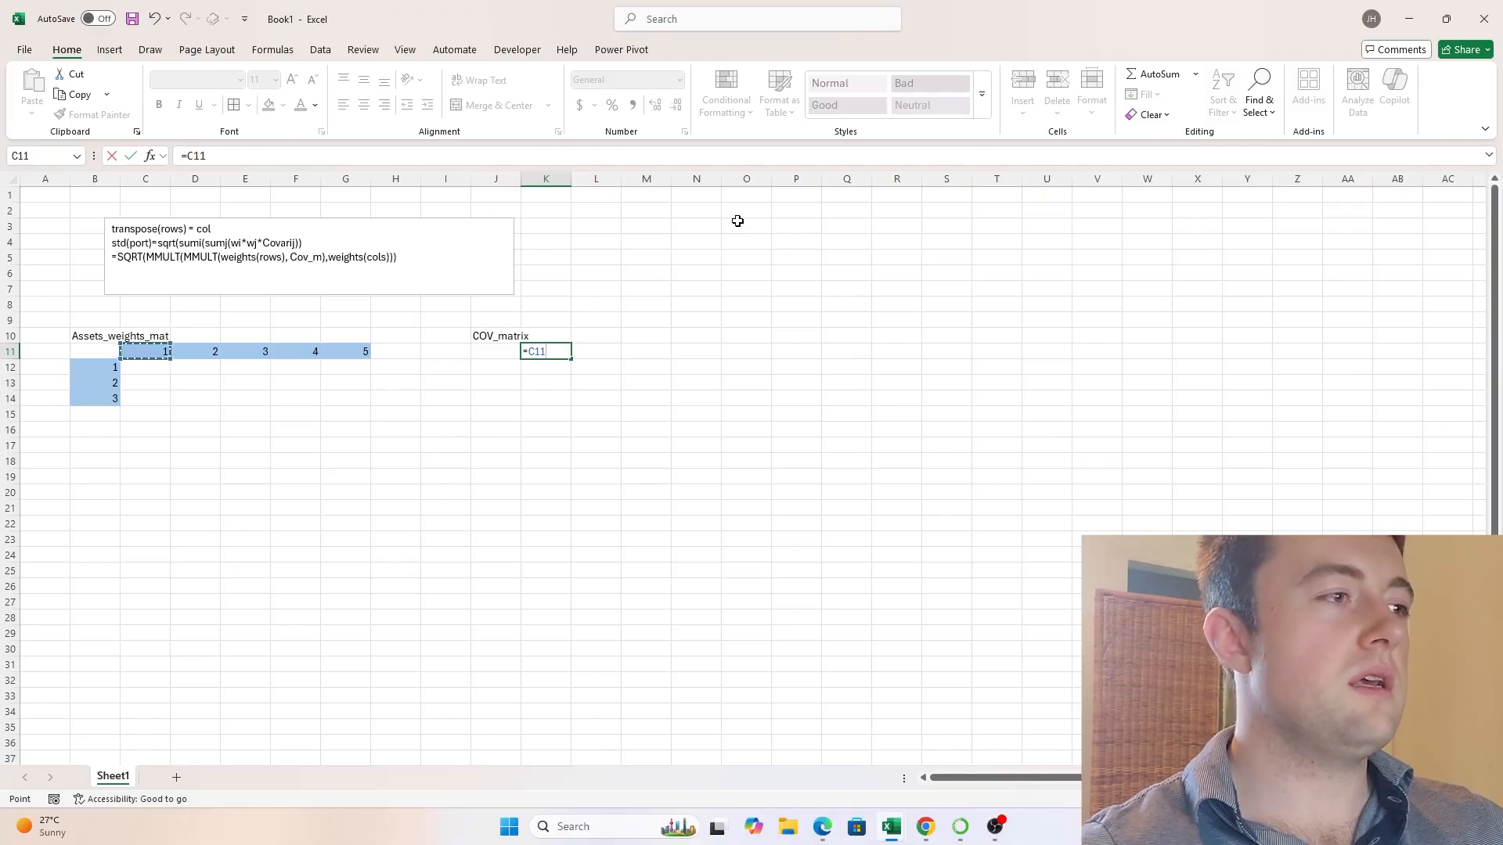
pyautogui.press('Return')
pyautogui.press('Up')
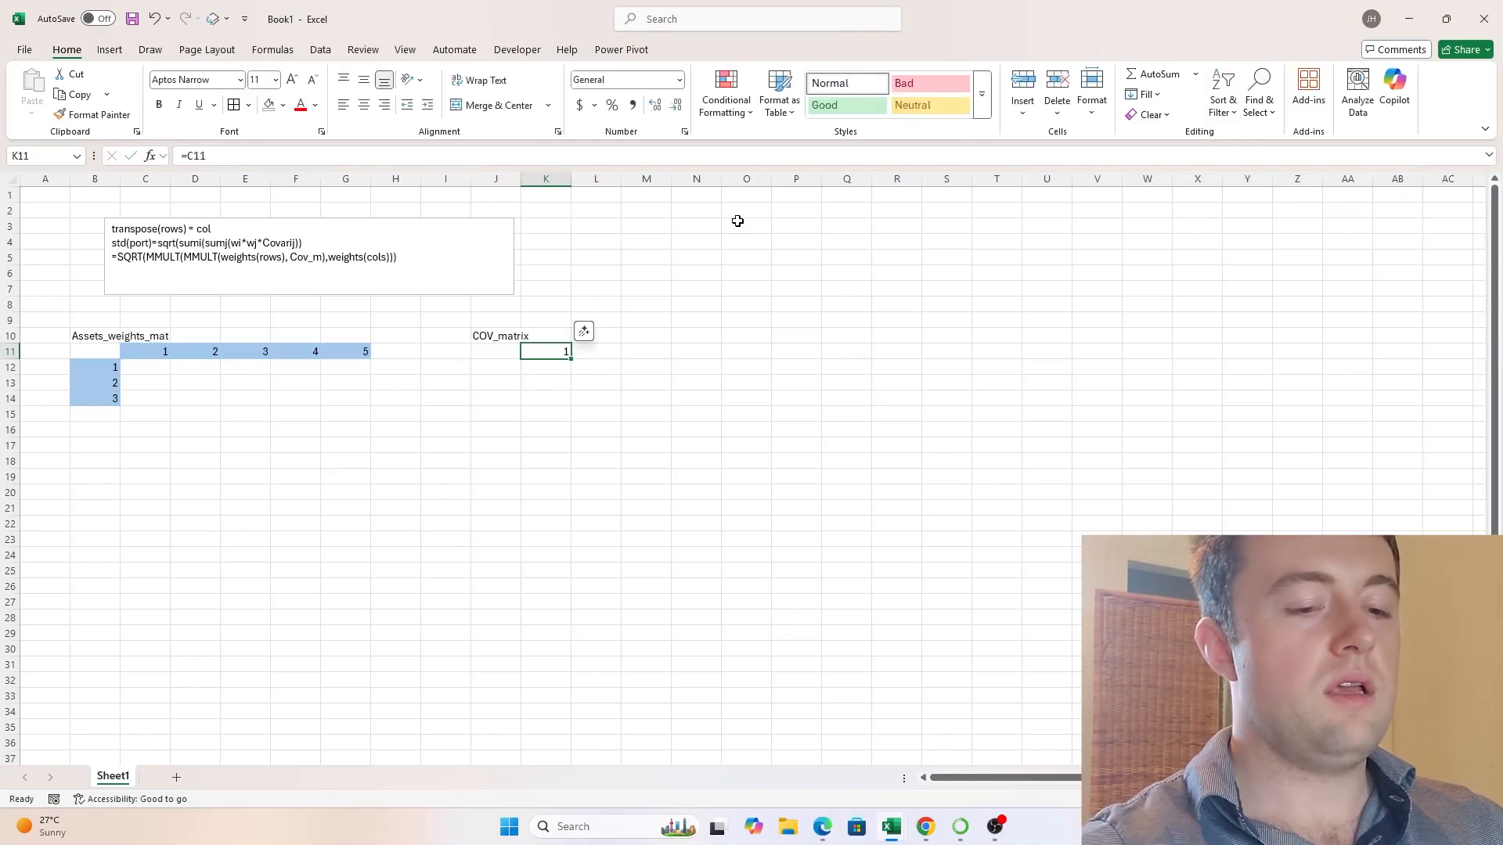
# - Link the covariance matrix column headers in K11 to the entire weights header row with =C11#
pyautogui.write('=')
pyautogui.hotkey('ctrl', 'Left')
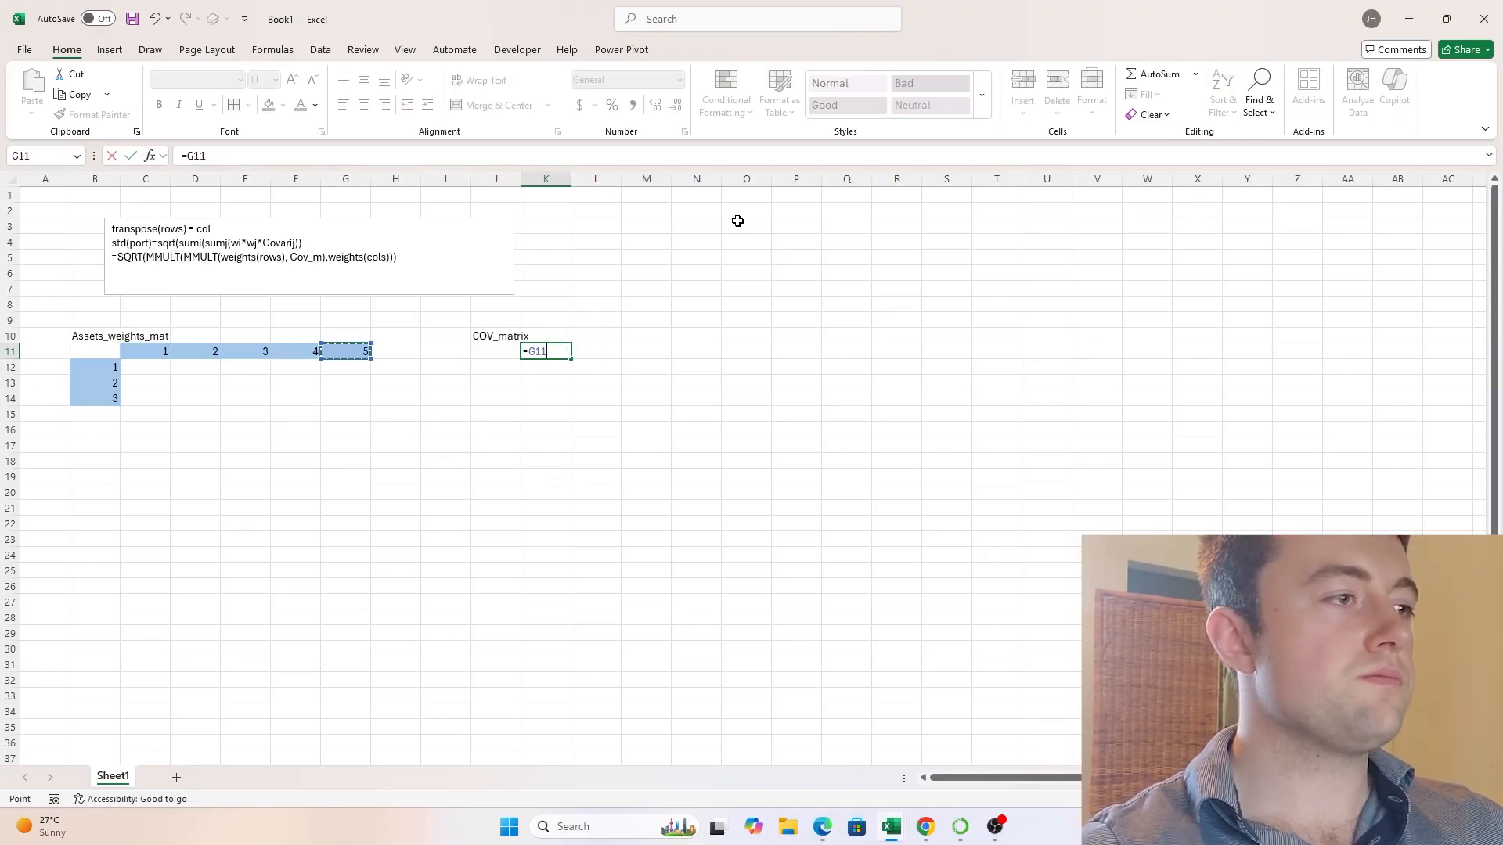
pyautogui.hotkey('ctrl', 'shift', 'Left')
pyautogui.press('Return')
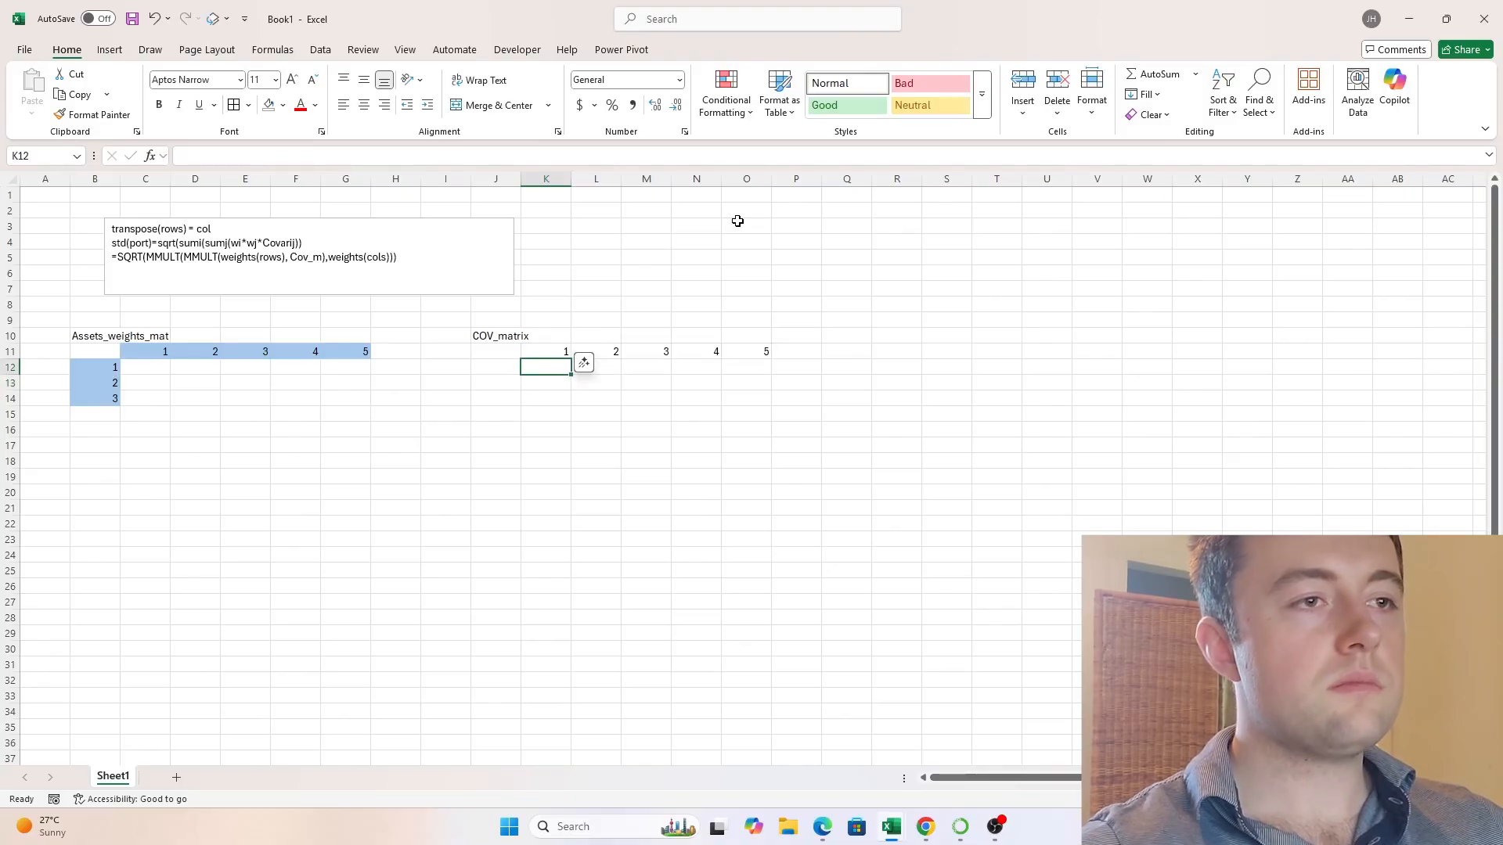
# - Create the covariance matrix row headers in J12 with the formula =TRANSPOSE(K11#)
pyautogui.press('Left')
pyautogui.write('=TRANSP')
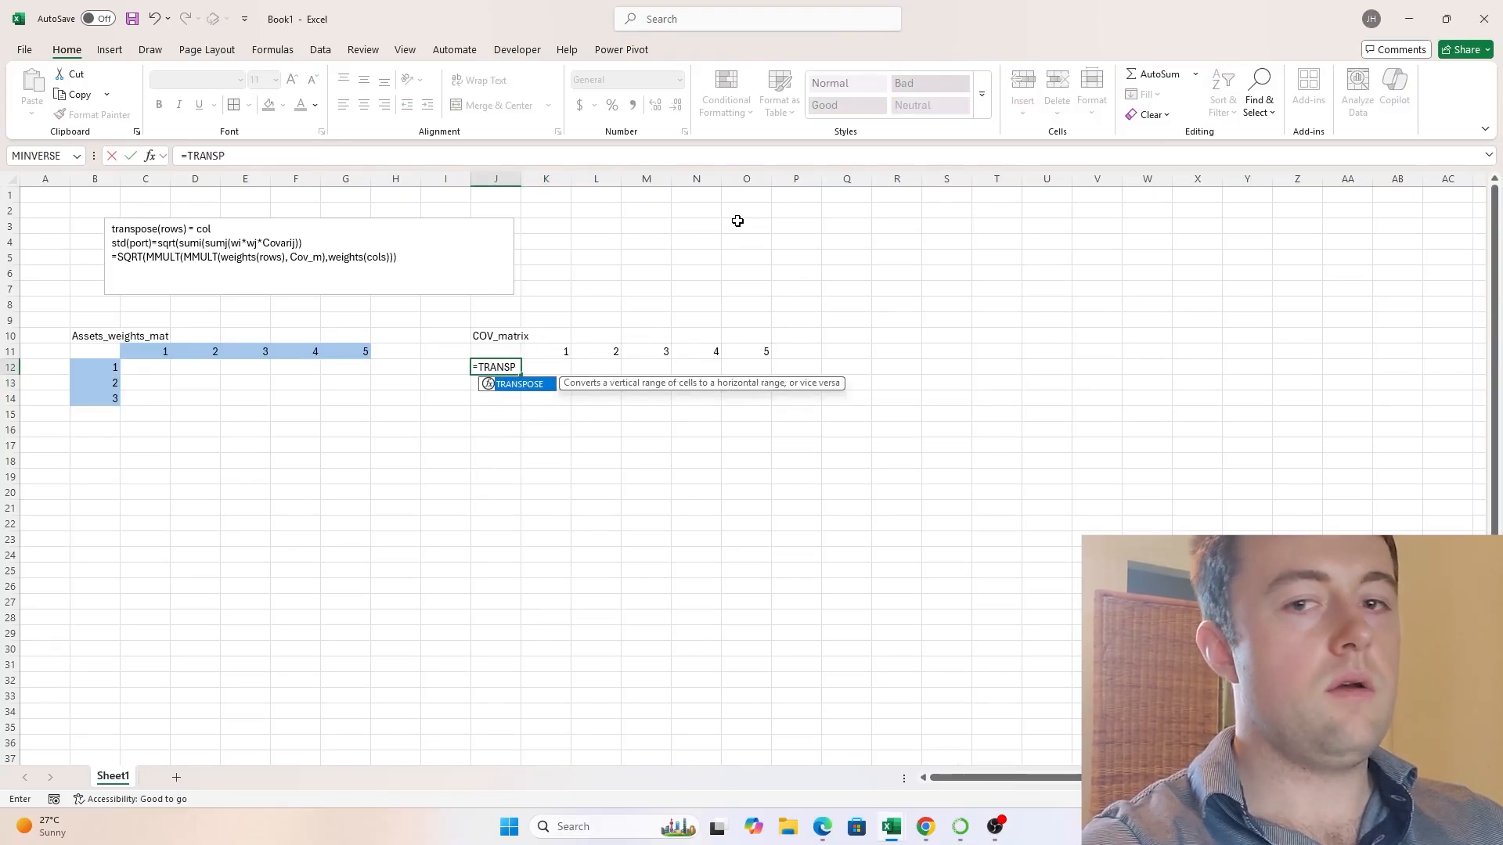
pyautogui.press('Tab')
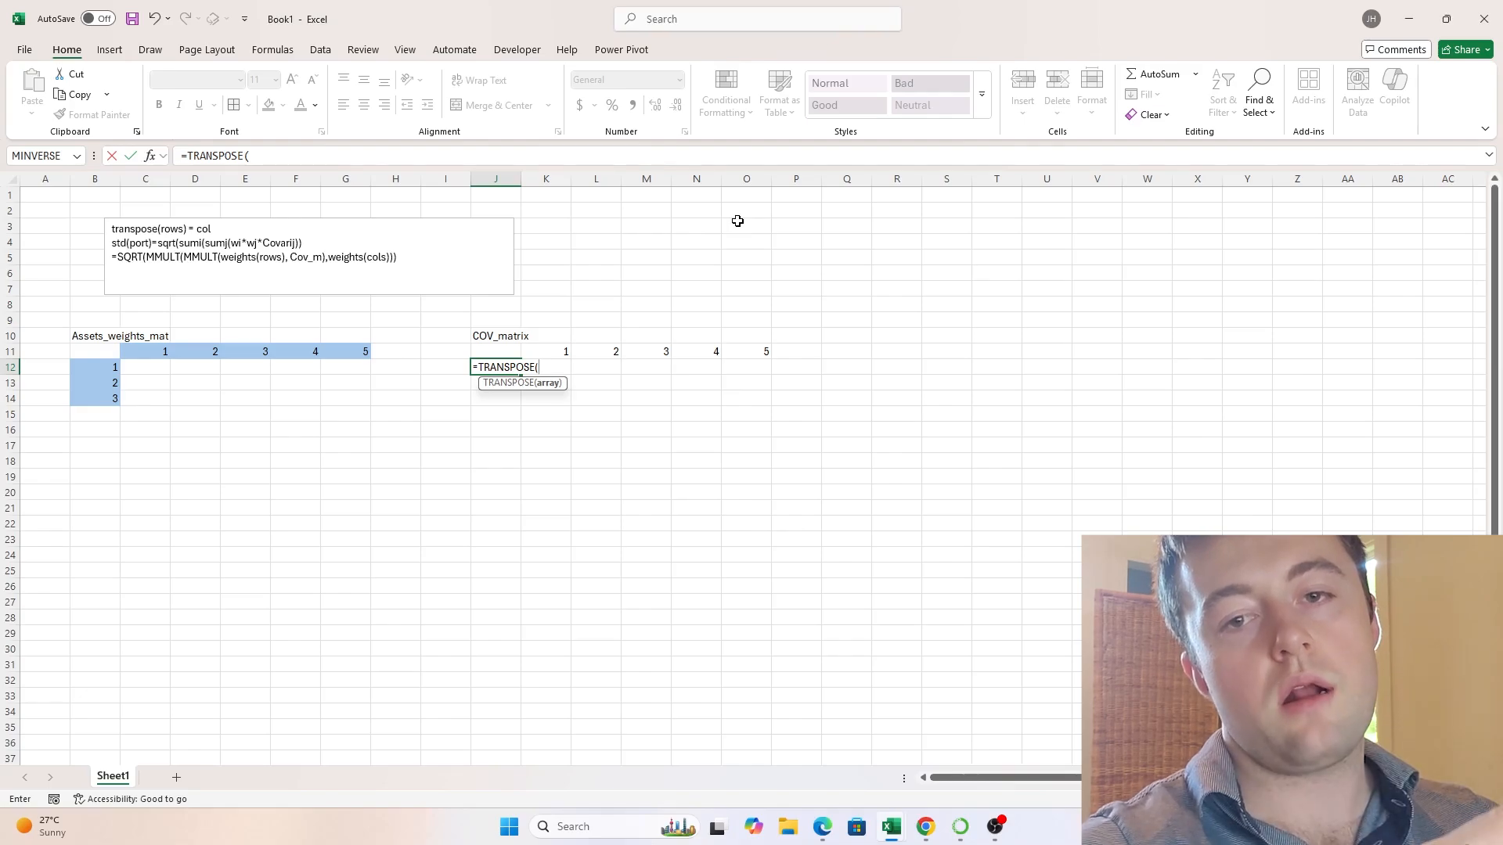
pyautogui.press('Up')
pyautogui.press('Right')
pyautogui.hotkey('ctrl', 'shift', 'Right')
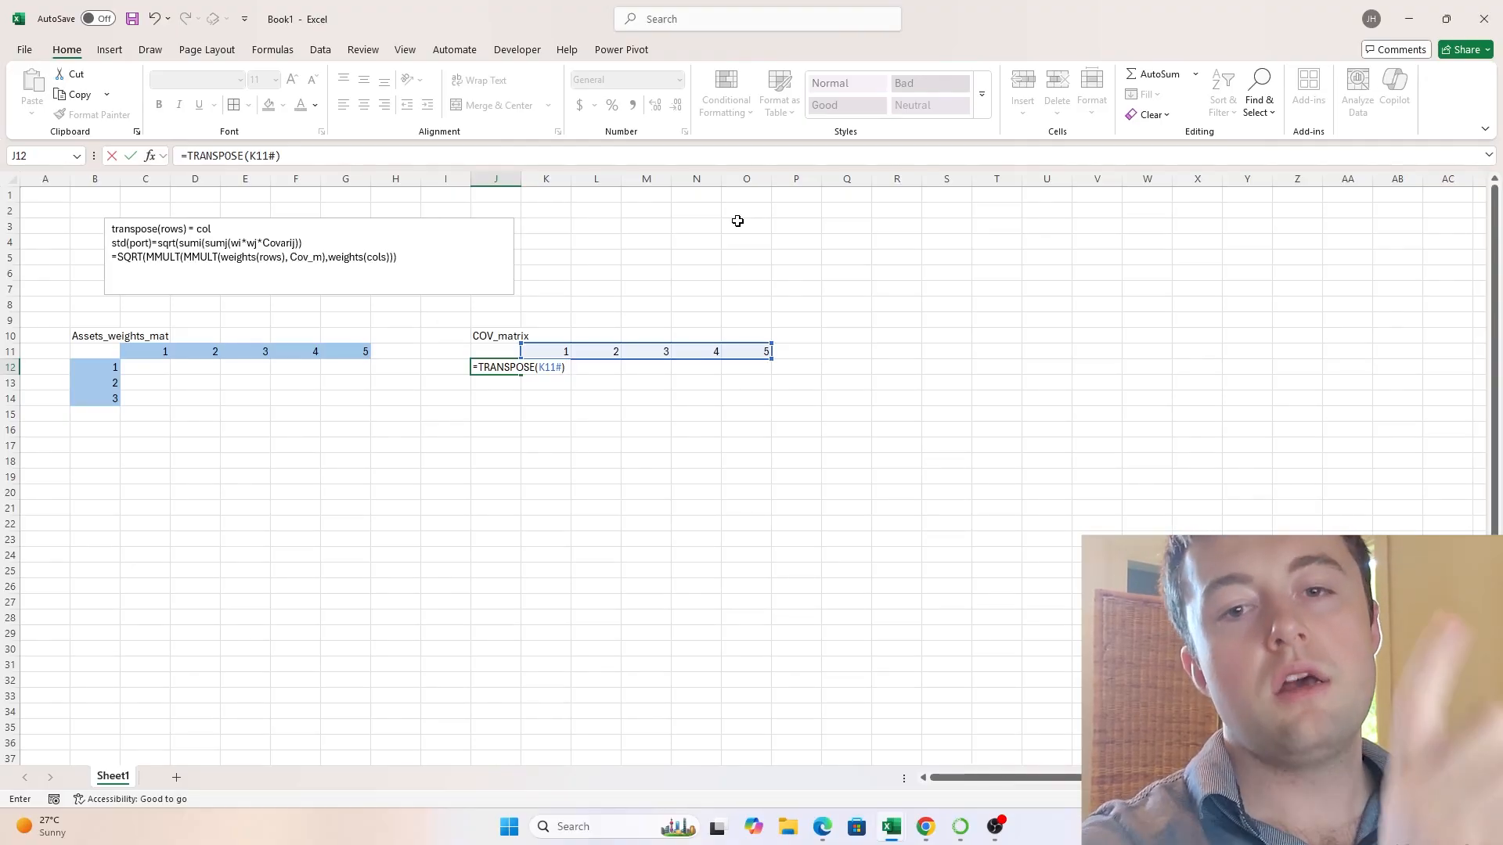
pyautogui.press('Return')
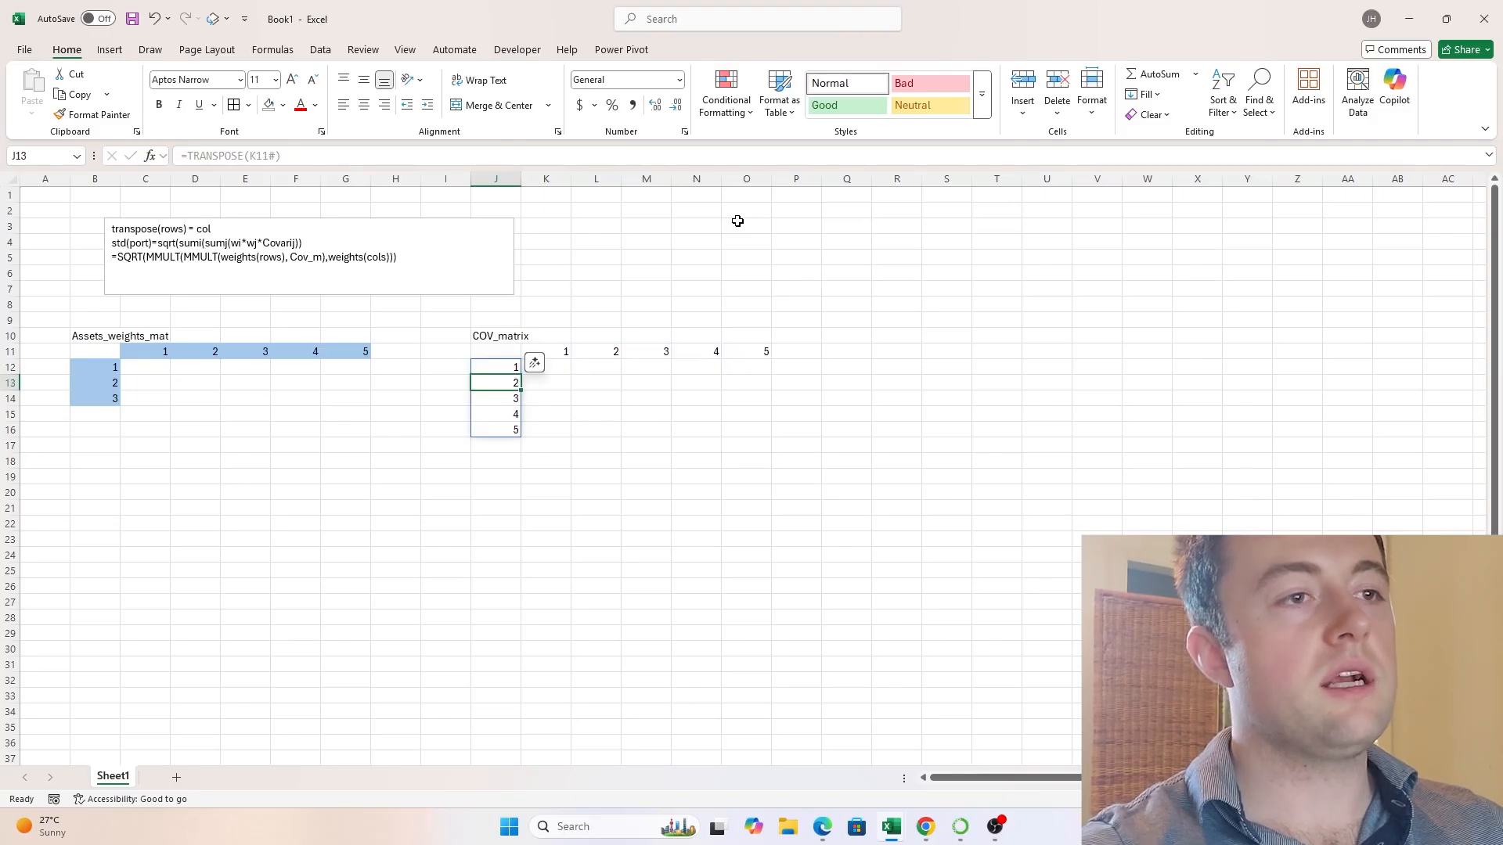
# - Fill the covariance matrix row headers J12:J16 with the same light blue as the weights matrix headers
pyautogui.press('Up')
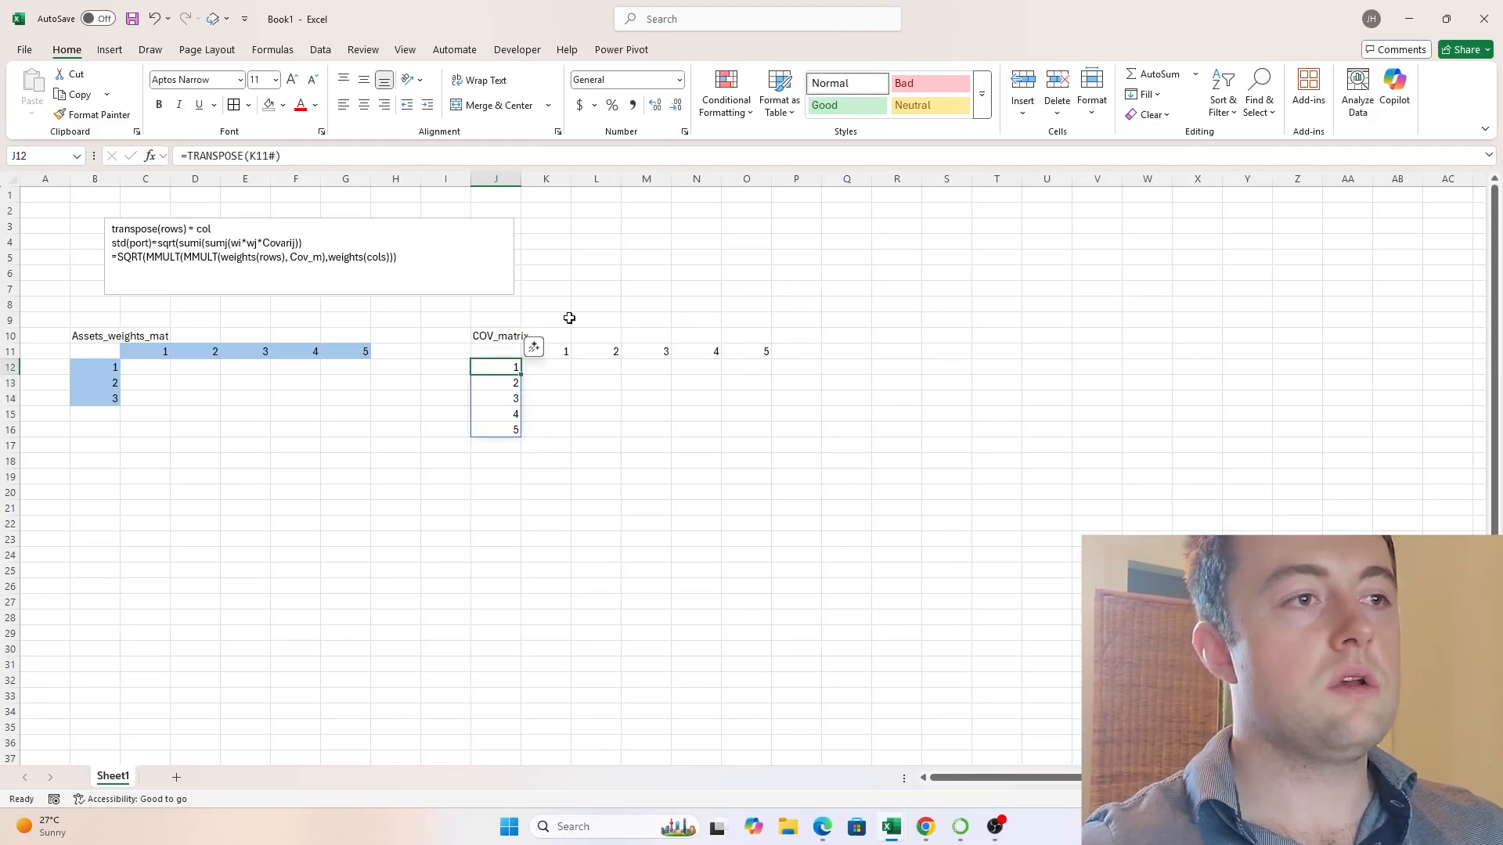
pyautogui.click(553, 352)
pyautogui.moveTo(503, 374); pyautogui.dragTo(496, 430)
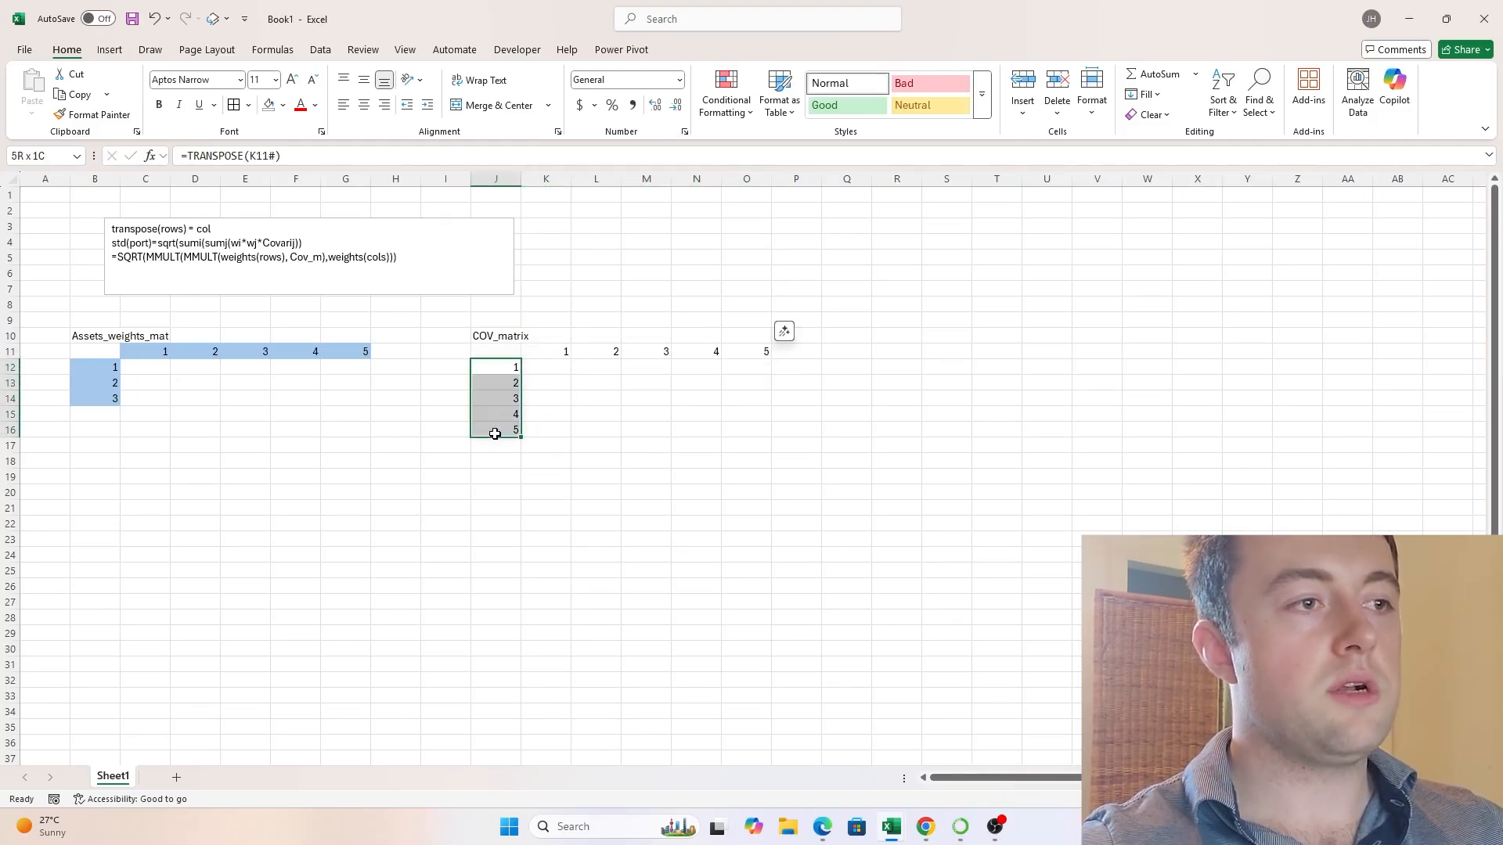
pyautogui.click(506, 371)
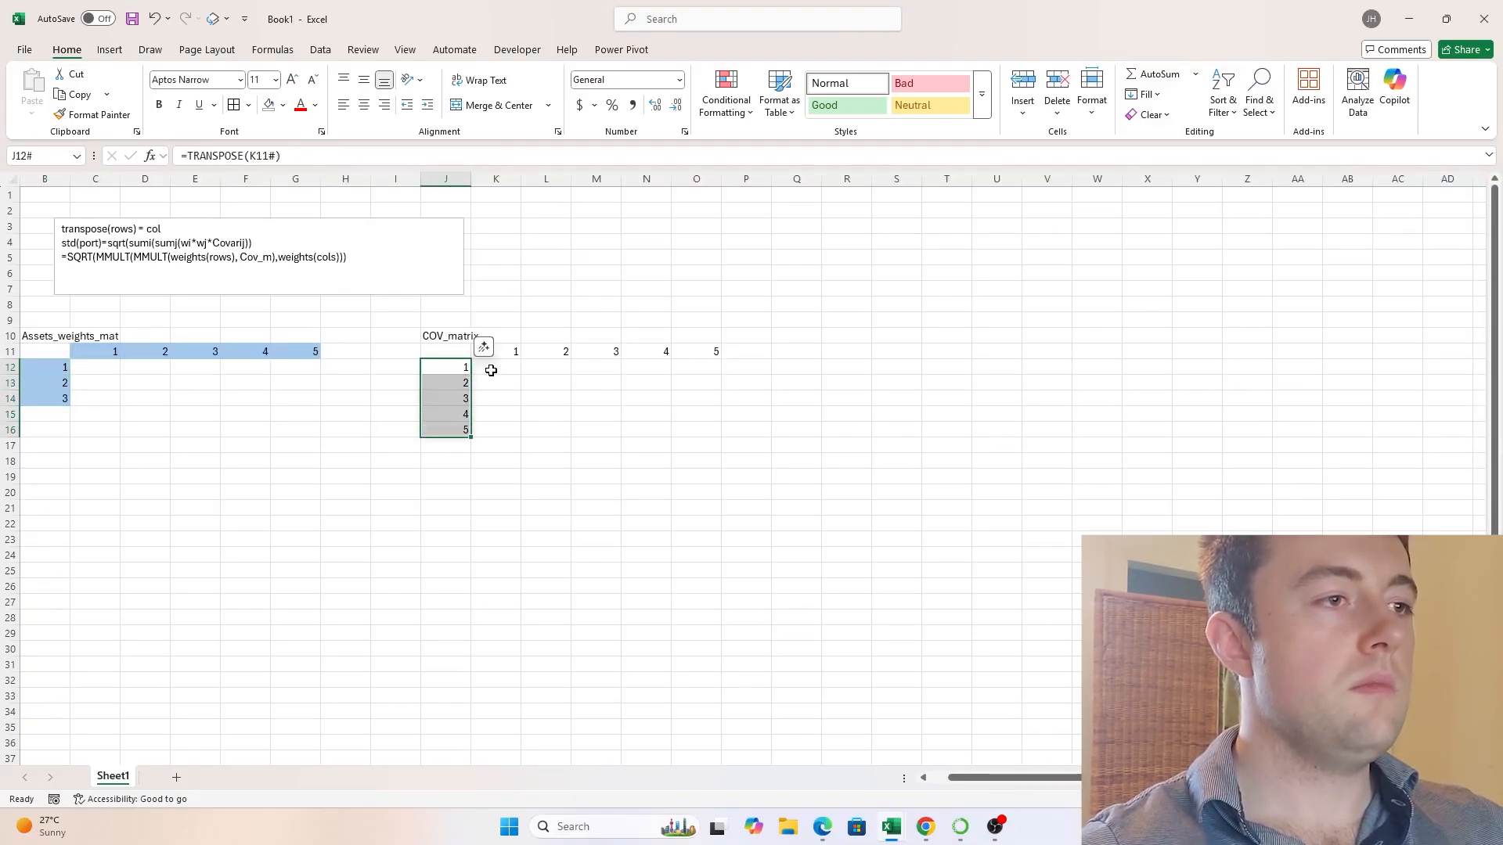
pyautogui.hotkey('alt', 'h')
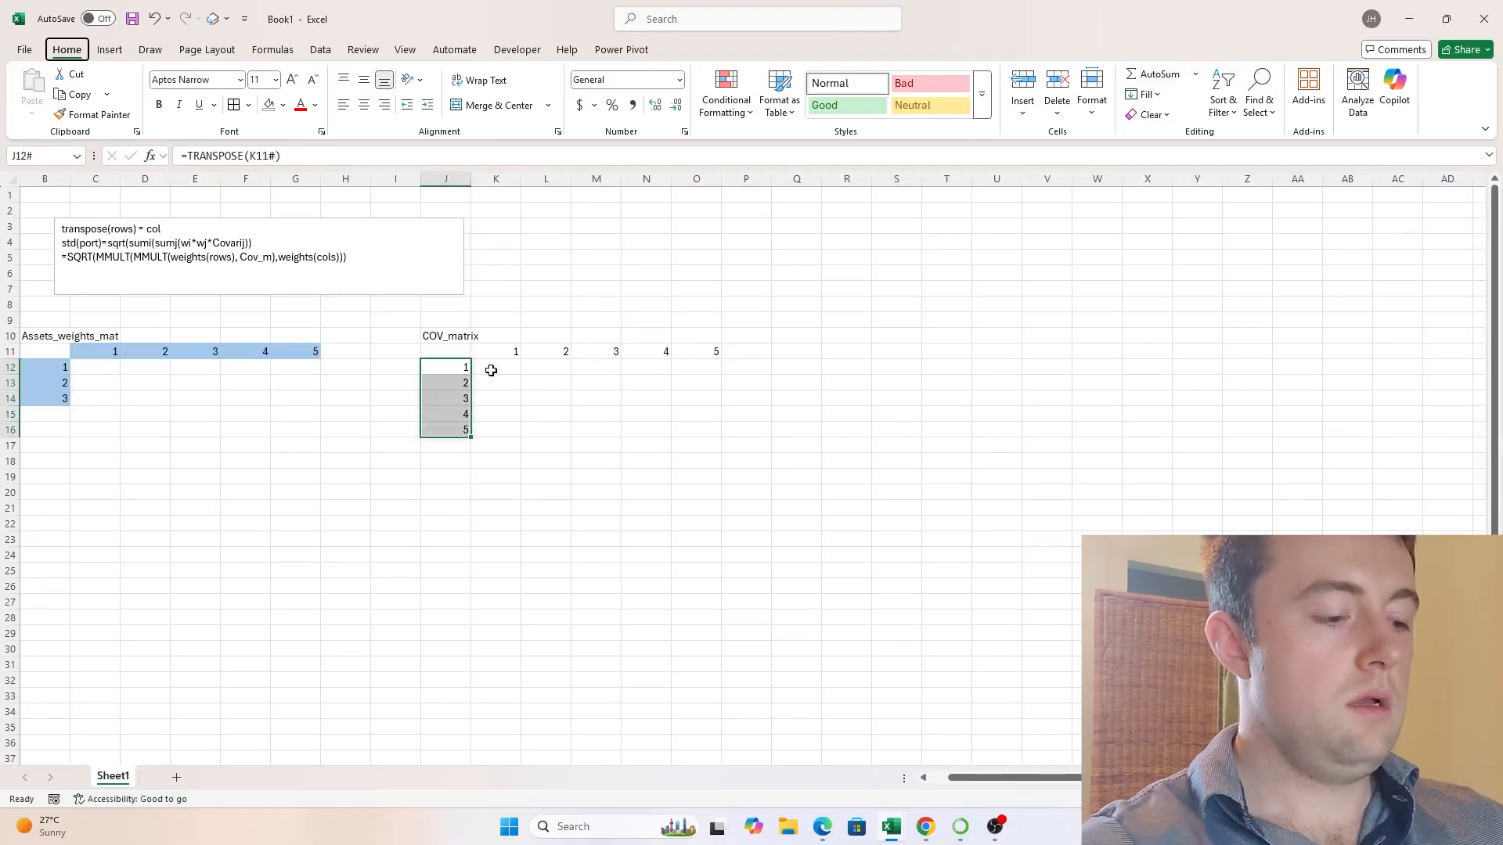
pyautogui.press('h')
pyautogui.press('Down')
pyautogui.press('Right')
pyautogui.press('Right')
pyautogui.press('Down')
pyautogui.press('Right')
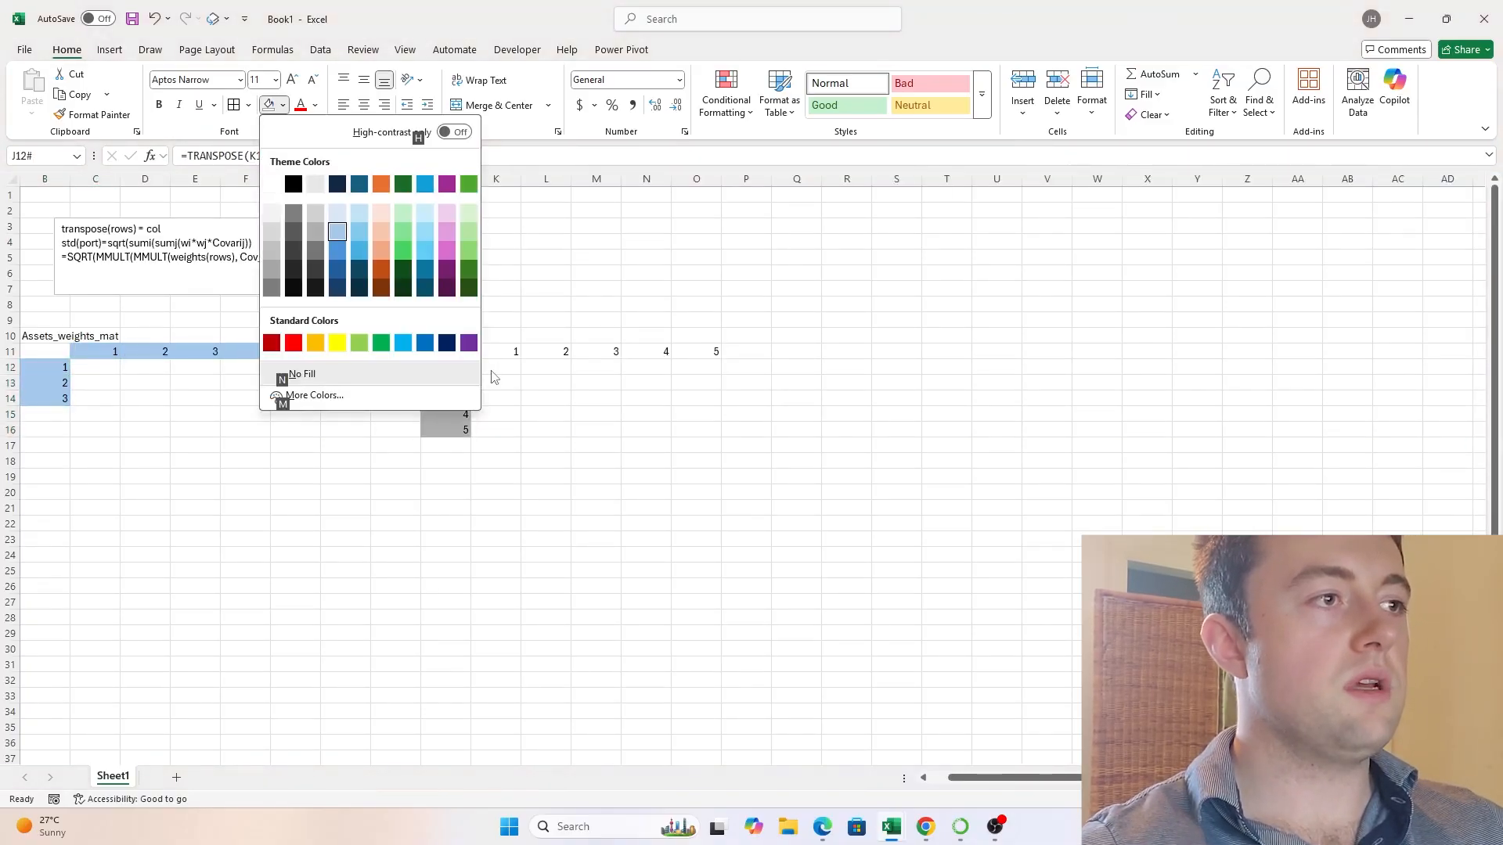
pyautogui.press('Return')
# - Apply the matching light blue fill to the covariance matrix column headers K11:O11
pyautogui.press('Up')
pyautogui.press('Right')
pyautogui.hotkey('ctrl', 'shift', 'Right')
pyautogui.hotkey('alt', 'h')
pyautogui.press('h')
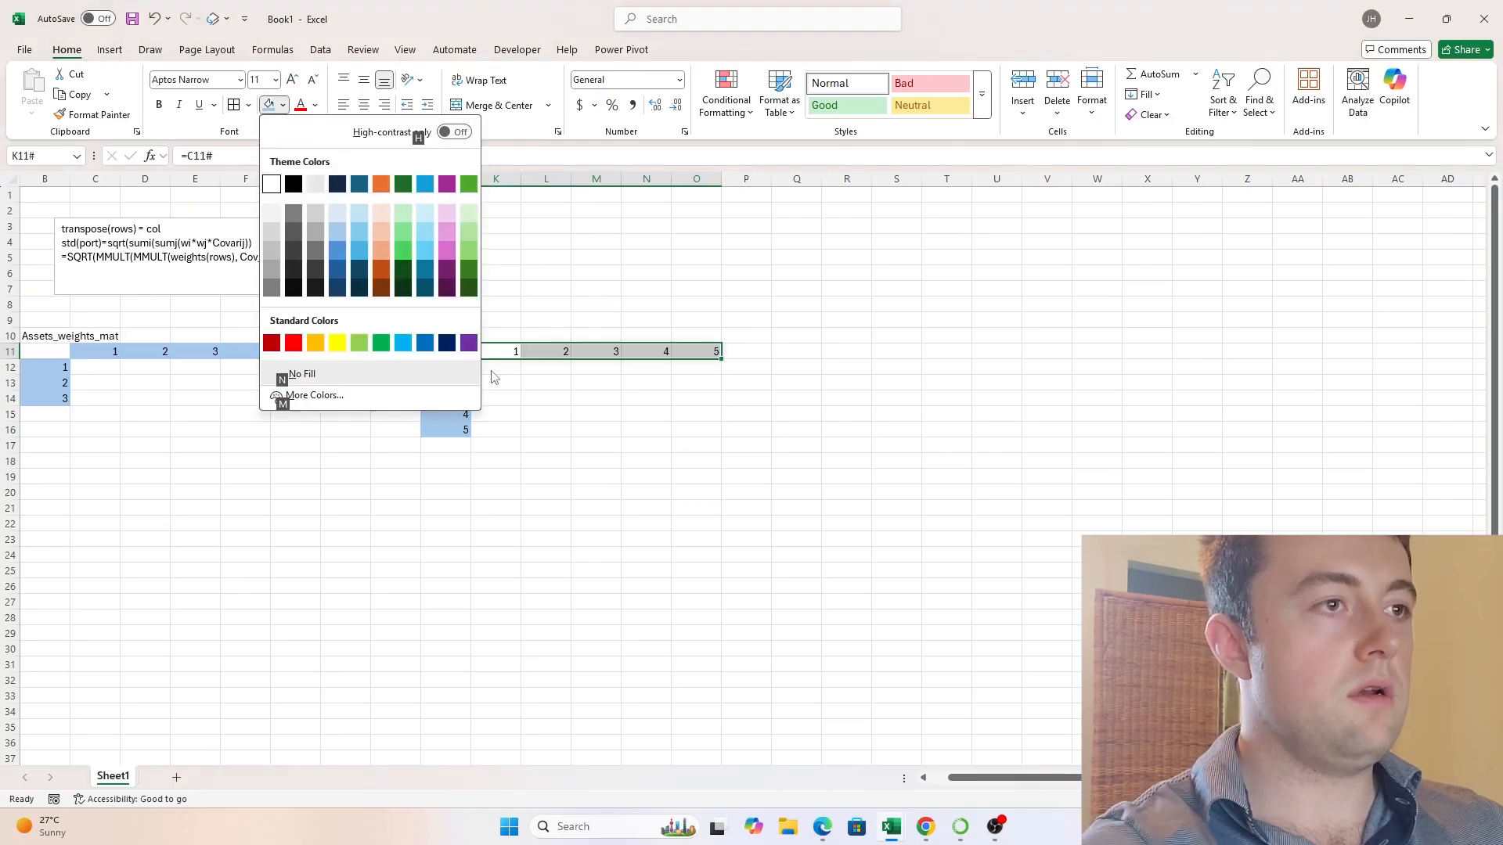
pyautogui.press('Down')
pyautogui.press('Right')
pyautogui.press('Right')
pyautogui.press('Right')
pyautogui.press('Return')
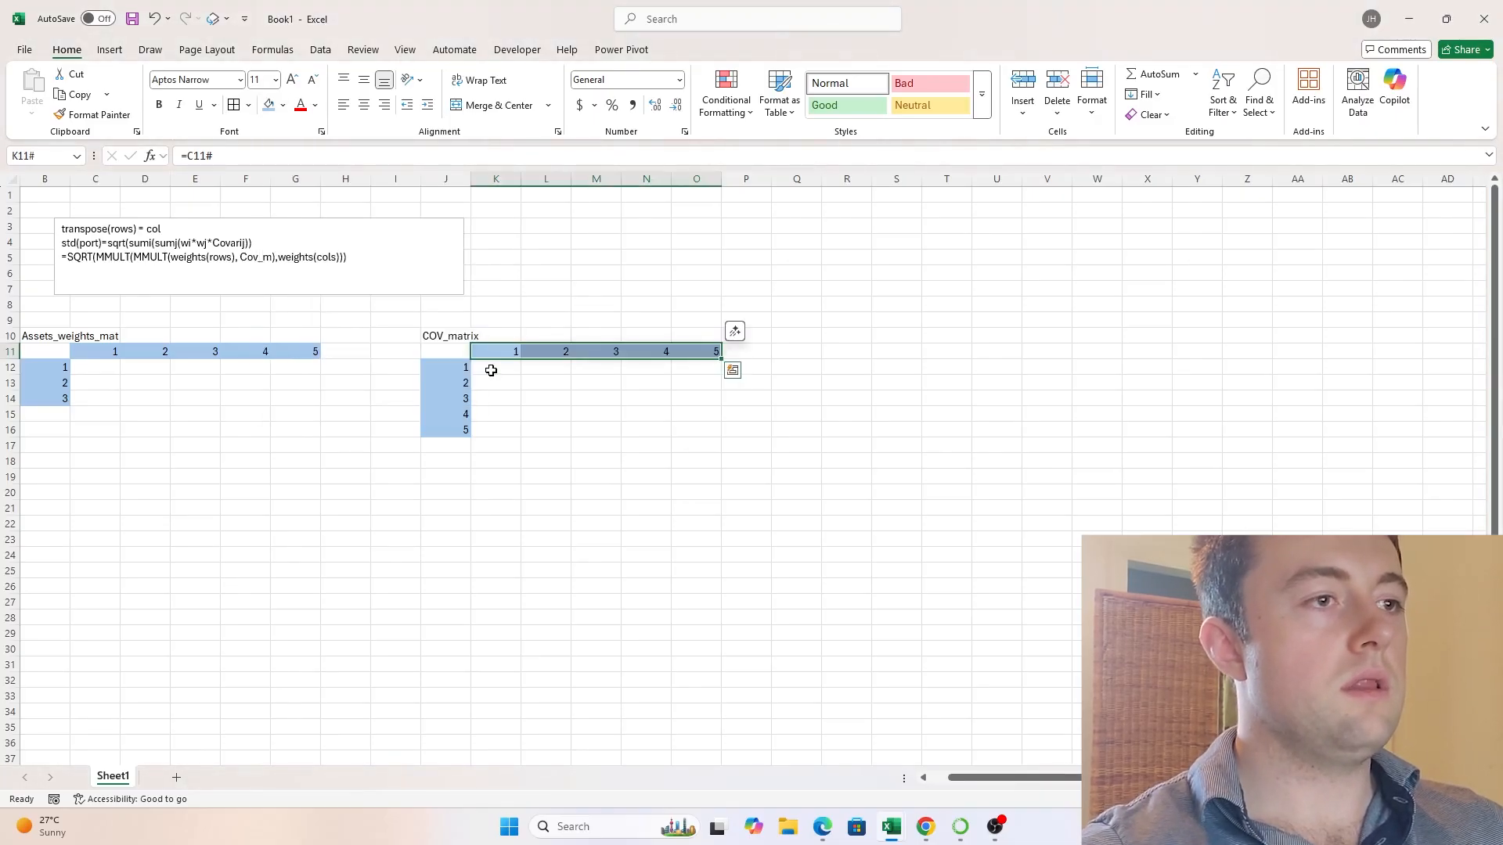
# - Generate the first row of asset weights in C12 with =SEQUENCE(1,5,1,1)
pyautogui.press('Left')
pyautogui.press('Left')
pyautogui.press('Home')
pyautogui.press('Right')
pyautogui.press('Right')
pyautogui.press('Down')
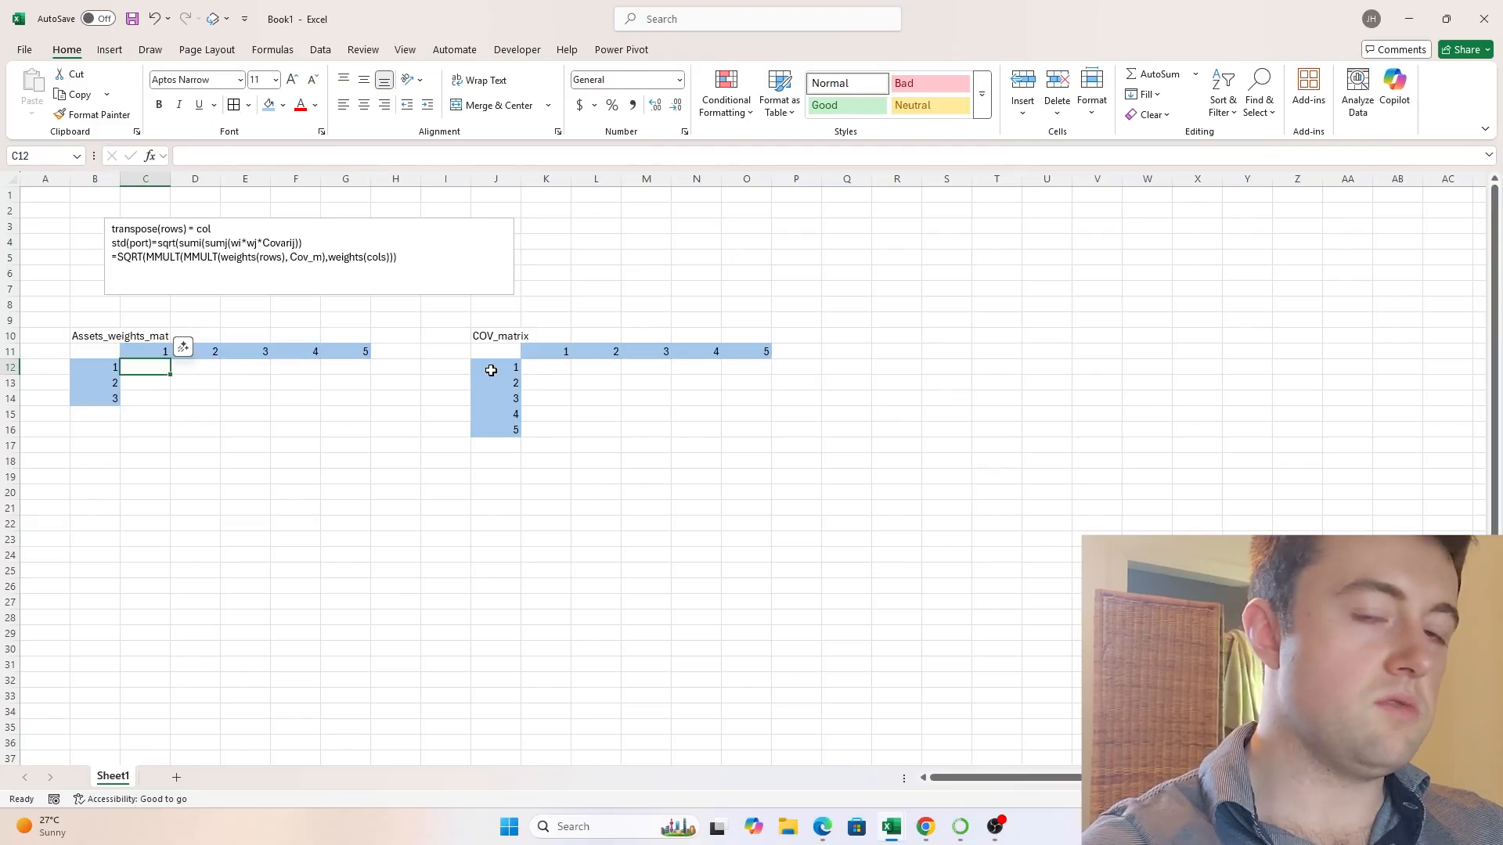
pyautogui.write('=SEQUE')
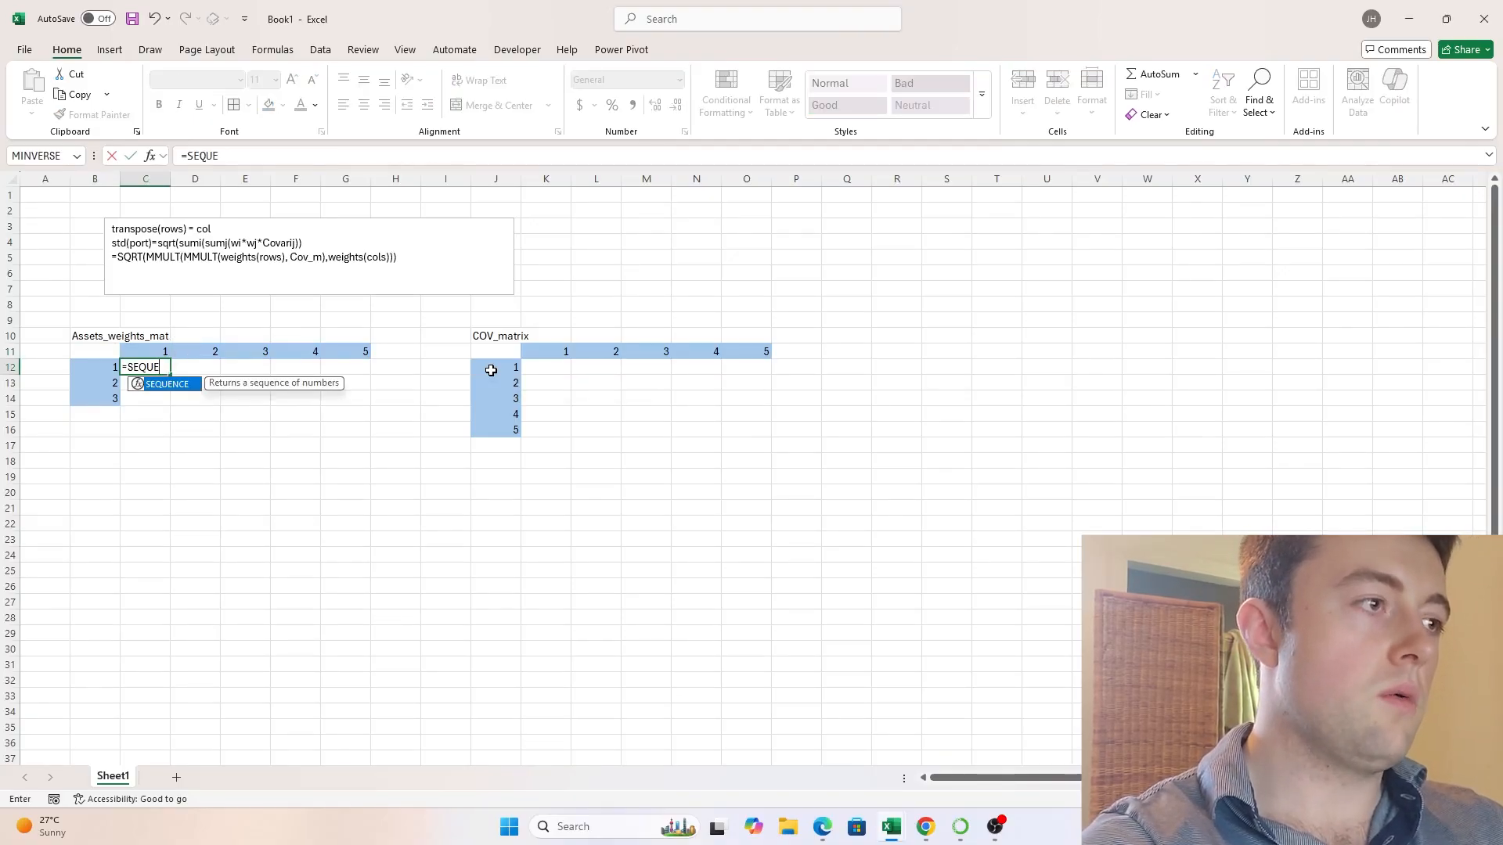
pyautogui.press('Tab')
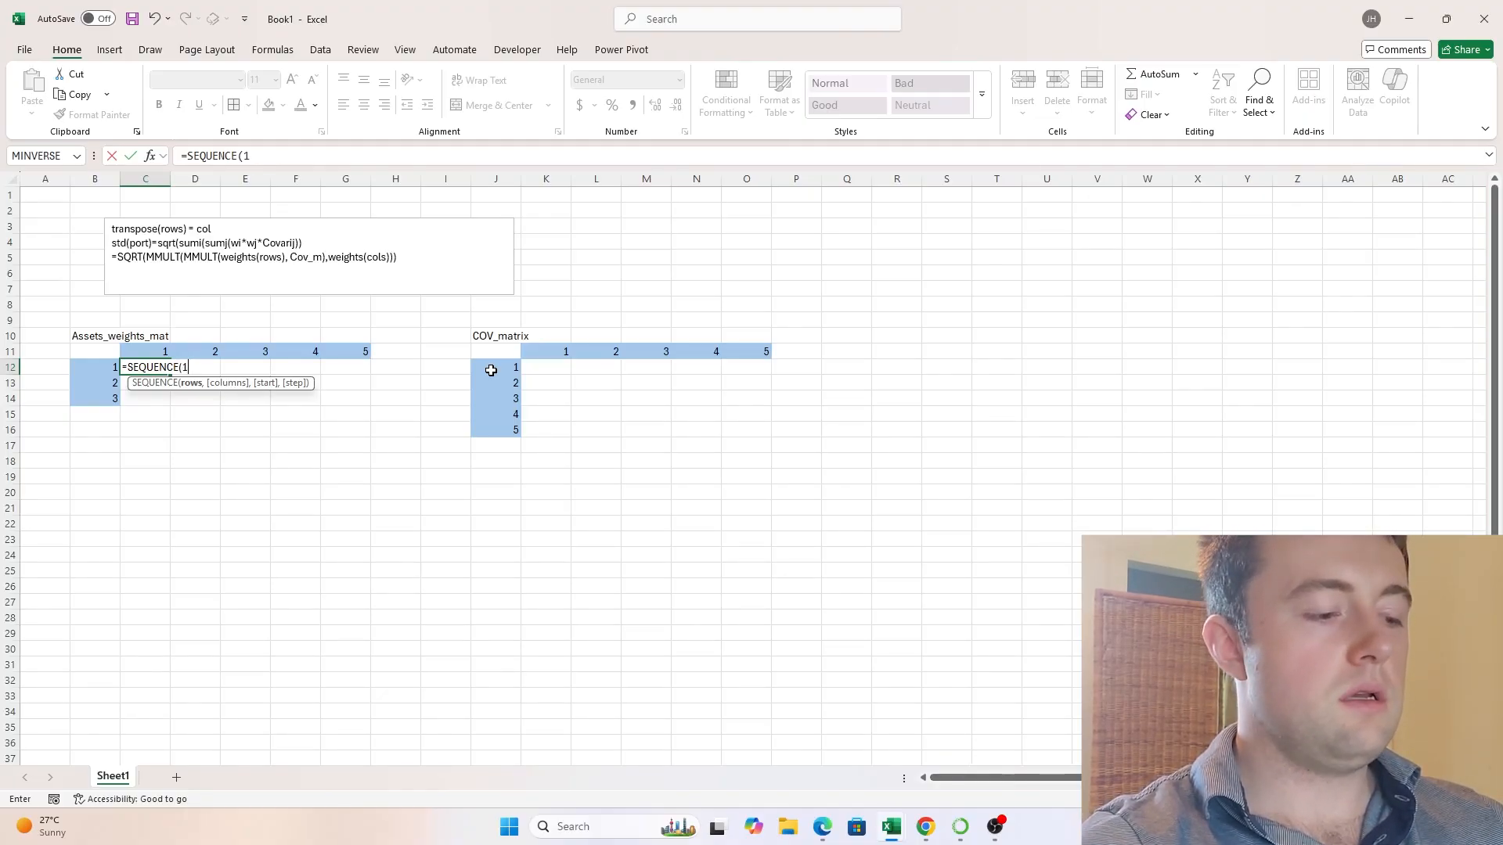
pyautogui.write(',5,1,')
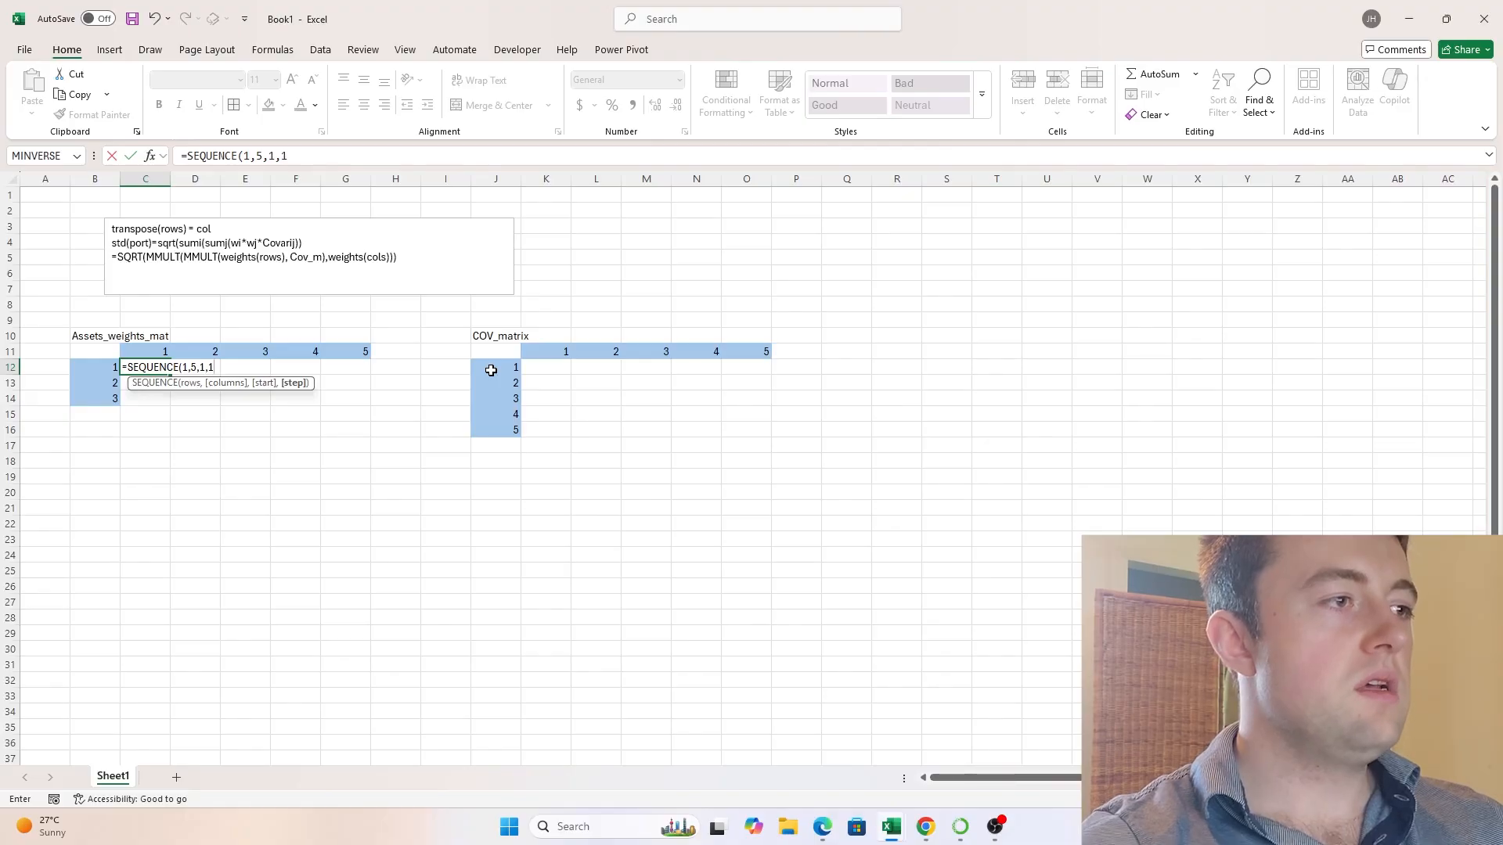
pyautogui.write('1)')
pyautogui.press('Return')
# - Total the first weights row in H12 with the formula =SUM(C12:G12)
pyautogui.press('Up')
pyautogui.press('Right')
pyautogui.press('Right')
pyautogui.press('Right')
pyautogui.press('Right')
pyautogui.press('Right')
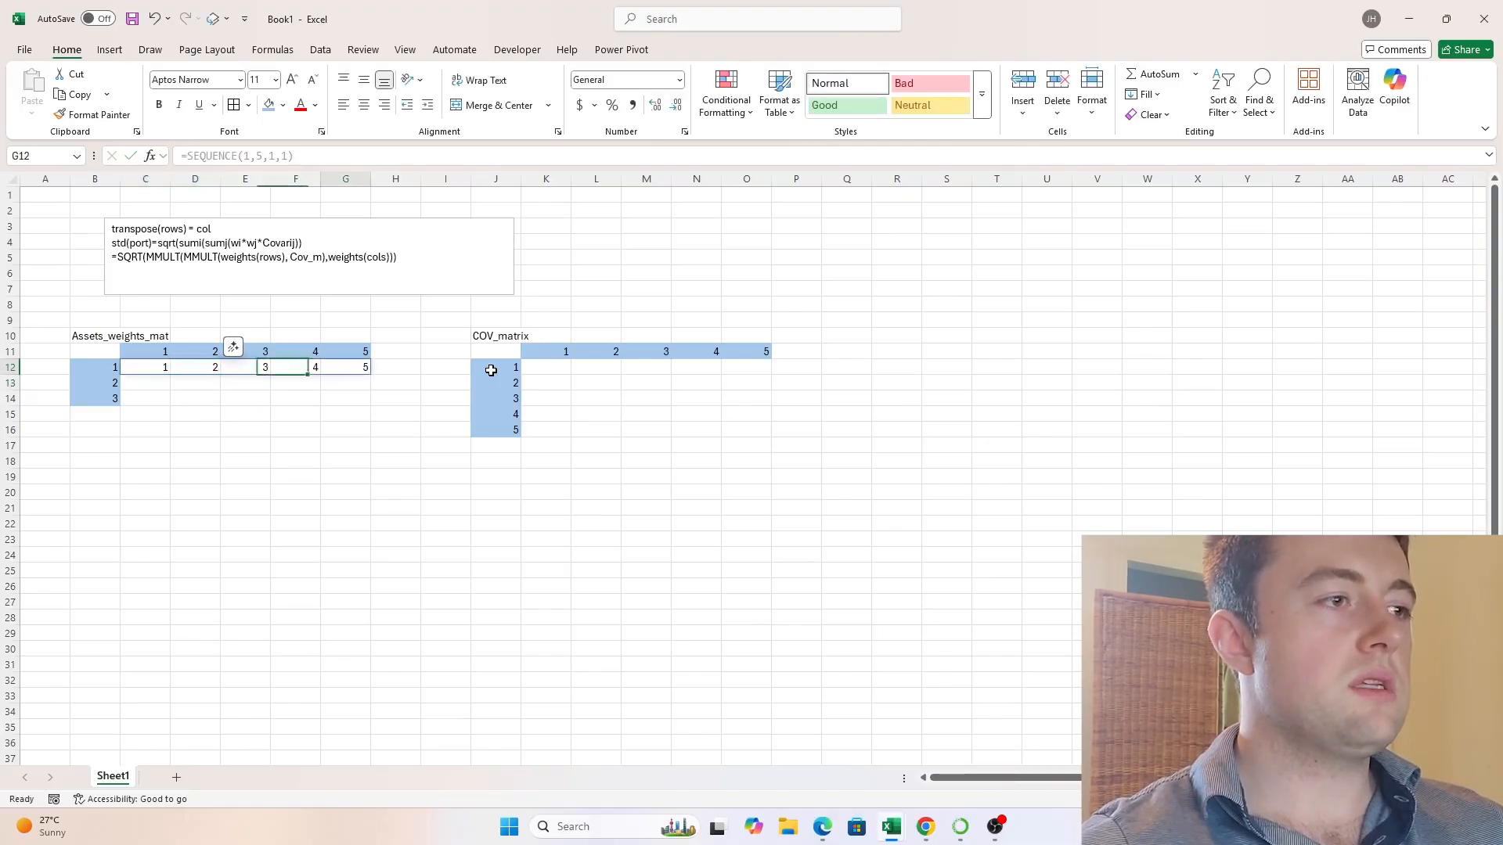
pyautogui.write('=SUM(')
pyautogui.press('Left')
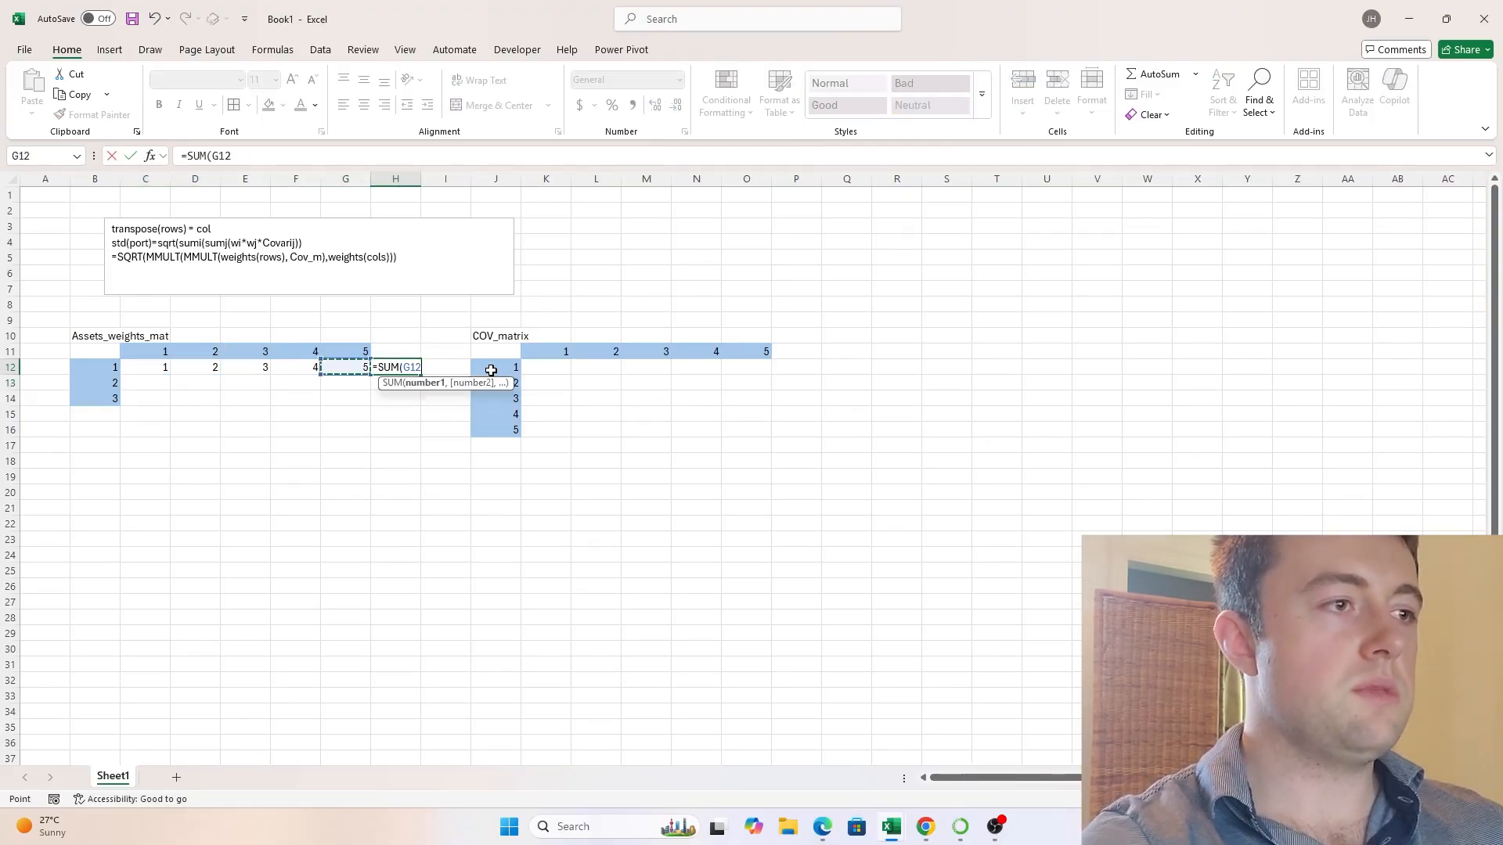
pyautogui.hotkey('shift', 'Left')
pyautogui.hotkey('shift', 'Left')
pyautogui.press('Left')
pyautogui.press('Left')
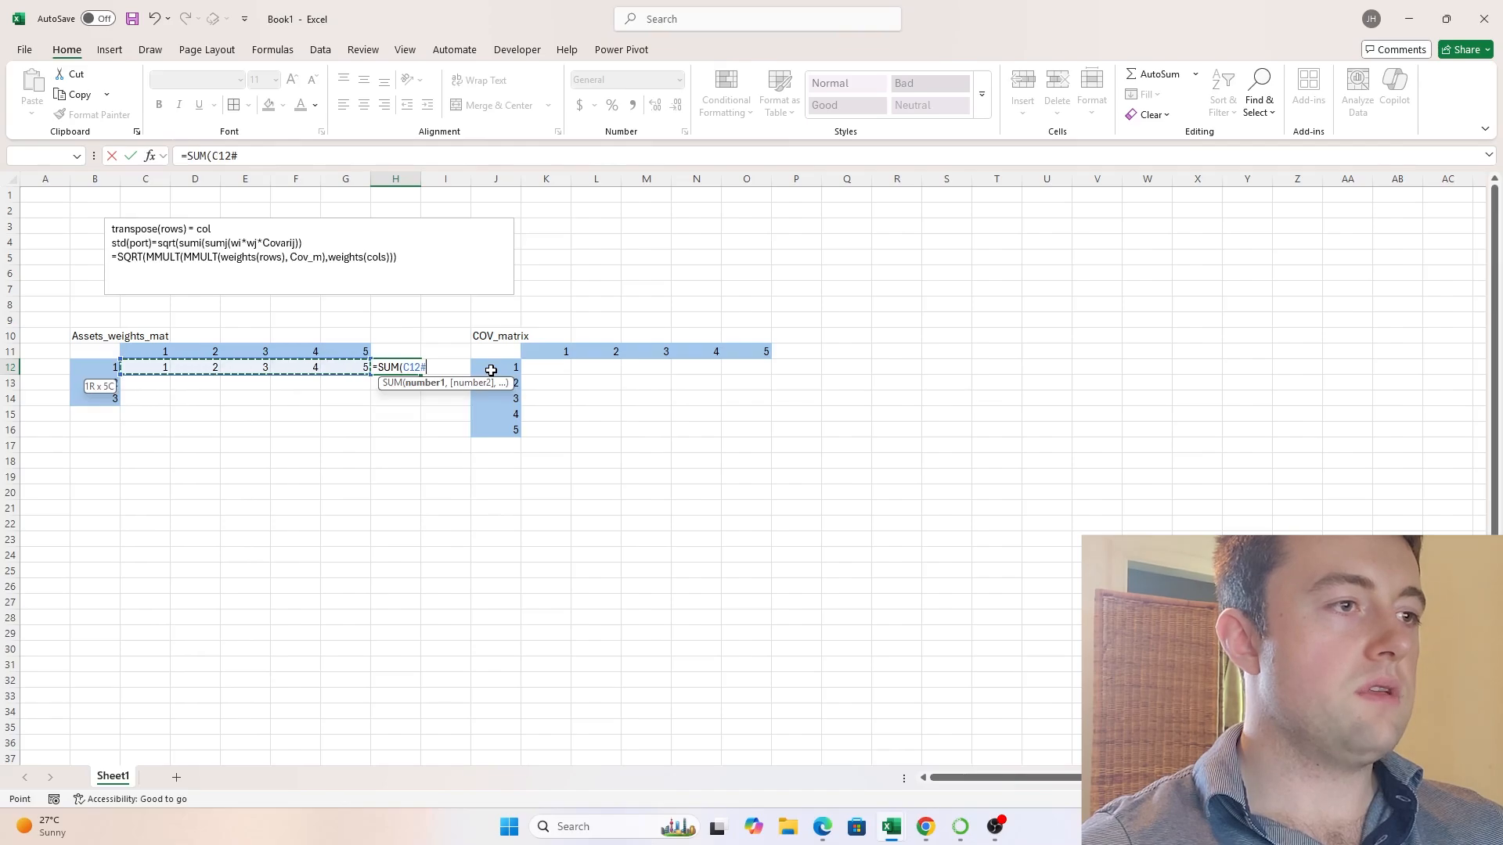
pyautogui.write(':')
pyautogui.press('Right')
pyautogui.press('Right')
pyautogui.press('Right')
pyautogui.press('Right')
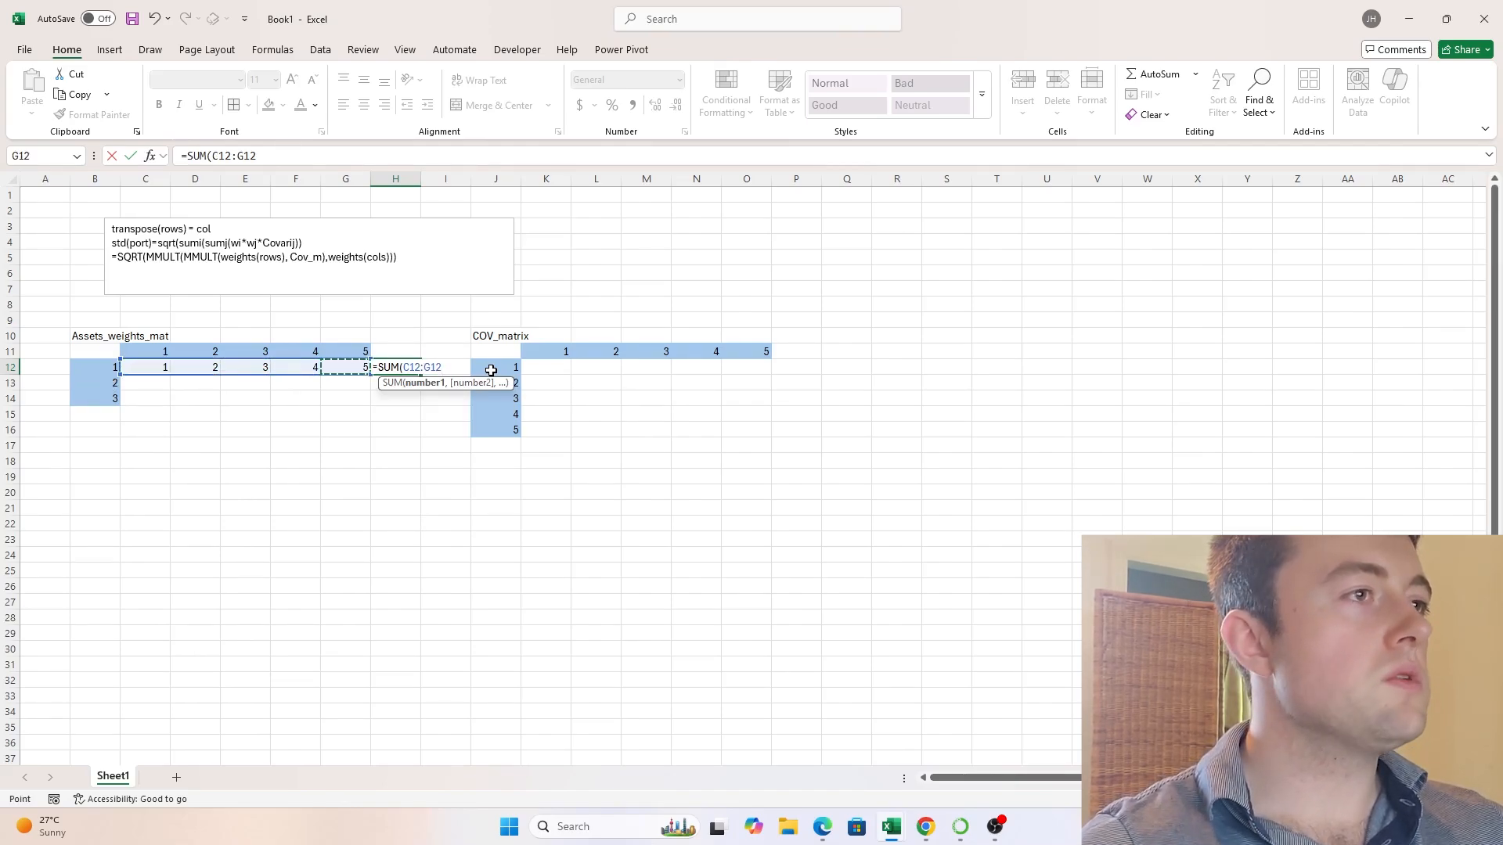
pyautogui.write(')')
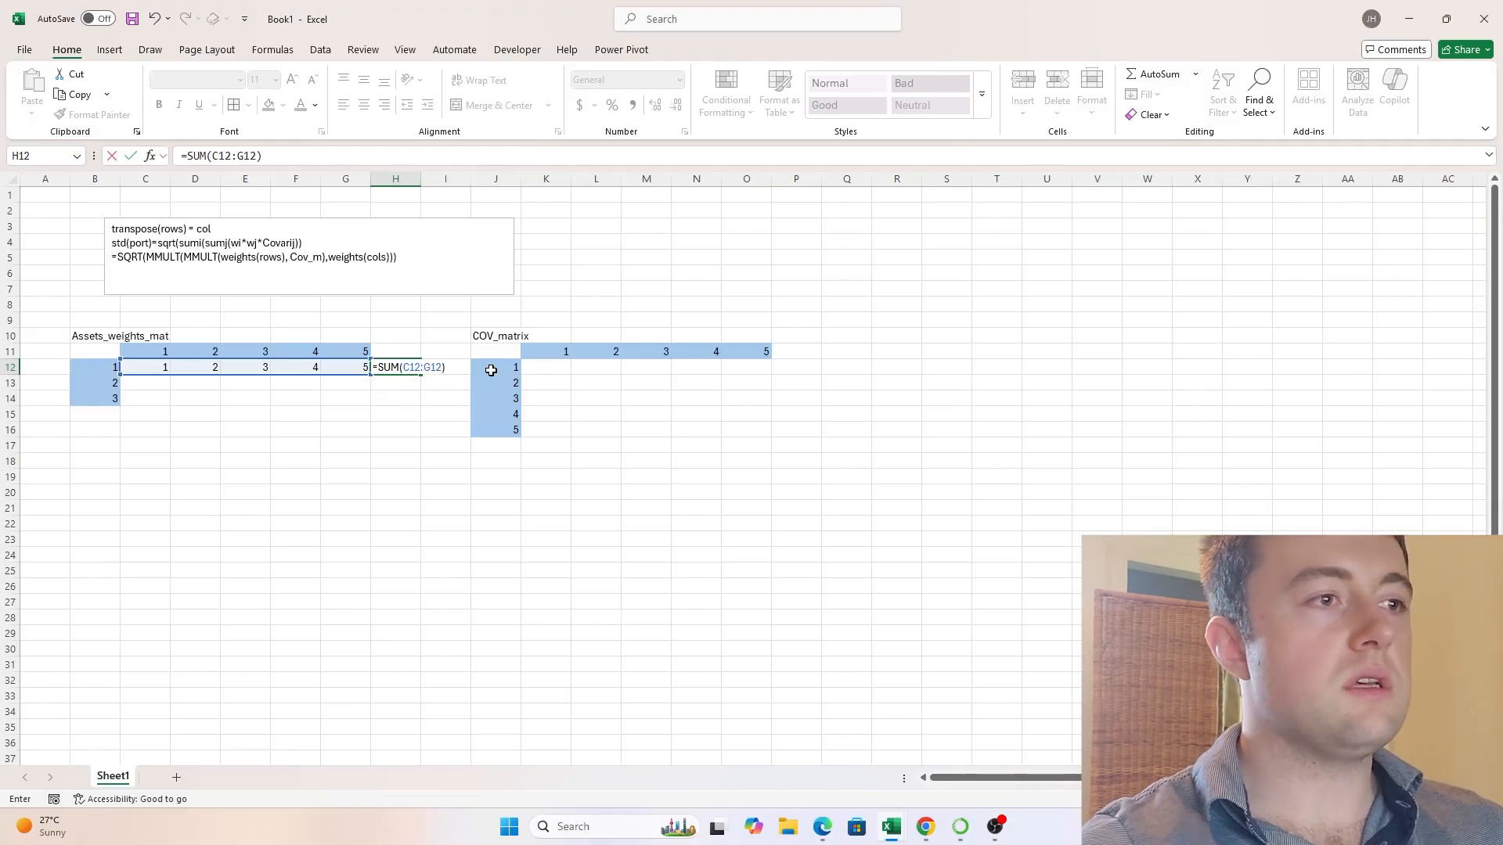
pyautogui.press('Return')
# - Start the second weights row in C13 with the formula =C12+3
pyautogui.press('Left')
pyautogui.press('Left')
pyautogui.press('Left')
pyautogui.press('Left')
pyautogui.press('Left')
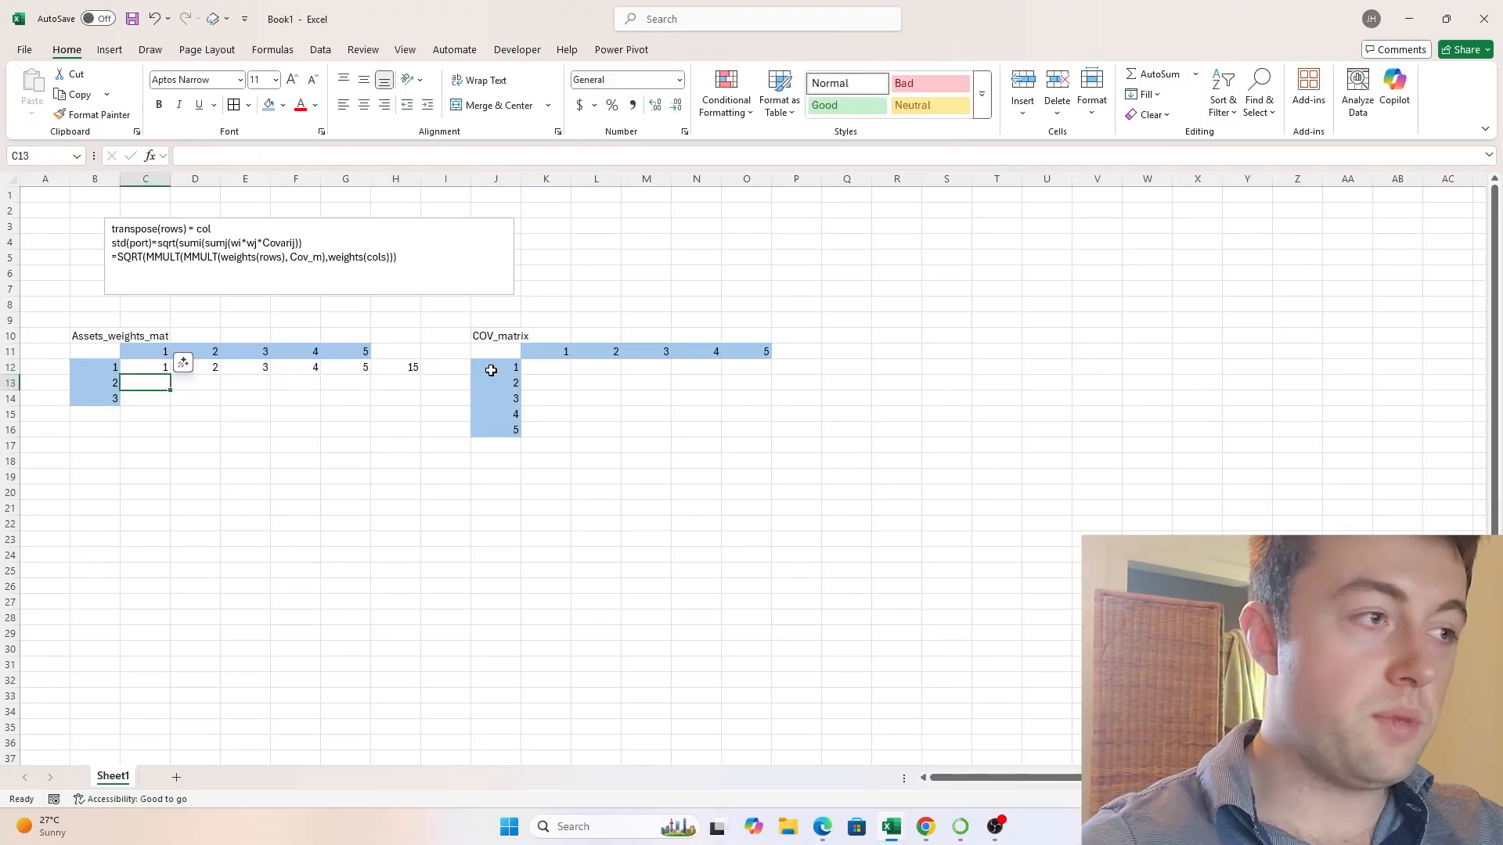
pyautogui.write('=')
pyautogui.press('Up')
pyautogui.write('+3')
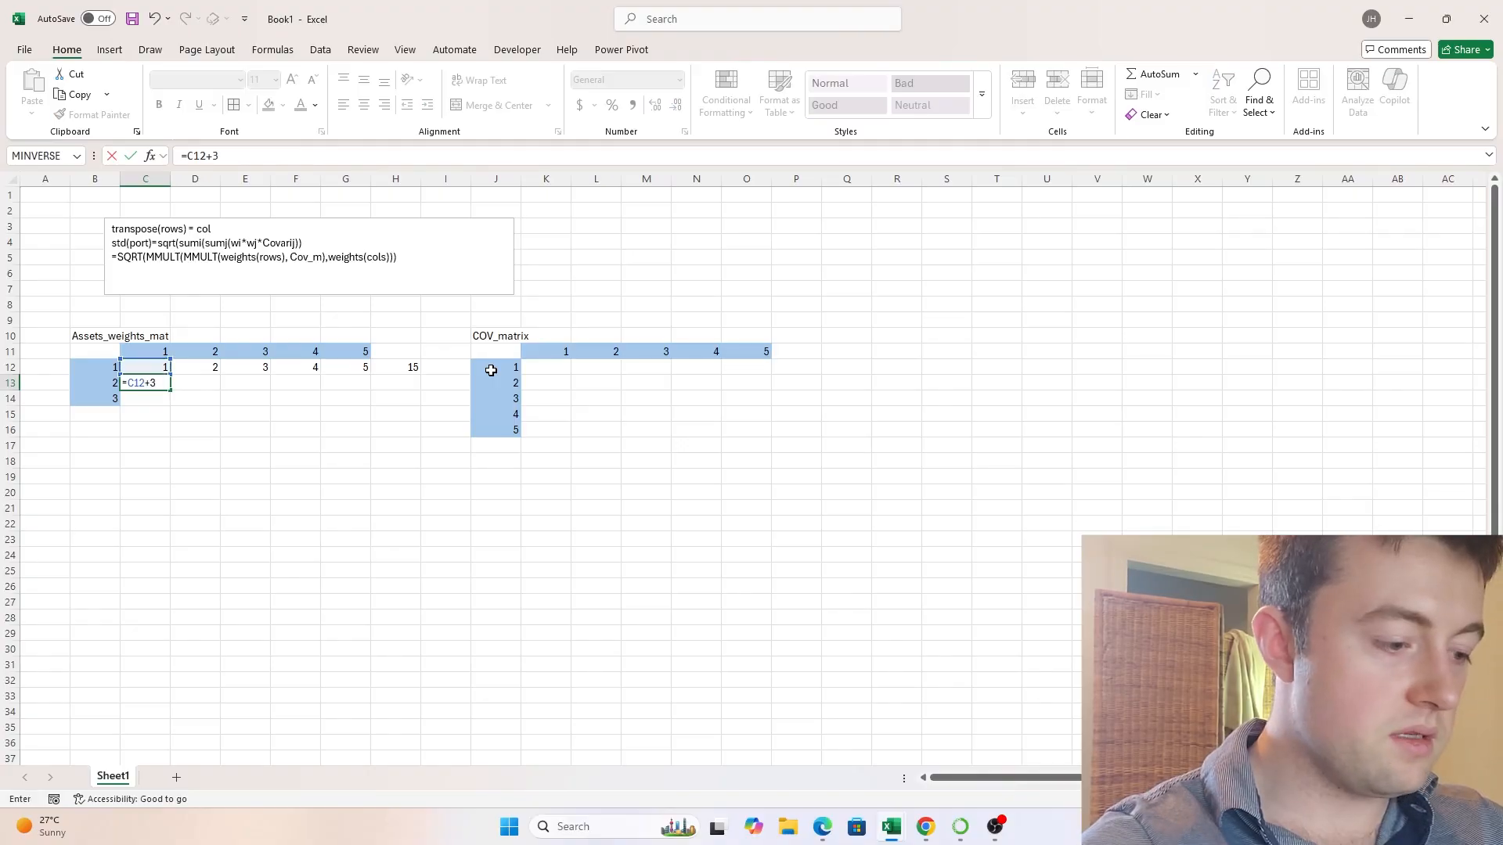
pyautogui.press('Return')
pyautogui.press('Up')
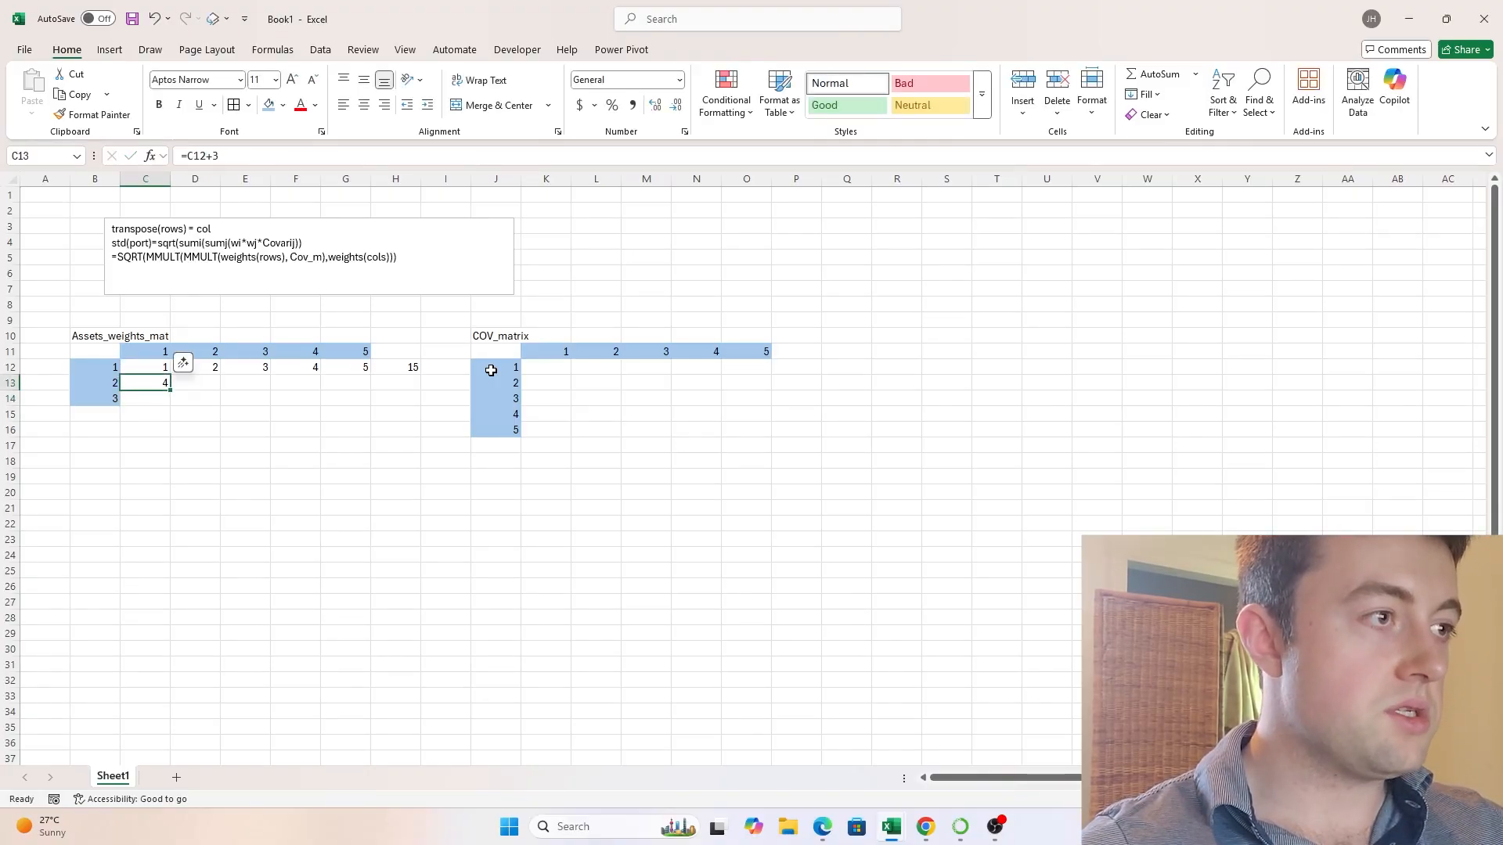
# - Extend the C13 formula across the second weights row through H13
pyautogui.click(405, 365)
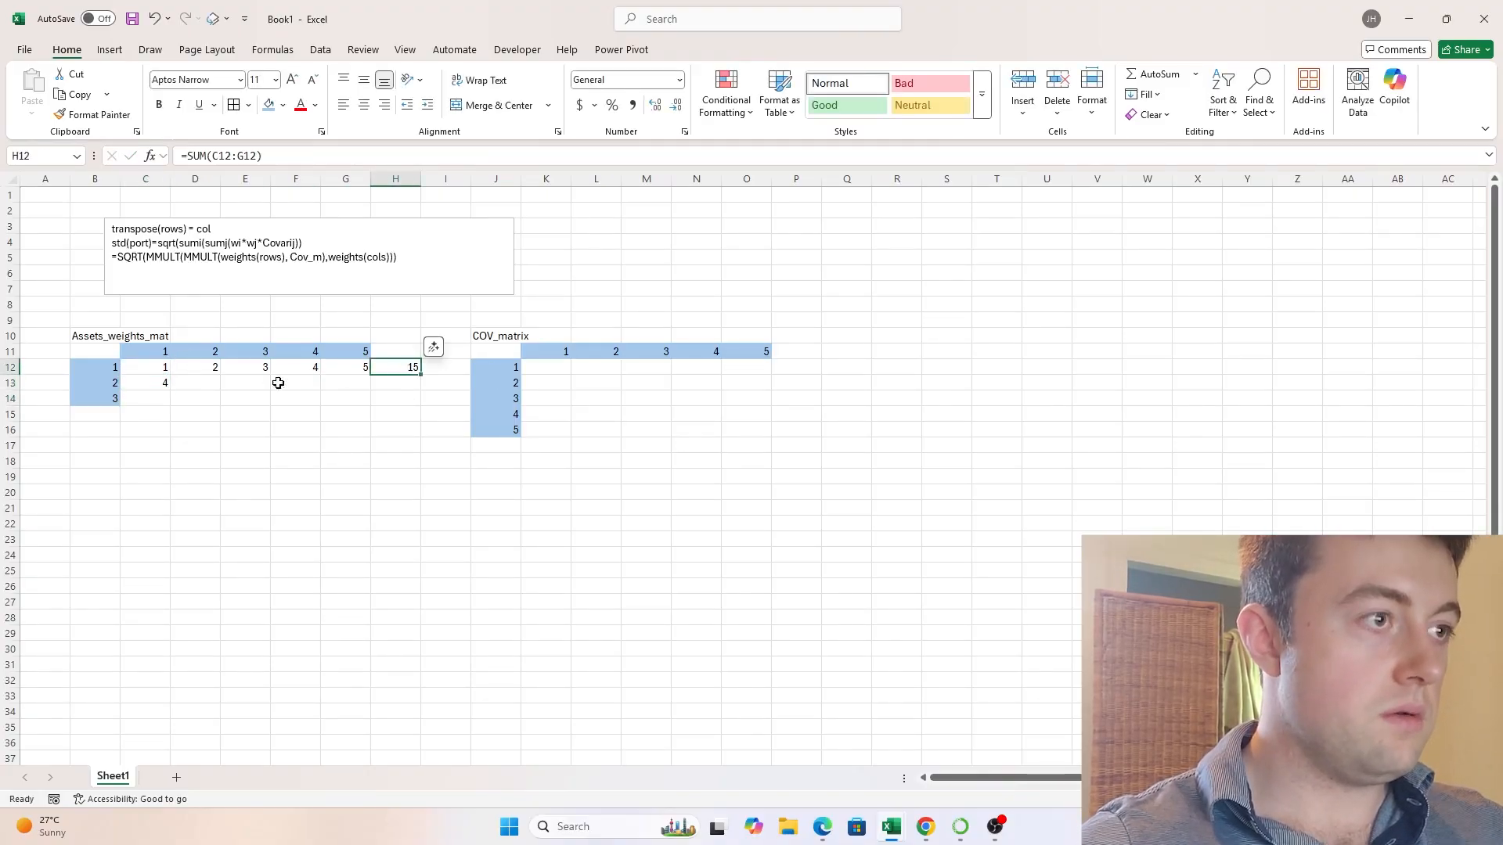
pyautogui.click(144, 385)
pyautogui.hotkey('ctrl', 'c')
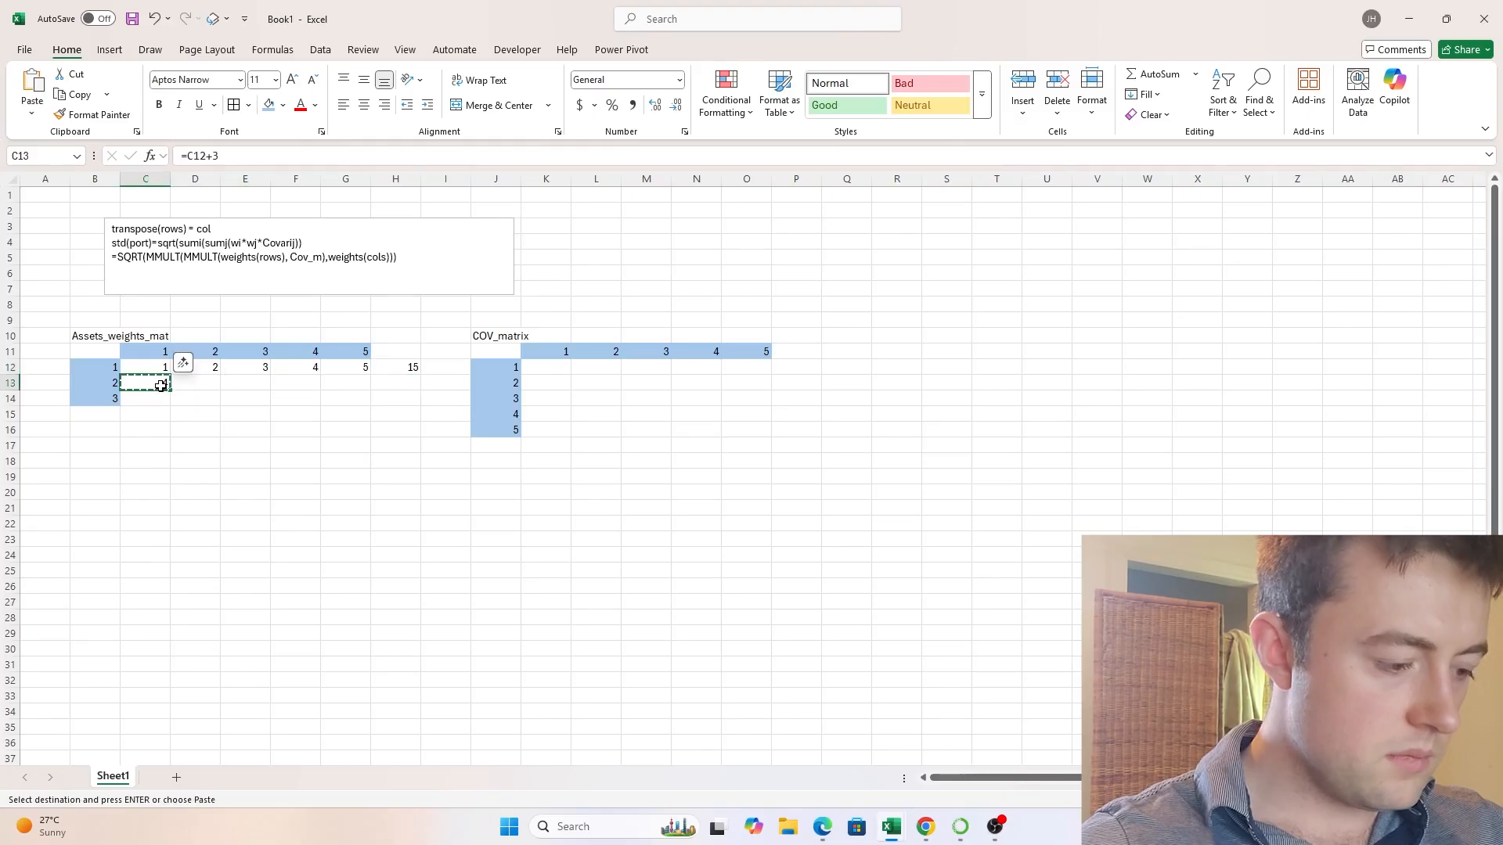
pyautogui.moveTo(162, 385); pyautogui.dragTo(402, 383)
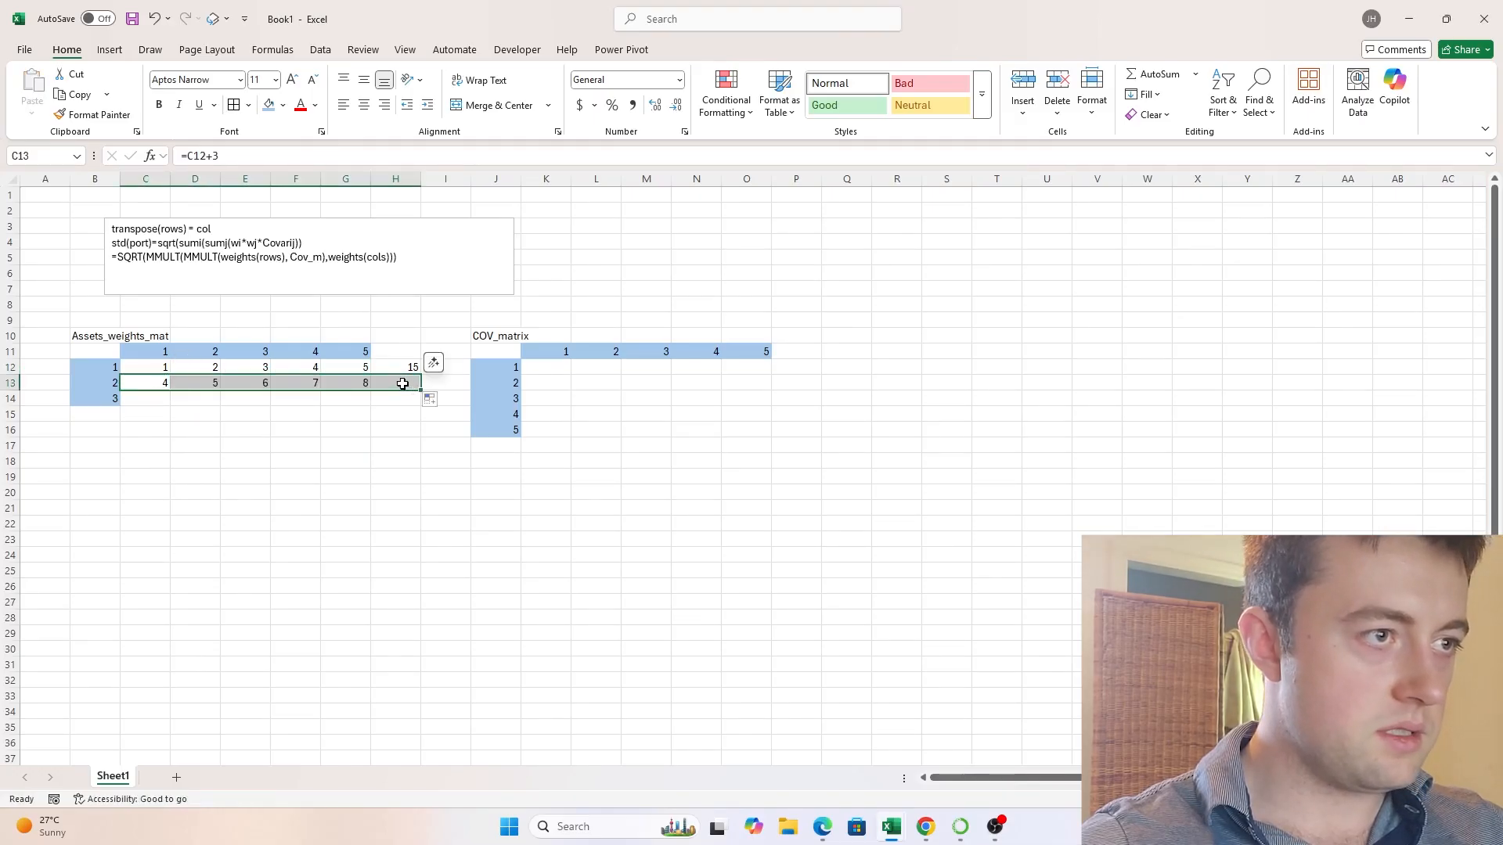
# - Clear H13 and copy the row total formula from H12 into it, giving =SUM(C13:G13)
pyautogui.click(402, 383)
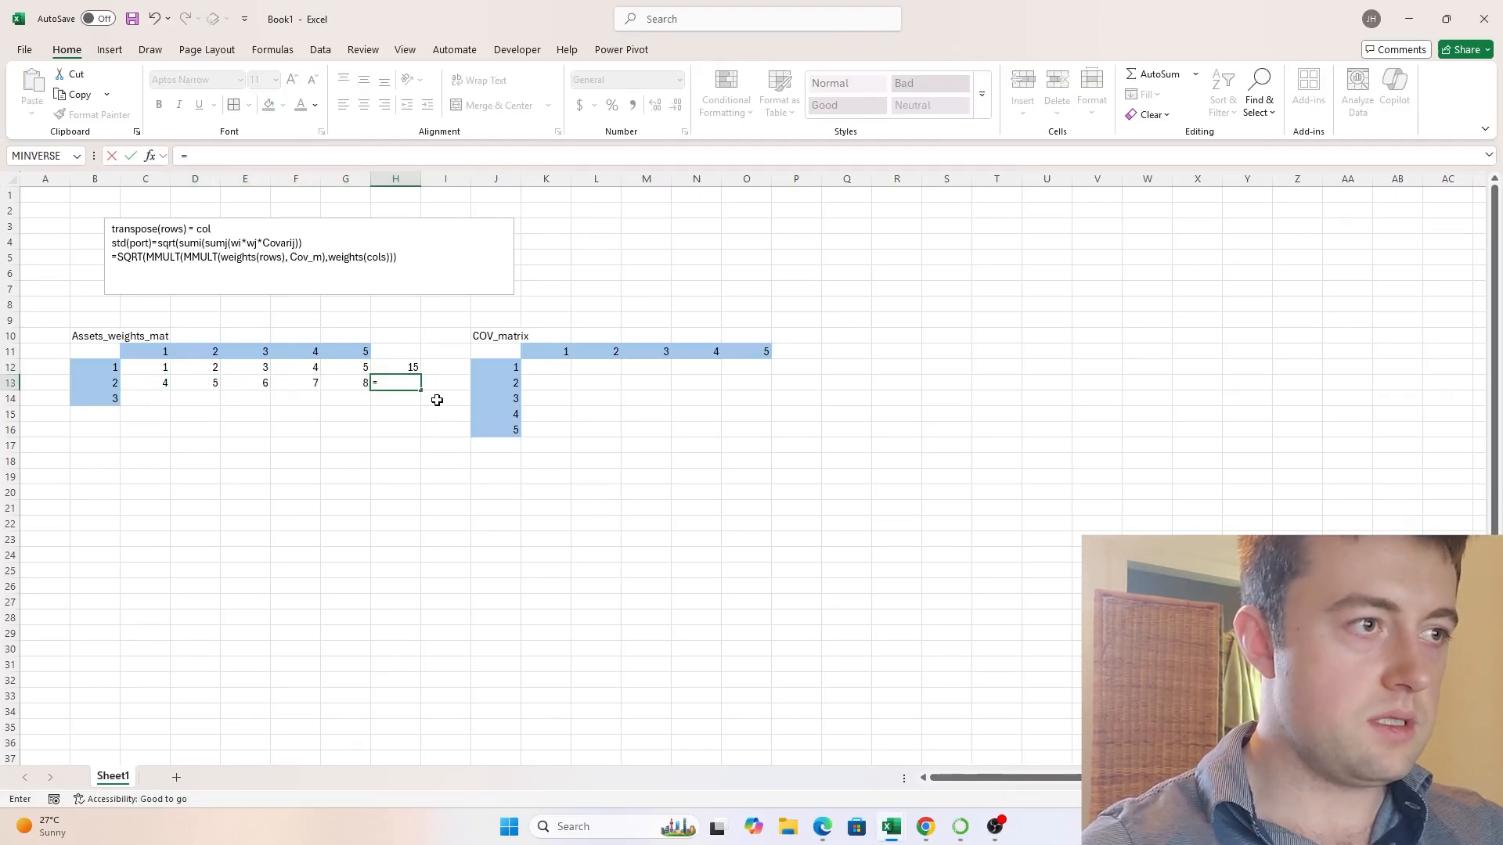
pyautogui.press('Up')
pyautogui.press('BackSpace')
pyautogui.press('BackSpace')
pyautogui.press('BackSpace')
pyautogui.press('BackSpace')
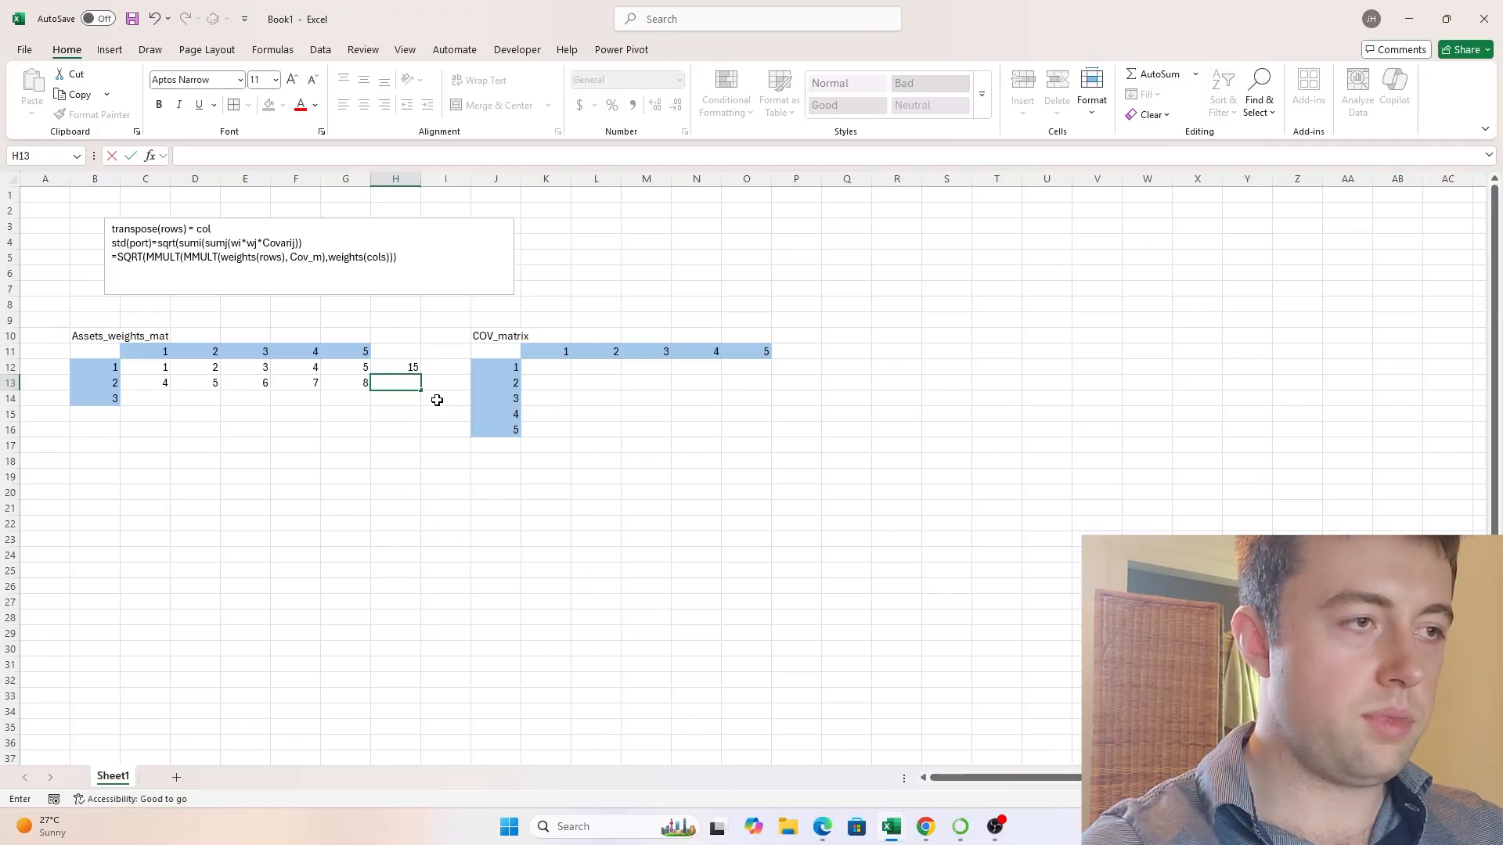
pyautogui.press('Return')
pyautogui.press('Up')
pyautogui.press('Up')
pyautogui.hotkey('ctrl', 'c')
pyautogui.press('Down')
pyautogui.hotkey('ctrl', 'v')
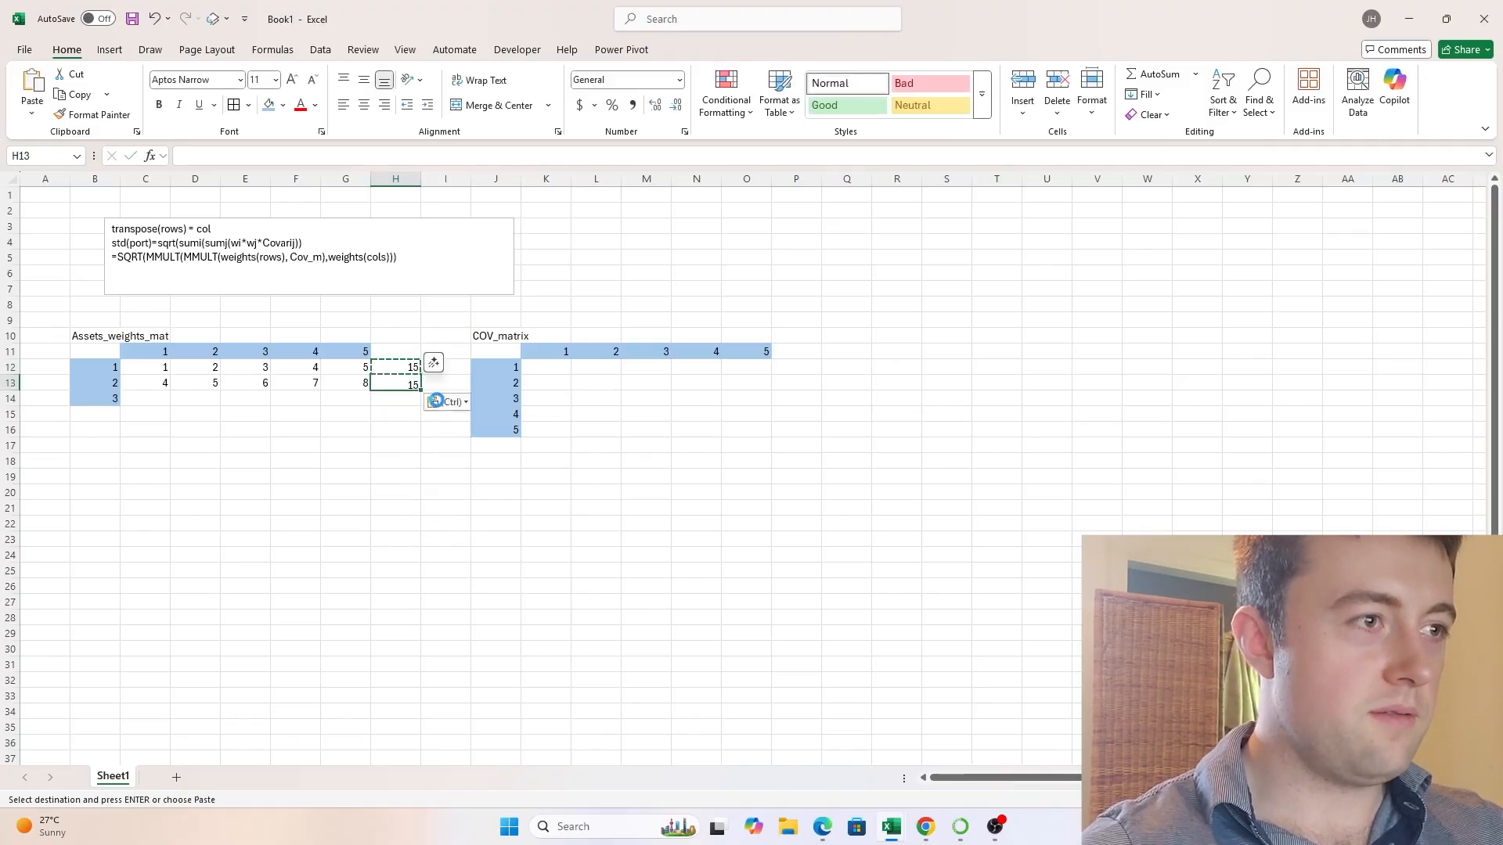
# - Copy the second weights row with its total, C13:H13, down into row 14
pyautogui.press('Escape')
pyautogui.hotkey('ctrl', 'shift', 'Left')
pyautogui.hotkey('shift', 'Right')
pyautogui.hotkey('ctrl', 'c')
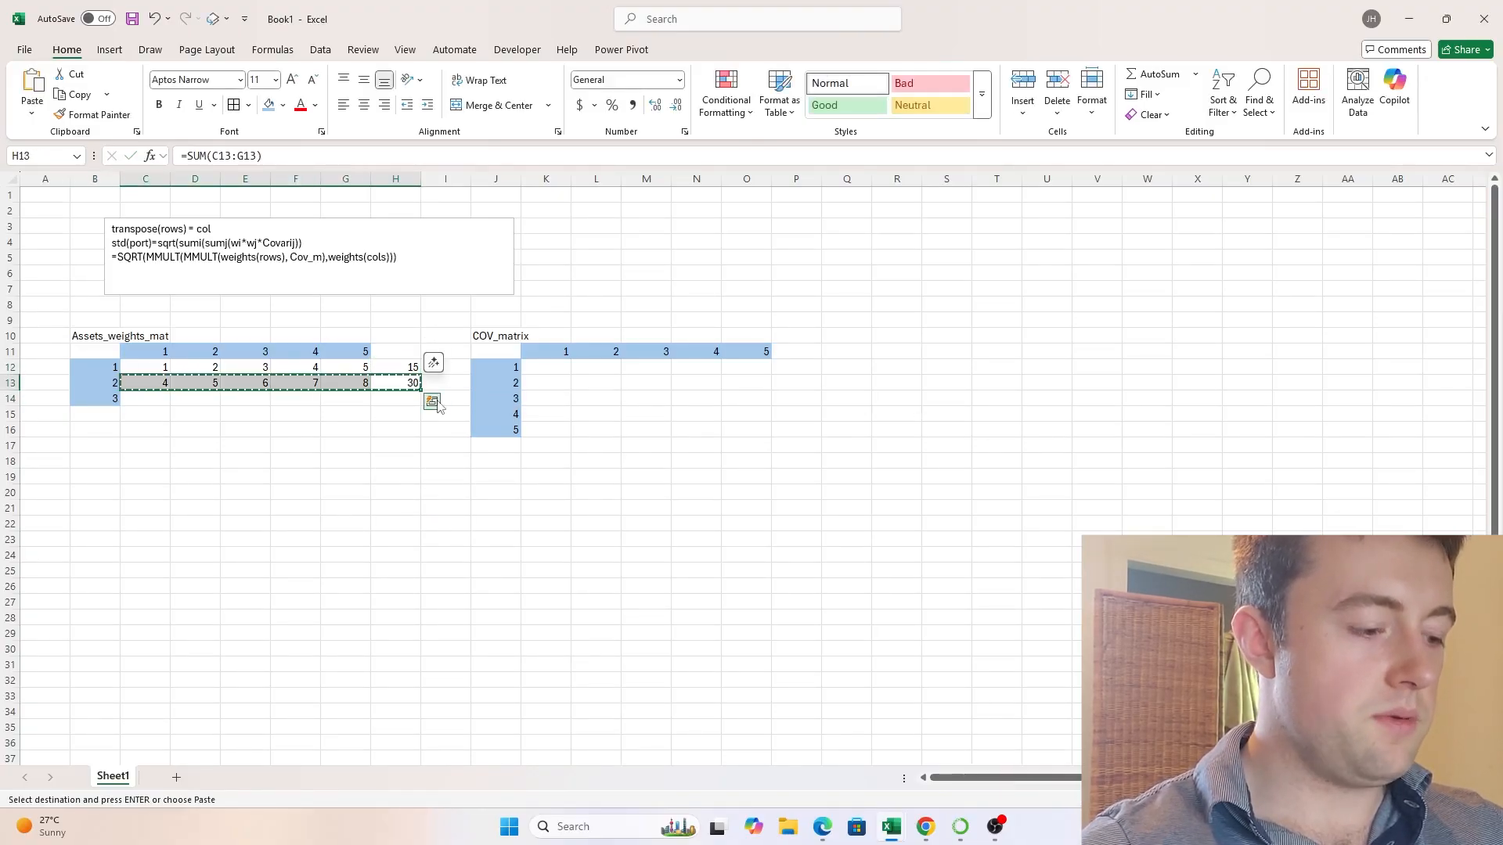
pyautogui.hotkey('ctrl', 'shift', 'Down')
pyautogui.hotkey('ctrl', 'shift', 'Up')
pyautogui.hotkey('shift', 'Down')
pyautogui.hotkey('ctrl', 'v')
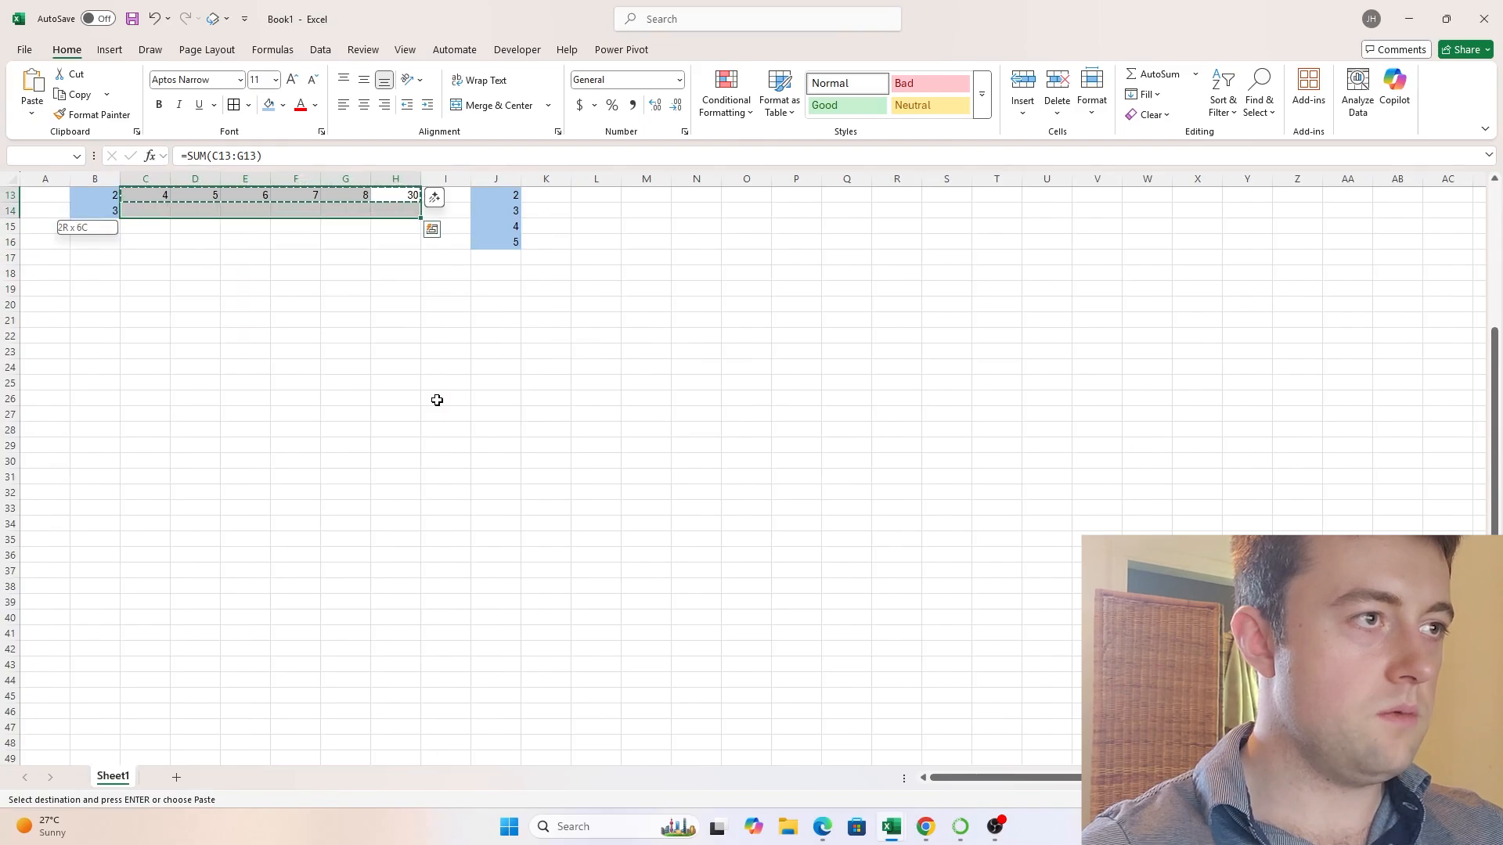
pyautogui.press('Escape')
pyautogui.hotkey('ctrl', 'Up')
pyautogui.hotkey('ctrl', 'Up')
pyautogui.press('Down')
pyautogui.press('Down')
pyautogui.press('Down')
pyautogui.press('Down')
pyautogui.press('Down')
pyautogui.press('Down')
pyautogui.press('Down')
pyautogui.press('Down')
pyautogui.press('Down')
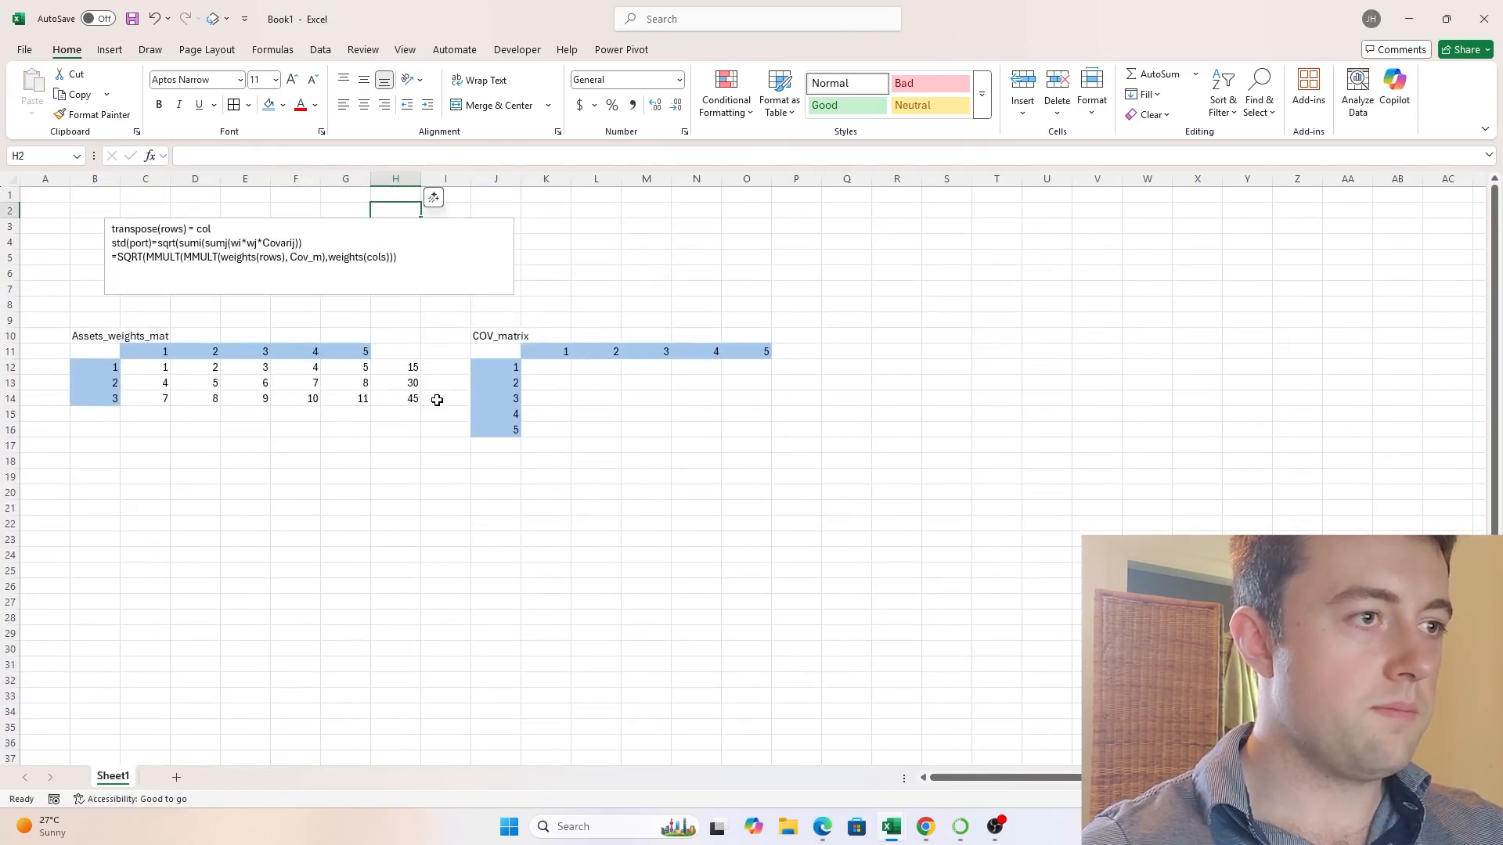
pyautogui.press('Down')
pyautogui.press('Down')
pyautogui.hotkey('ctrl', 'Left')
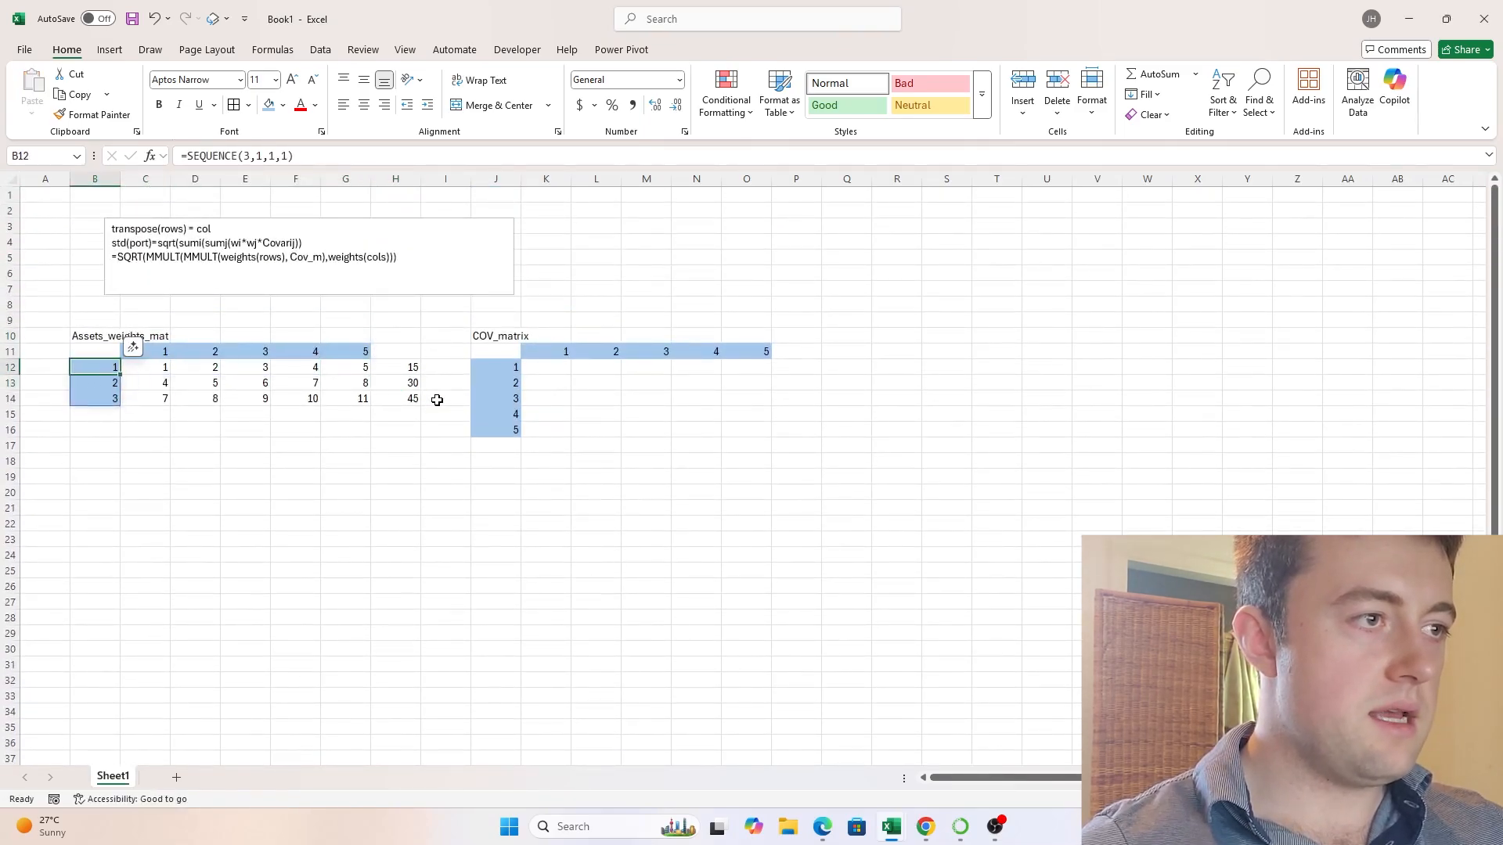
# - Divide the first weights row formula in C12 by 15, giving =SEQUENCE(1,5,1,1)/15
pyautogui.press('Right')
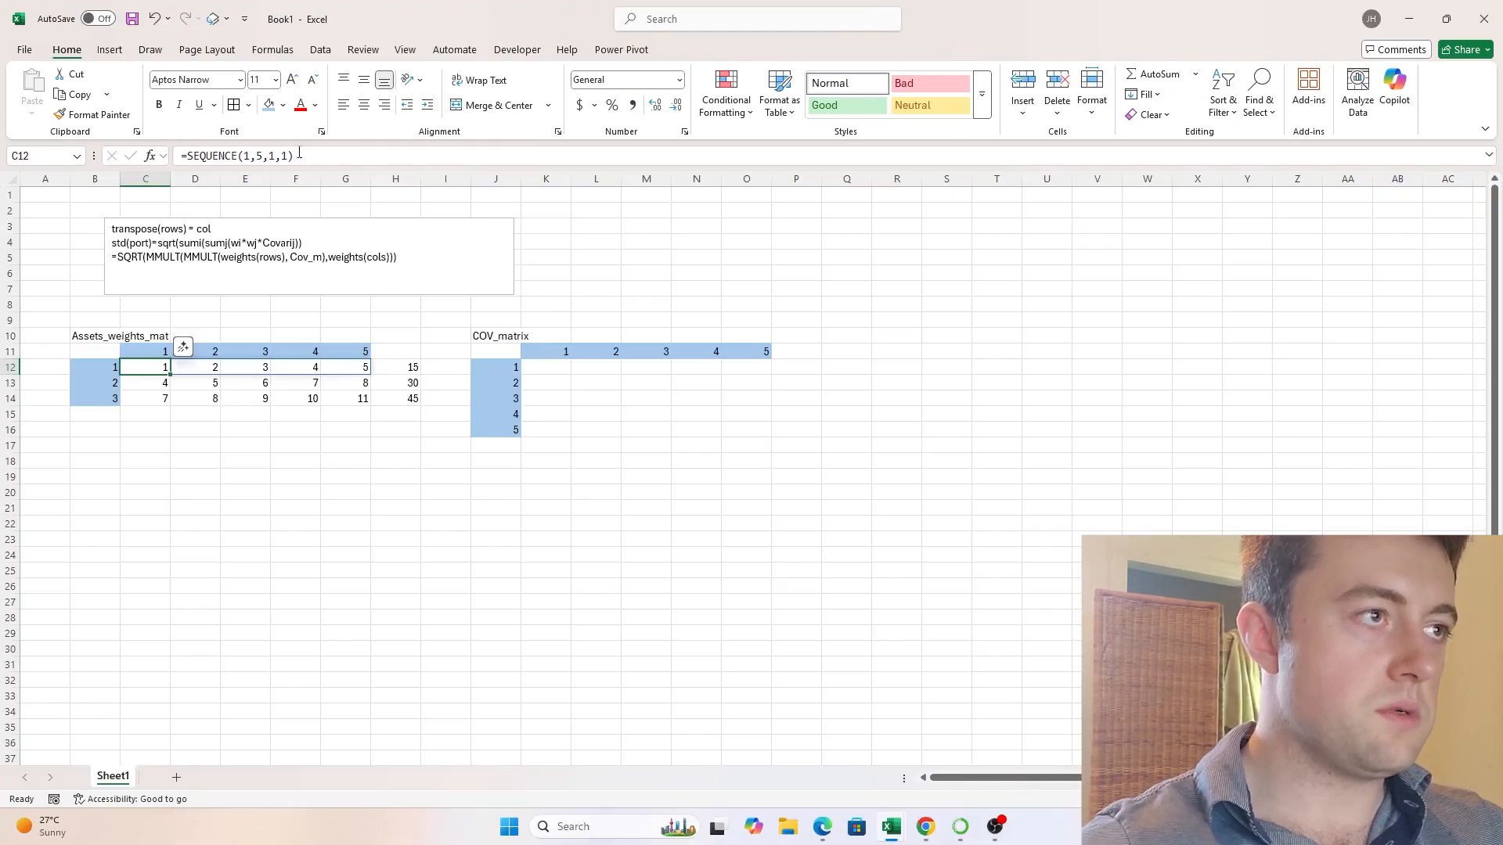
pyautogui.click(322, 155)
pyautogui.write('/15')
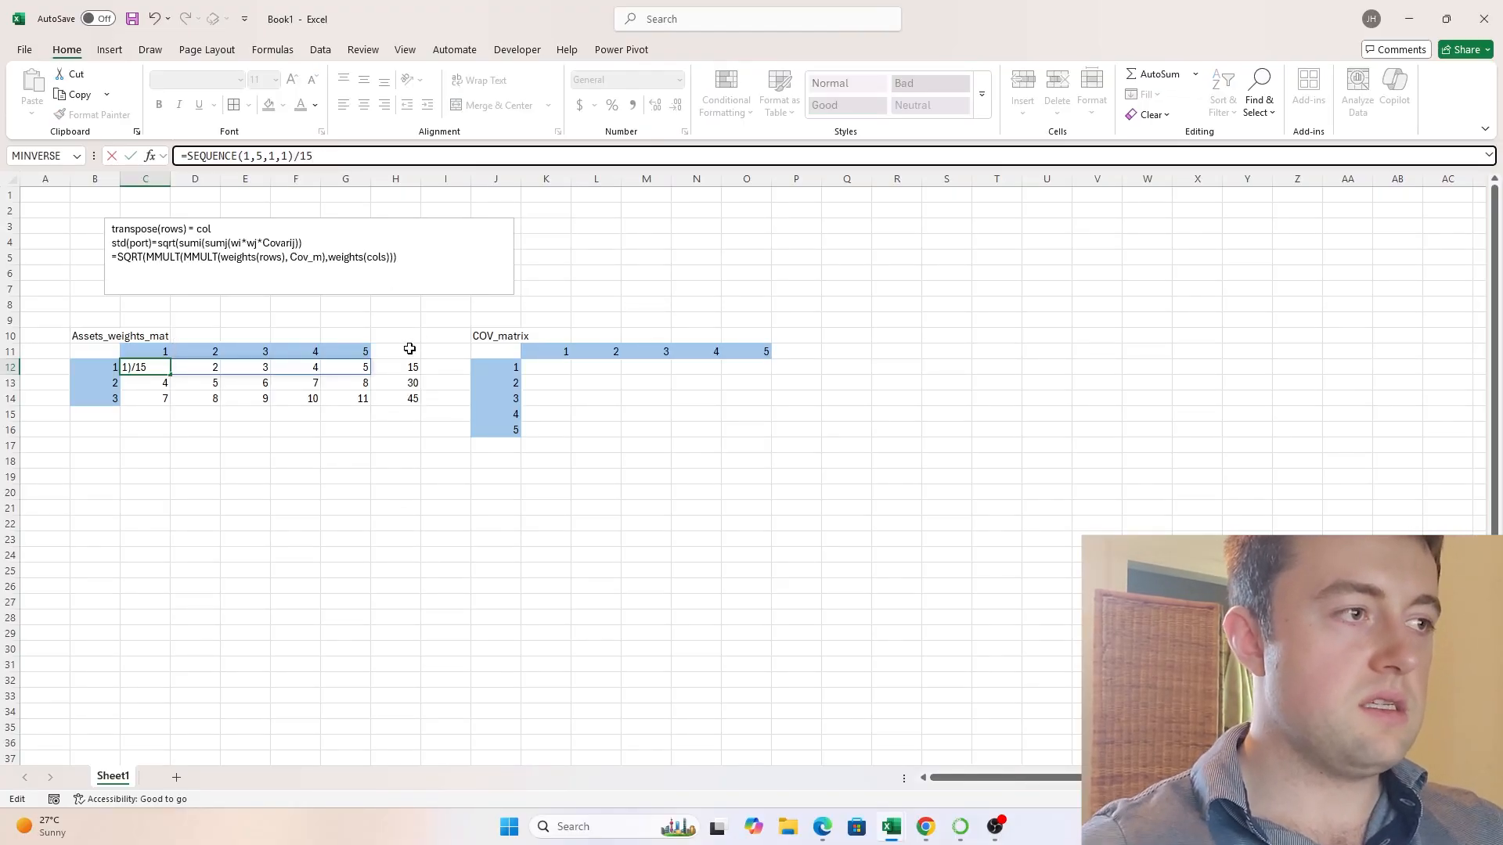
pyautogui.hotkey('ctrl', 'Return')
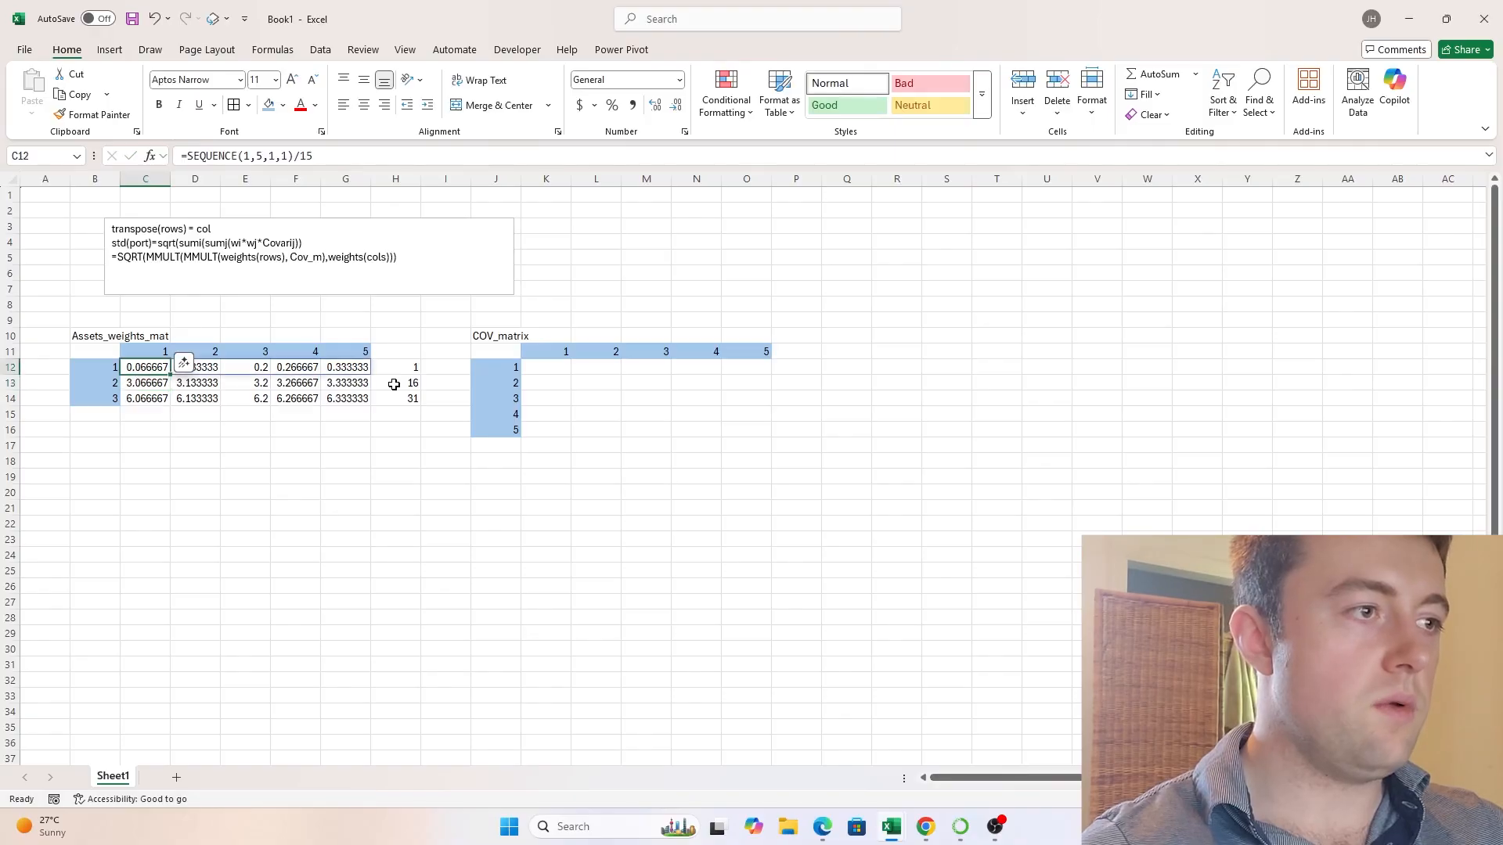
# - Change the C13 formula to =(C12+3)/16 and fill it across the second weights row through G13
pyautogui.press('Down')
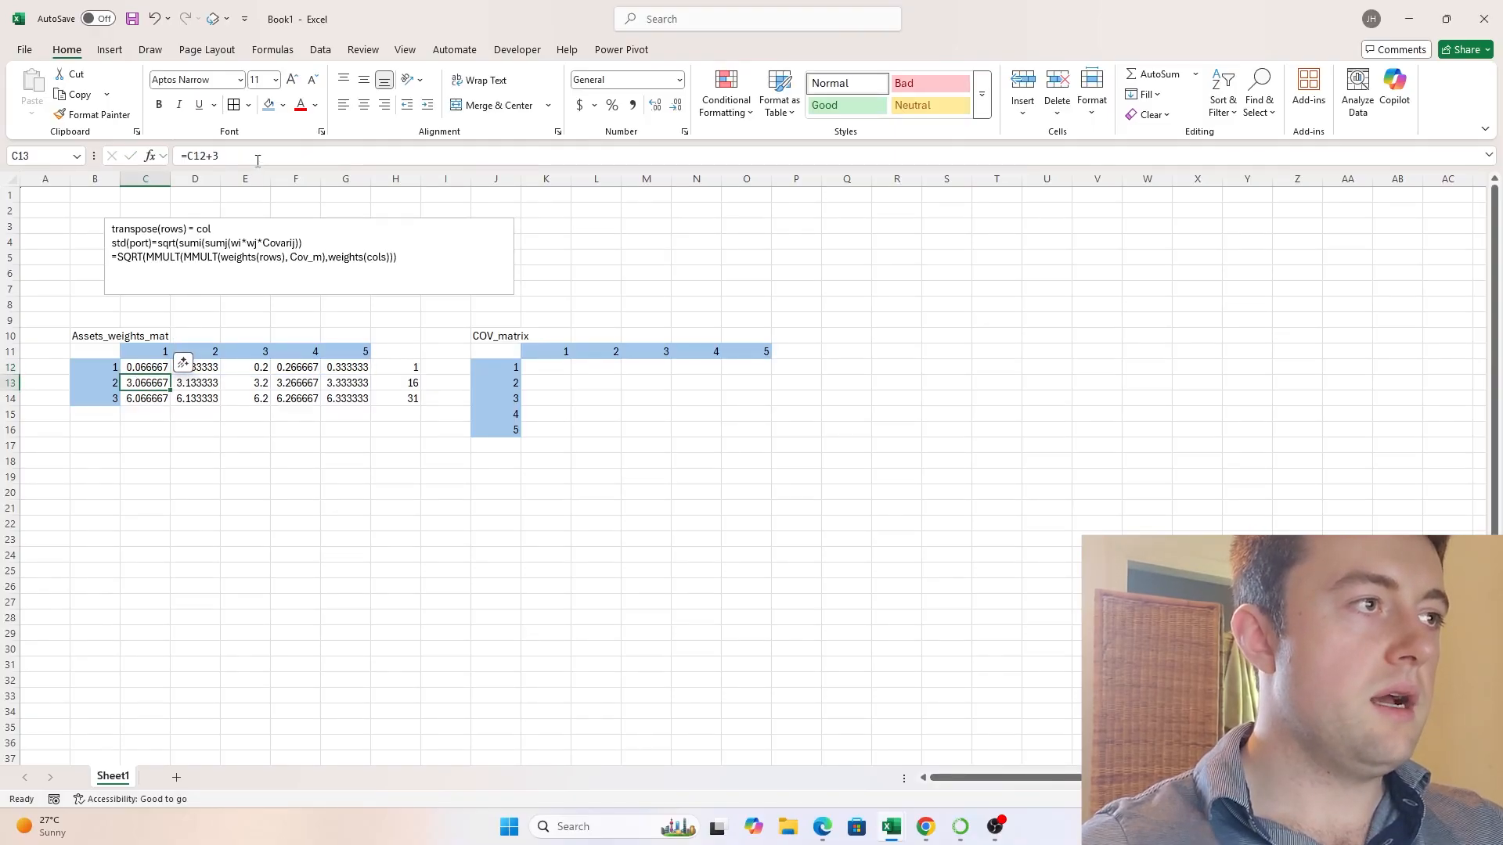
pyautogui.click(258, 160)
pyautogui.write(')')
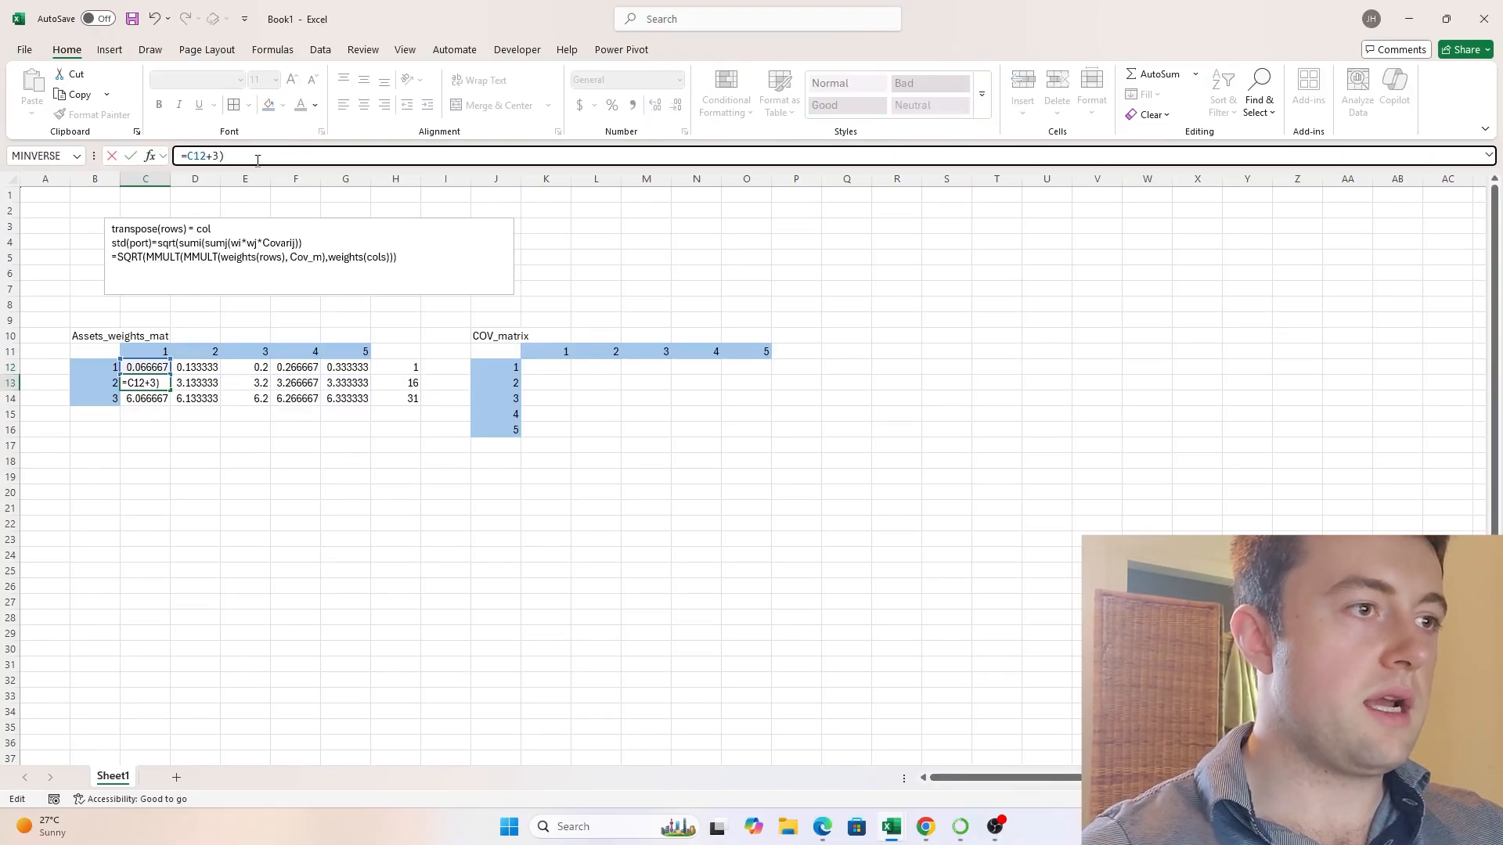
pyautogui.write('(')
pyautogui.press('End')
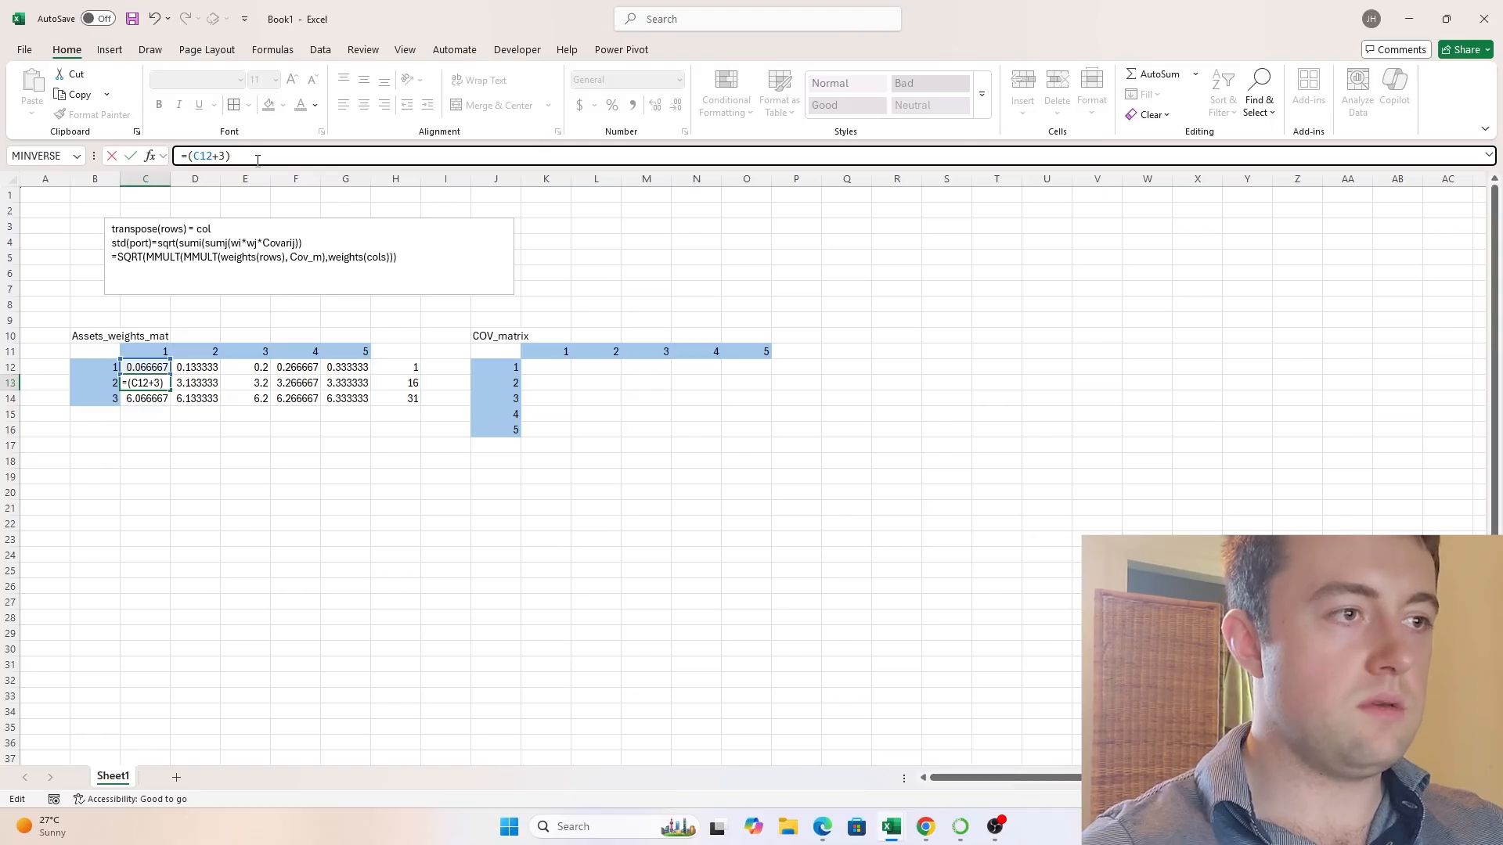
pyautogui.write('/16')
pyautogui.press('Return')
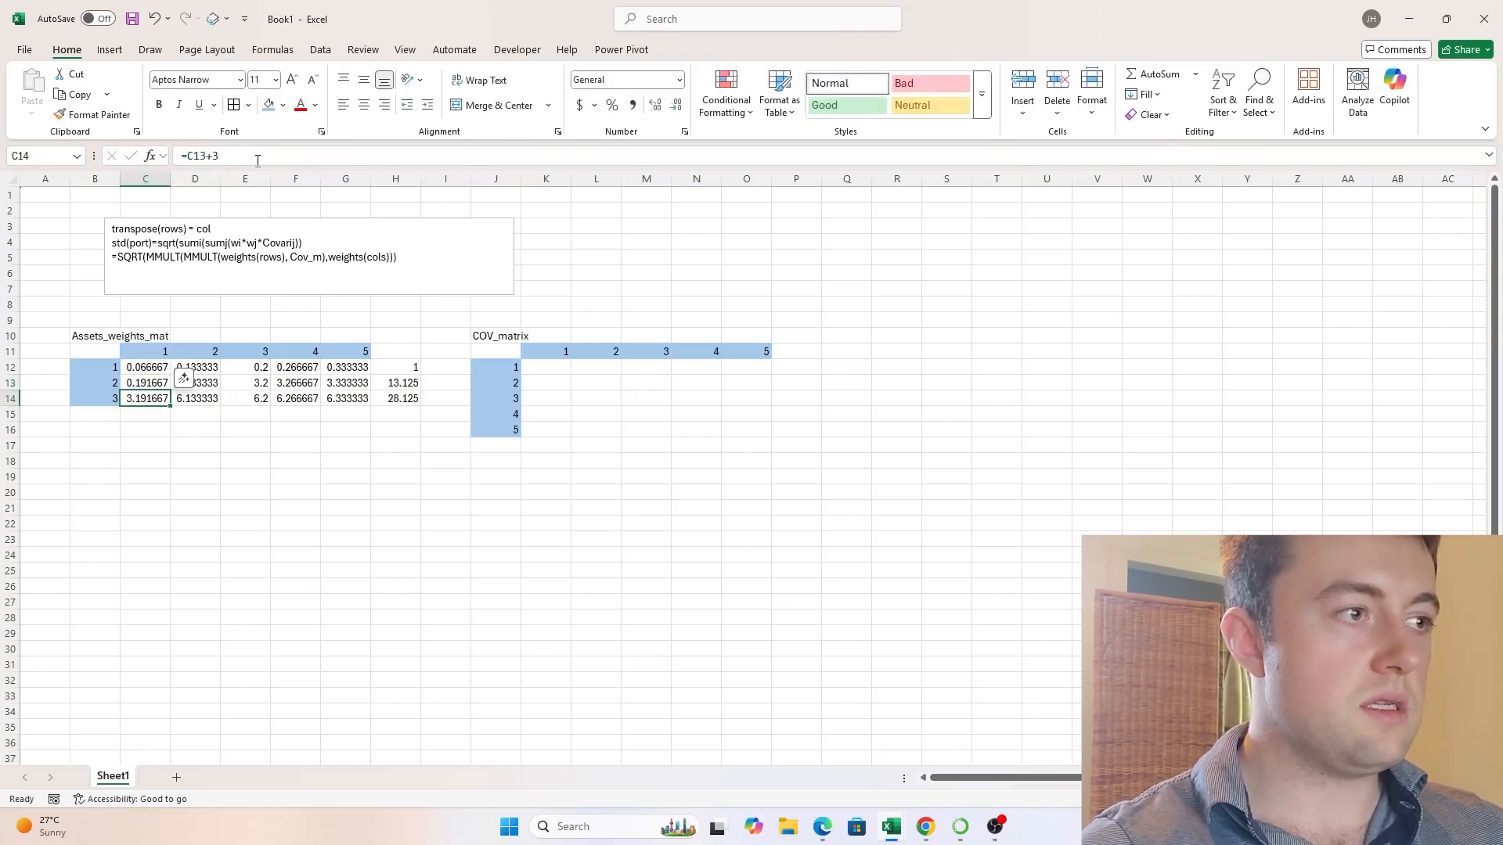
pyautogui.click(146, 383)
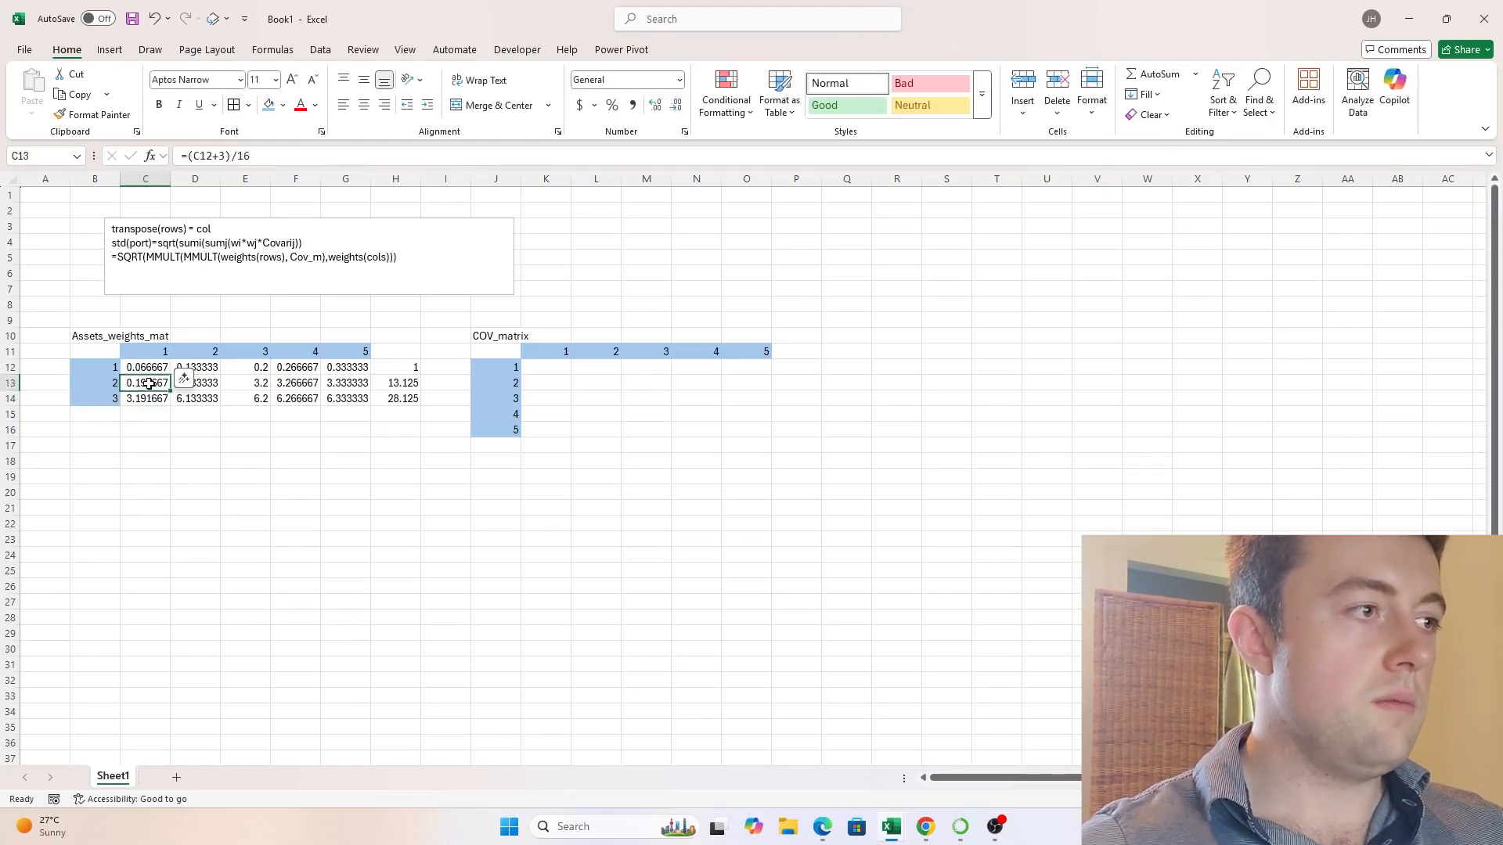
pyautogui.moveTo(170, 390); pyautogui.dragTo(345, 401)
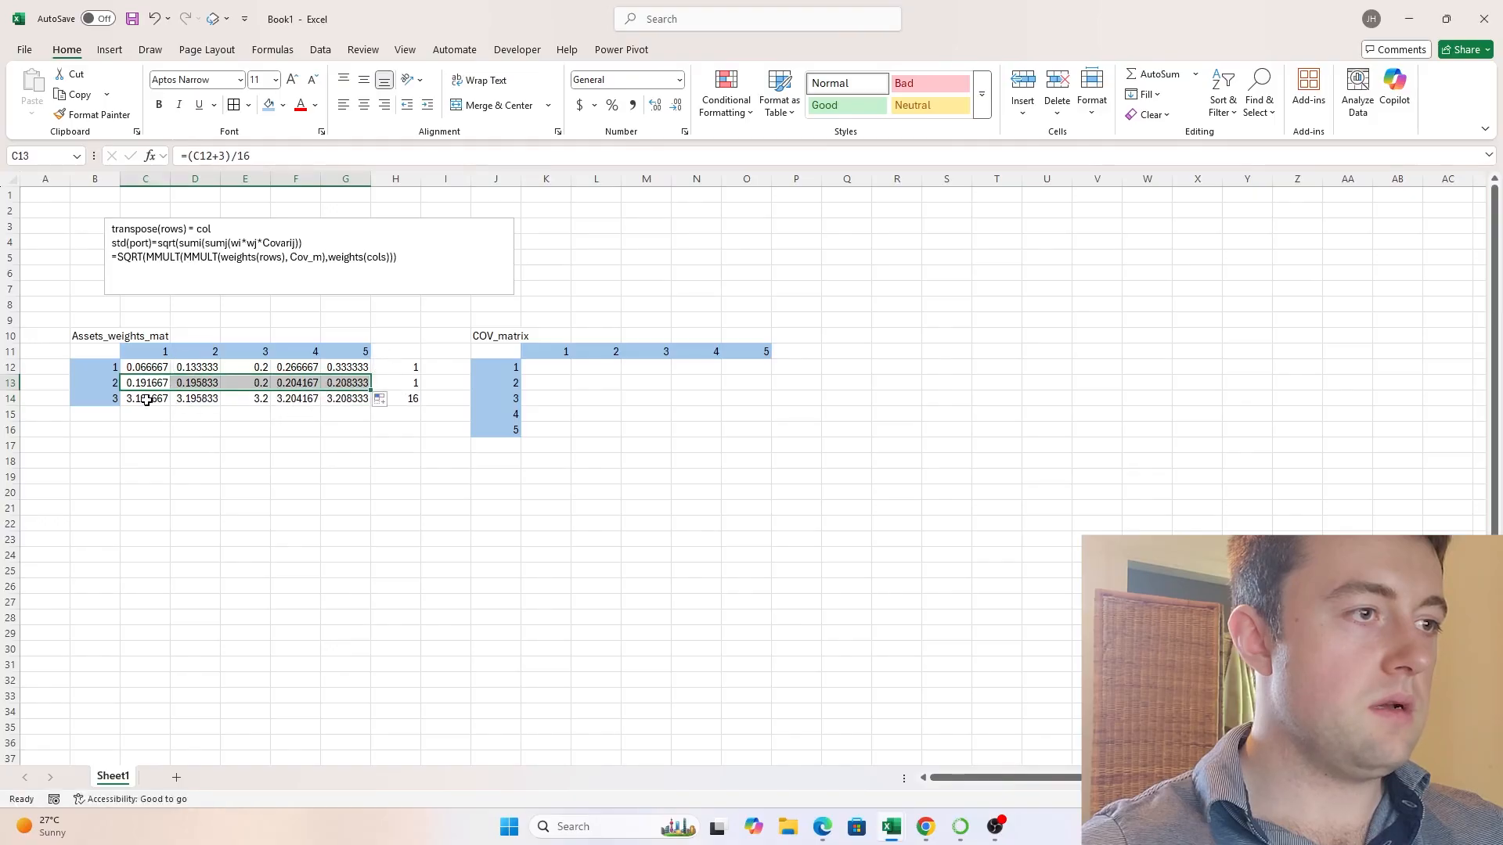
# - Copy the C13 formula over the third weights row, C14:G14, replacing its existing formulas
pyautogui.click(146, 400)
pyautogui.click(237, 157)
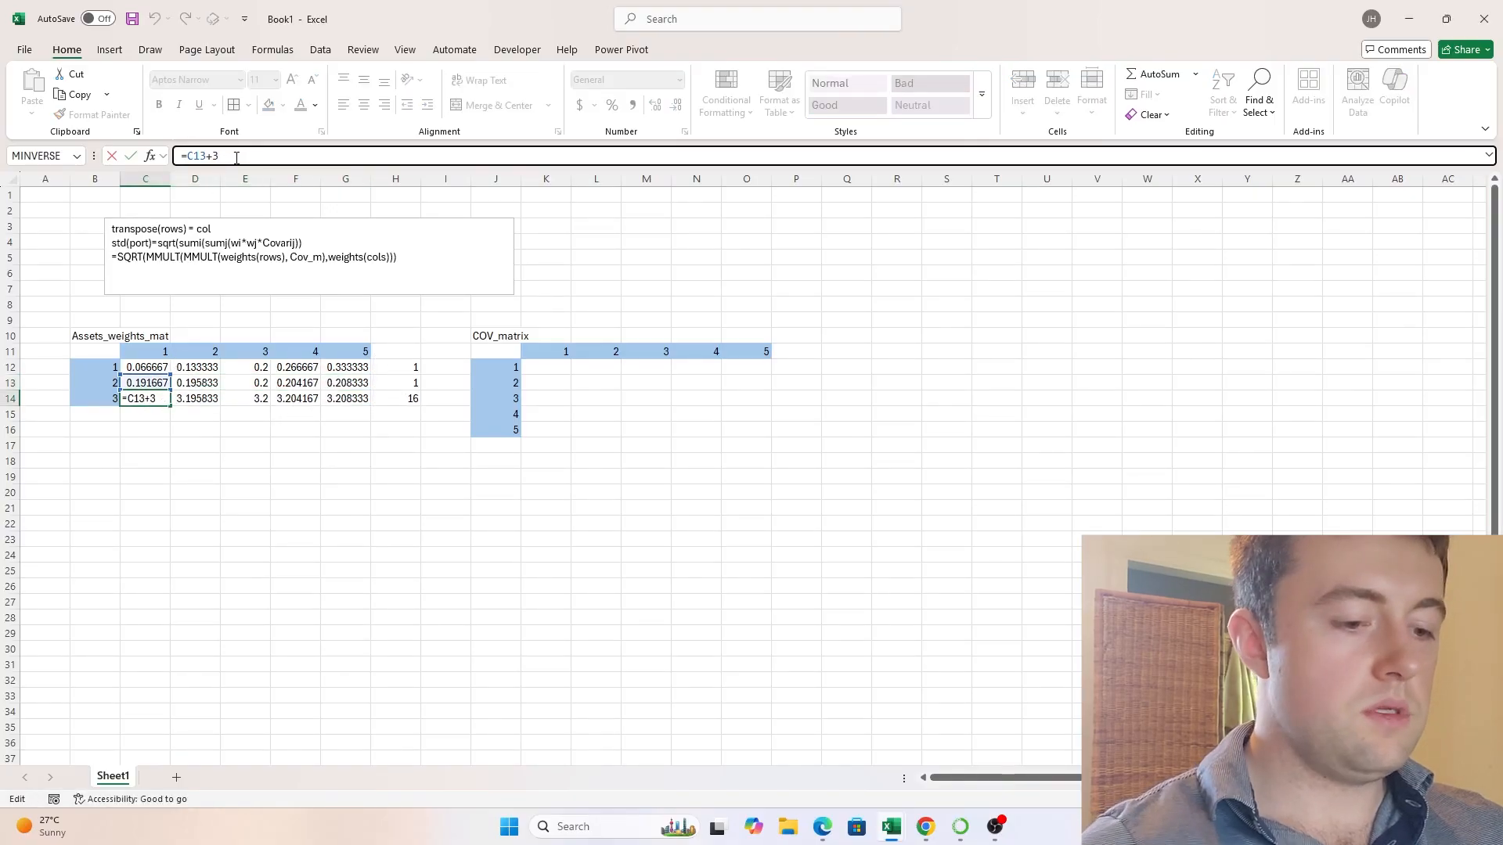
pyautogui.press('Return')
pyautogui.press('Up')
pyautogui.press('Up')
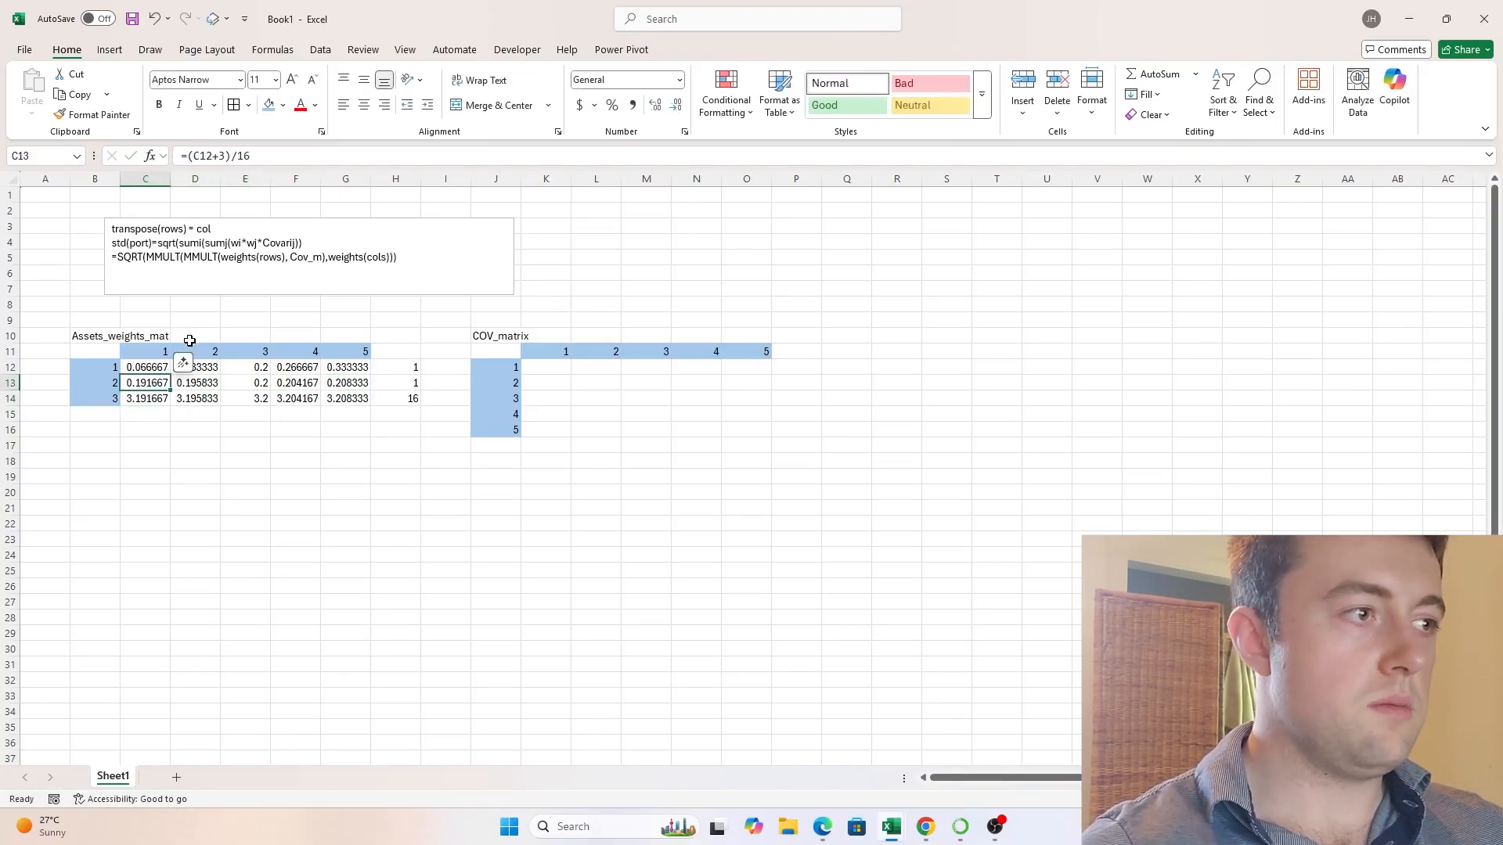
pyautogui.hotkey('ctrl', 'c')
pyautogui.press('Down')
pyautogui.hotkey('ctrl', 'v')
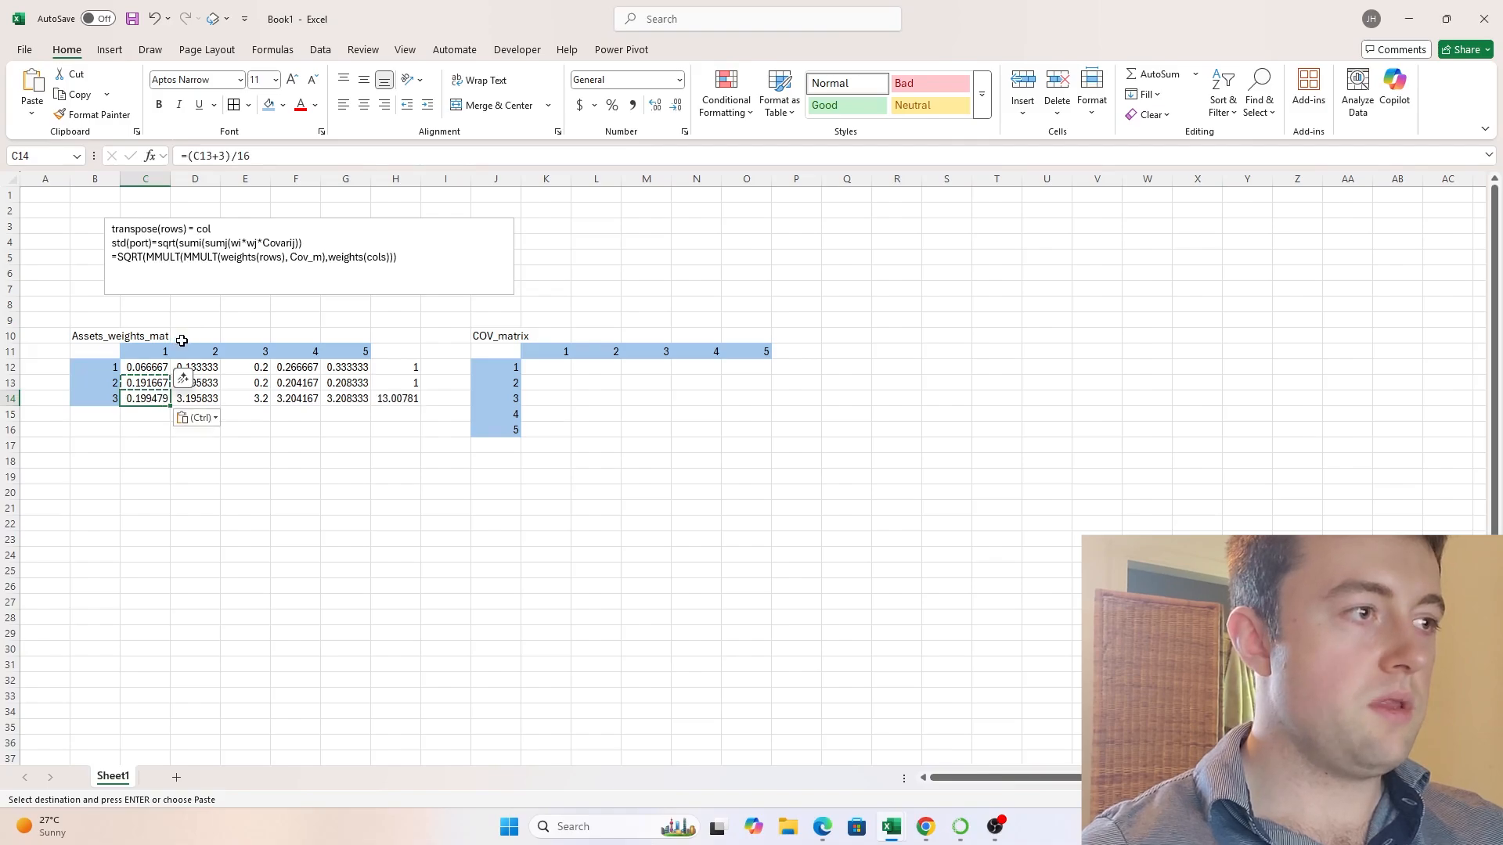
pyautogui.hotkey('ctrl', 'shift', 'Right')
pyautogui.hotkey('ctrl', 'v')
pyautogui.press('Escape')
pyautogui.press('Up')
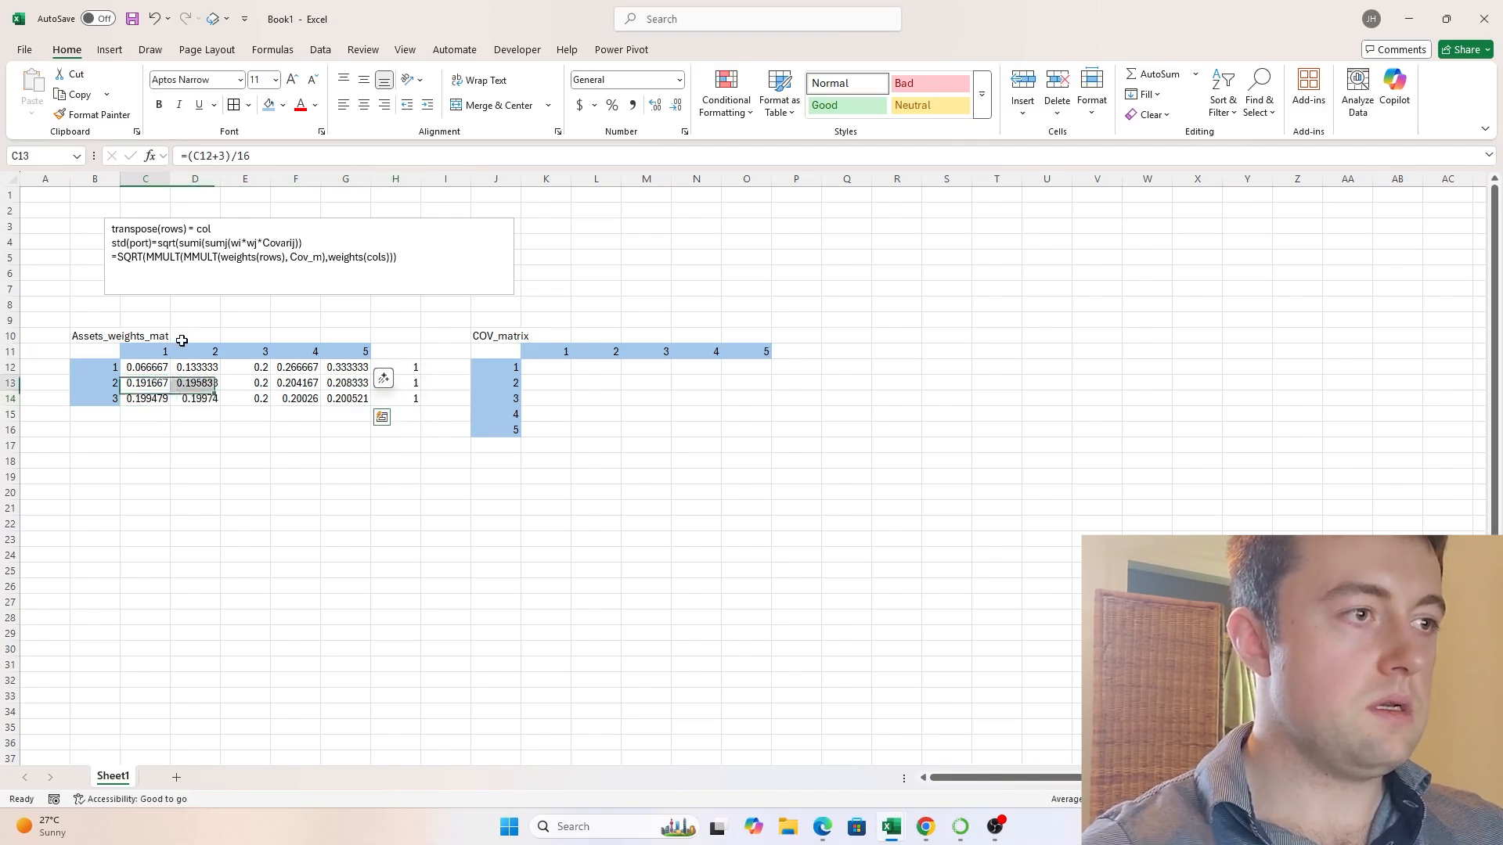
pyautogui.press('Right')
pyautogui.press('Right')
pyautogui.press('Right')
pyautogui.press('Right')
pyautogui.press('Right')
pyautogui.press('Right')
pyautogui.press('Left')
pyautogui.press('Left')
pyautogui.press('Up')
pyautogui.press('Up')
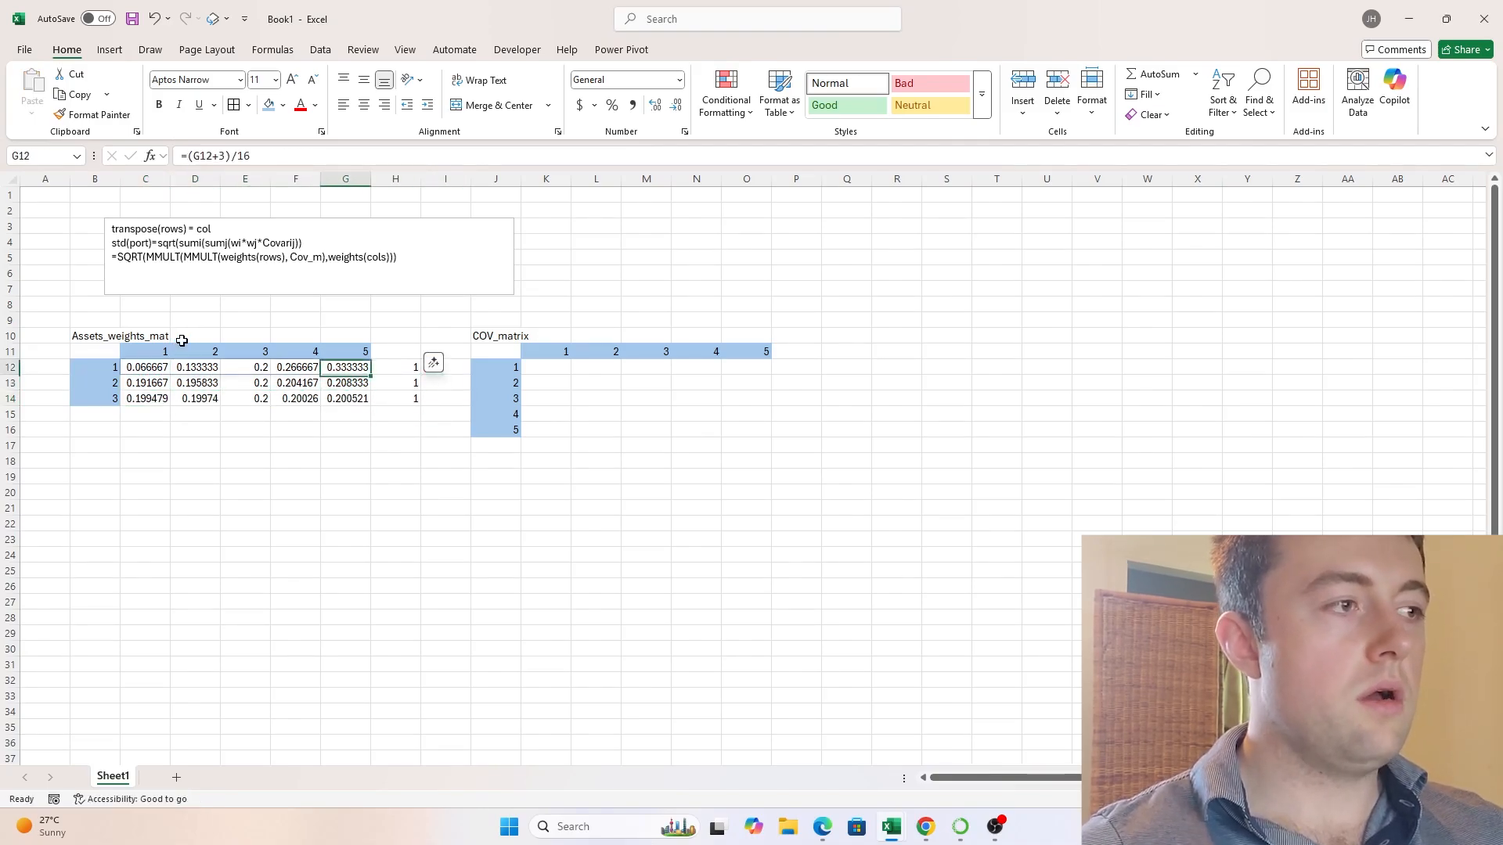
pyautogui.press('Right')
pyautogui.press('Right')
pyautogui.press('Right')
pyautogui.press('Right')
pyautogui.press('Down')
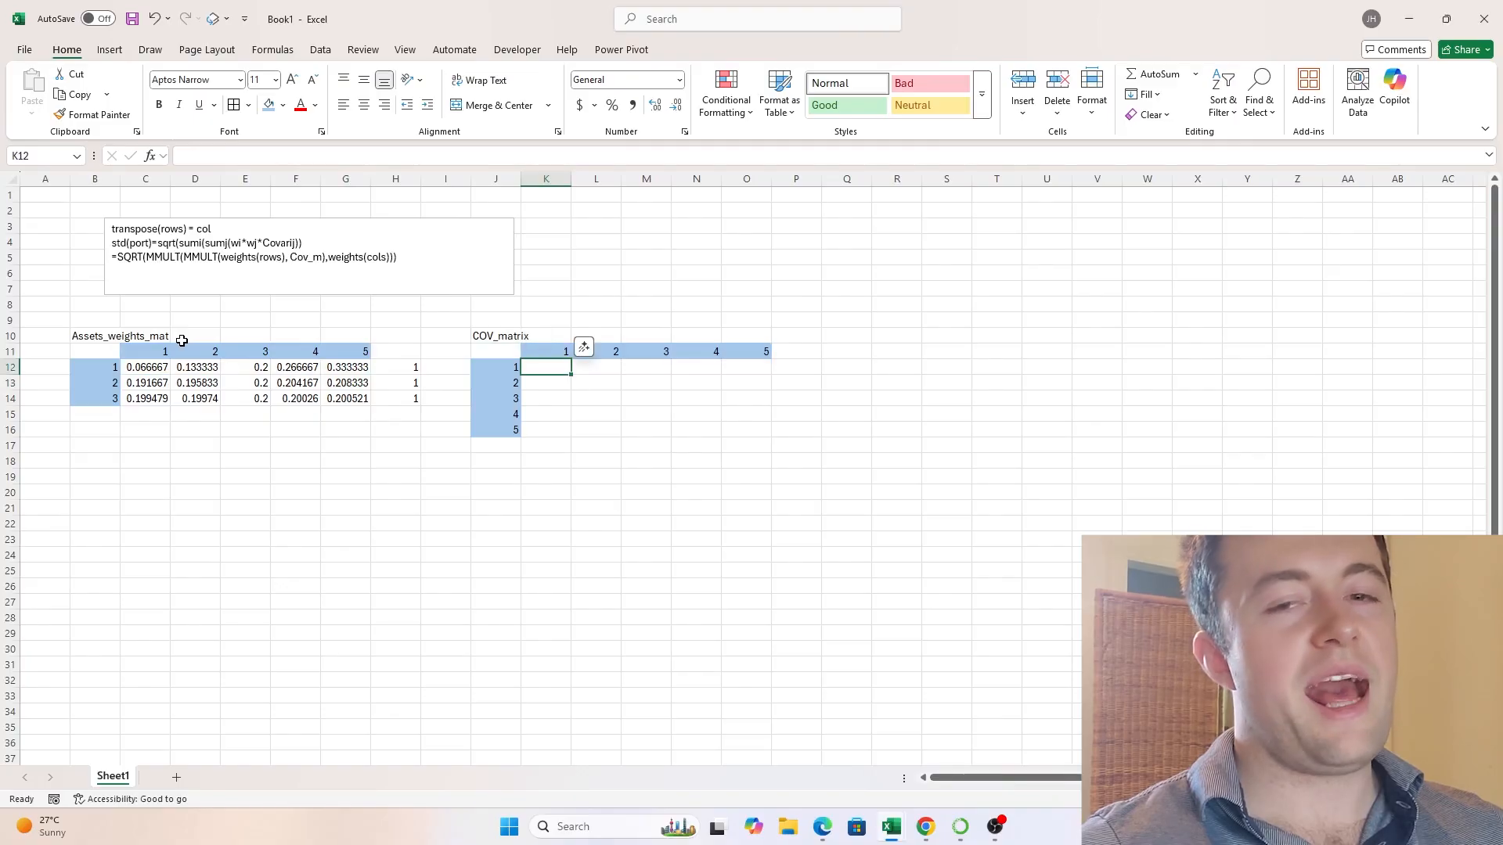
pyautogui.write('=SEQ')
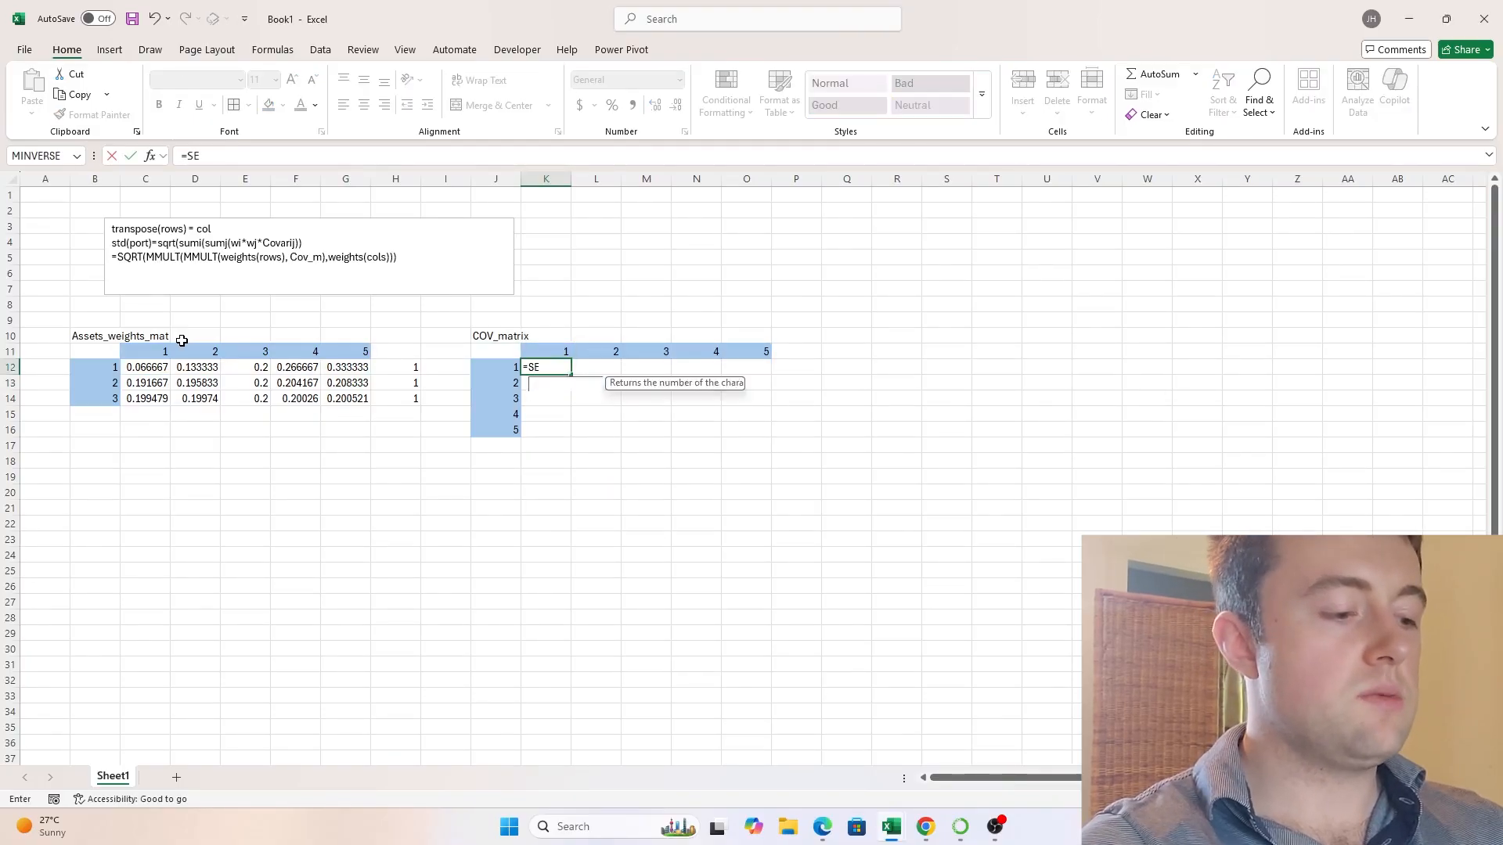
pyautogui.press('BackSpace')
pyautogui.press('Escape')
pyautogui.press('Escape')
pyautogui.press('Left')
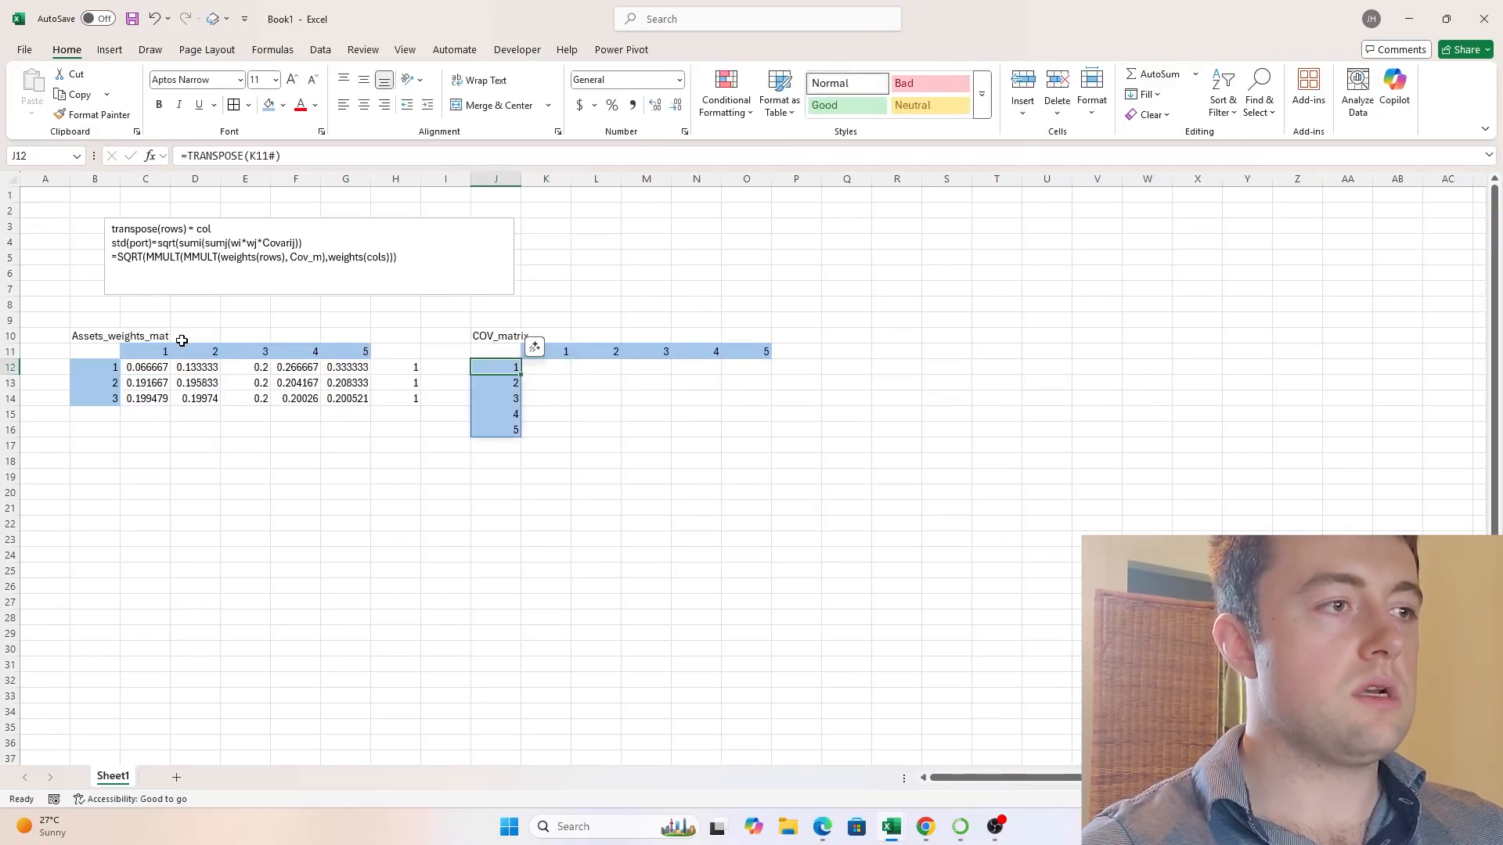
# - Copy the first weights row, C12:G12, into the first row of the covariance matrix starting at K12
pyautogui.moveTo(145, 367); pyautogui.dragTo(345, 367)
pyautogui.hotkey('ctrl', 'c')
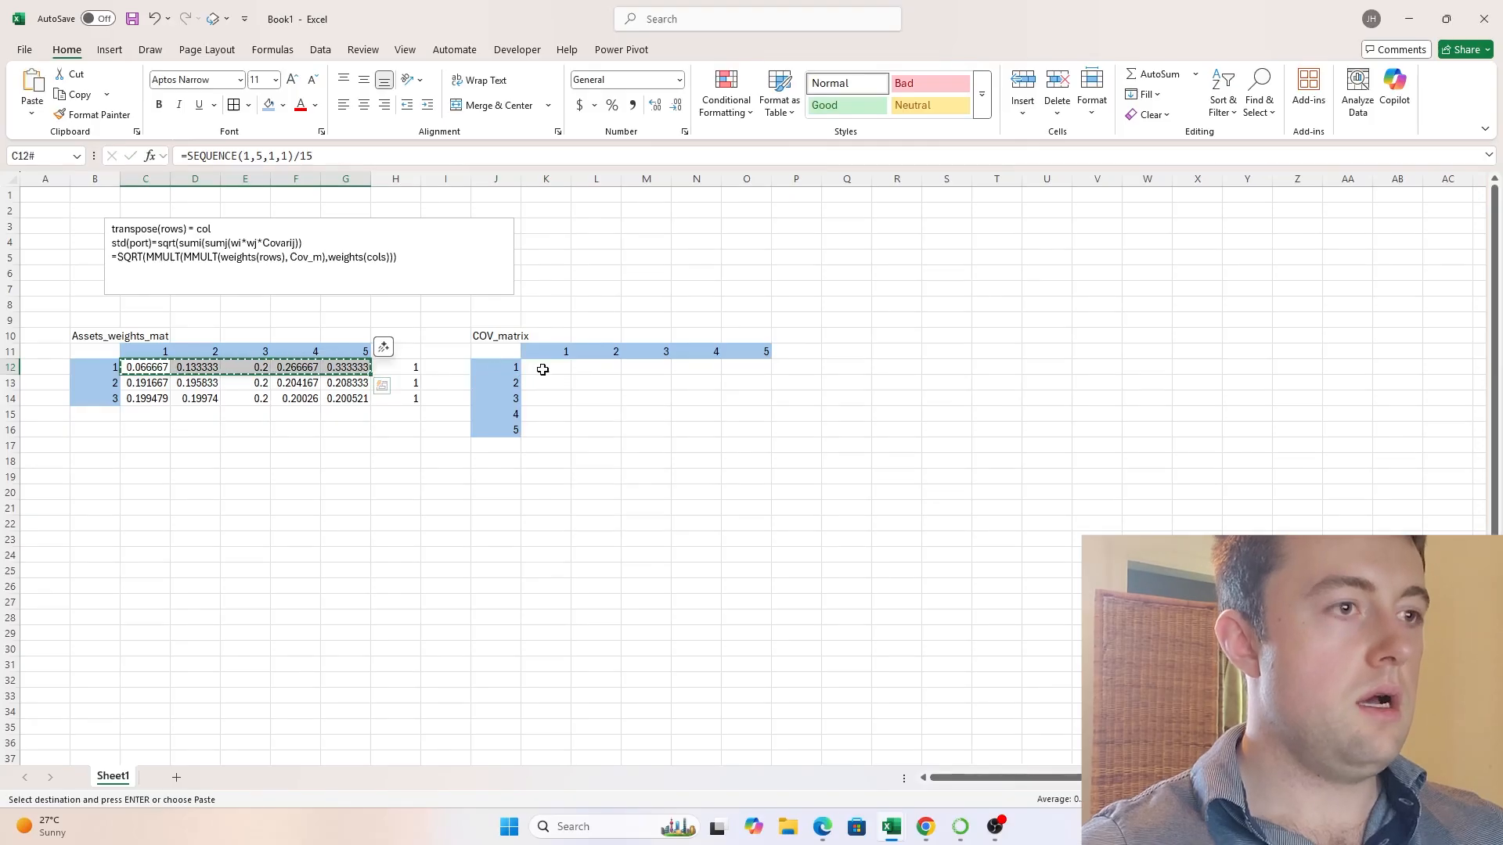
pyautogui.click(547, 367)
pyautogui.hotkey('ctrl', 'v')
pyautogui.press('Escape')
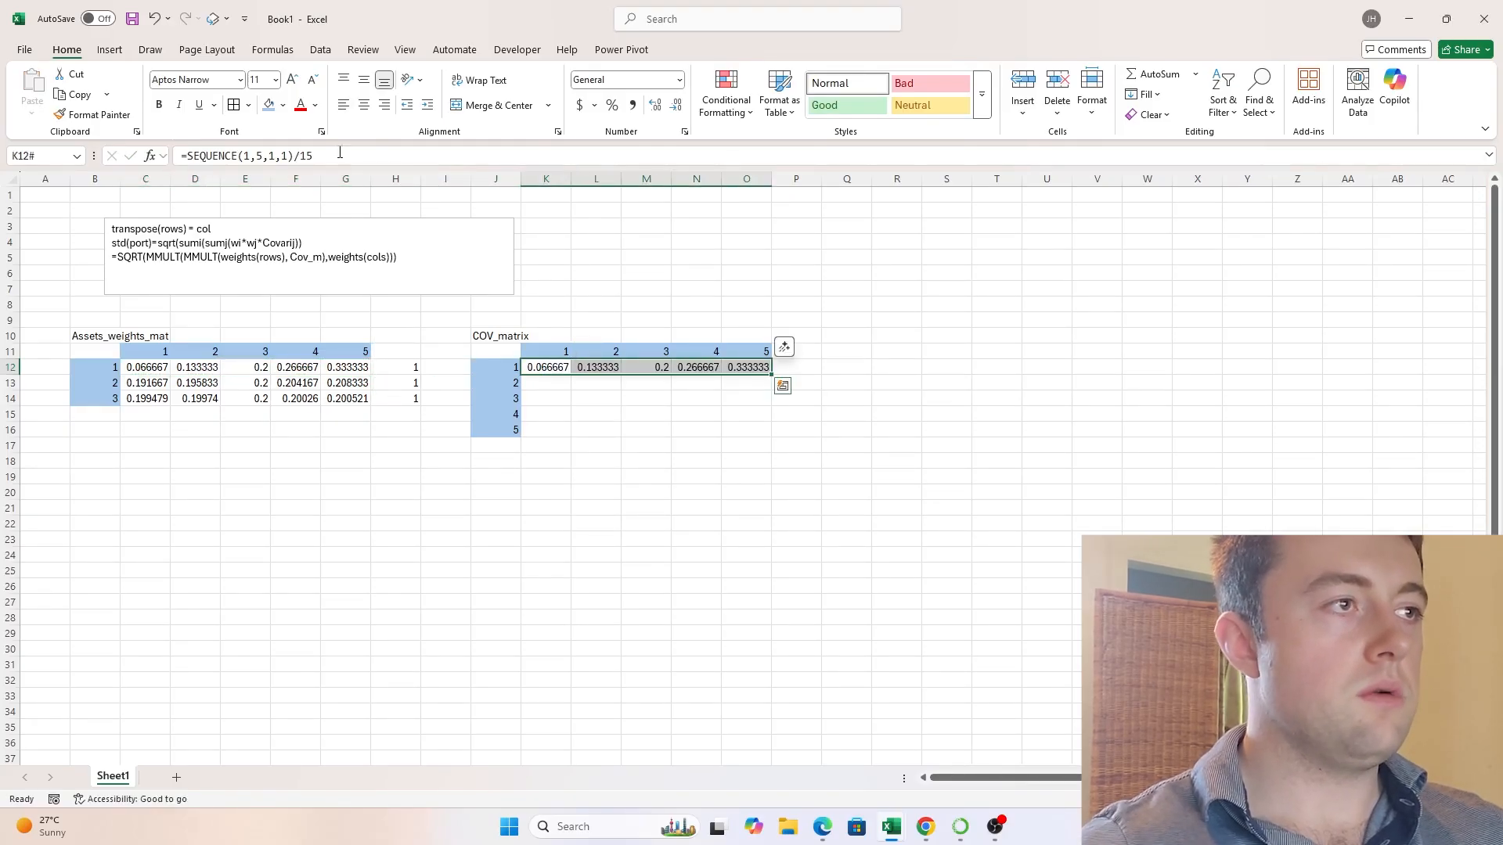
# - Remove the division by 15 from the K12 formula, leaving =SEQUENCE(1,5,1,1)
pyautogui.moveTo(340, 154); pyautogui.dragTo(302, 155)
pyautogui.press('BackSpace')
pyautogui.press('BackSpace')
pyautogui.press('Return')
pyautogui.press('Up')
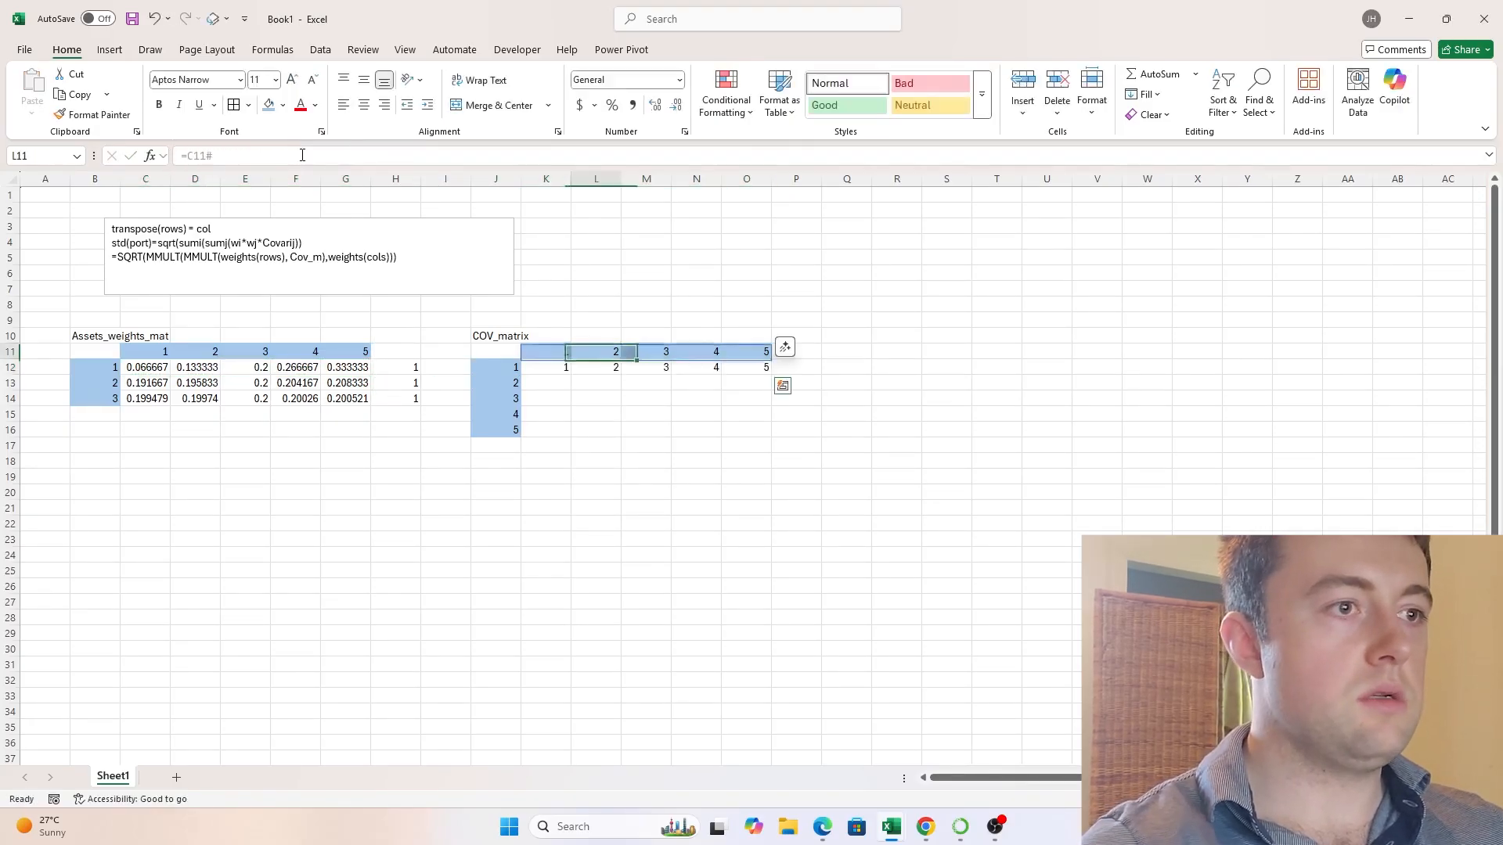
# - Start the second covariance matrix row in K13 with the formula =K12+3
pyautogui.press('Down')
pyautogui.press('Left')
pyautogui.press('Down')
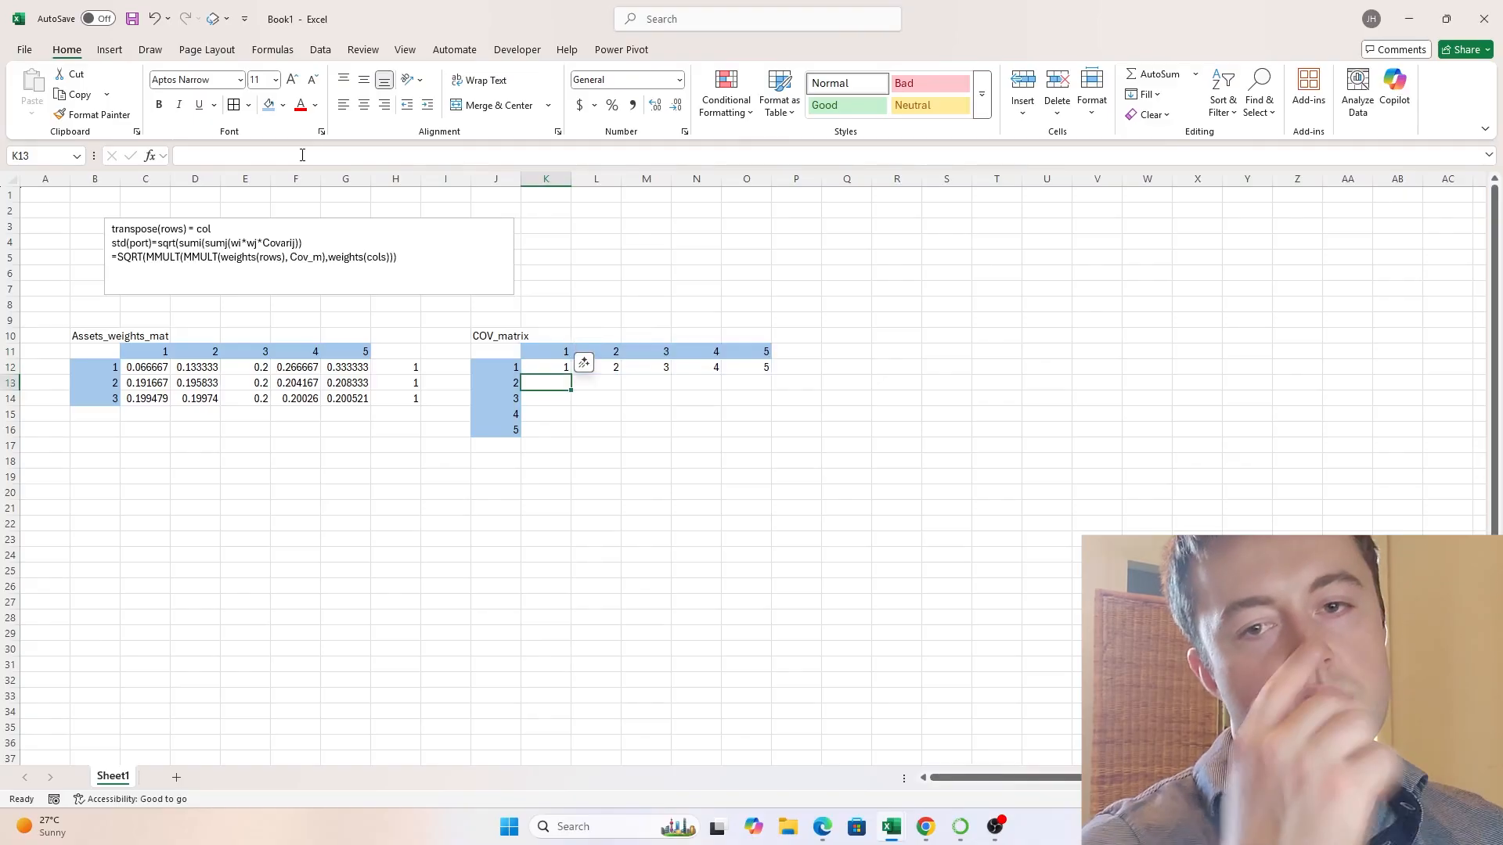
pyautogui.write('=')
pyautogui.press('Up')
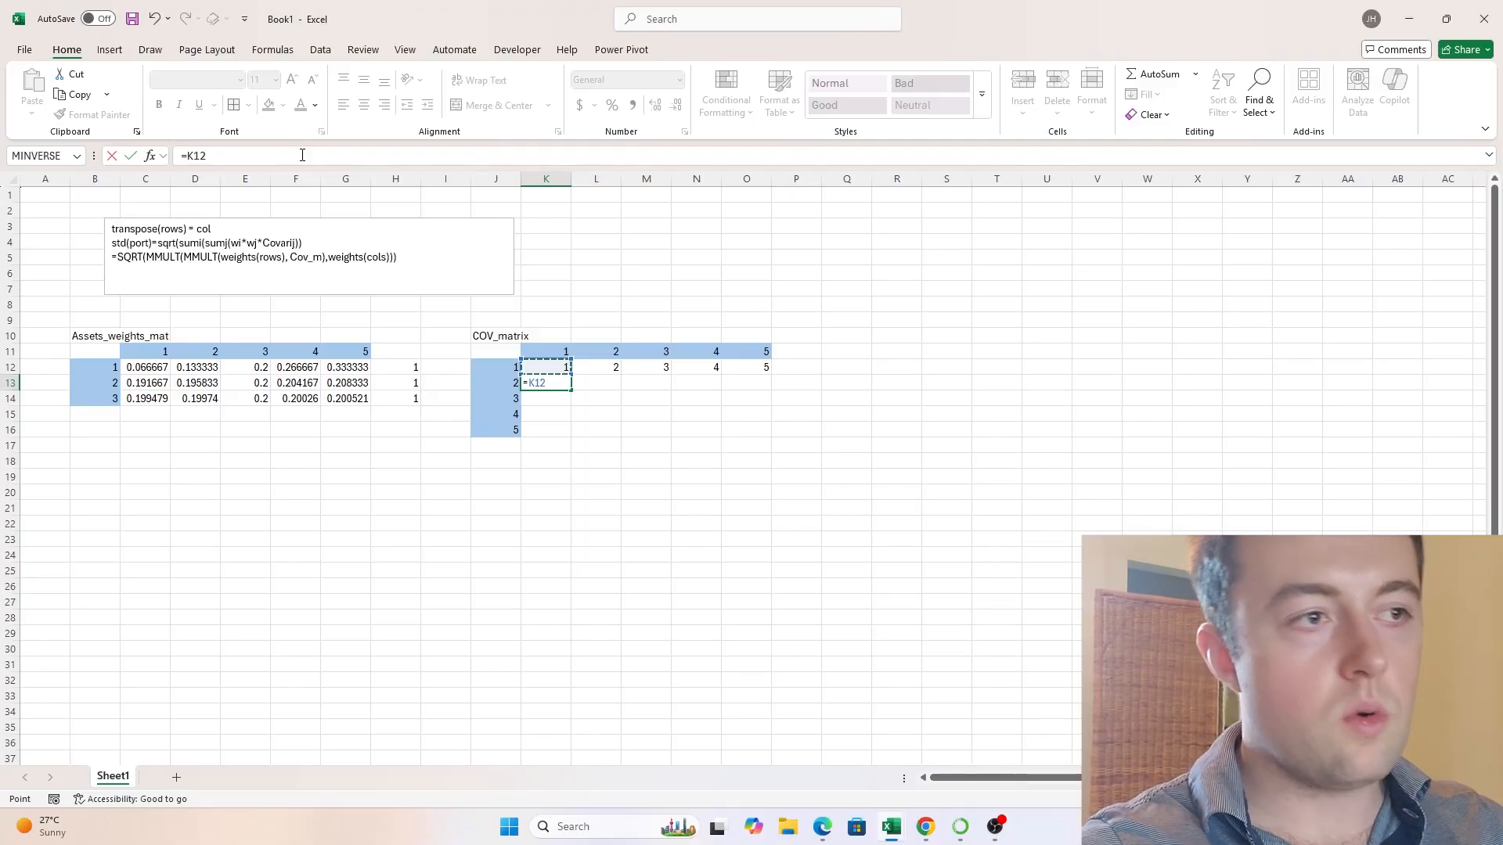
pyautogui.write('+3')
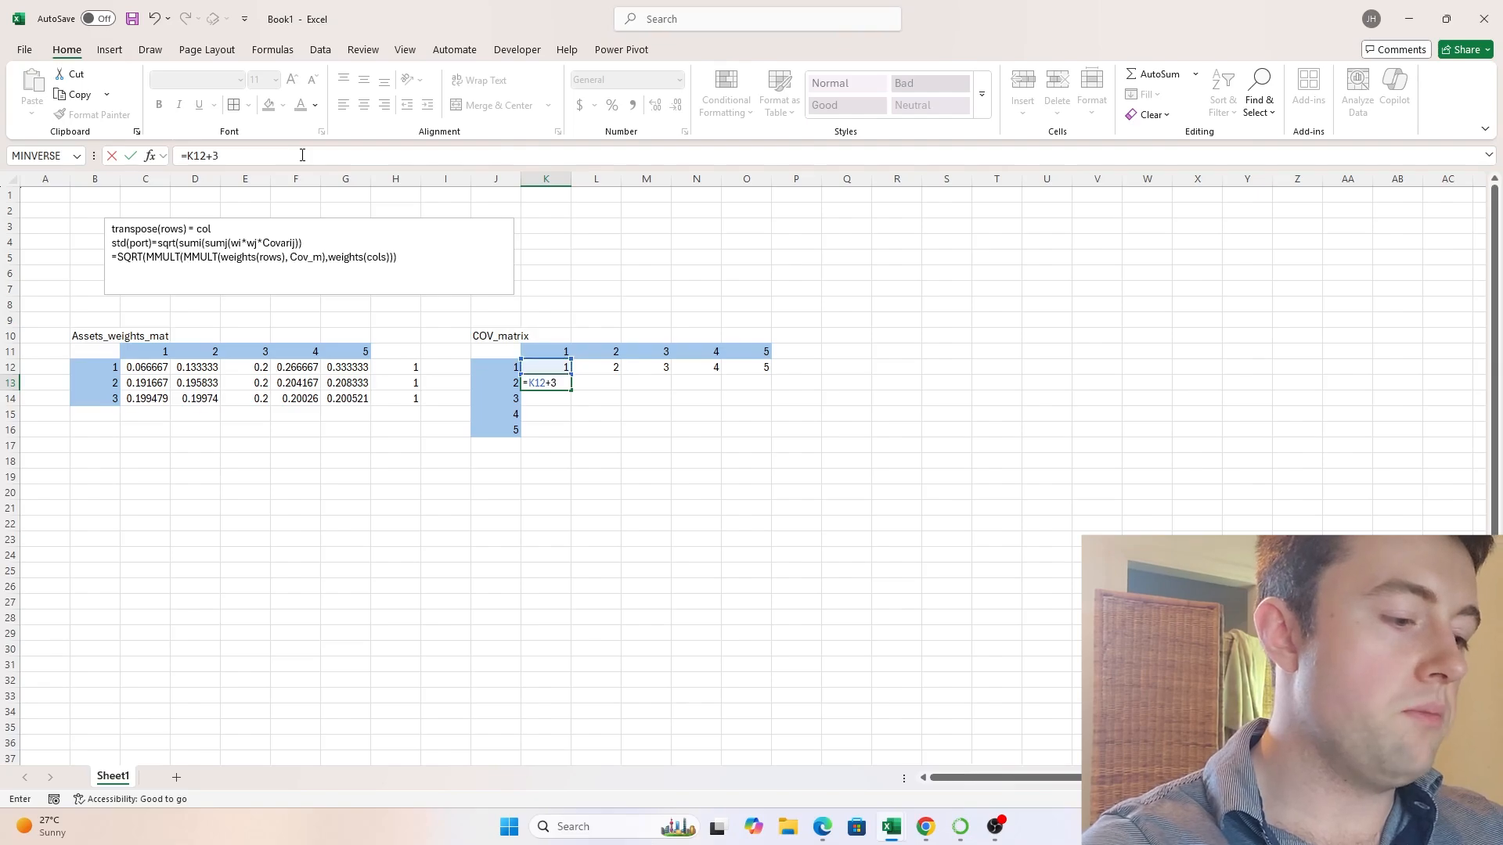
pyautogui.press('Return')
# - Copy the K13 formula across the remaining rows of the covariance matrix, filling K13:O16
pyautogui.press('Up')
pyautogui.hotkey('ctrl', 'c')
pyautogui.hotkey('shift', 'Right')
pyautogui.hotkey('shift', 'Right')
pyautogui.hotkey('shift', 'Right')
pyautogui.hotkey('shift', 'Right')
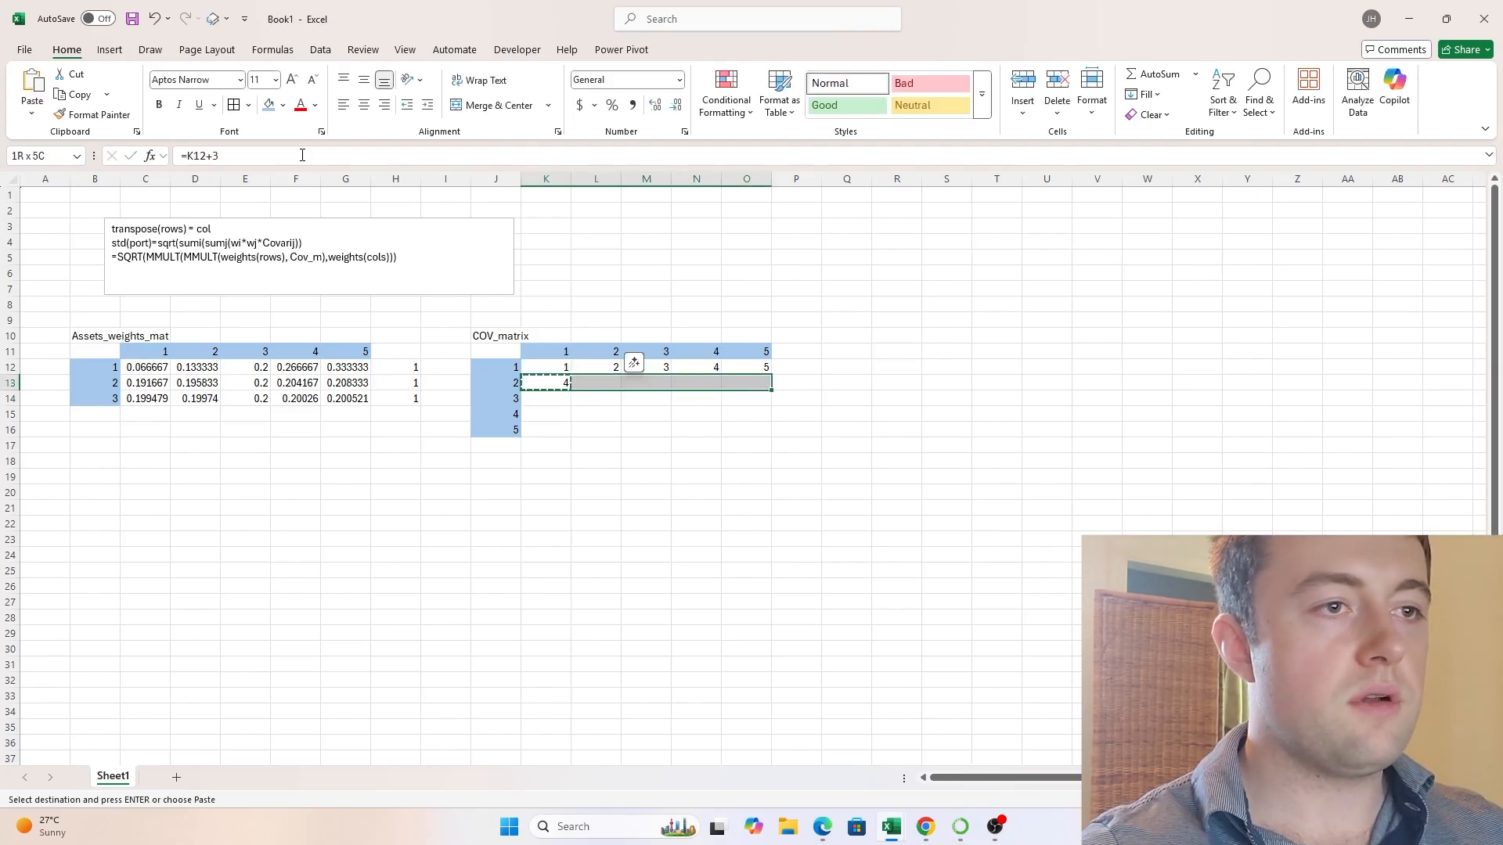
pyautogui.hotkey('shift', 'Down')
pyautogui.hotkey('shift', 'Down')
pyautogui.hotkey('shift', 'Down')
pyautogui.press('Return')
pyautogui.press('Up')
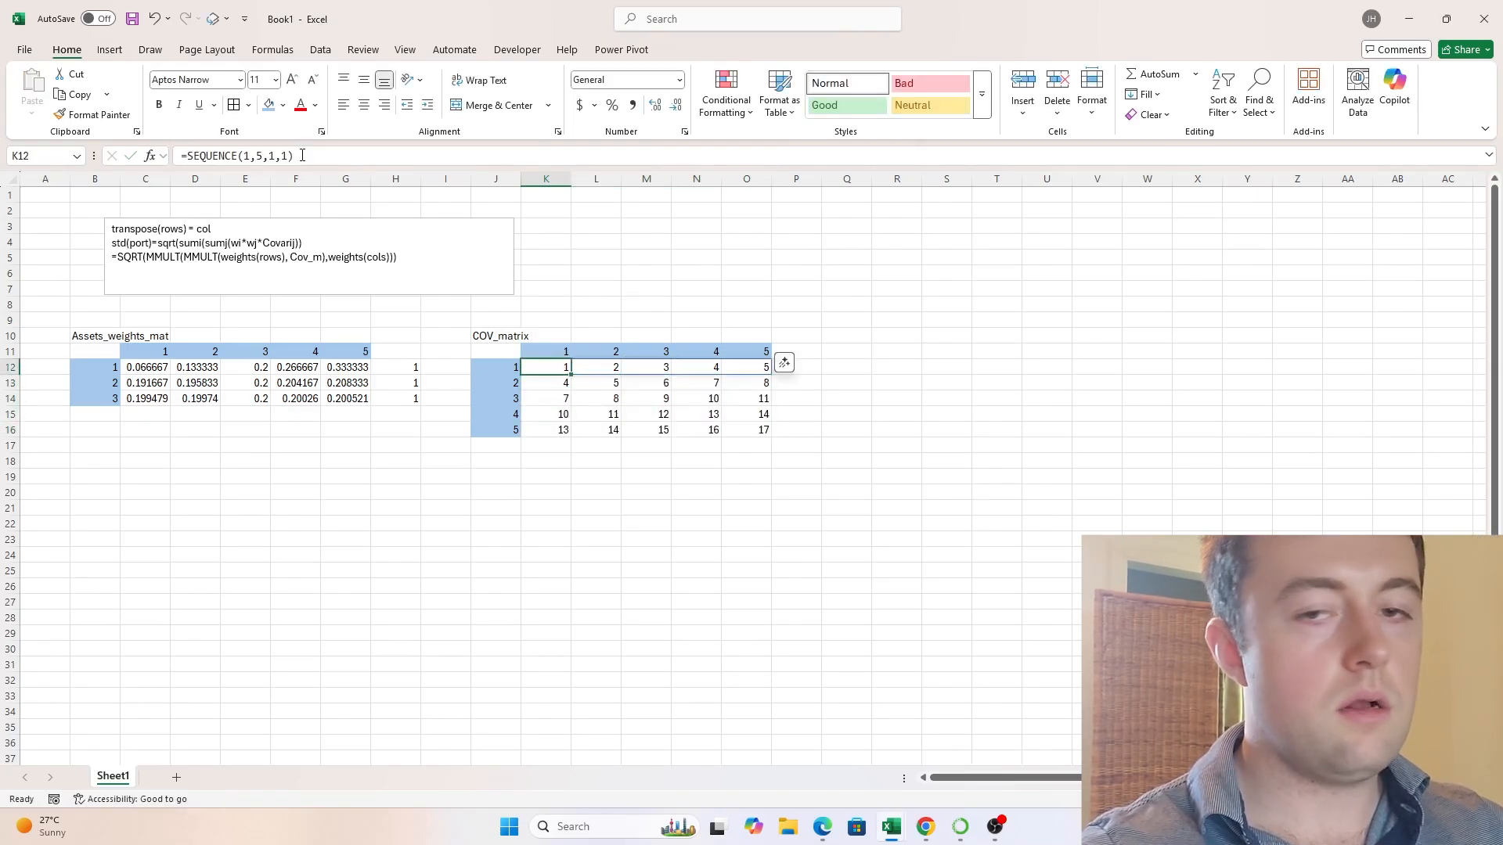
pyautogui.press('Up')
pyautogui.press('Down')
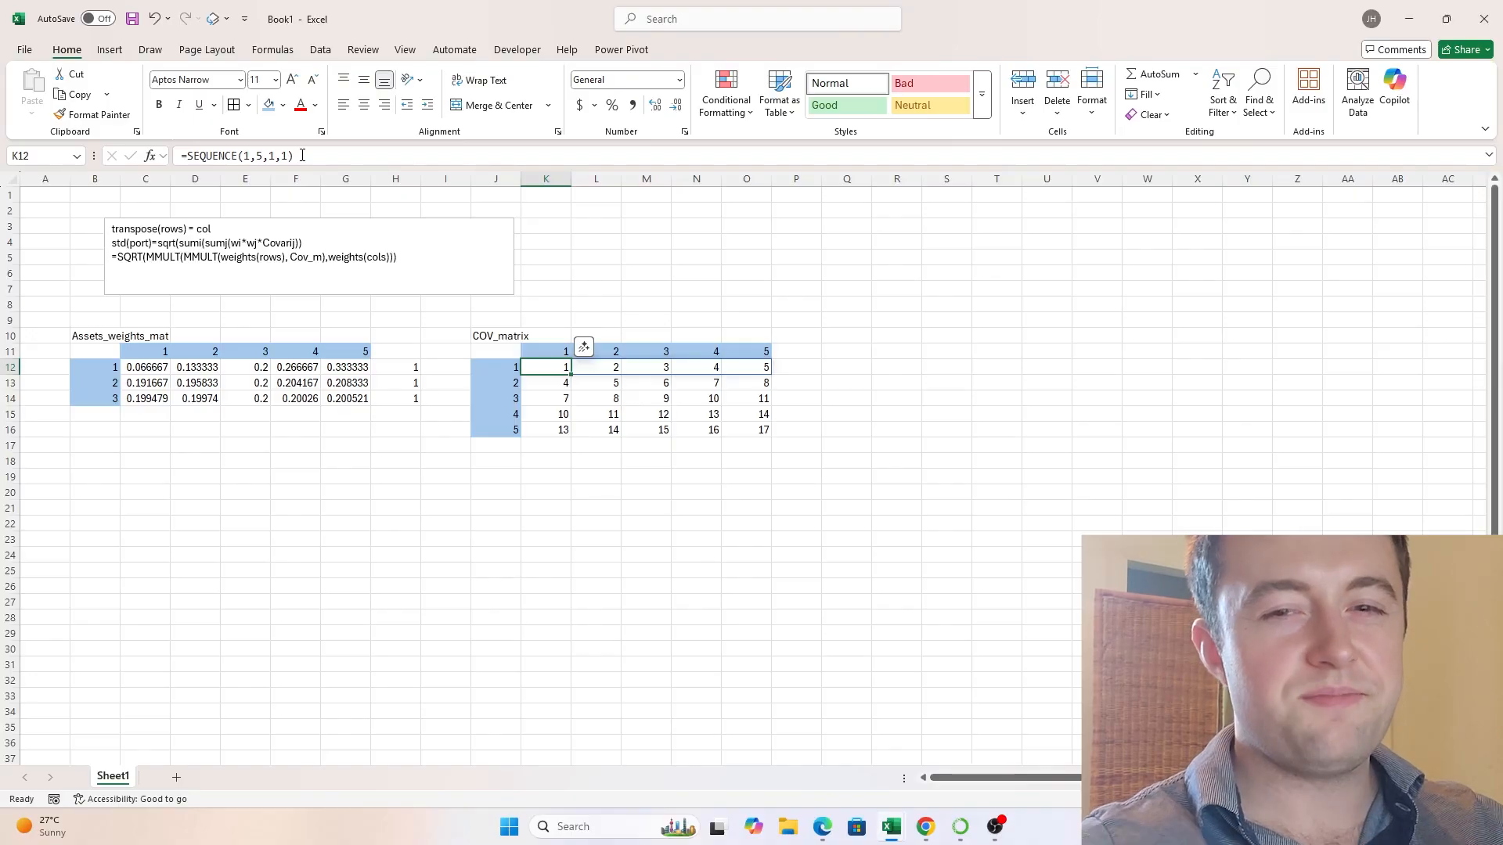
# - Review the Assets_weights_mat and COV_matrix labels and the first portfolio's weights in C12:G12
pyautogui.click(508, 337)
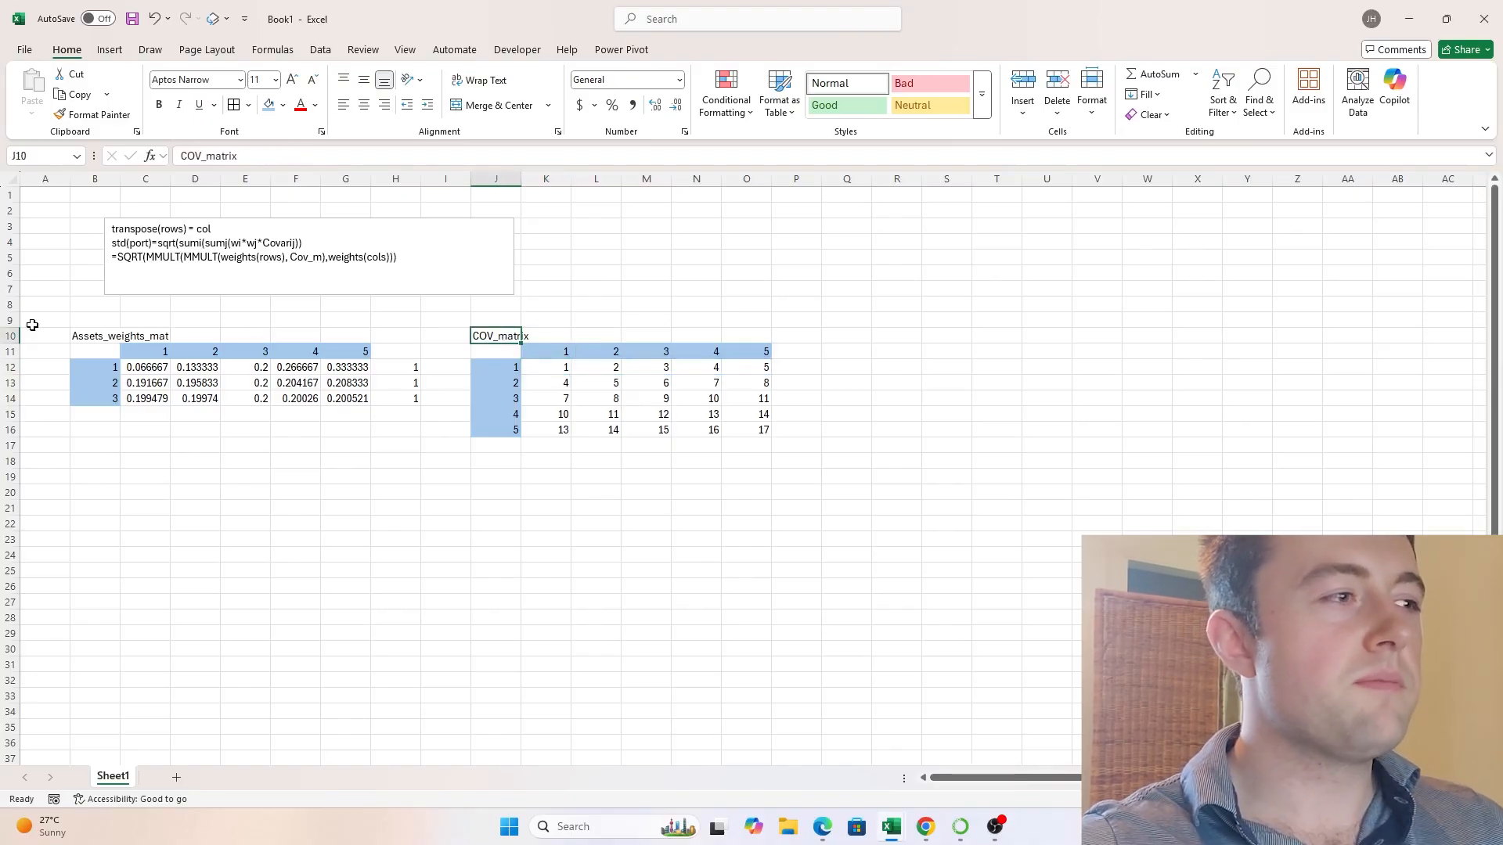
pyautogui.click(103, 338)
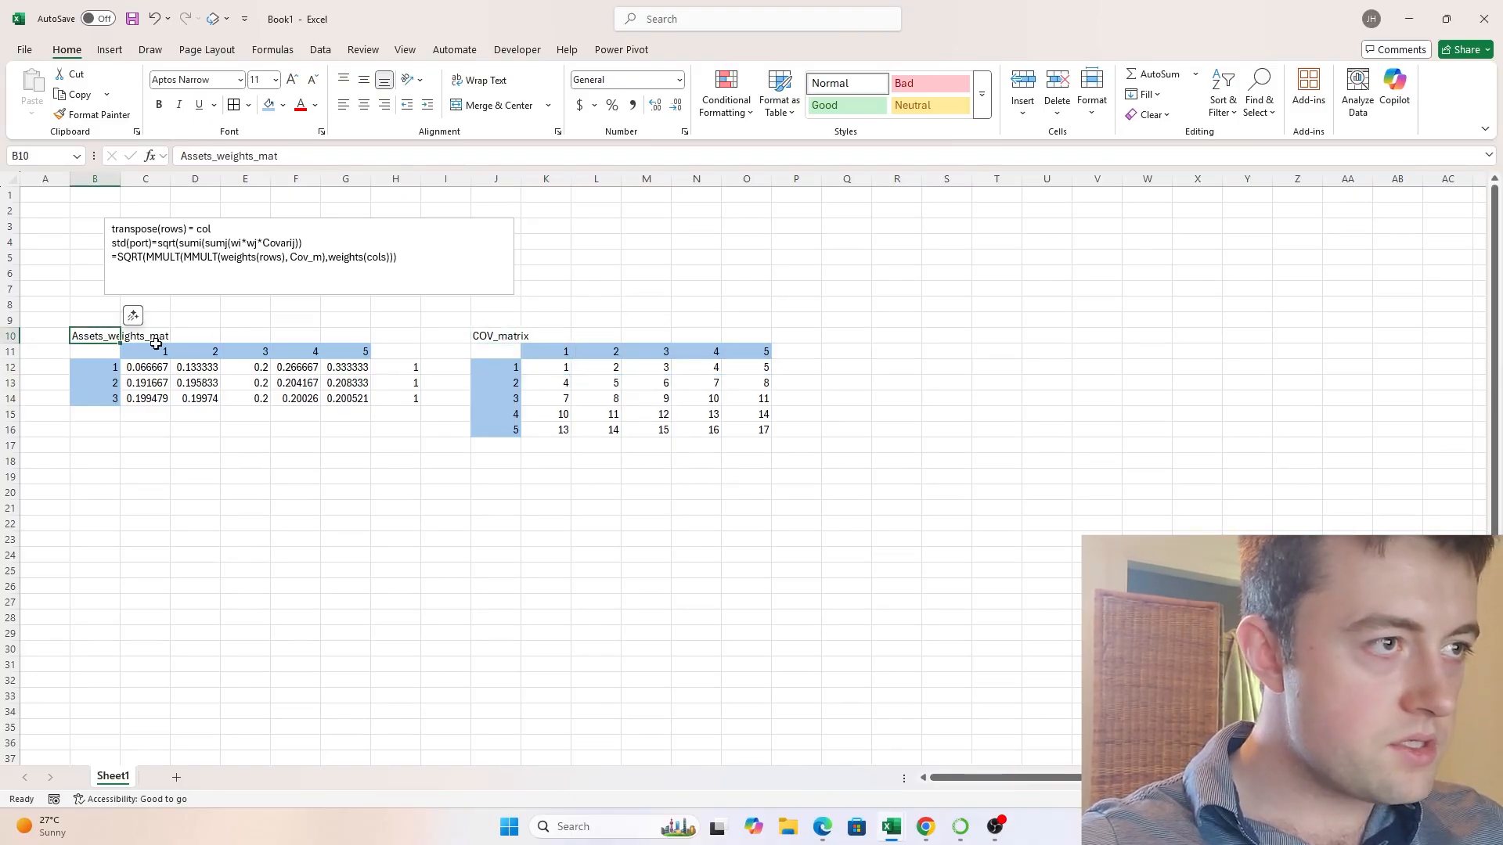
pyautogui.click(474, 337)
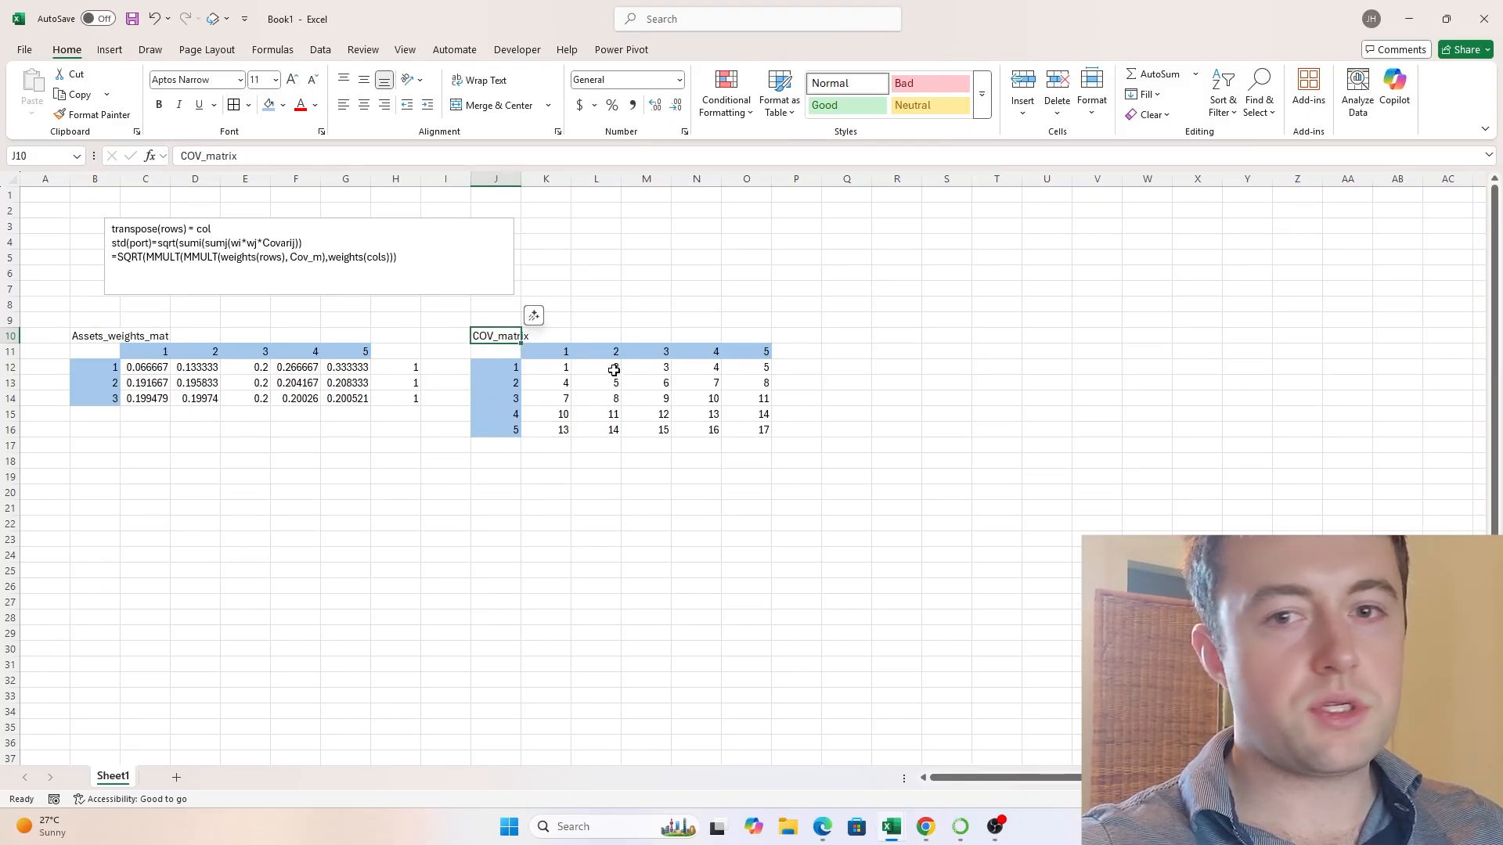
pyautogui.doubleClick(499, 335)
pyautogui.click(658, 337)
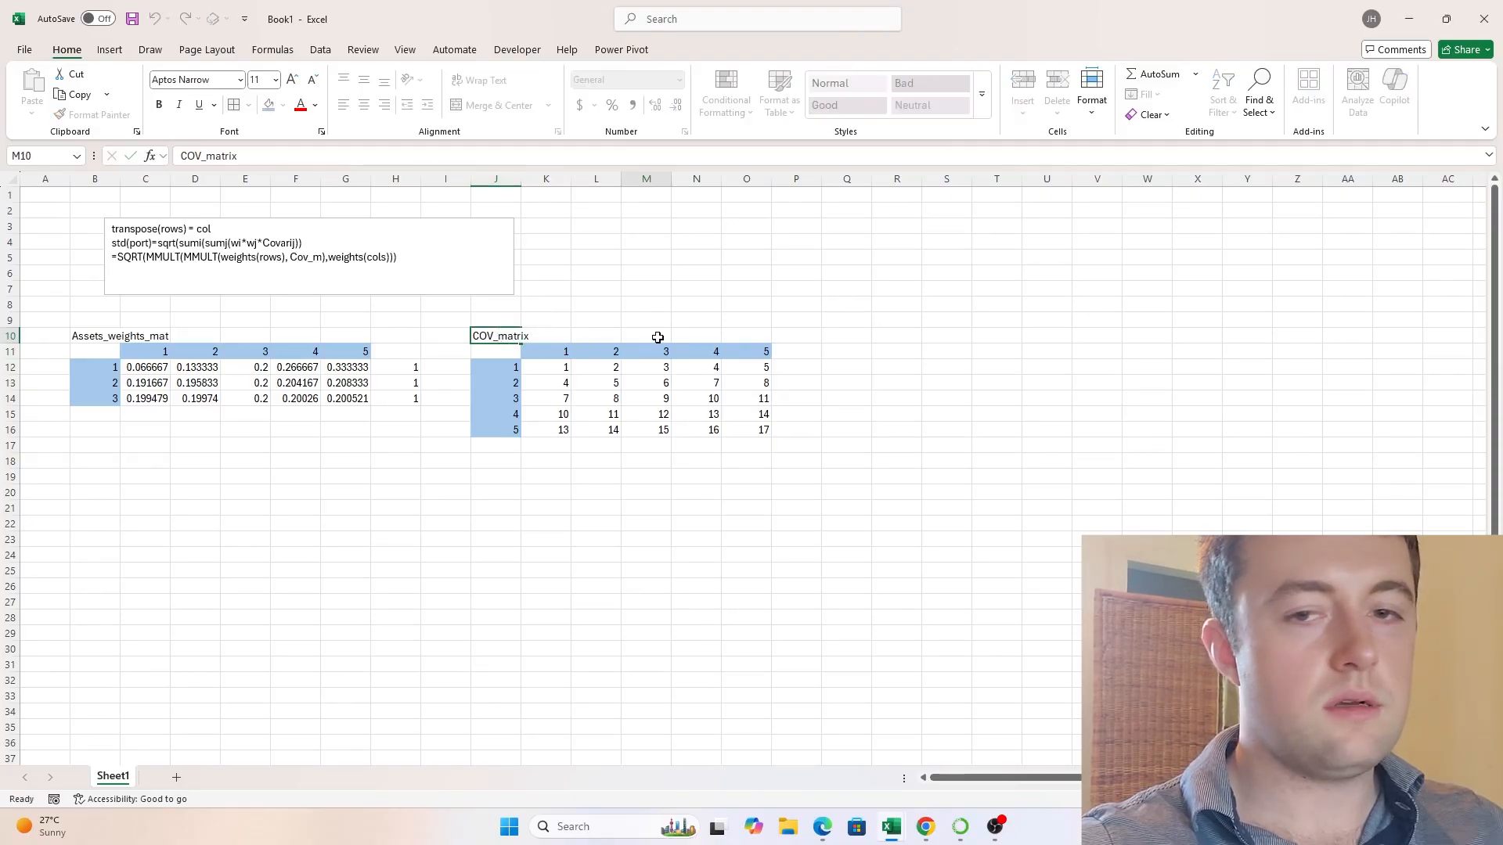
pyautogui.click(445, 476)
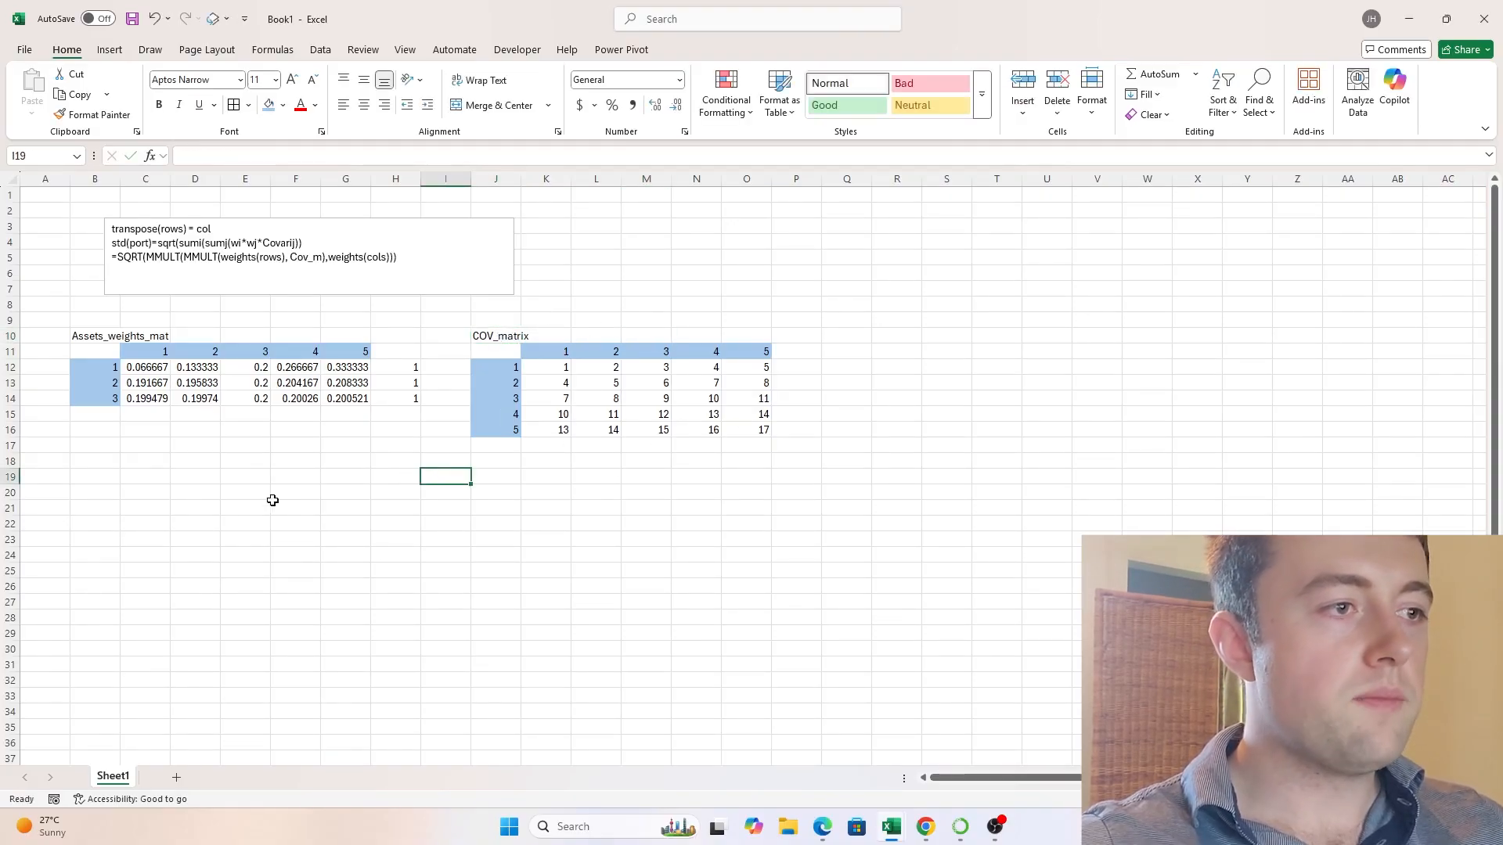
pyautogui.click(110, 478)
pyautogui.click(144, 476)
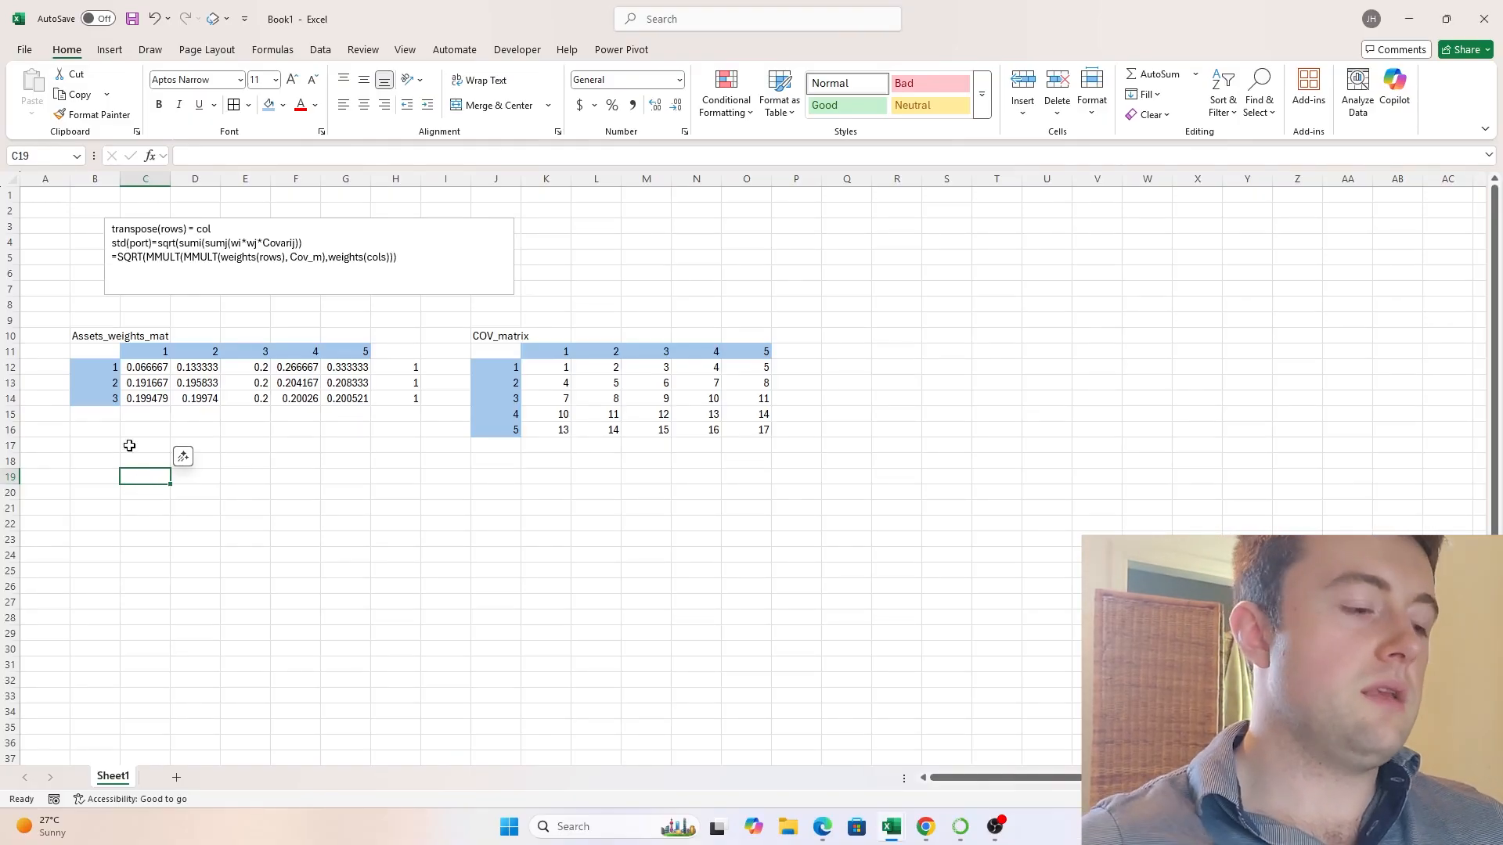
pyautogui.click(141, 367)
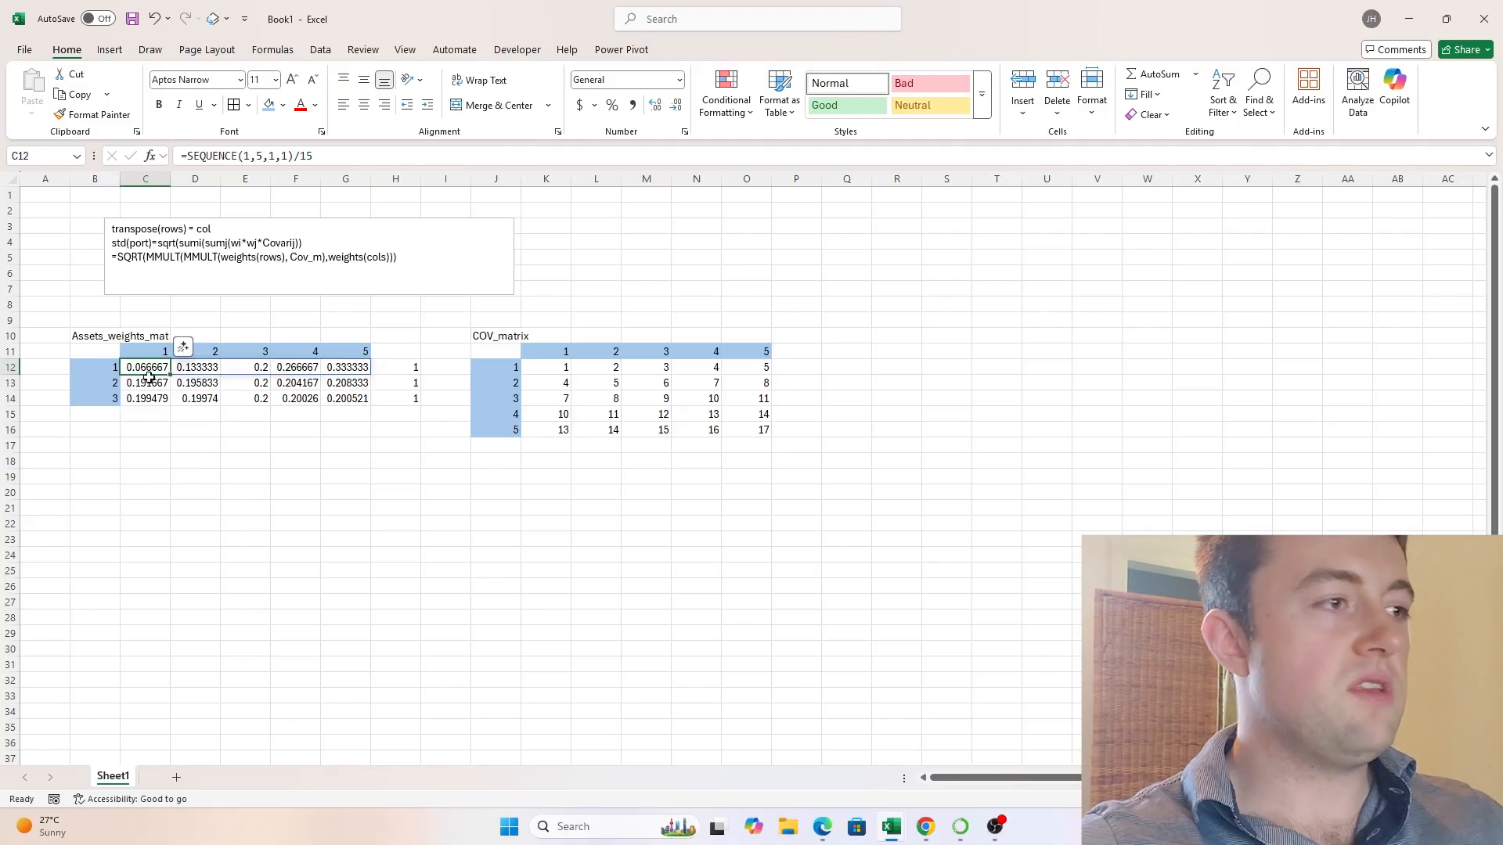
pyautogui.moveTo(146, 366); pyautogui.dragTo(348, 367)
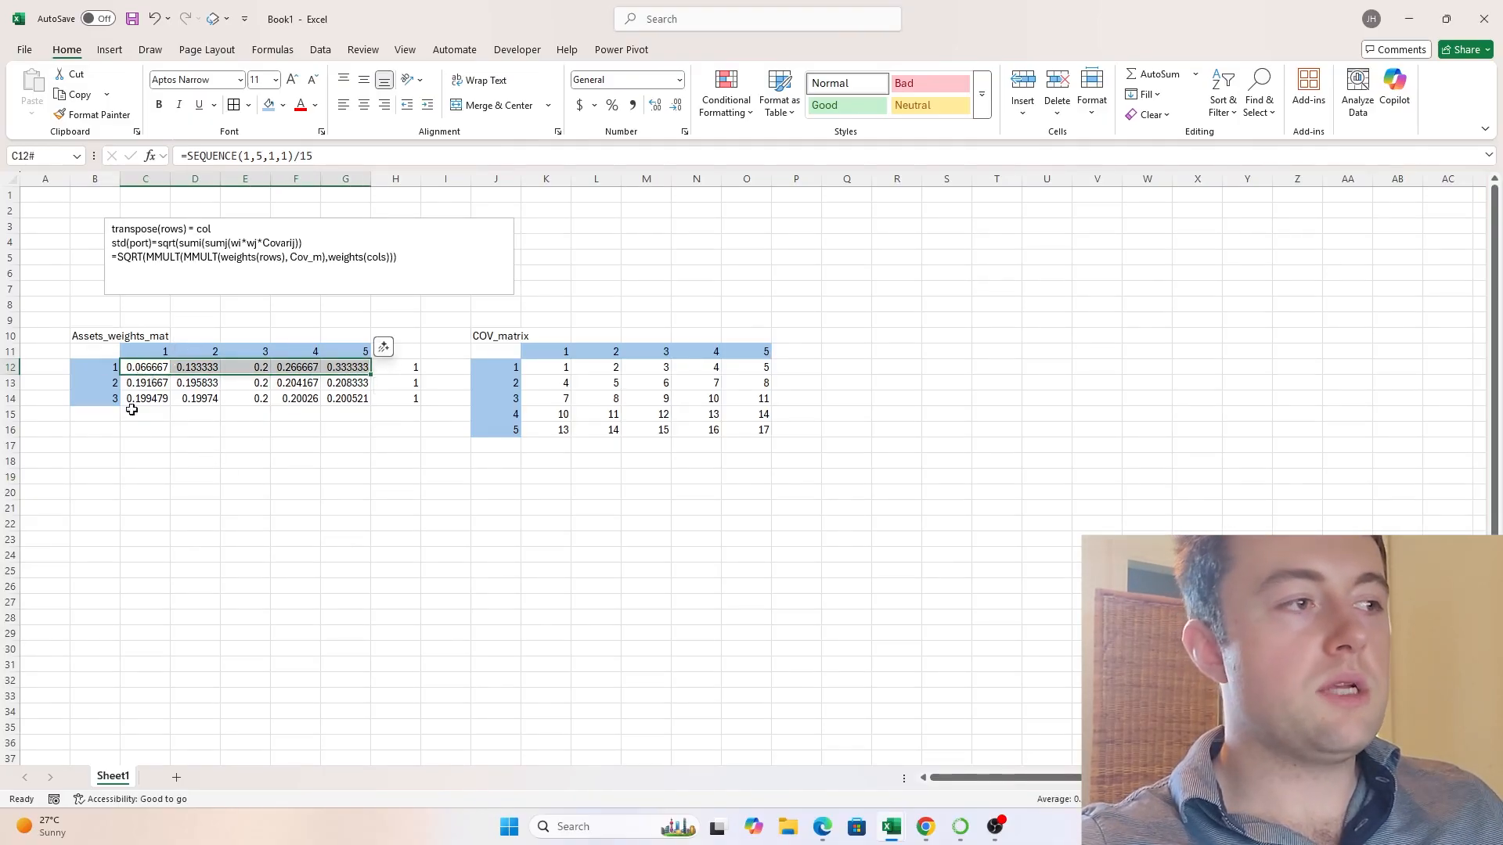
pyautogui.click(192, 336)
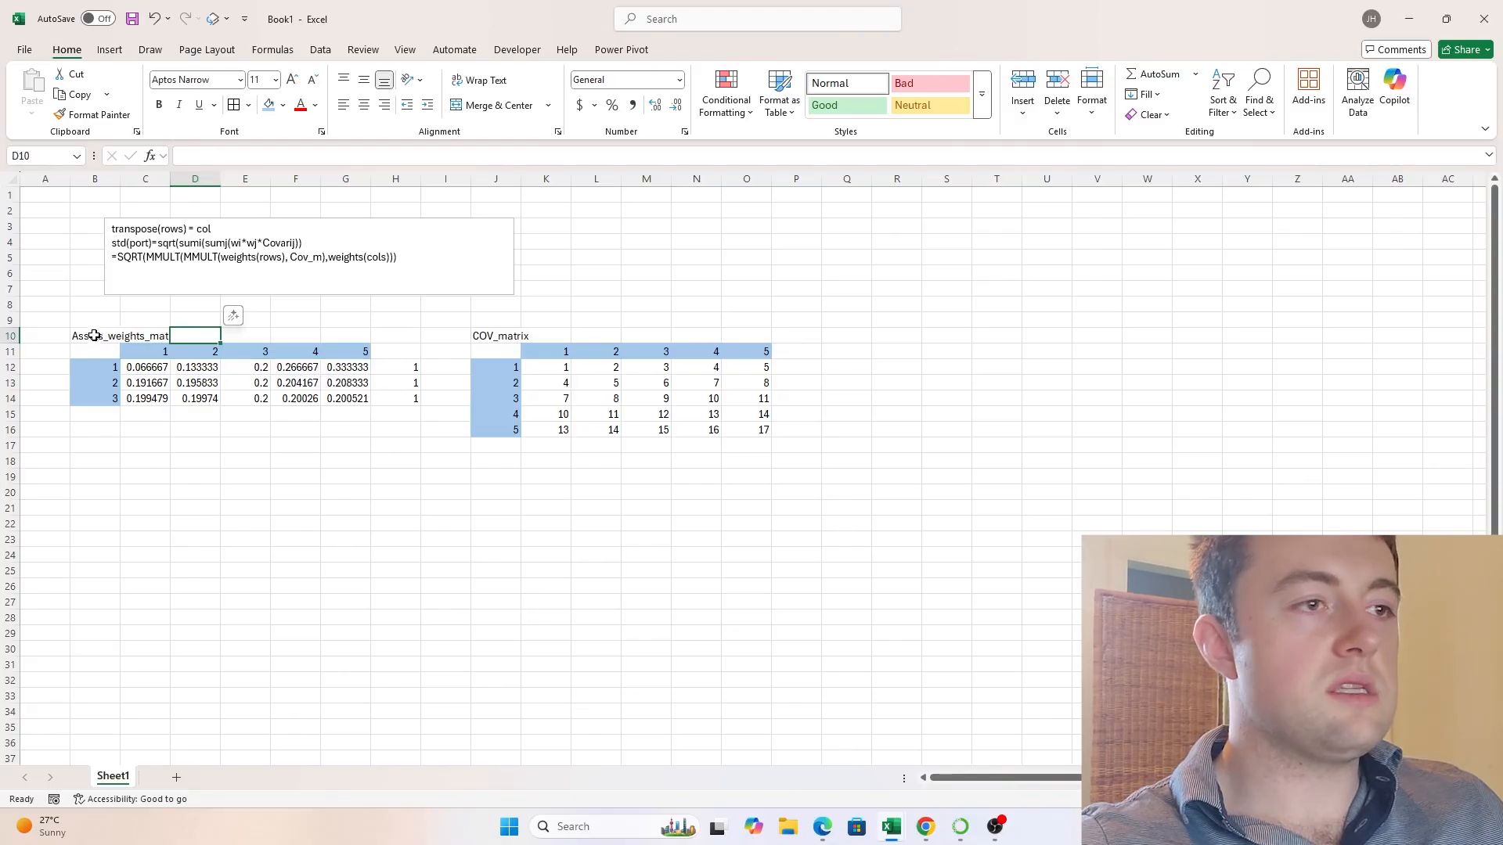
# - Examine the asset weights table, the covariance matrix and the individual weights of the first portfolio in row 12
pyautogui.moveTo(94, 336); pyautogui.dragTo(368, 415)
pyautogui.moveTo(484, 336); pyautogui.dragTo(779, 427)
pyautogui.click(173, 368)
pyautogui.keyDown('ctrl'); pyautogui.click(148, 367); pyautogui.keyUp('ctrl')
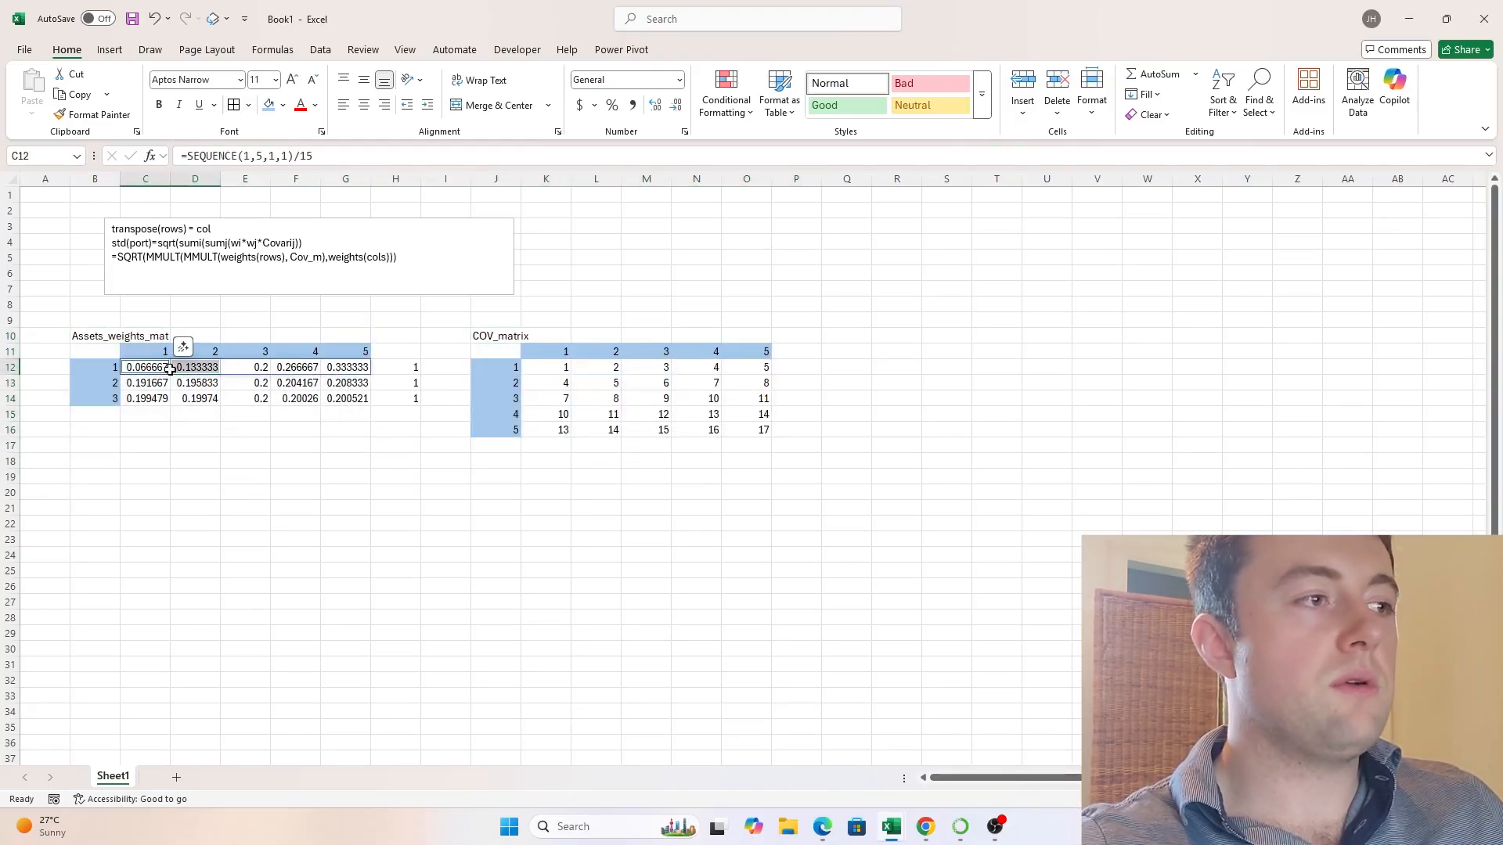
pyautogui.click(159, 368)
pyautogui.keyDown('ctrl'); pyautogui.click(203, 367); pyautogui.keyUp('ctrl')
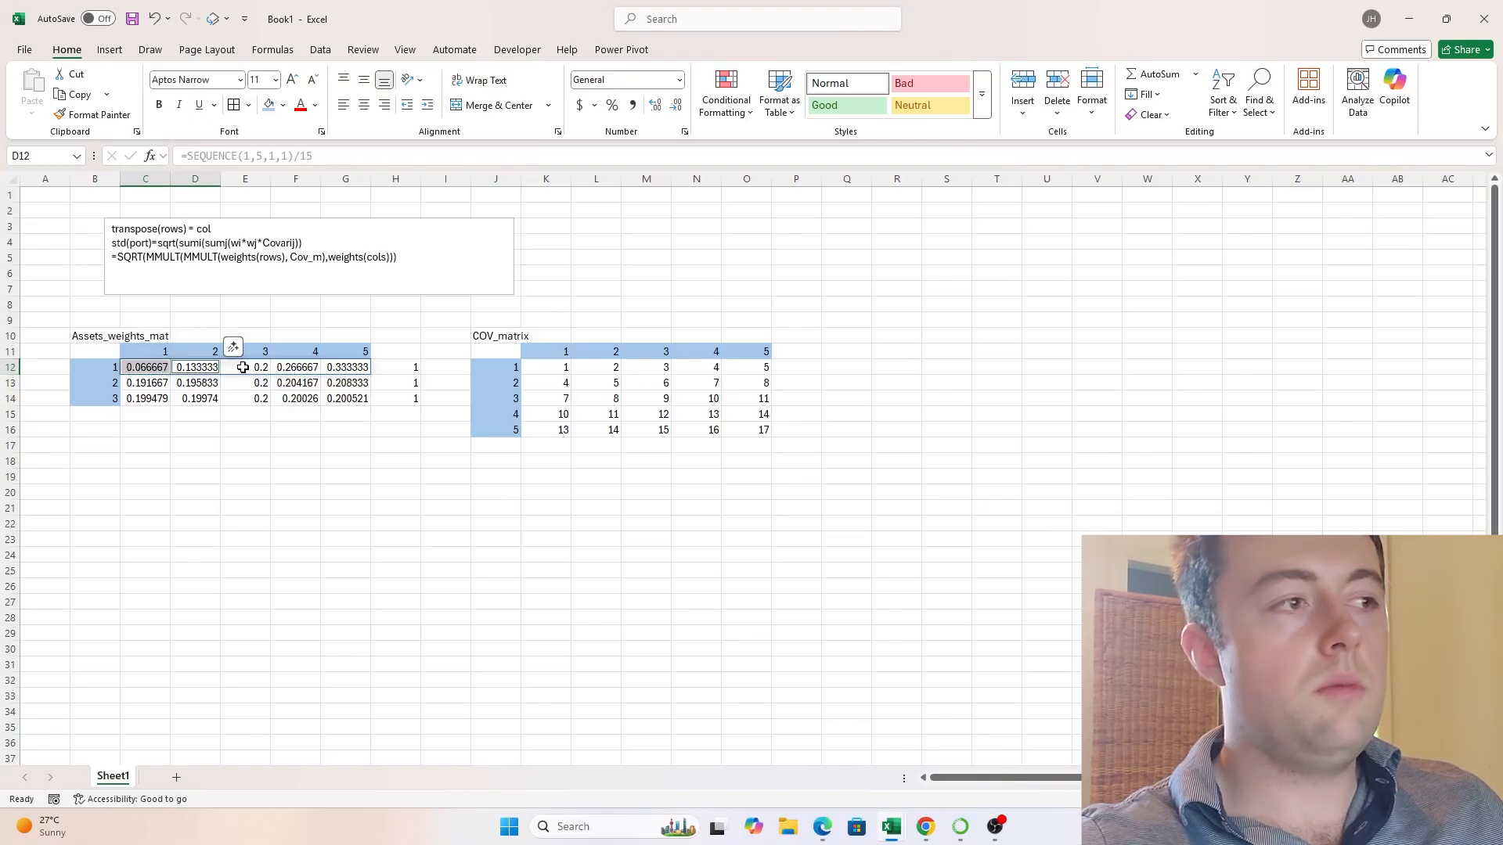
pyautogui.keyDown('ctrl'); pyautogui.click(242, 367); pyautogui.keyUp('ctrl')
pyautogui.keyDown('ctrl'); pyautogui.click(298, 367); pyautogui.keyUp('ctrl')
# - Trace how each weight in C12:G12 pairs with the corresponding entry of the covariance matrix's first column, K12:K16
pyautogui.click(152, 367)
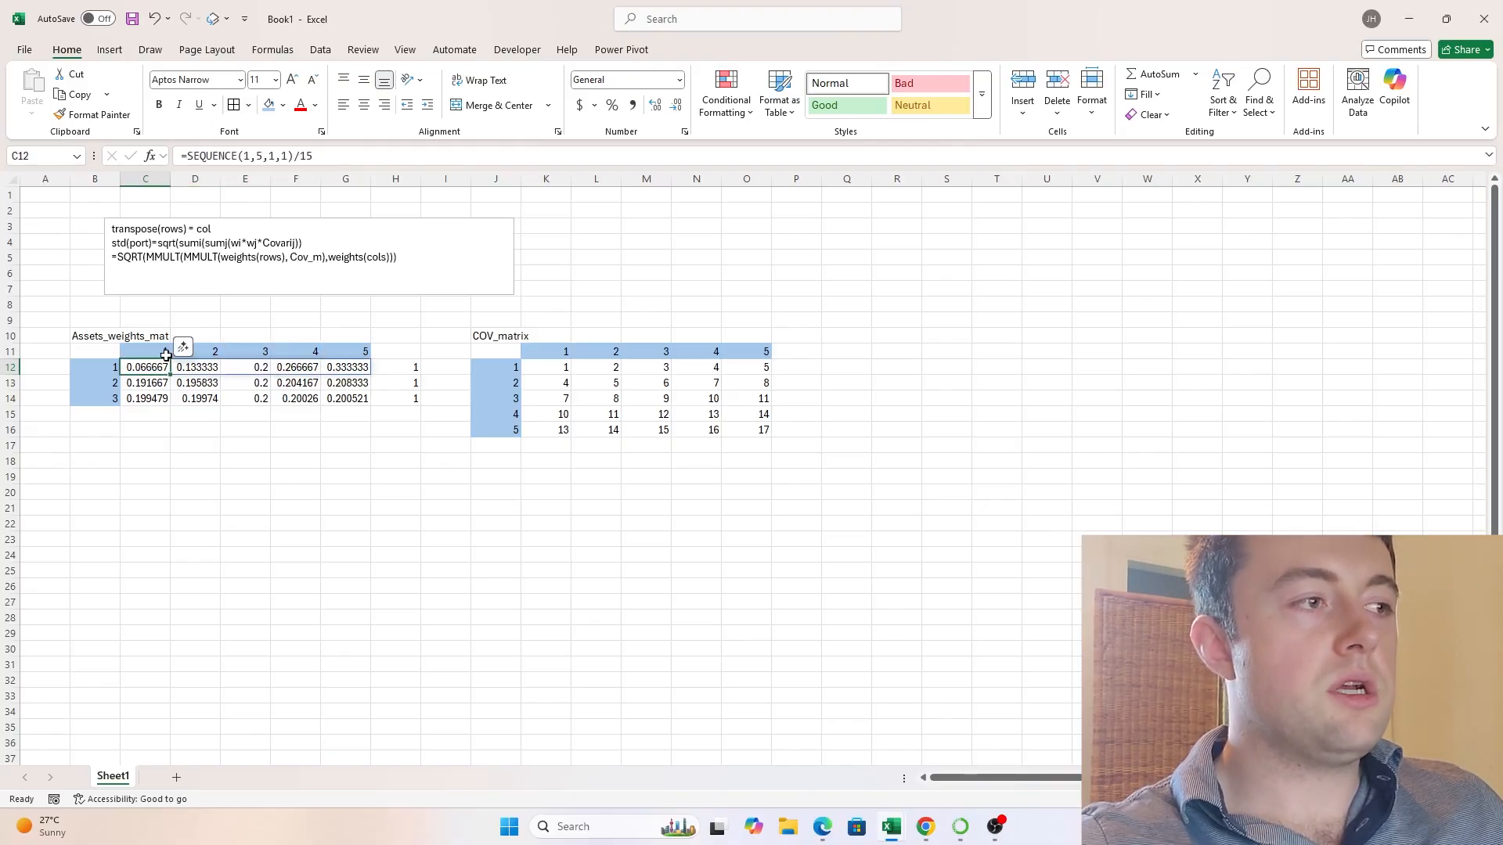
pyautogui.keyDown('ctrl'); pyautogui.click(562, 366); pyautogui.keyUp('ctrl')
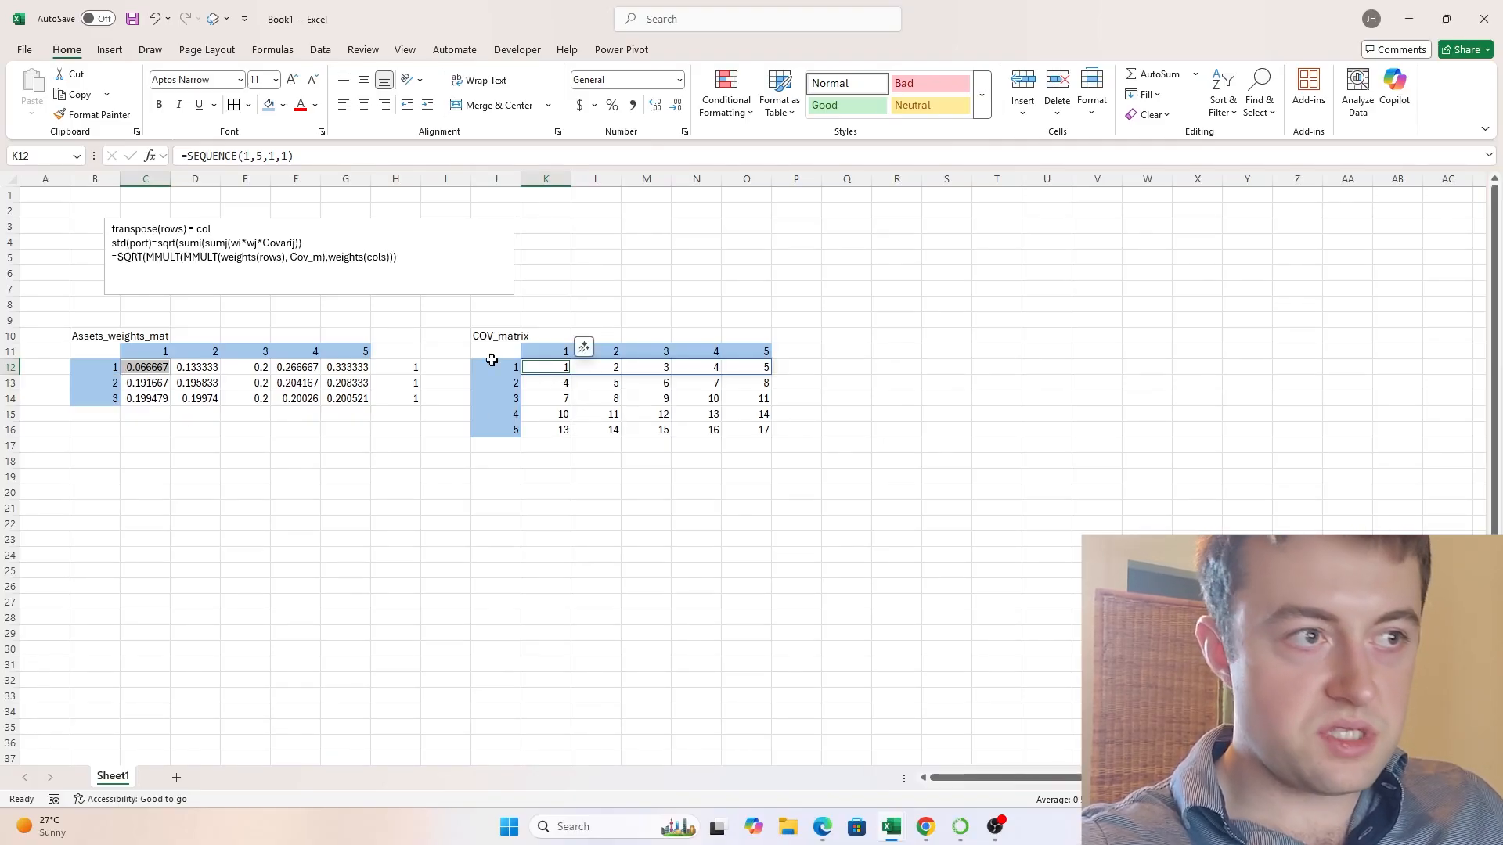
pyautogui.click(201, 369)
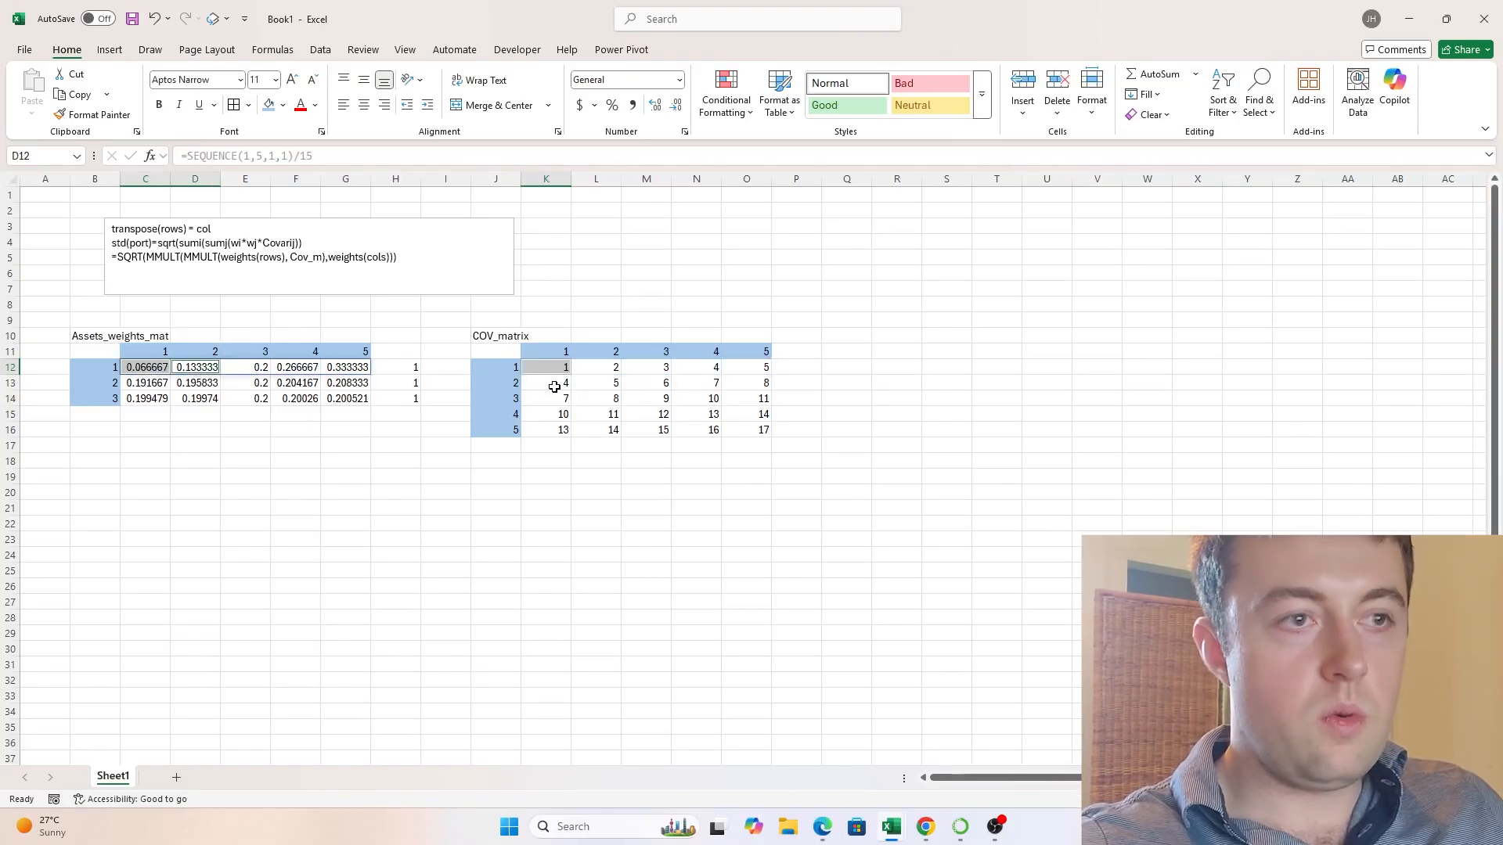
pyautogui.click(557, 385)
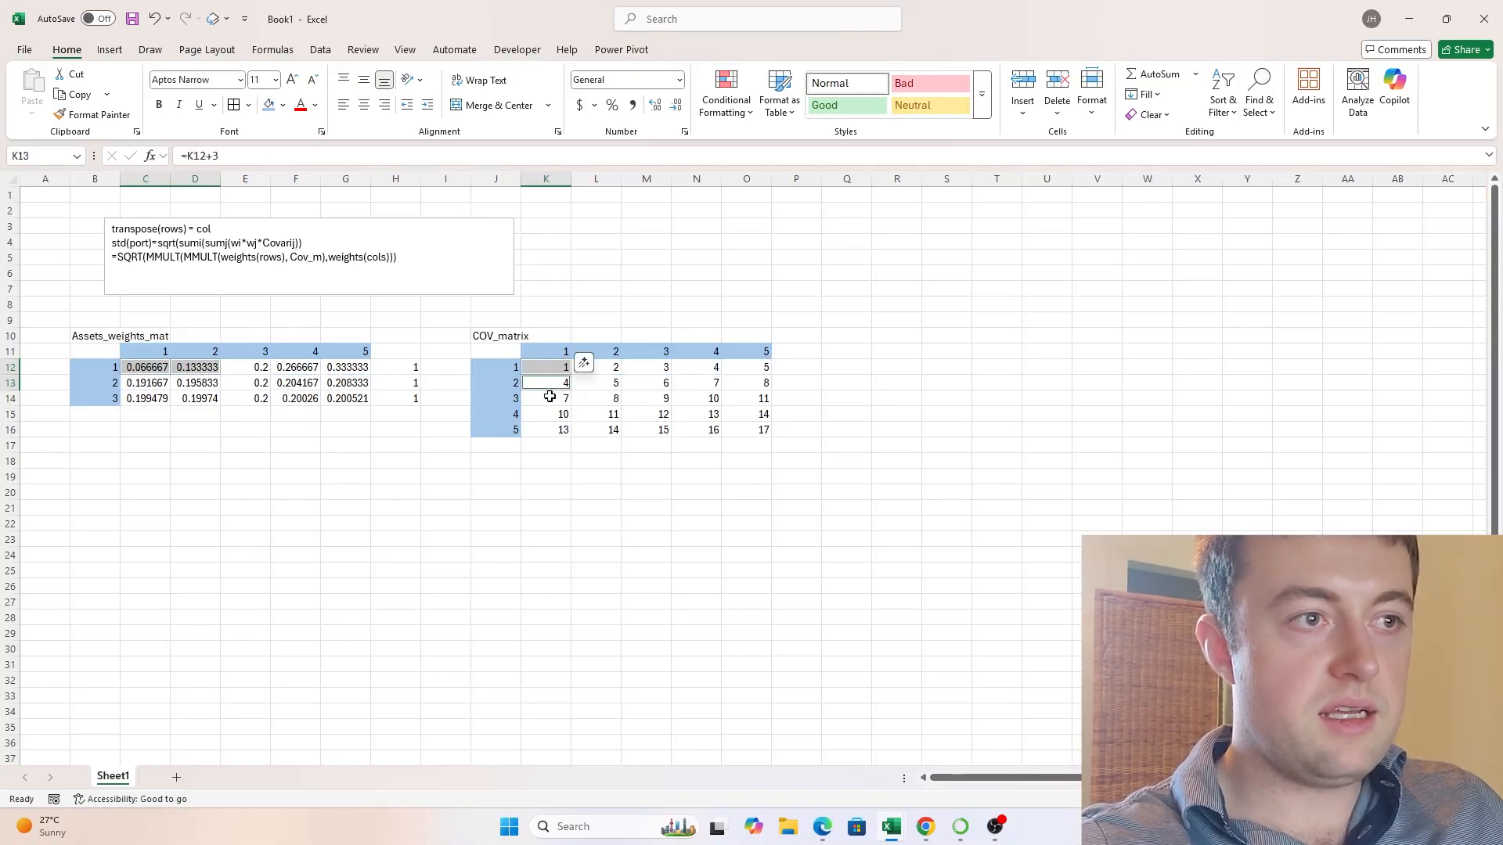
pyautogui.keyDown('ctrl'); pyautogui.click(242, 370); pyautogui.keyUp('ctrl')
pyautogui.keyDown('ctrl'); pyautogui.click(540, 400); pyautogui.keyUp('ctrl')
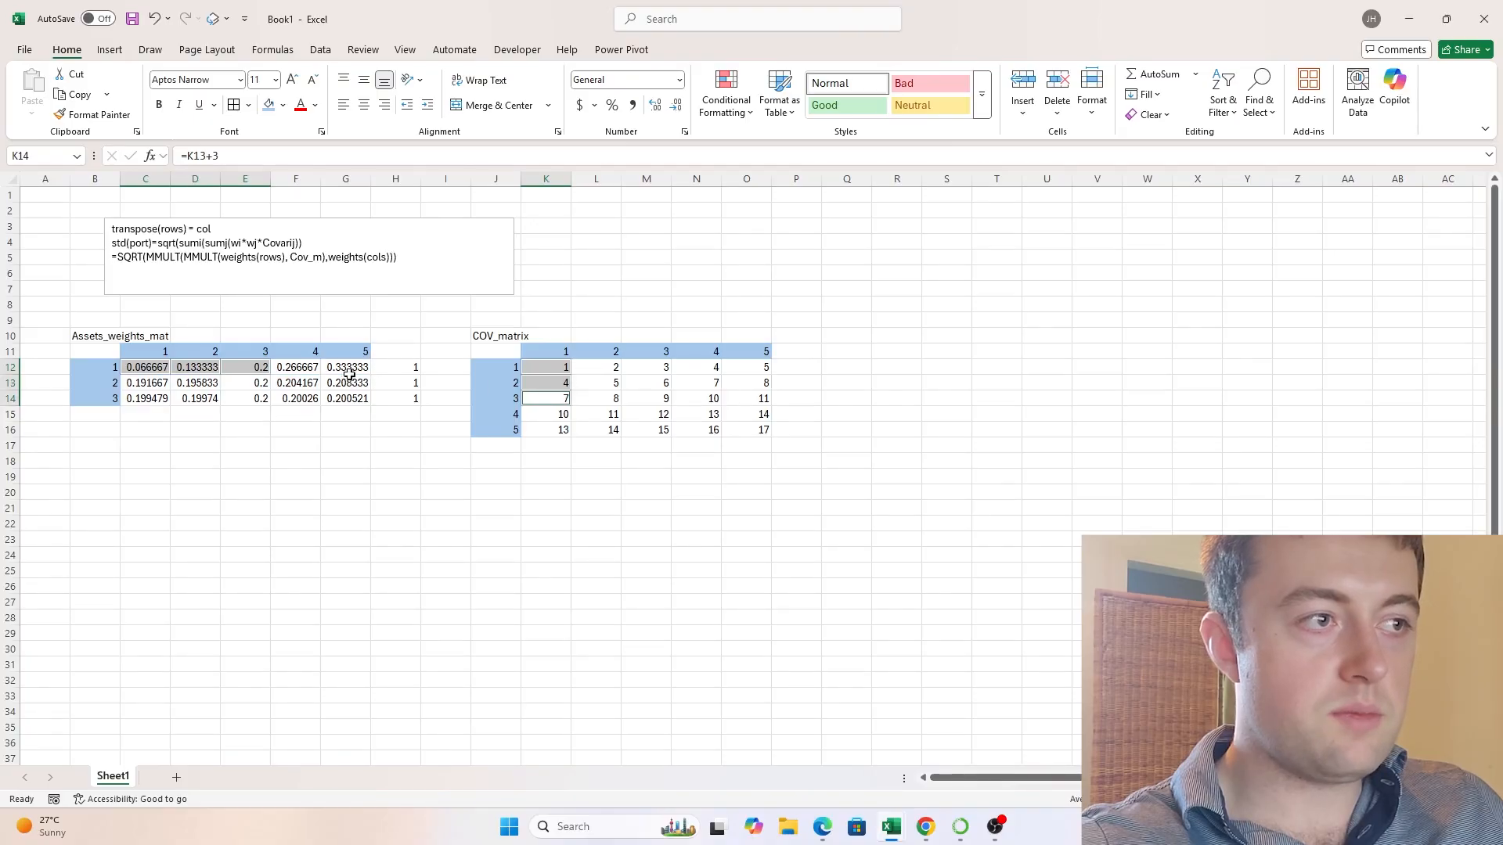
pyautogui.keyDown('ctrl'); pyautogui.click(307, 368); pyautogui.keyUp('ctrl')
pyautogui.keyDown('ctrl'); pyautogui.click(560, 416); pyautogui.keyUp('ctrl')
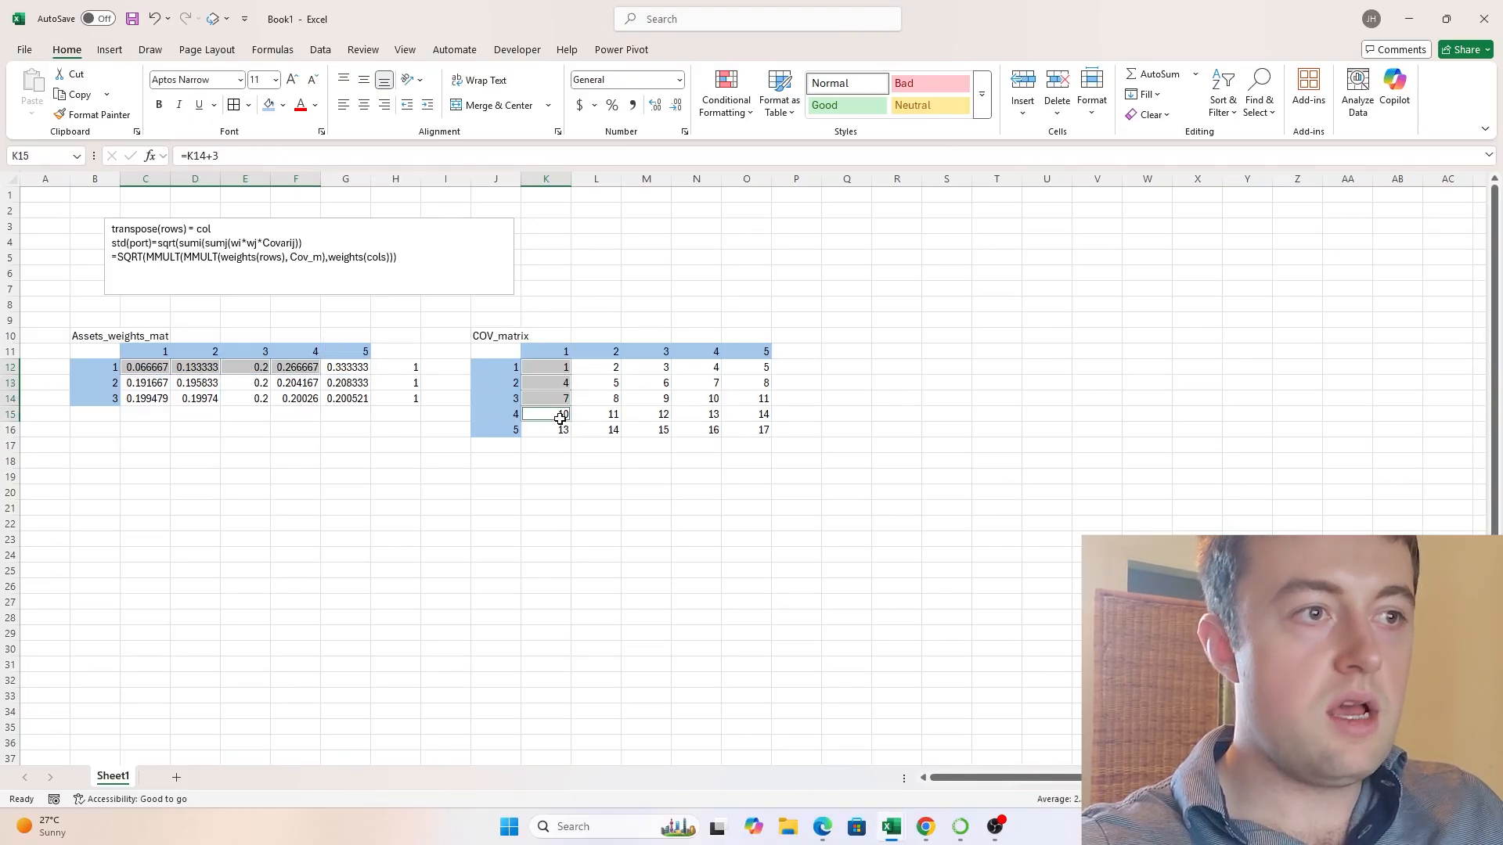
pyautogui.keyDown('ctrl'); pyautogui.click(354, 372); pyautogui.keyUp('ctrl')
pyautogui.keyDown('ctrl'); pyautogui.click(555, 428); pyautogui.keyUp('ctrl')
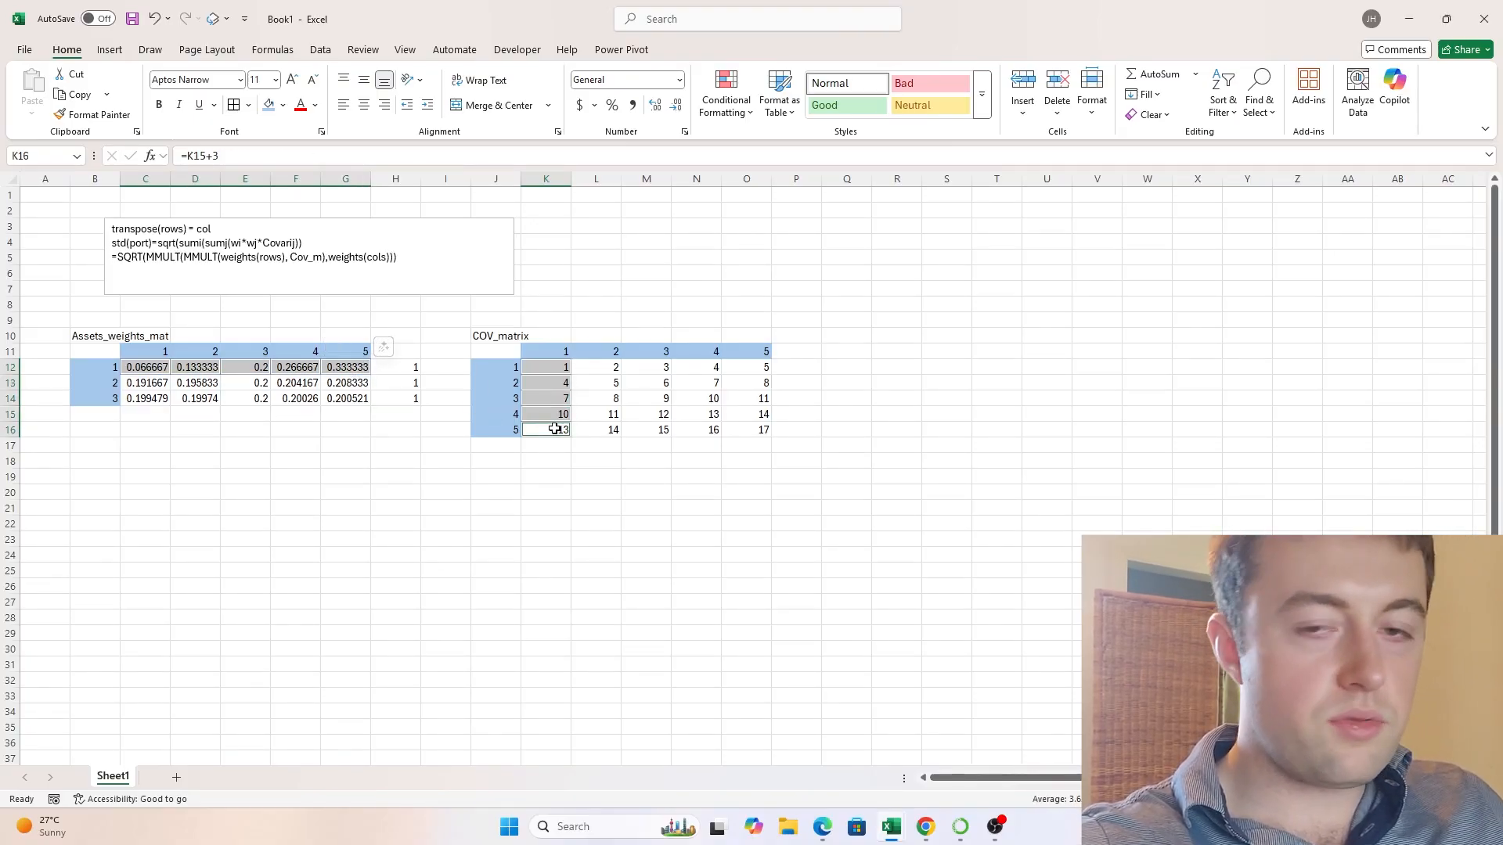
pyautogui.click(571, 473)
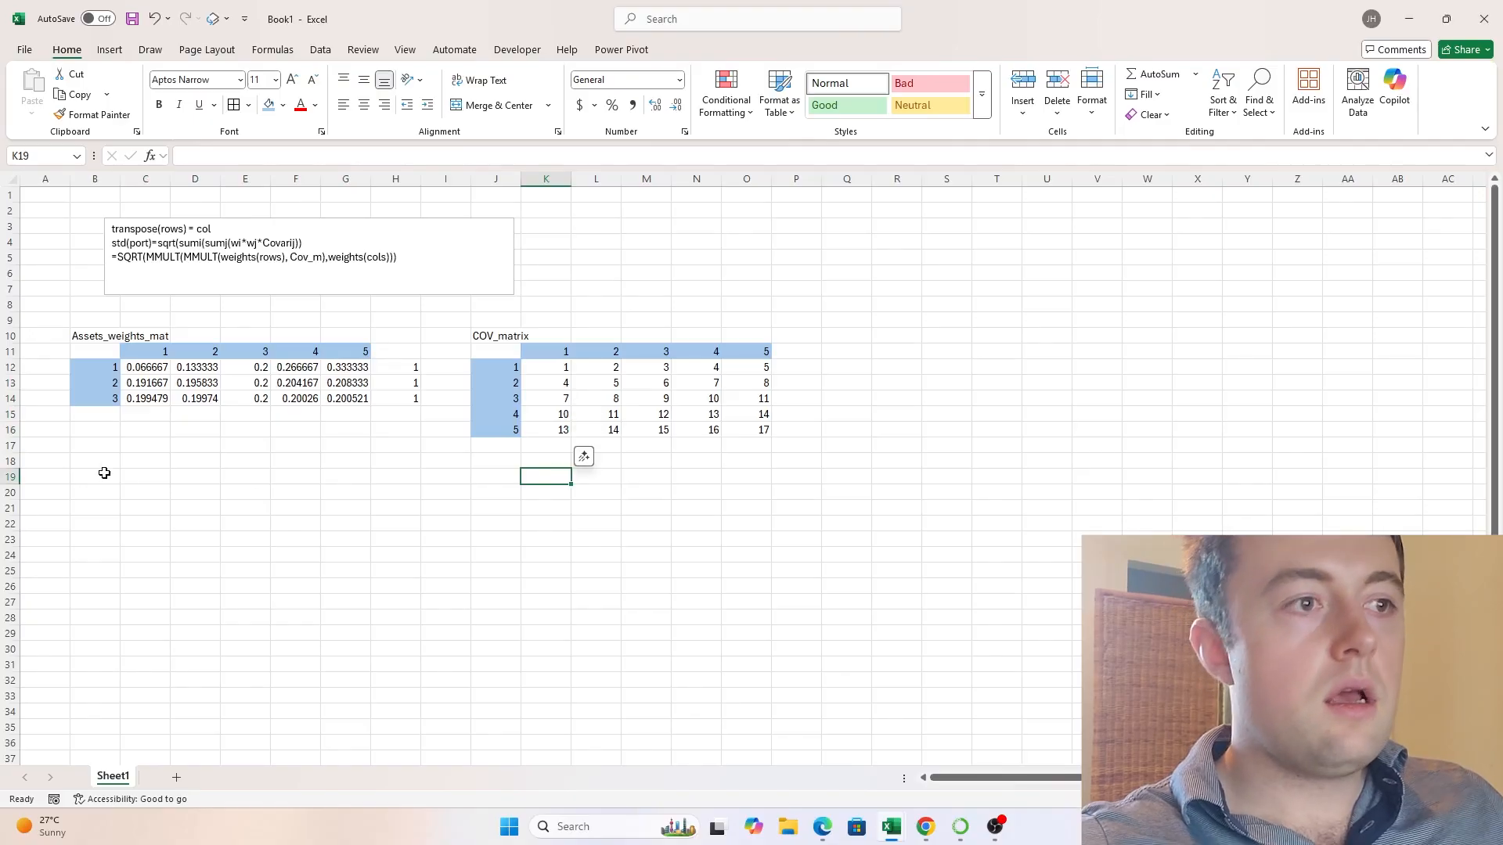
# - Start a manual row-by-column product in C18 with the first two terms, =C12*K12+D12*K13
pyautogui.click(165, 457)
pyautogui.write('=')
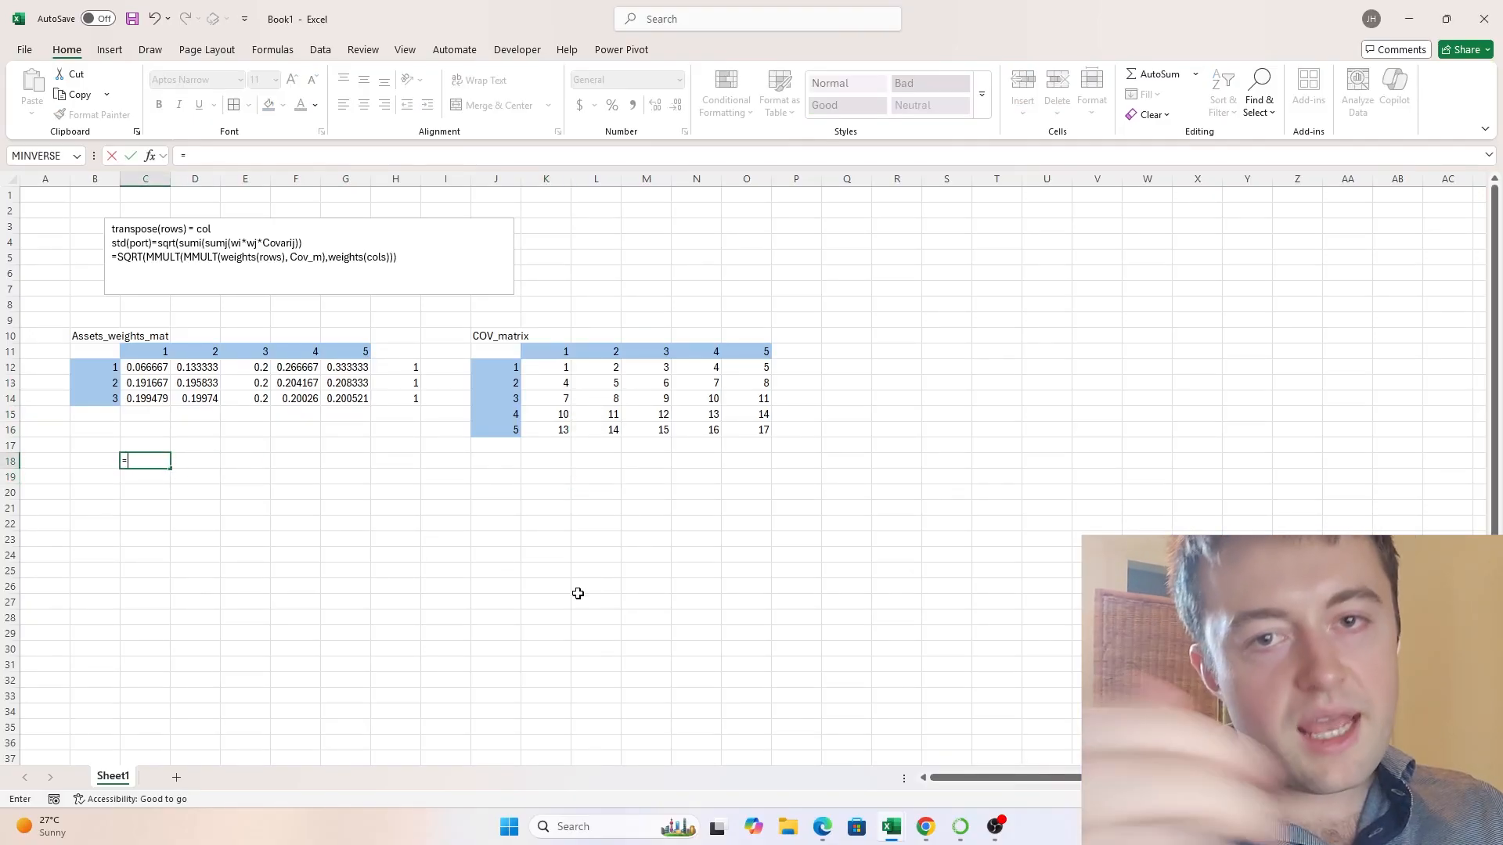
pyautogui.press('BackSpace')
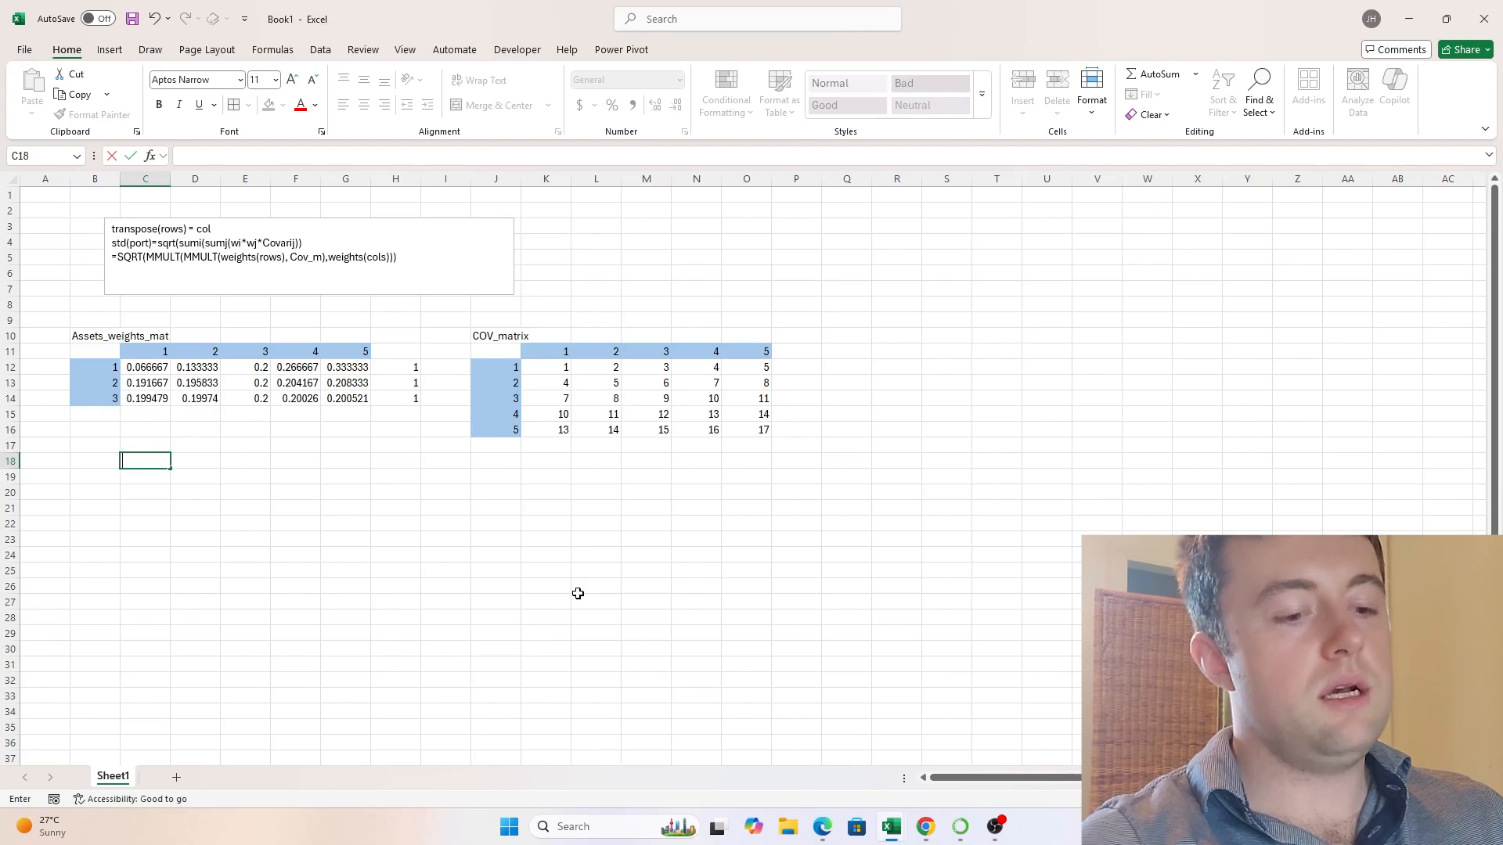
pyautogui.write('=')
pyautogui.click(155, 367)
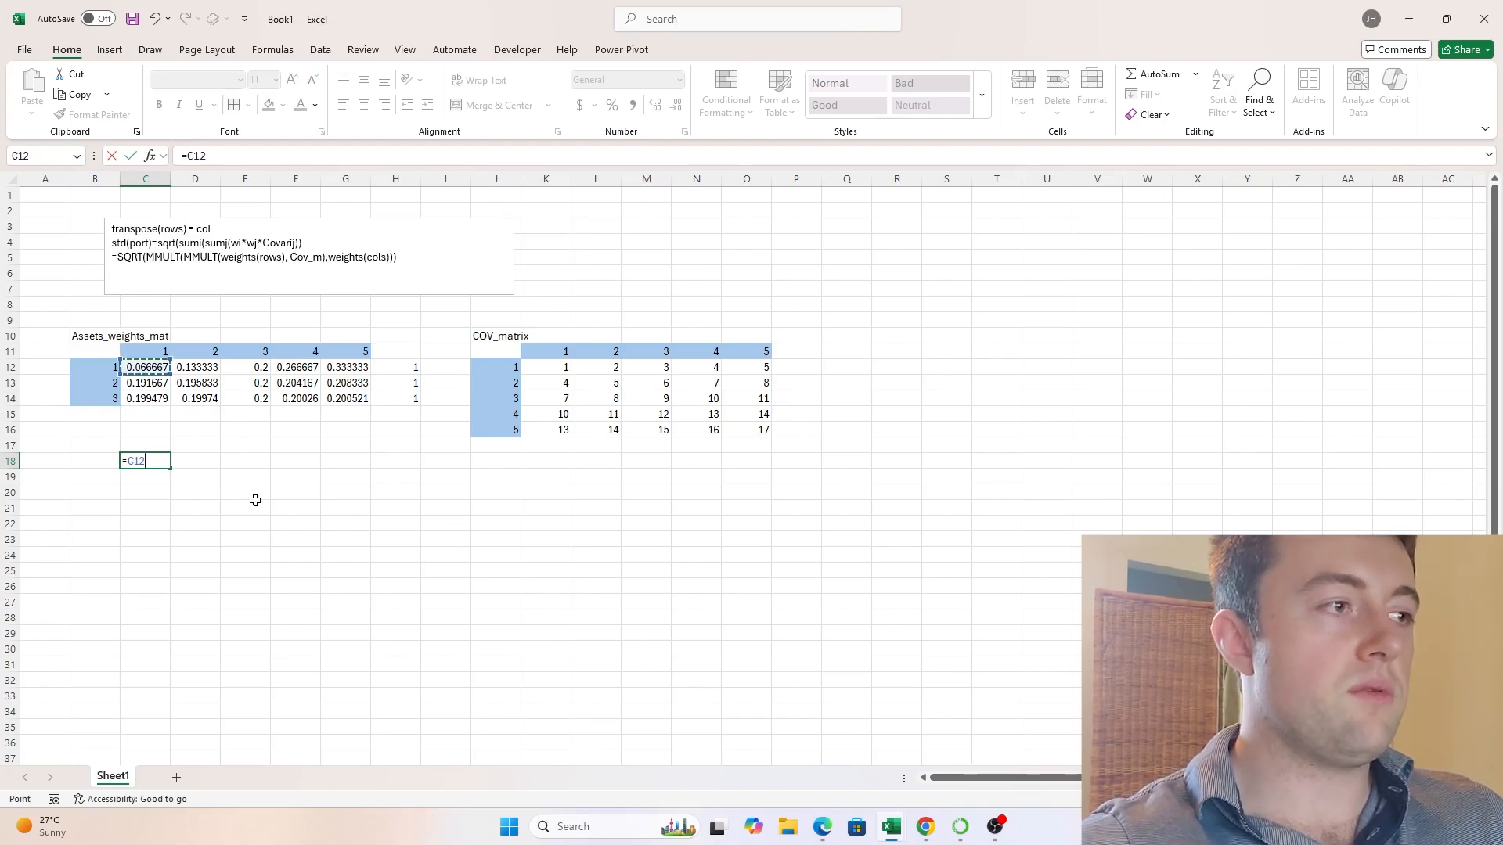
pyautogui.write('*')
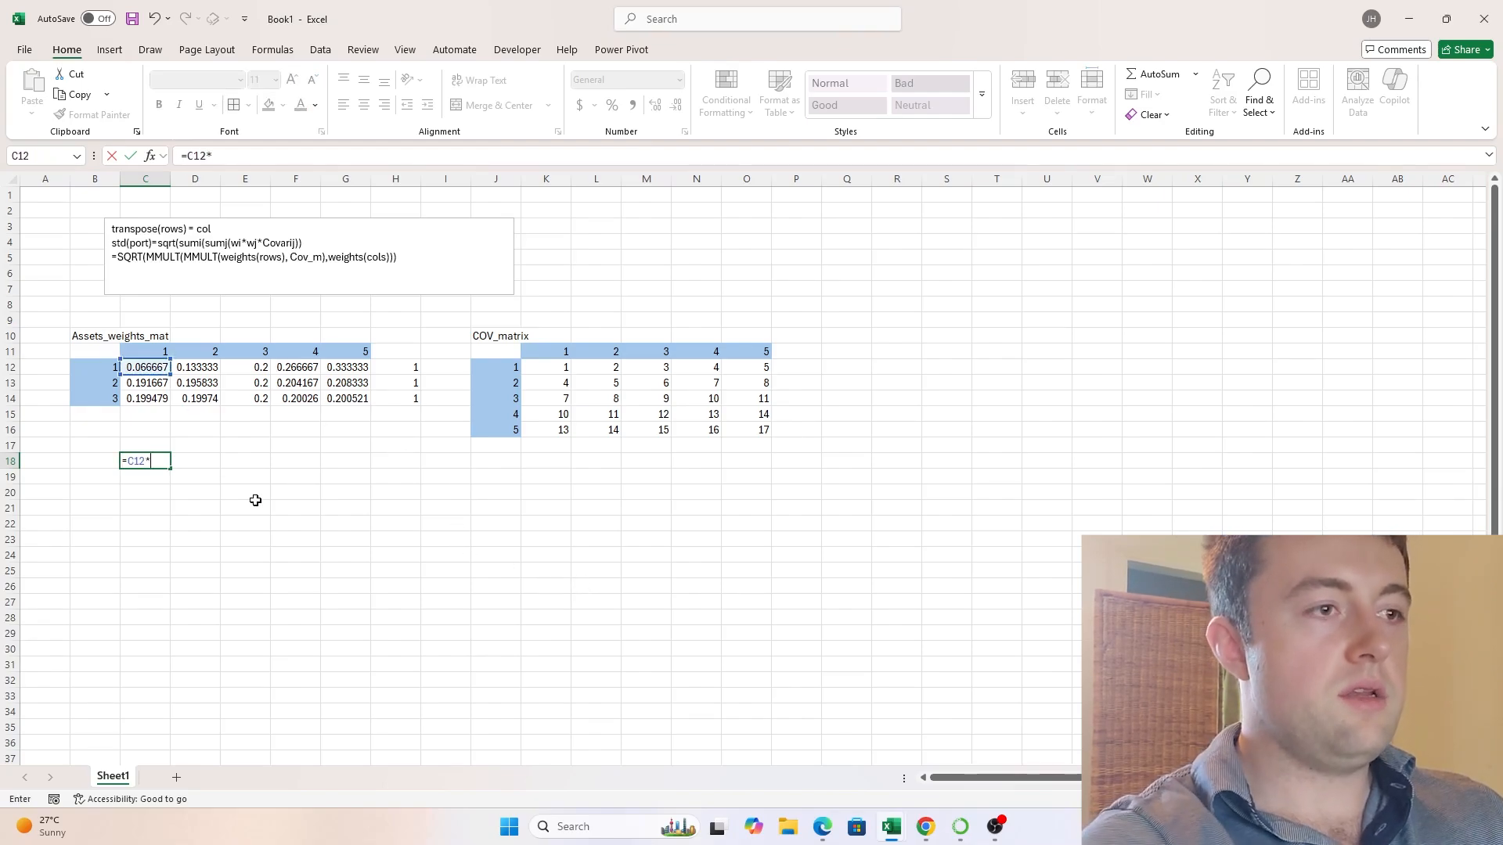
pyautogui.click(544, 366)
pyautogui.write('+')
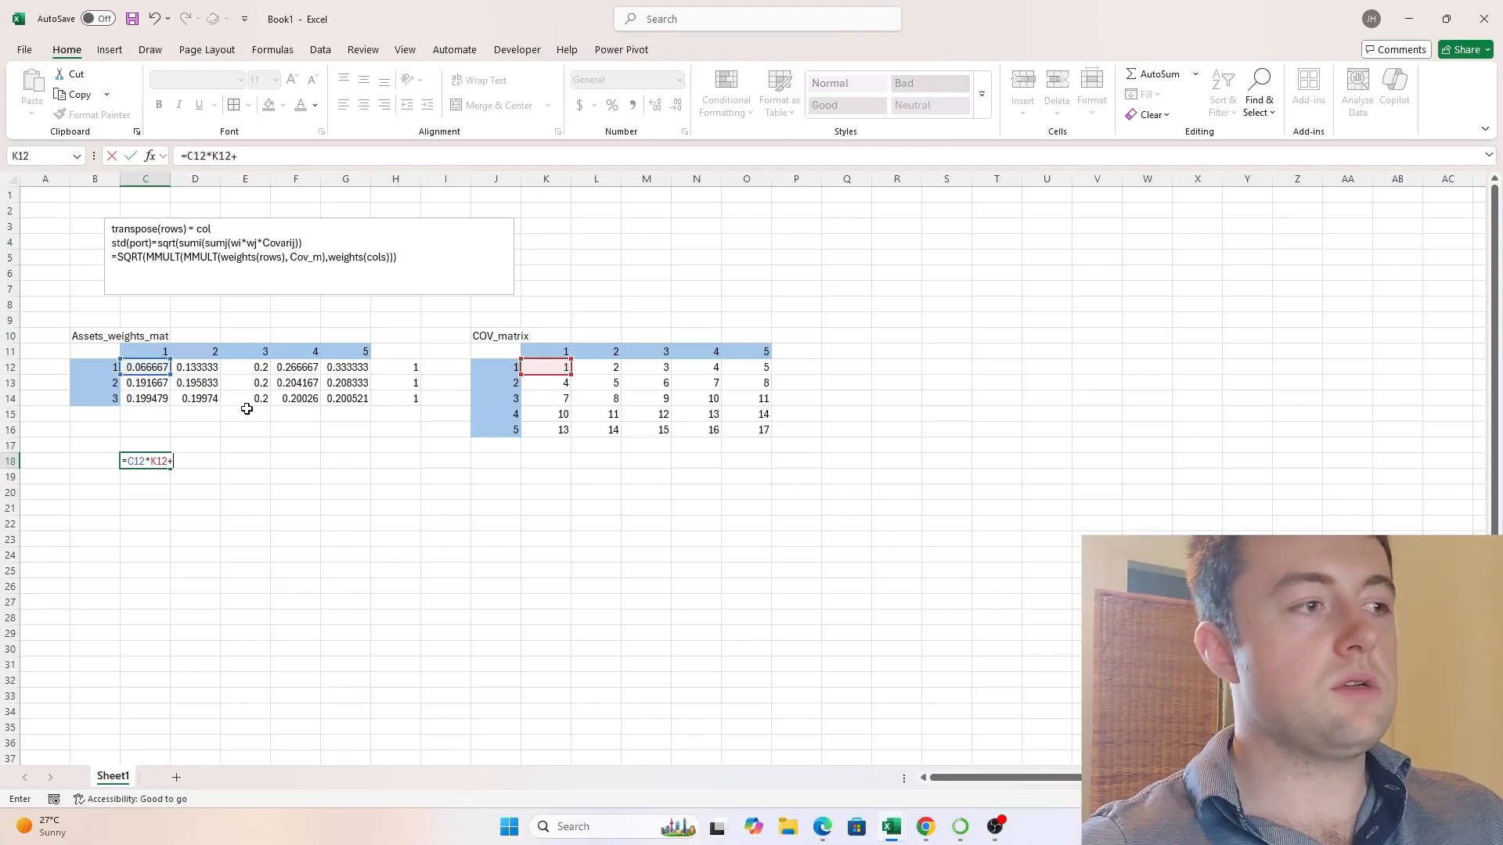
pyautogui.click(213, 369)
pyautogui.write('*')
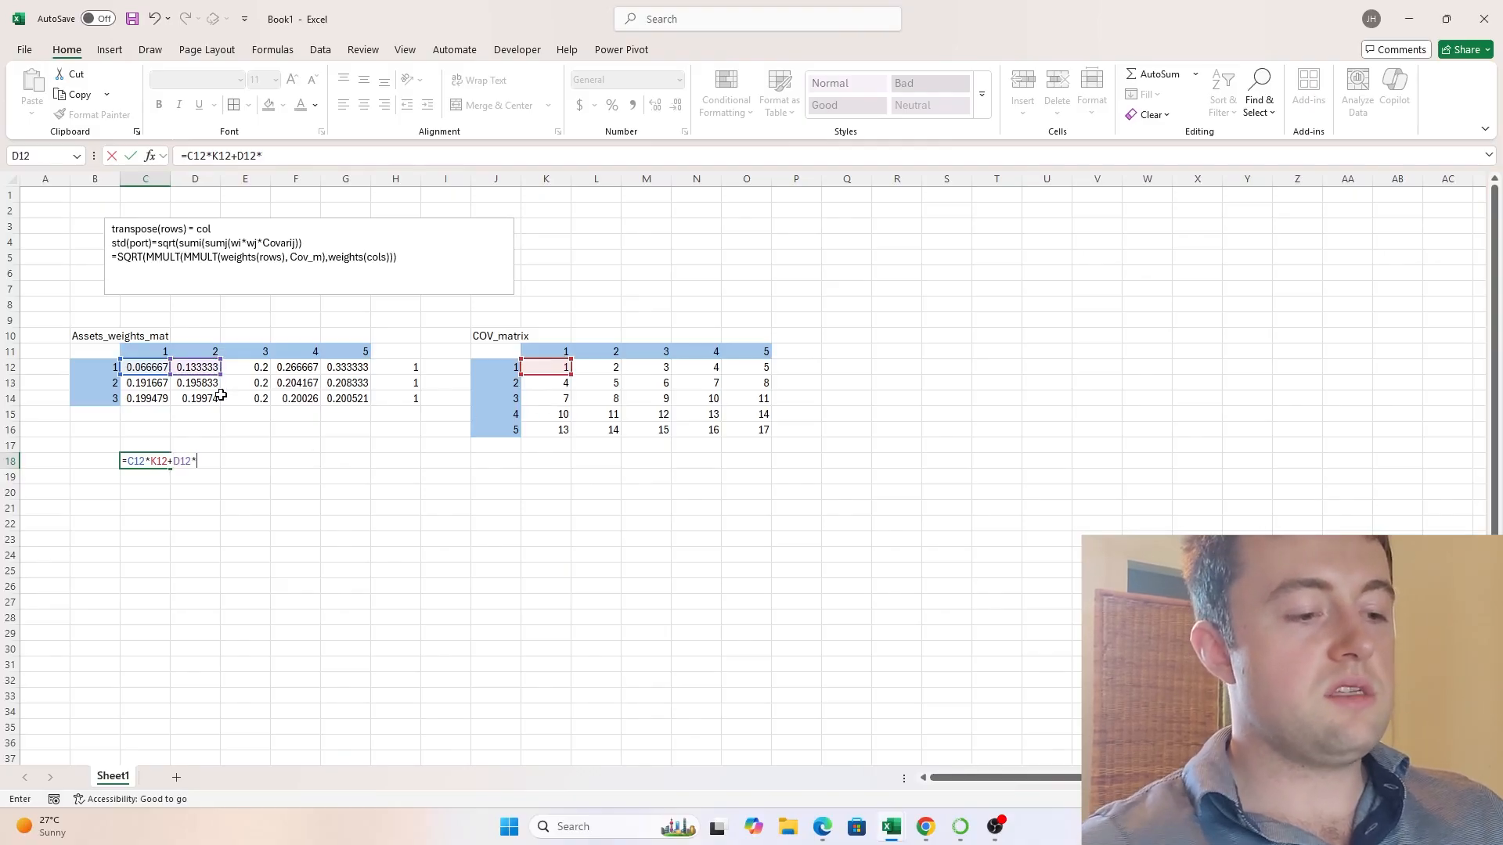
pyautogui.click(554, 384)
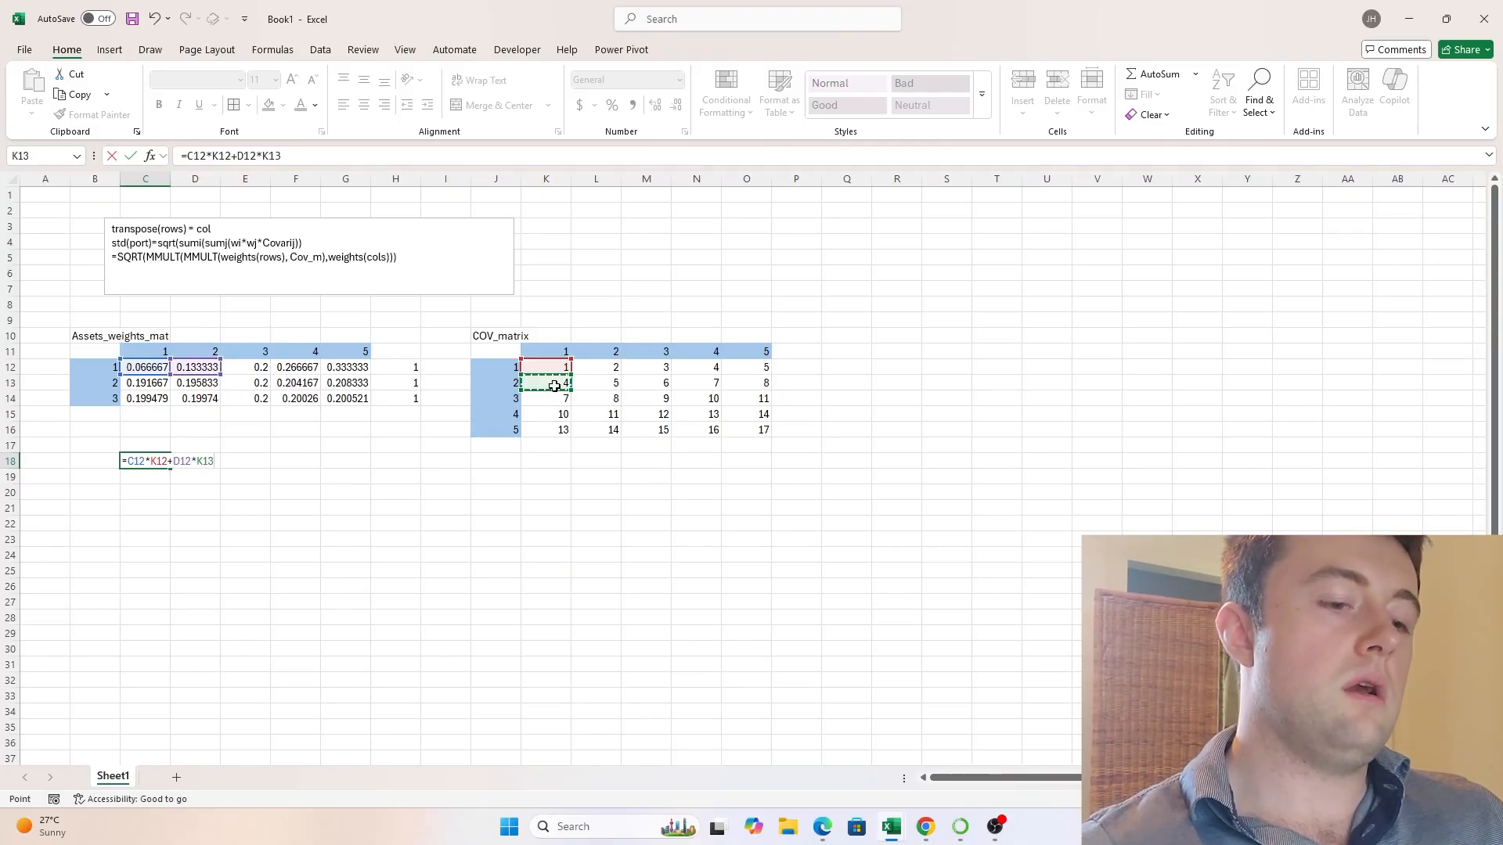
# - Complete the C18 formula by adding the terms +E12*K14+F12*K15+G12*K16
pyautogui.write('+')
pyautogui.click(245, 367)
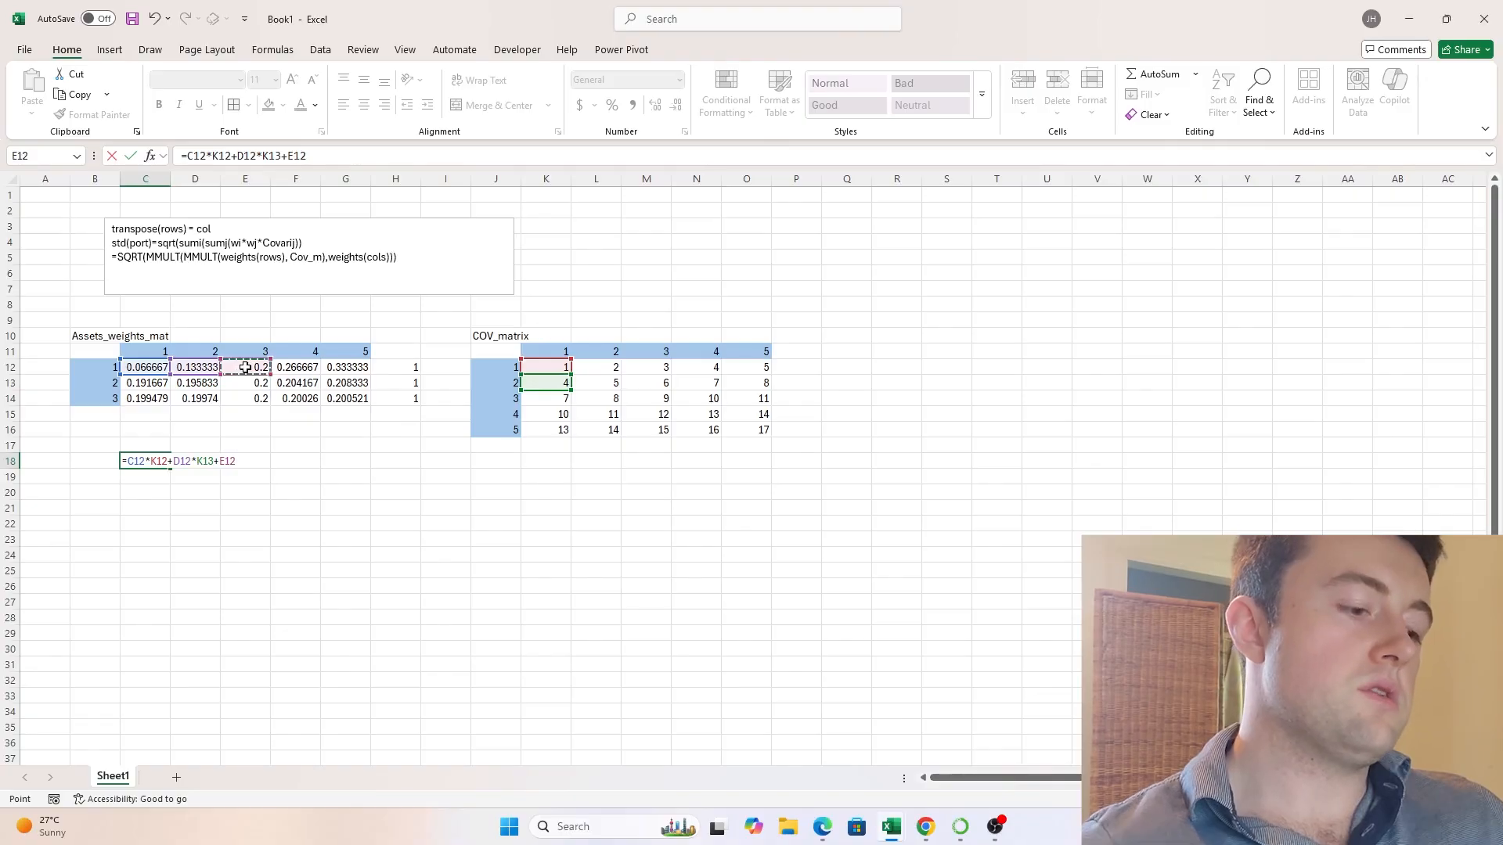
pyautogui.write('*')
pyautogui.click(540, 400)
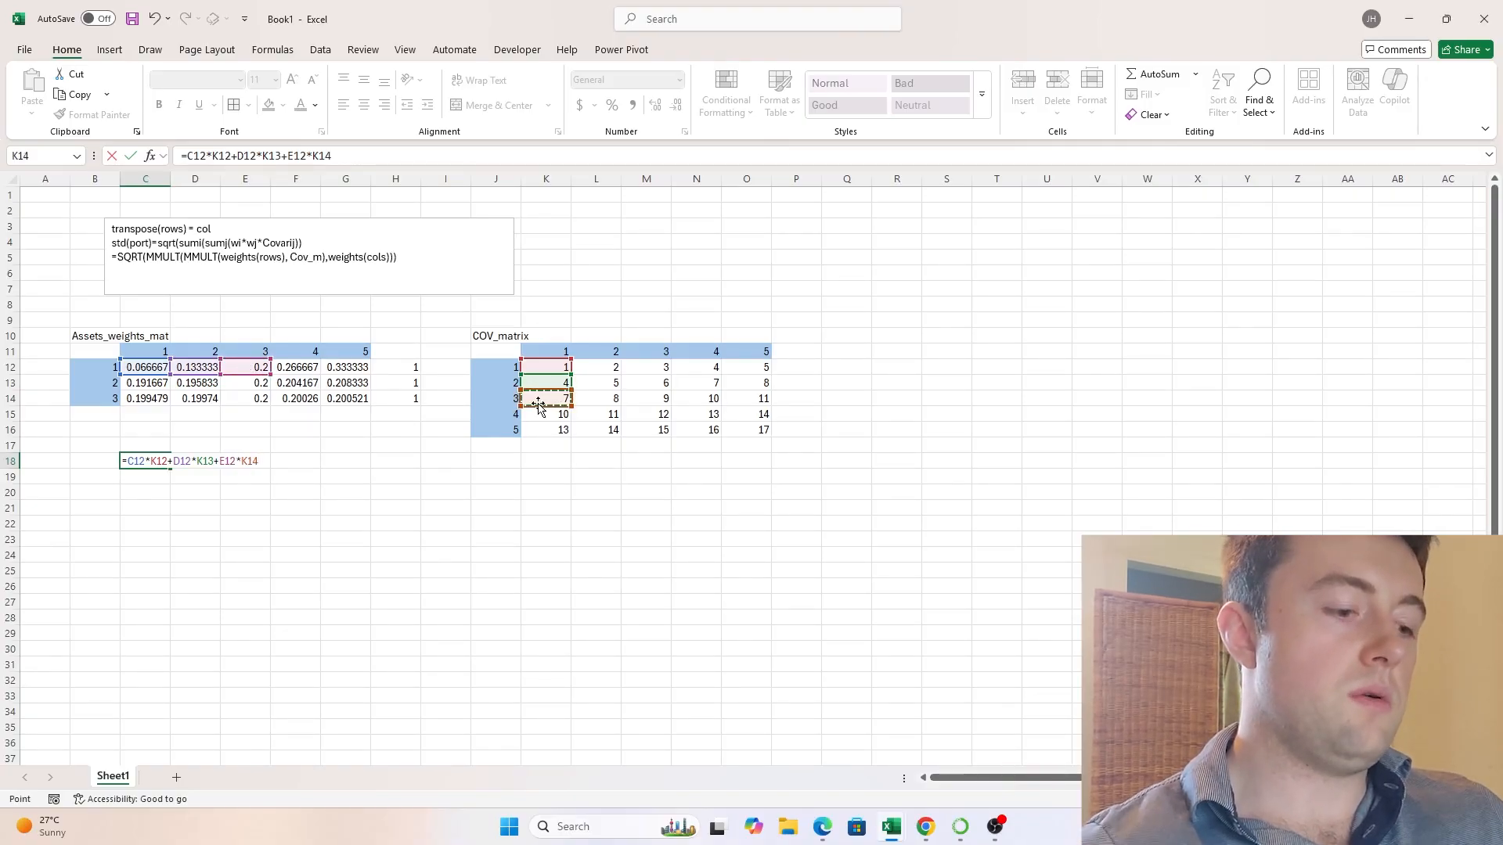
pyautogui.write('*')
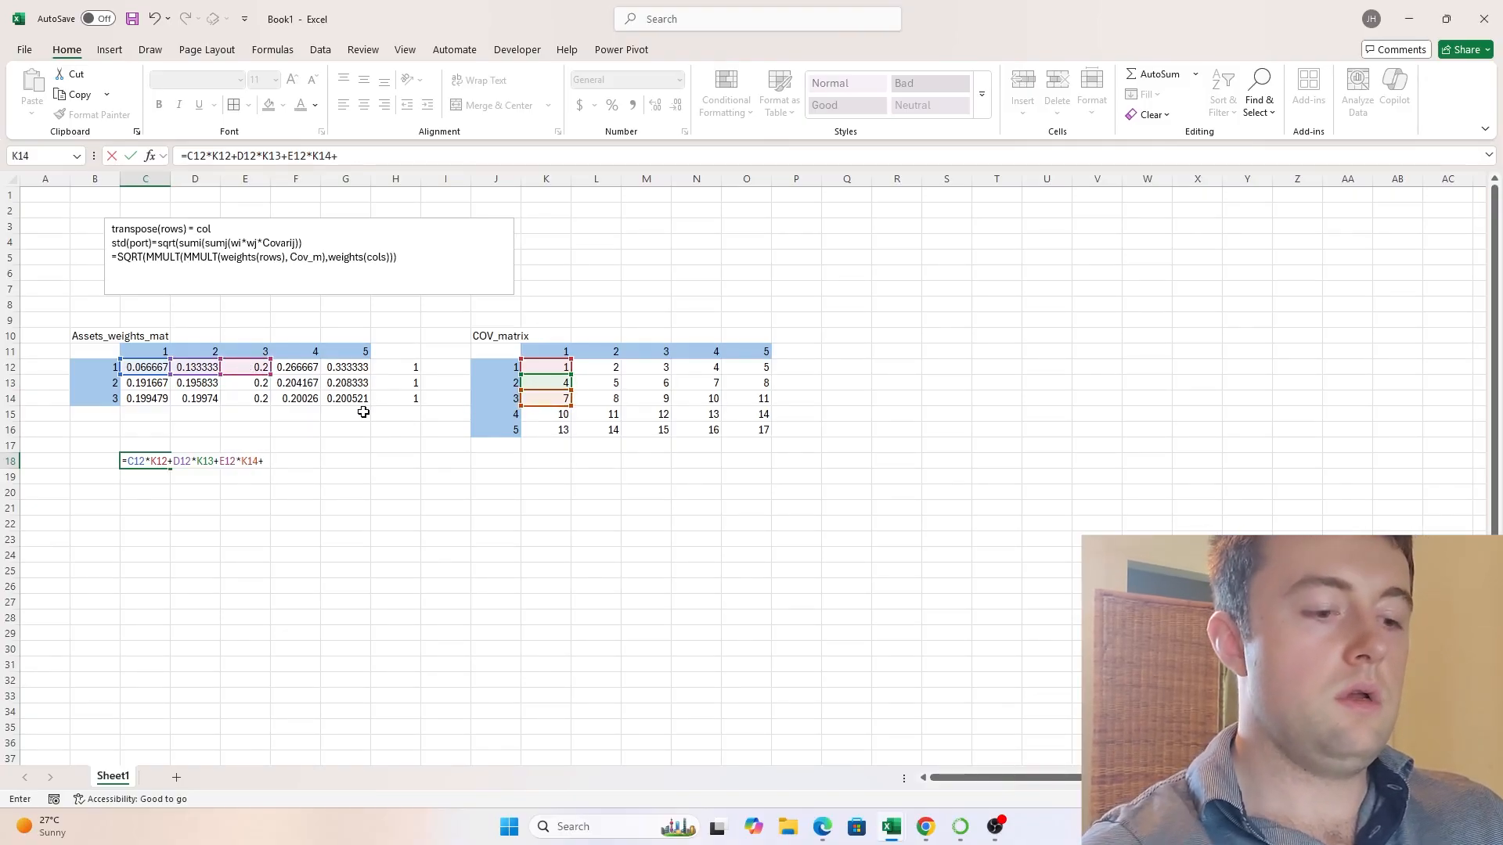
pyautogui.click(314, 369)
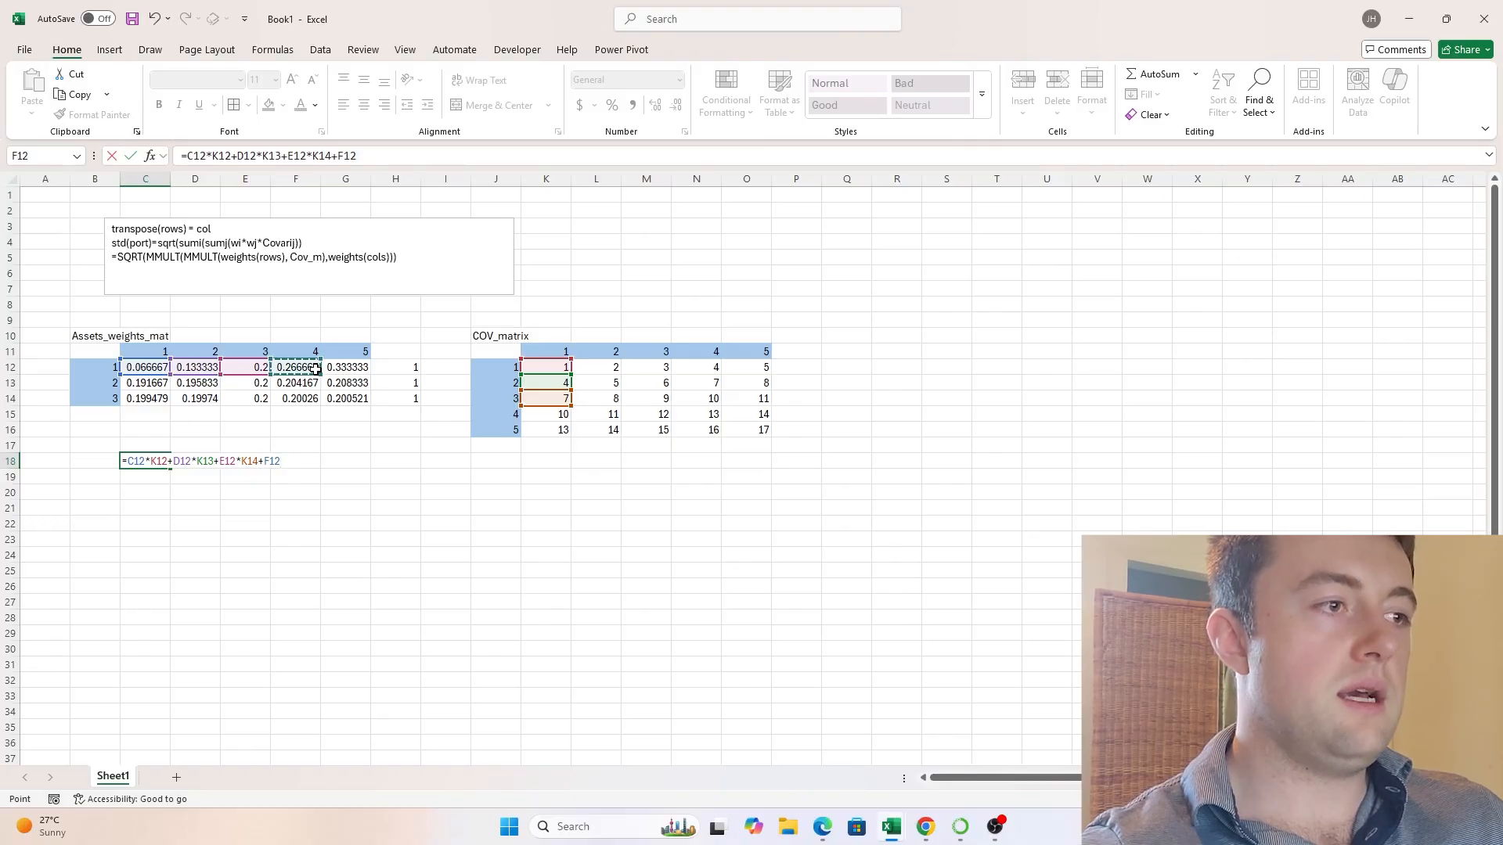
pyautogui.write('*')
pyautogui.click(565, 413)
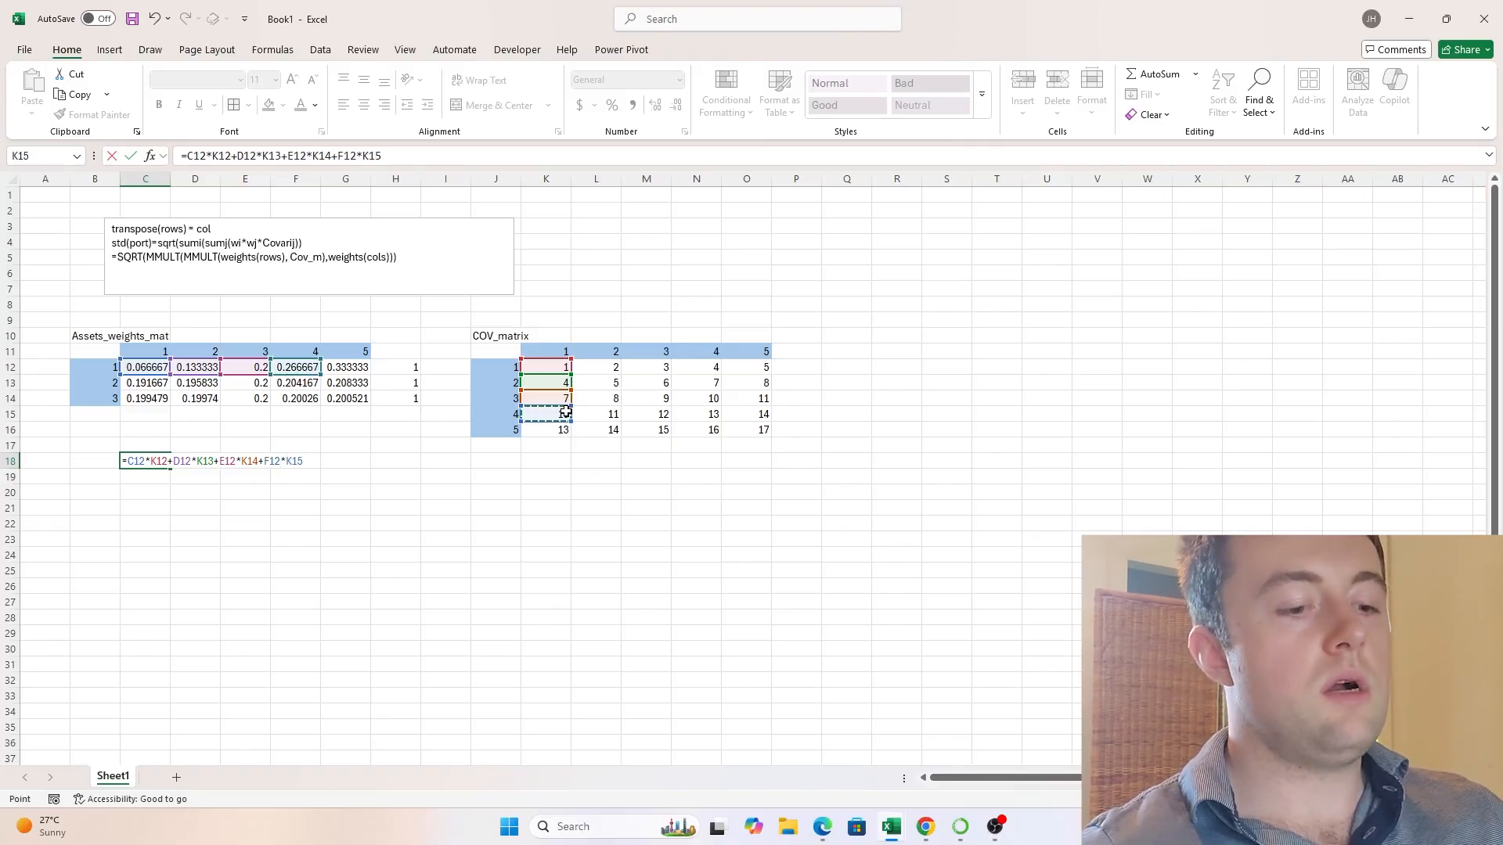
pyautogui.write('+')
pyautogui.click(365, 373)
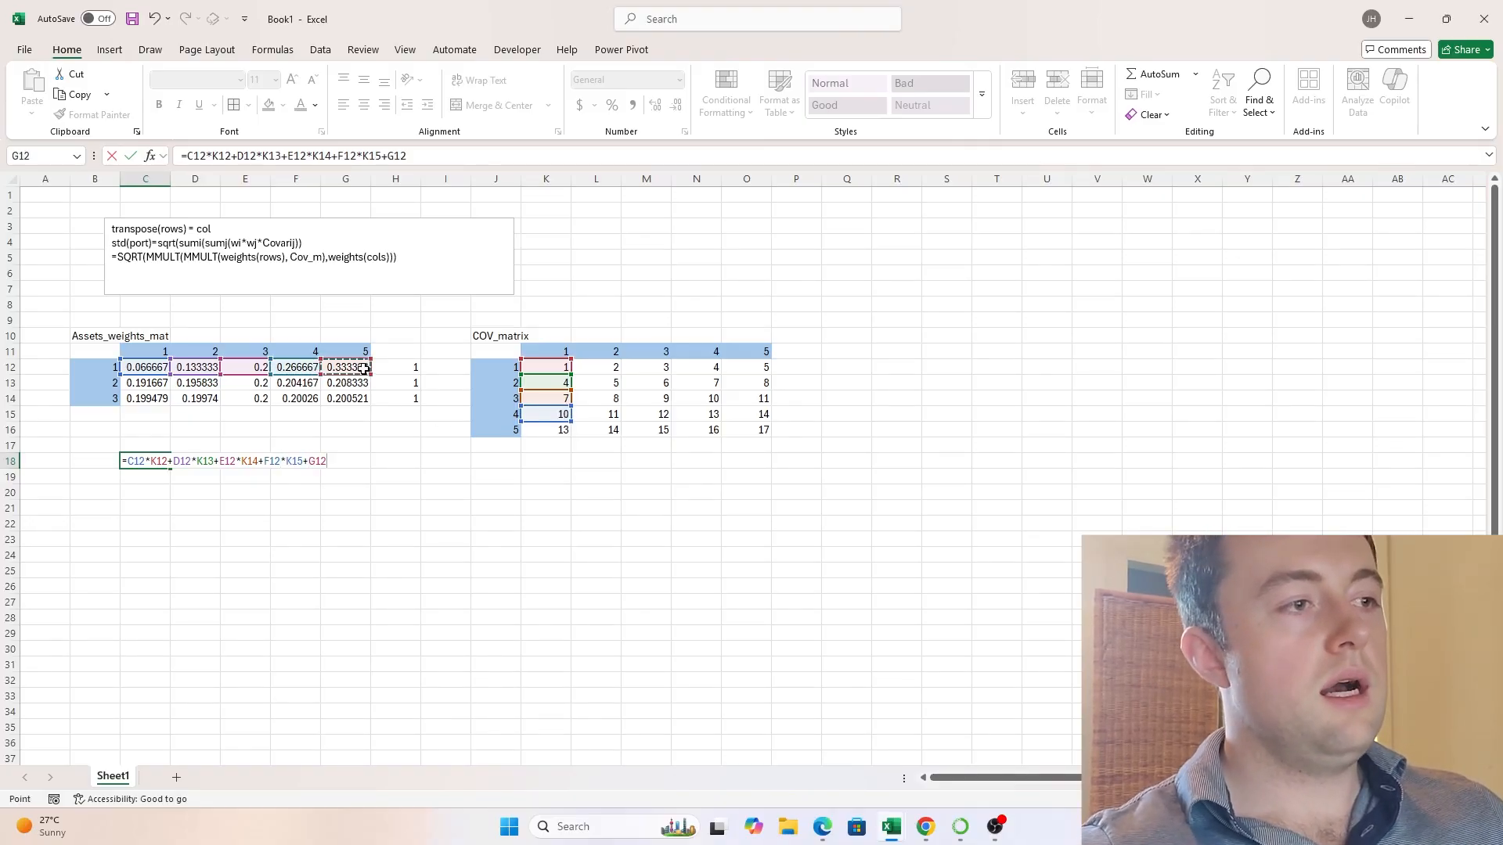
pyautogui.write('*')
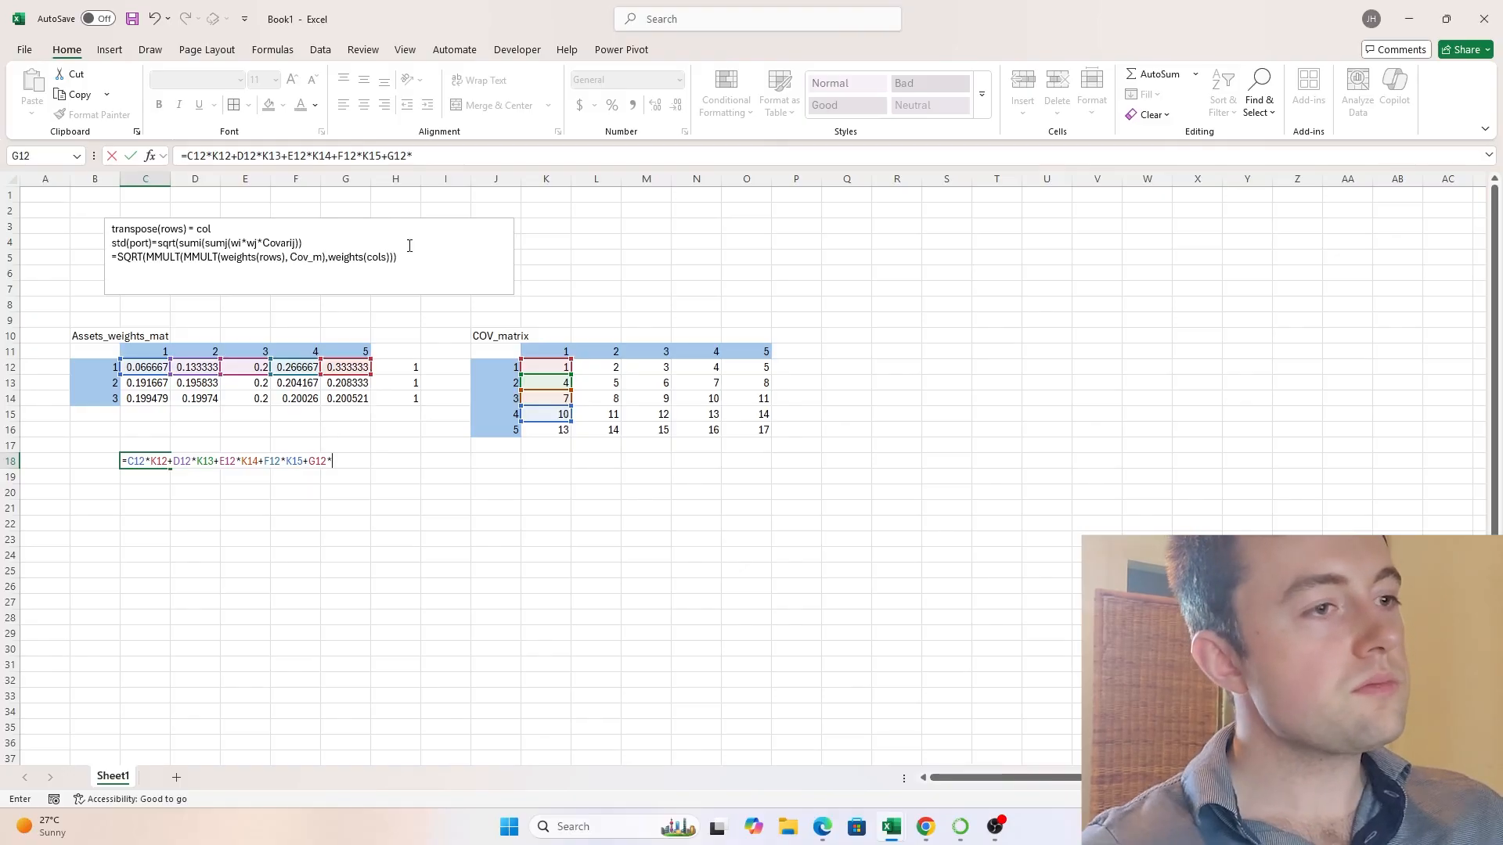
pyautogui.click(543, 431)
pyautogui.hotkey('ctrl', 'Return')
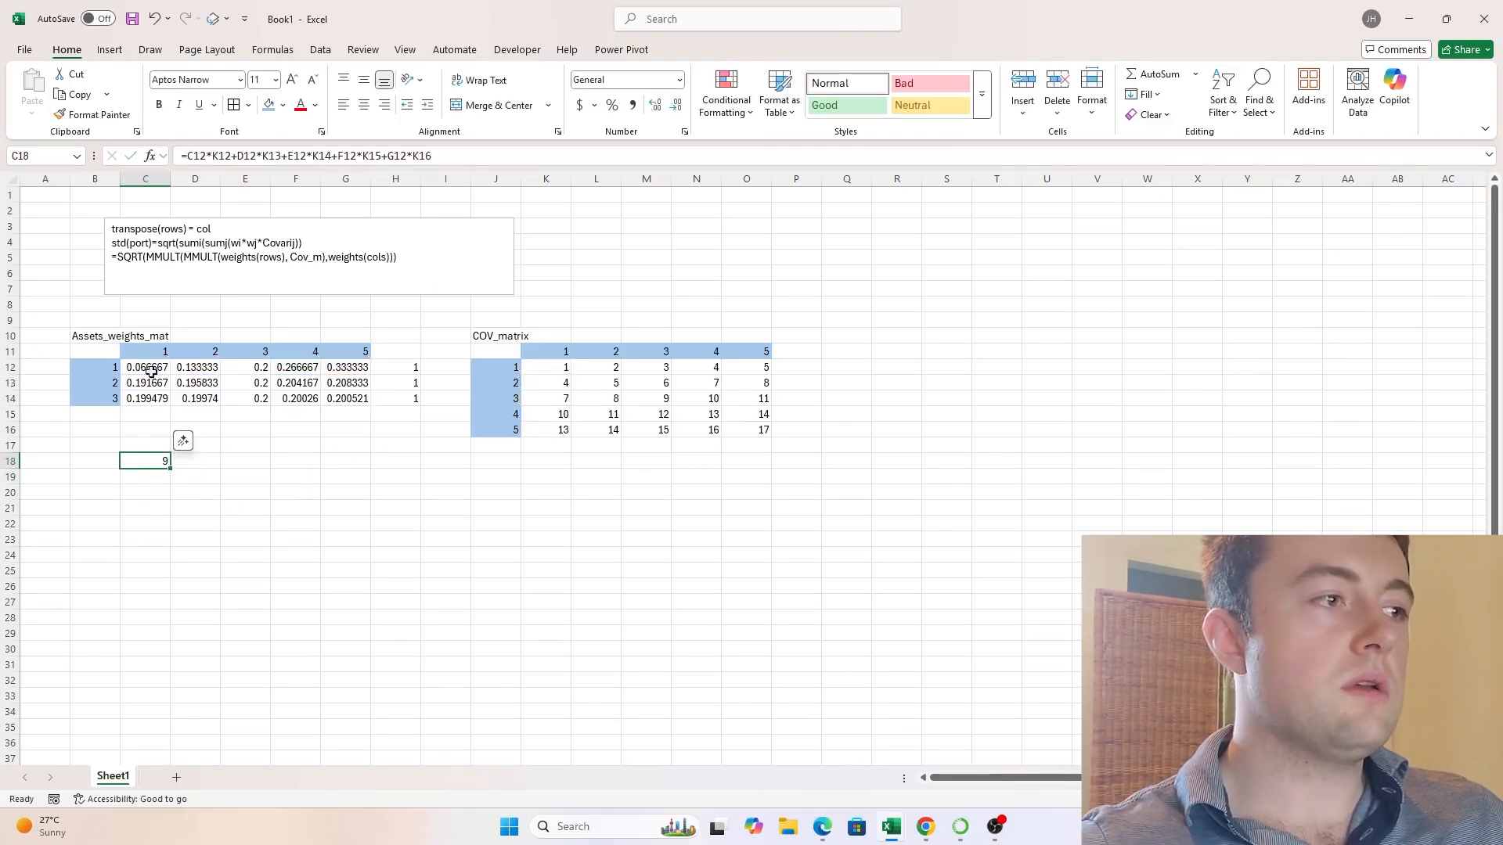
pyautogui.click(150, 371)
pyautogui.click(155, 463)
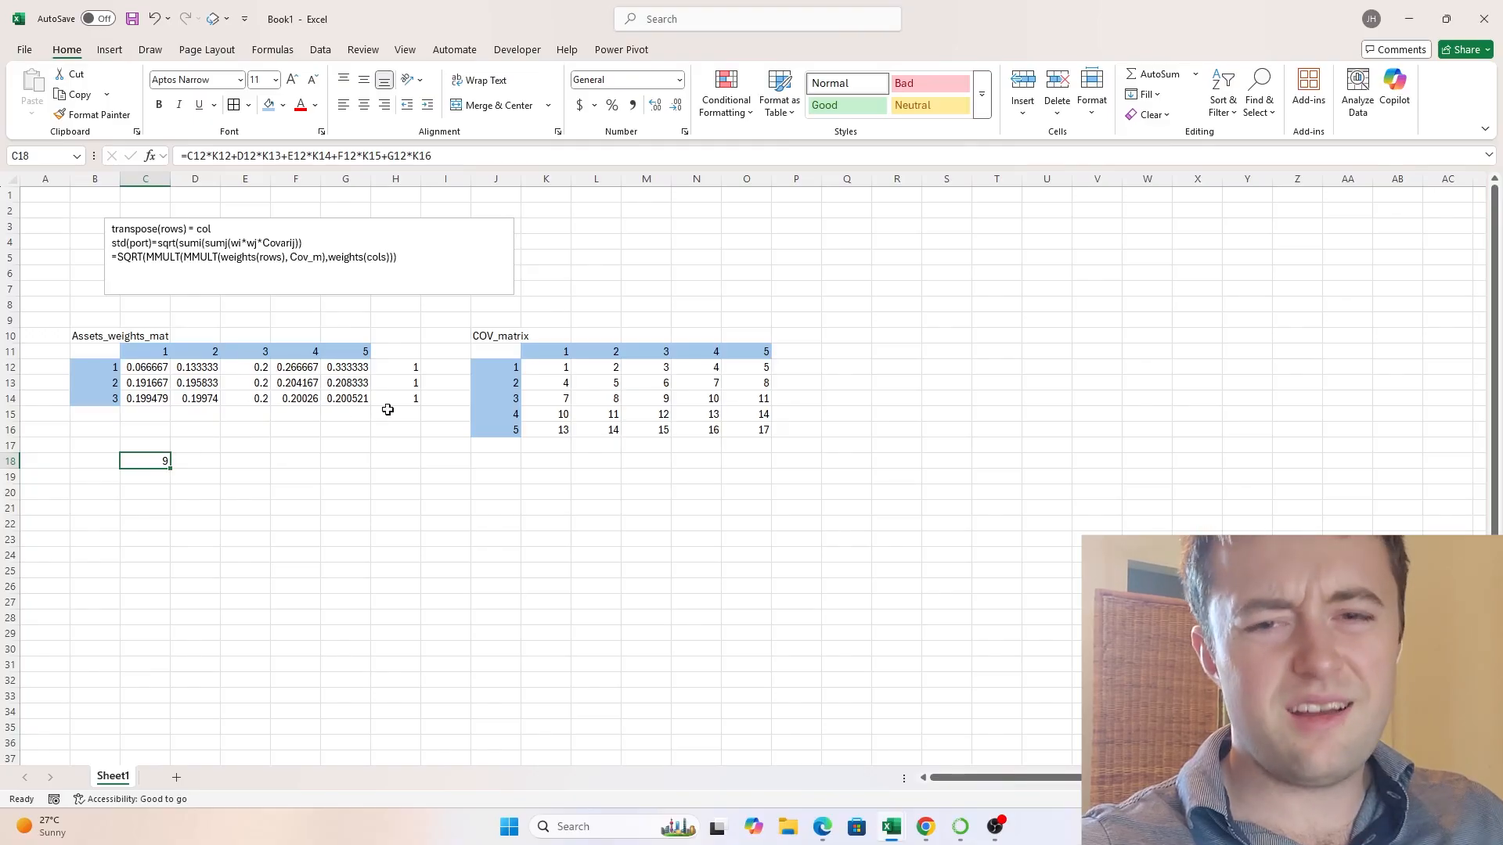
# - Check the row and column headers of the asset weights table and label its dimensions as 3x5 in B11
pyautogui.moveTo(95, 365); pyautogui.dragTo(95, 398)
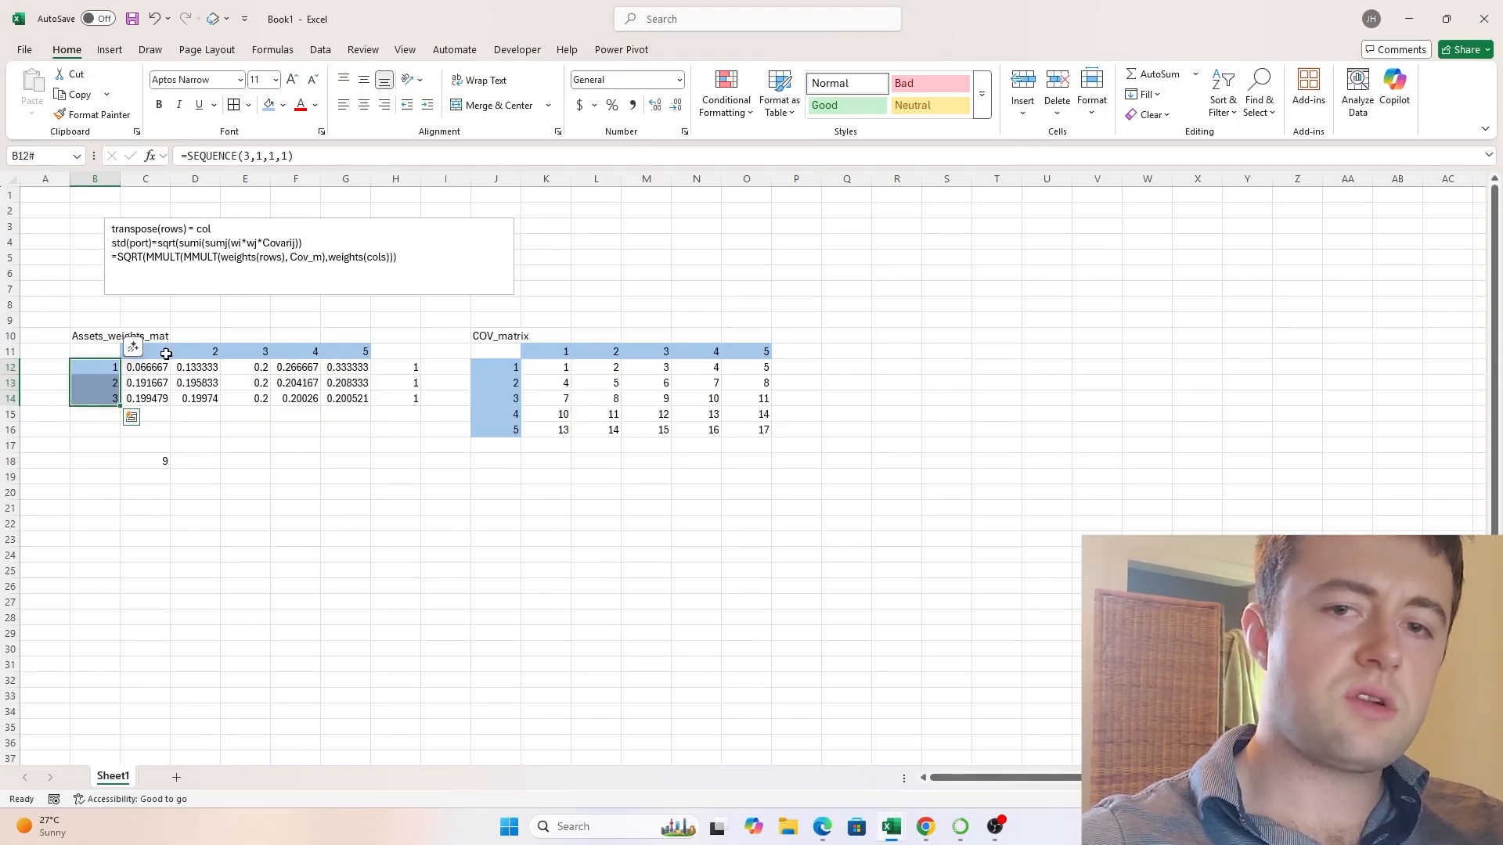
pyautogui.moveTo(166, 354); pyautogui.dragTo(362, 350)
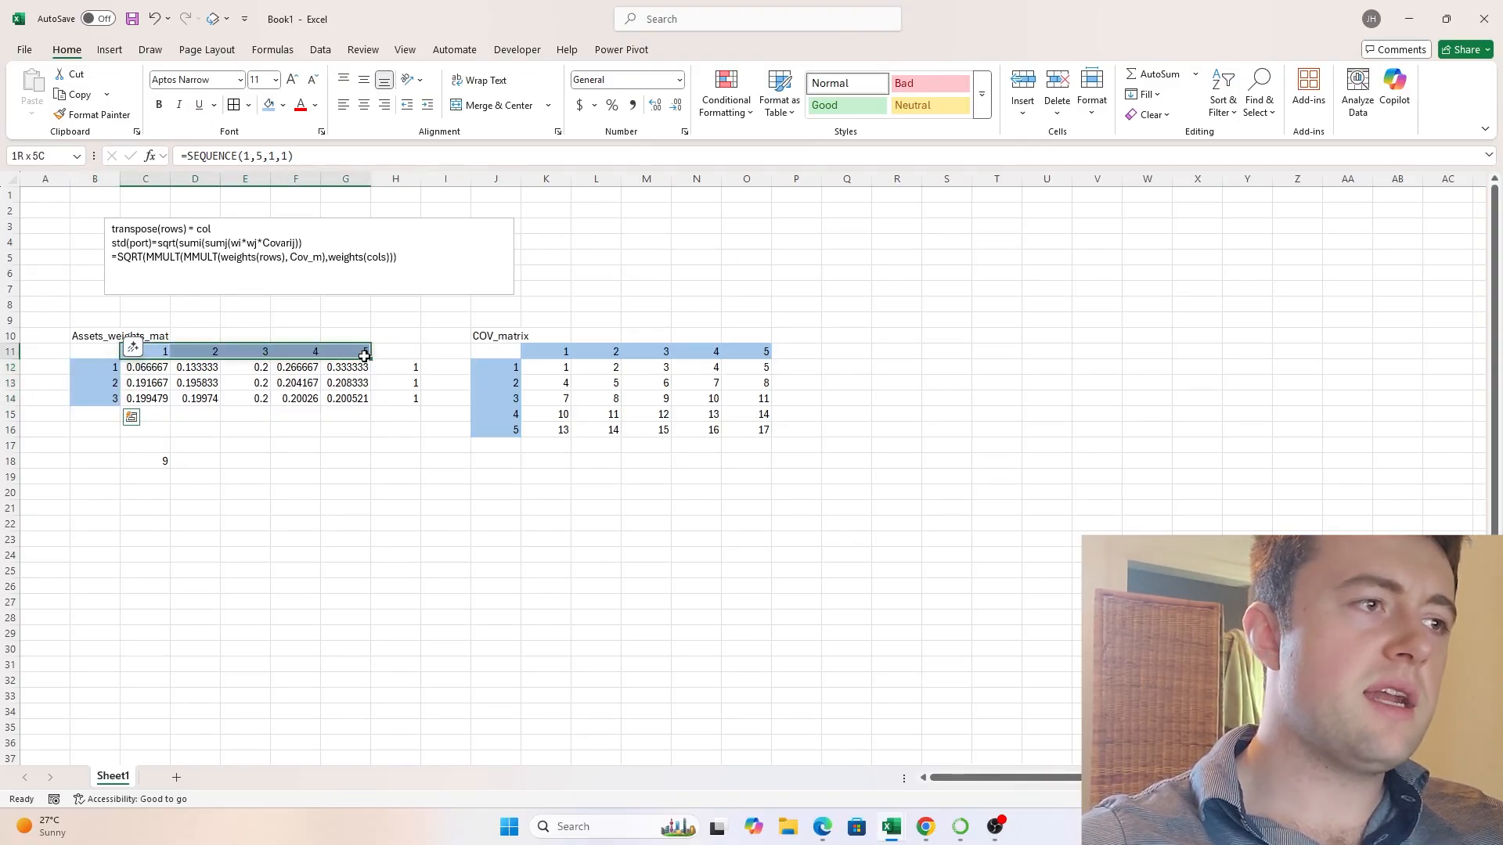
pyautogui.click(93, 349)
pyautogui.write('3')
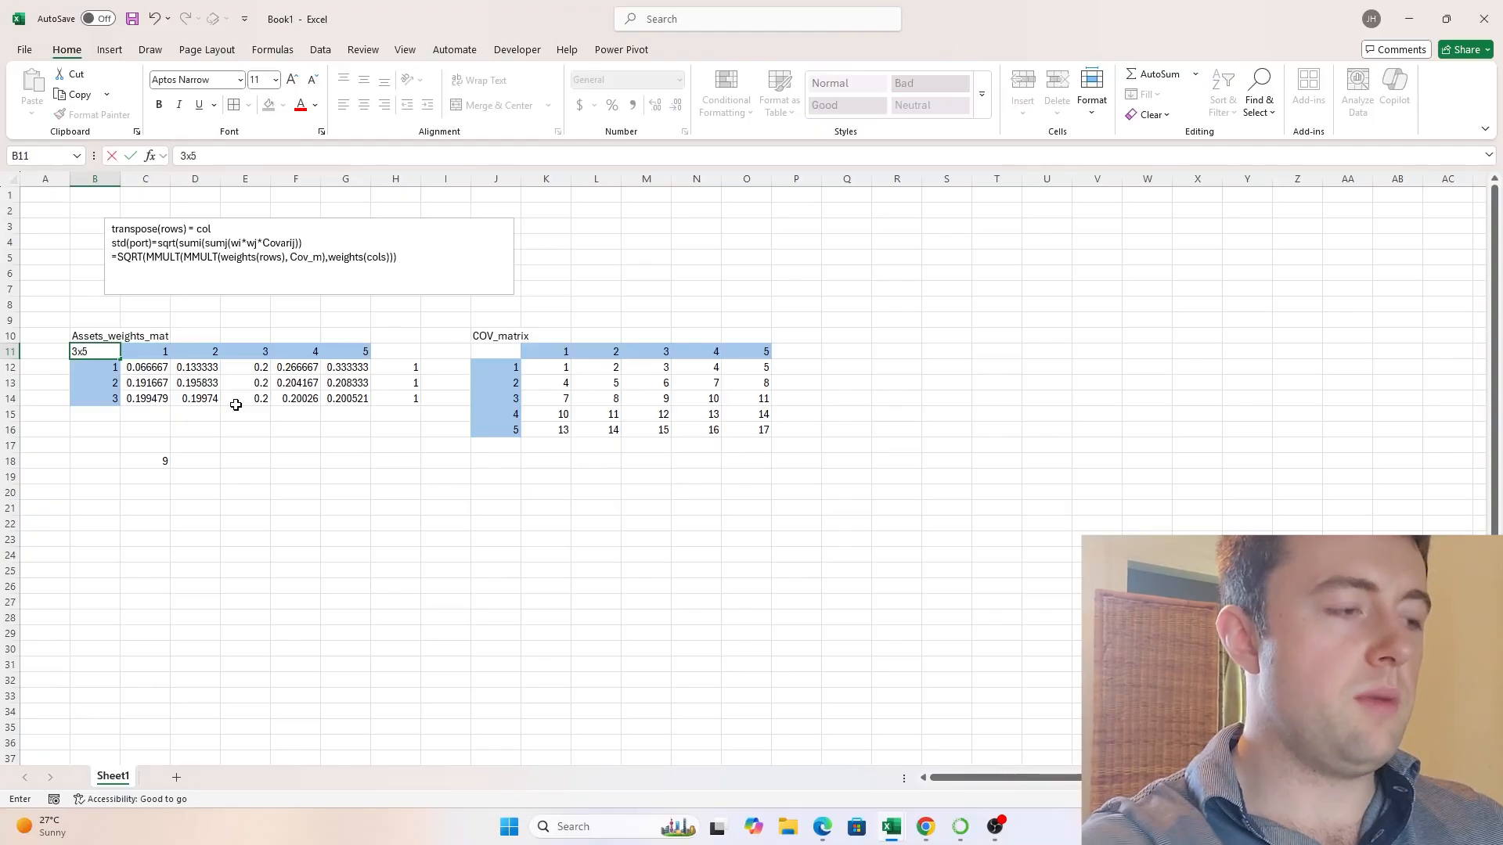
pyautogui.write('x5')
# - Label the covariance matrix's dimensions as 5x5 in J11
pyautogui.press('Right')
pyautogui.press('Right')
pyautogui.press('Right')
pyautogui.press('Right')
pyautogui.press('Right')
pyautogui.press('Right')
pyautogui.press('Right')
pyautogui.press('Right')
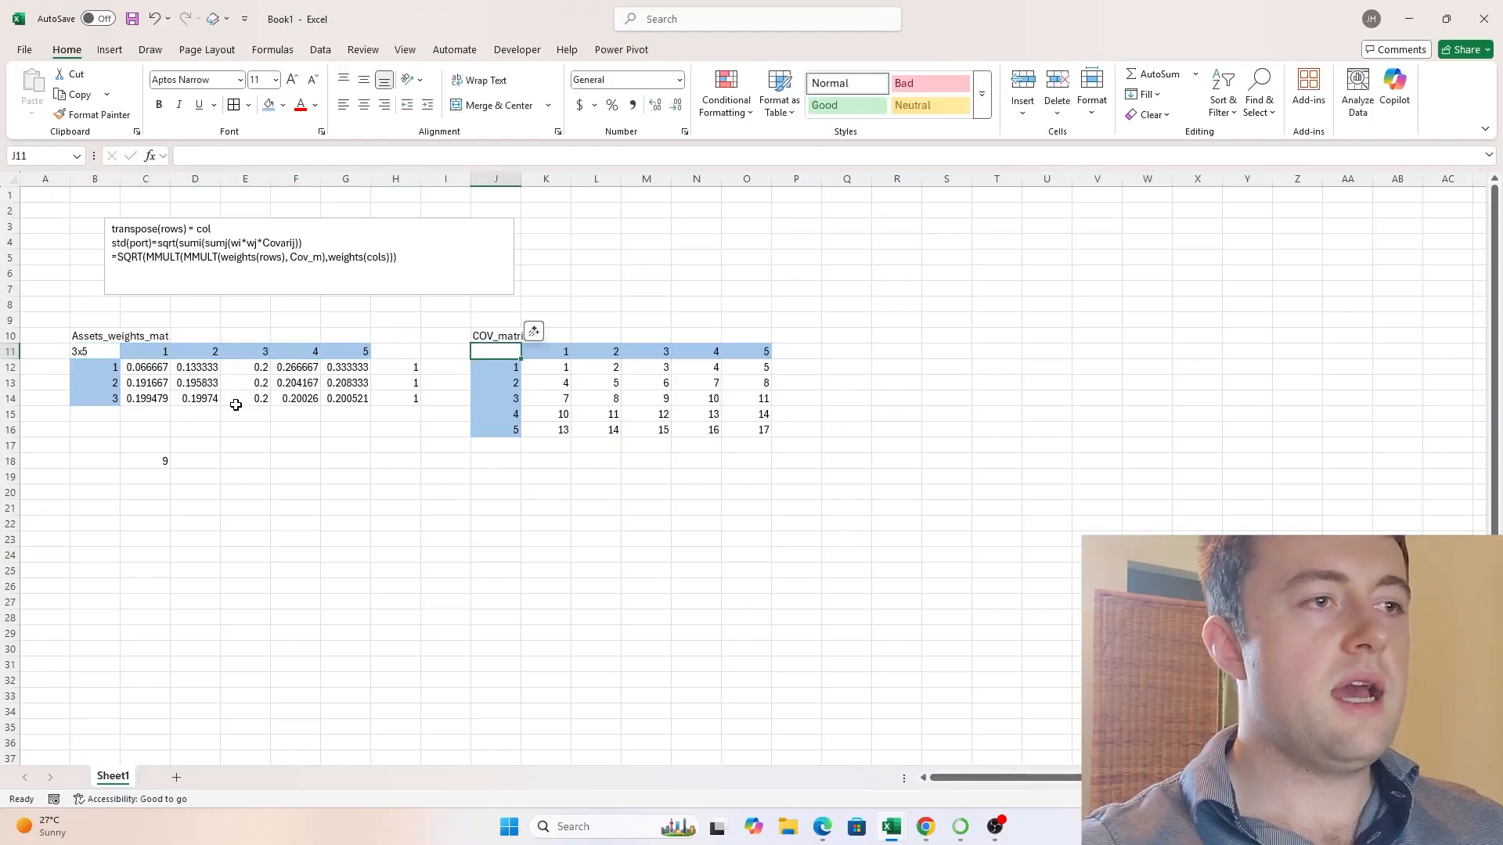
pyautogui.write('5')
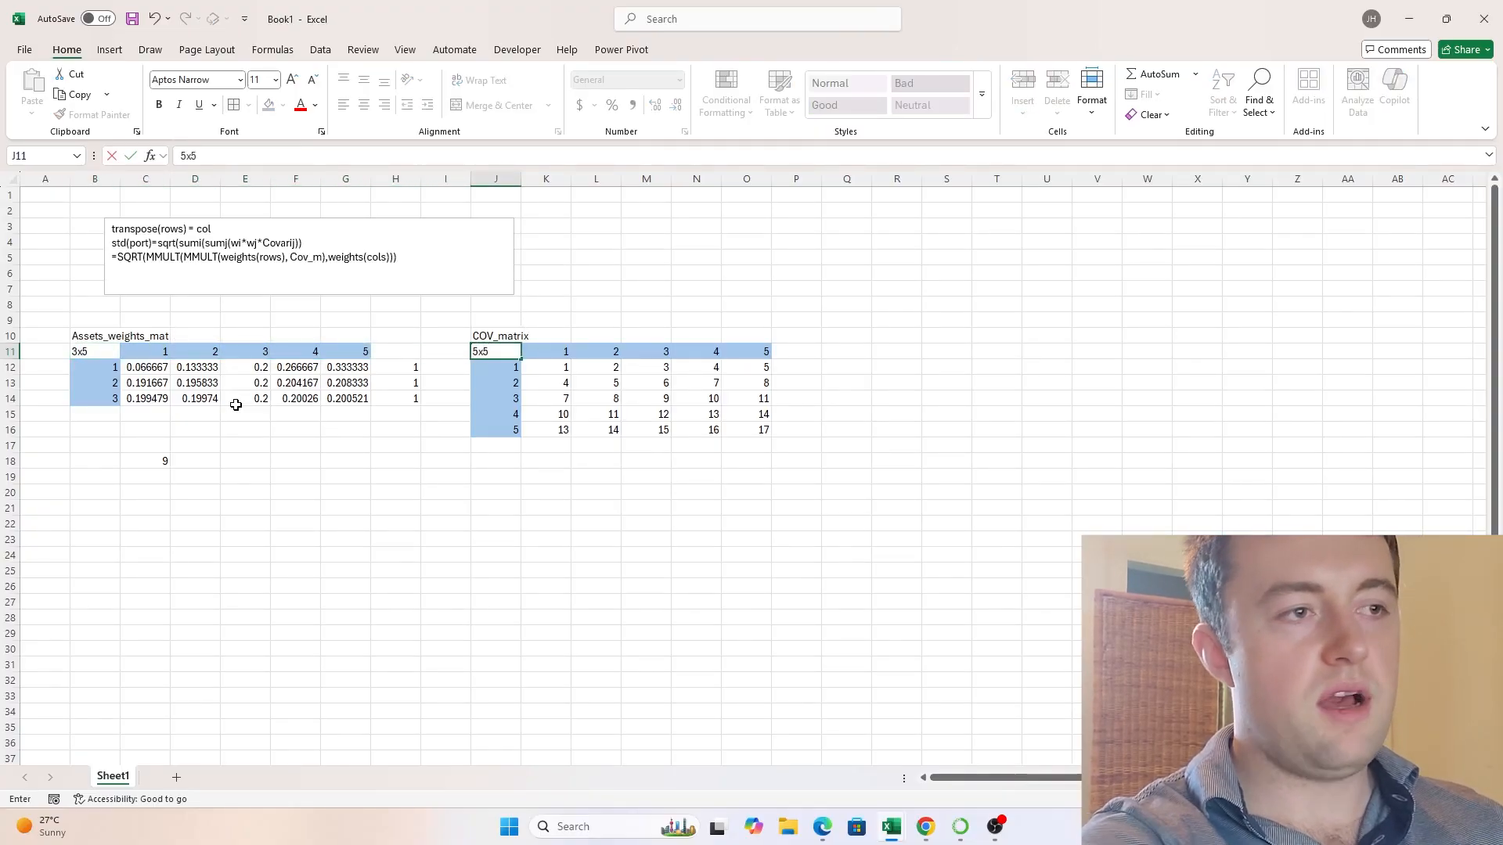
pyautogui.write('x5')
pyautogui.press('Return')
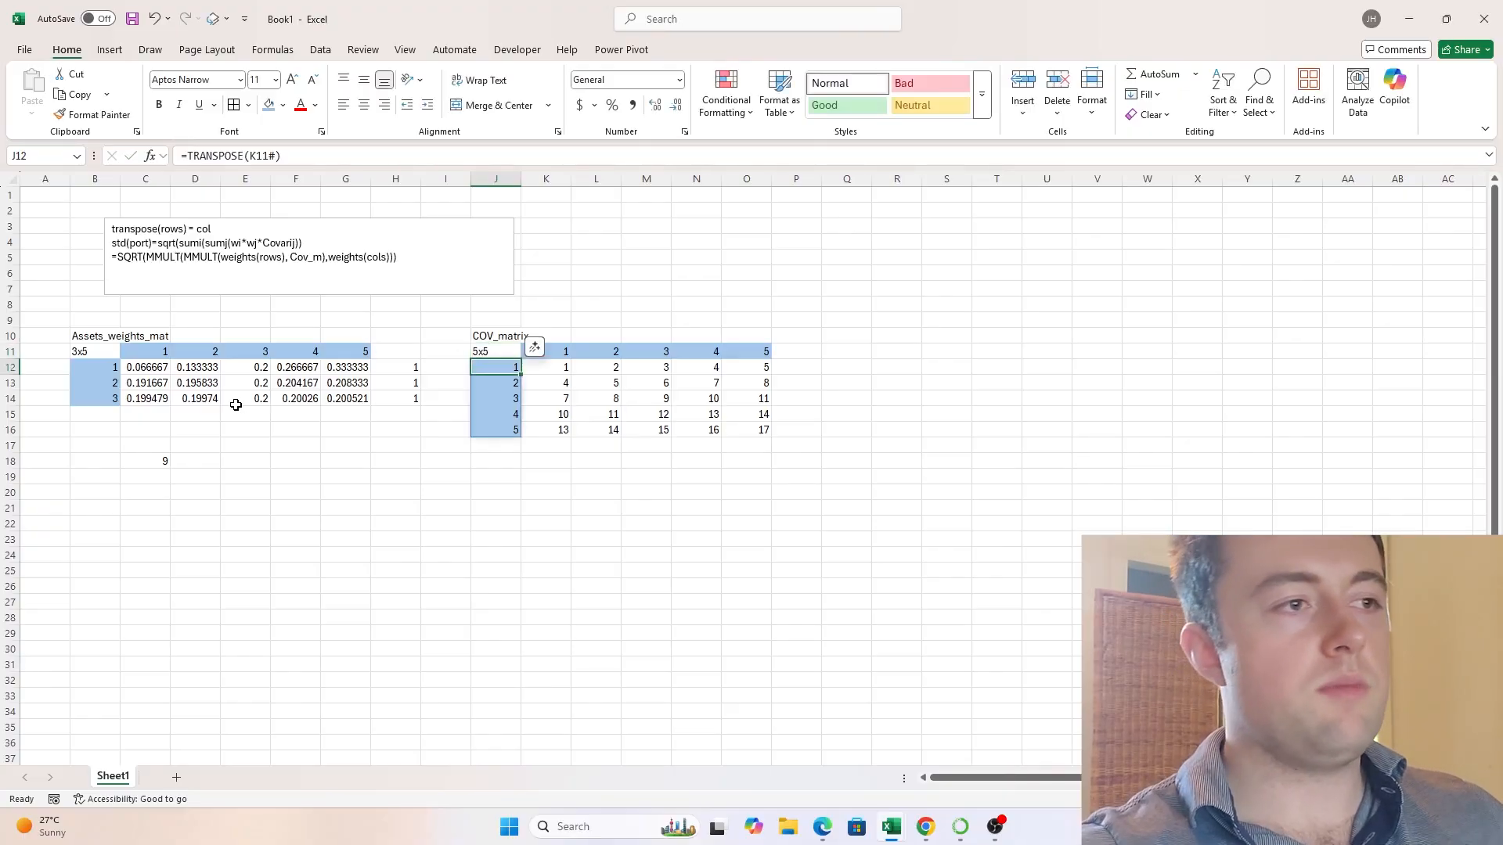
# - Review the matrix dimension labels, the manual product in C18 and the first portfolio's weights in C12:G12
pyautogui.press('Up')
pyautogui.press('Left')
pyautogui.press('Left')
pyautogui.press('Left')
pyautogui.press('Left')
pyautogui.press('Left')
pyautogui.press('Left')
pyautogui.press('Left')
pyautogui.press('Left')
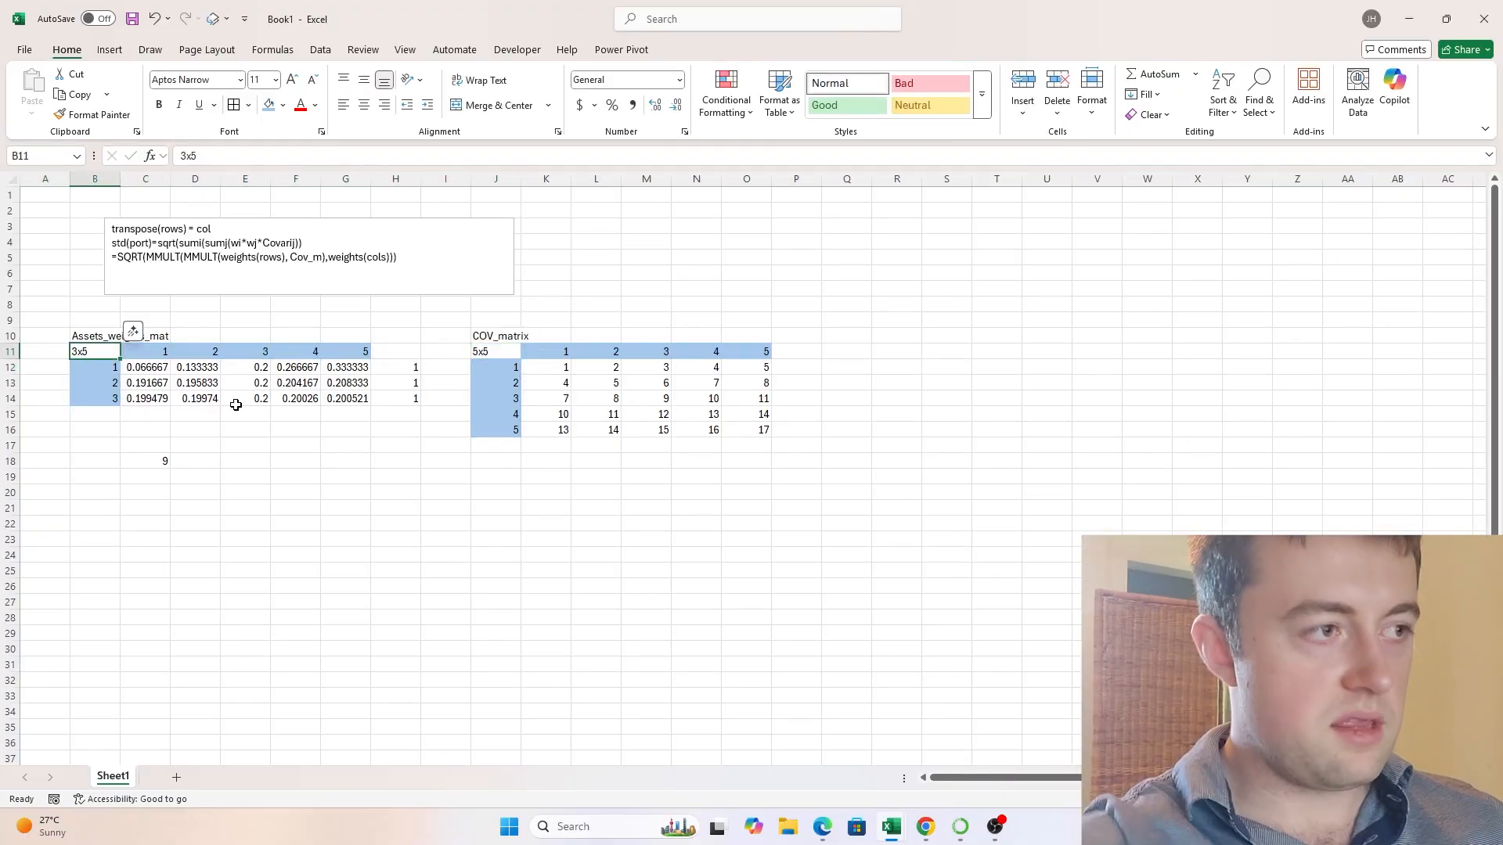
pyautogui.click(161, 461)
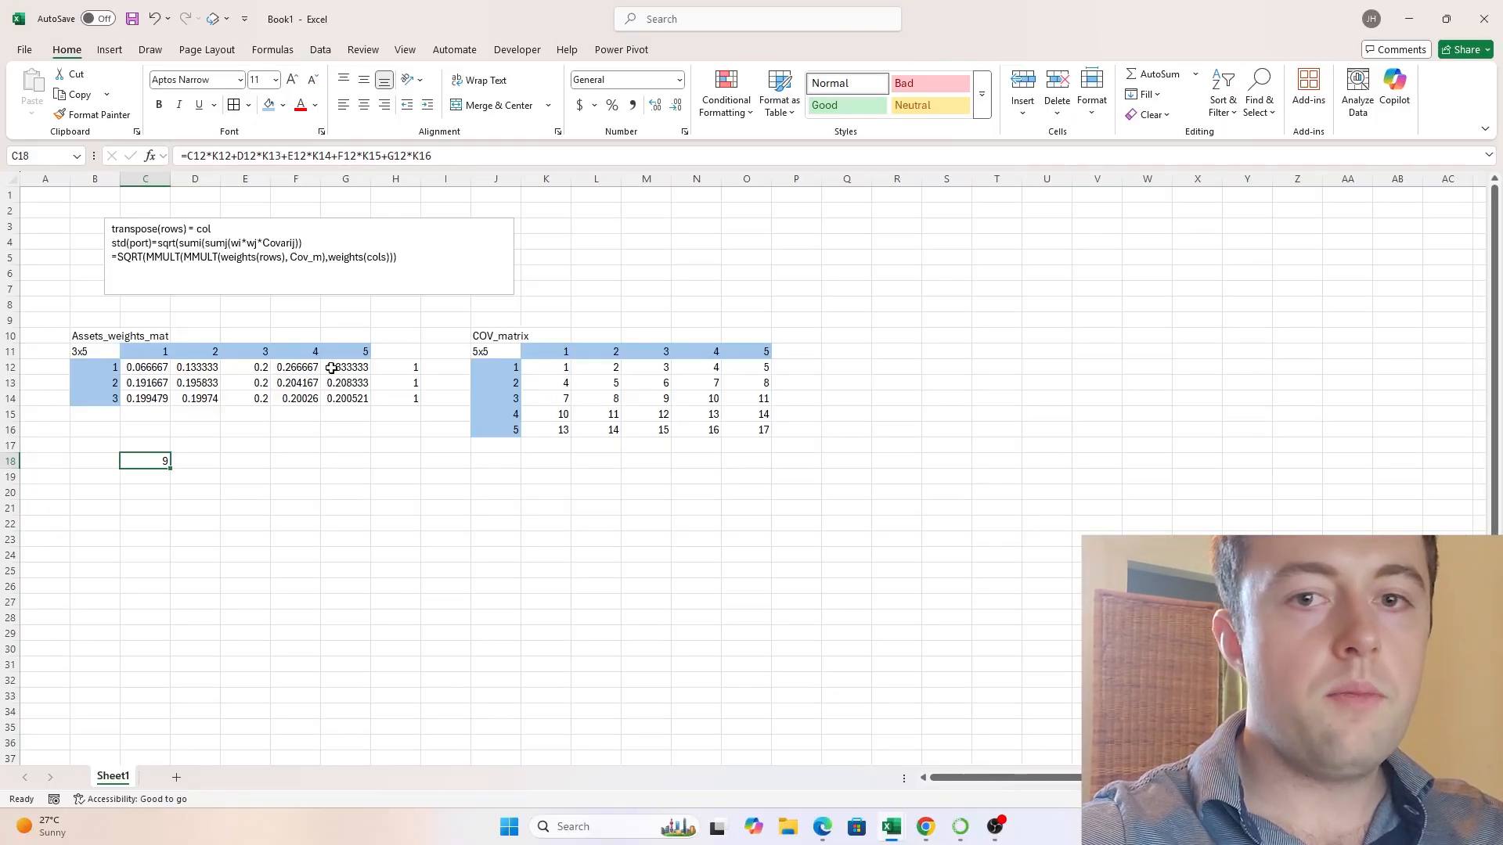
pyautogui.moveTo(149, 368); pyautogui.dragTo(353, 370)
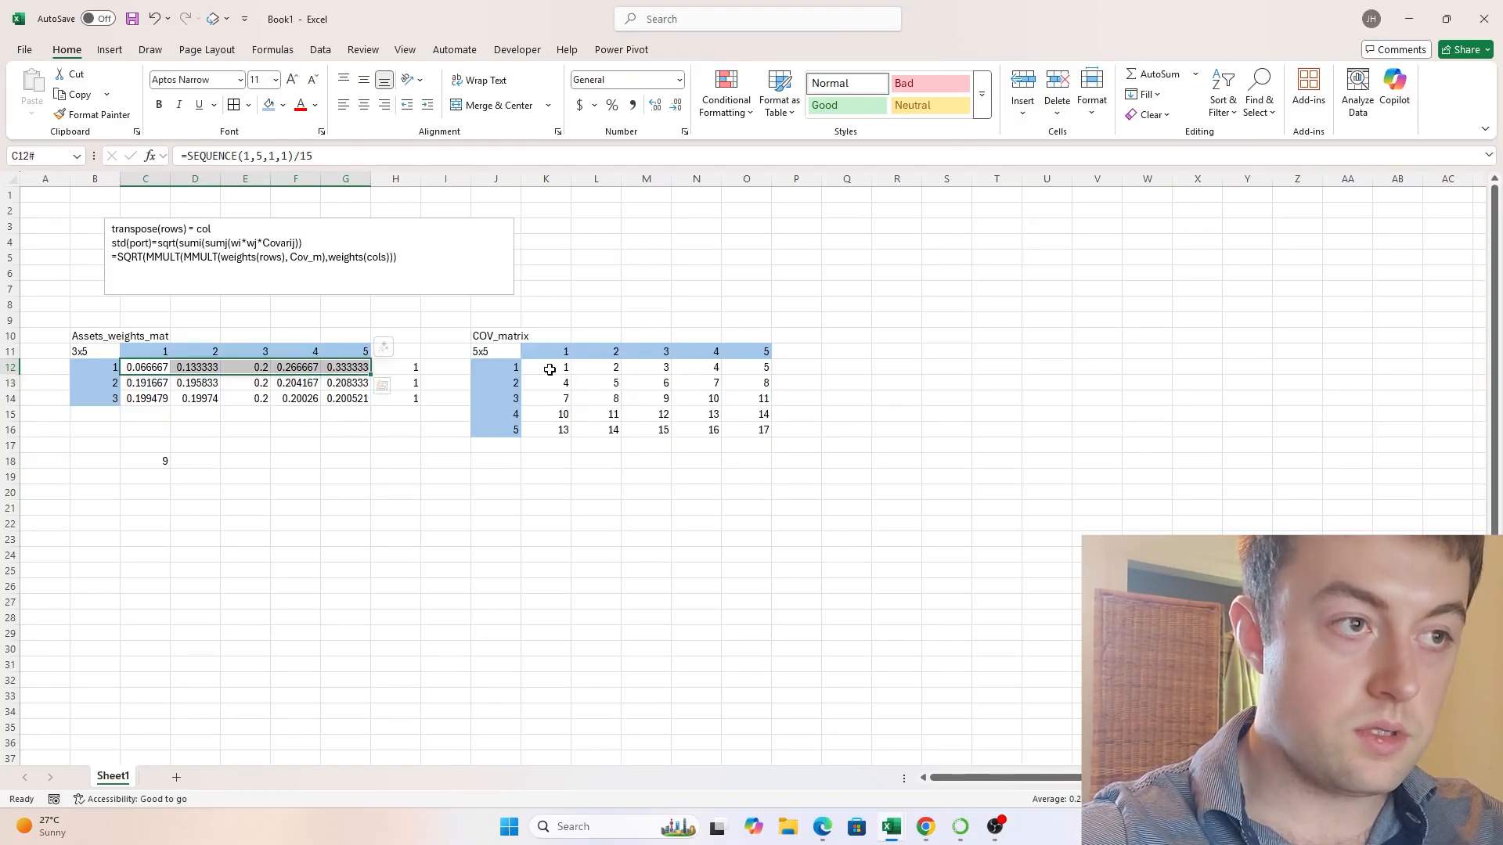
# - Compare the covariance matrix's first row K12:O12 with the weights column C12:C14 to check whether their lengths match for matrix multiplication
pyautogui.moveTo(549, 369); pyautogui.dragTo(763, 371)
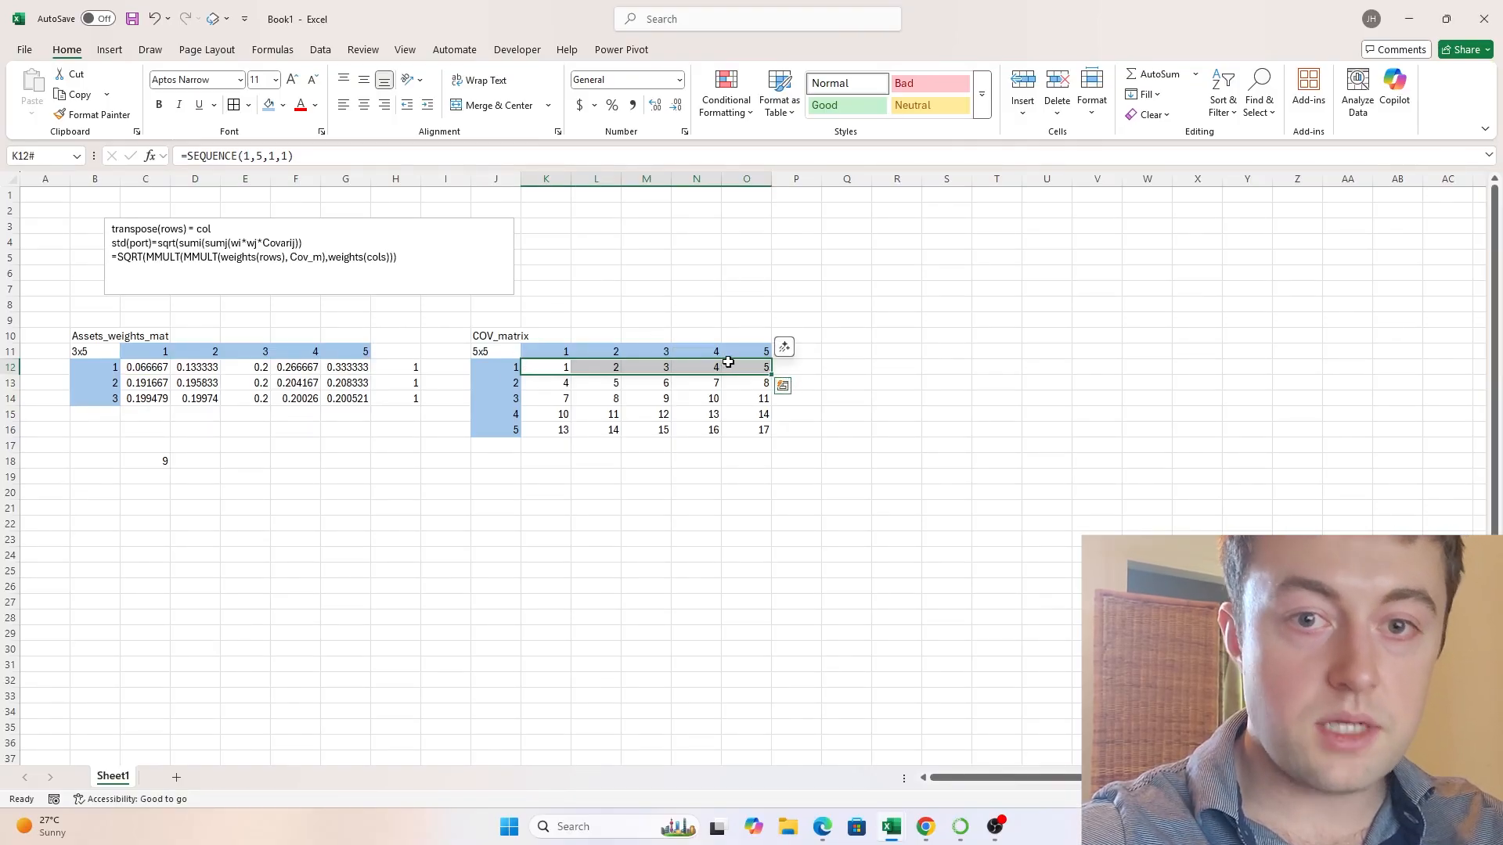
pyautogui.moveTo(168, 366); pyautogui.dragTo(148, 397)
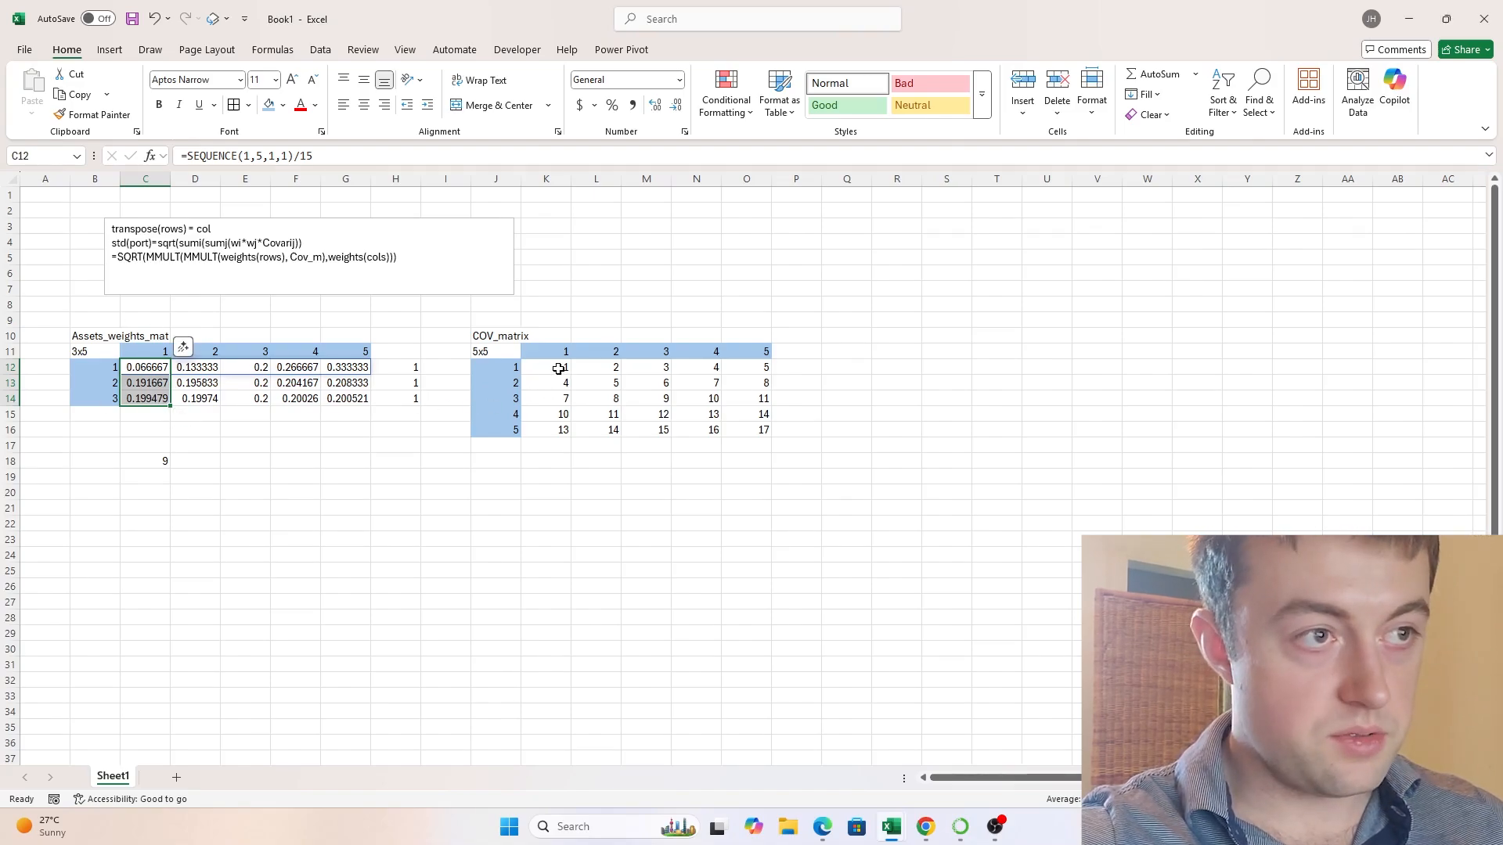
pyautogui.hotkey('ctrl', 'q')
pyautogui.click(704, 366)
pyautogui.click(541, 367)
pyautogui.moveTo(542, 367); pyautogui.dragTo(654, 369)
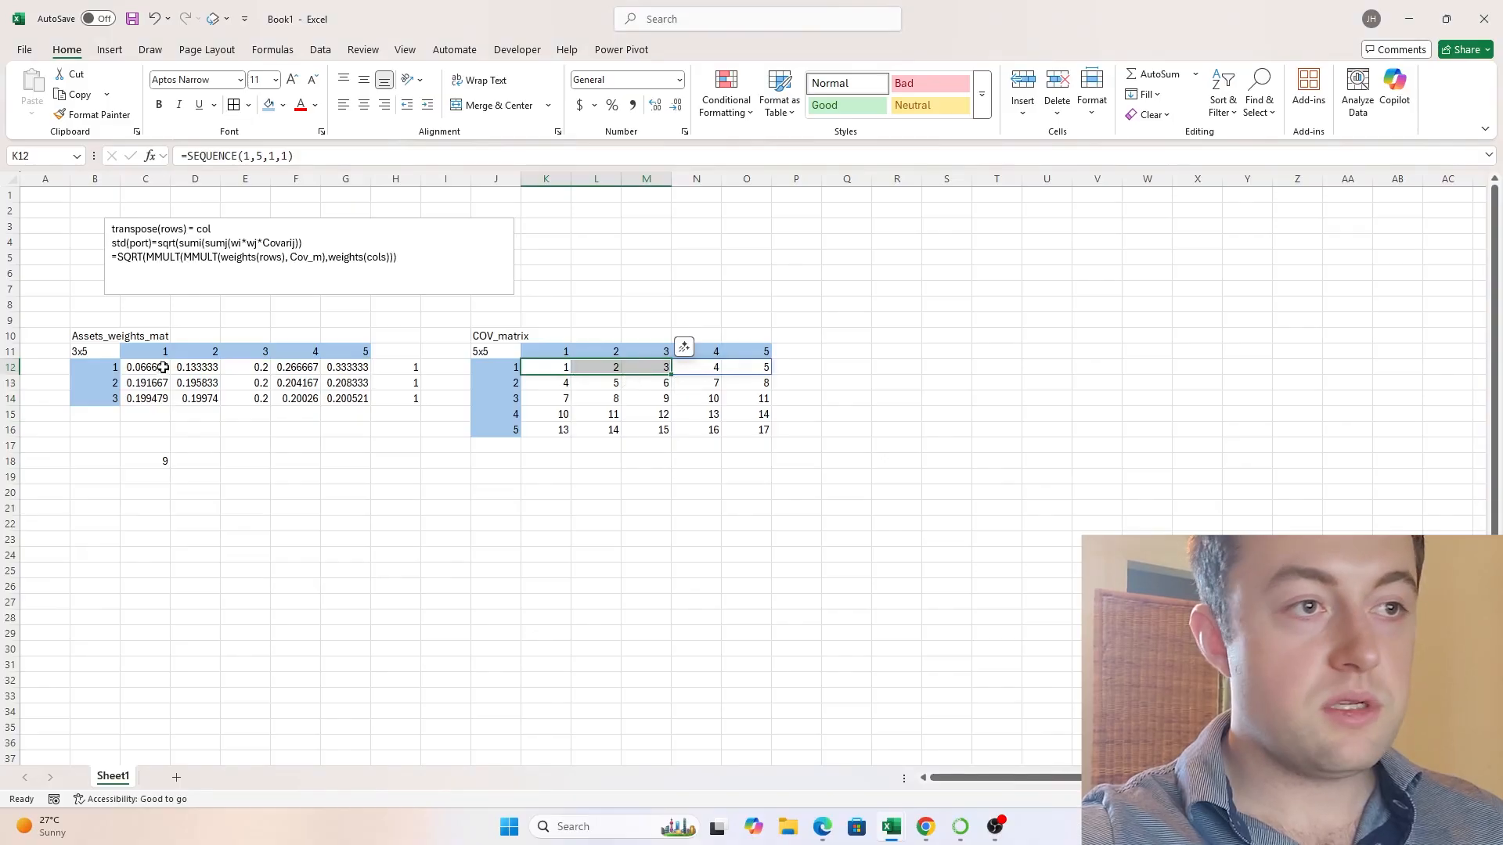
pyautogui.keyDown('ctrl'); pyautogui.moveTo(147, 367); pyautogui.dragTo(147, 395); pyautogui.keyUp('ctrl')
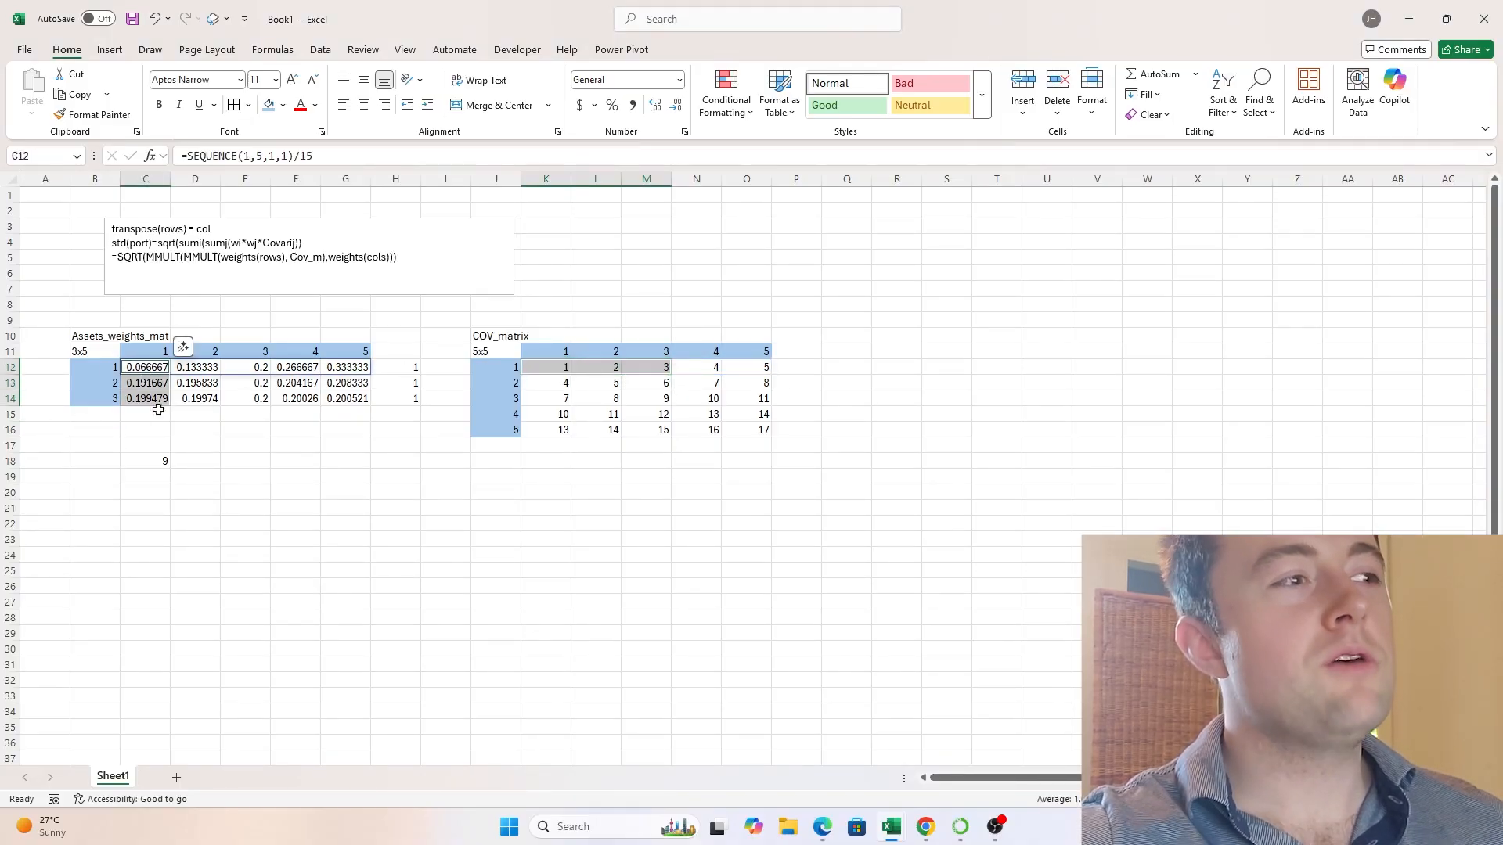
pyautogui.keyDown('ctrl'); pyautogui.click(708, 367); pyautogui.keyUp('ctrl')
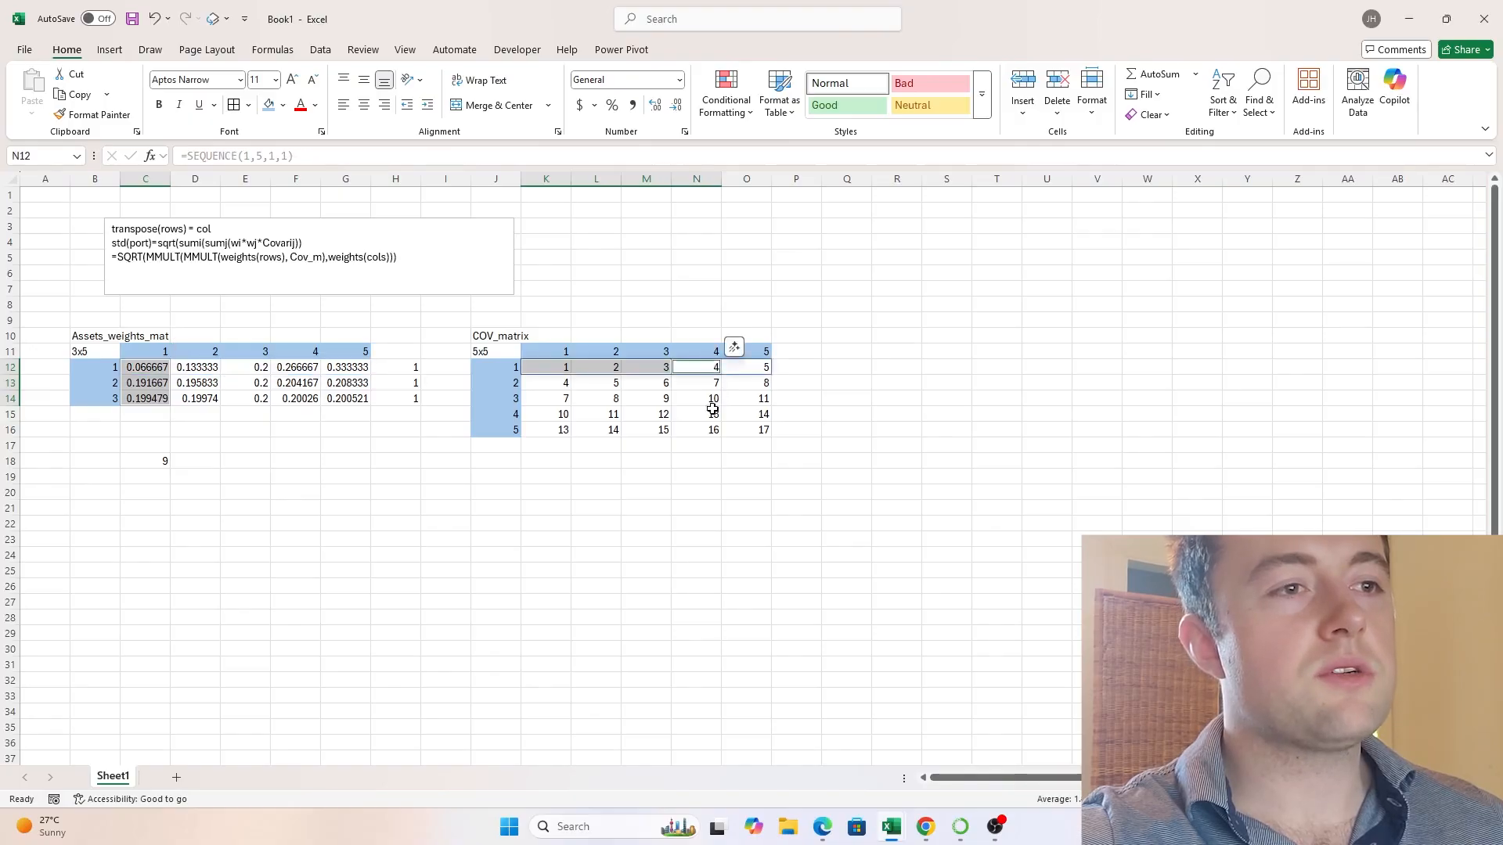
pyautogui.keyDown('ctrl'); pyautogui.click(151, 414); pyautogui.keyUp('ctrl')
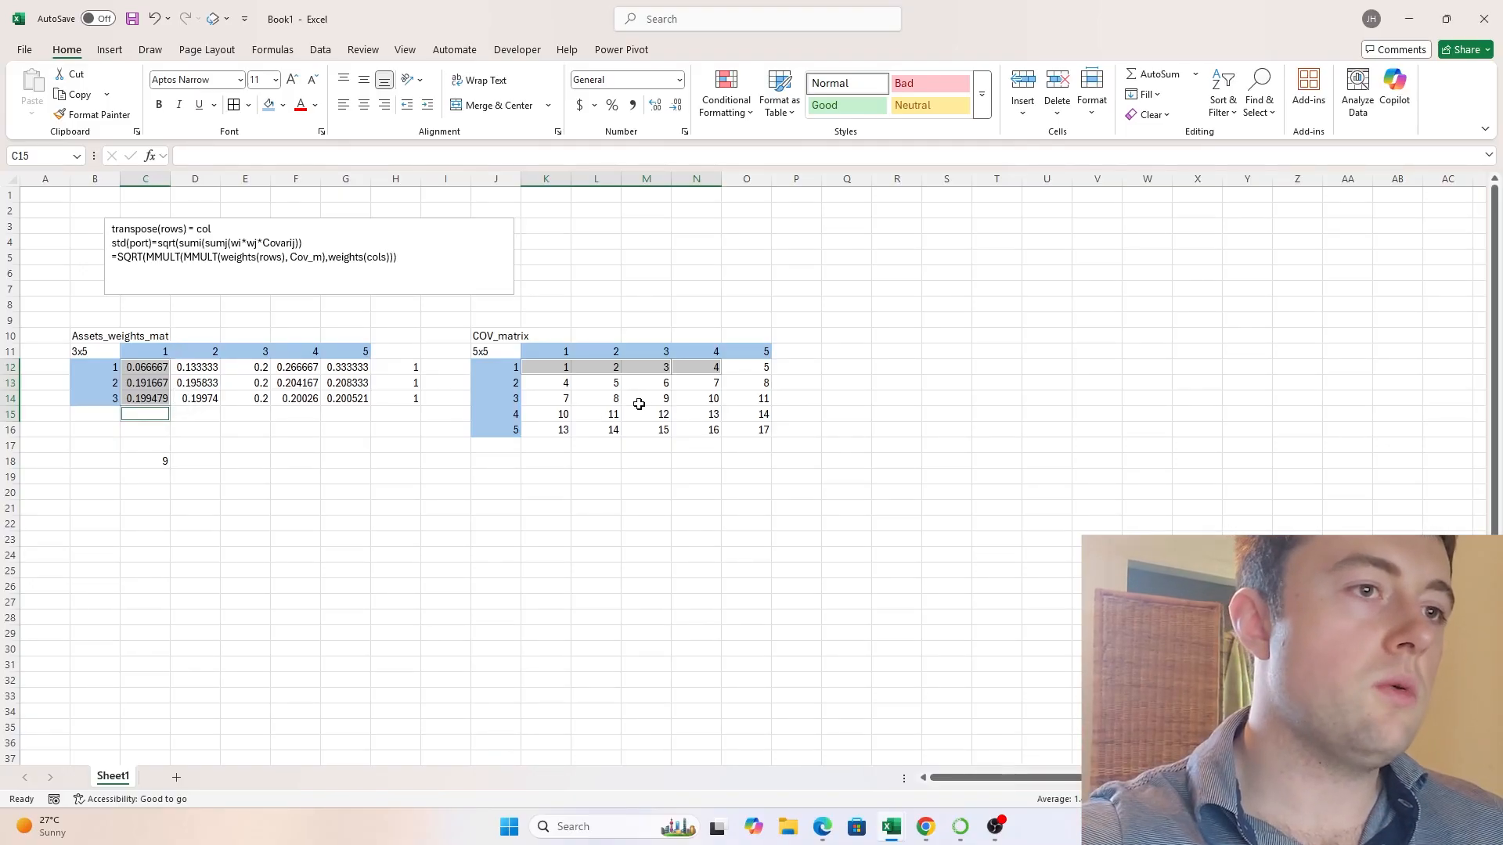
pyautogui.moveTo(606, 372); pyautogui.dragTo(628, 378)
pyautogui.click(540, 367)
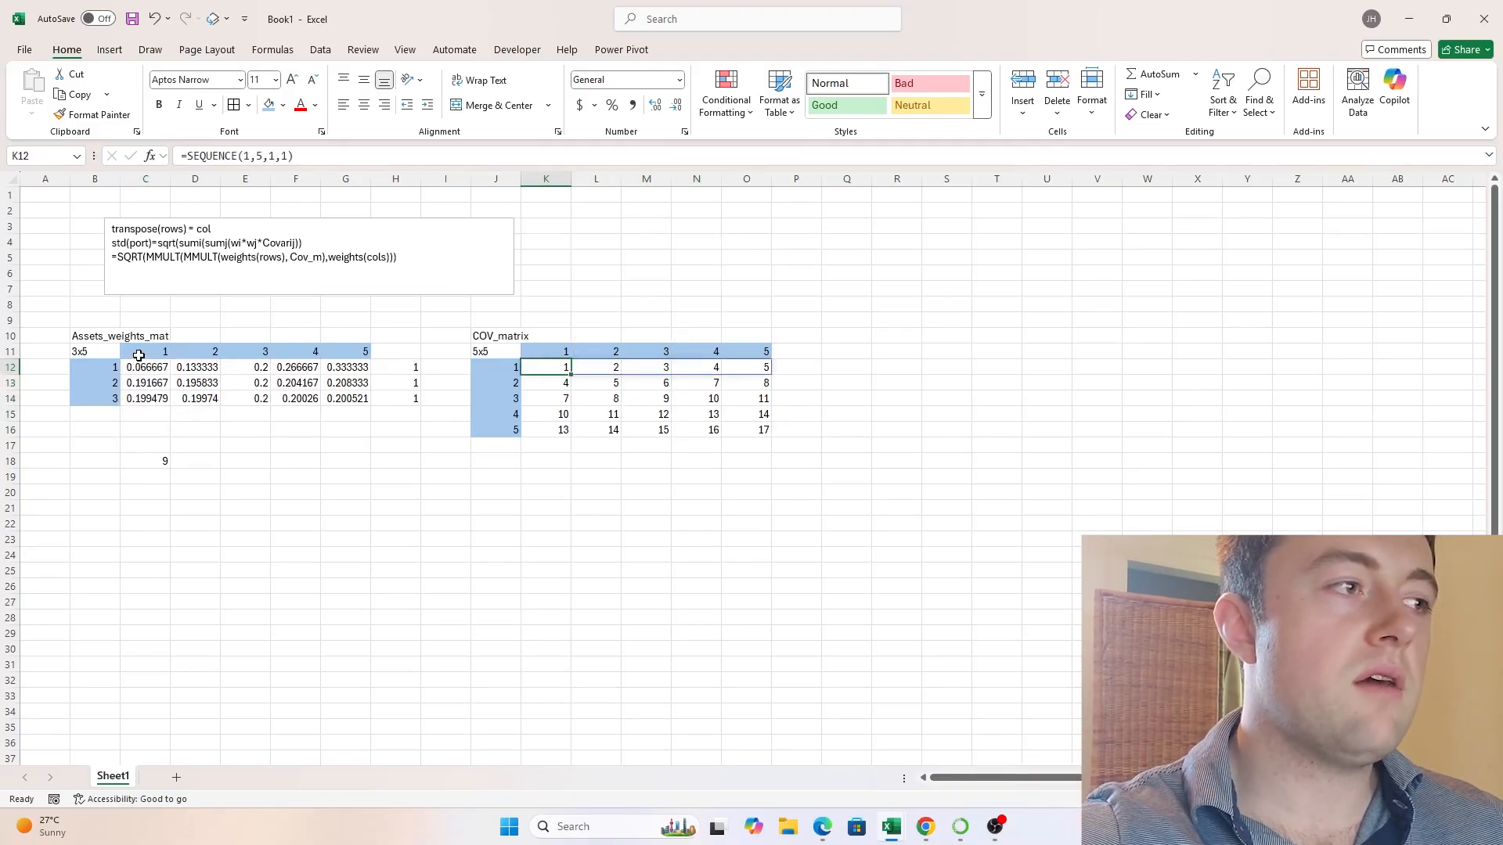
pyautogui.moveTo(106, 368); pyautogui.dragTo(167, 440)
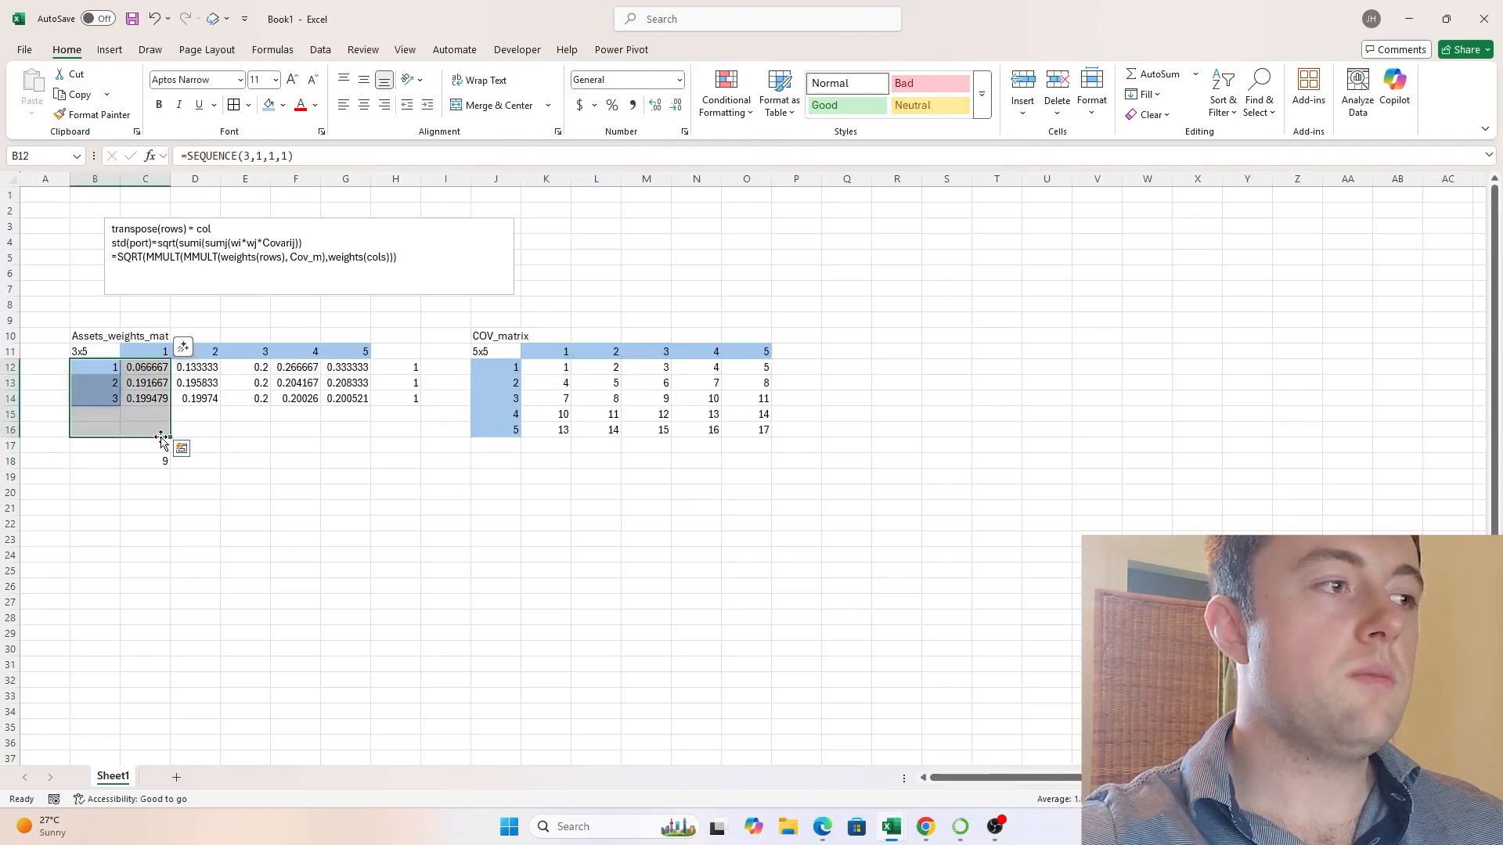
pyautogui.moveTo(559, 369); pyautogui.dragTo(743, 368)
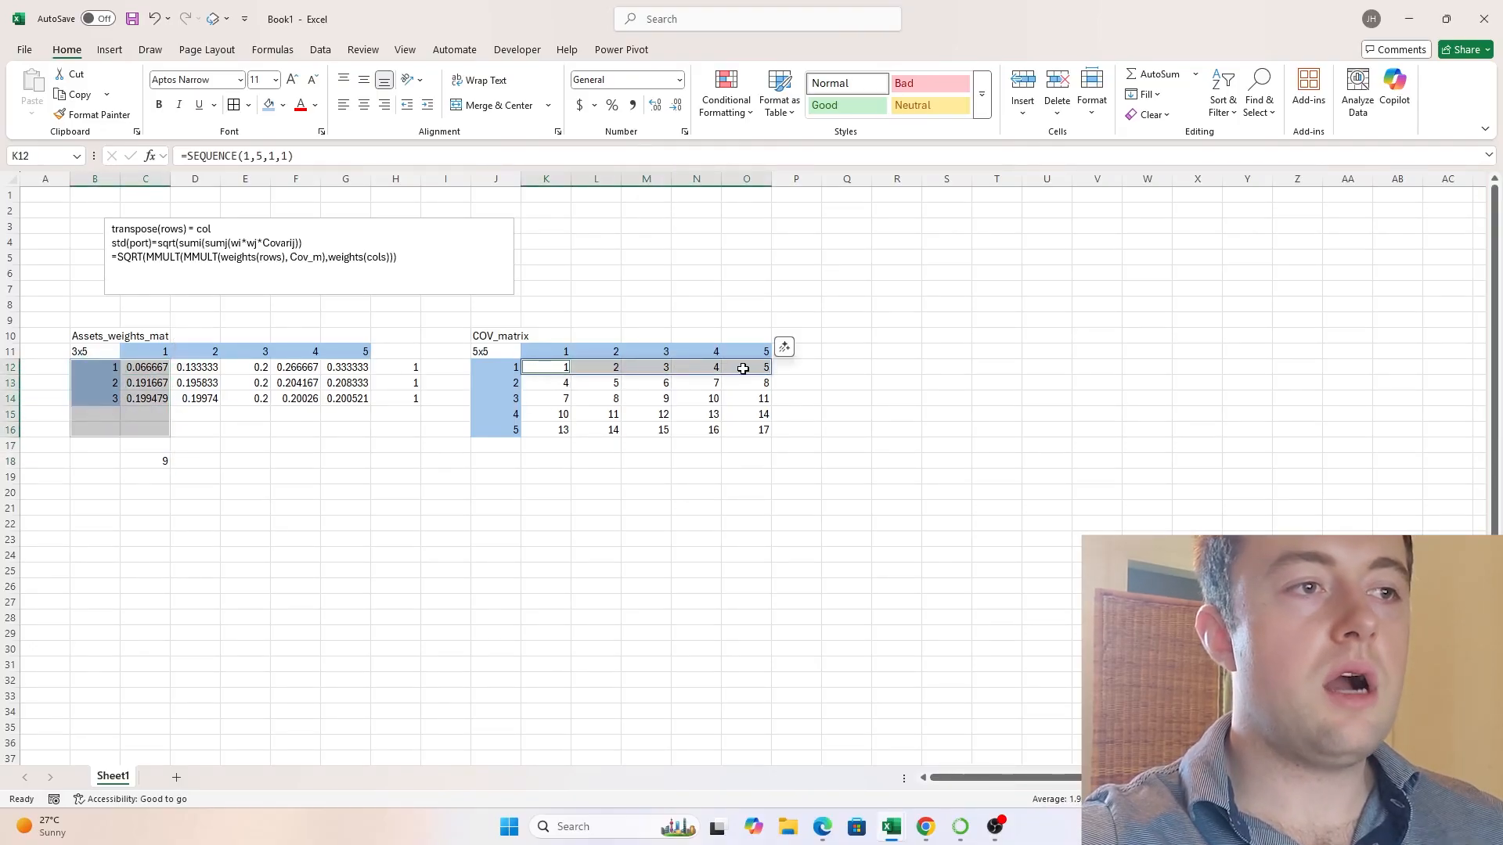
pyautogui.click(709, 383)
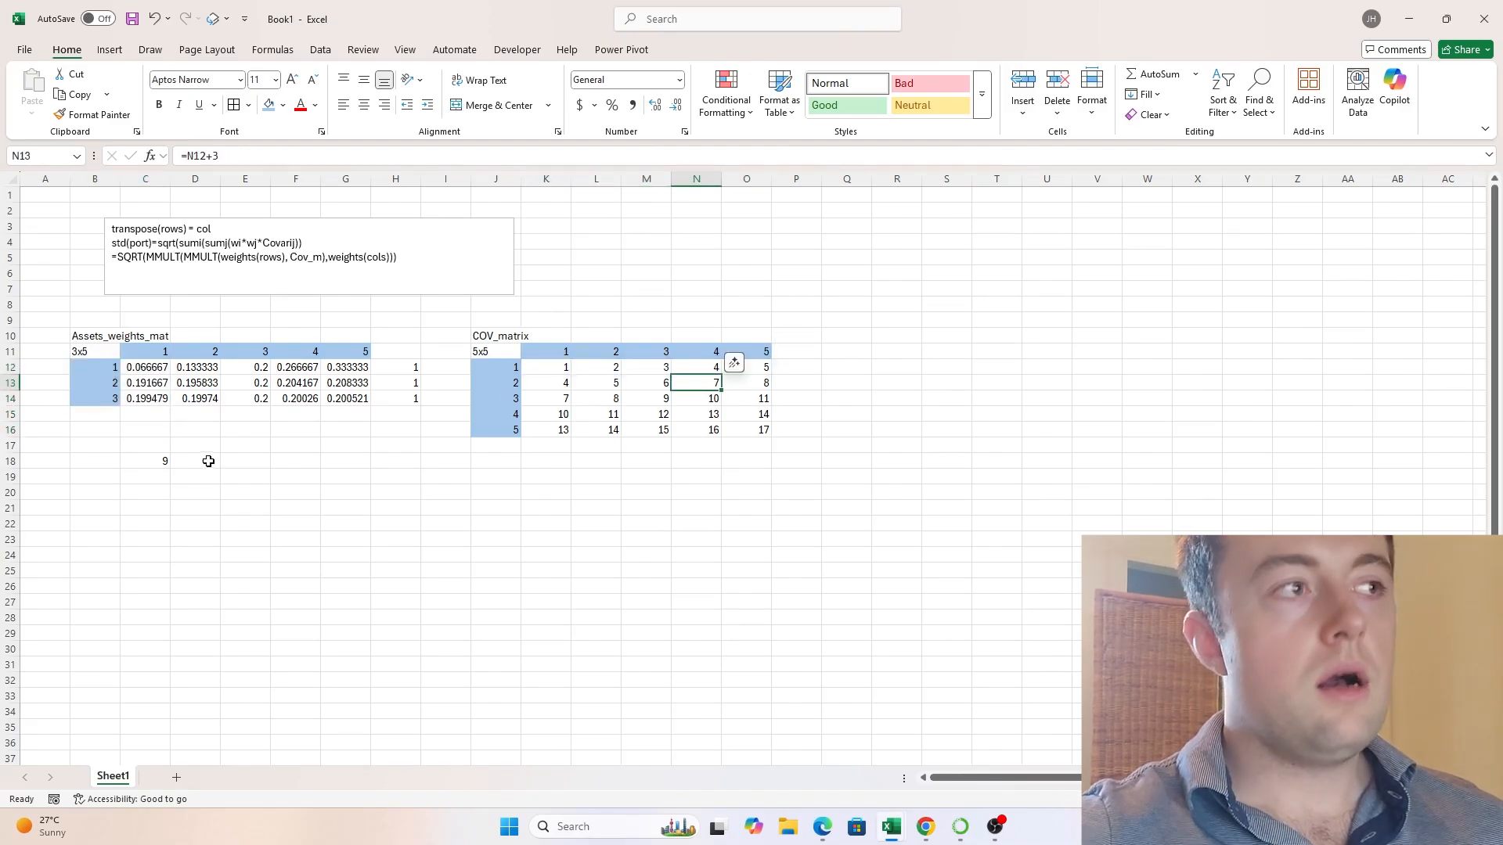
# - Lock the column of every weight reference in the C18 formula, giving $C12, $D12, $E12, $F12 and $G12
pyautogui.click(155, 462)
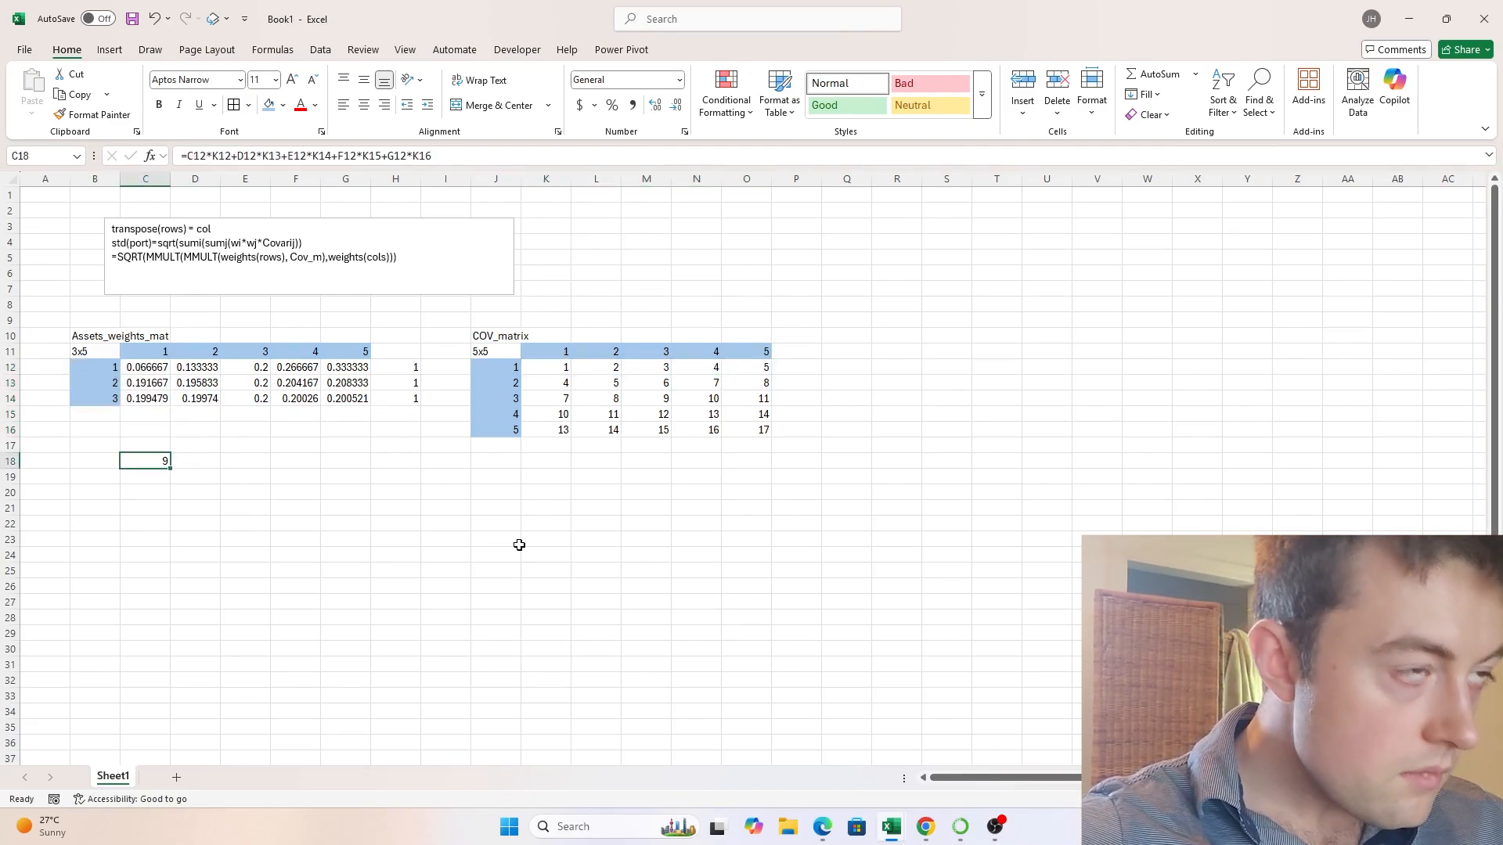
pyautogui.doubleClick(152, 460)
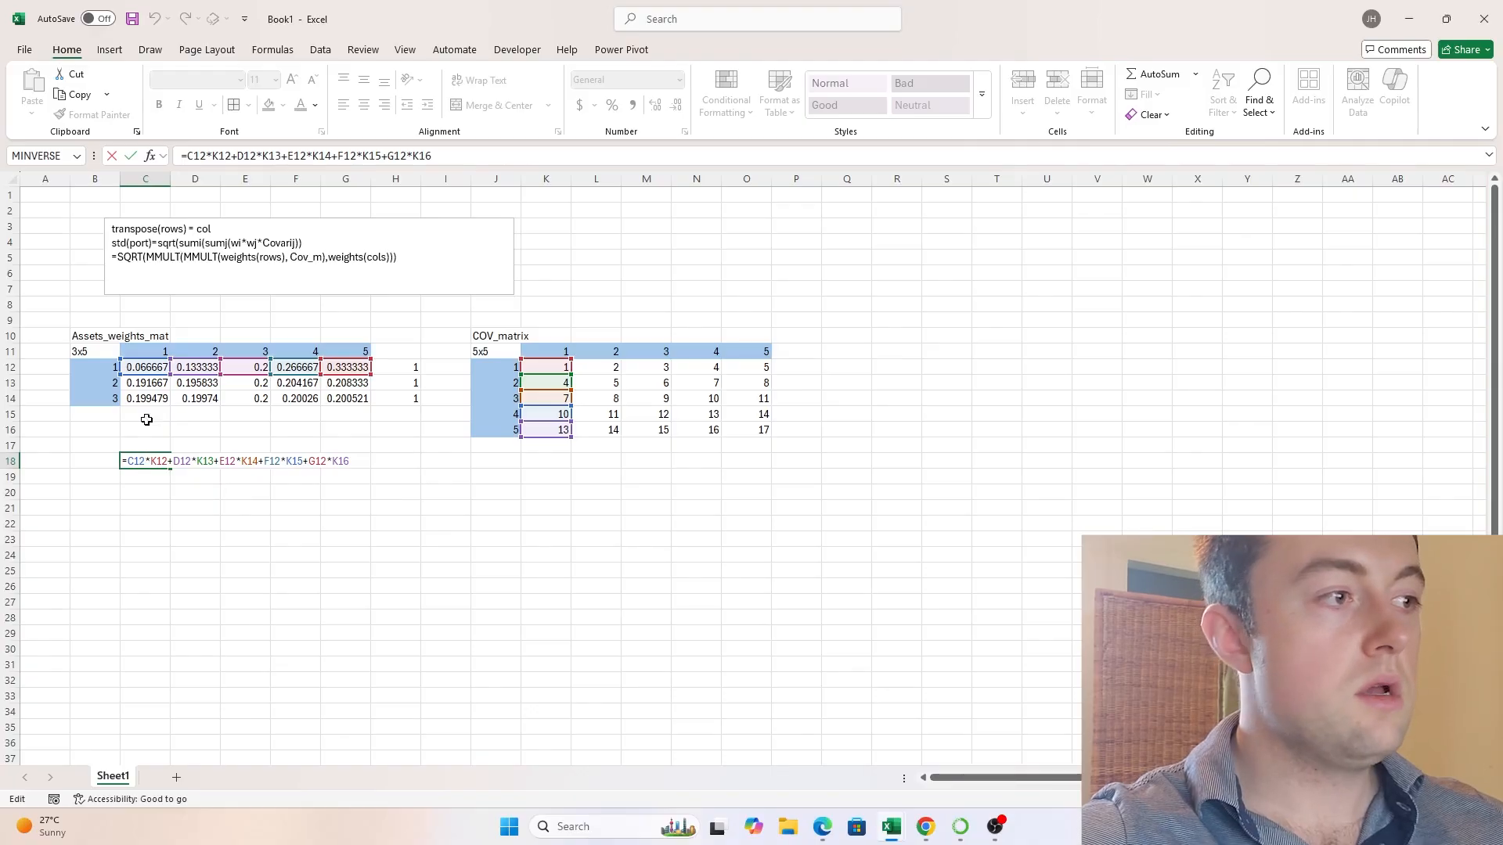
pyautogui.press('F4')
pyautogui.press('F4')
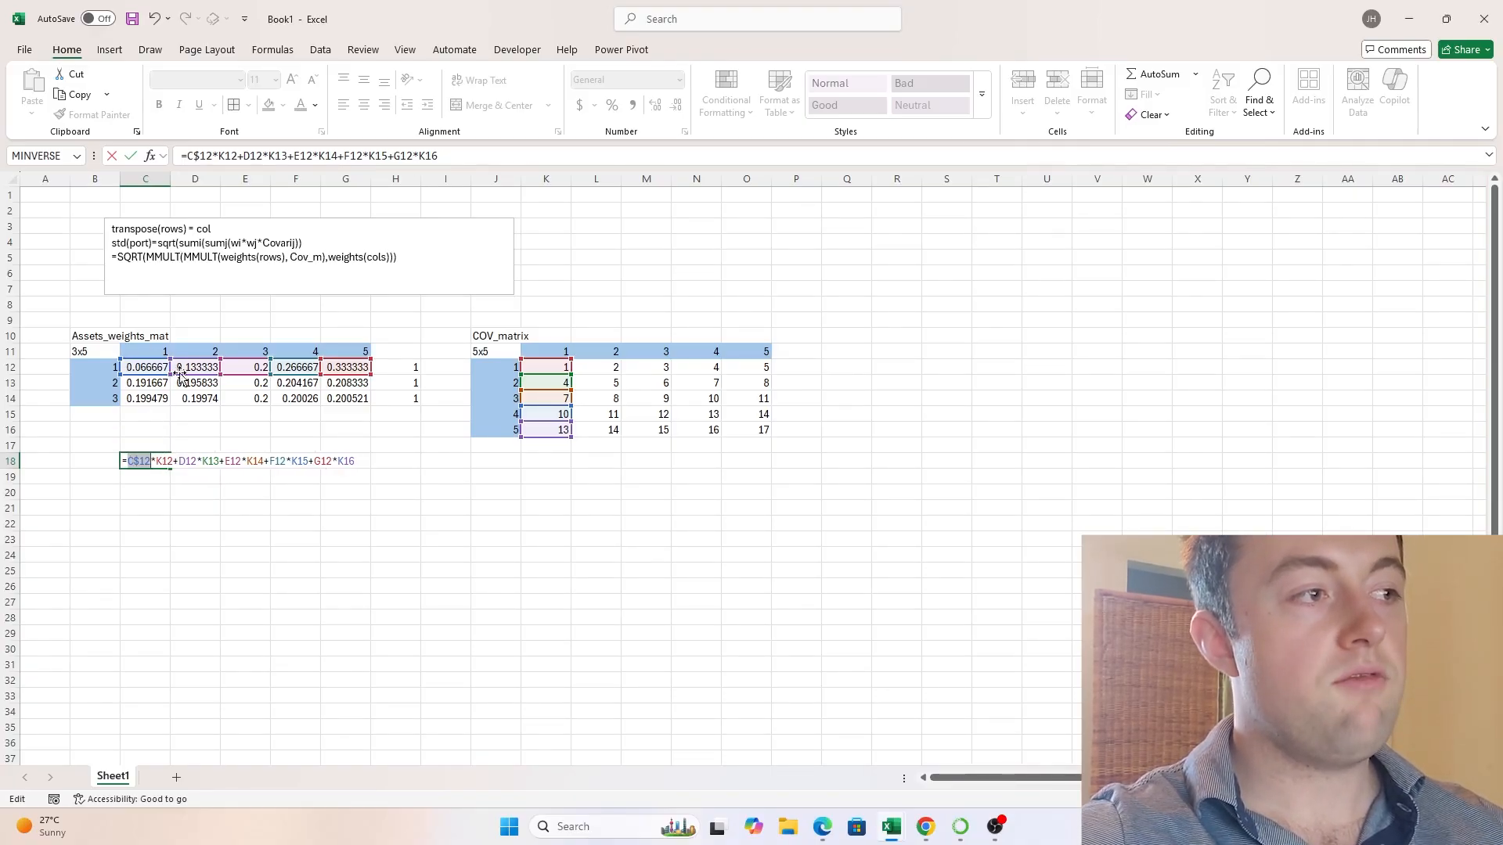
pyautogui.press('F4')
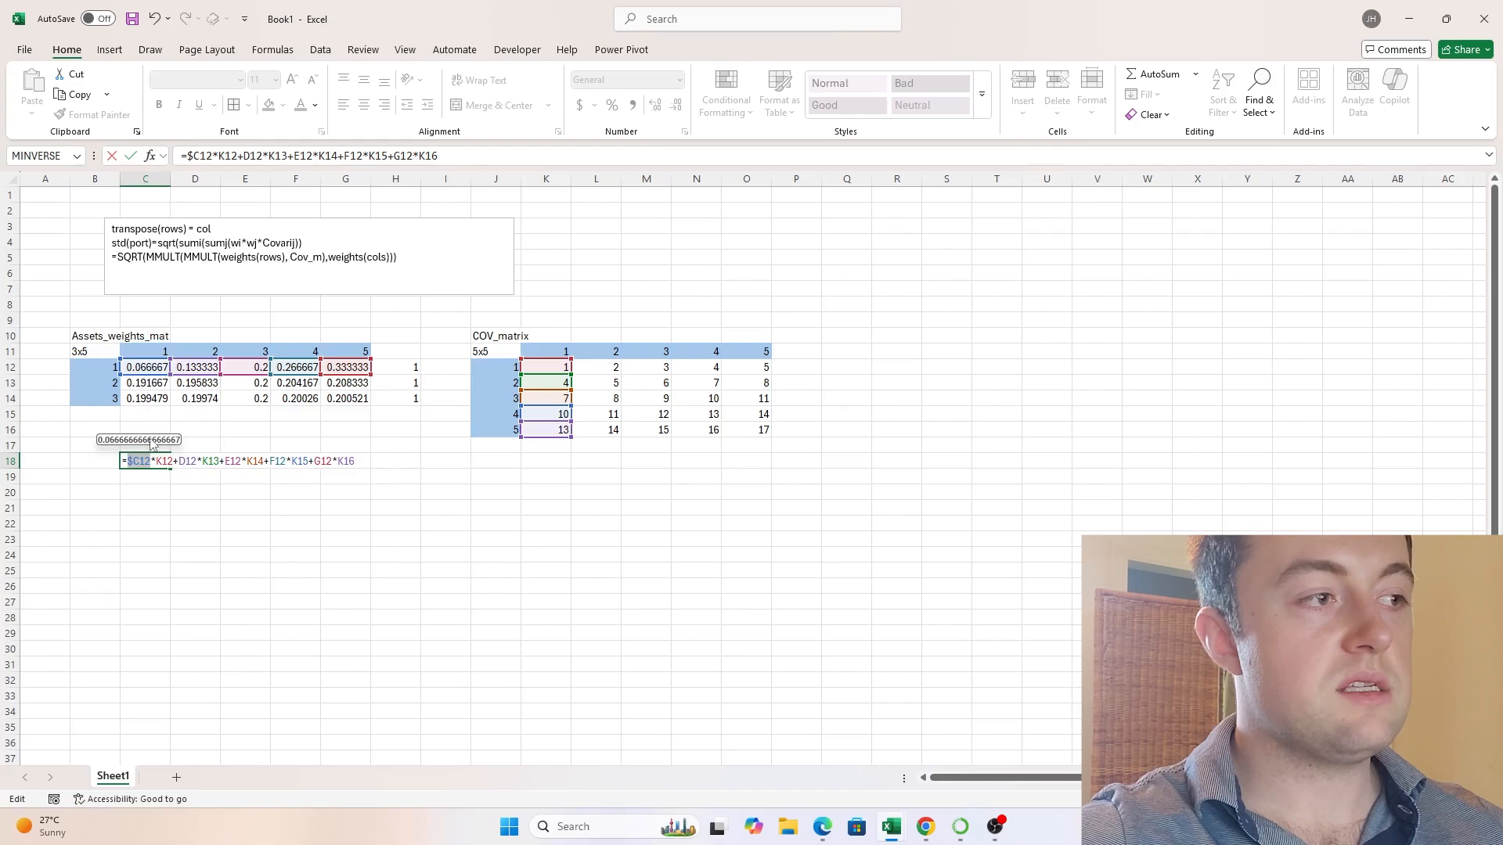
pyautogui.click(186, 462)
pyautogui.press('F4')
pyautogui.press('F4')
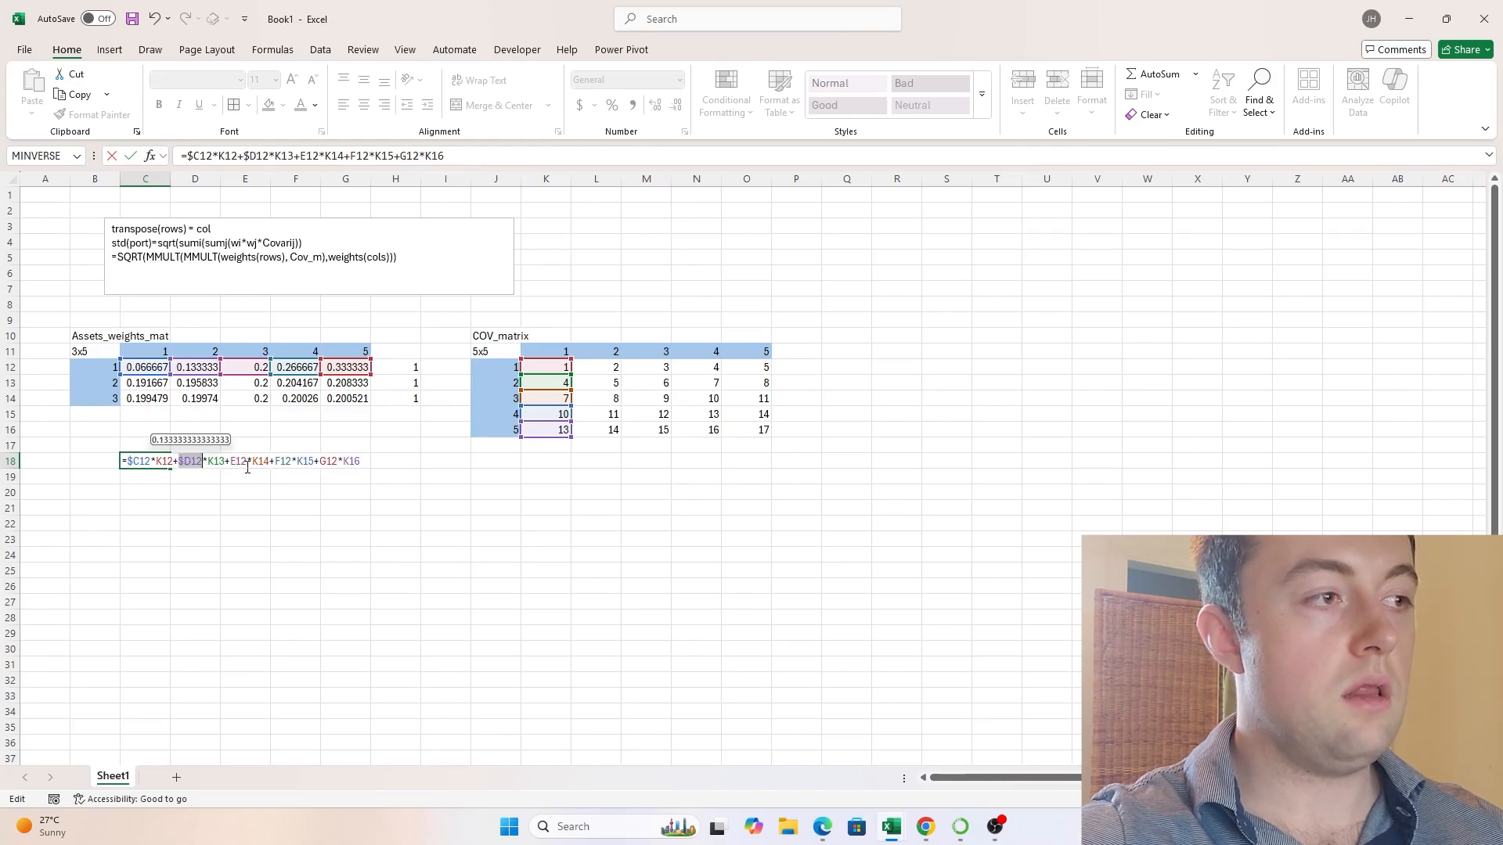
pyautogui.click(240, 462)
pyautogui.press('F4')
pyautogui.press('F4')
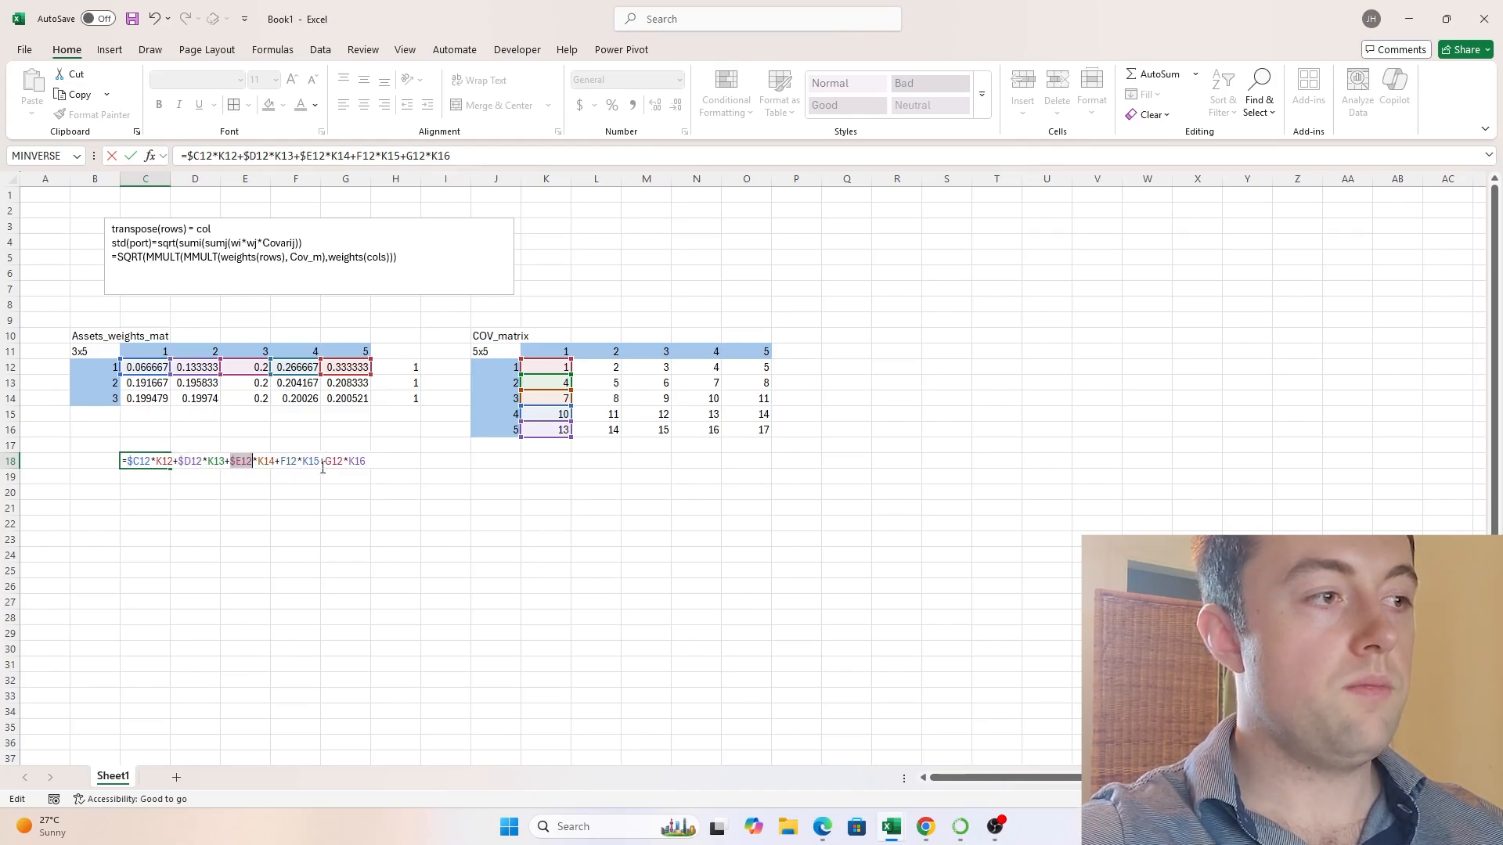
pyautogui.press('Right')
pyautogui.press('Right')
pyautogui.press('Right')
pyautogui.press('Right')
pyautogui.press('Right')
pyautogui.press('Right')
pyautogui.press('F4')
pyautogui.press('F4')
pyautogui.press('F4')
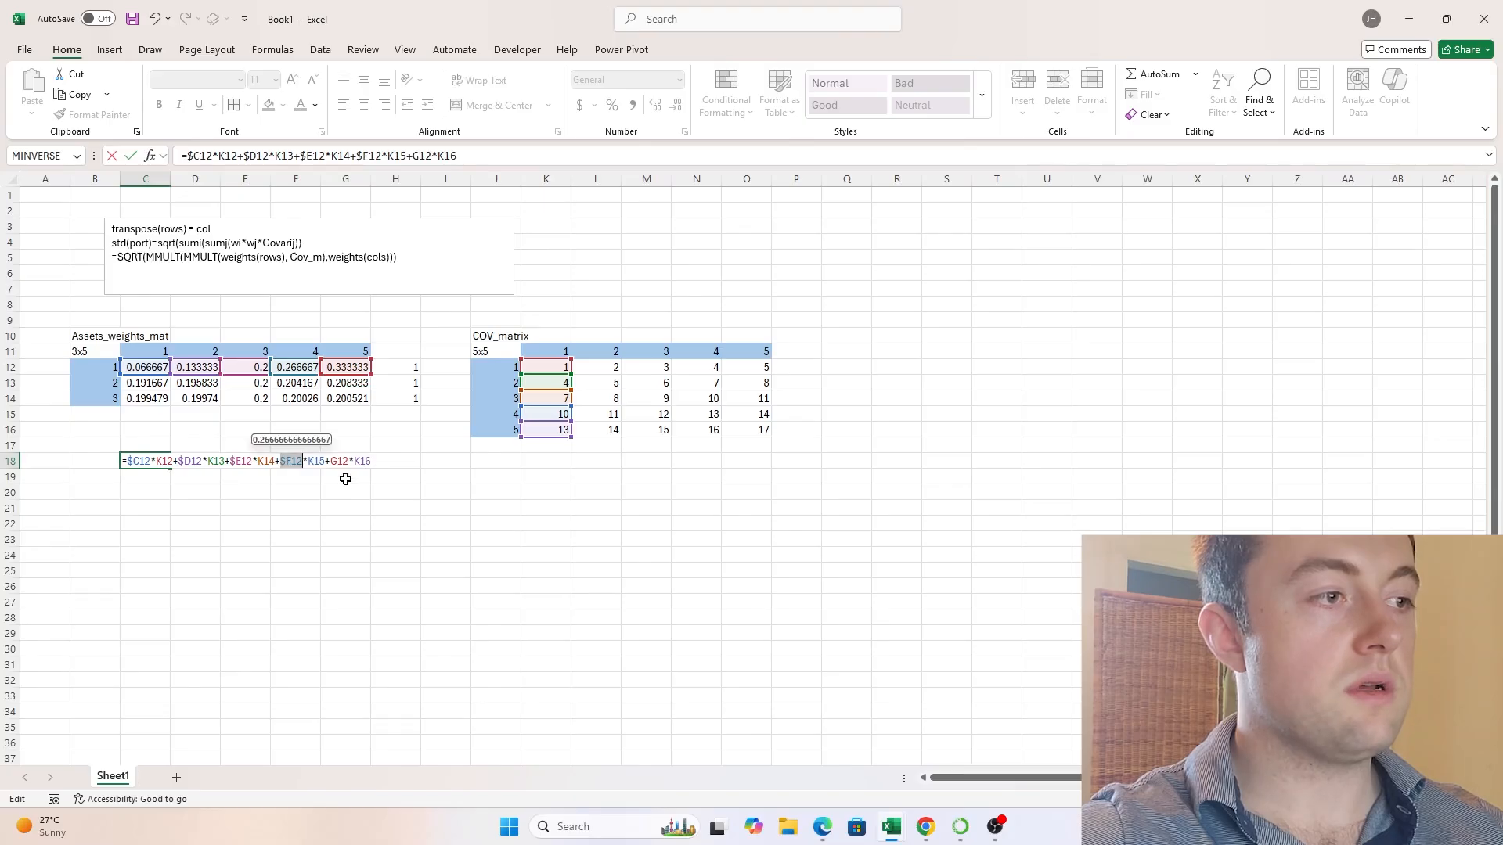
pyautogui.click(335, 461)
pyautogui.press('F4')
pyautogui.press('F4')
pyautogui.press('F4')
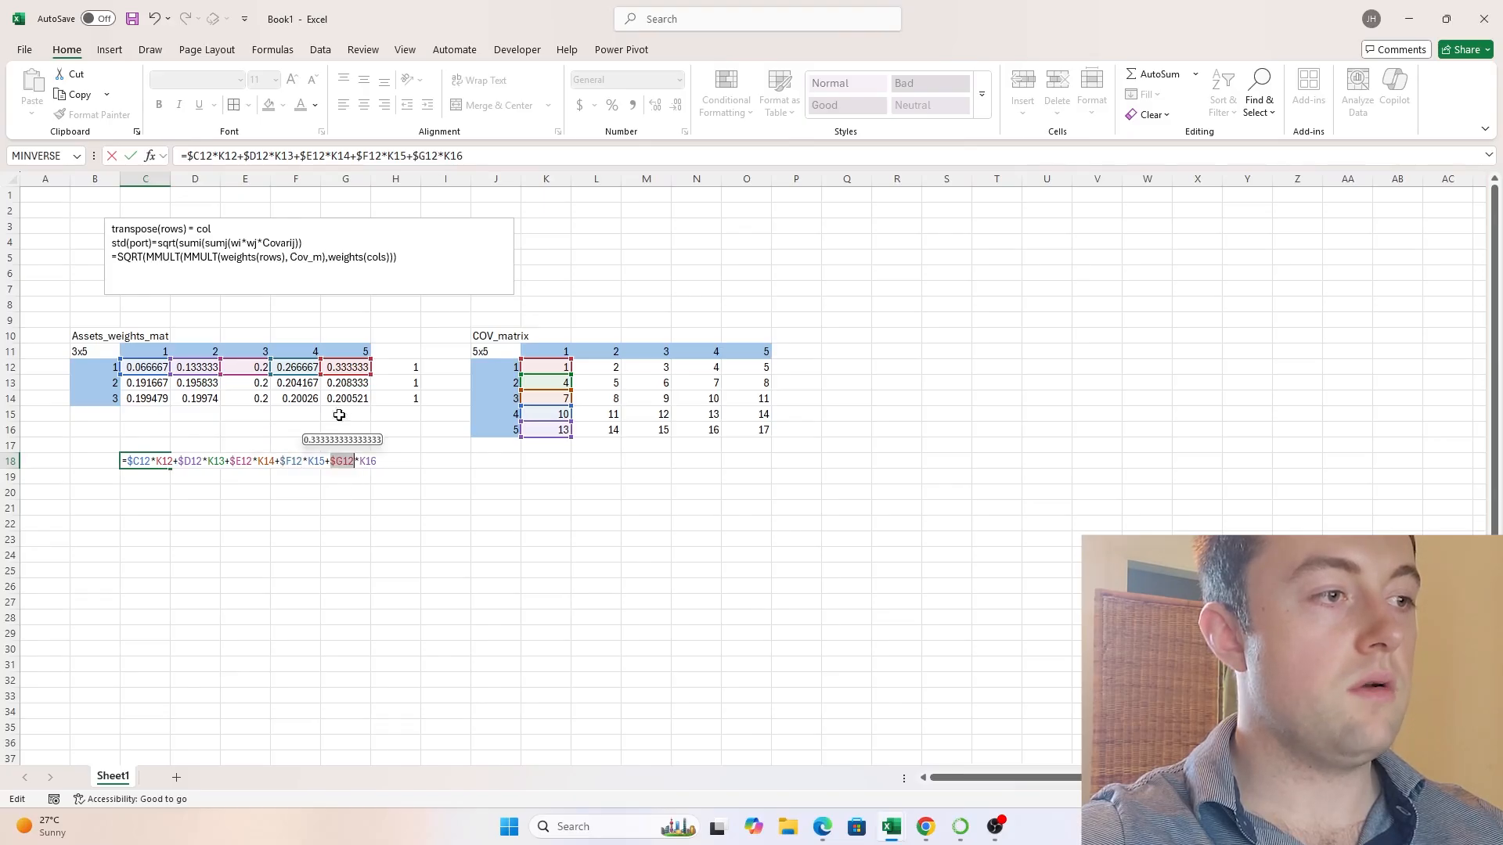
# - Lock the row of every covariance reference in the C18 formula, giving K$12, K$13, K$14, K$15 and K$16
pyautogui.click(161, 461)
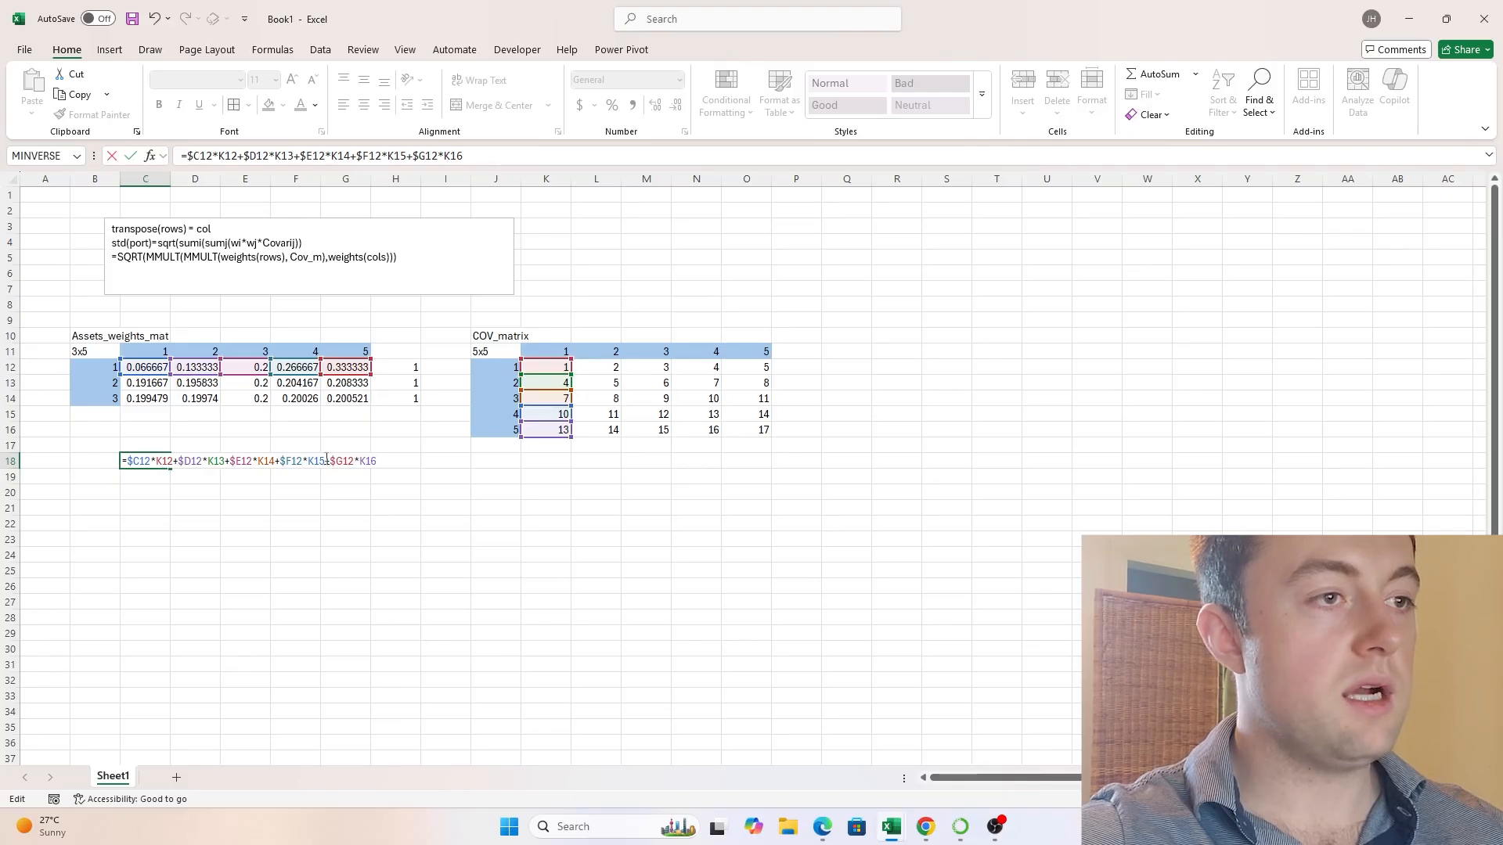
pyautogui.press('F4')
pyautogui.press('F4')
pyautogui.click(223, 461)
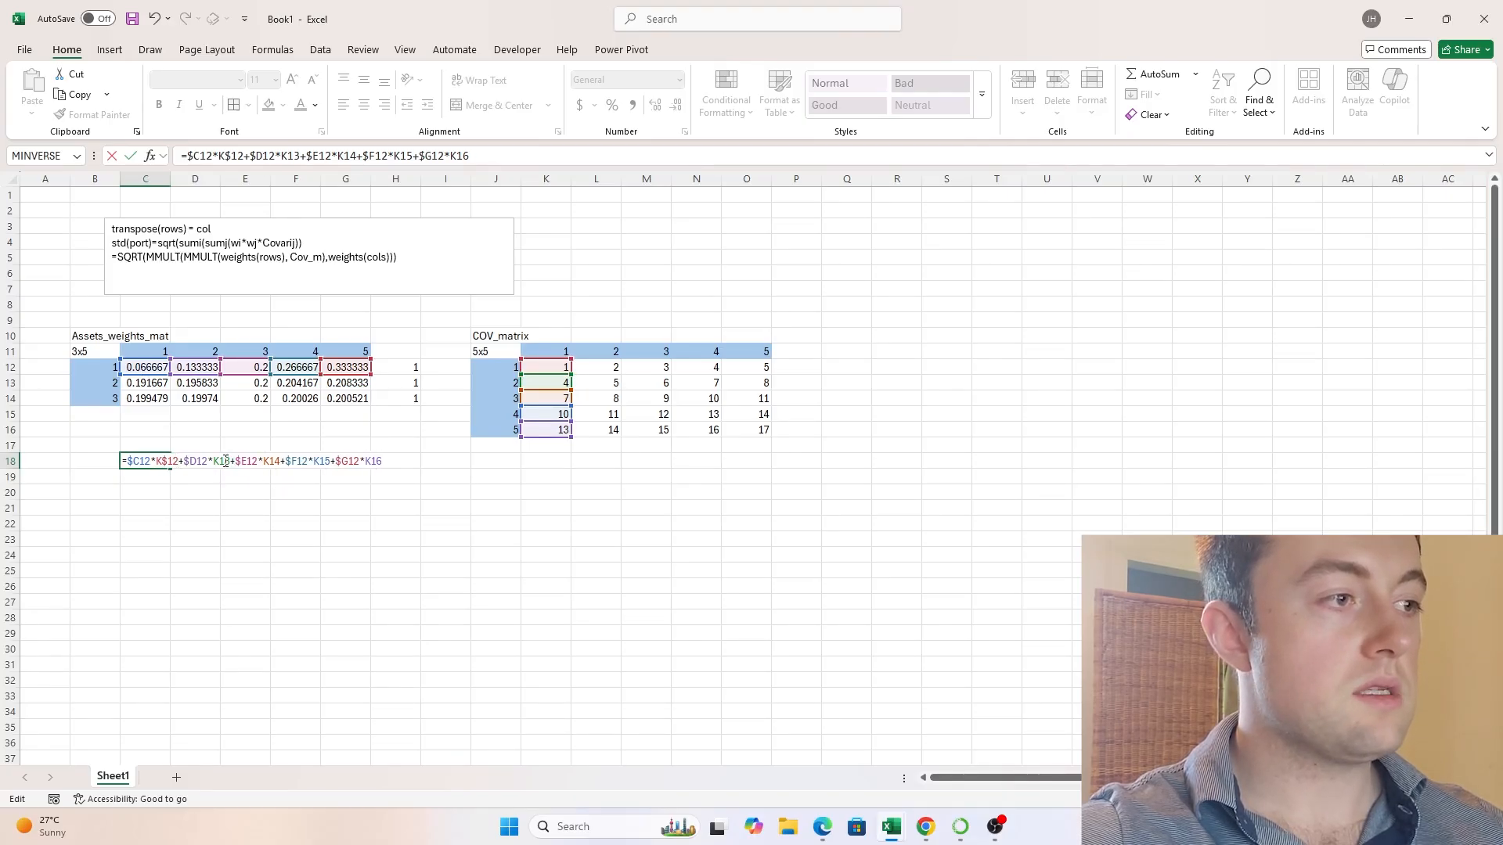
pyautogui.press('F4')
pyautogui.press('F4')
pyautogui.click(280, 461)
pyautogui.press('F4')
pyautogui.press('F4')
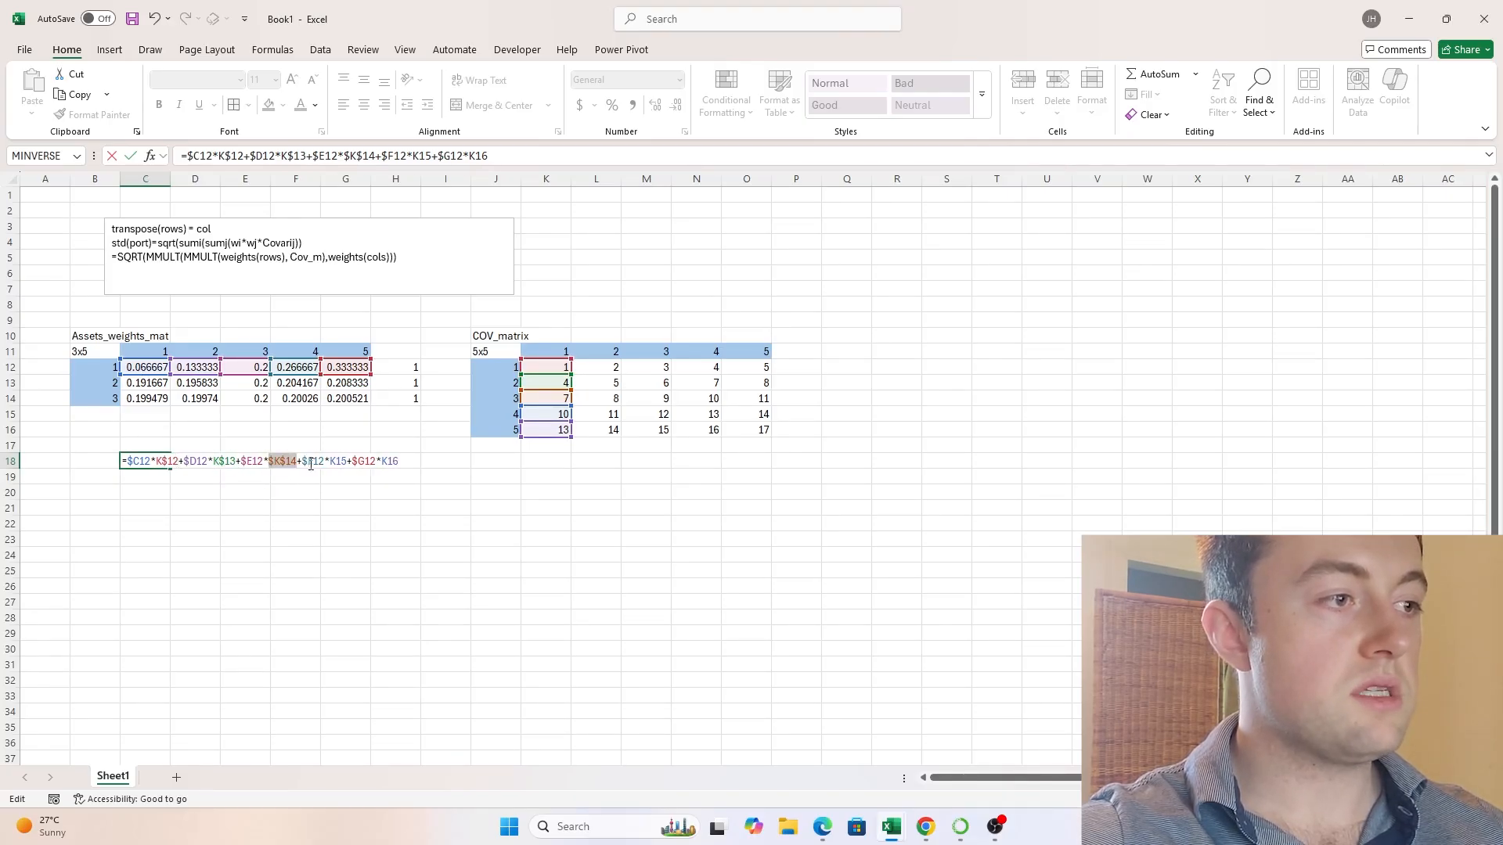
pyautogui.click(337, 463)
pyautogui.press('F4')
pyautogui.press('F4')
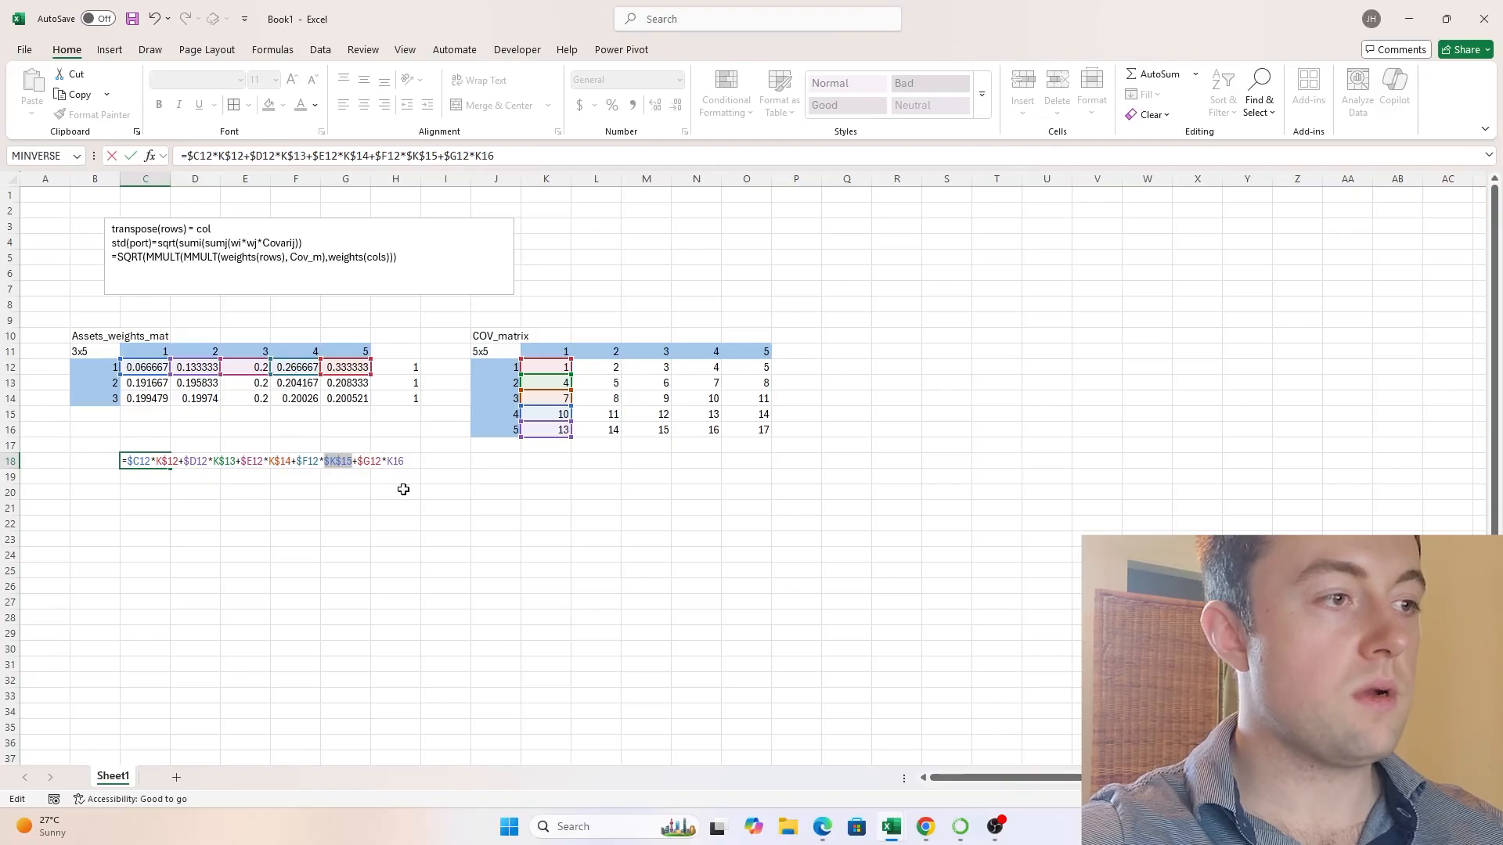
pyautogui.click(396, 462)
pyautogui.press('F4')
pyautogui.press('F4')
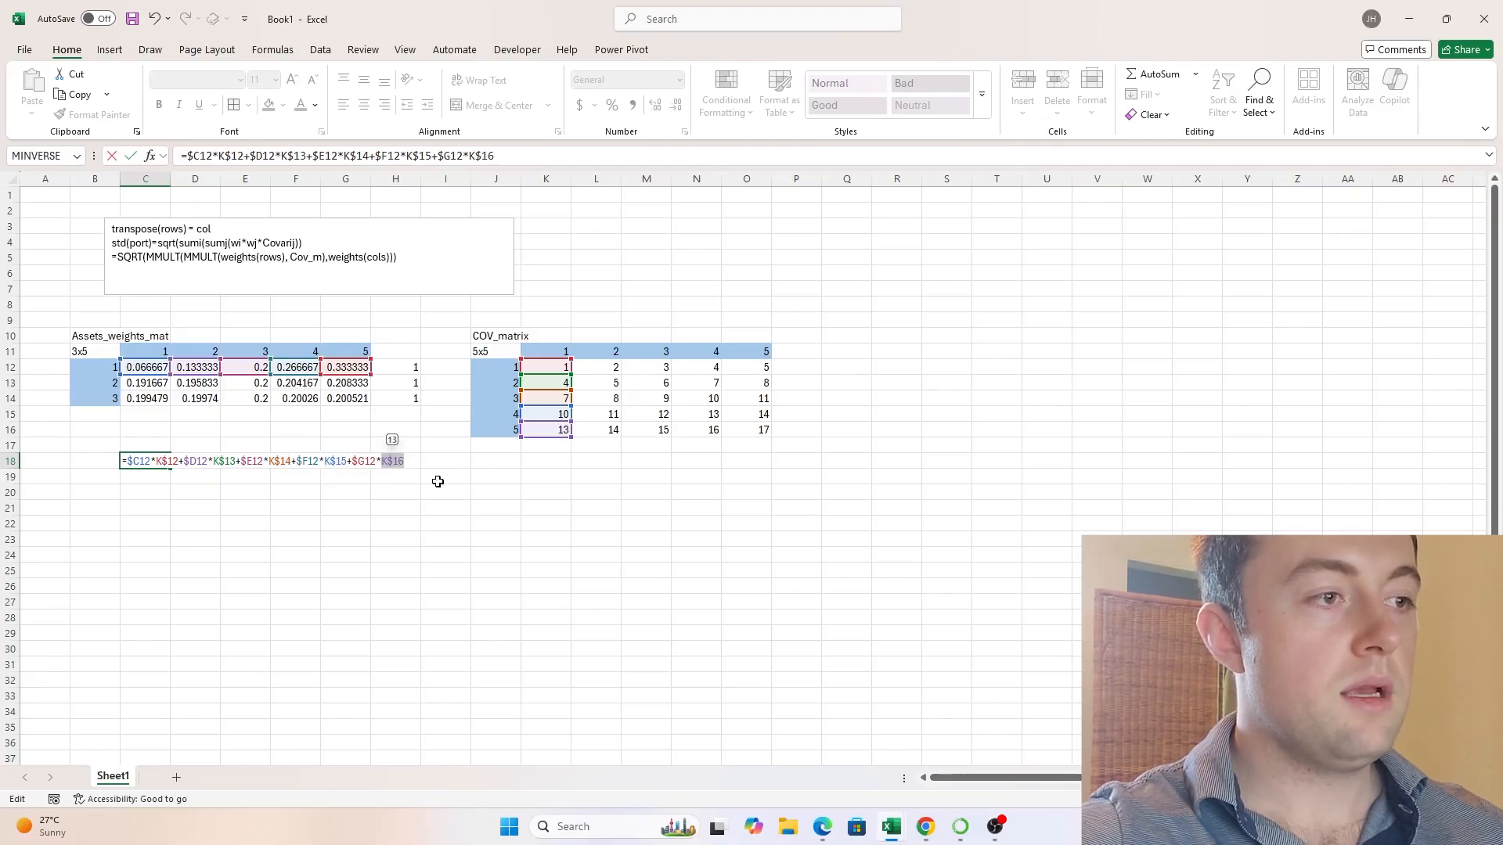
pyautogui.press('Return')
# - Copy the C18 formula across the range C18:H21
pyautogui.press('Up')
pyautogui.hotkey('ctrl', 'c')
pyautogui.hotkey('shift', 'Right')
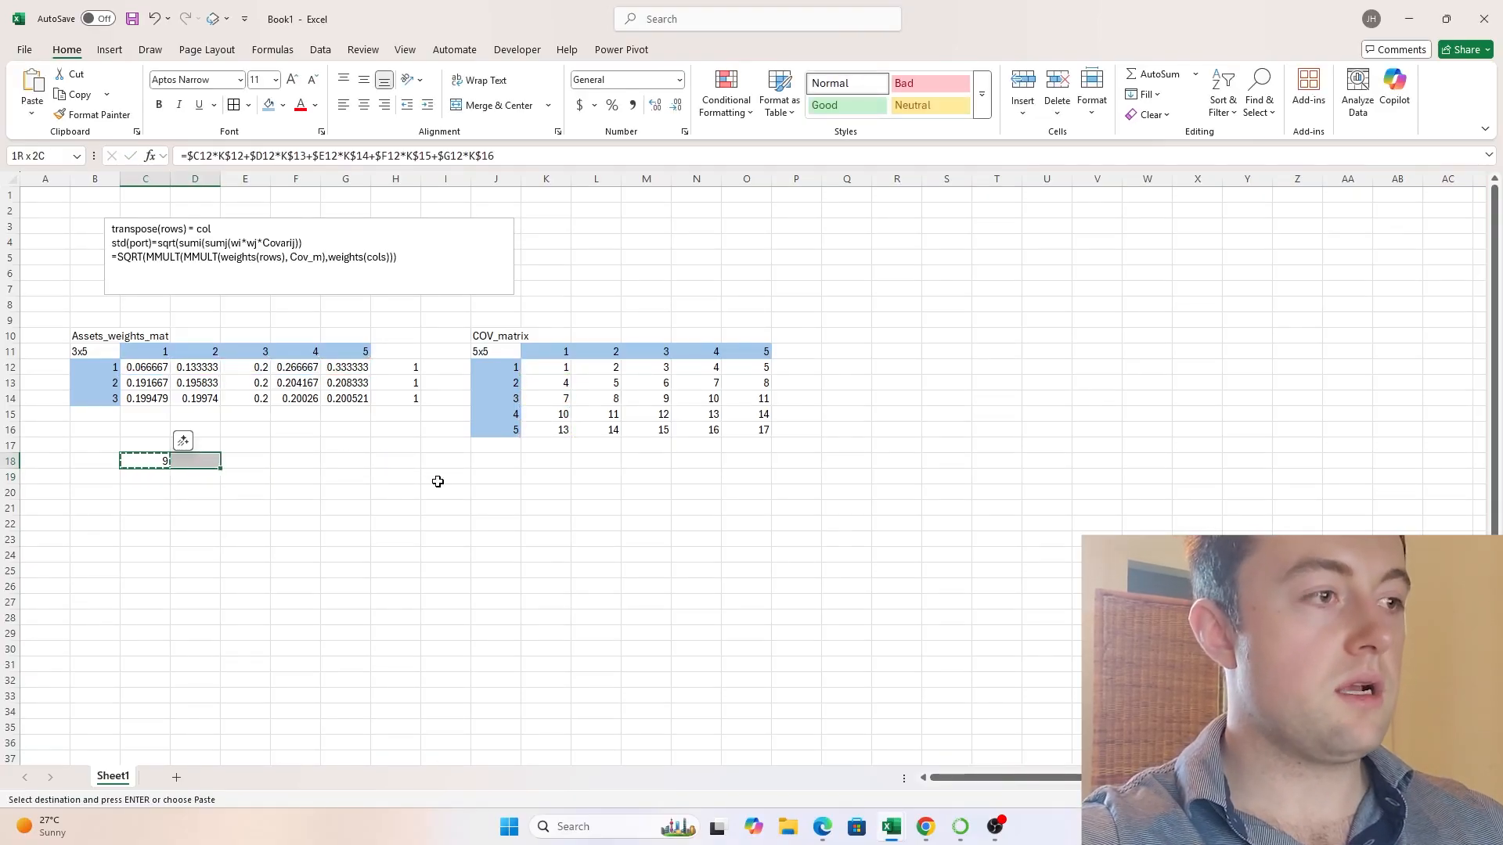
pyautogui.hotkey('shift', 'Right')
pyautogui.hotkey('shift', 'Right')
pyautogui.hotkey('shift', 'Right')
pyautogui.hotkey('shift', 'Down')
pyautogui.hotkey('shift', 'Down')
pyautogui.hotkey('shift', 'Right')
pyautogui.hotkey('shift', 'Down')
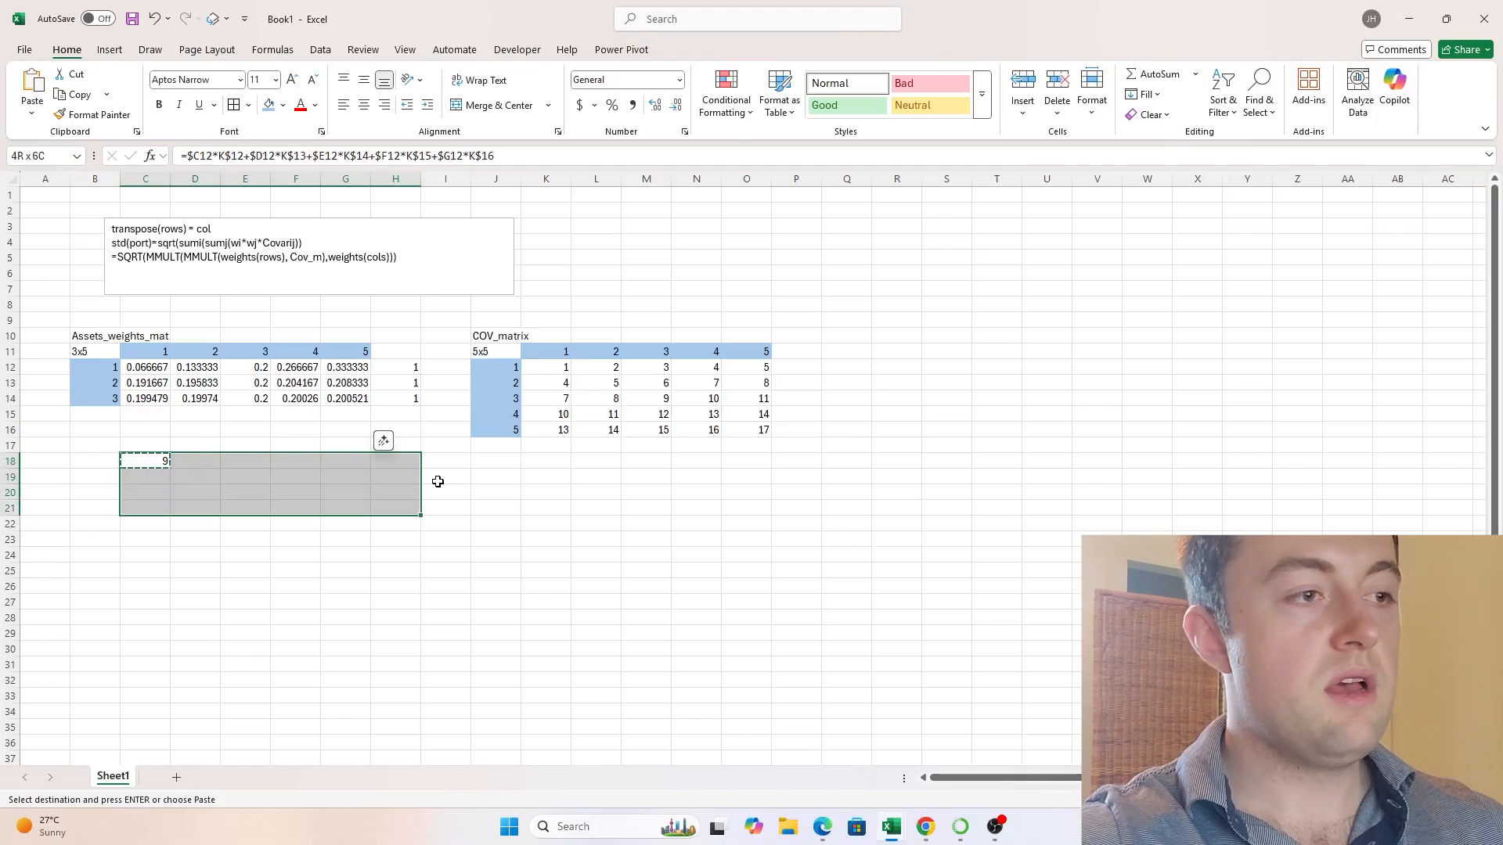
pyautogui.hotkey('ctrl', 'v')
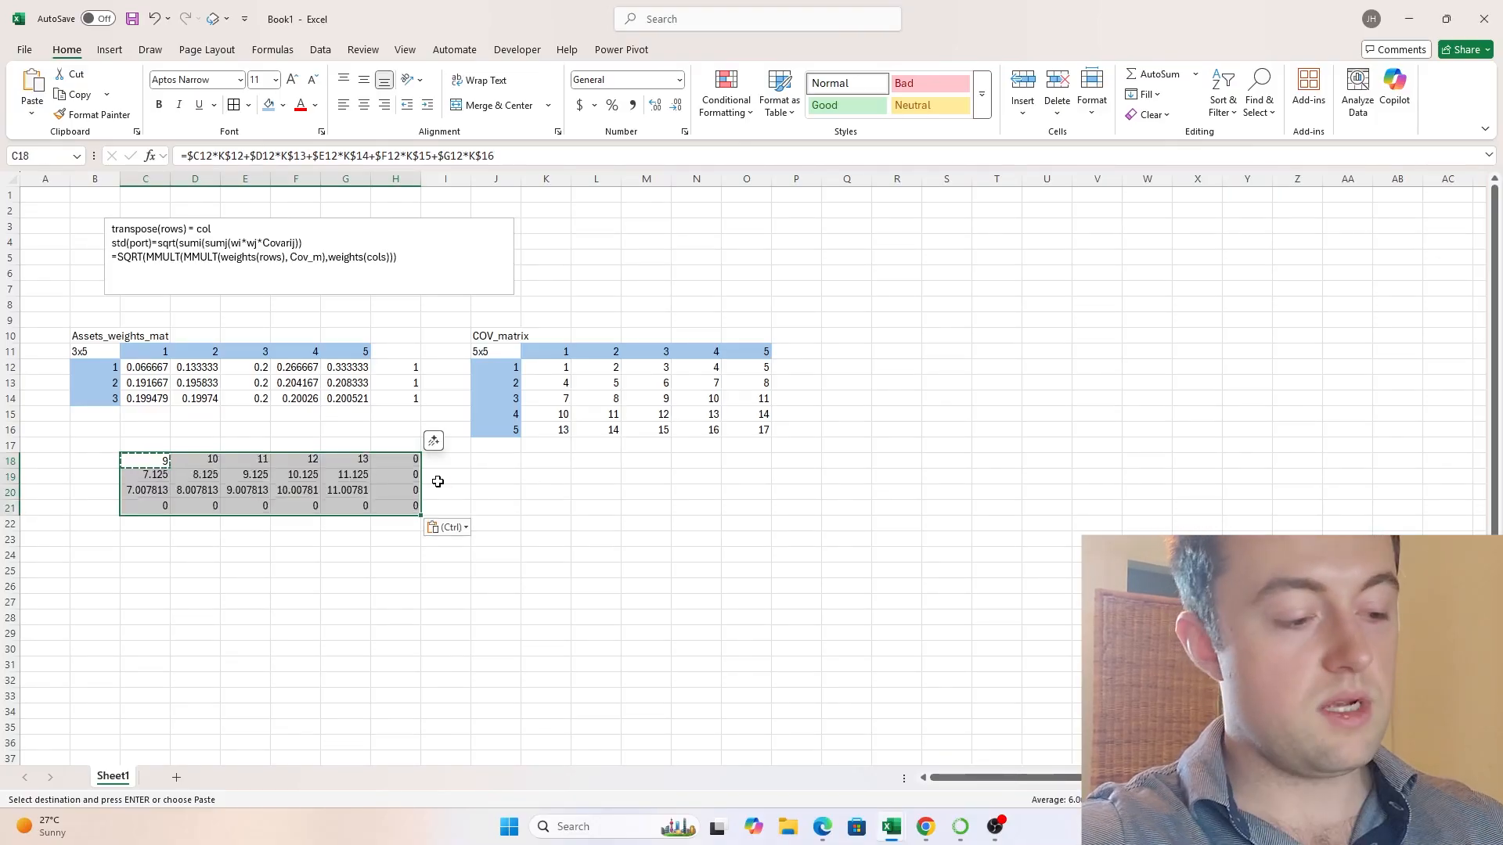
pyautogui.press('Escape')
# - Clear the surplus copied formulas in H18:H21 and C21:G21, keeping a product of three rows by five columns
pyautogui.press('Up')
pyautogui.press('Down')
pyautogui.hotkey('ctrl', 'Right')
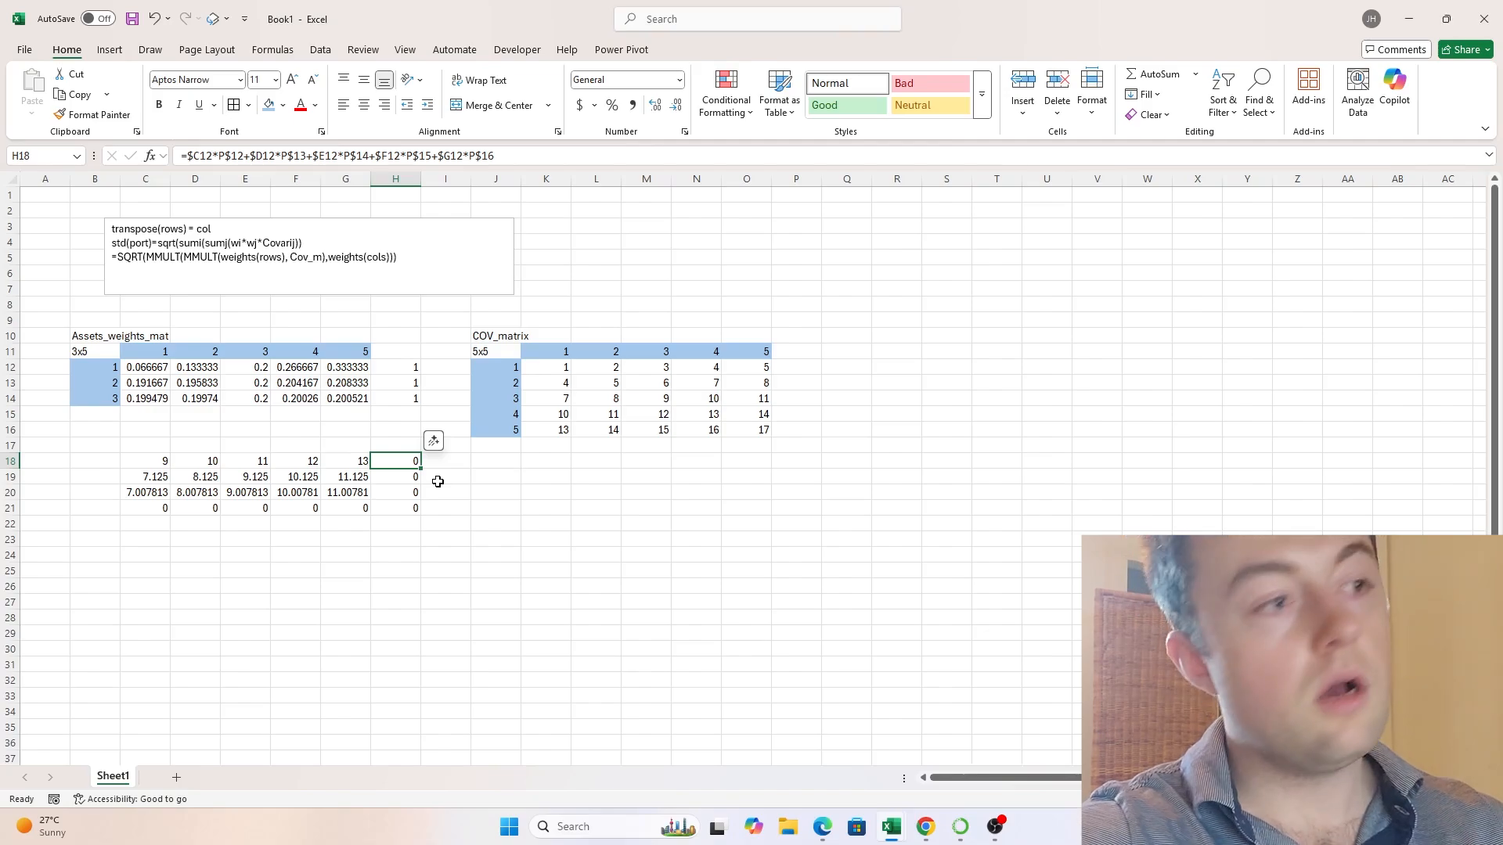
pyautogui.hotkey('ctrl', 'shift', 'Down')
pyautogui.press('Delete')
pyautogui.press('Down')
pyautogui.press('Down')
pyautogui.press('Down')
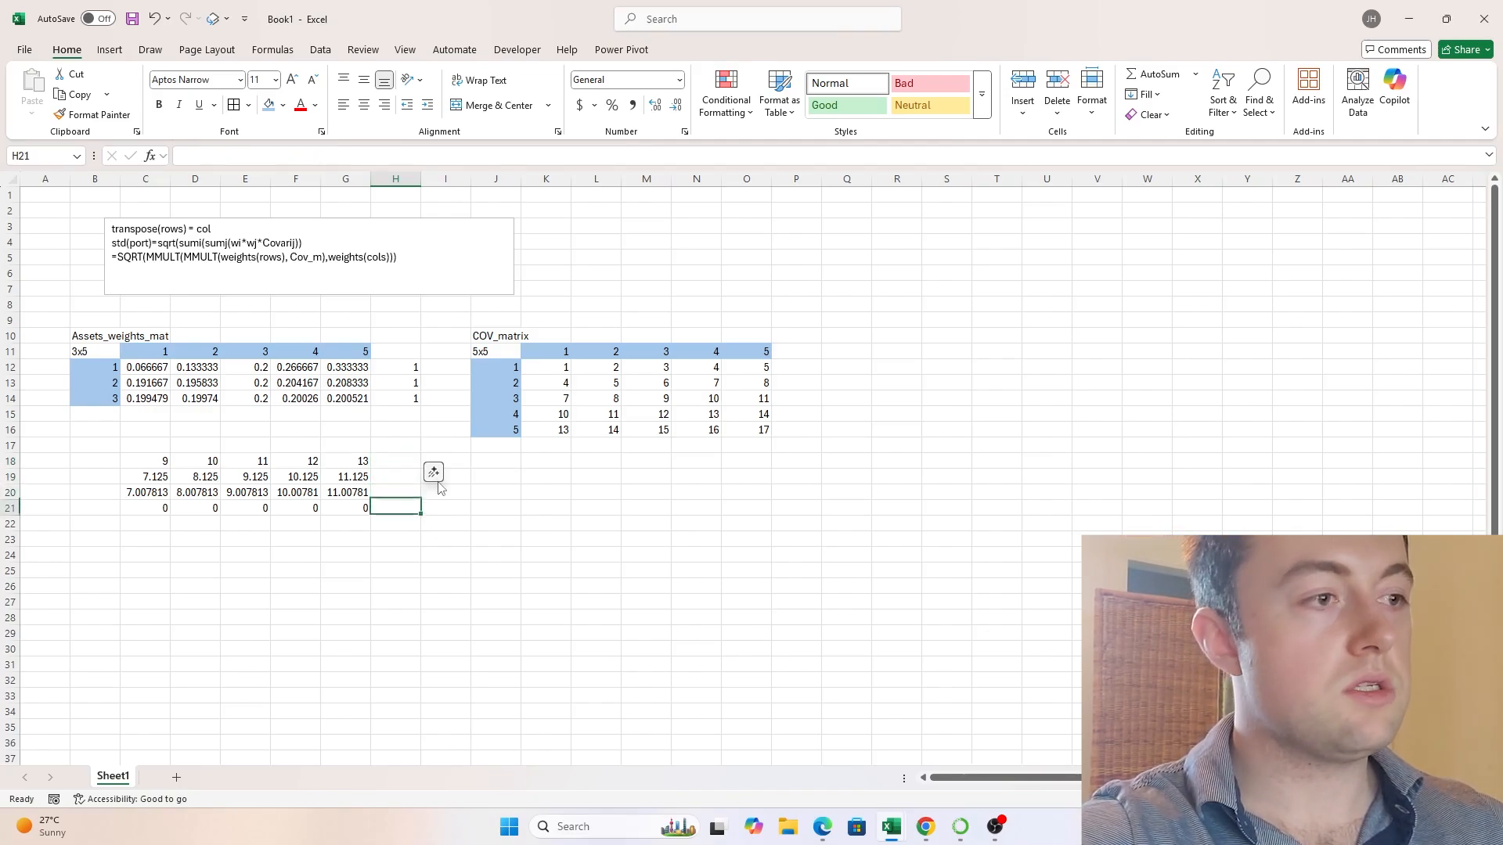
pyautogui.press('Left')
pyautogui.hotkey('ctrl', 'shift', 'Left')
pyautogui.press('Delete')
pyautogui.press('Left')
pyautogui.press('Left')
pyautogui.press('Left')
pyautogui.press('Left')
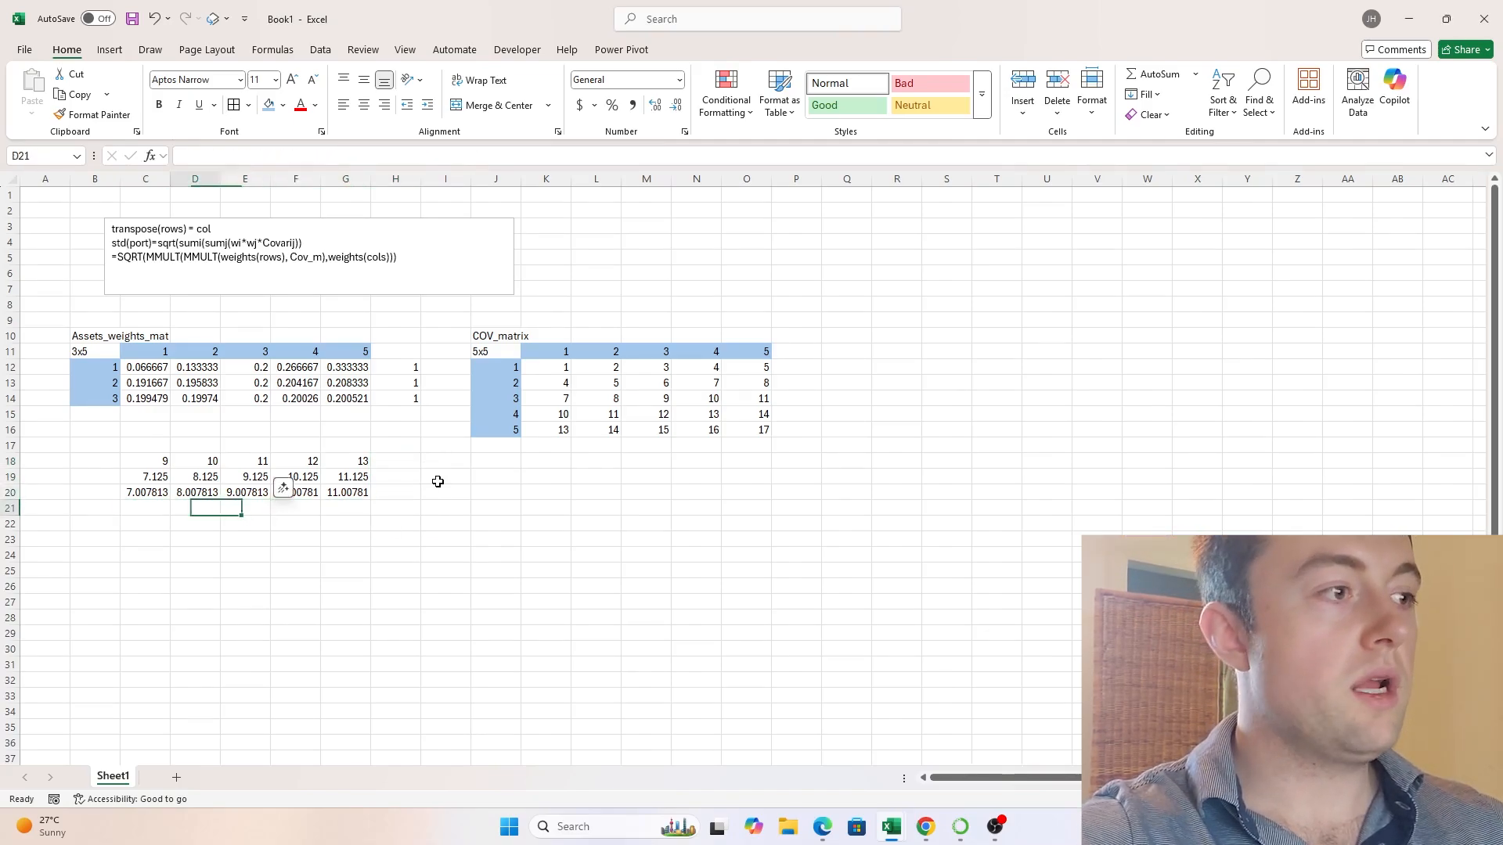
# - Label the product matrix's dimensions as 3x5 in B17
pyautogui.press('Up')
pyautogui.press('Up')
pyautogui.press('Left')
pyautogui.press('Up')
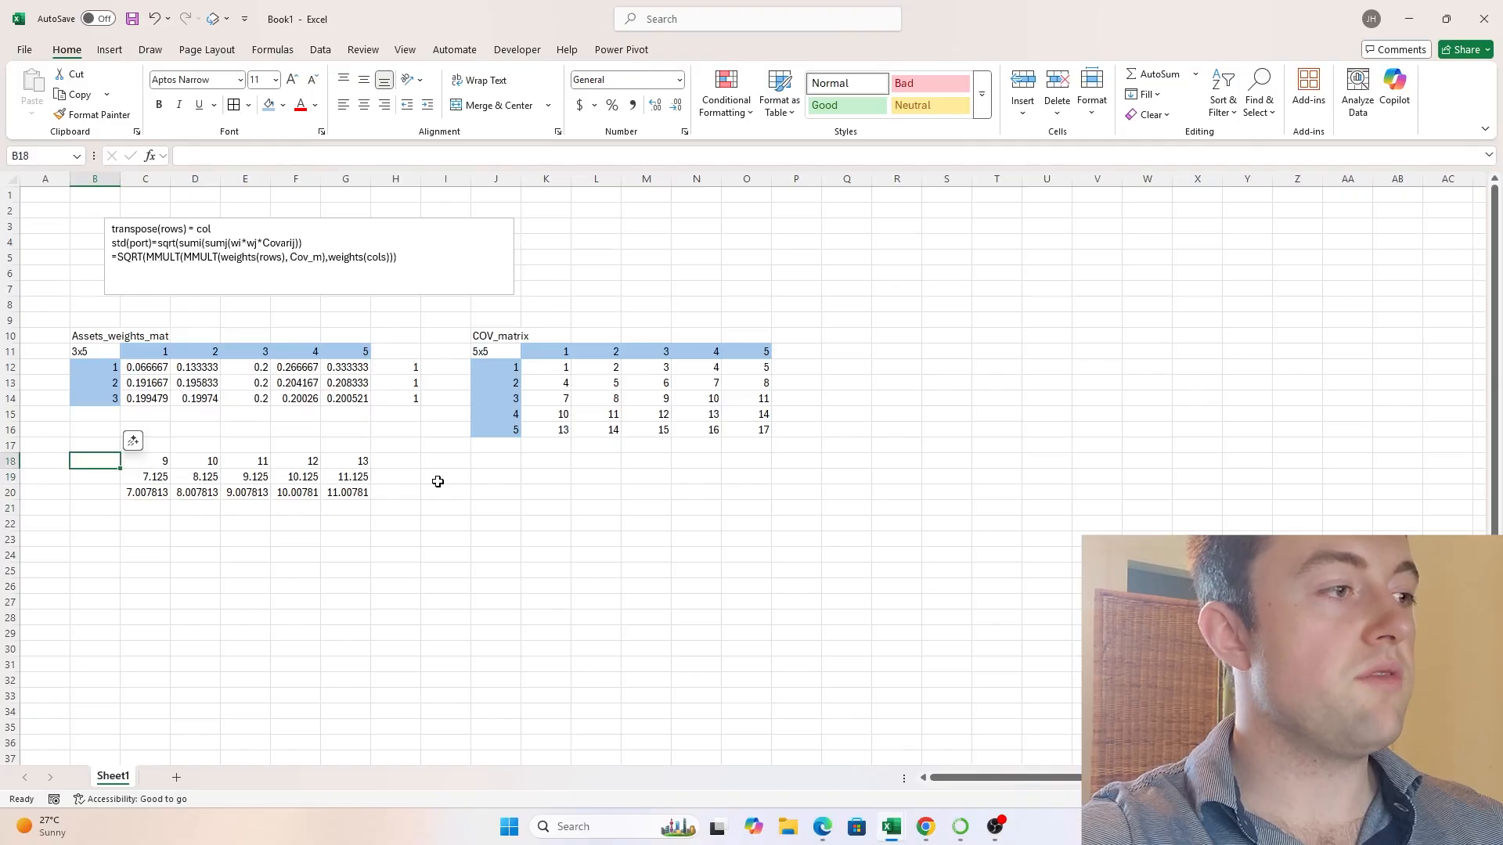
pyautogui.press('Up')
pyautogui.write('3')
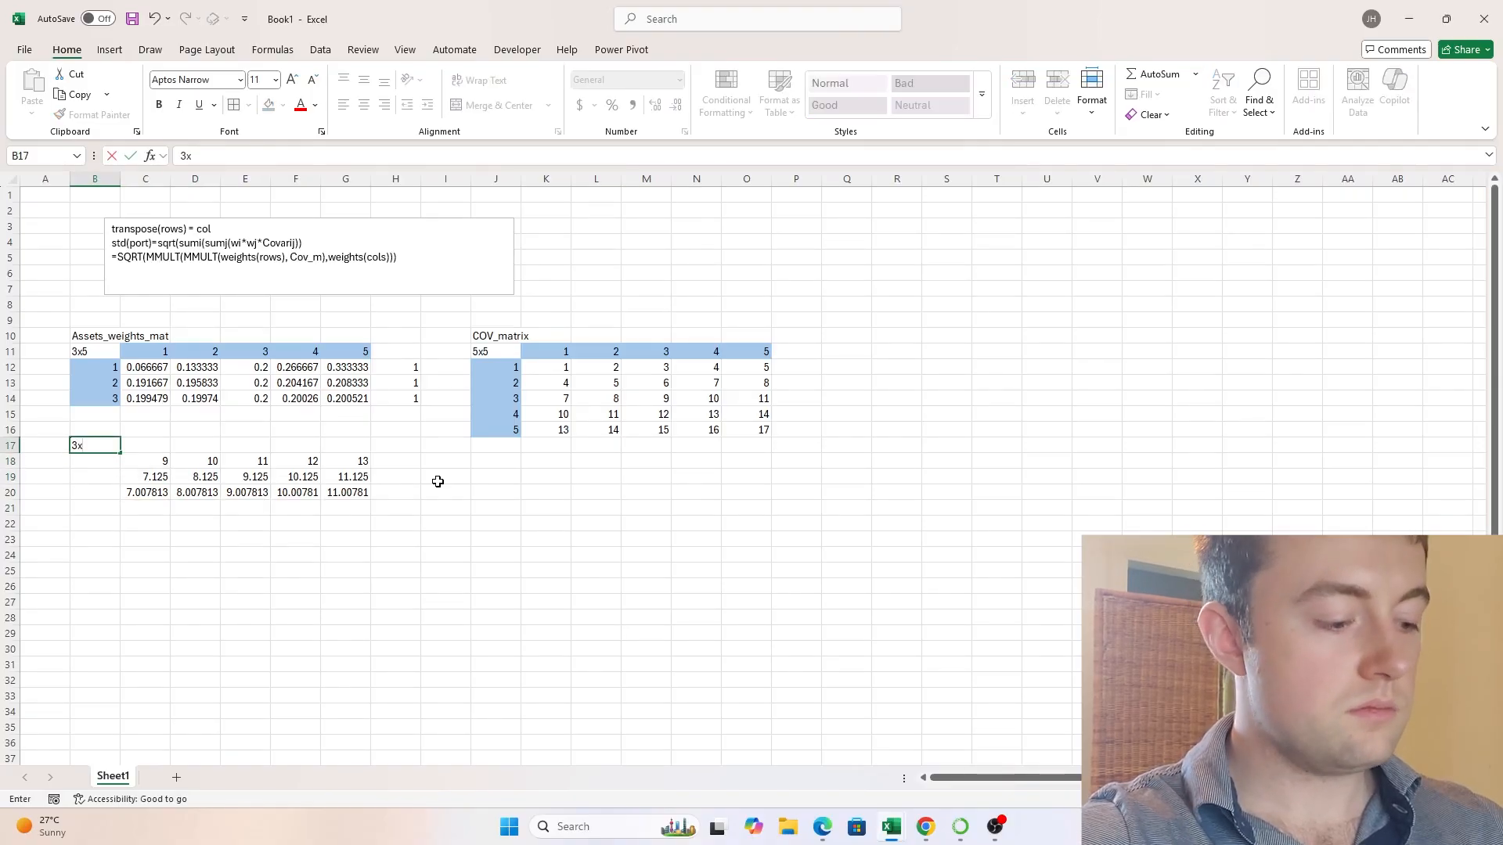
pyautogui.press('Return')
# - Start a SUMPRODUCT formula in C22 with the first weights row, C12:G12, as its first array
pyautogui.press('Down')
pyautogui.press('Down')
pyautogui.press('Down')
pyautogui.press('Right')
pyautogui.press('Right')
pyautogui.press('Down')
pyautogui.press('Down')
pyautogui.press('Left')
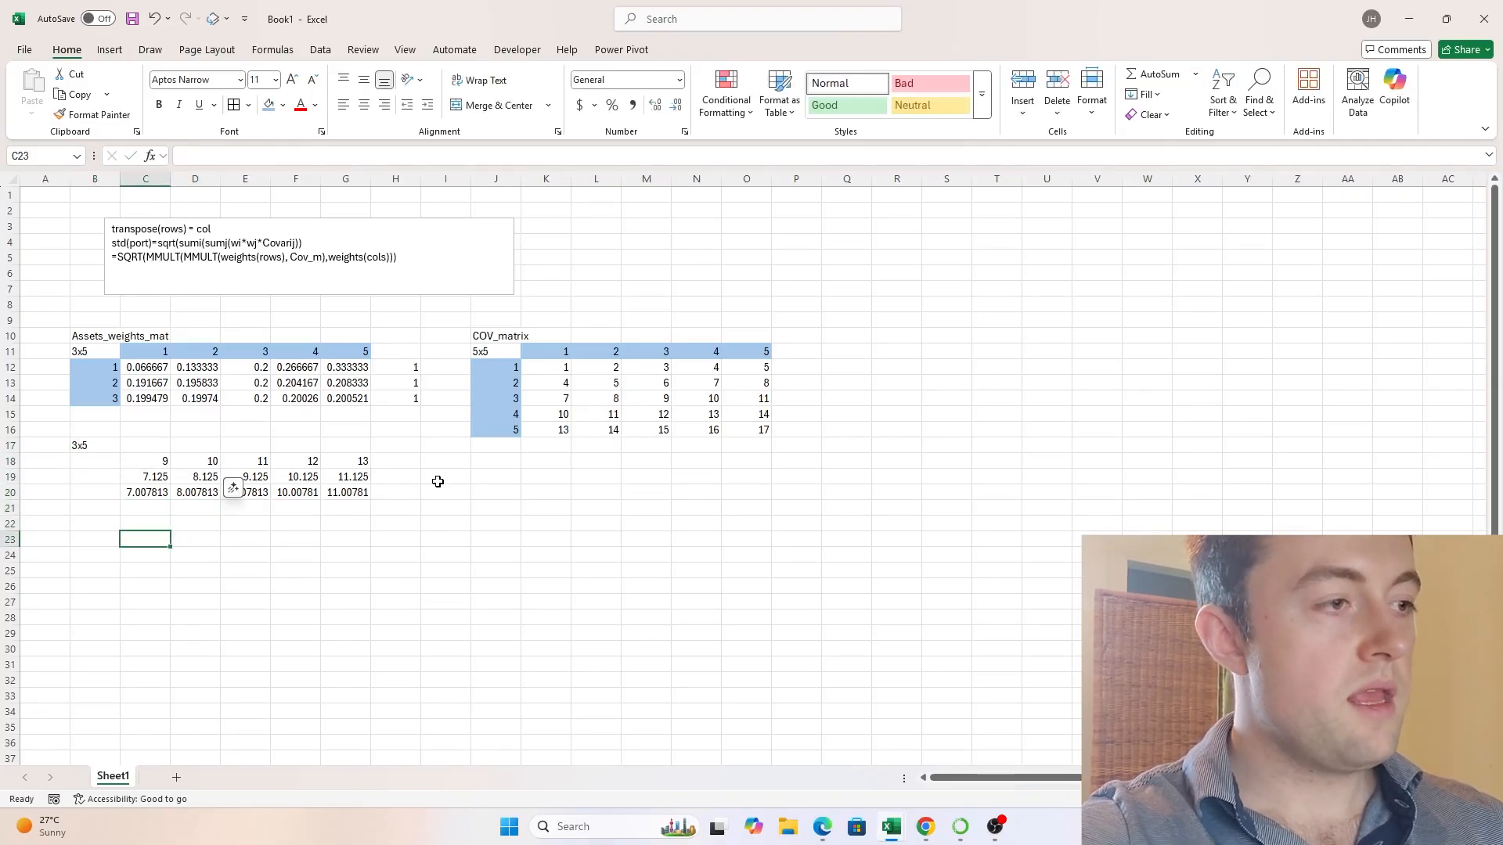
pyautogui.press('Up')
pyautogui.write('=SUMPRO')
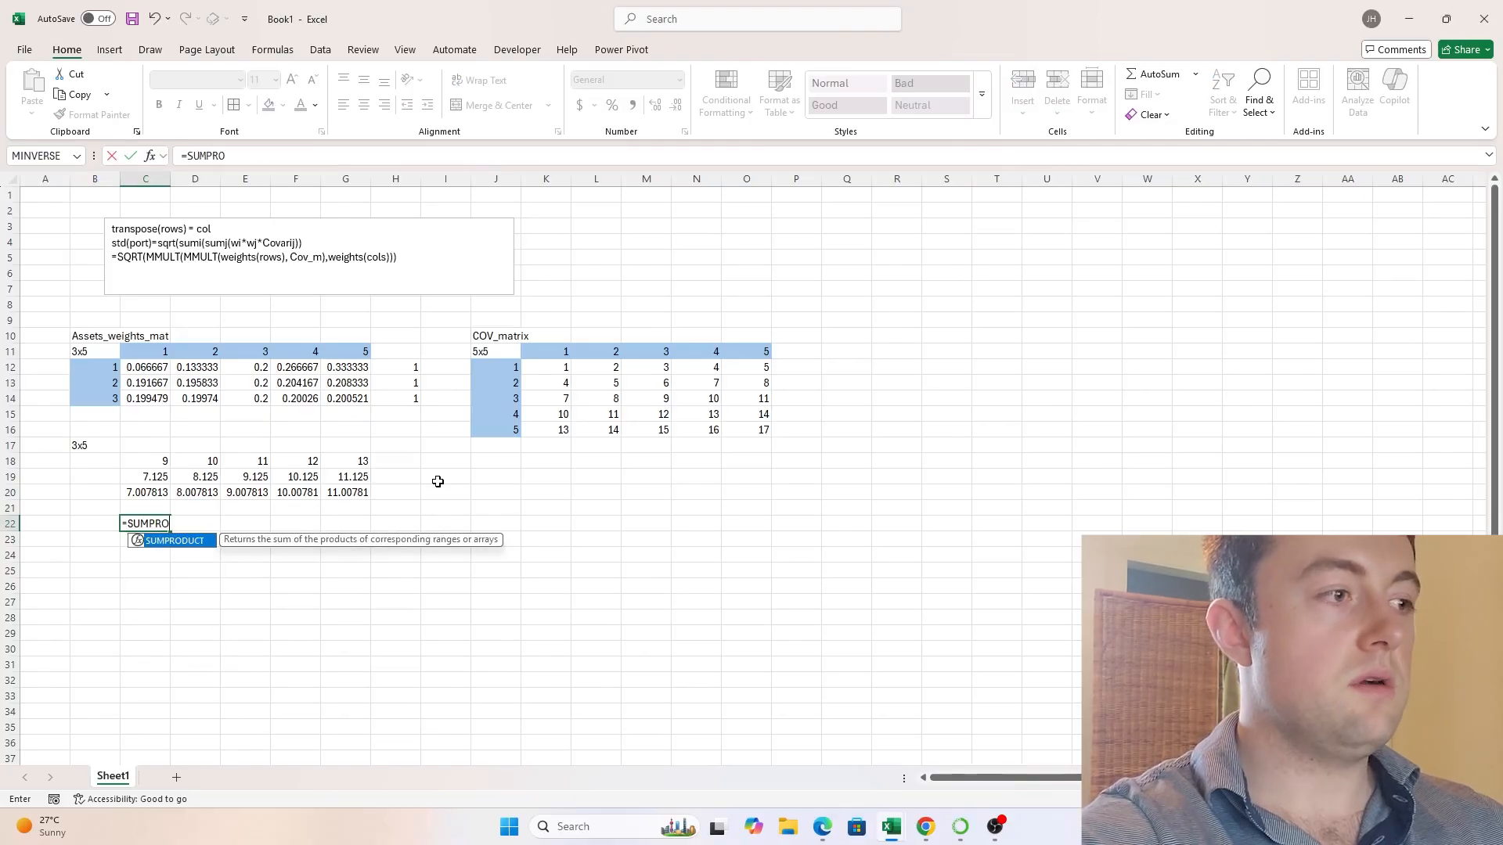
pyautogui.write('DUCT(')
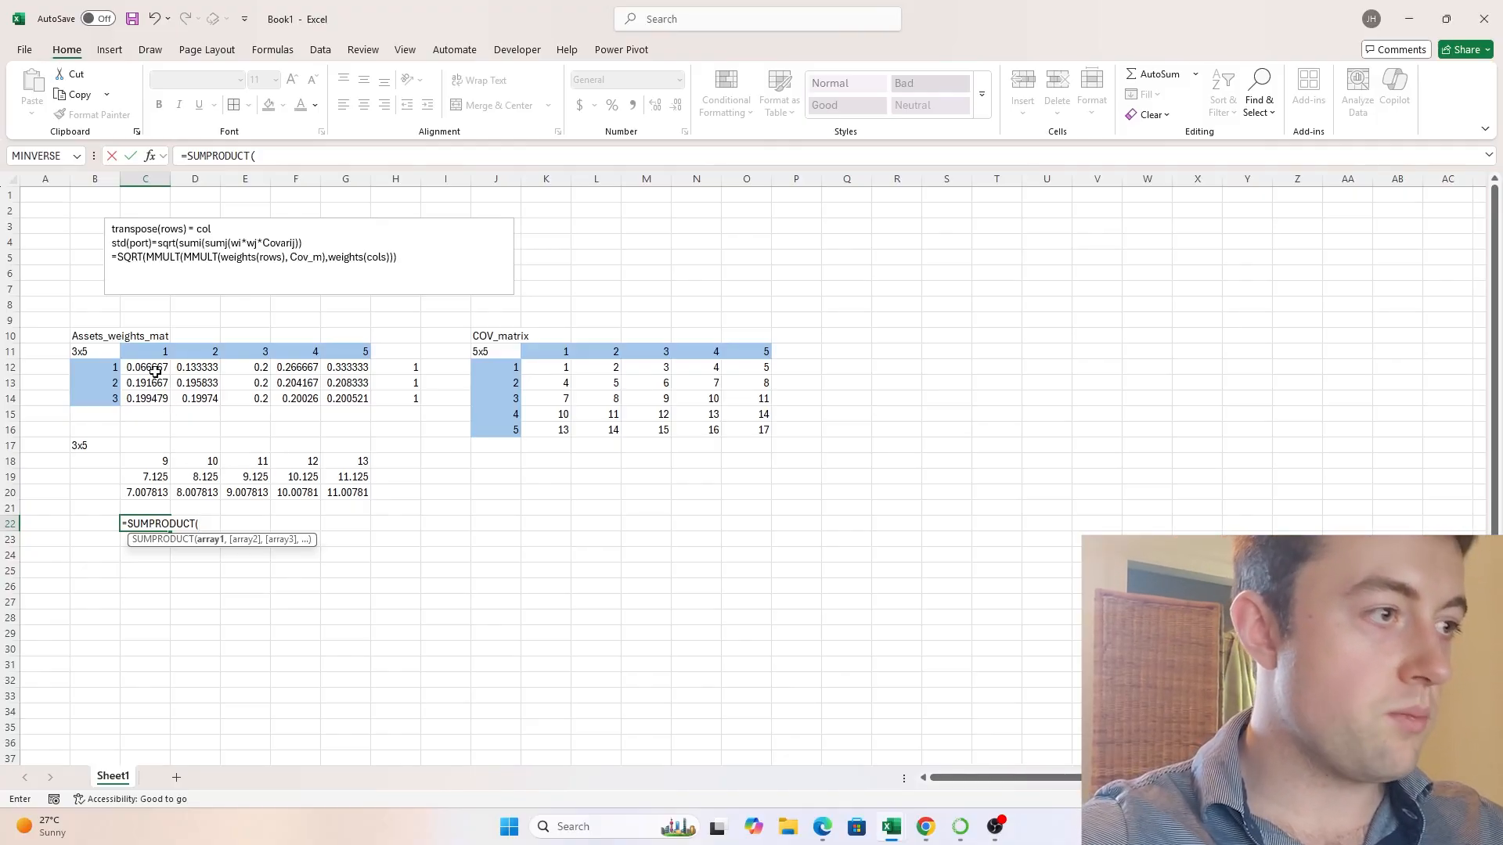
pyautogui.moveTo(148, 367); pyautogui.dragTo(344, 367)
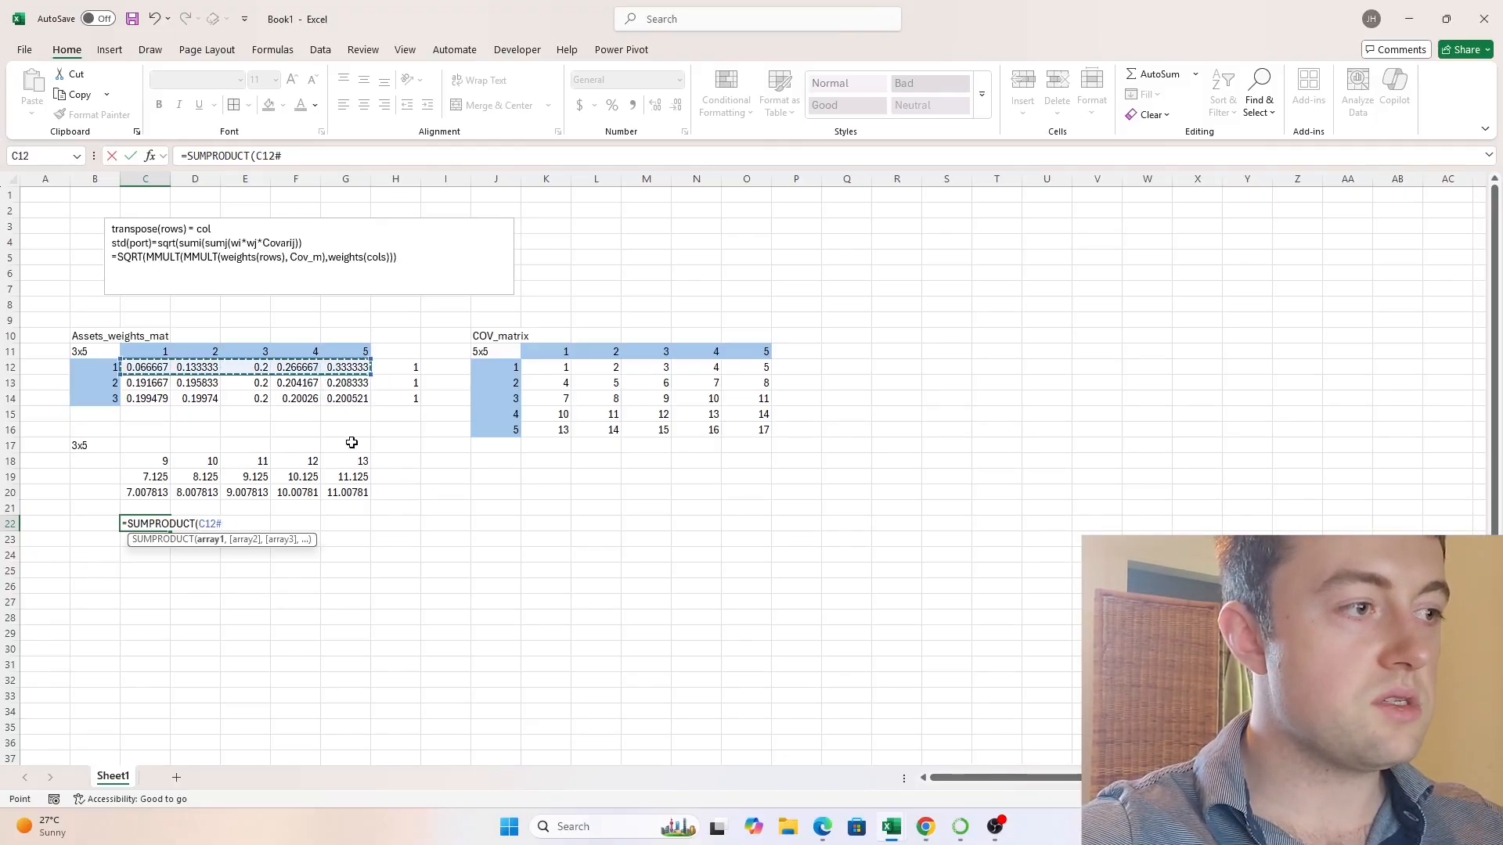
pyautogui.click(245, 521)
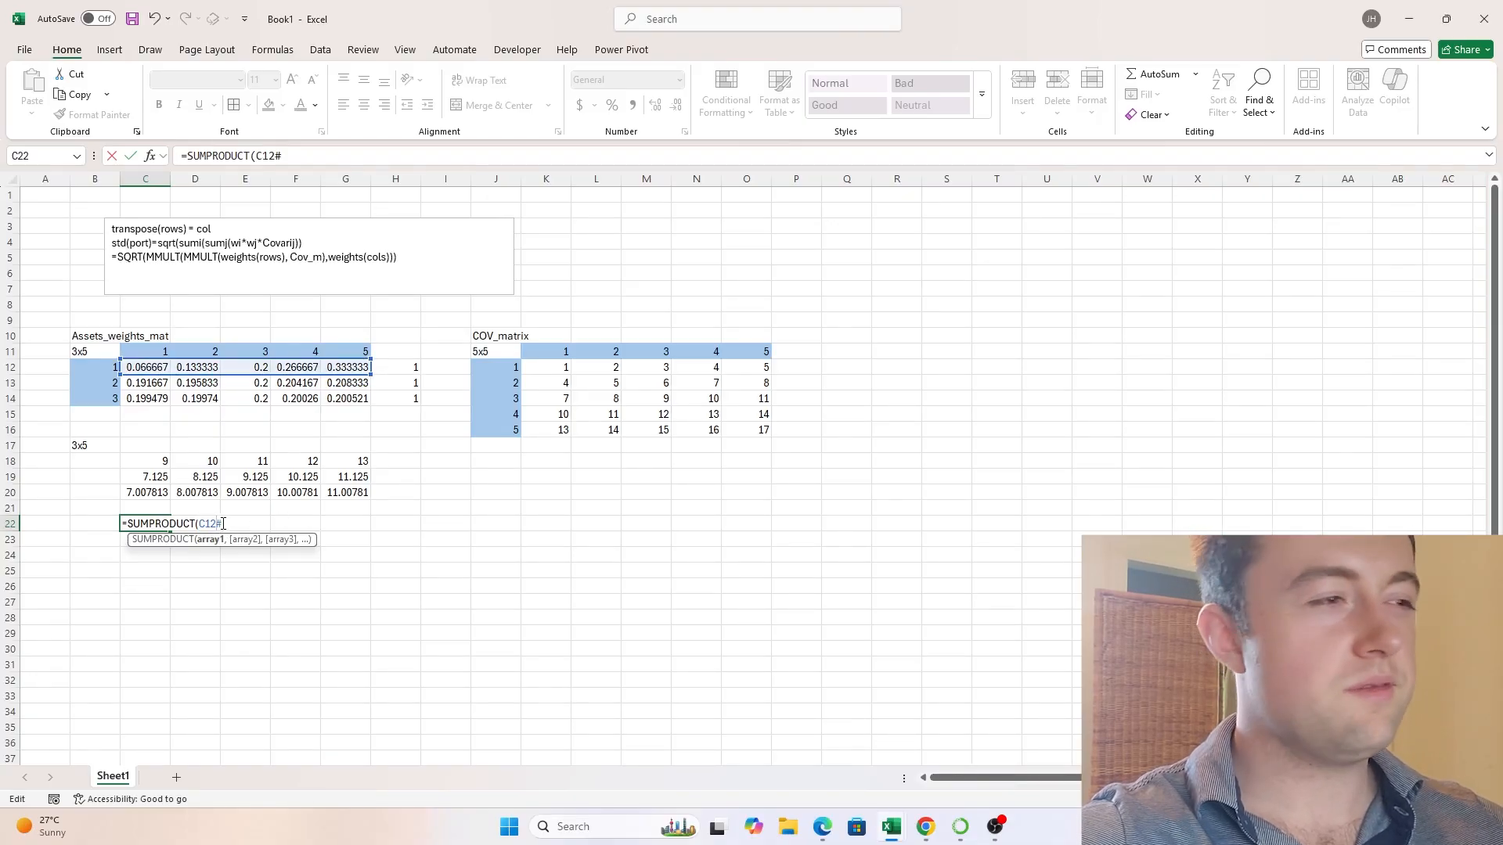
pyautogui.press('BackSpace')
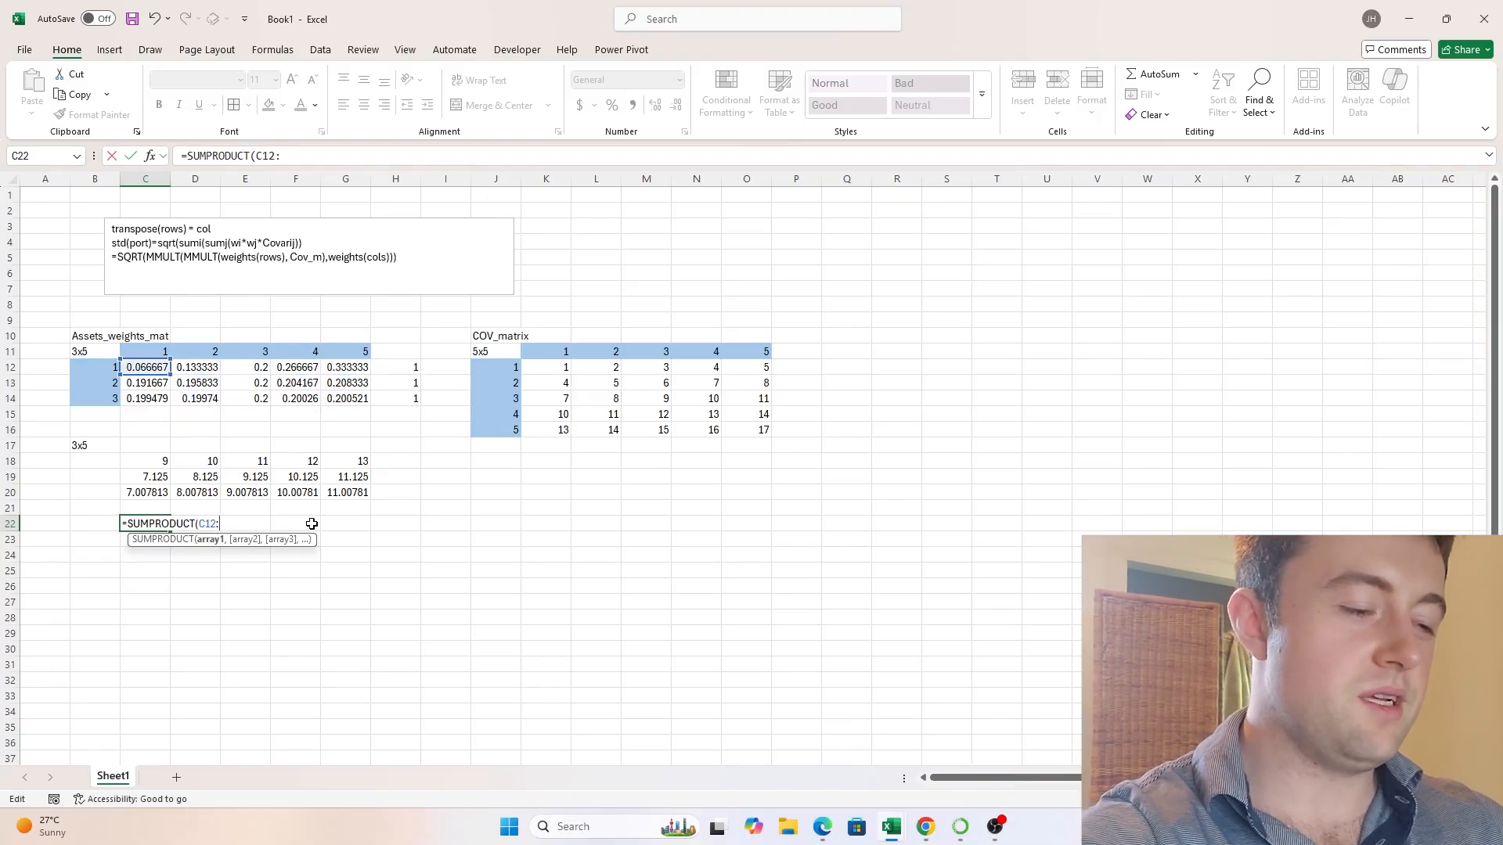
pyautogui.write(':G')
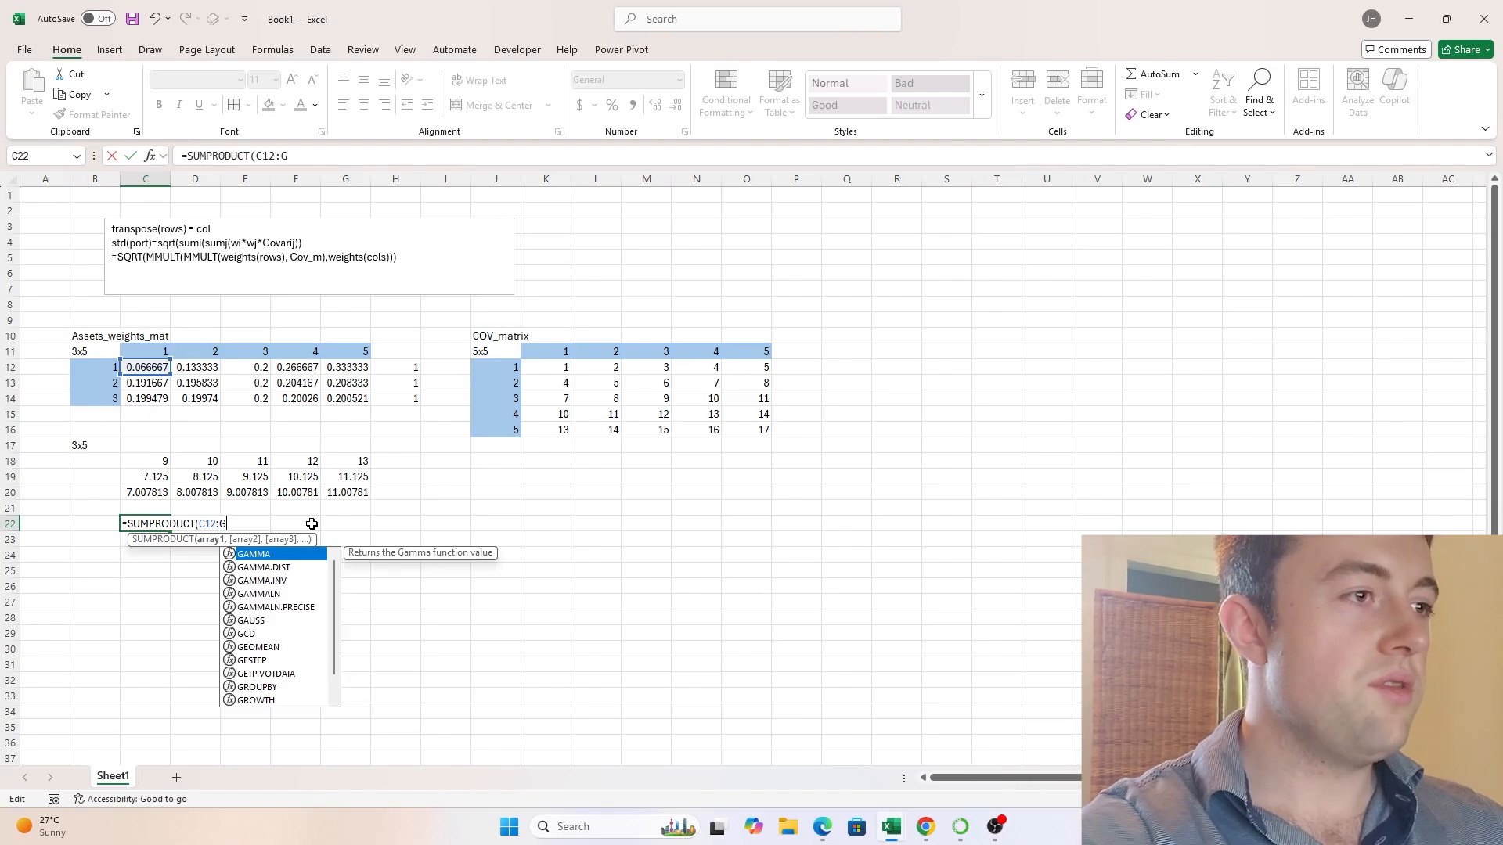
pyautogui.write('12')
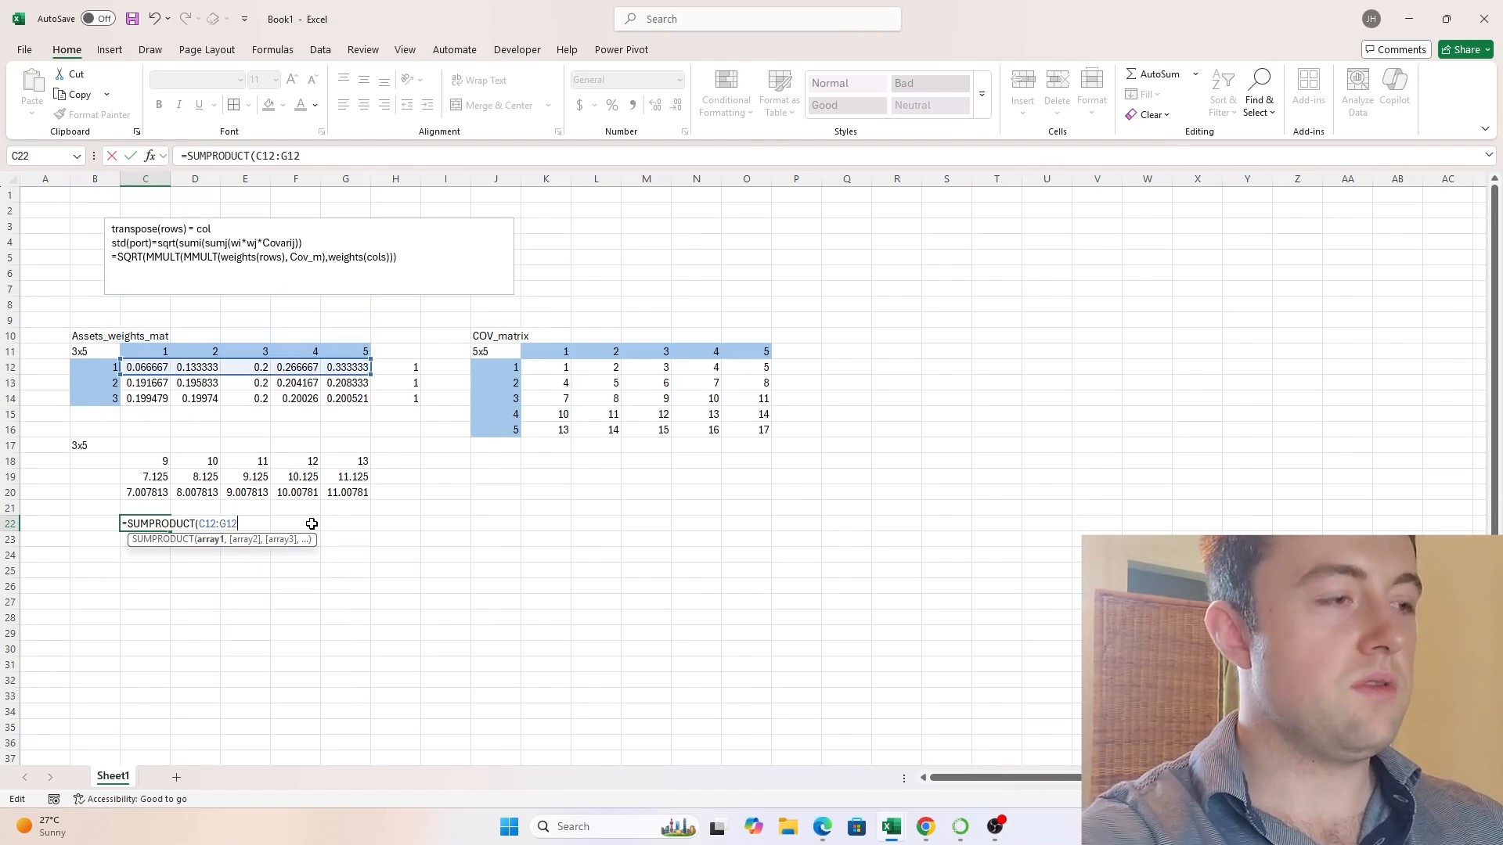
pyautogui.write(',')
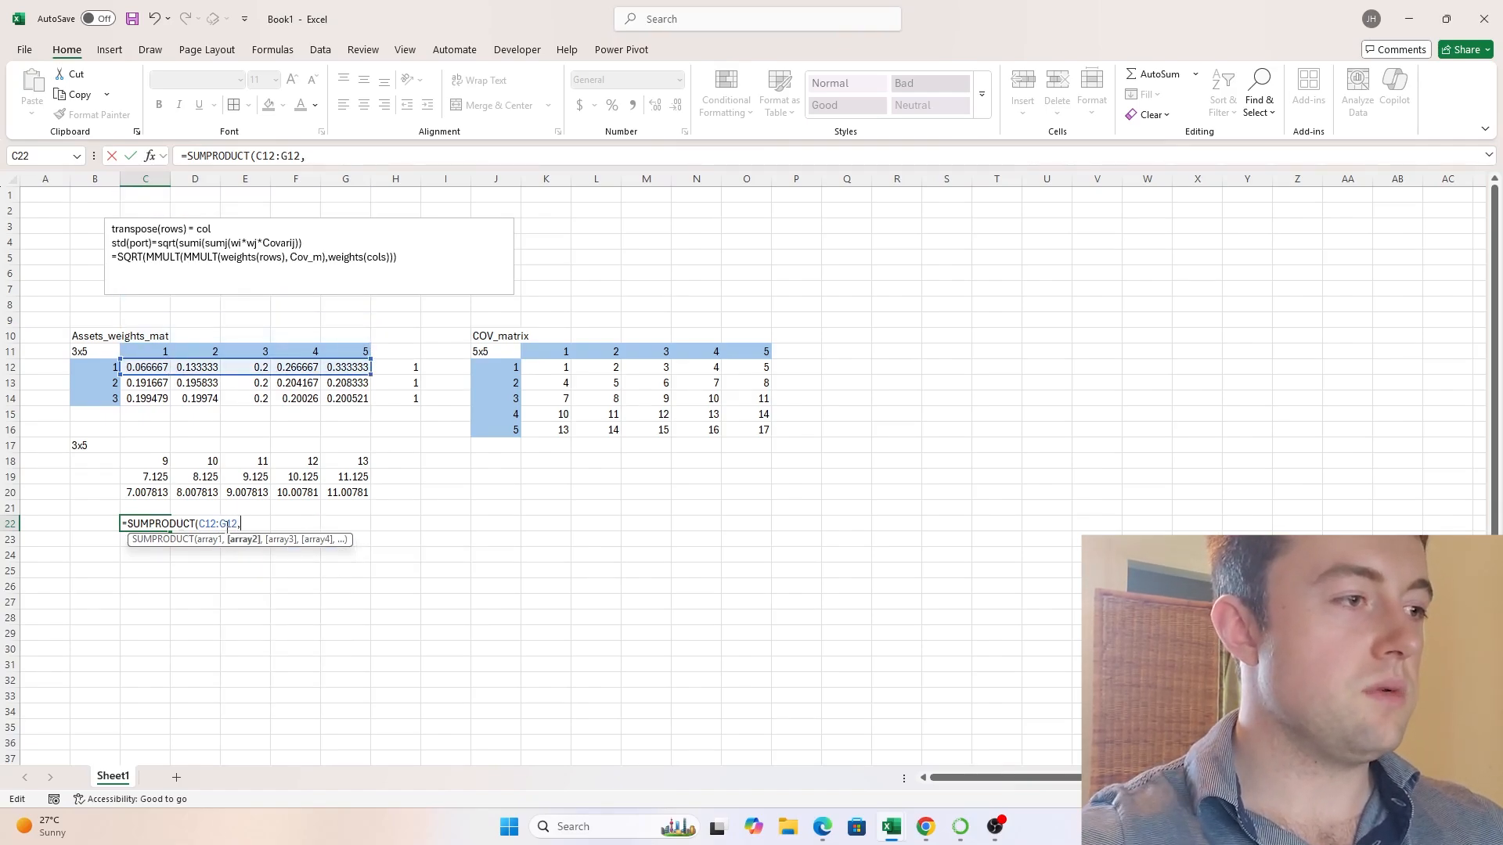
# - Lock the columns of the weights range in the C22 formula, giving $C12:$G12
pyautogui.moveTo(239, 524); pyautogui.dragTo(199, 524)
pyautogui.press('F4')
pyautogui.press('F4')
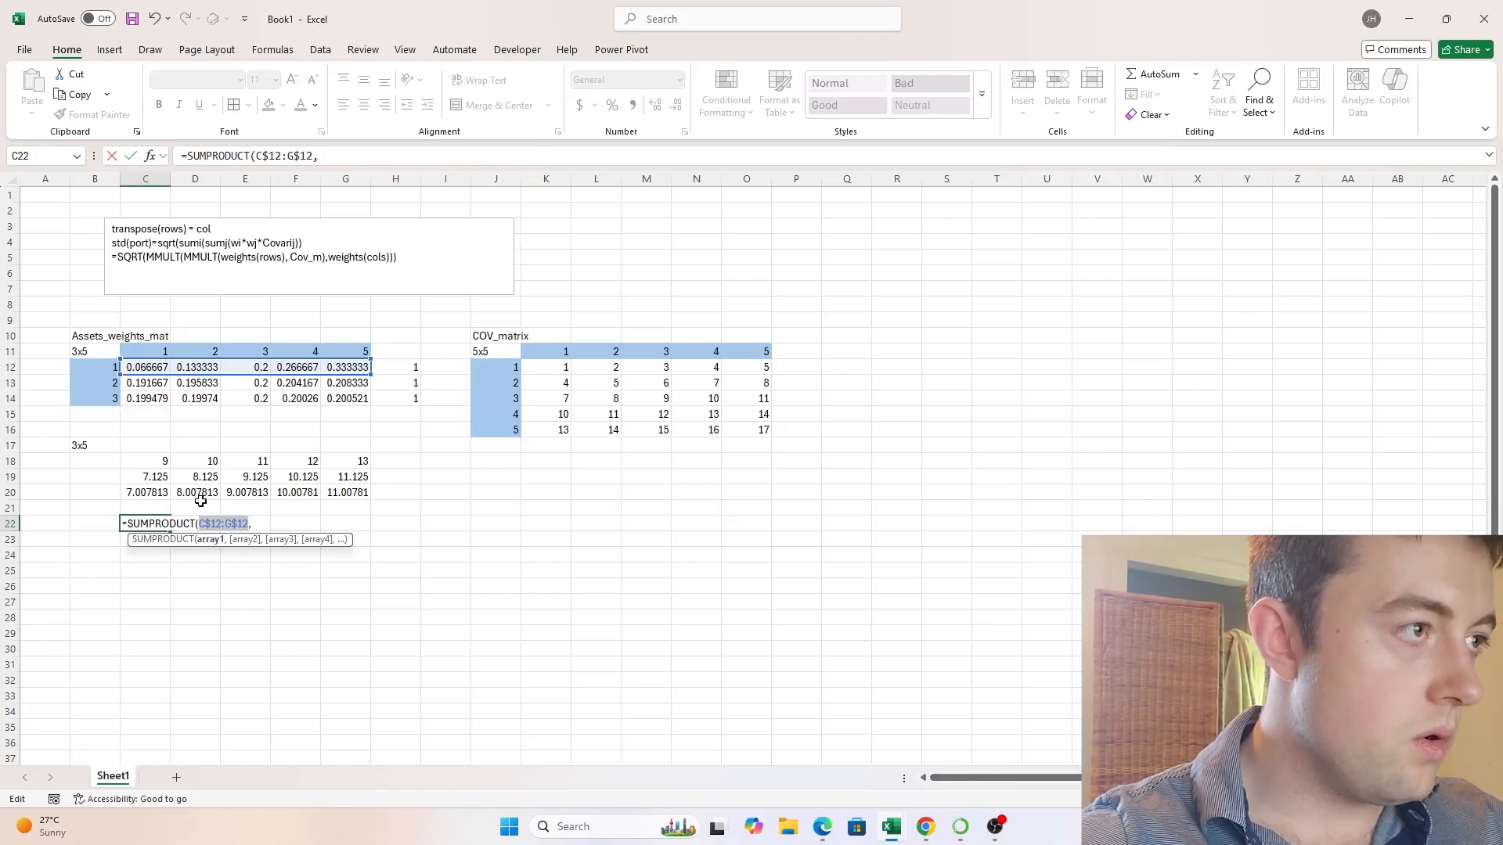
pyautogui.press('F4')
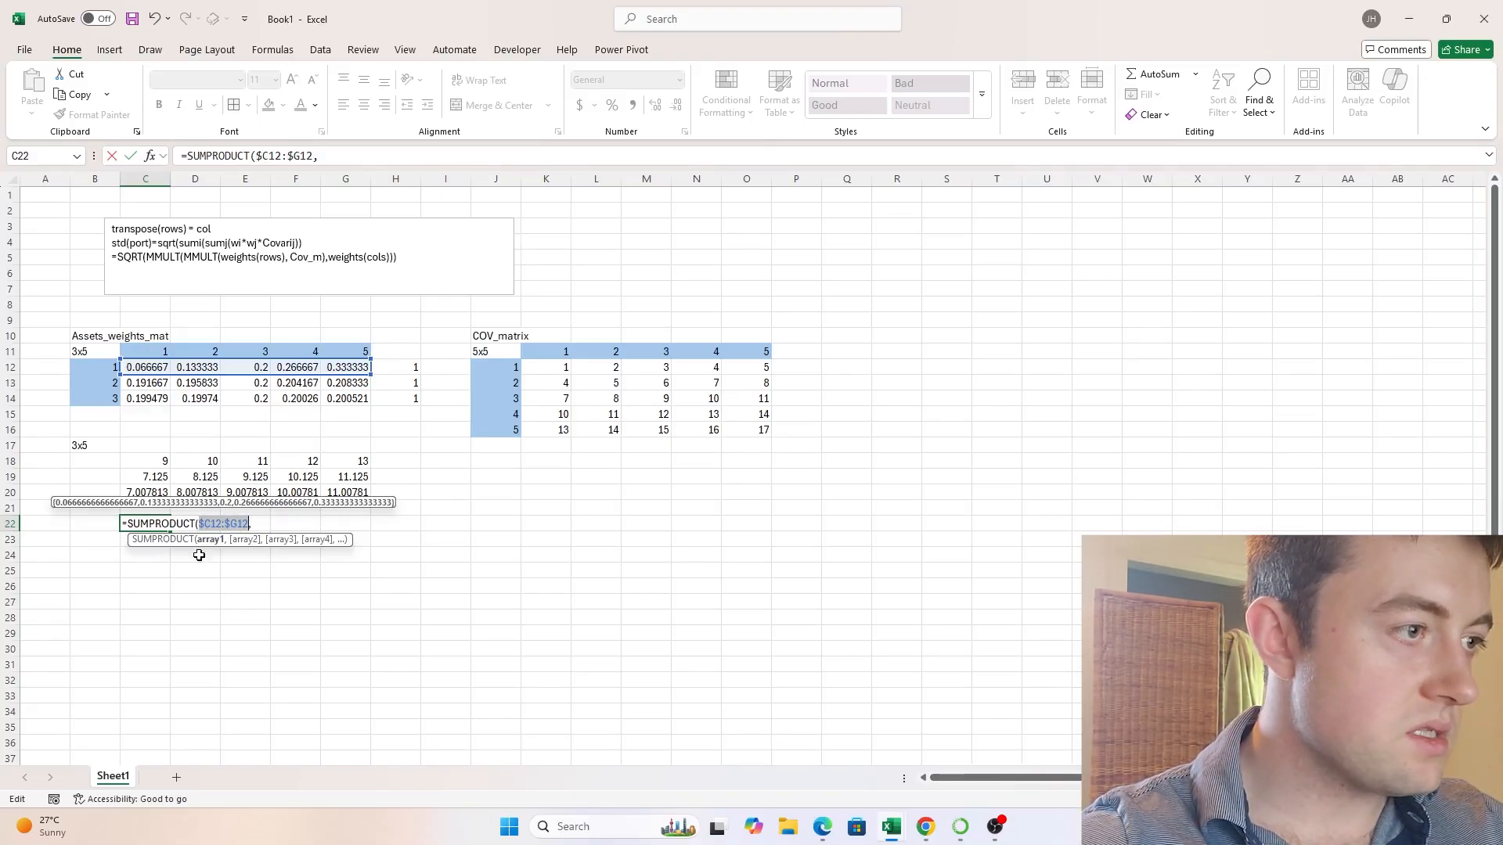
# - Add TRANSPOSE(K12:K16), the first covariance column, as the second SUMPRODUCT array and close the formula
pyautogui.click(267, 525)
pyautogui.moveTo(563, 367); pyautogui.dragTo(547, 432)
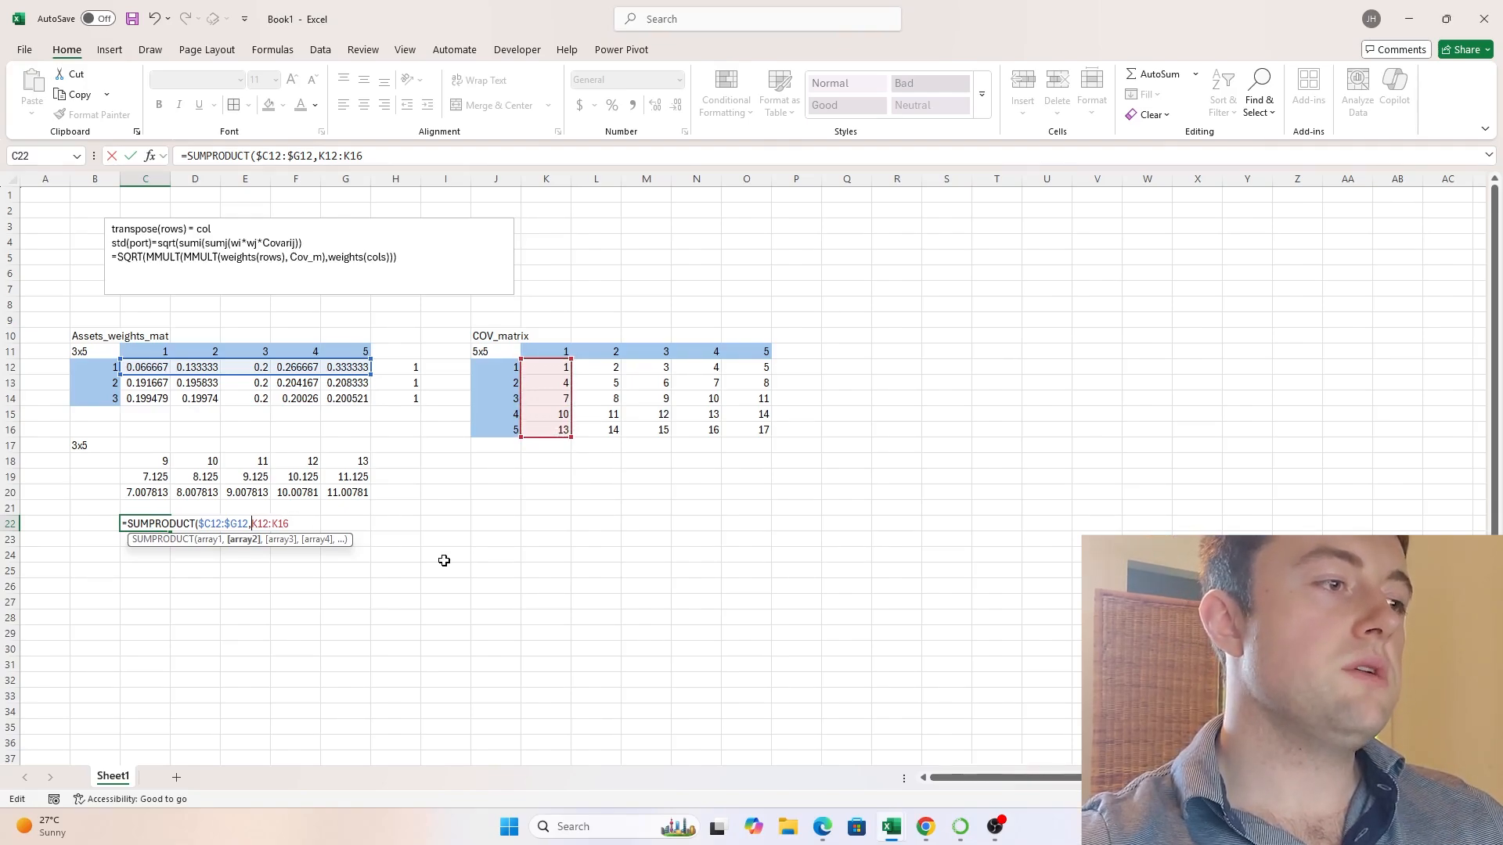
pyautogui.write('TRANSPOSE')
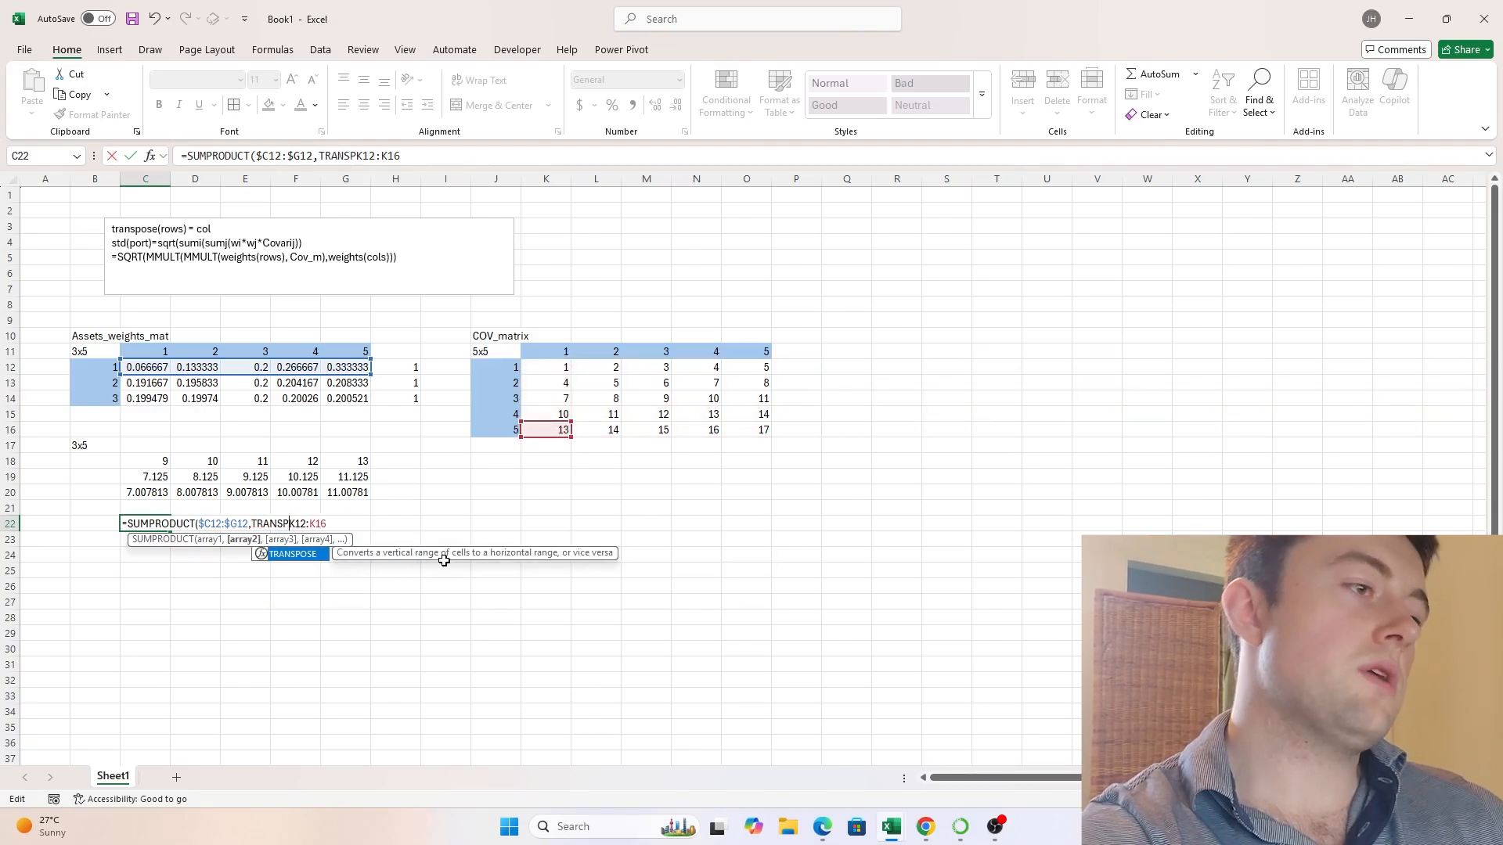
pyautogui.write('(K12:K16')
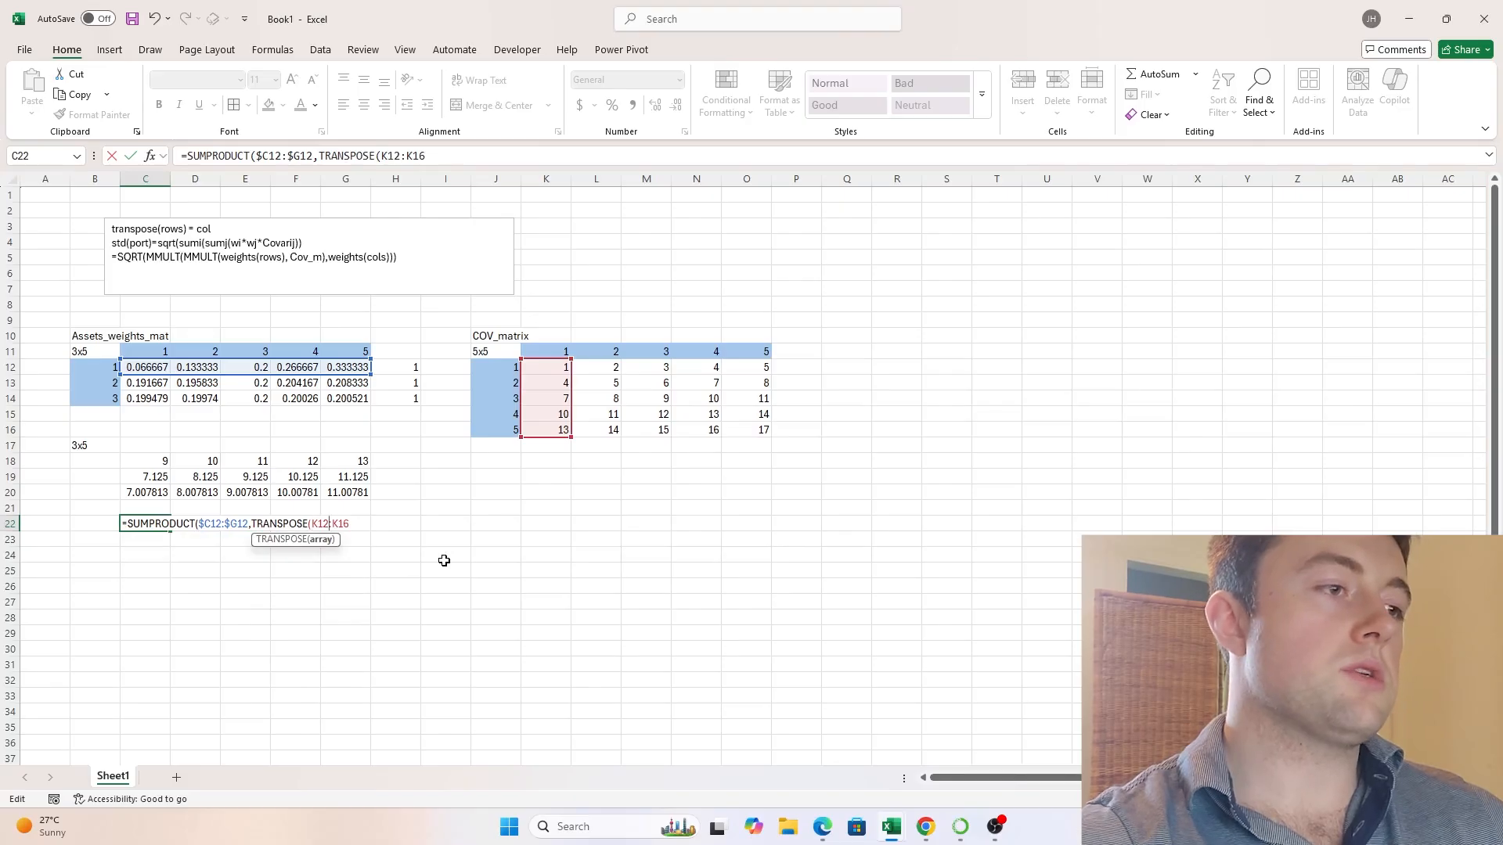
pyautogui.write('))')
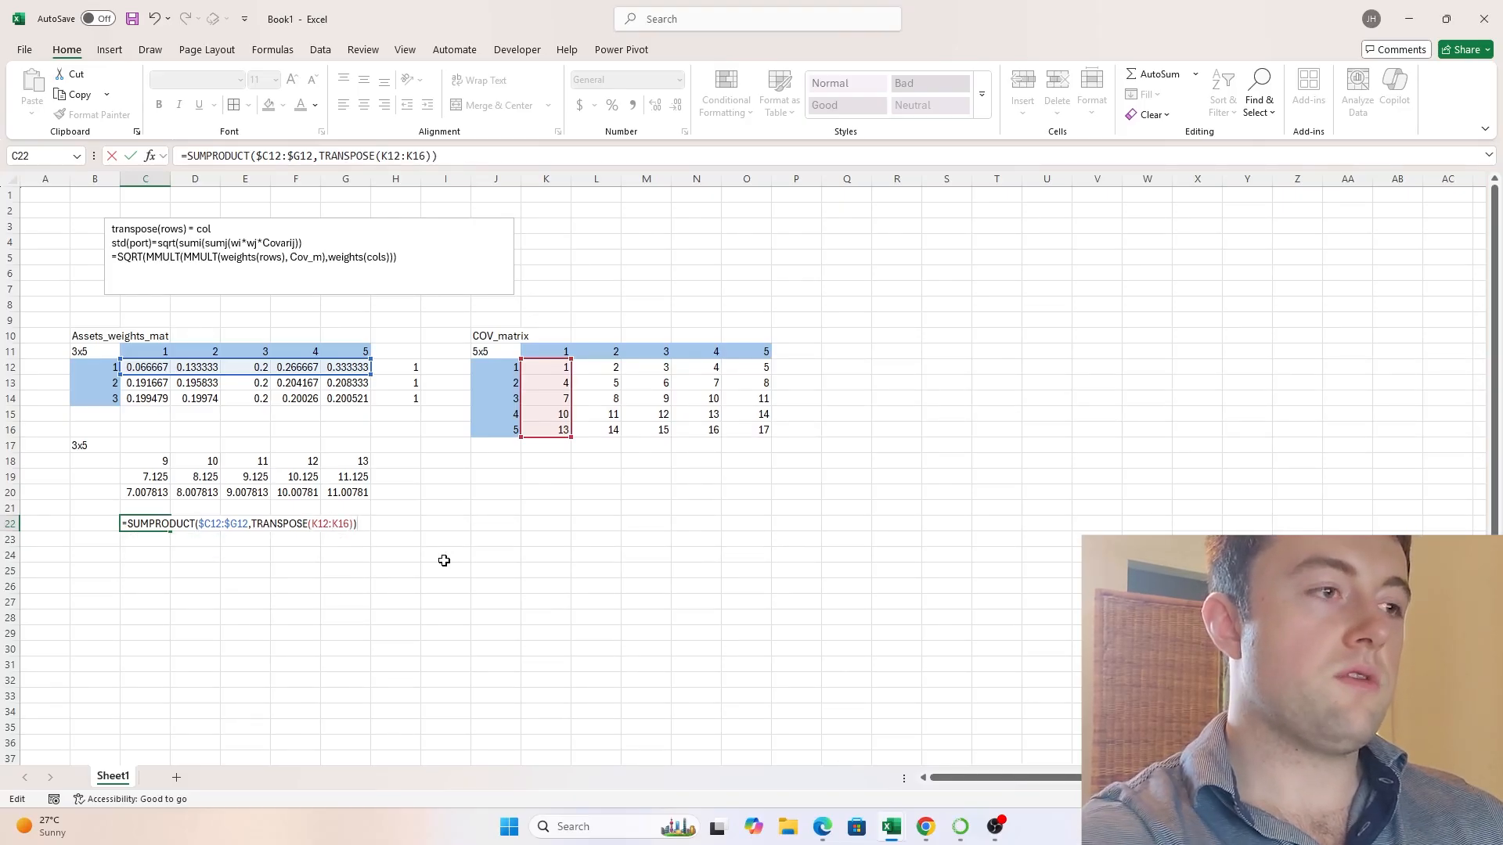
# - Lock the rows of the covariance range inside TRANSPOSE, giving K$12:K$16
pyautogui.press('Left')
pyautogui.press('Left')
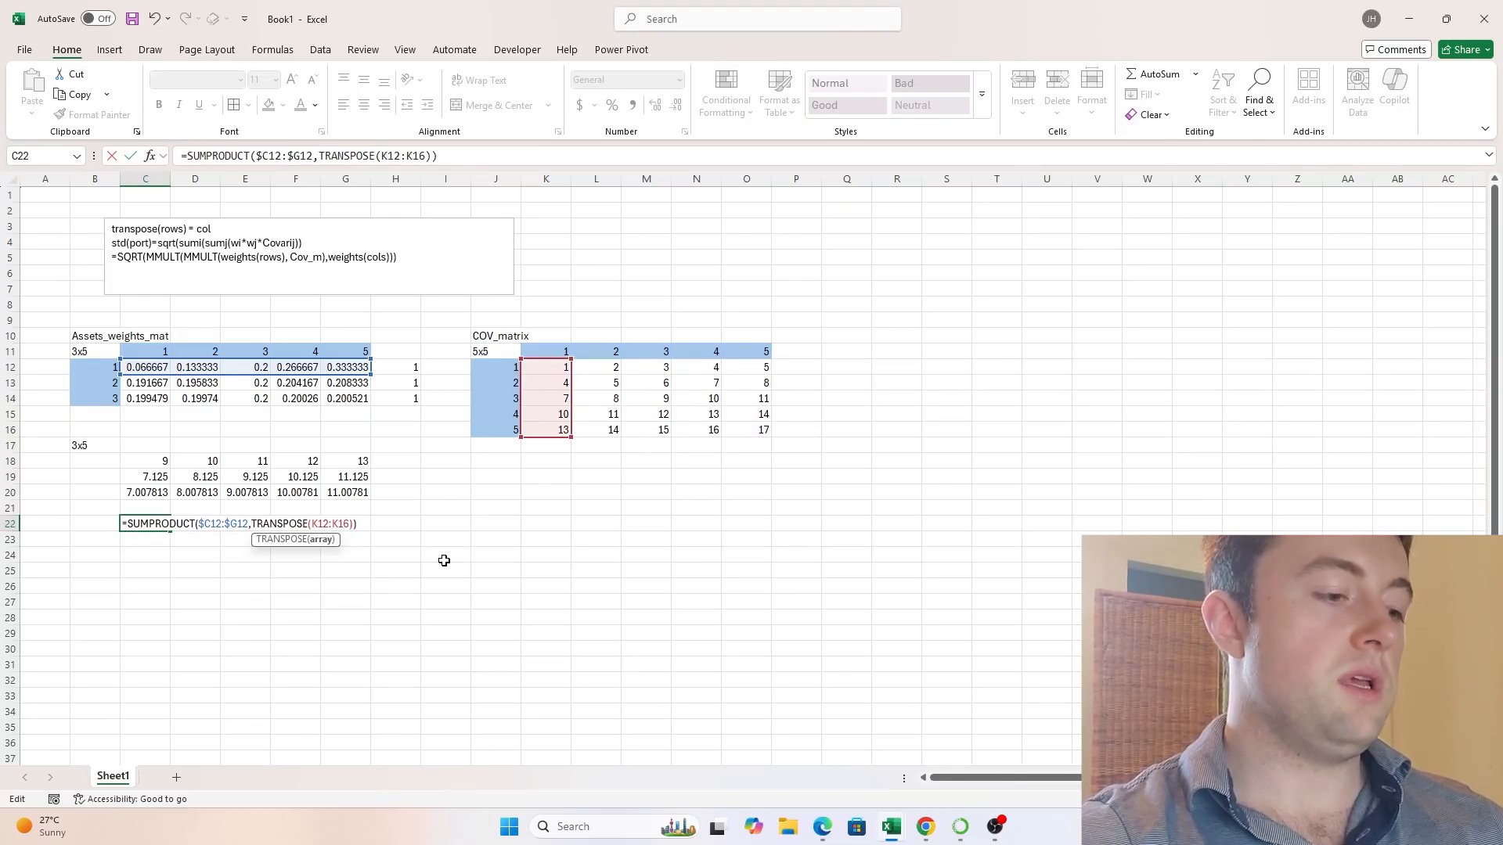
pyautogui.press('F4')
pyautogui.press('F4')
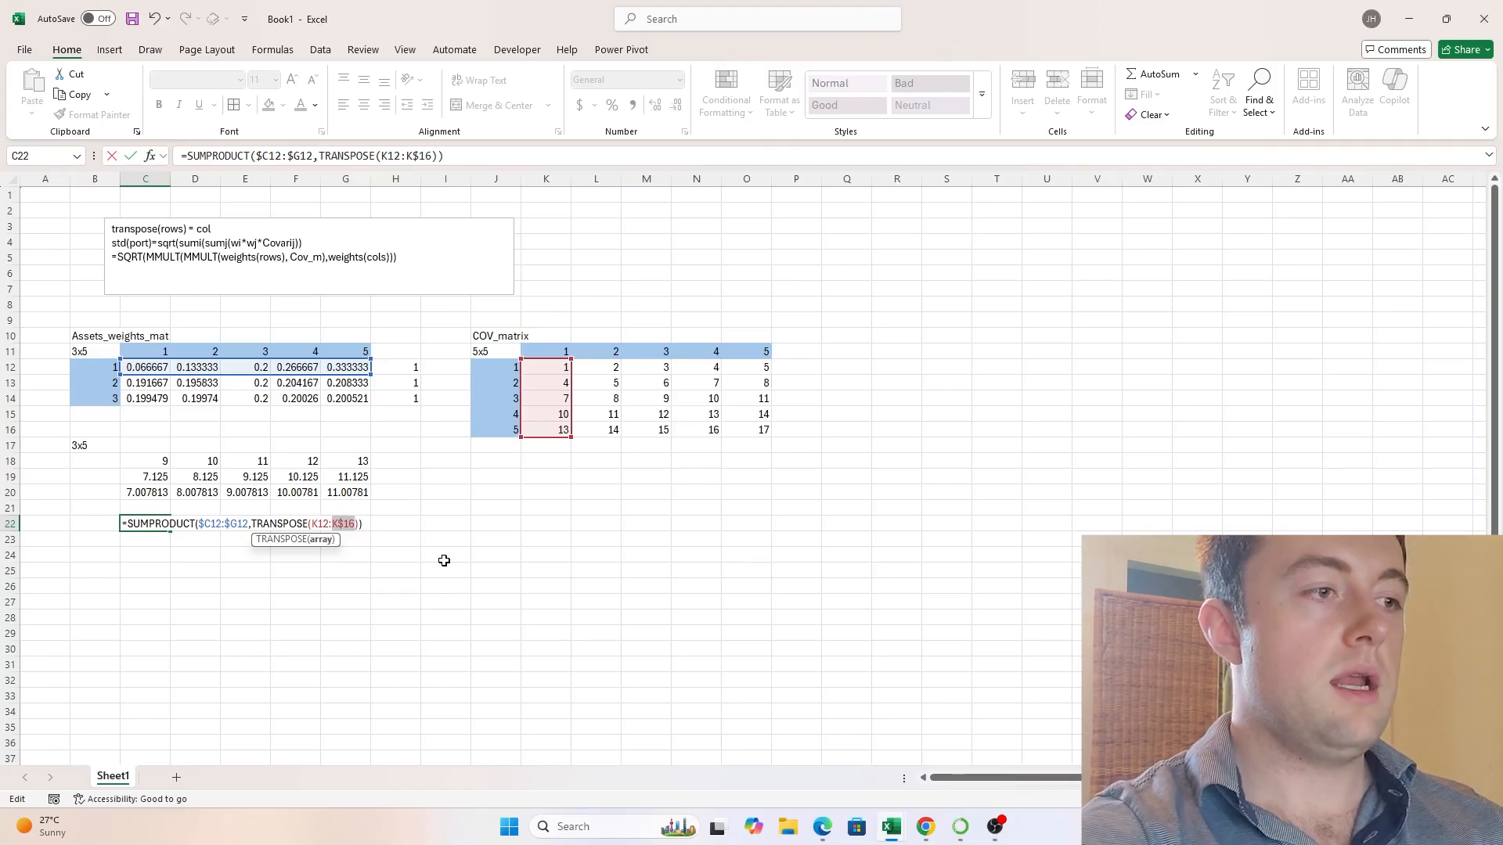
pyautogui.press('Left')
pyautogui.press('Left')
pyautogui.press('Left')
pyautogui.press('Left')
pyautogui.press('Left')
pyautogui.press('F4')
pyautogui.press('F4')
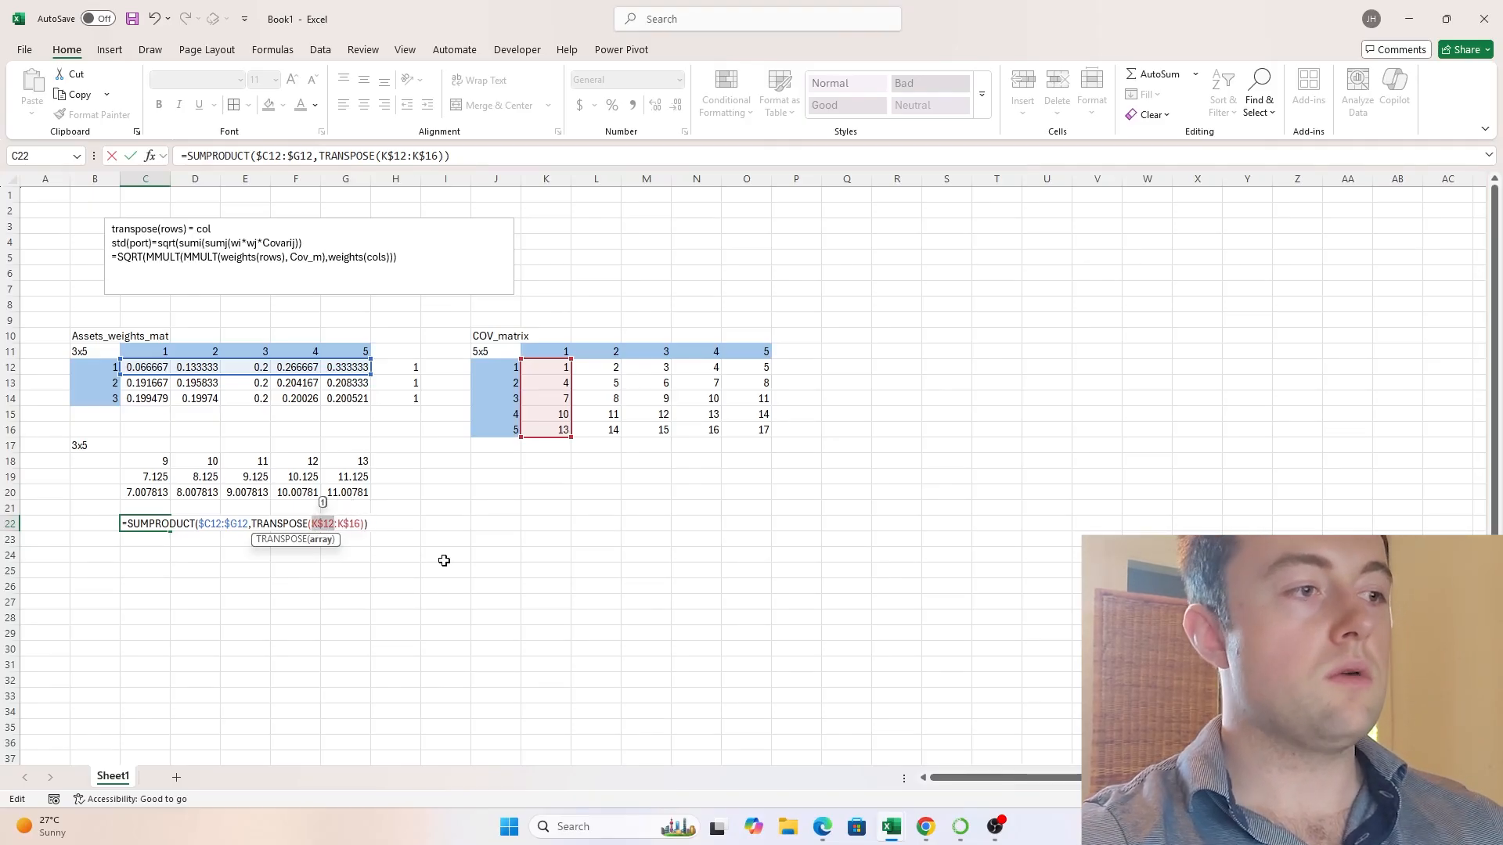
# - Enter the SUMPRODUCT formula in C22 and copy it across the range C22:G24
pyautogui.hotkey('ctrl', 'Return')
pyautogui.hotkey('shift', 'Right')
pyautogui.hotkey('shift', 'Right')
pyautogui.hotkey('shift', 'Right')
pyautogui.hotkey('shift', 'Right')
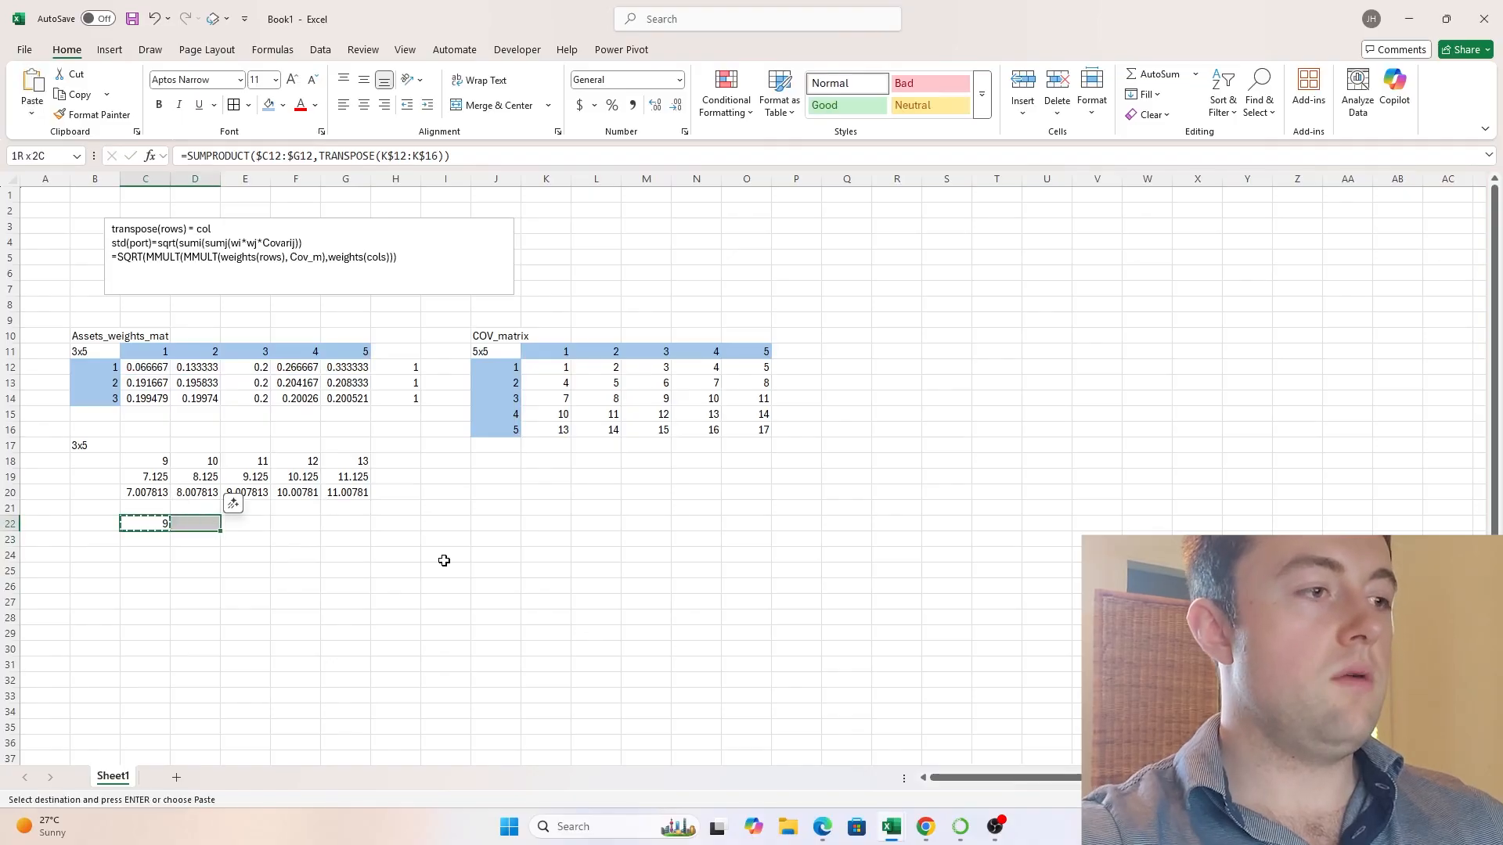
pyautogui.hotkey('shift', 'Down')
pyautogui.hotkey('shift', 'Down')
pyautogui.hotkey('ctrl', 'c')
pyautogui.press('Escape')
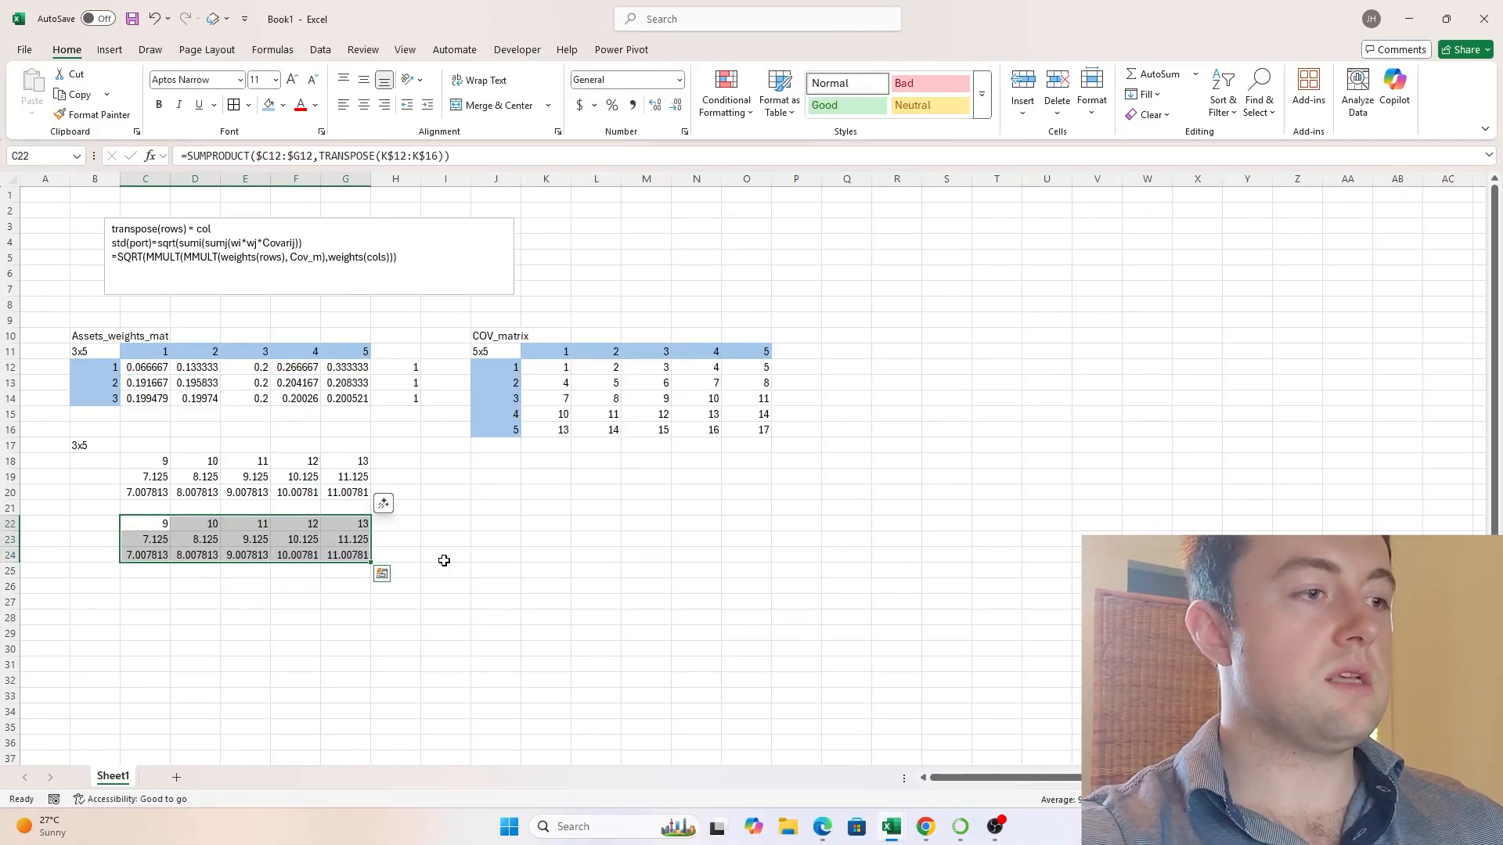
# - Compare cells of the SUMPRODUCT matrix in C22:G24 with the matching cells of the manual product in C18:G20
pyautogui.press('Down')
pyautogui.press('Down')
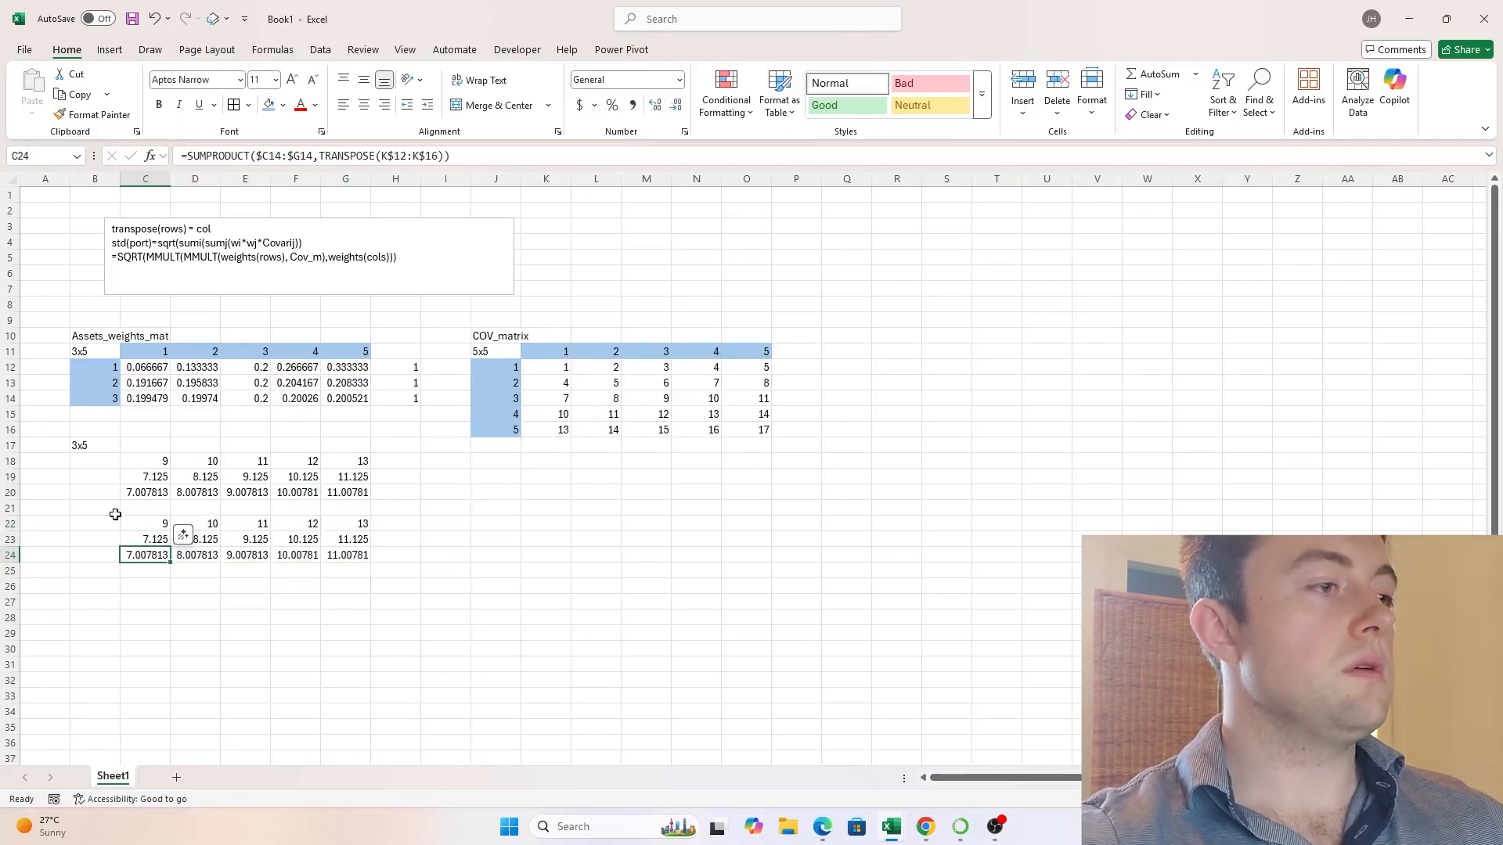
pyautogui.keyDown('ctrl'); pyautogui.click(135, 491); pyautogui.keyUp('ctrl')
pyautogui.keyDown('ctrl'); pyautogui.click(199, 492); pyautogui.keyUp('ctrl')
pyautogui.keyDown('ctrl'); pyautogui.click(205, 555); pyautogui.keyUp('ctrl')
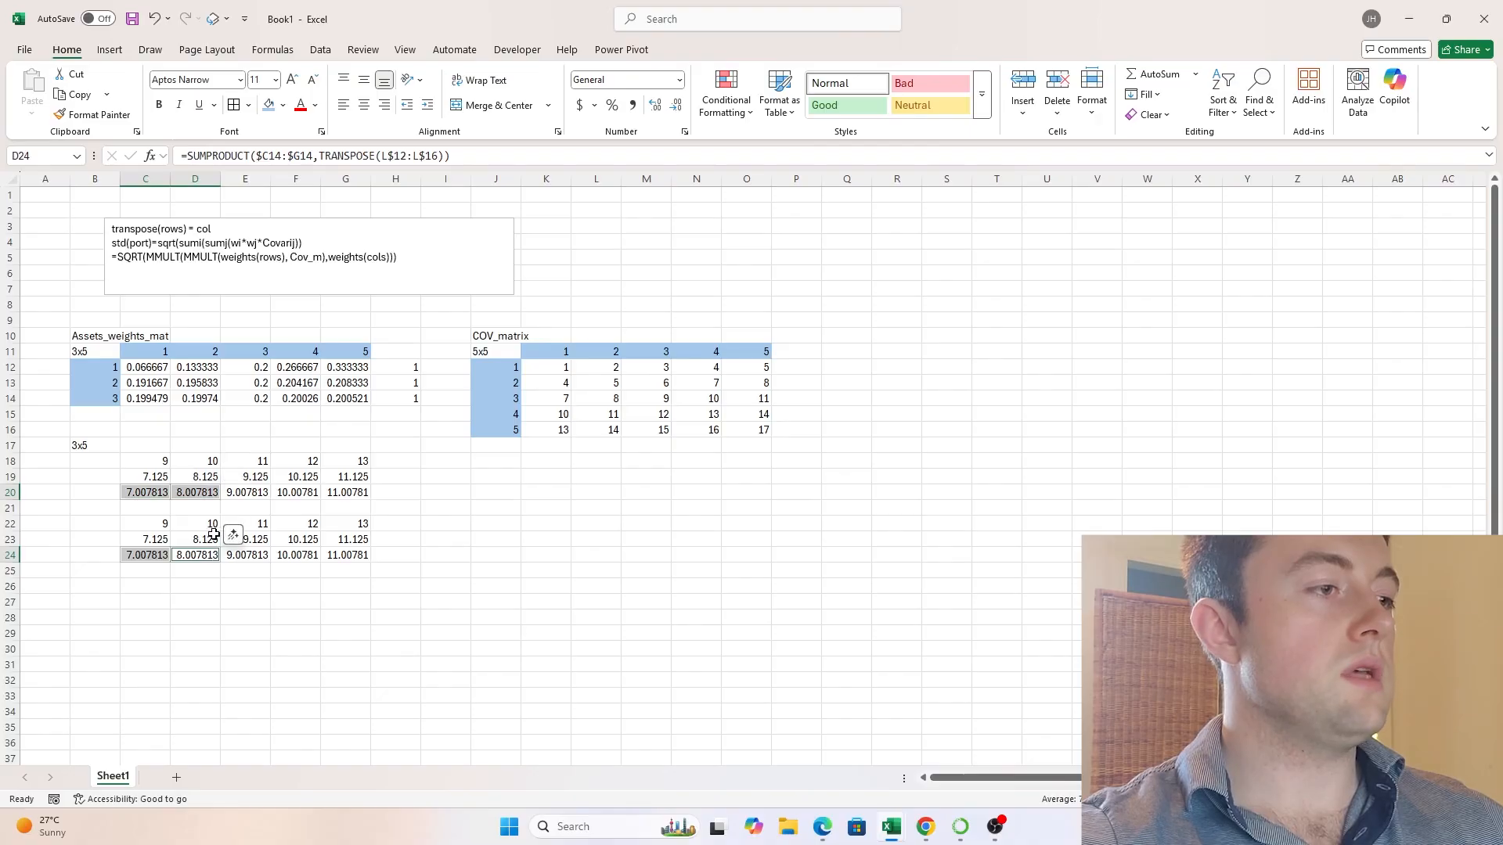
pyautogui.keyDown('ctrl'); pyautogui.click(214, 536); pyautogui.keyUp('ctrl')
pyautogui.keyDown('ctrl'); pyautogui.click(213, 474); pyautogui.keyUp('ctrl')
pyautogui.click(284, 569)
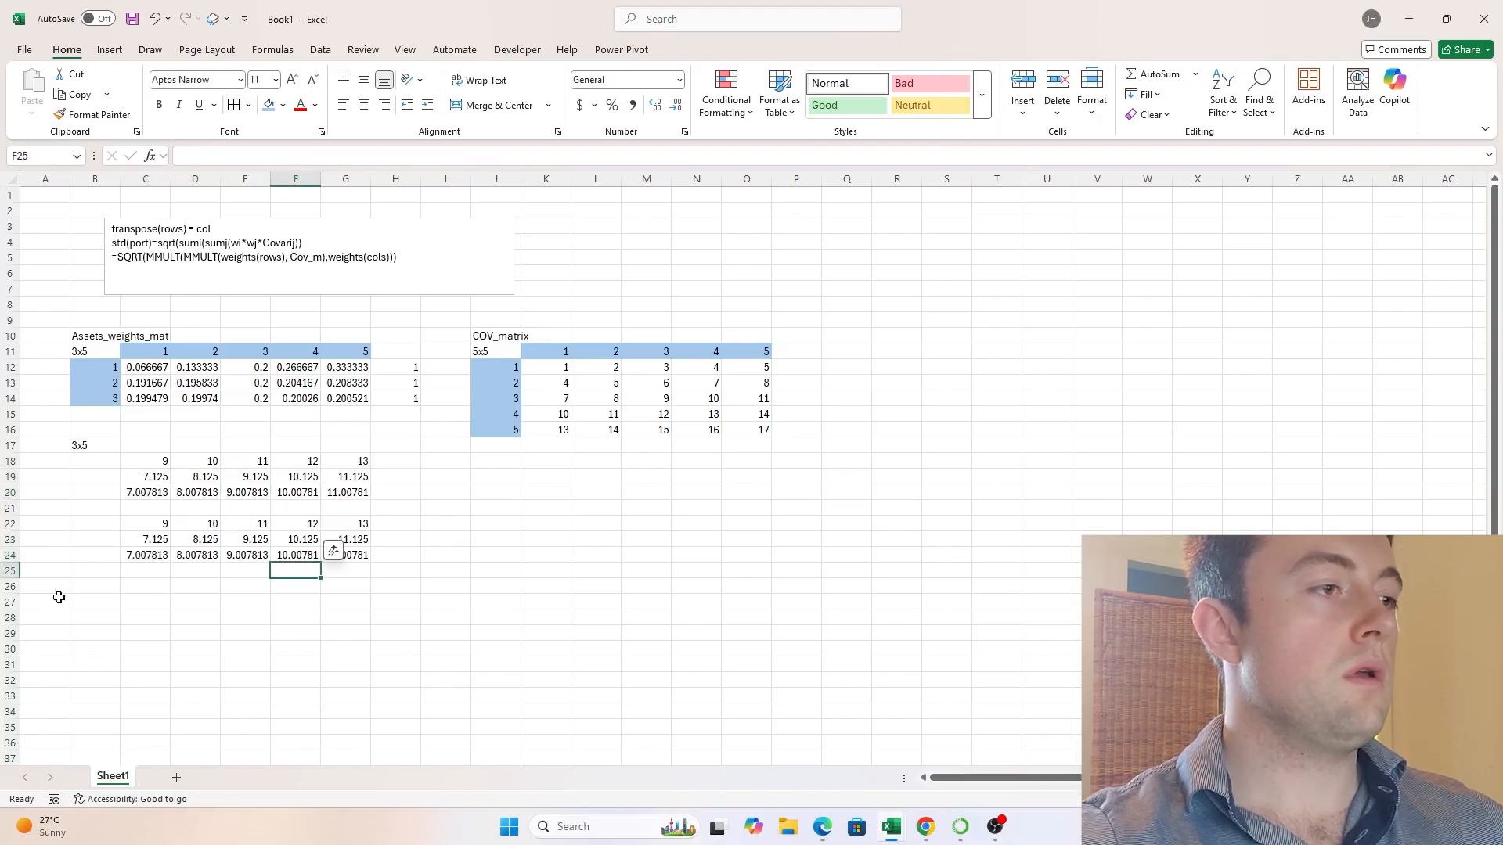
# - Enter =MMULT(C12:G14,K12:O16) in C26 to multiply the weights matrix by the covariance matrix
pyautogui.click(148, 587)
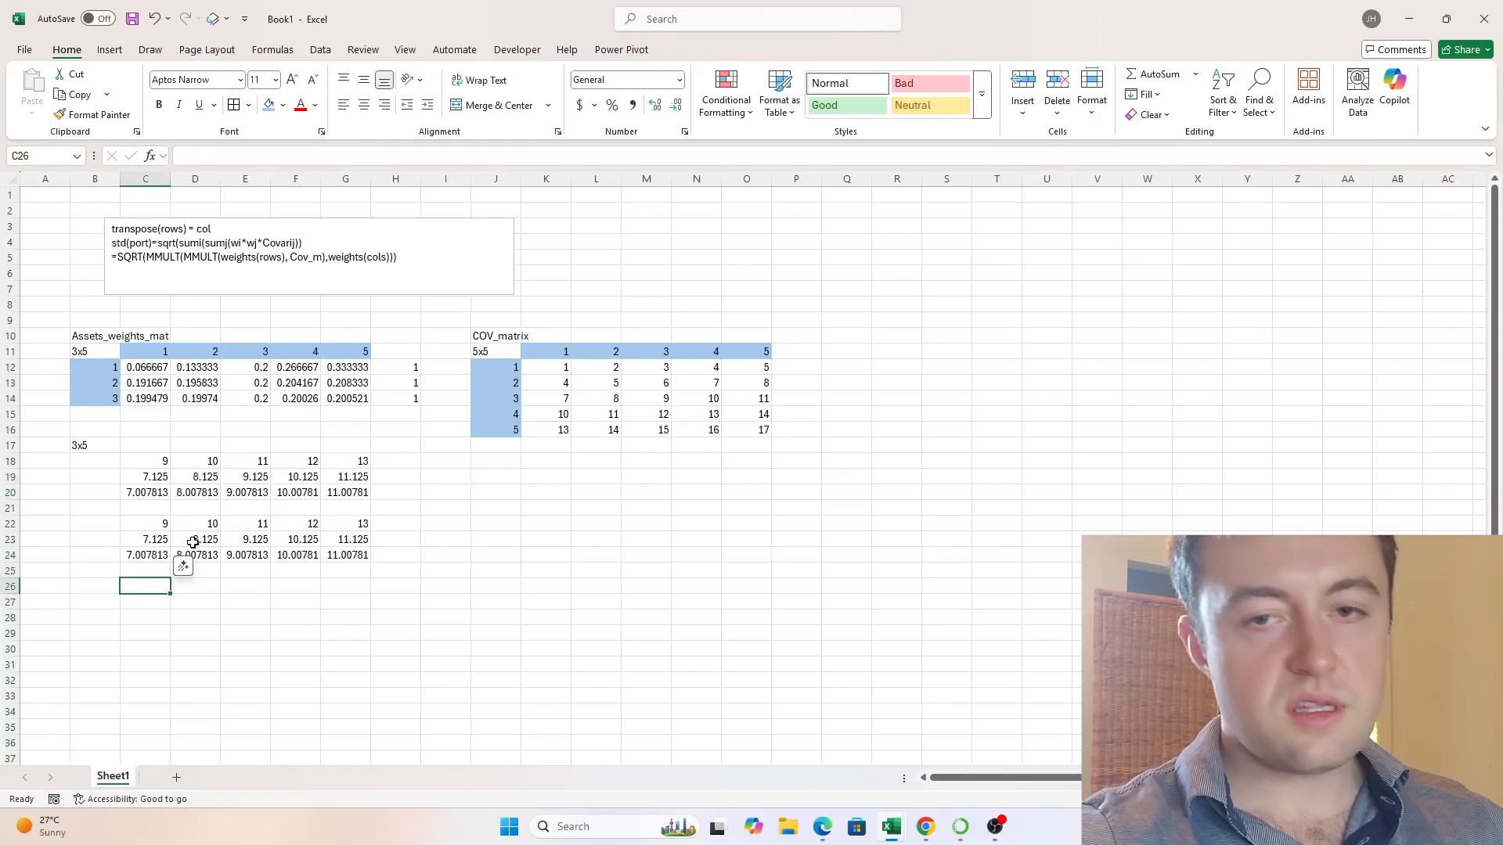
pyautogui.write('=MMULT(')
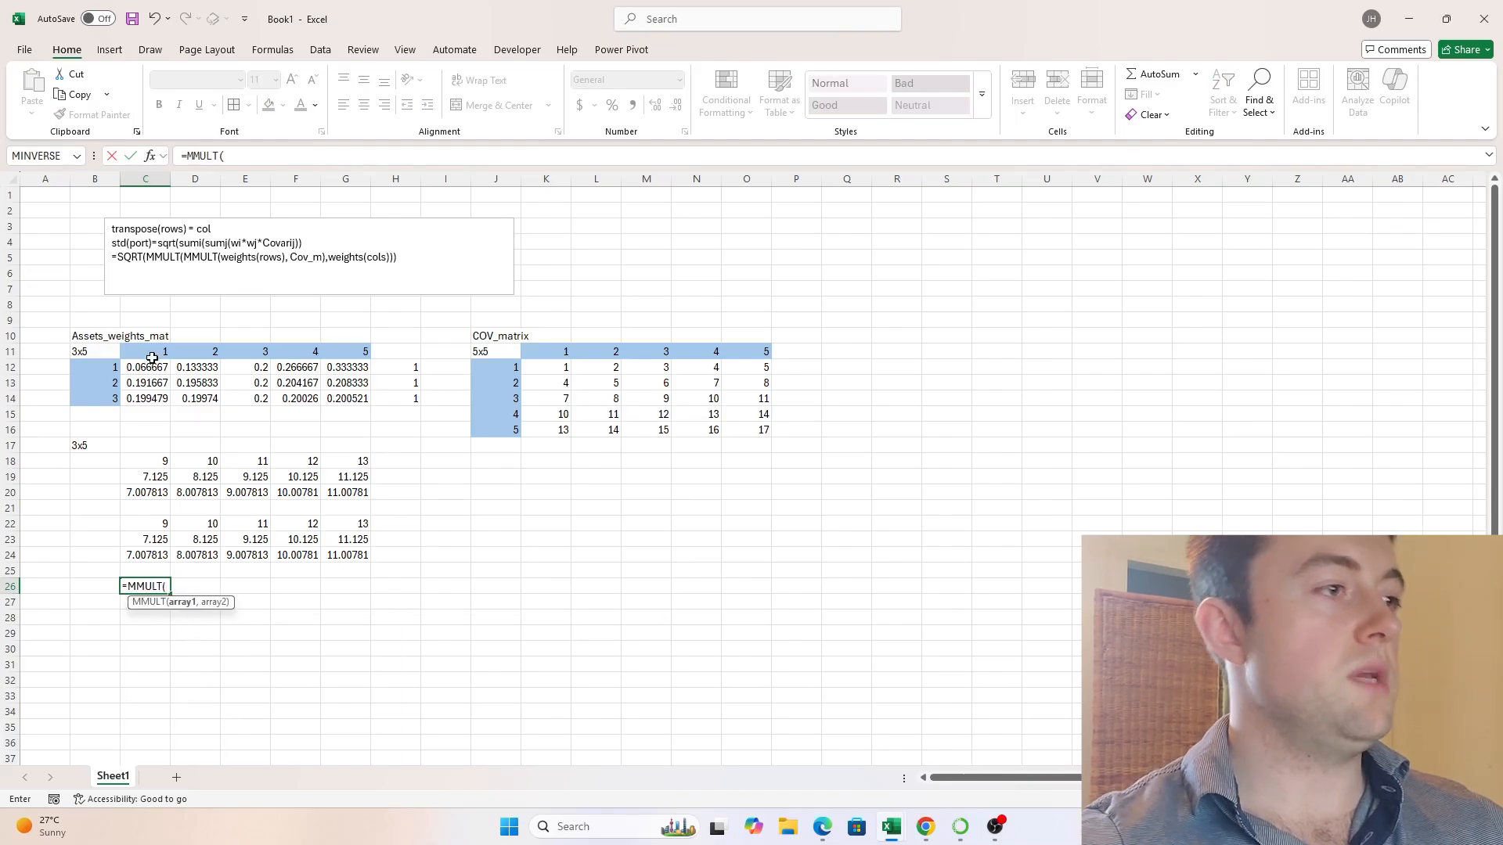
pyautogui.moveTo(152, 361); pyautogui.dragTo(348, 399)
pyautogui.write(',')
pyautogui.moveTo(552, 371); pyautogui.dragTo(765, 430)
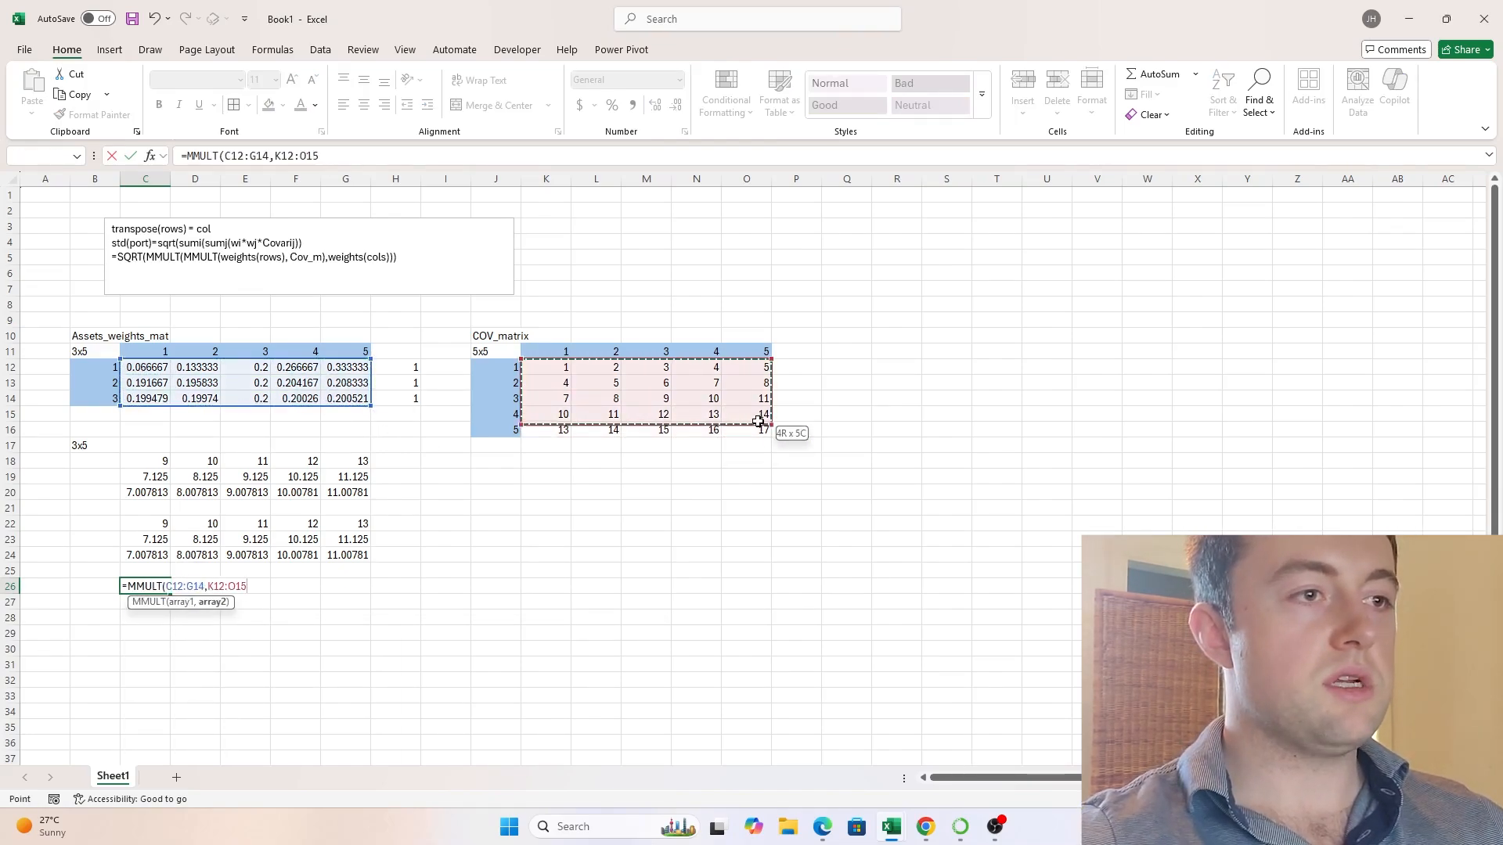
pyautogui.click(765, 445)
pyautogui.moveTo(556, 372); pyautogui.dragTo(754, 431)
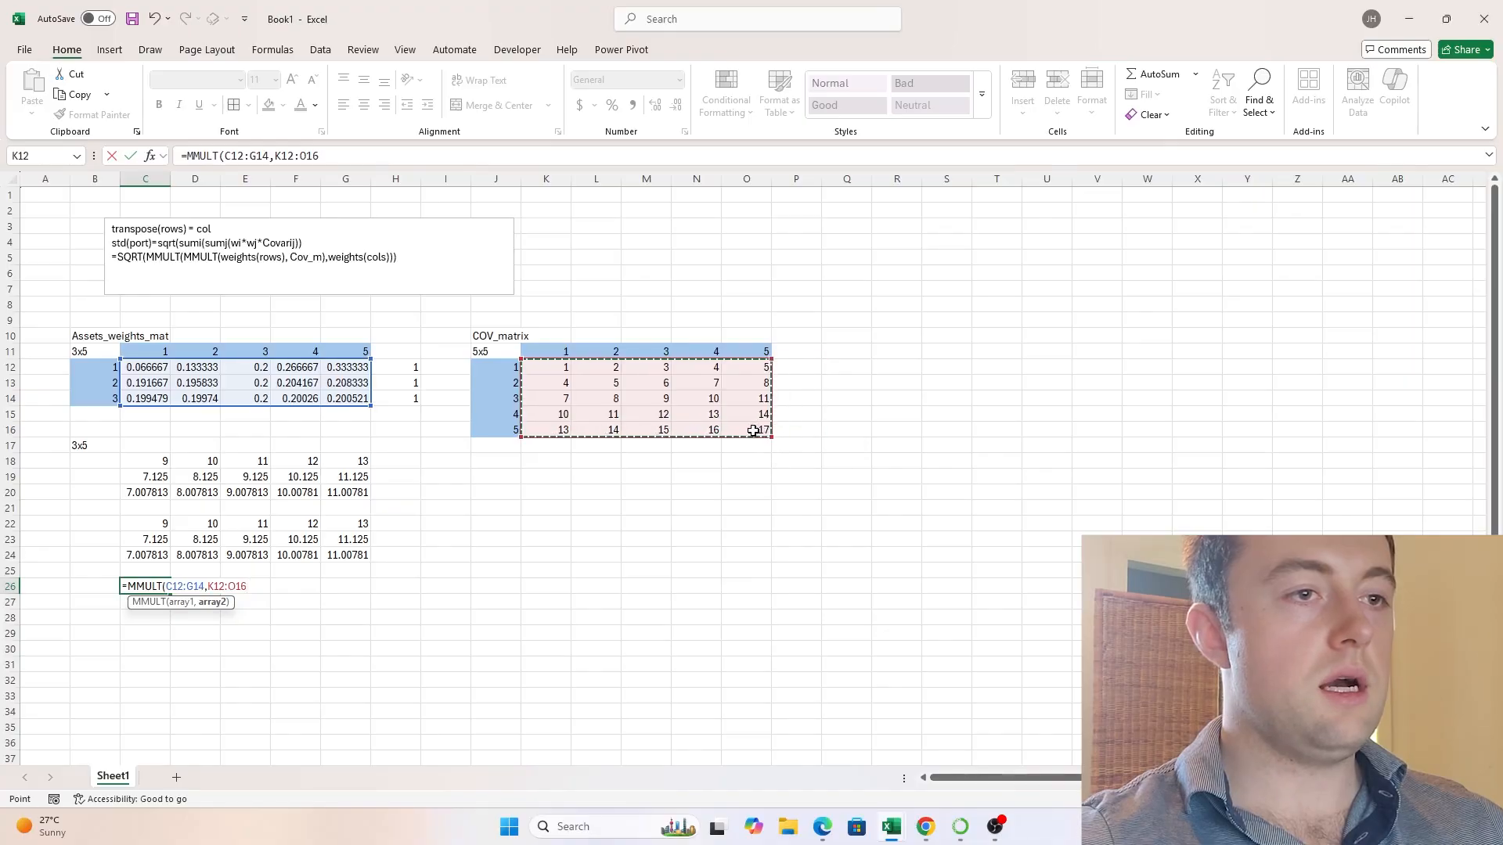
pyautogui.write(')')
pyautogui.press('Return')
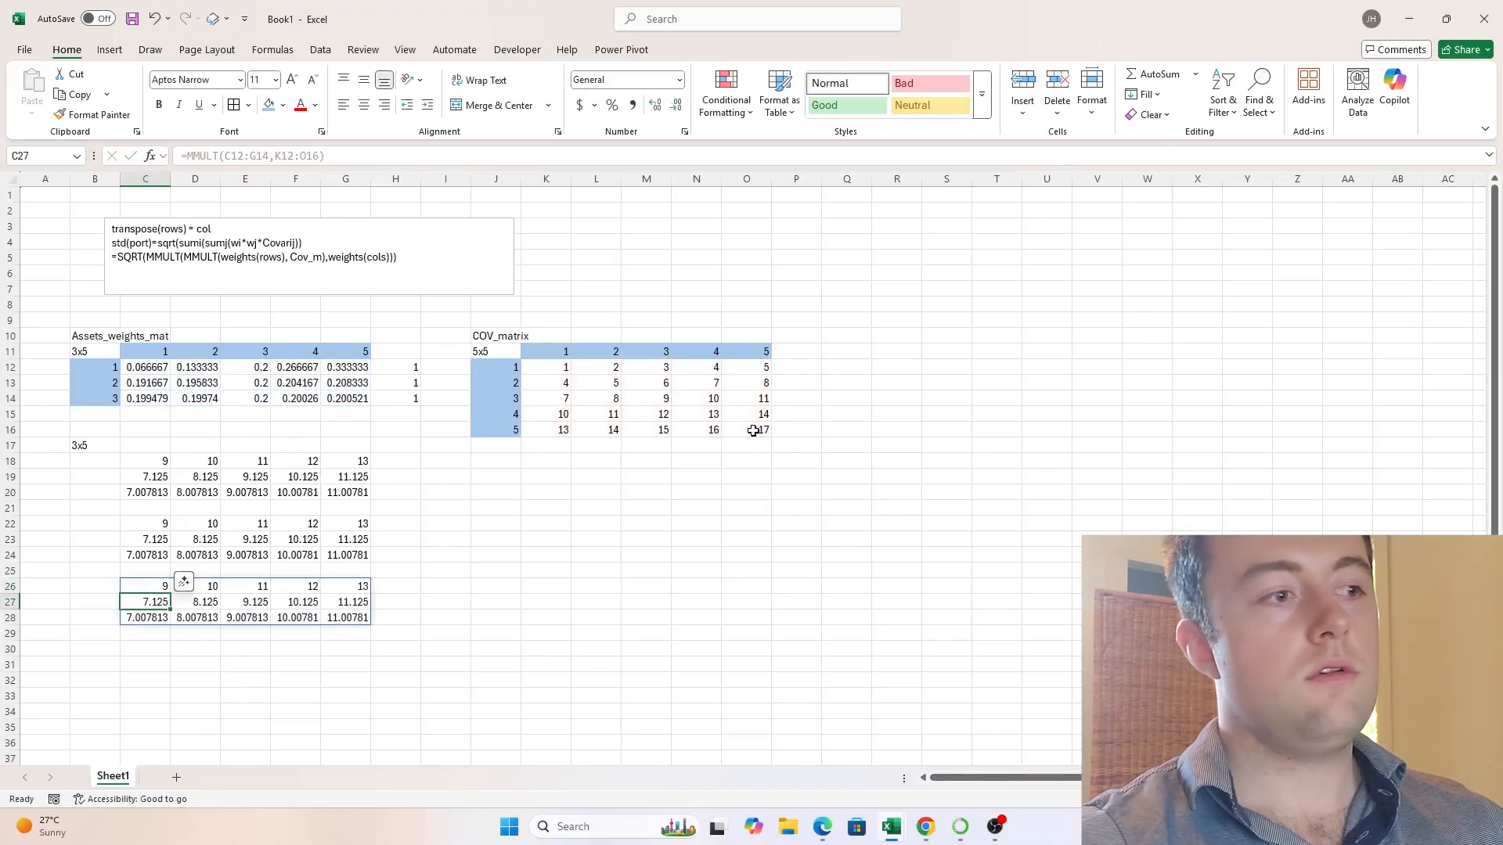
# - Examine the MMULT spill range C26:G28 and compare it with the SUMPRODUCT and manual product matrices above
pyautogui.press('Up')
pyautogui.press('Right')
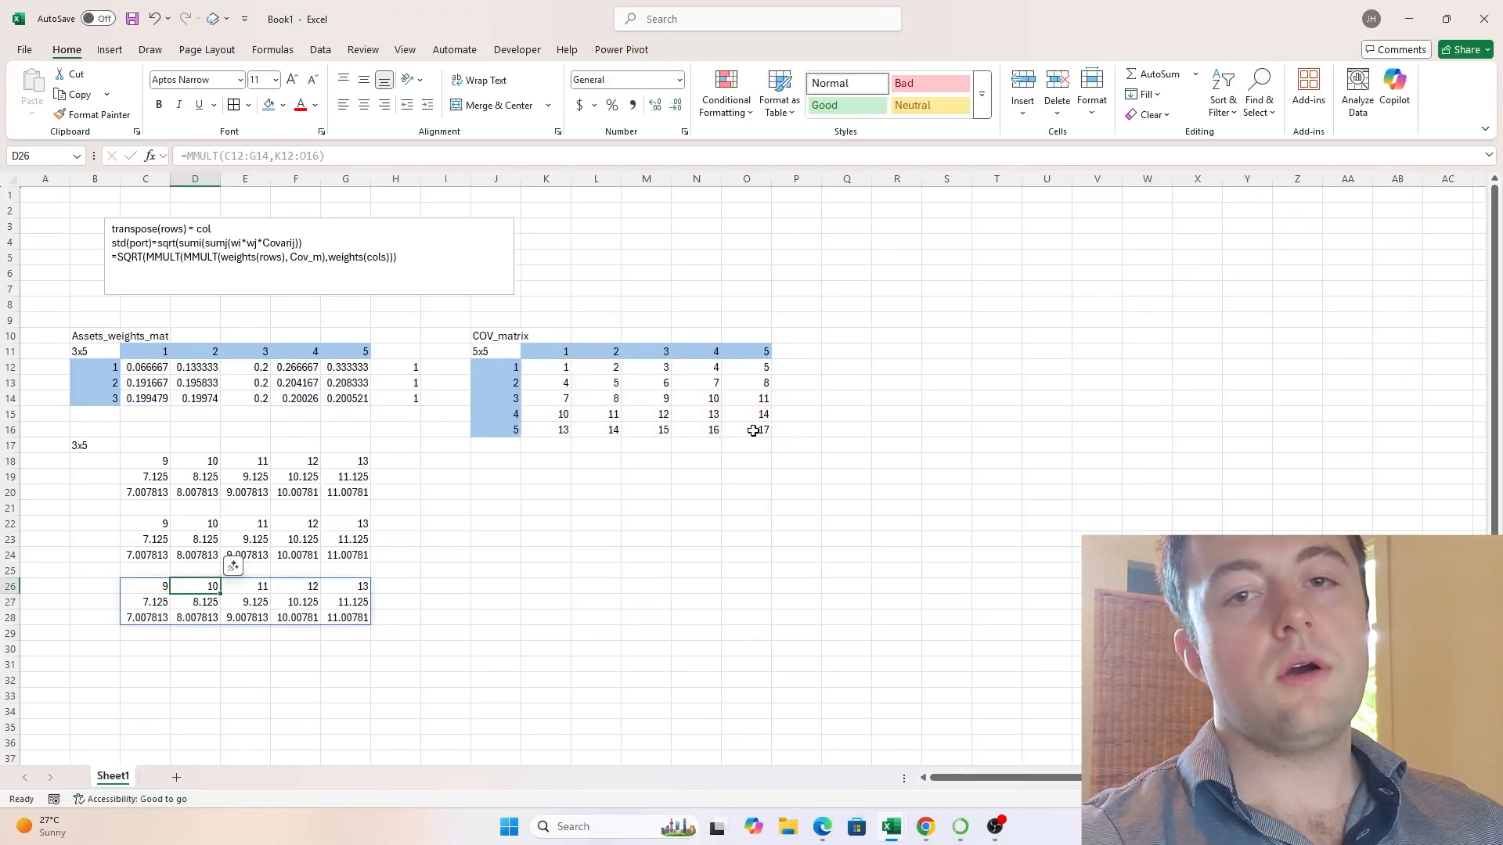
pyautogui.press('Right')
pyautogui.press('Right')
pyautogui.press('Right')
pyautogui.hotkey('shift', 'Left')
pyautogui.hotkey('shift', 'Left')
pyautogui.hotkey('shift', 'Left')
pyautogui.hotkey('shift', 'Left')
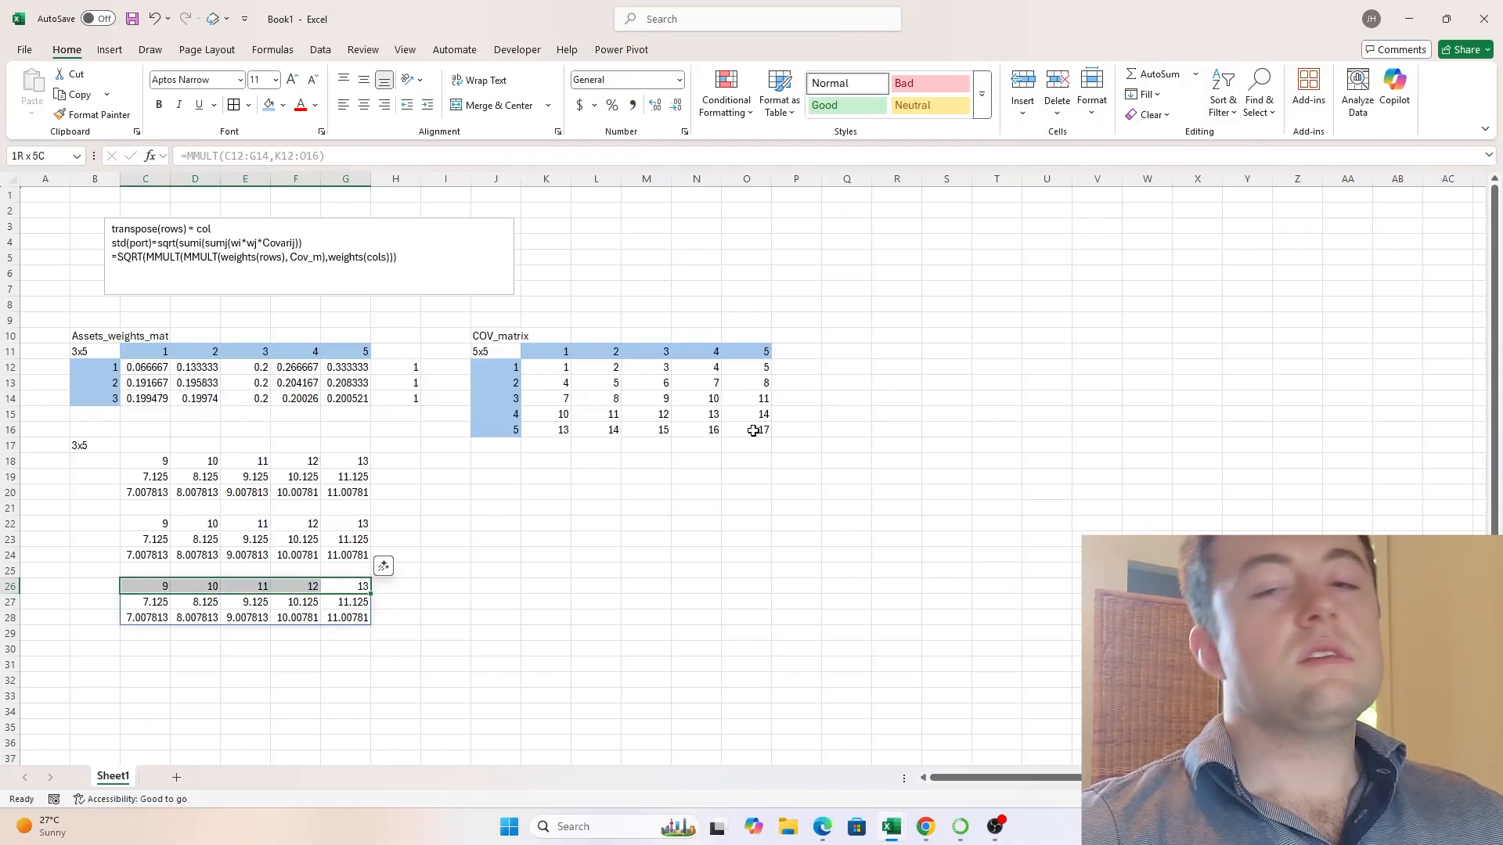
pyautogui.hotkey('shift', 'Down')
pyautogui.hotkey('shift', 'Down')
pyautogui.press('Up')
pyautogui.press('Up')
pyautogui.press('Up')
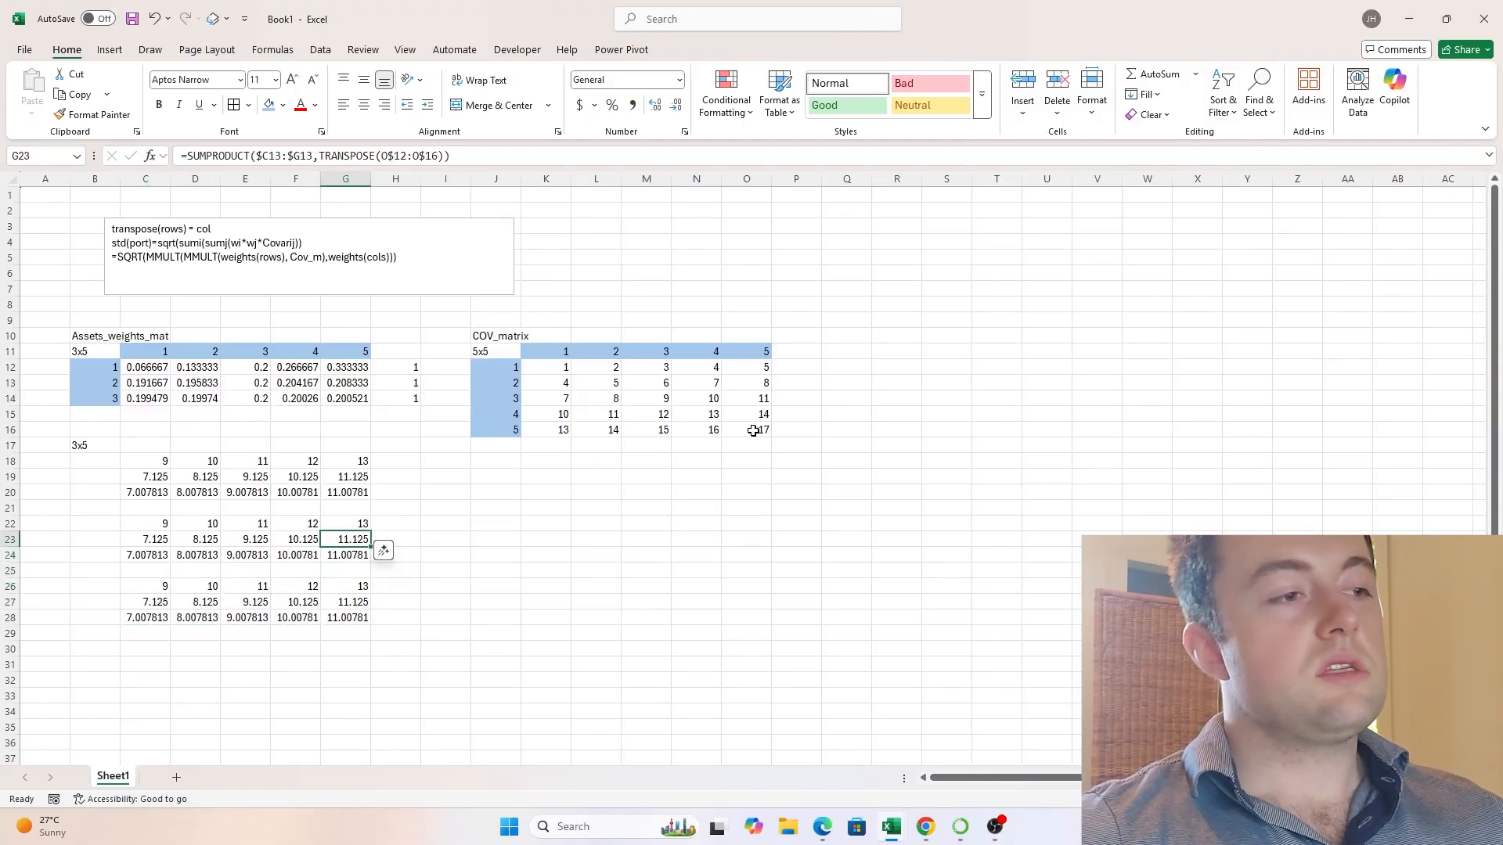
pyautogui.press('Up')
pyautogui.press('Up')
pyautogui.press('Up')
pyautogui.press('Up')
pyautogui.press('Up')
pyautogui.press('Left')
pyautogui.press('Left')
pyautogui.press('Left')
pyautogui.press('Left')
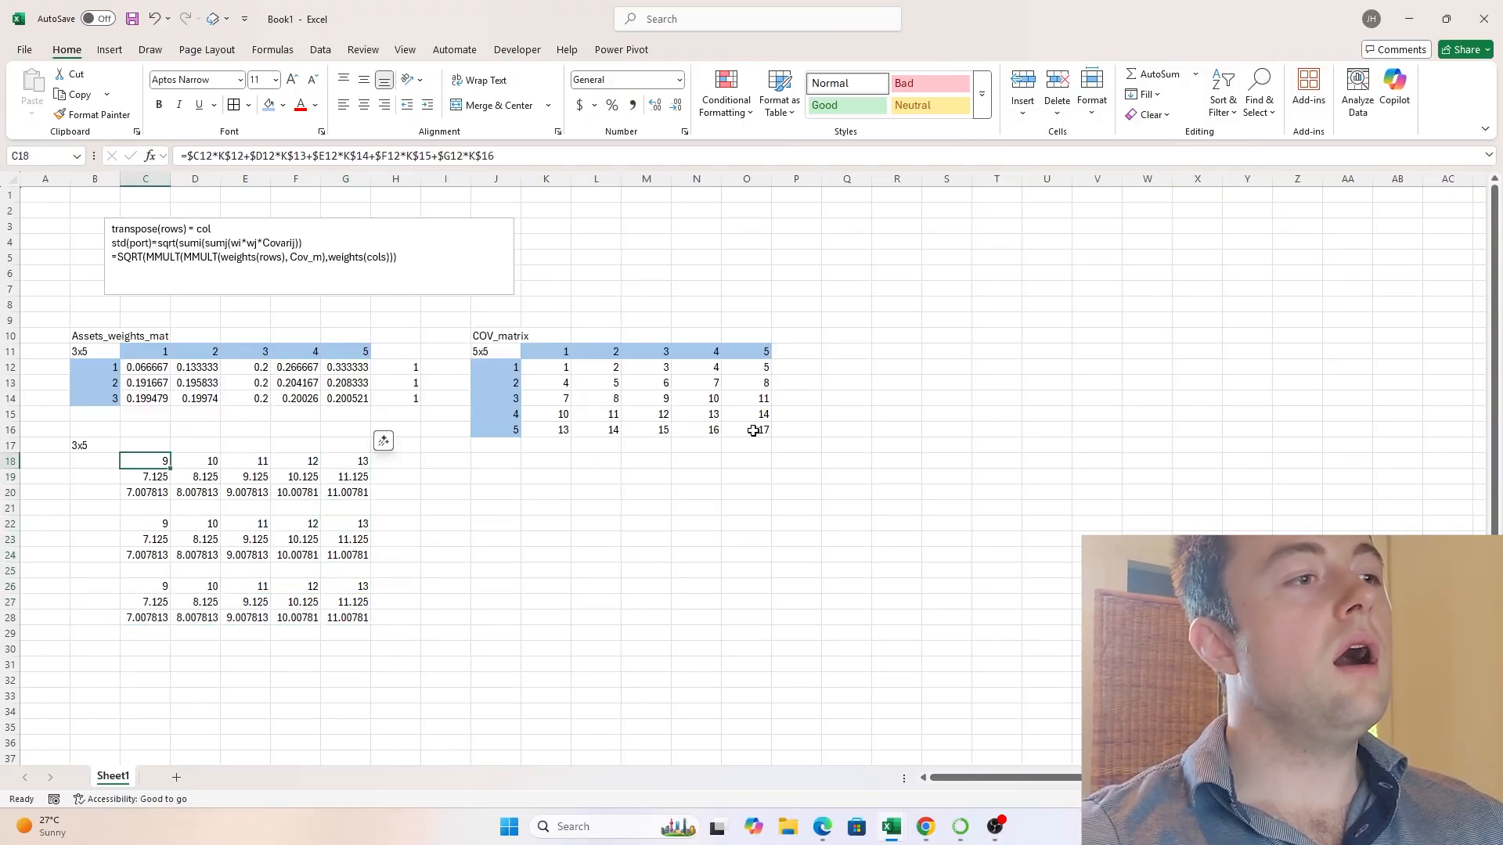
pyautogui.press('Down')
pyautogui.press('Down')
pyautogui.press('Down')
pyautogui.press('Down')
pyautogui.press('Down')
pyautogui.press('Right')
pyautogui.press('Right')
pyautogui.press('Right')
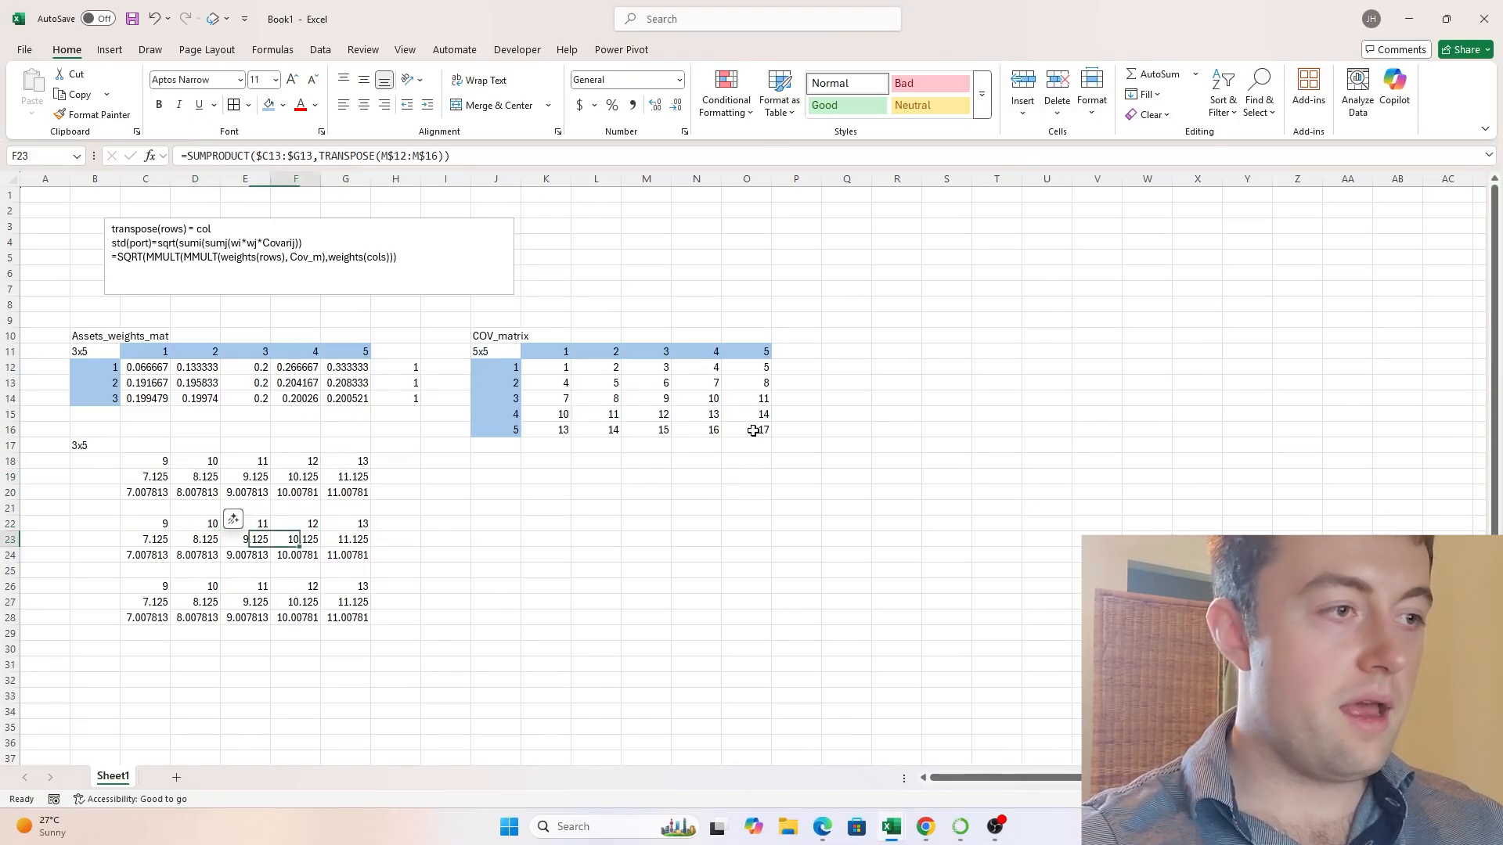
# - Build a reversed-order MMULT formula in J26 with K12:O16 as the first array and C12:G14 as the second
pyautogui.press('Right')
pyautogui.press('Right')
pyautogui.press('Right')
pyautogui.press('Right')
pyautogui.press('Right')
pyautogui.press('Right')
pyautogui.press('Right')
pyautogui.press('Right')
pyautogui.press('Up')
pyautogui.press('Up')
pyautogui.press('Left')
pyautogui.press('Left')
pyautogui.press('Left')
pyautogui.press('Left')
pyautogui.press('Down')
pyautogui.press('Down')
pyautogui.press('Down')
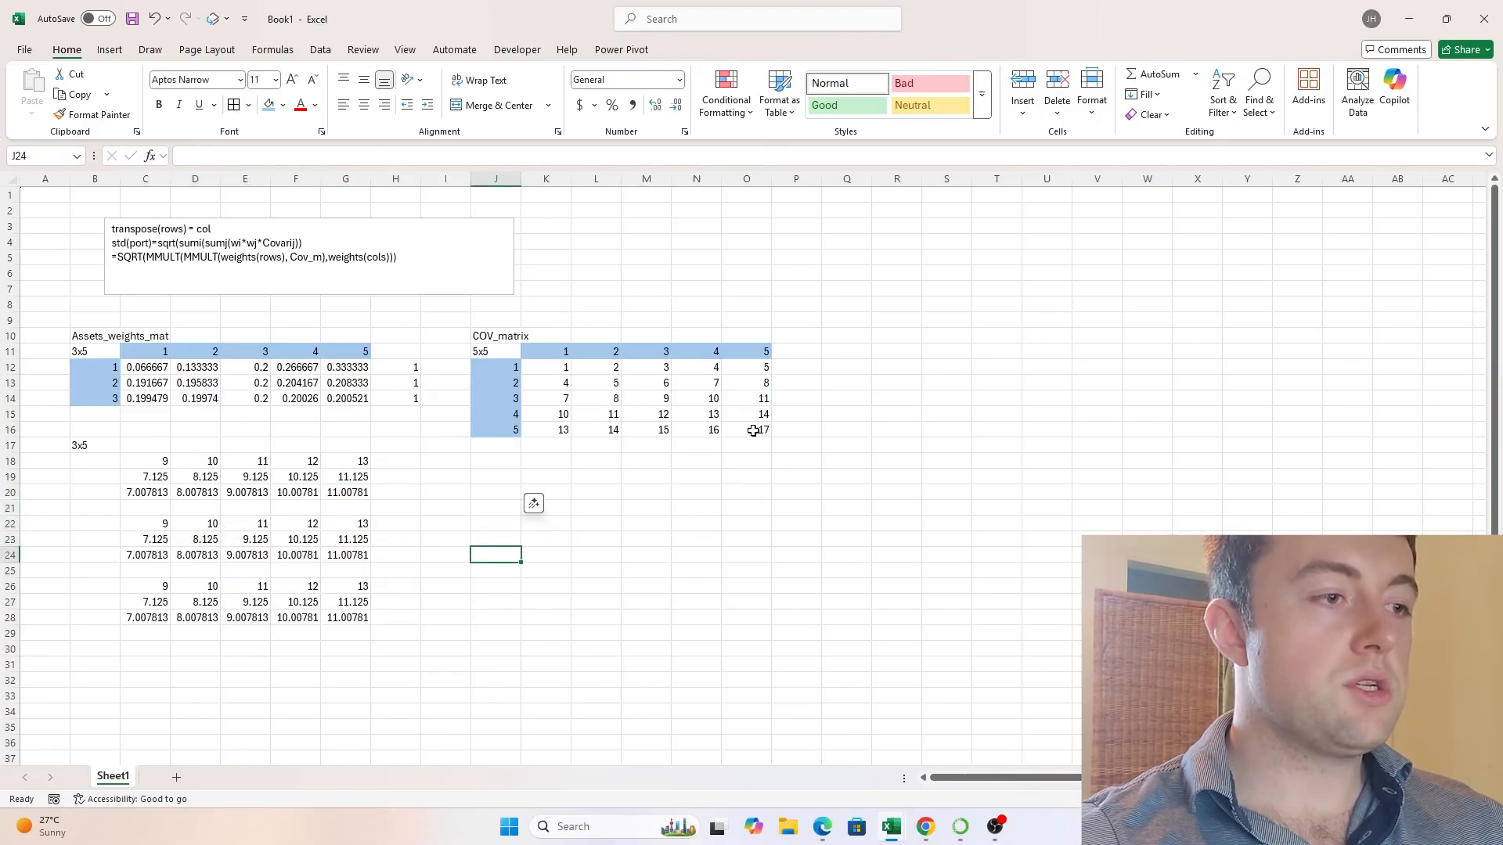
pyautogui.press('Down')
pyautogui.press('Down')
pyautogui.write('=MMULT')
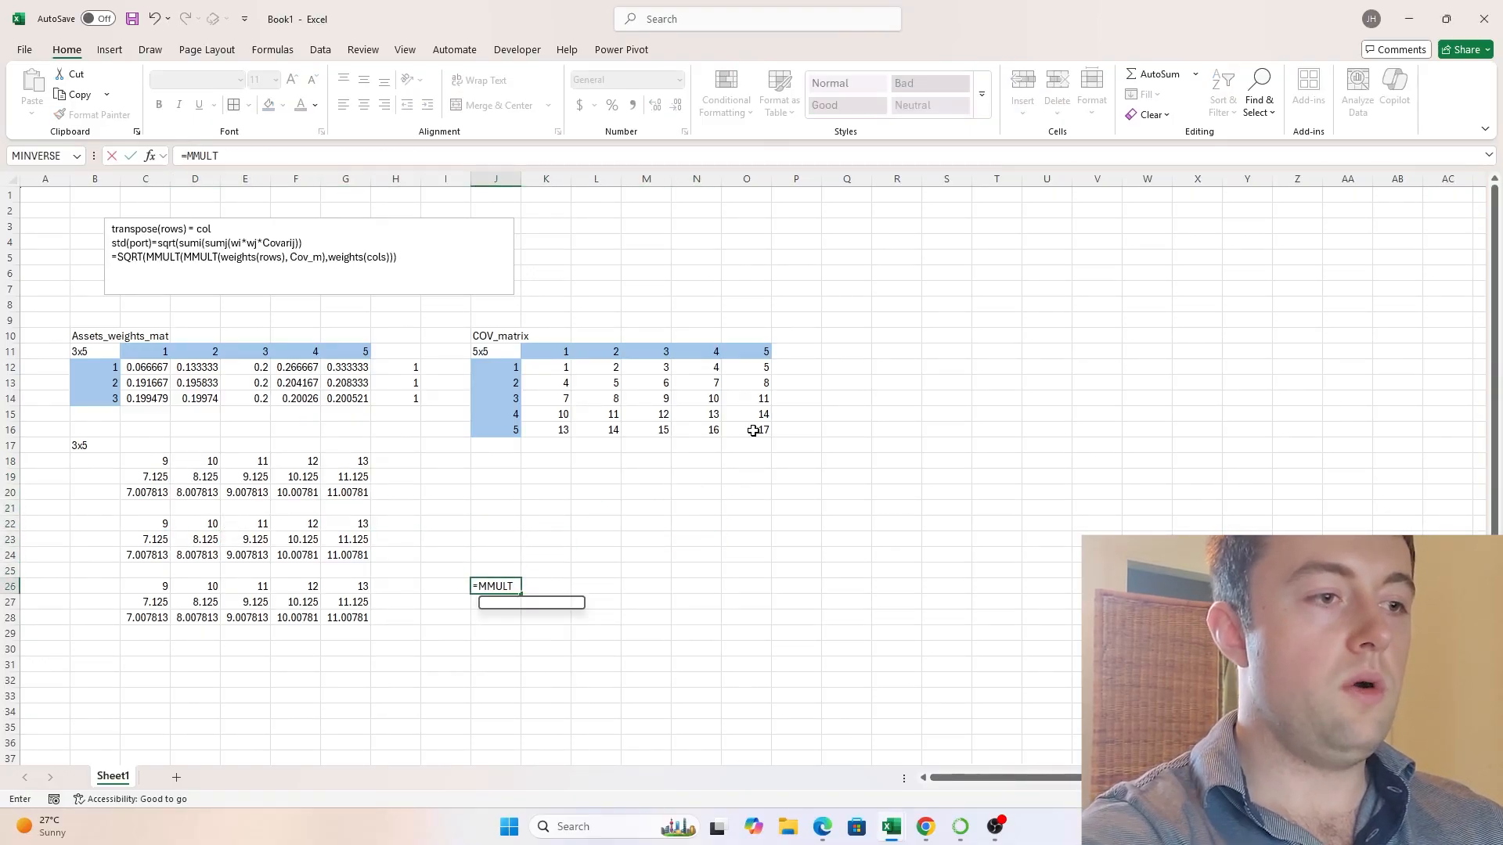
pyautogui.write('(')
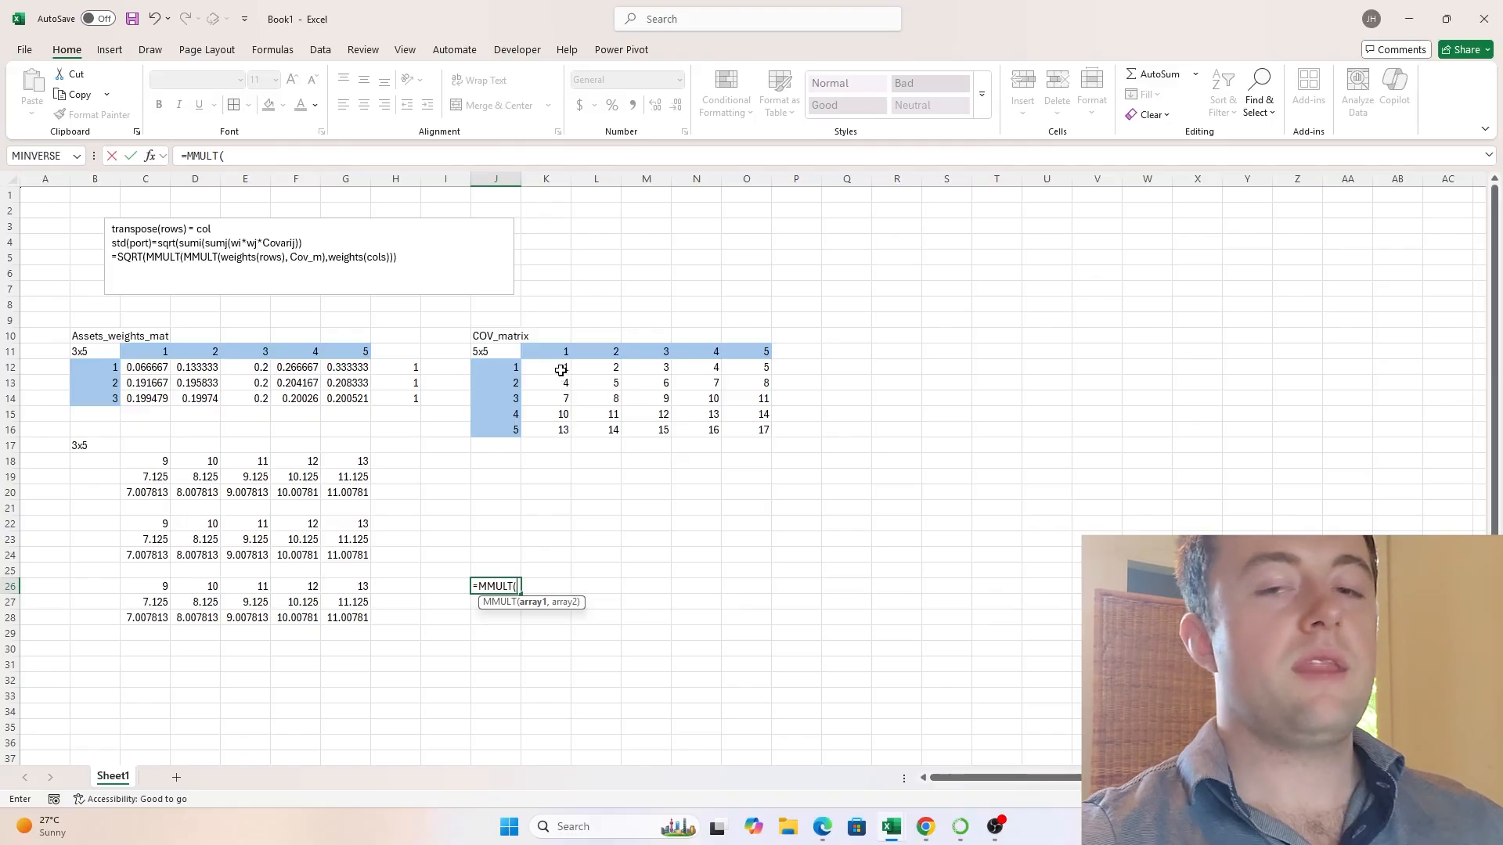
pyautogui.moveTo(561, 370); pyautogui.dragTo(731, 429)
pyautogui.write(',')
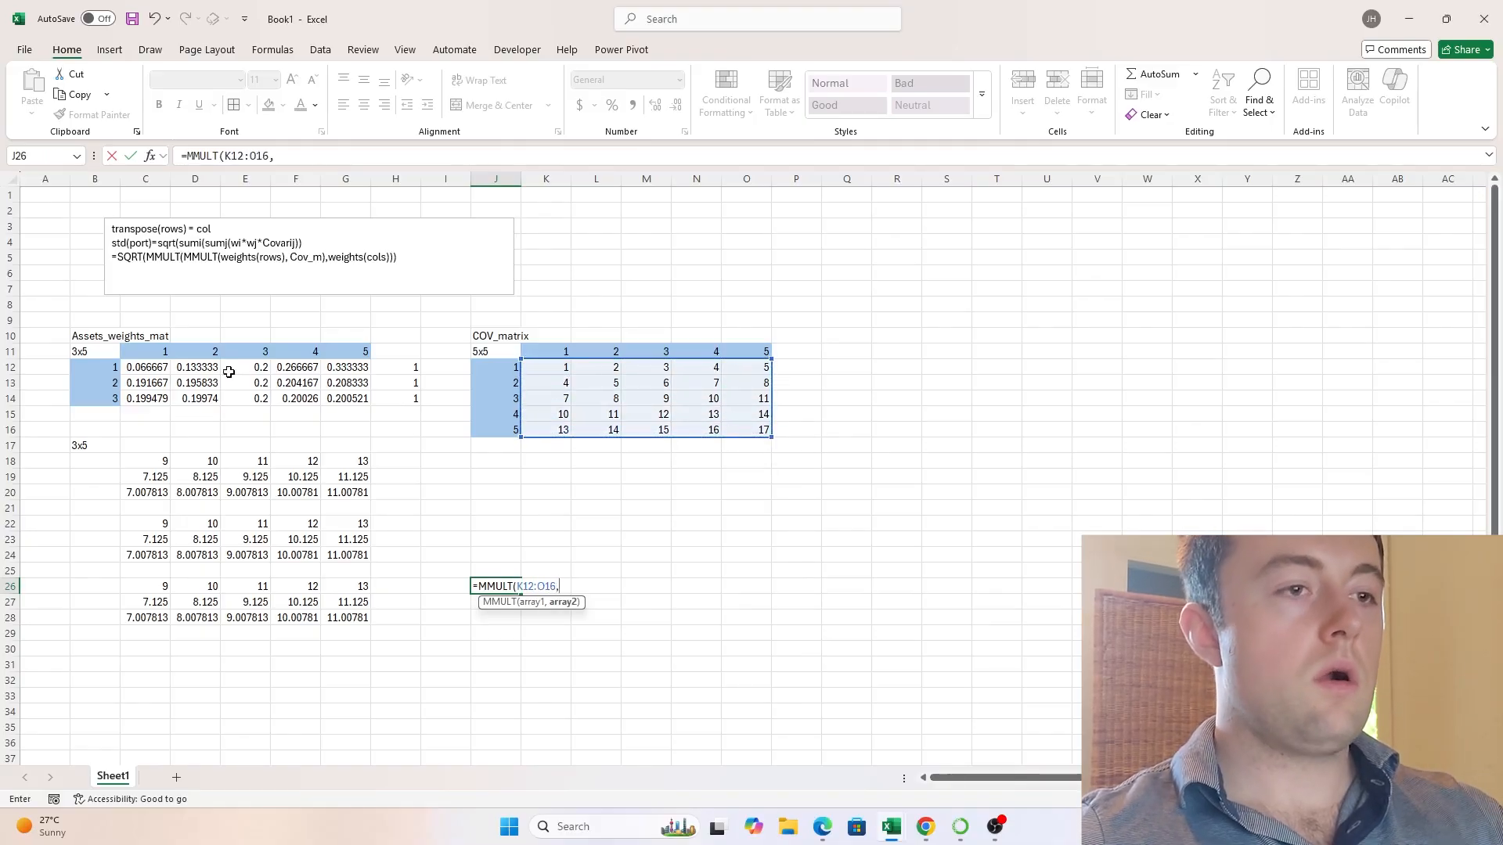
pyautogui.moveTo(160, 362); pyautogui.dragTo(366, 400)
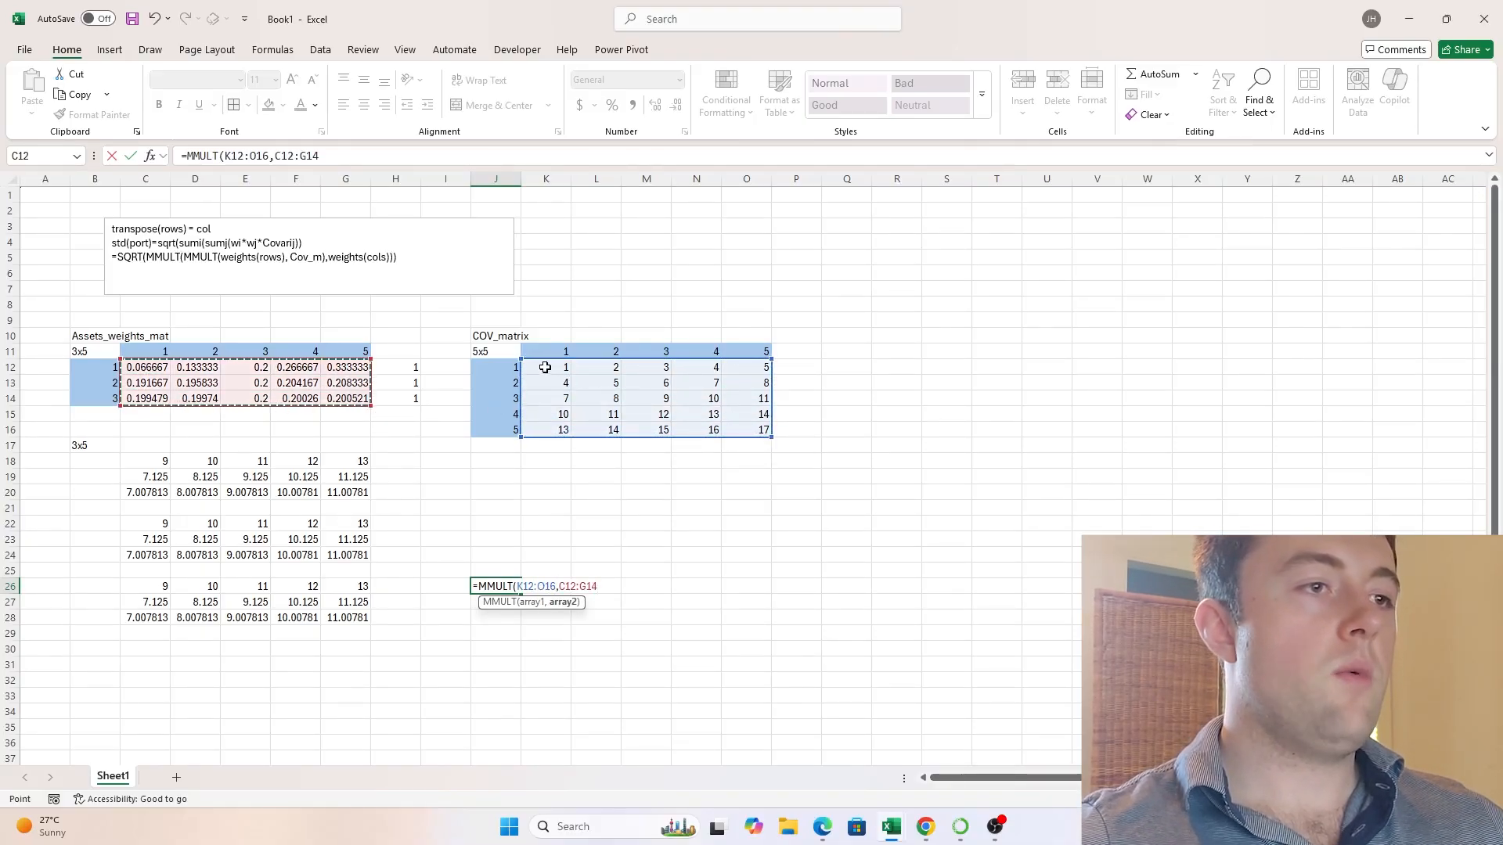
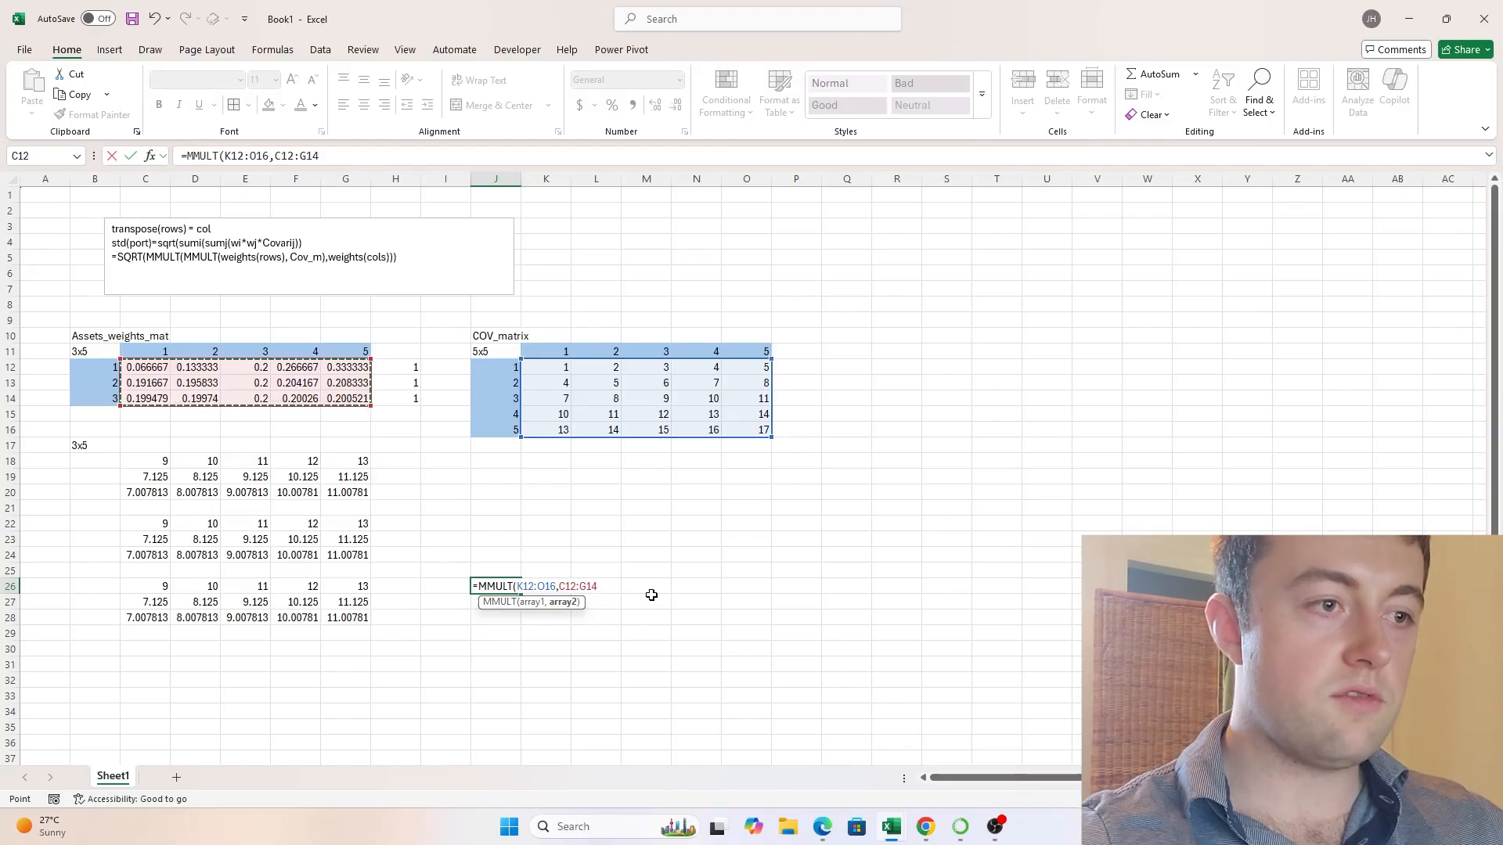
# - Try the reversed-order =MMULT(K12:O16,C12:G14) in J26, and clear the cell again
pyautogui.write(')')
pyautogui.hotkey('ctrl', 'Return')
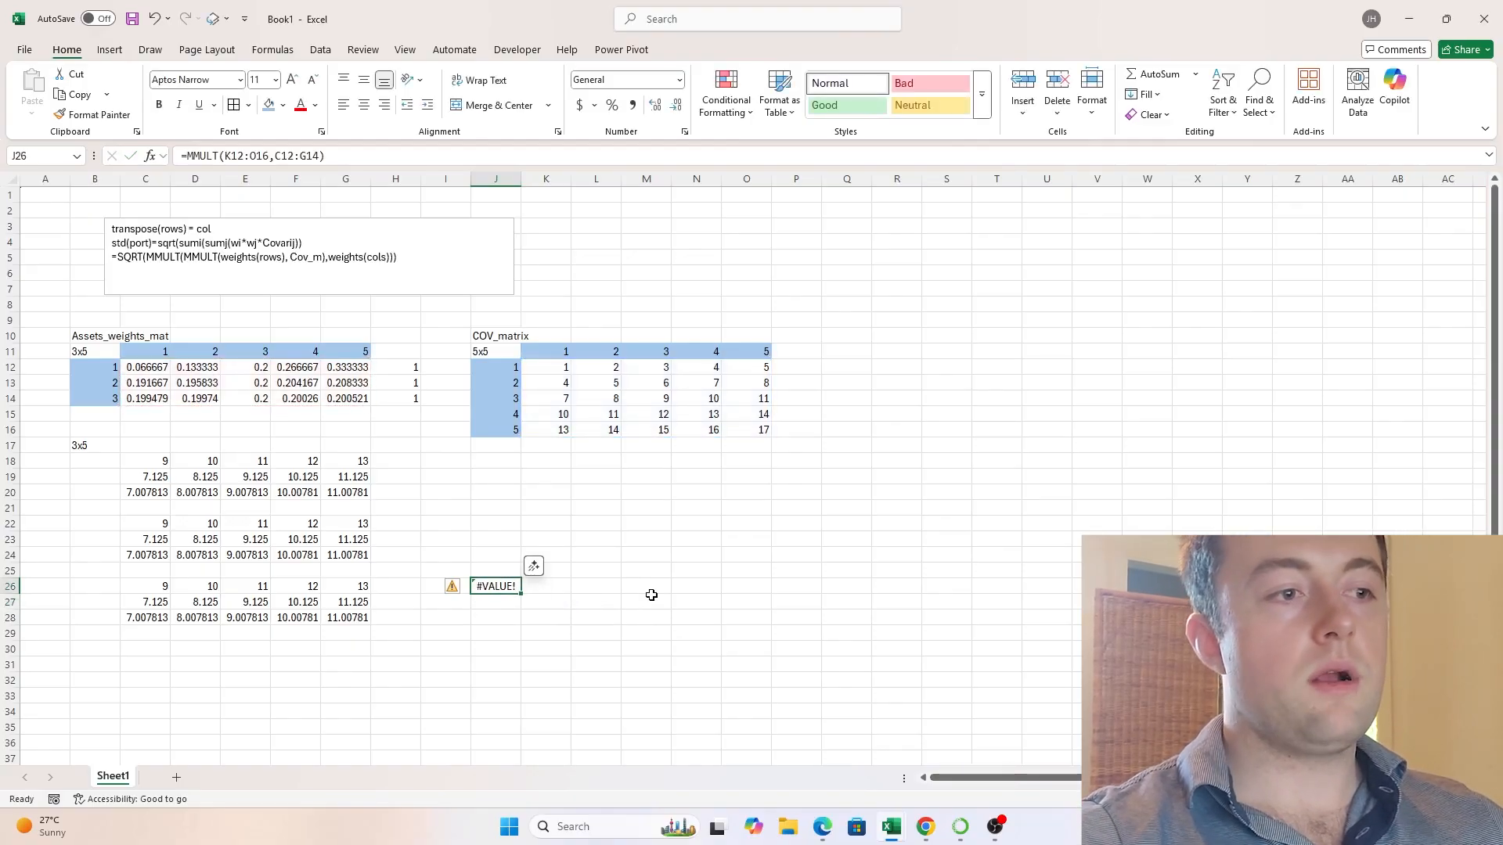
pyautogui.press('Delete')
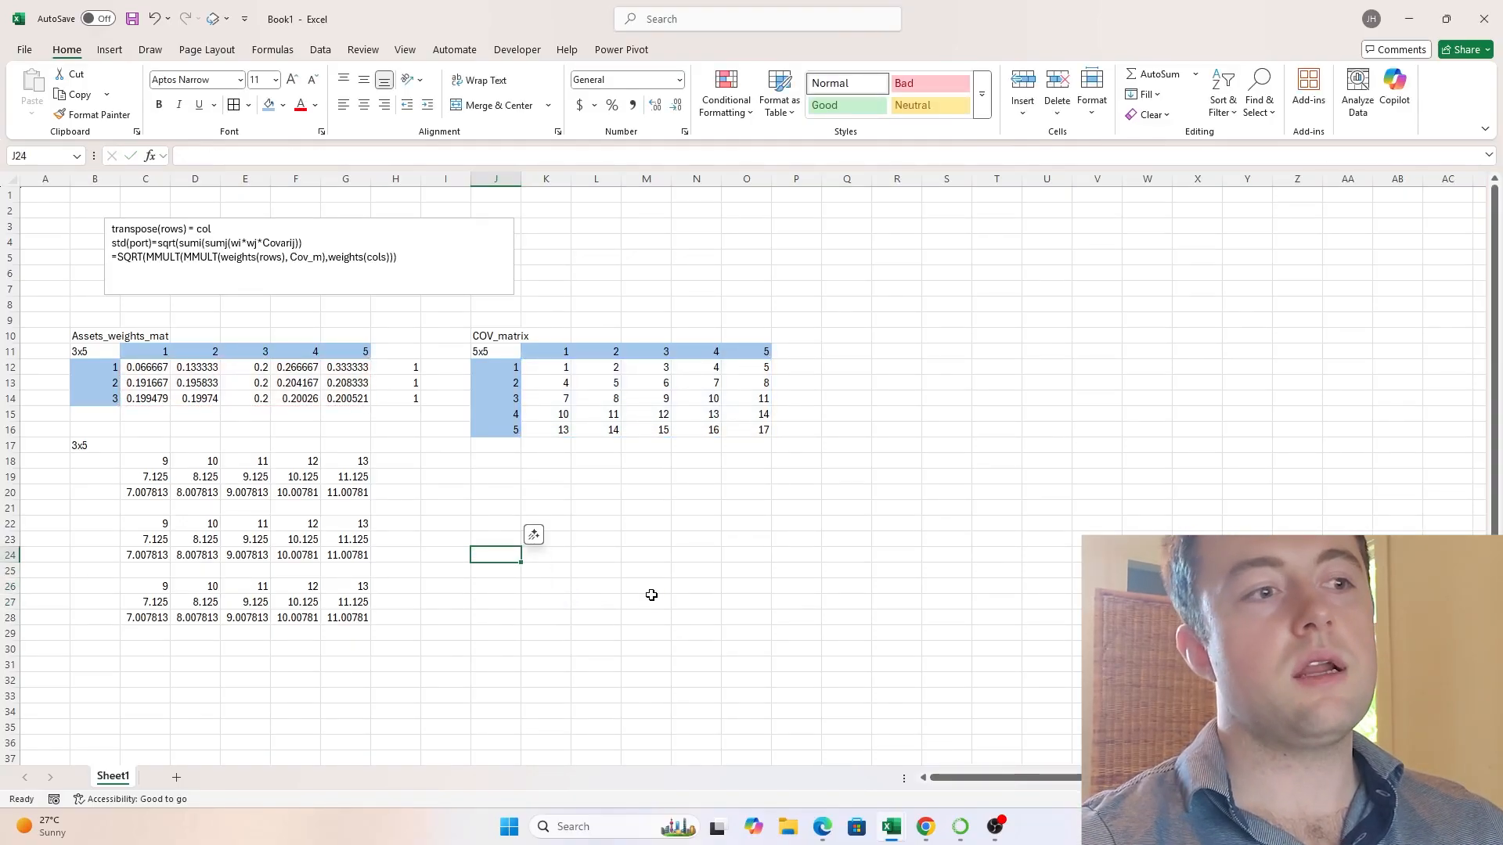
# - Examine the MMULT result C26:G28 and match it to the weights(rows), Cov_m part of the formula in the text box
pyautogui.press('Left')
pyautogui.press('Left')
pyautogui.press('Left')
pyautogui.press('Left')
pyautogui.press('Left')
pyautogui.press('Left')
pyautogui.press('Left')
pyautogui.press('Left')
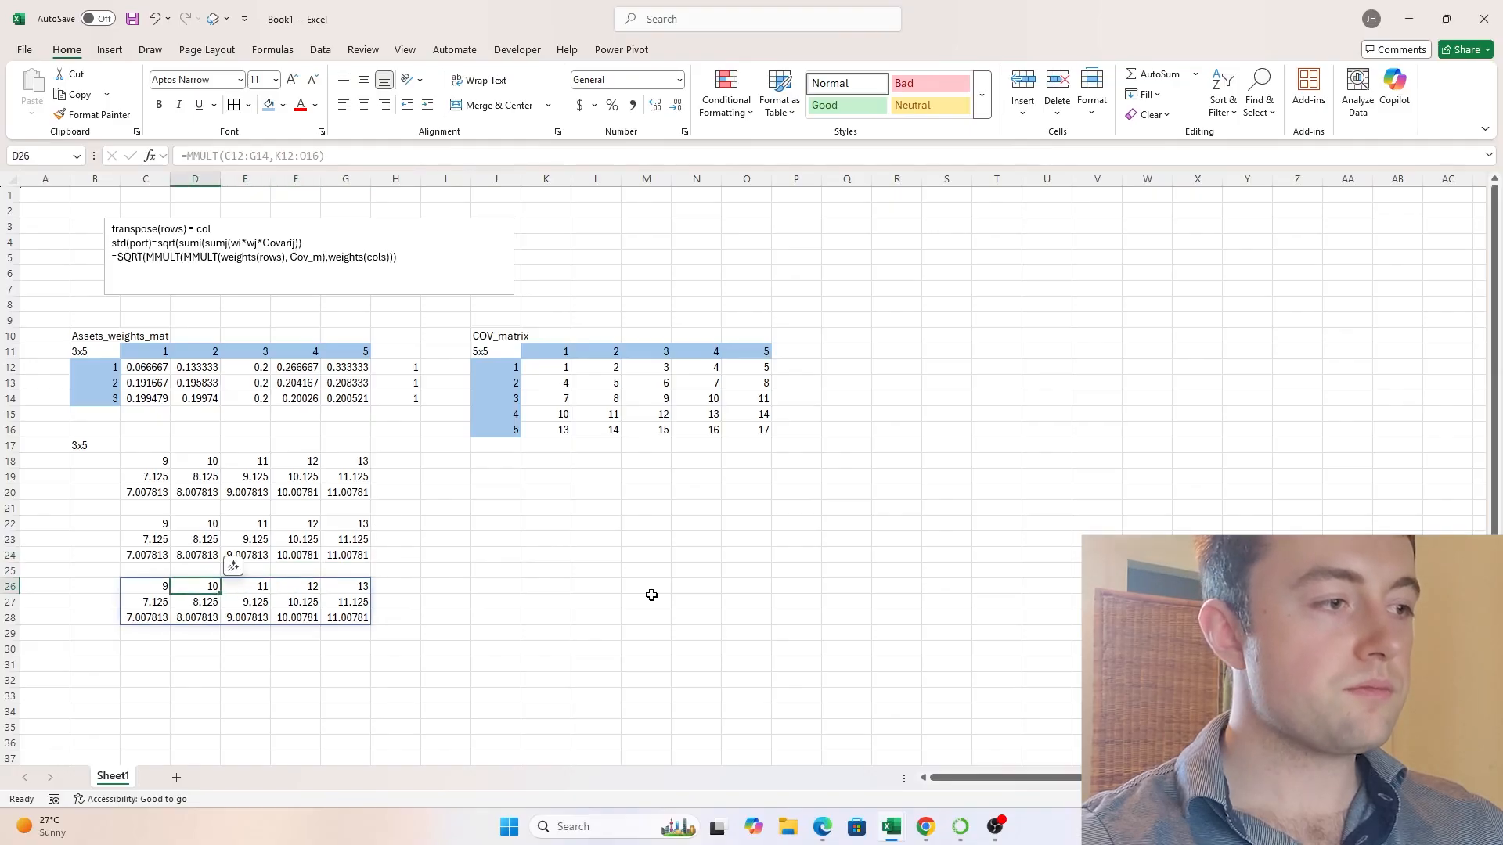
pyautogui.press('Right')
pyautogui.press('Right')
pyautogui.press('Right')
pyautogui.press('Right')
pyautogui.press('Right')
pyautogui.press('Right')
pyautogui.press('Right')
pyautogui.press('Right')
pyautogui.press('Right')
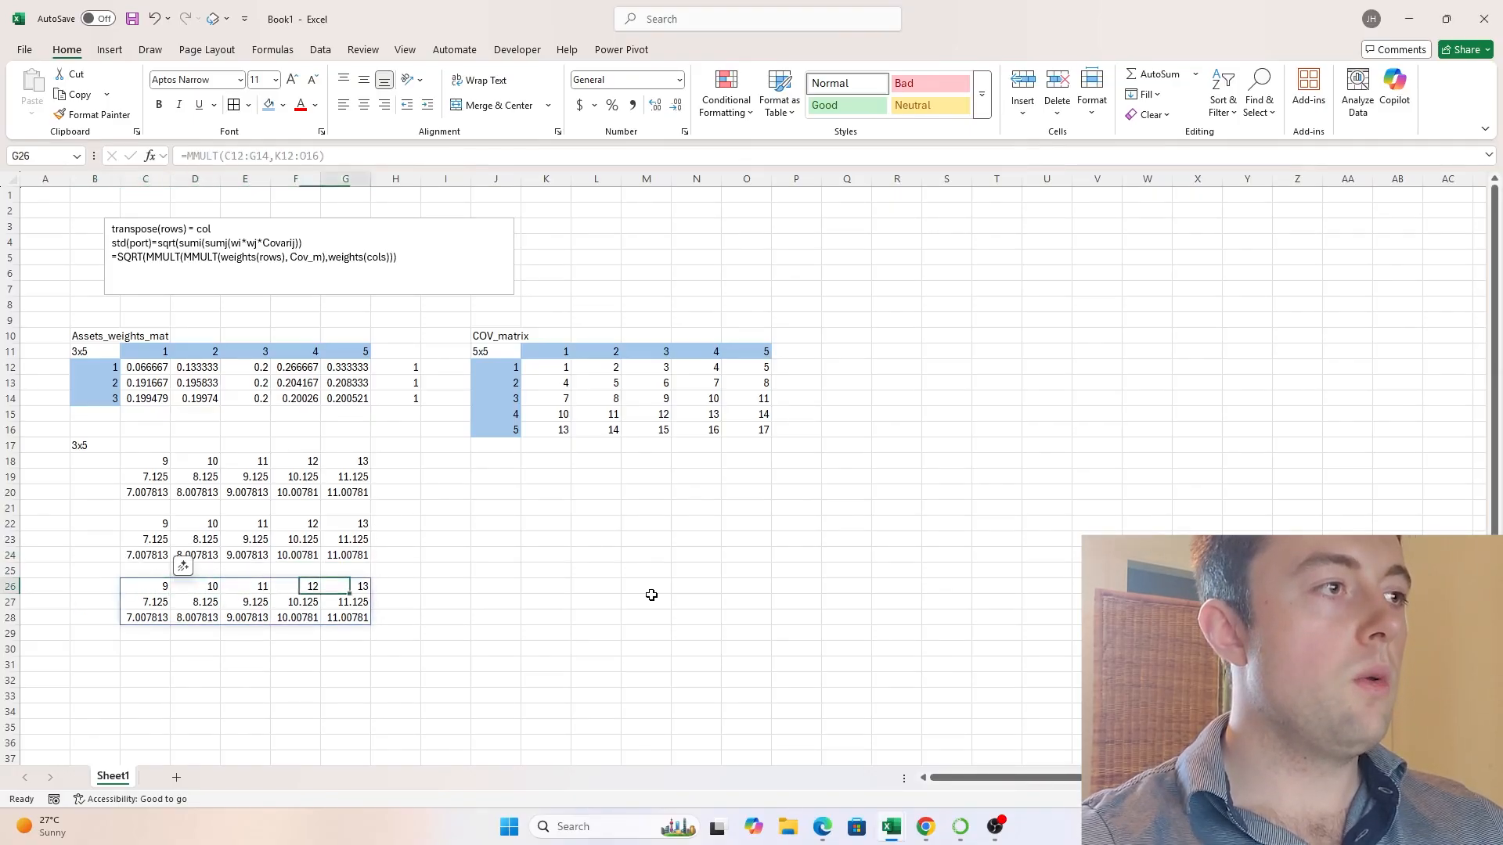
pyautogui.press('Left')
pyautogui.press('Left')
pyautogui.press('Left')
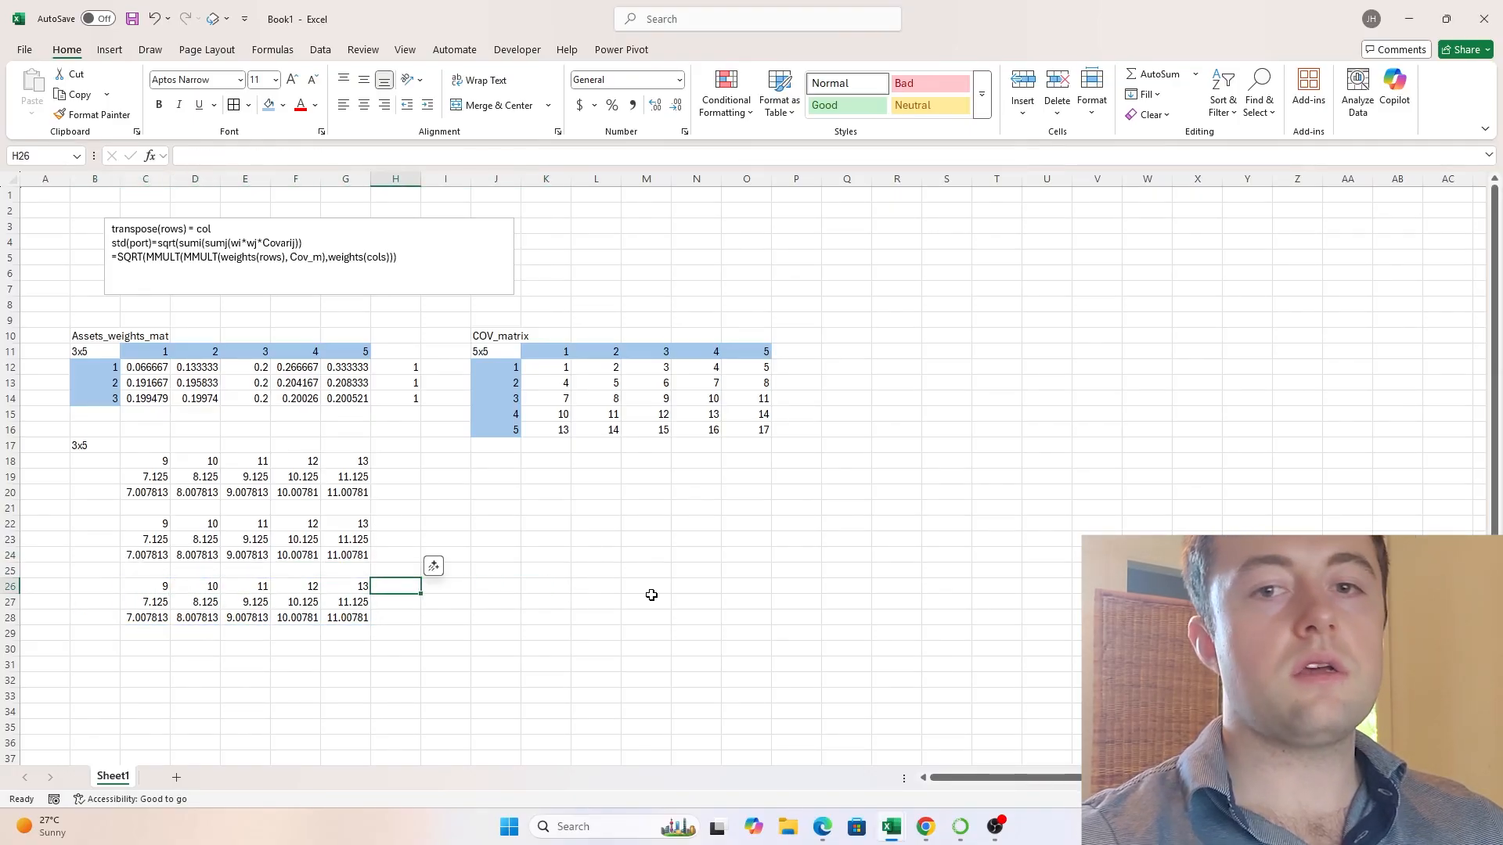
pyautogui.moveTo(136, 580); pyautogui.dragTo(352, 620)
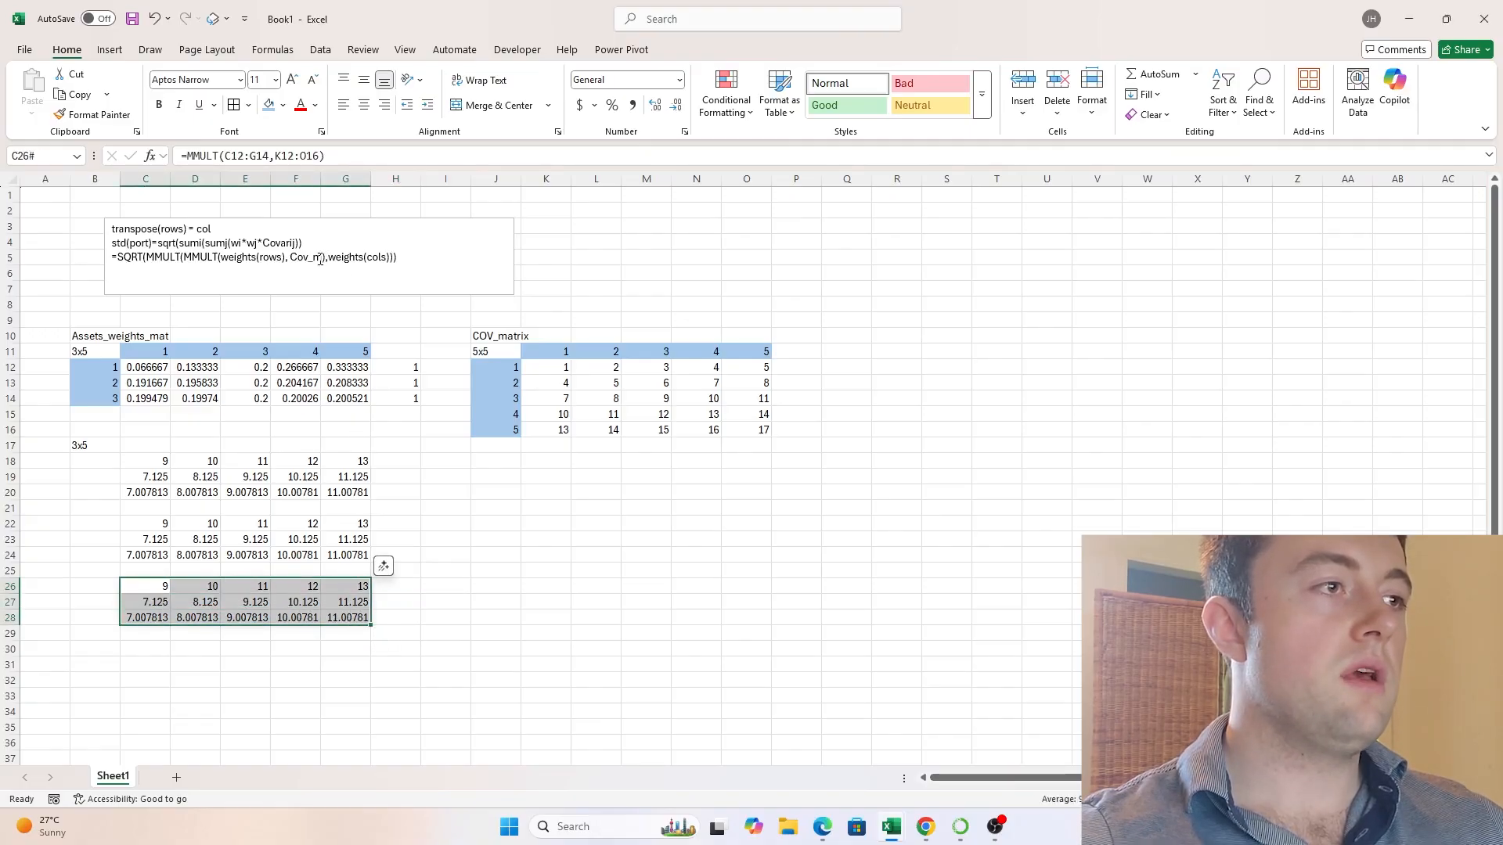
pyautogui.moveTo(321, 259); pyautogui.dragTo(250, 268)
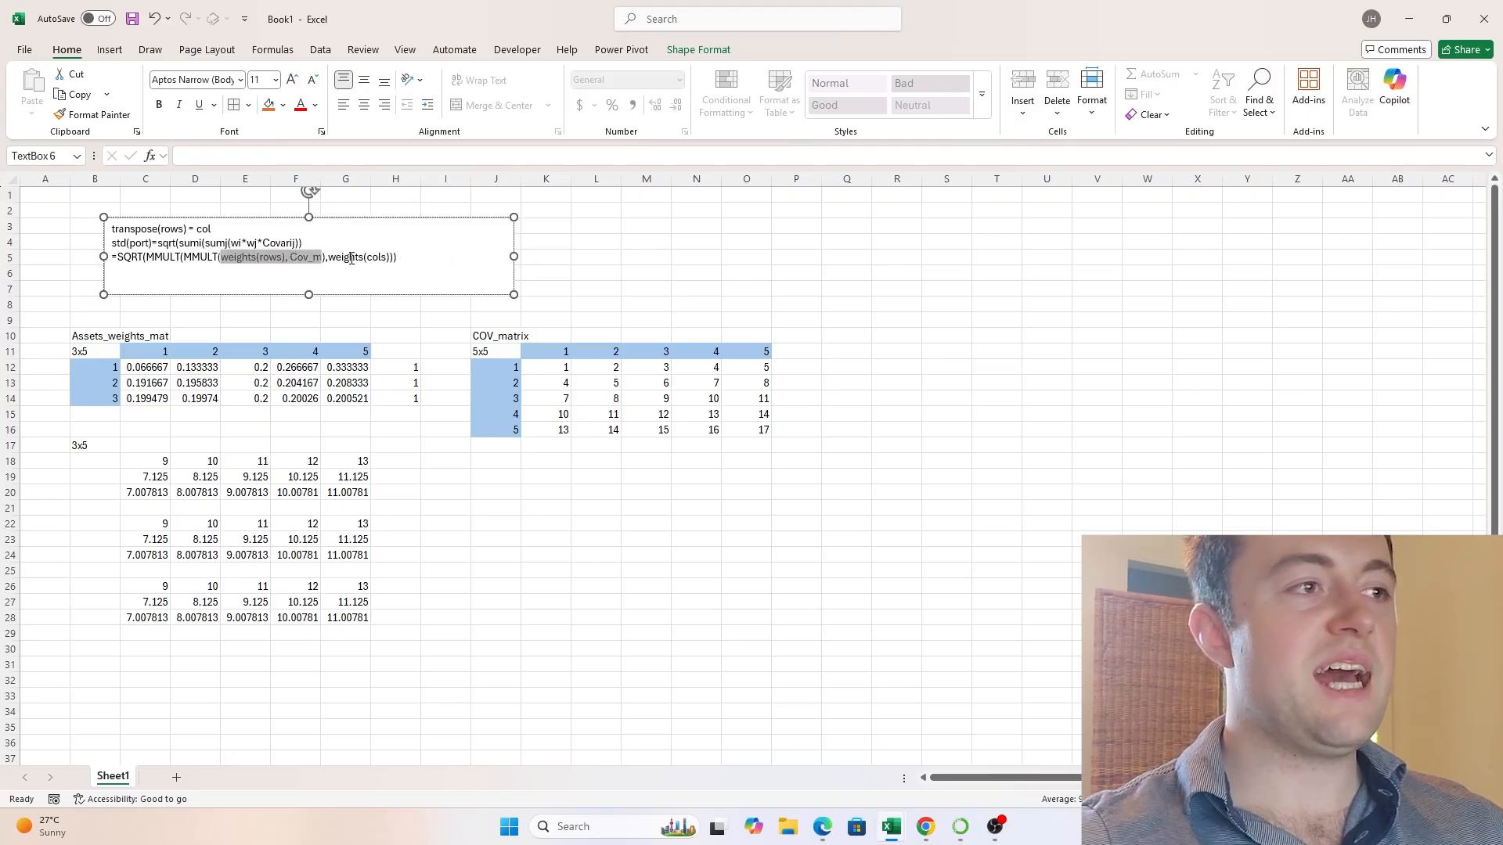
# - Label the MMULT result with wi*Covij in H26
pyautogui.click(438, 609)
pyautogui.click(407, 583)
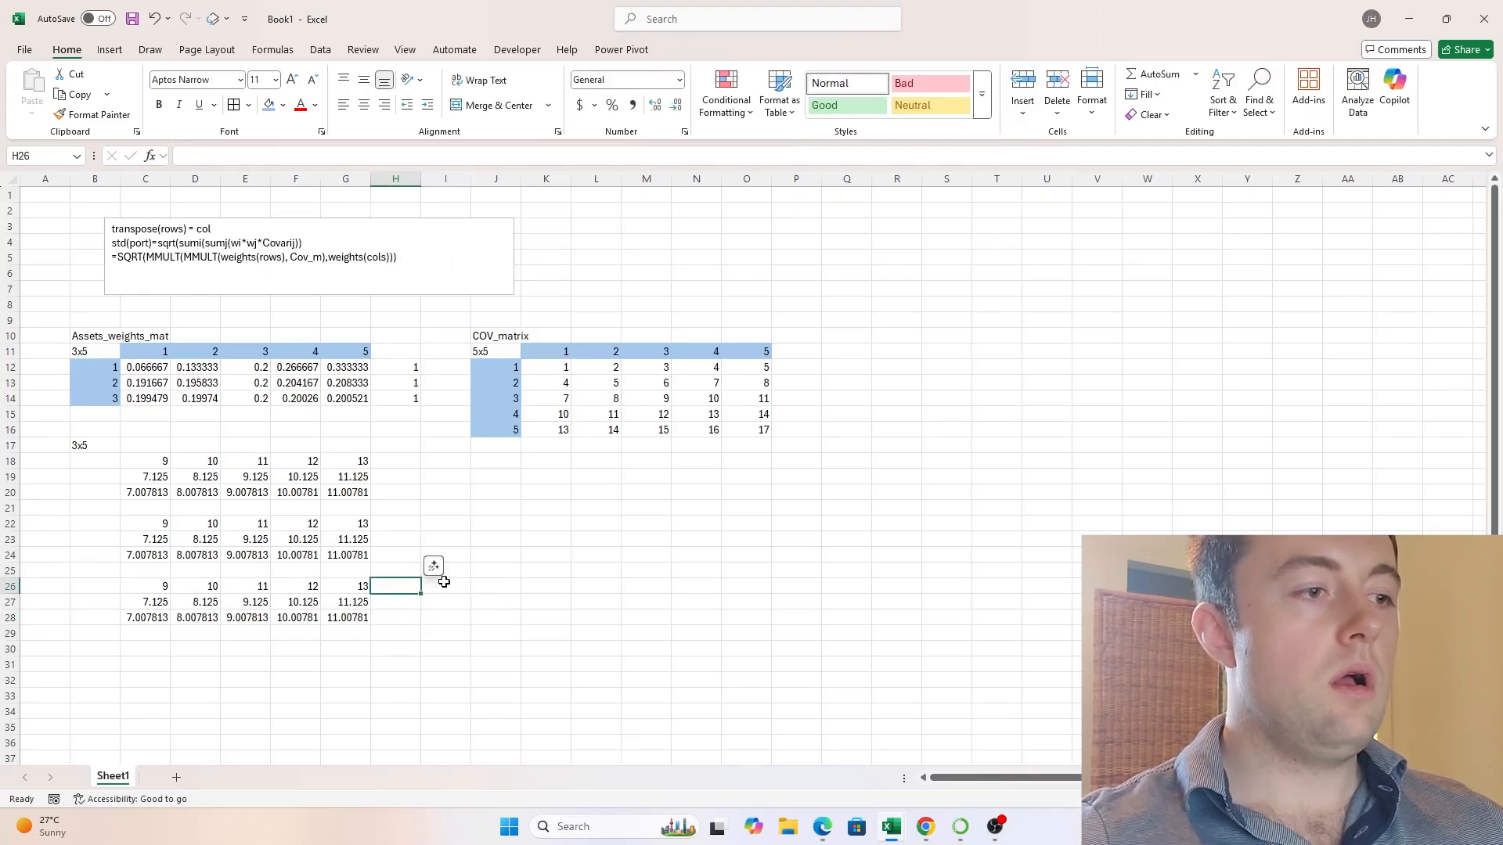
pyautogui.write('wi*Covij')
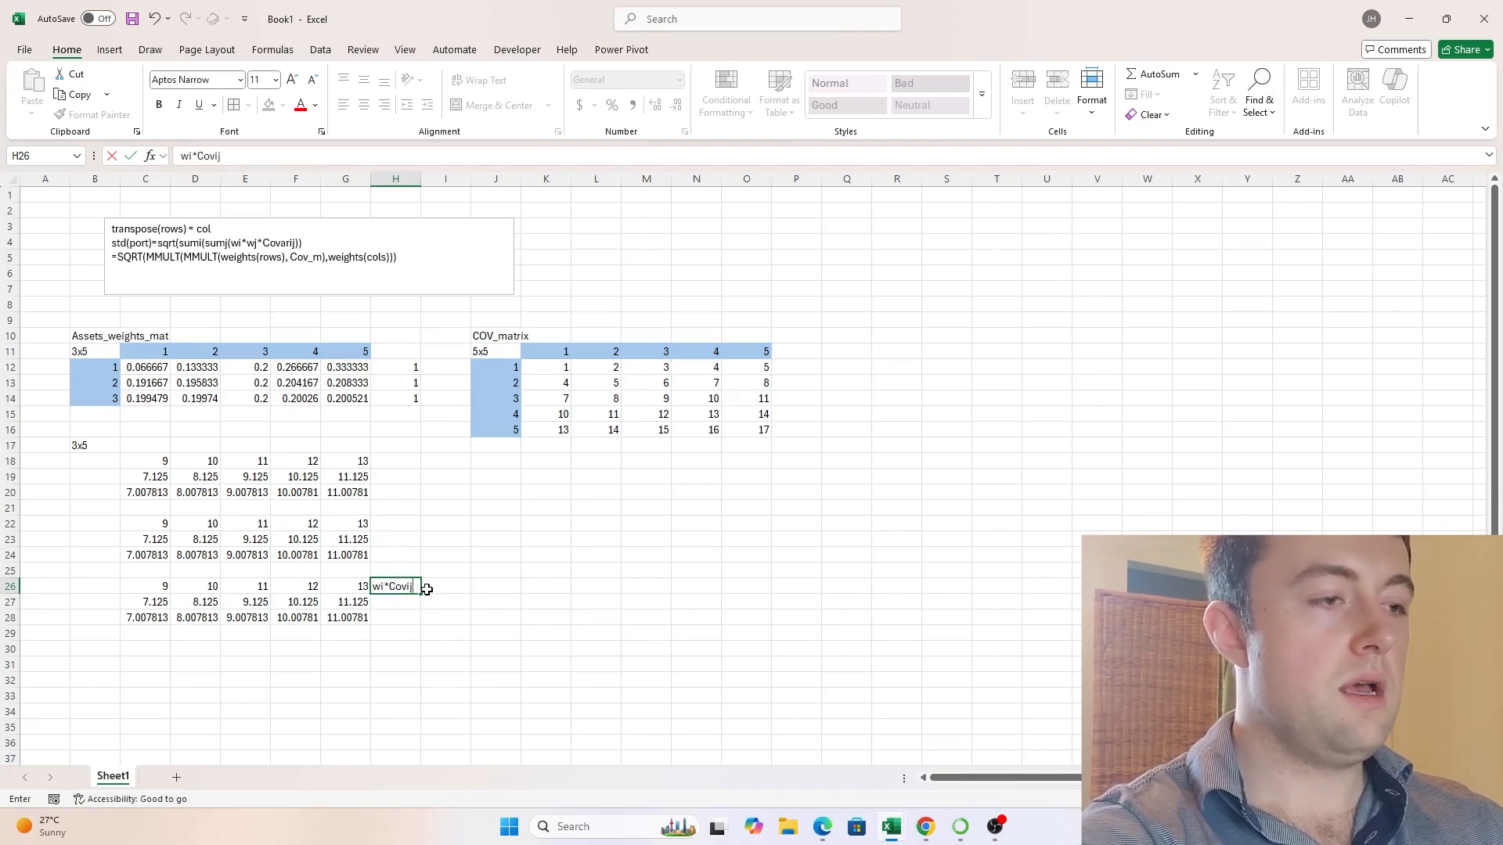
pyautogui.press('Return')
pyautogui.press('Right')
pyautogui.press('Up')
pyautogui.press('Right')
pyautogui.press('Right')
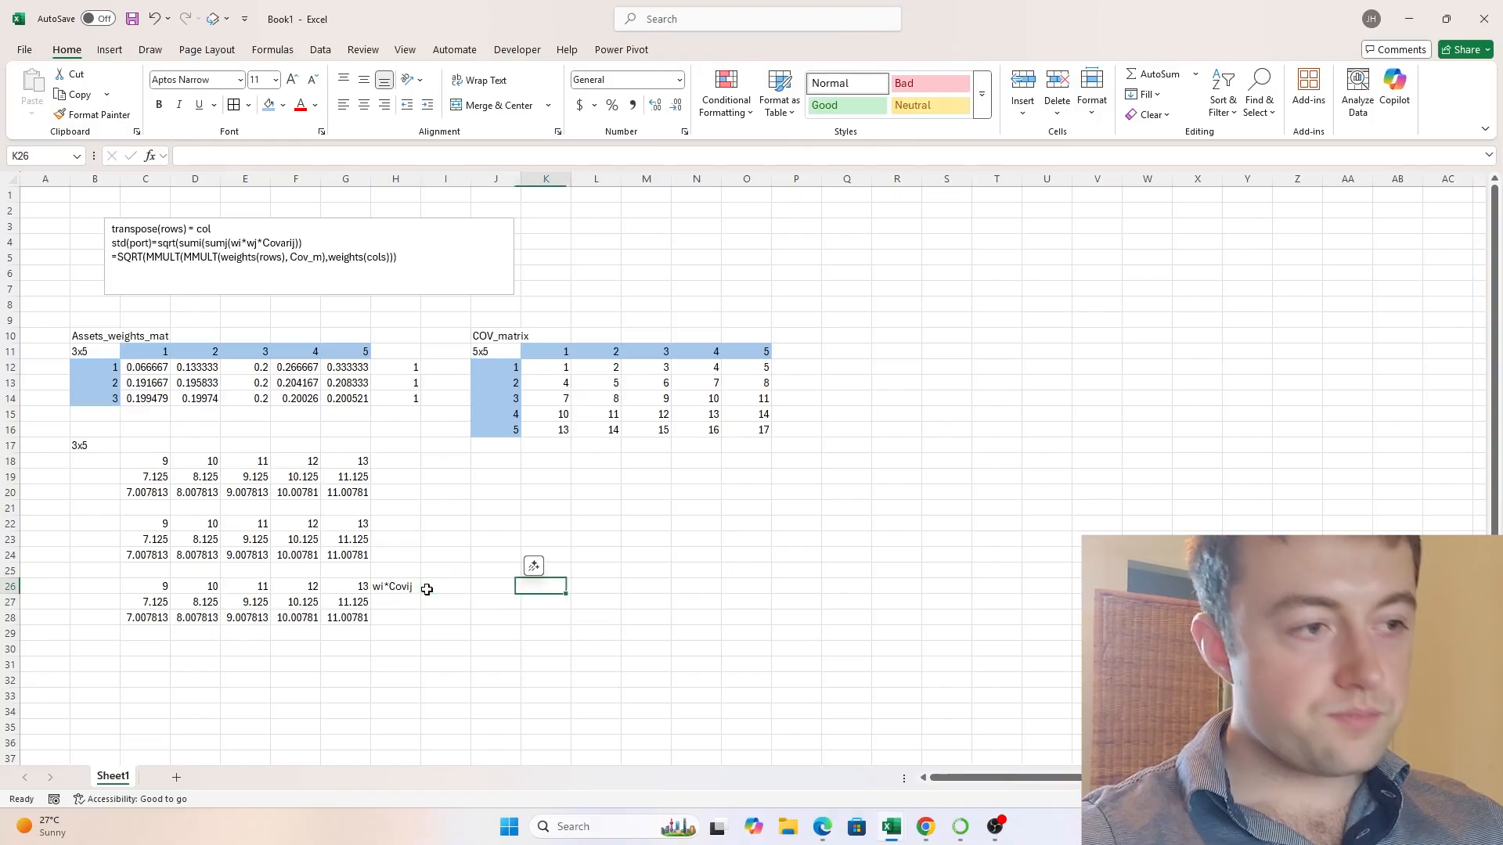
pyautogui.press('Left')
pyautogui.press('Left')
pyautogui.press('Left')
pyautogui.press('Up')
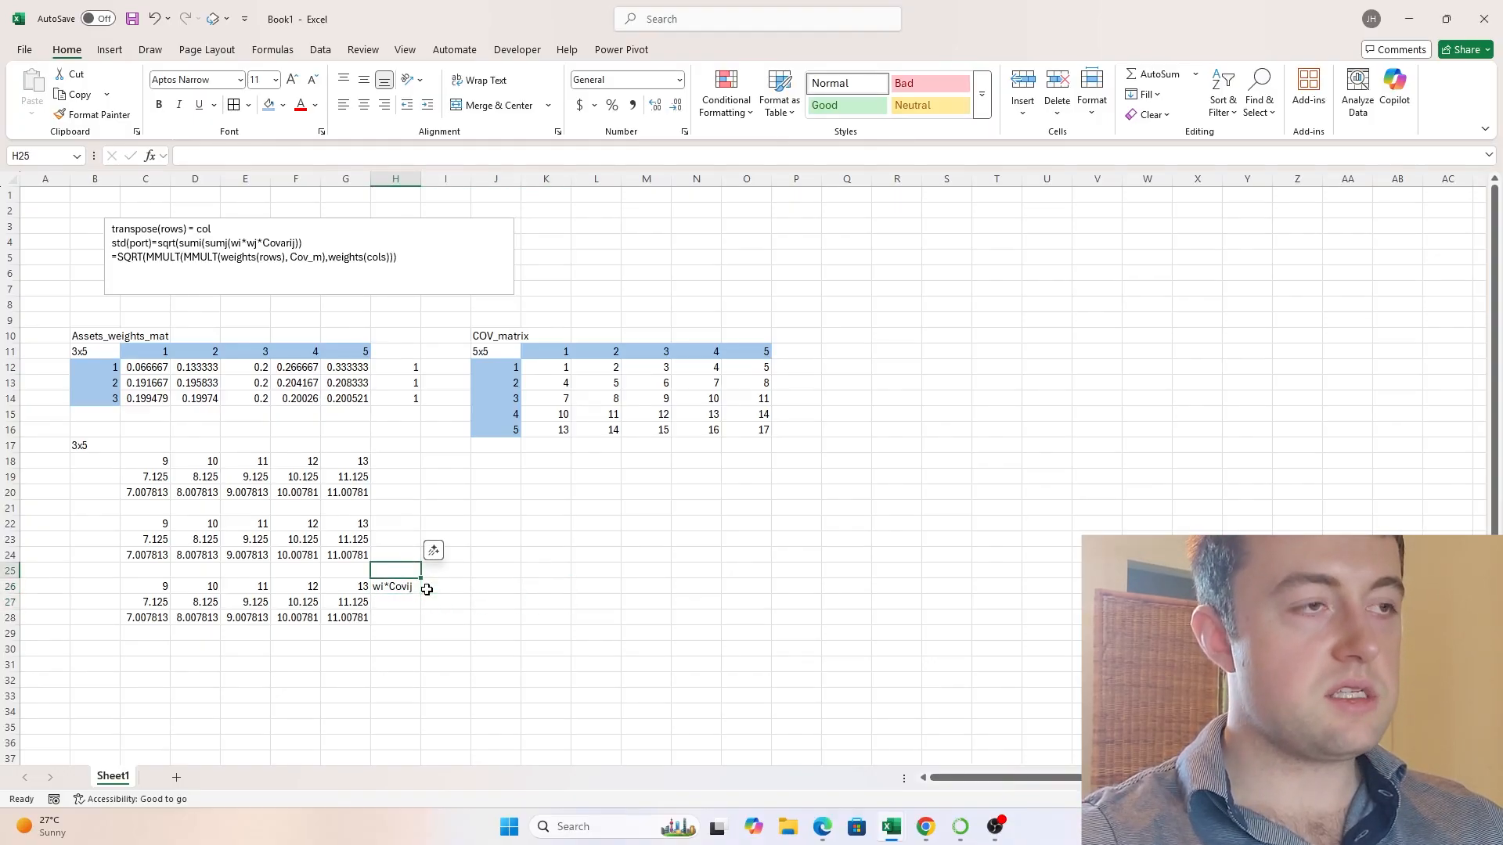
pyautogui.click(434, 591)
pyautogui.write('(')
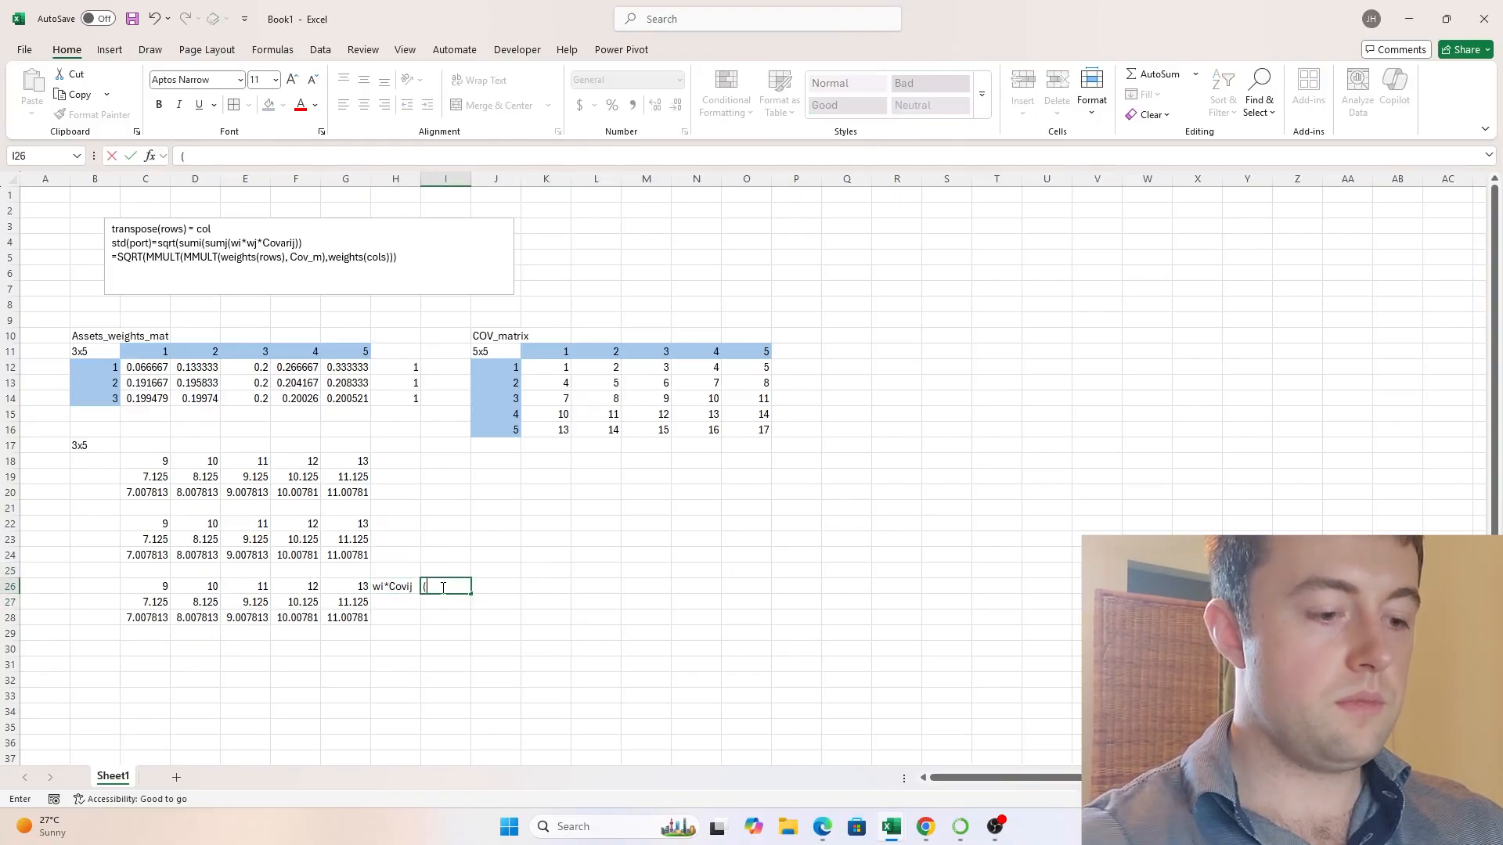
pyautogui.write('1)')
pyautogui.press('Return')
pyautogui.press('Up')
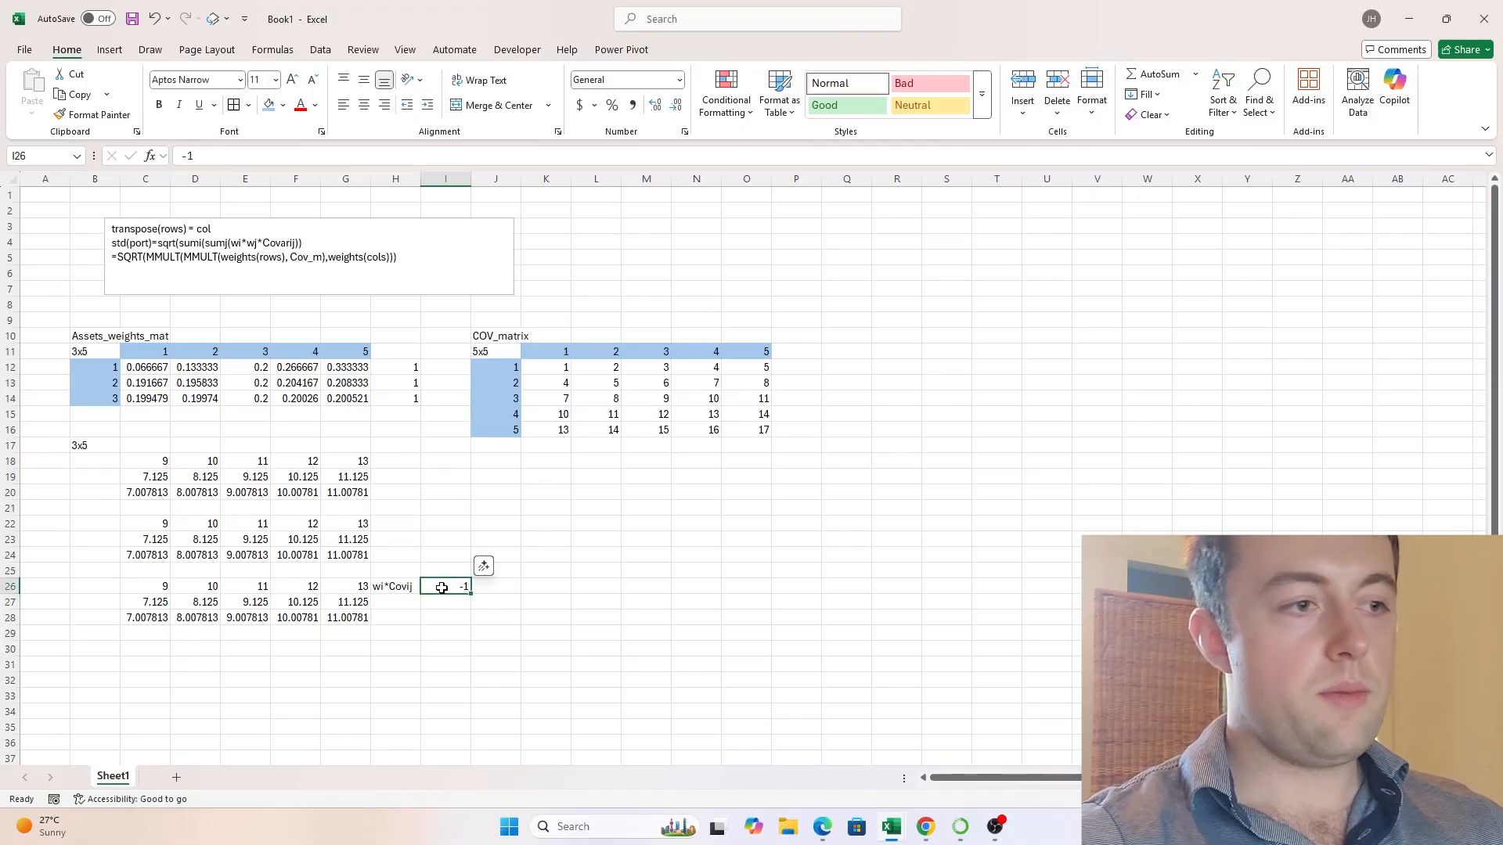
pyautogui.write('1')
pyautogui.press('Return')
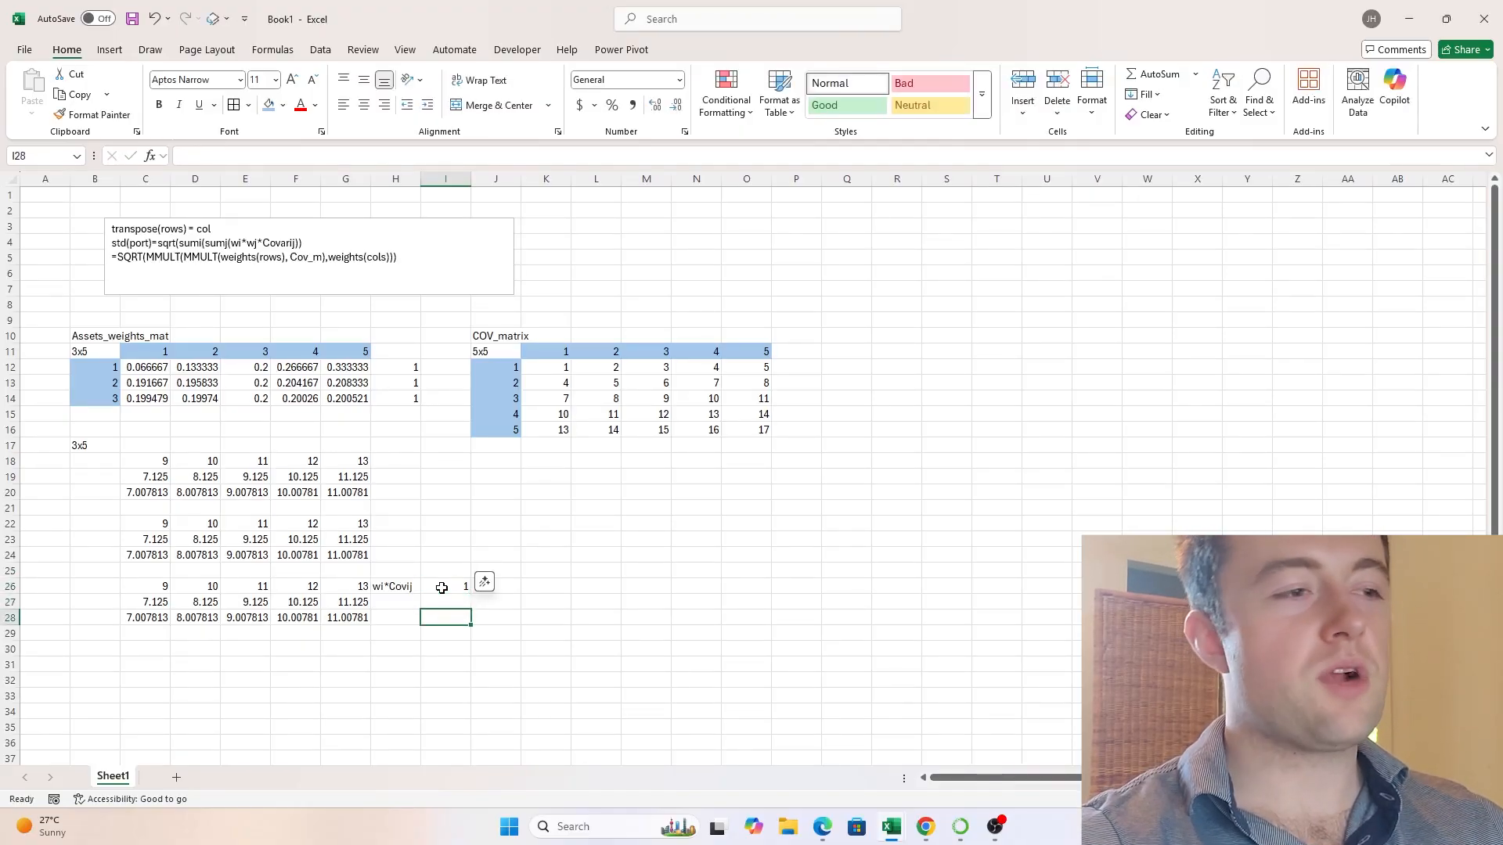
# - Enter the label param_1 in I26 beside the wi*Covij note
pyautogui.click(441, 587)
pyautogui.write('pa')
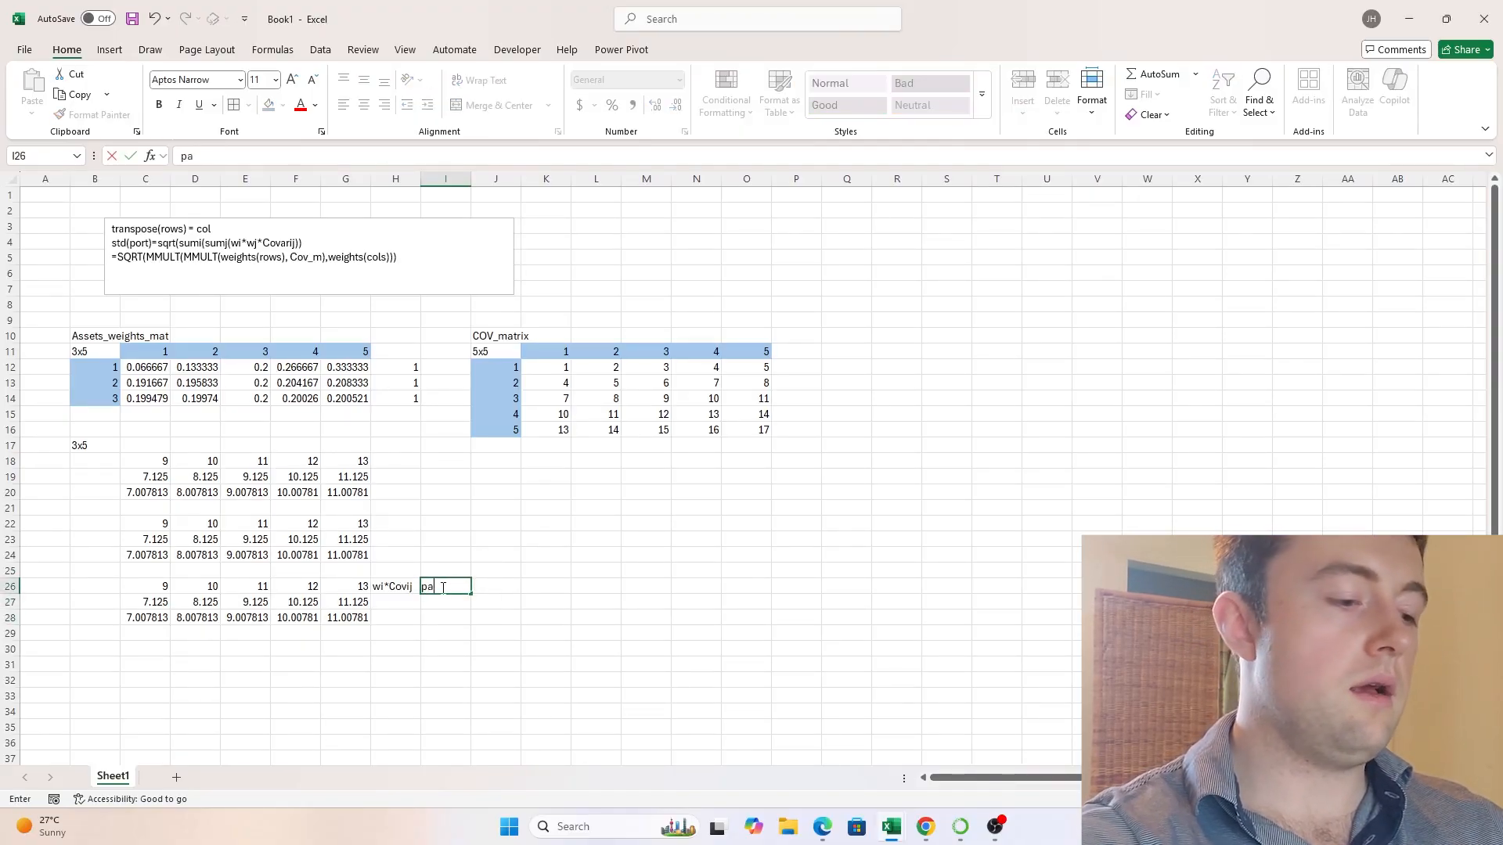
pyautogui.write('ram_')
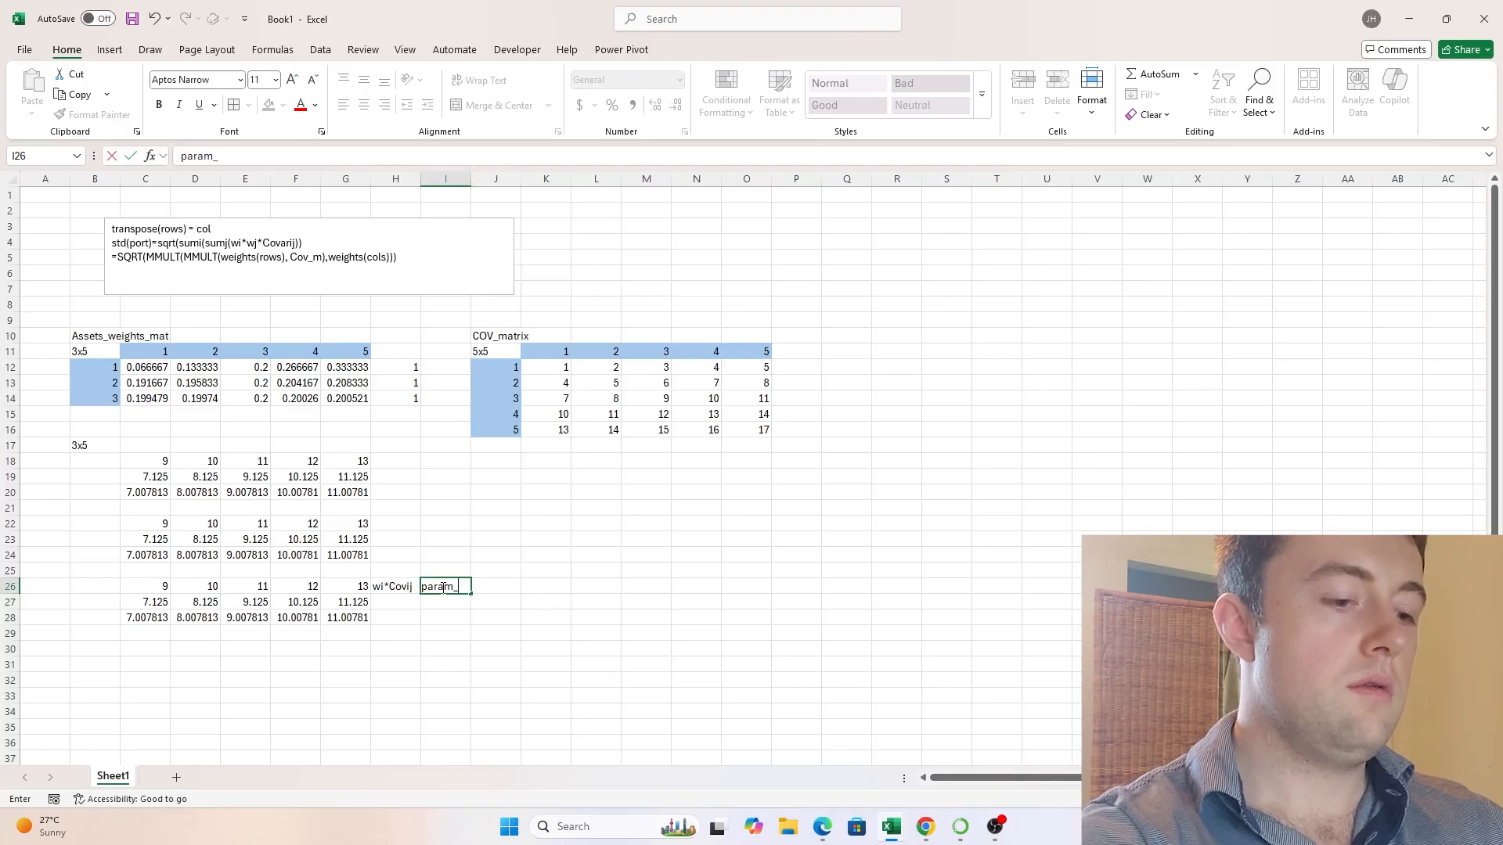
pyautogui.write('1')
pyautogui.press('Return')
pyautogui.press('Up')
pyautogui.press('Up')
pyautogui.press('Left')
pyautogui.press('Left')
pyautogui.press('Down')
pyautogui.press('Left')
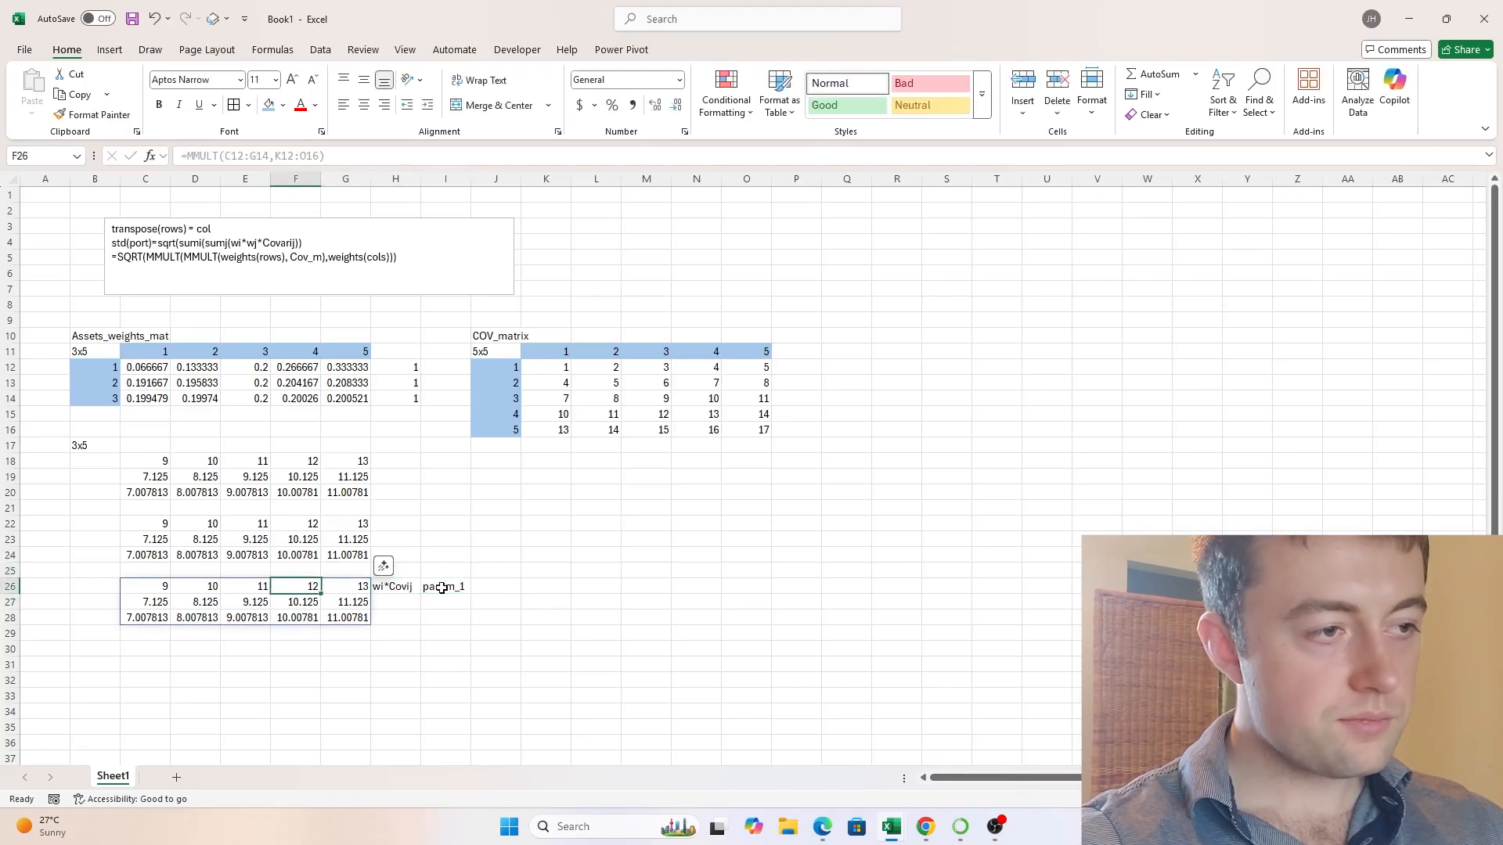
pyautogui.press('Down')
pyautogui.press('Down')
pyautogui.press('Down')
pyautogui.press('Down')
pyautogui.press('Right')
pyautogui.press('Right')
pyautogui.press('Right')
pyautogui.press('Right')
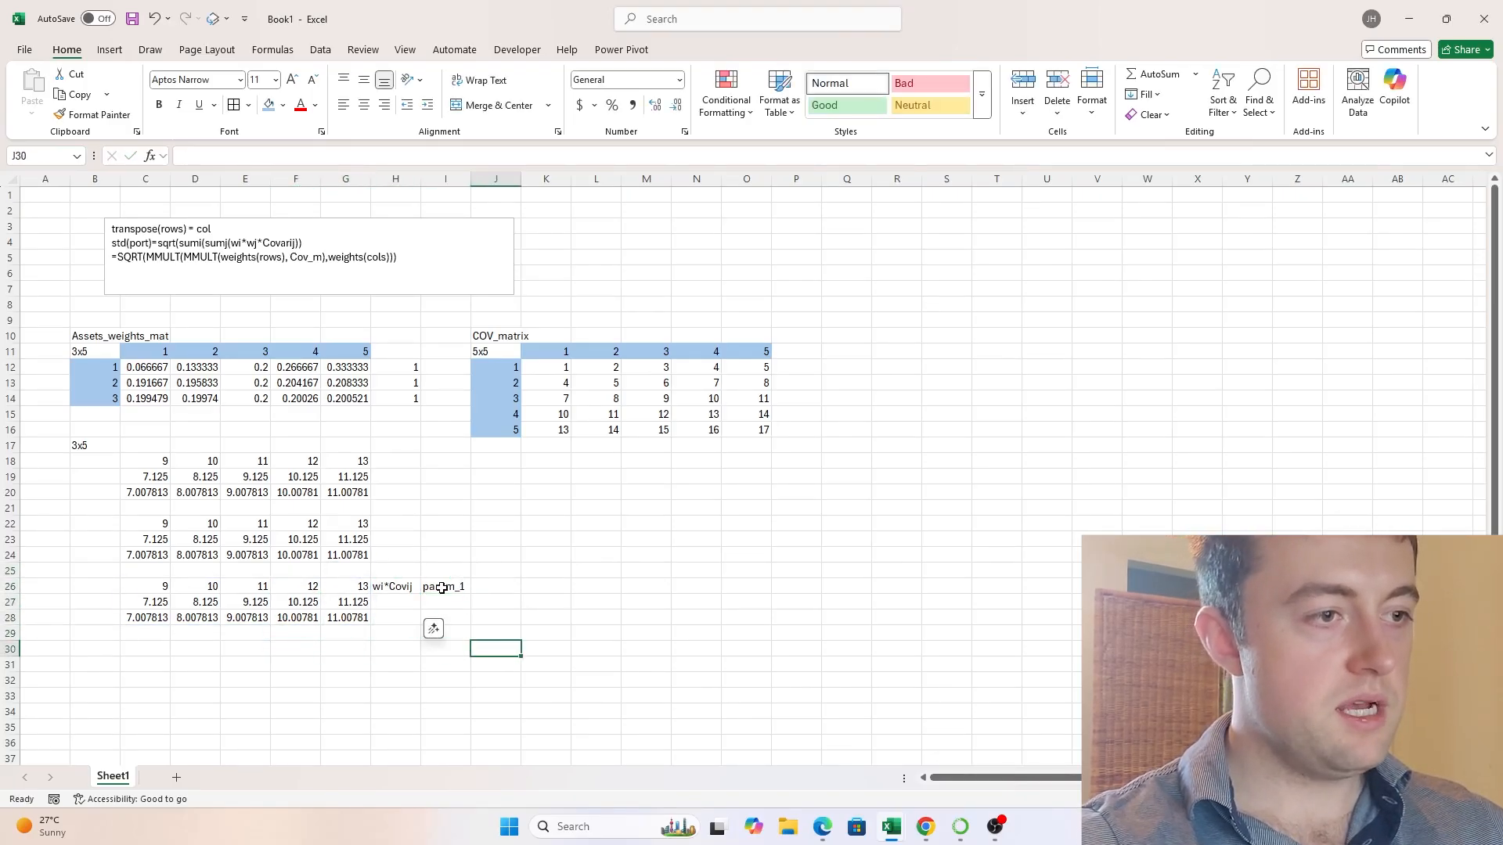
pyautogui.press('Left')
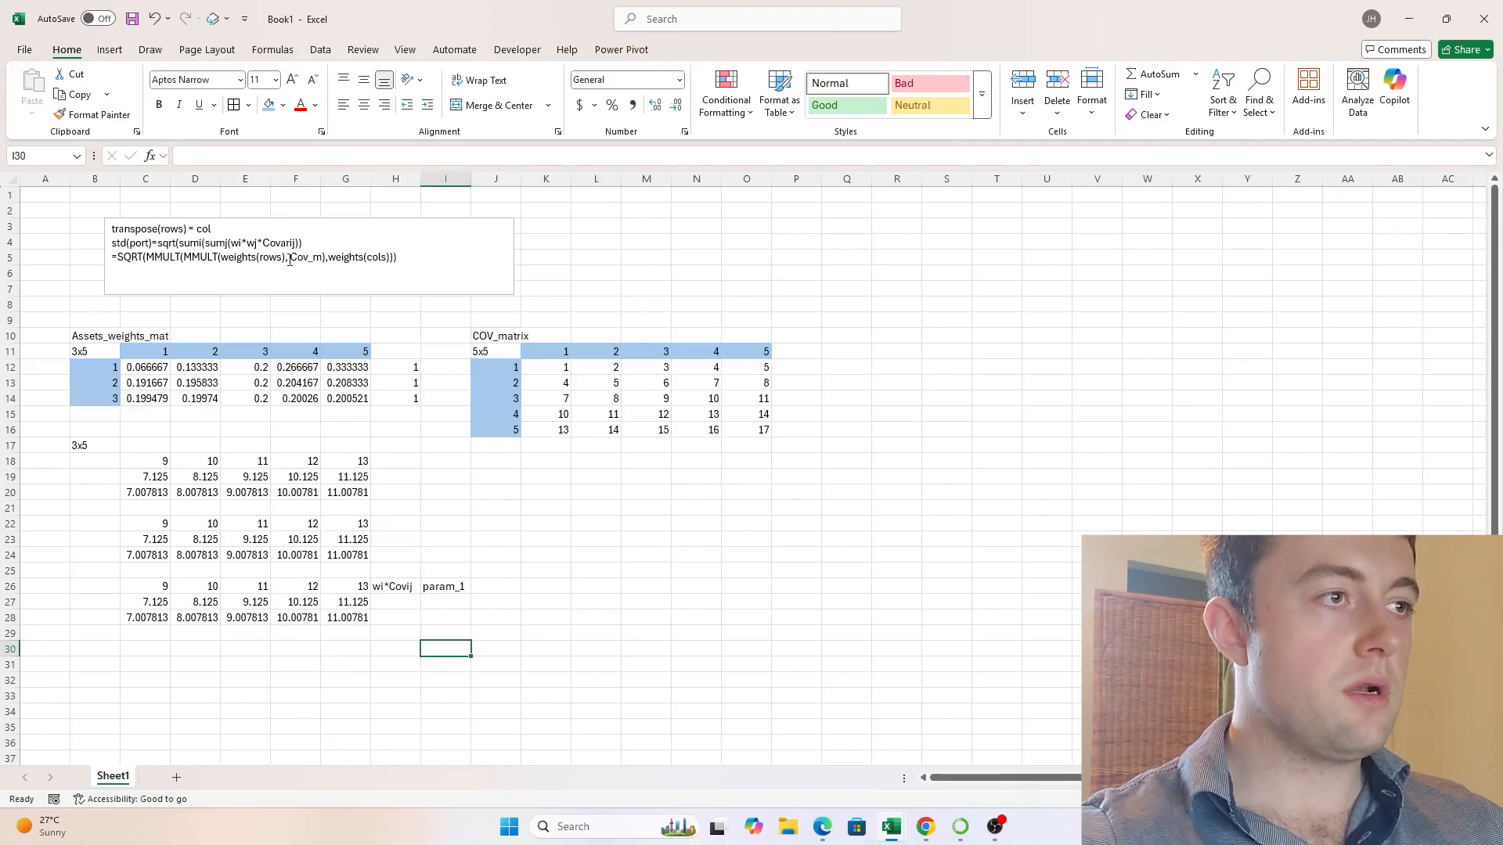
# - Highlight the weights(cols) argument of the SQRT(MMULT) formula in the text box
pyautogui.click(184, 258)
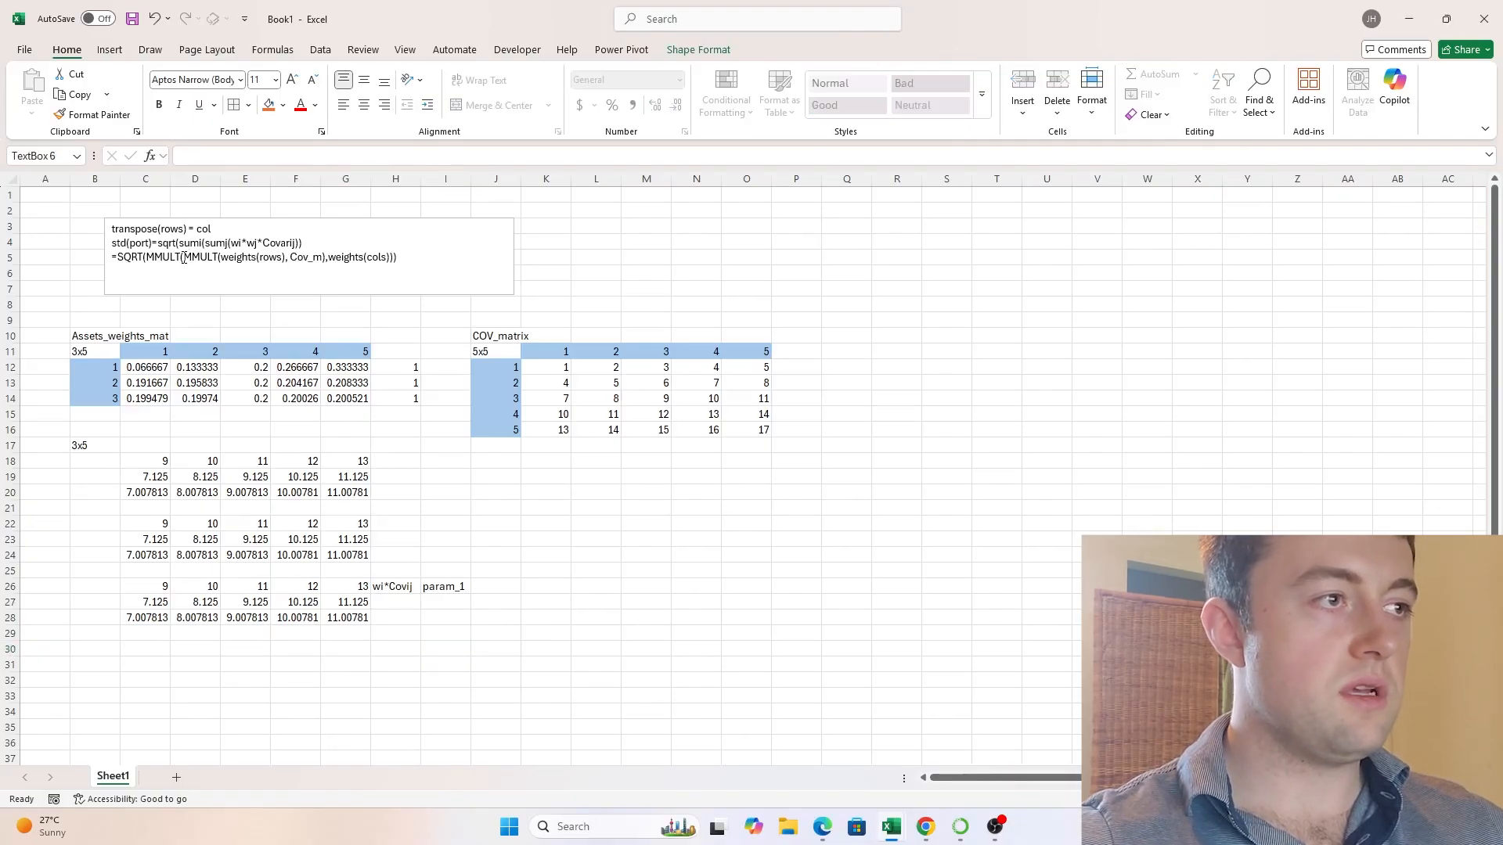
pyautogui.click(373, 263)
pyautogui.moveTo(397, 257); pyautogui.dragTo(330, 258)
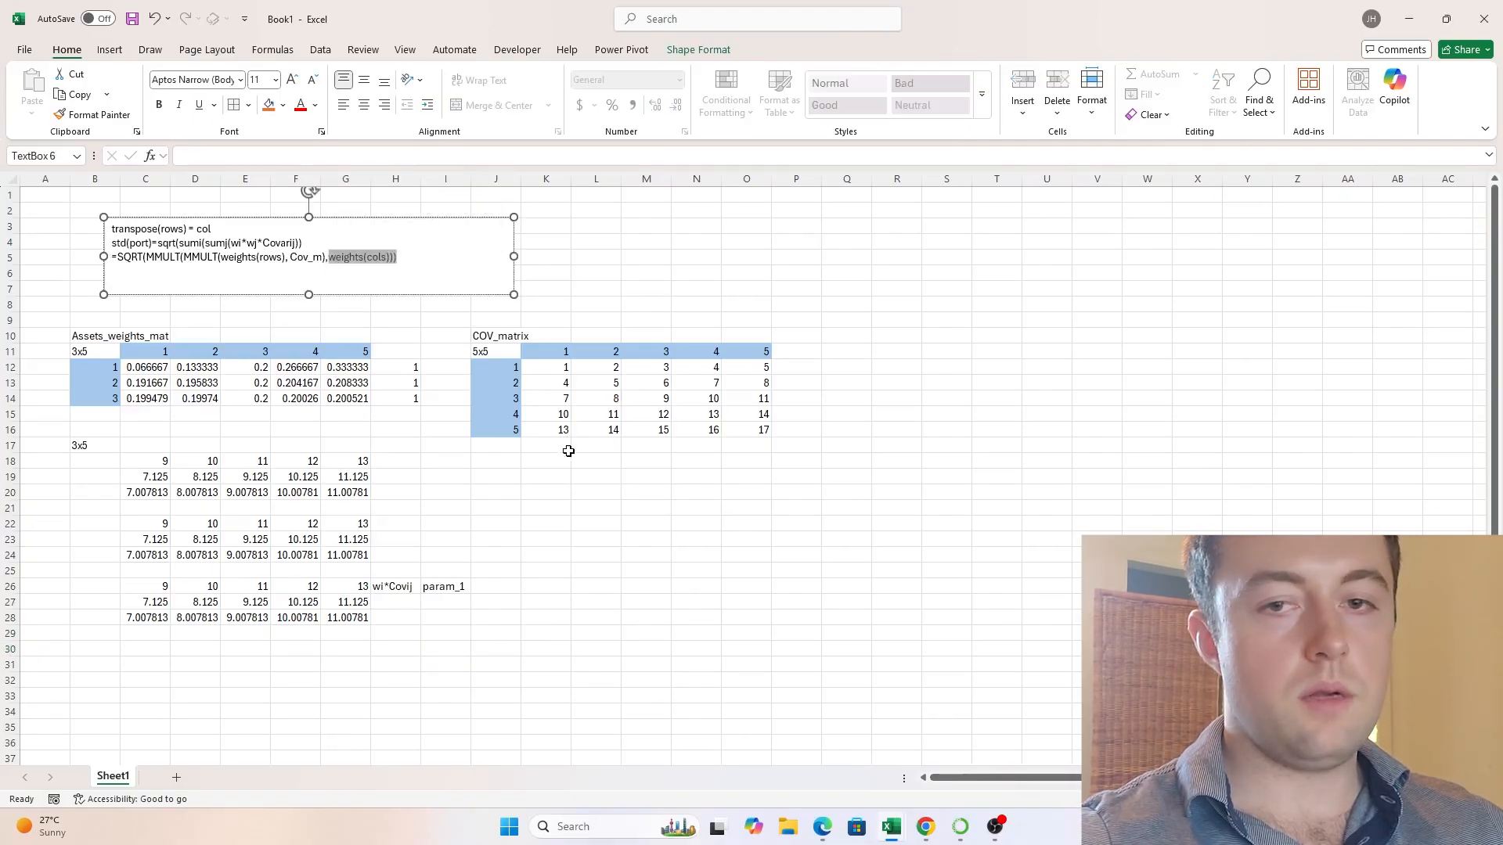
# - Enter =TRANSPOSE(C12:G14) in K19 to turn the weights rows into columns
pyautogui.click(558, 495)
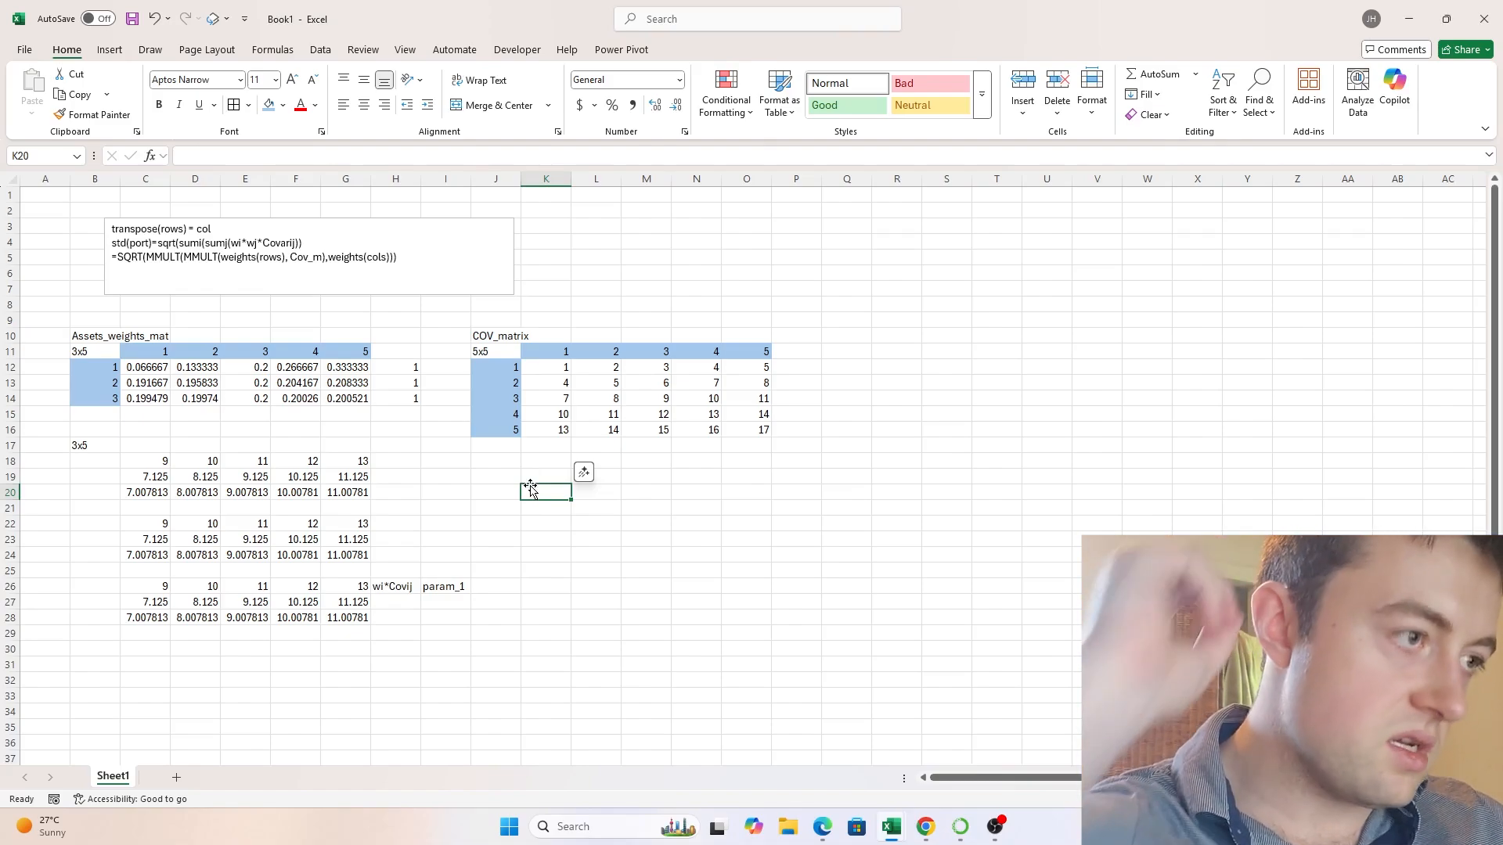
pyautogui.scroll(-2, 526, 470)
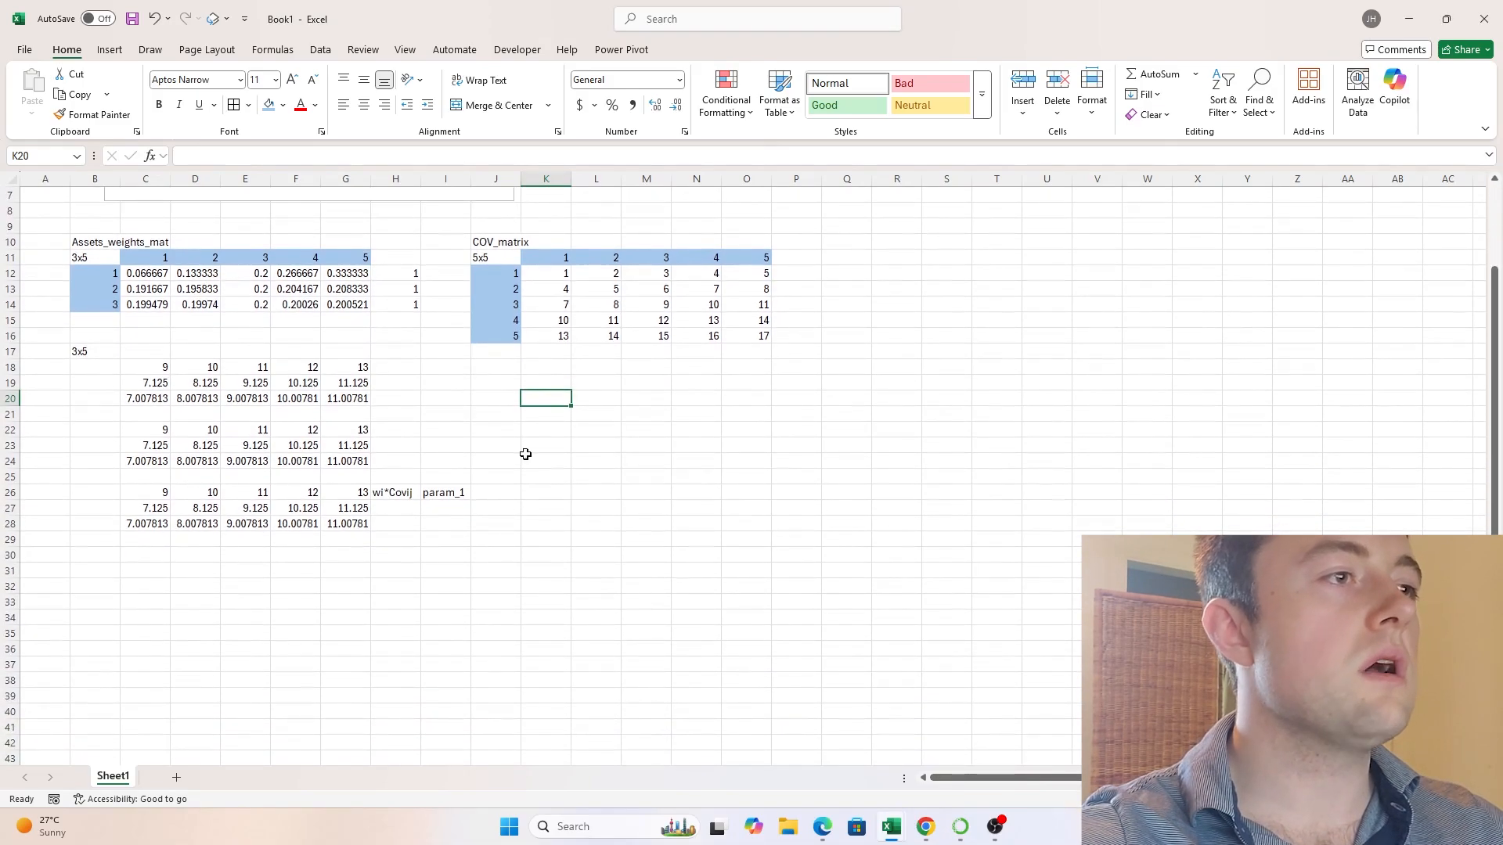
pyautogui.scroll(2, 525, 453)
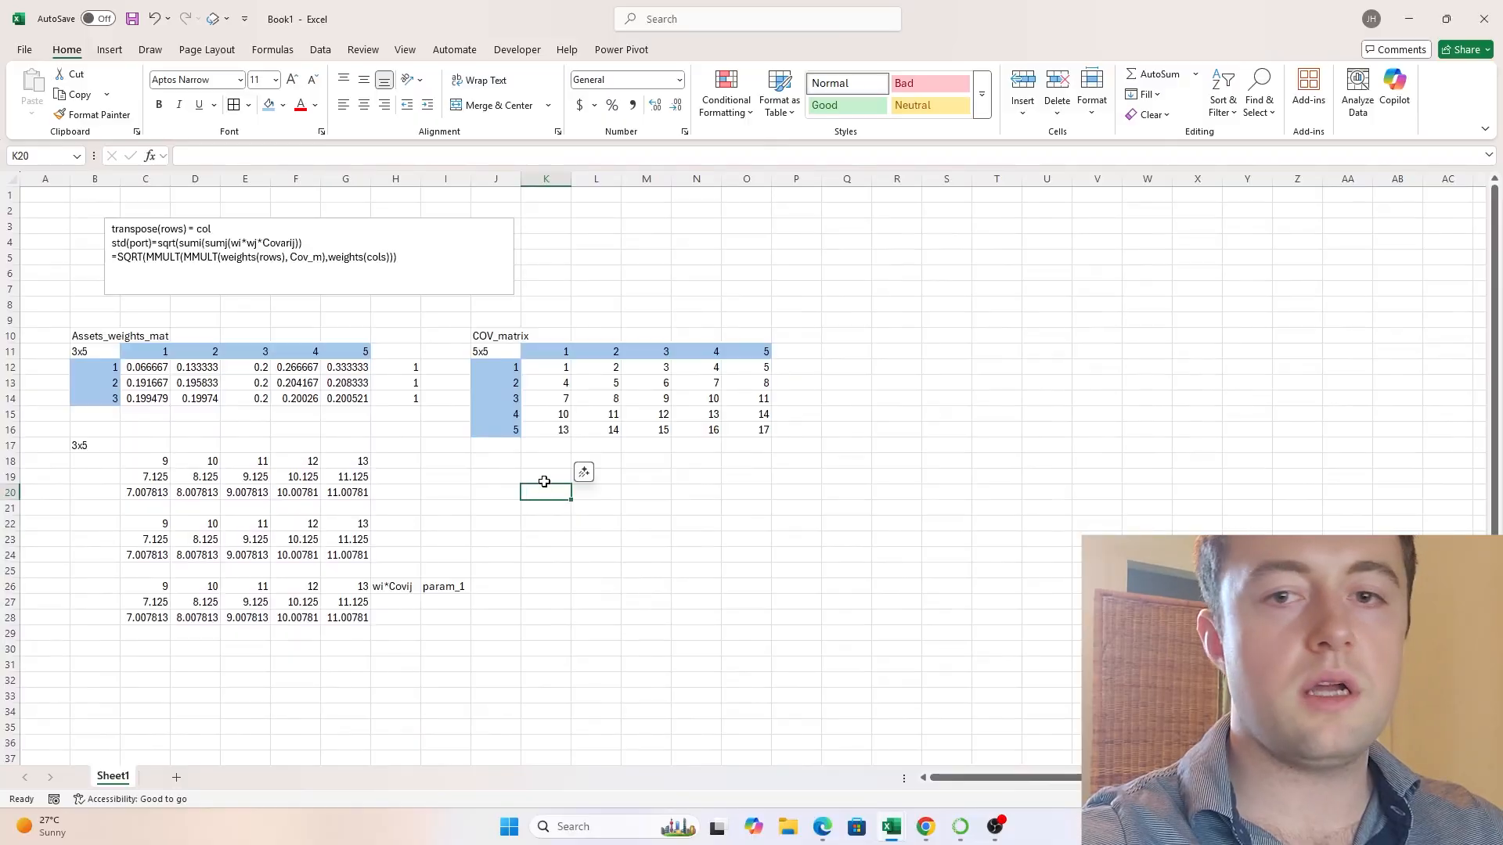
pyautogui.click(544, 481)
pyautogui.write('=TRAN')
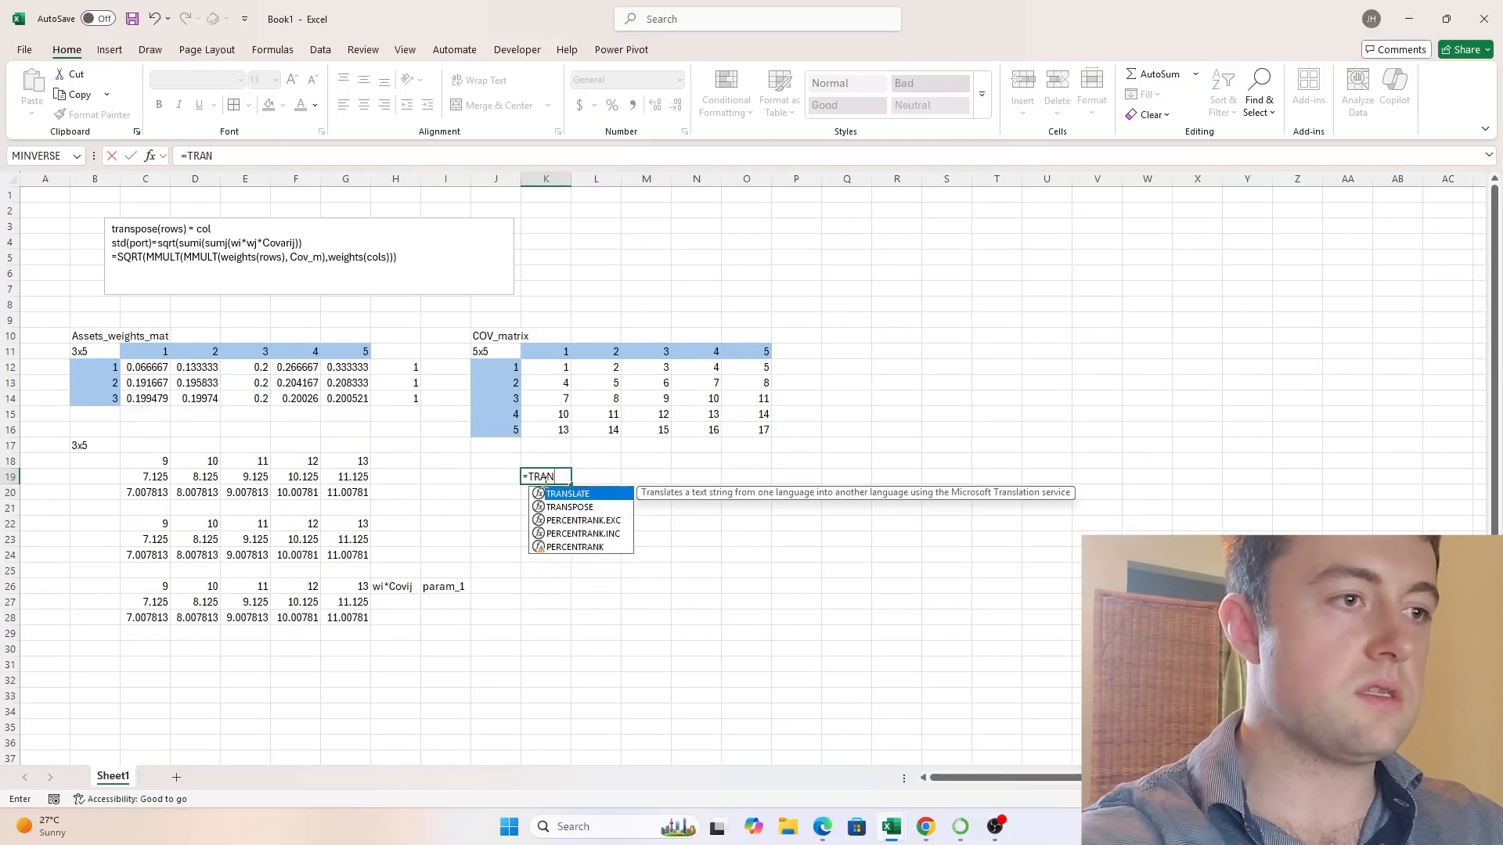
pyautogui.write('SPOSE(')
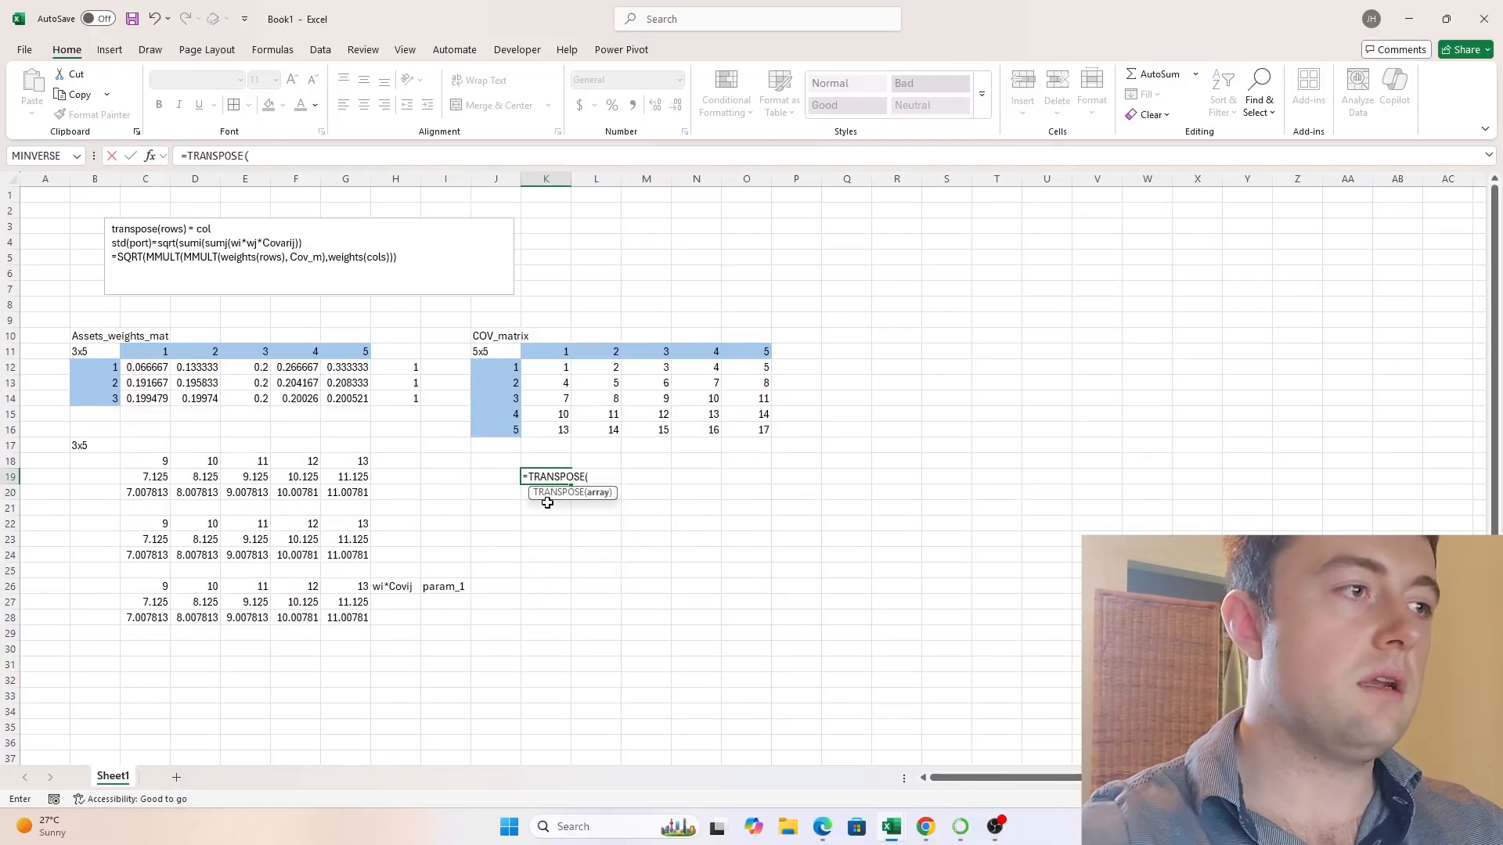
pyautogui.moveTo(137, 367); pyautogui.dragTo(352, 397)
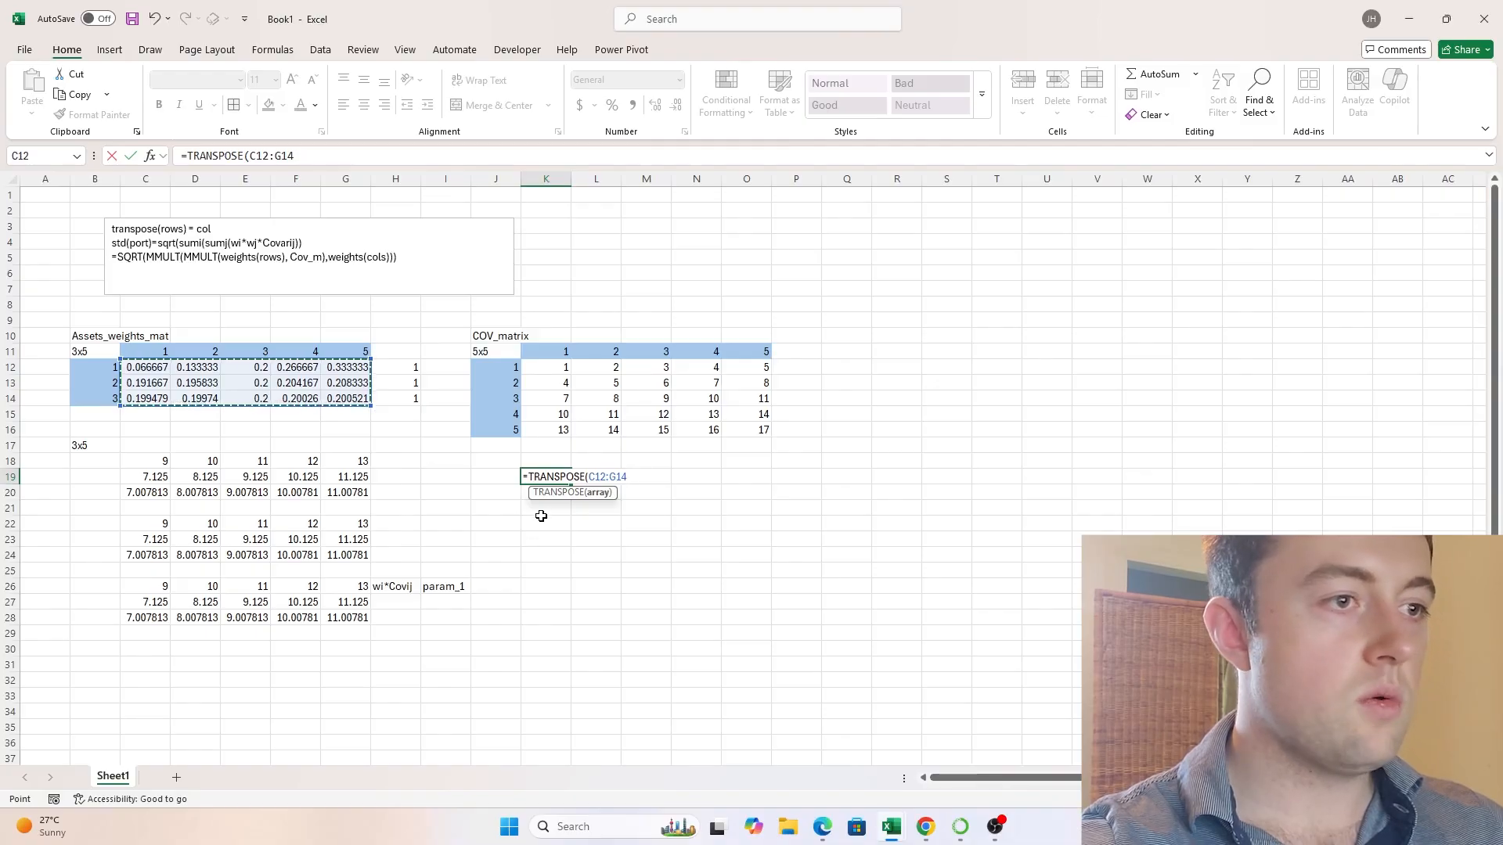
pyautogui.write(')')
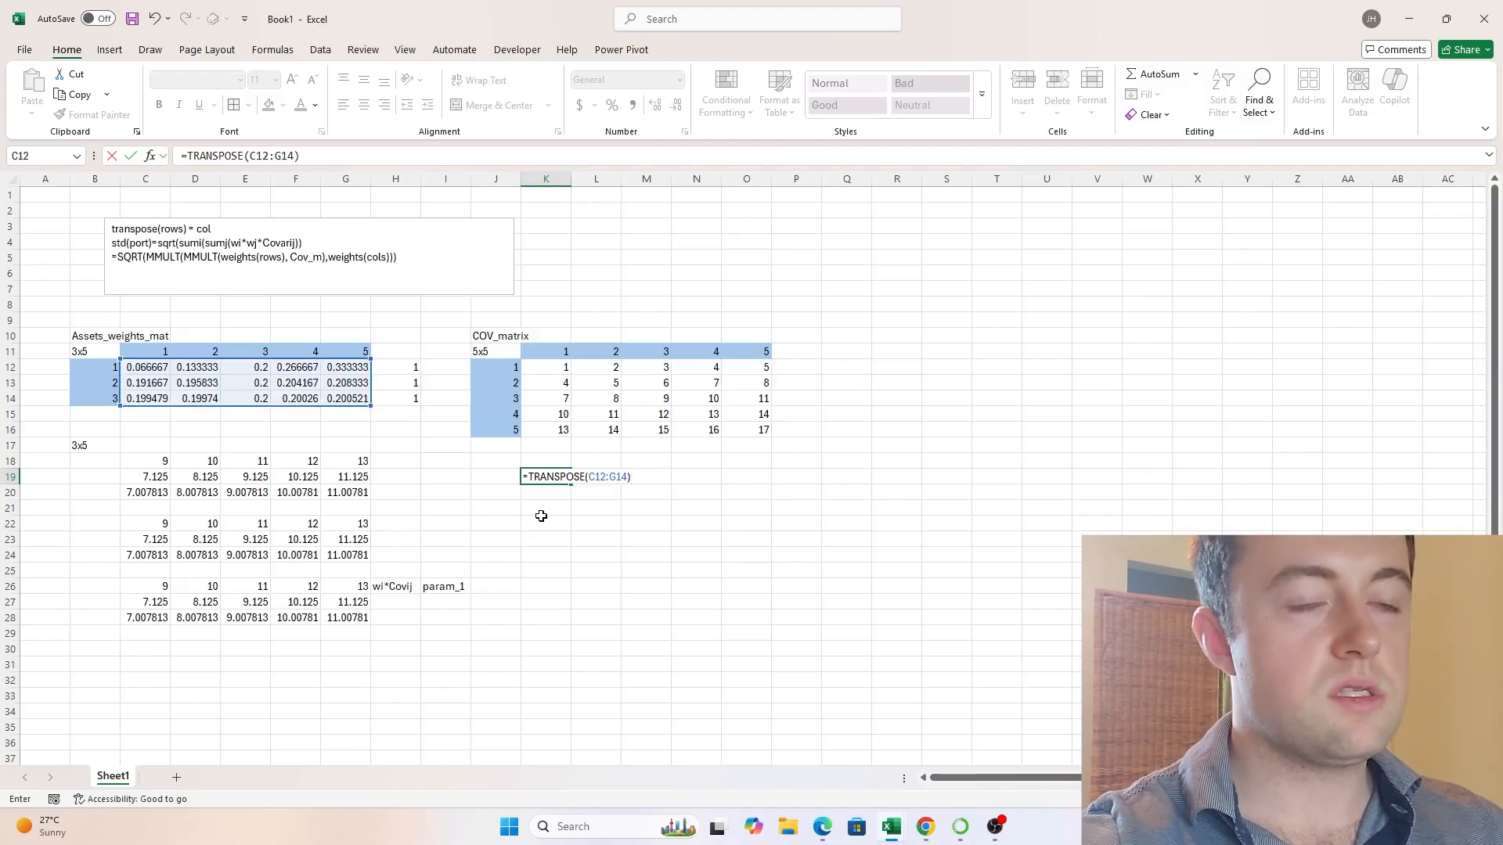
pyautogui.press('Return')
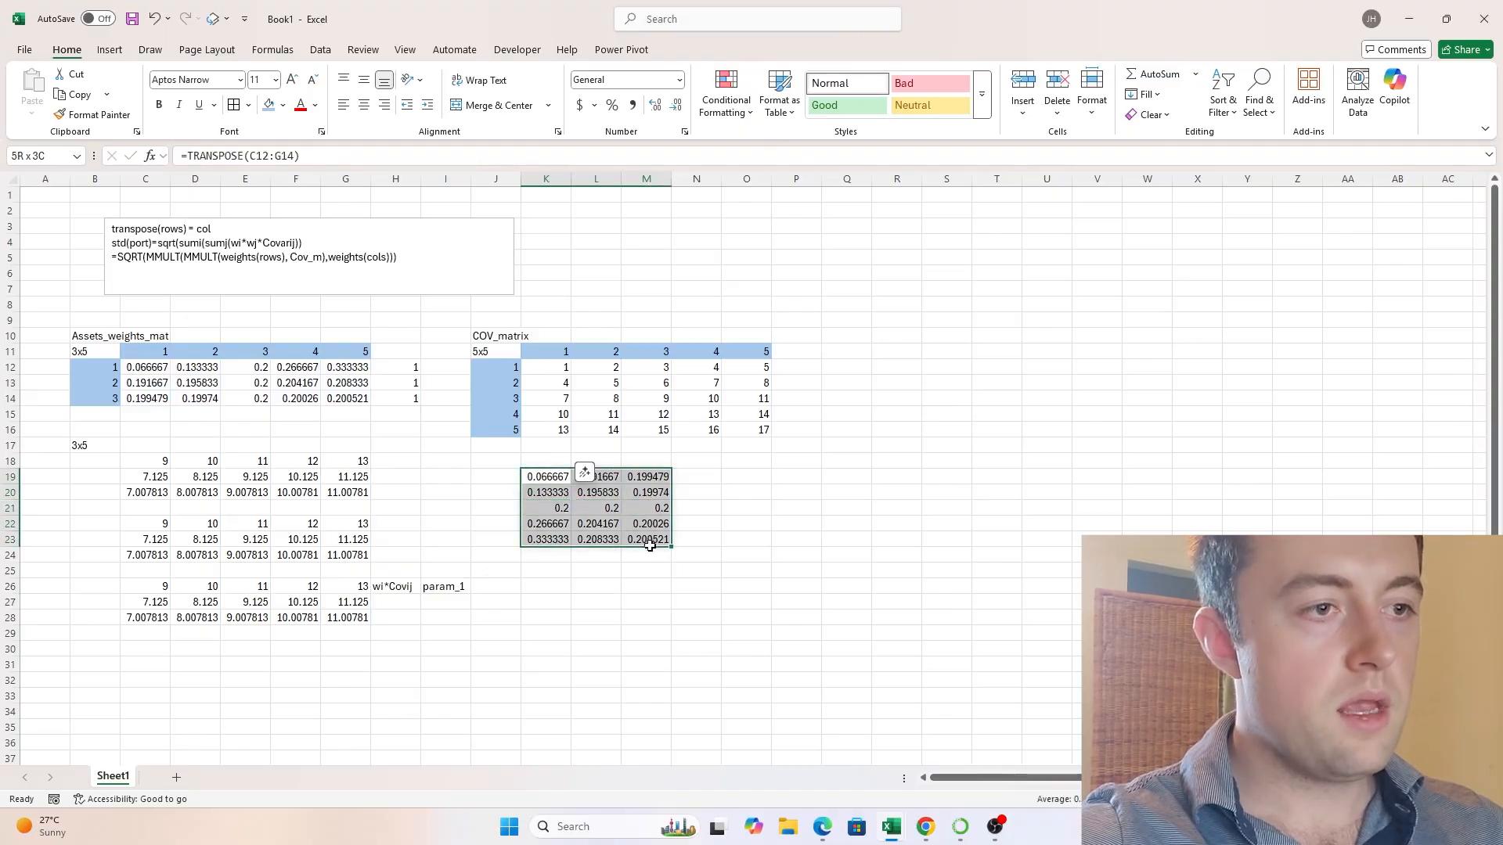
# - Compare the transposed weights K19:M23 with the MMULT result C26:G28 and the matching arguments of the text box formula
pyautogui.click(545, 601)
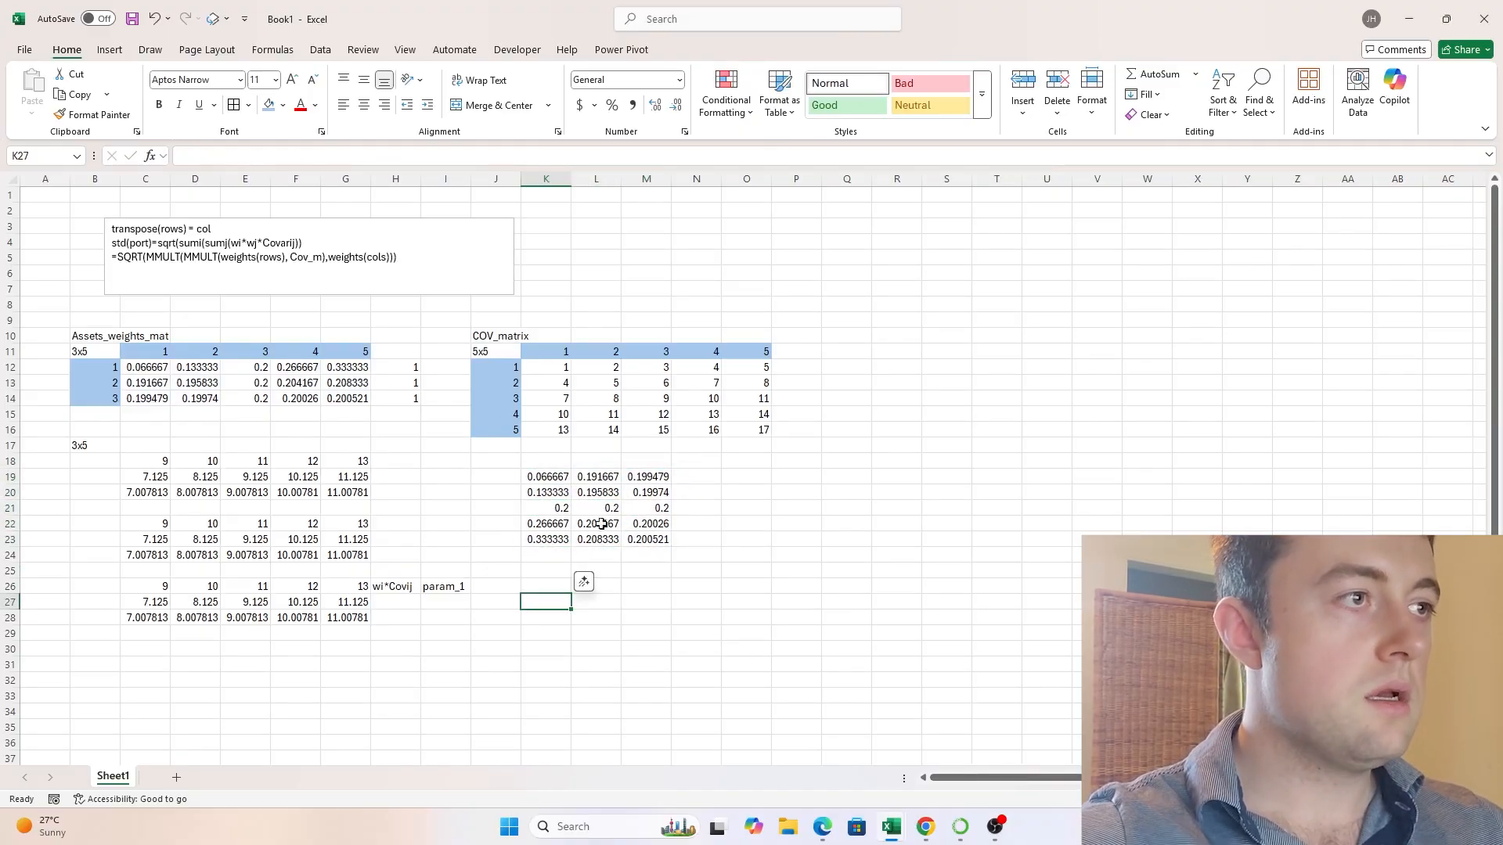
pyautogui.moveTo(551, 483); pyautogui.dragTo(648, 540)
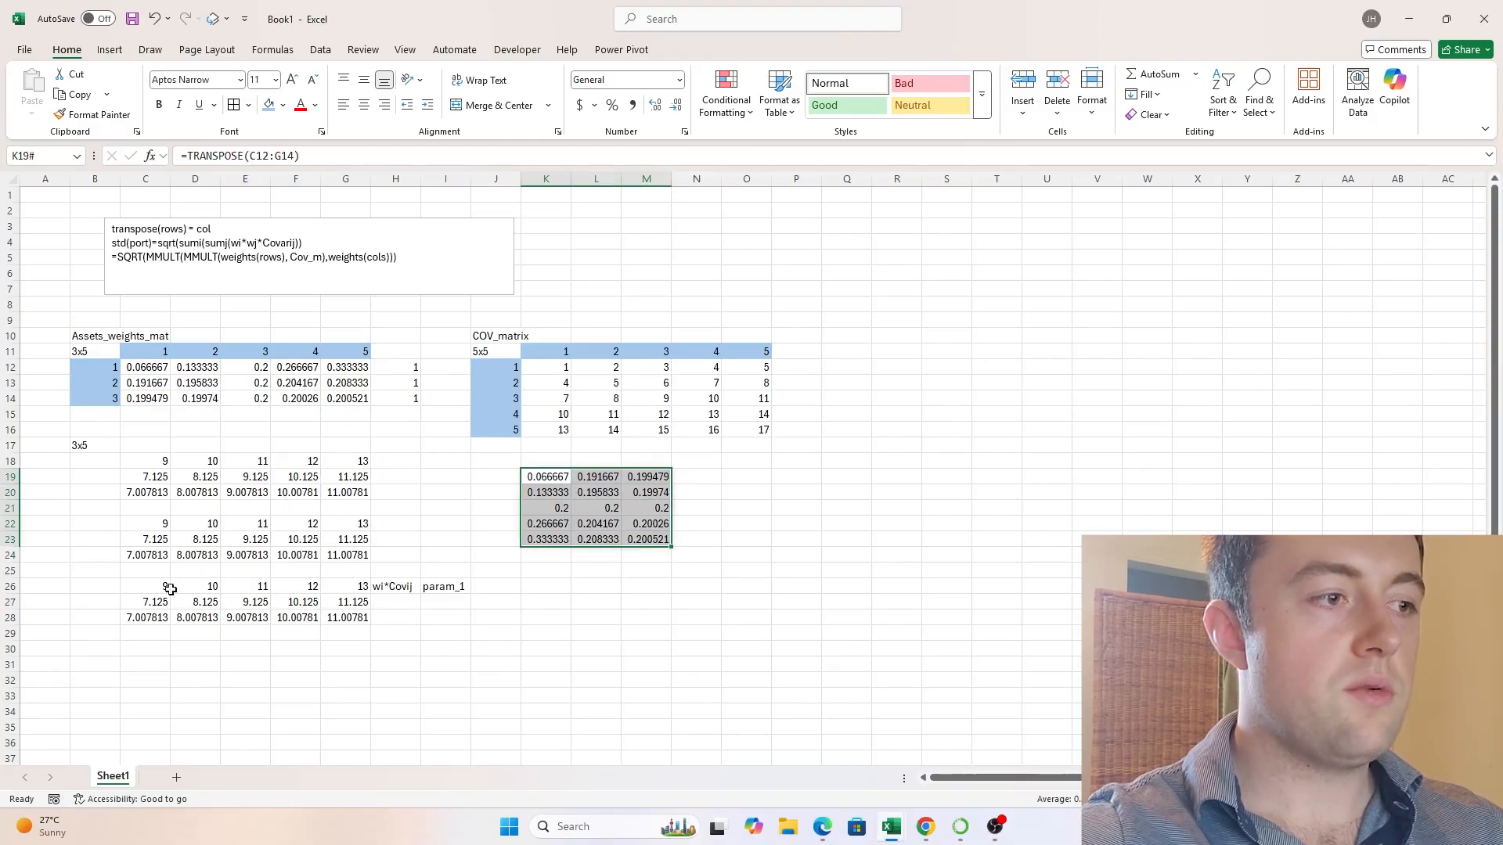
pyautogui.moveTo(170, 588); pyautogui.dragTo(360, 618)
pyautogui.moveTo(331, 261); pyautogui.dragTo(244, 261)
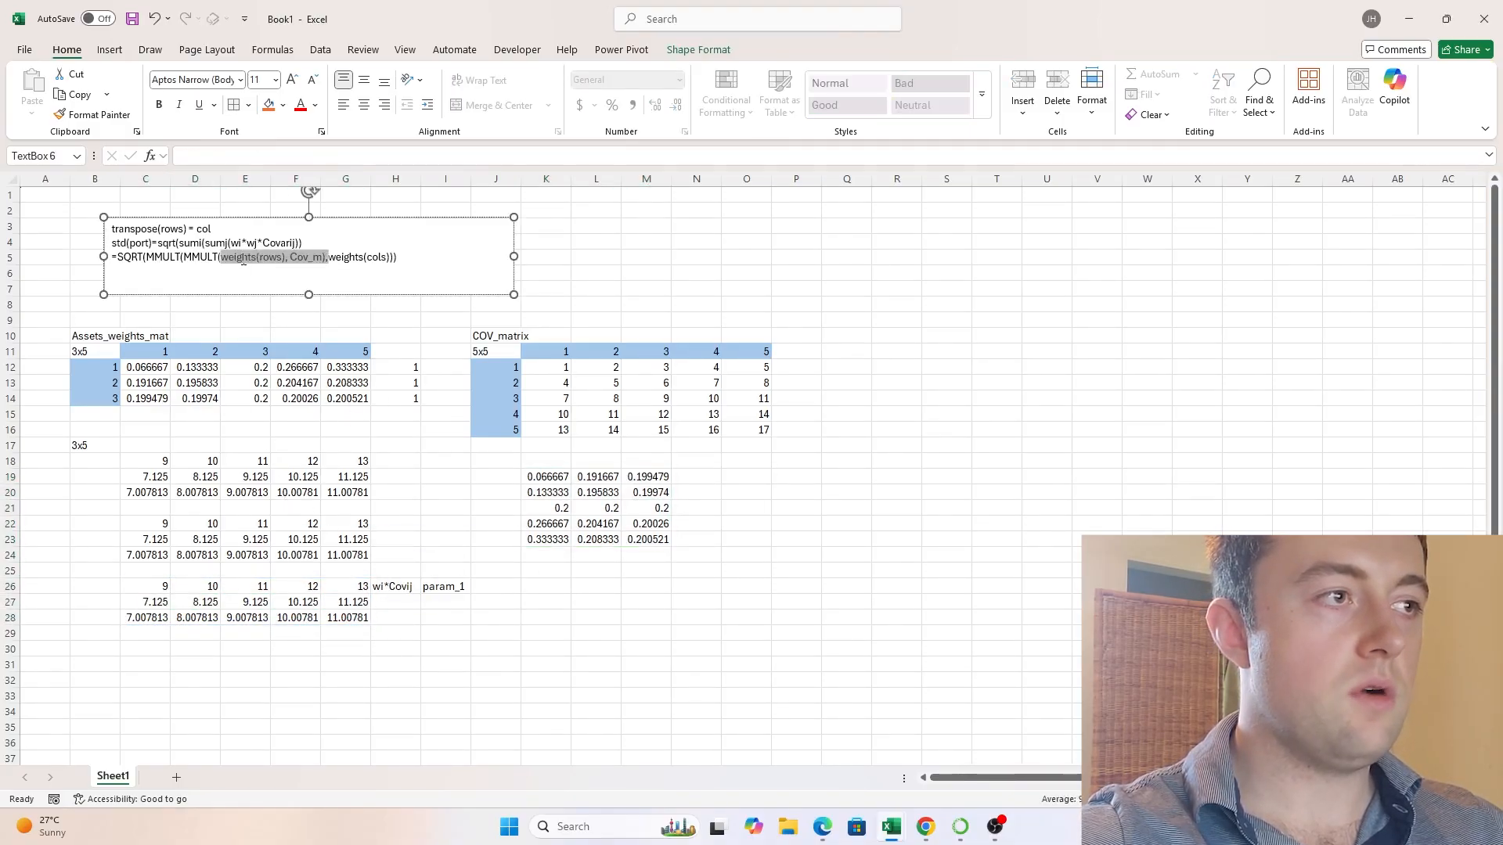
pyautogui.click(142, 585)
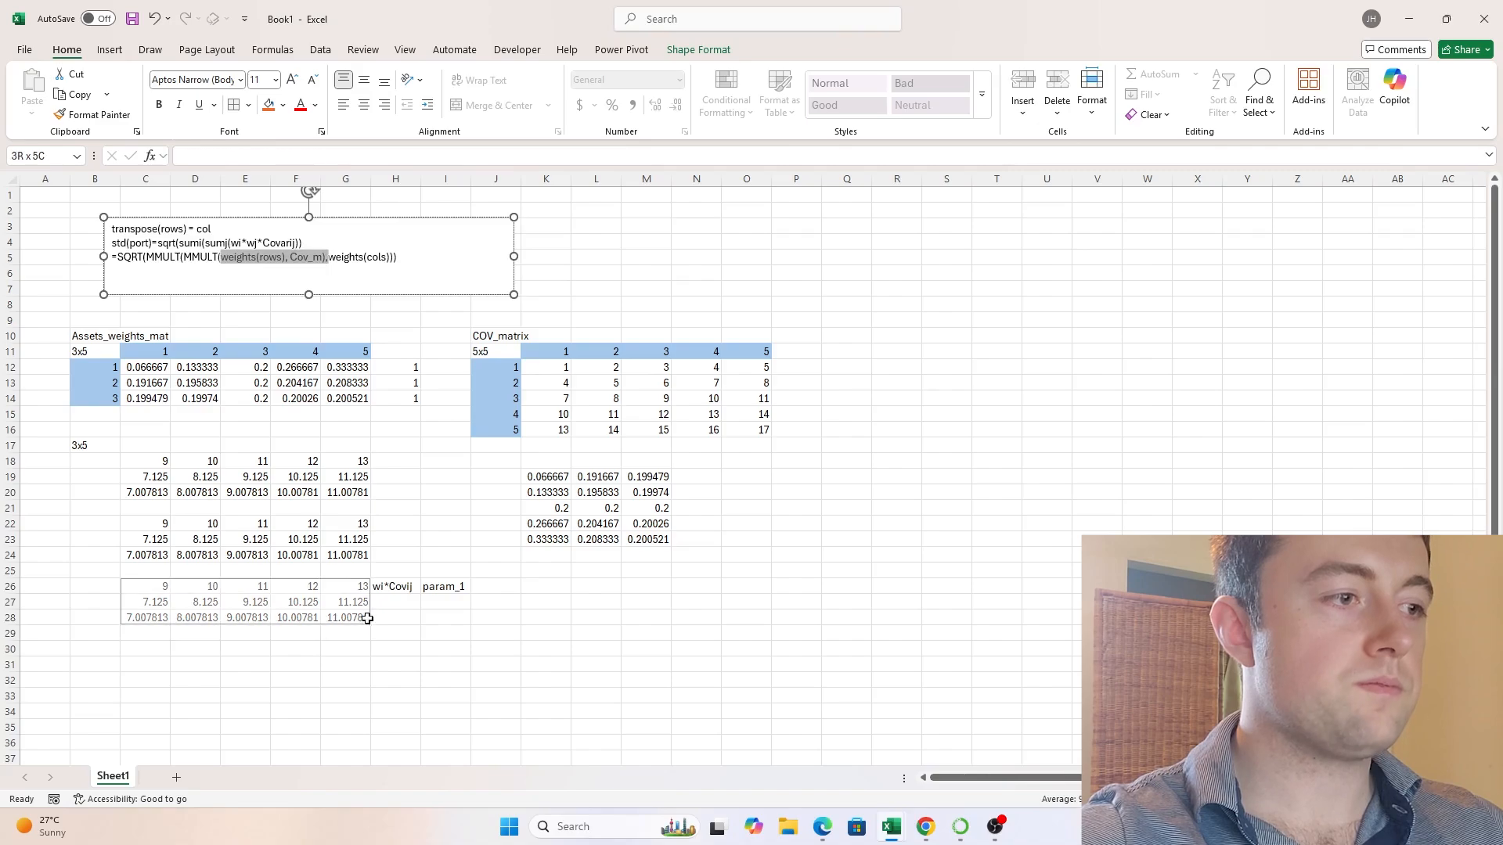
pyautogui.moveTo(534, 474); pyautogui.dragTo(651, 538)
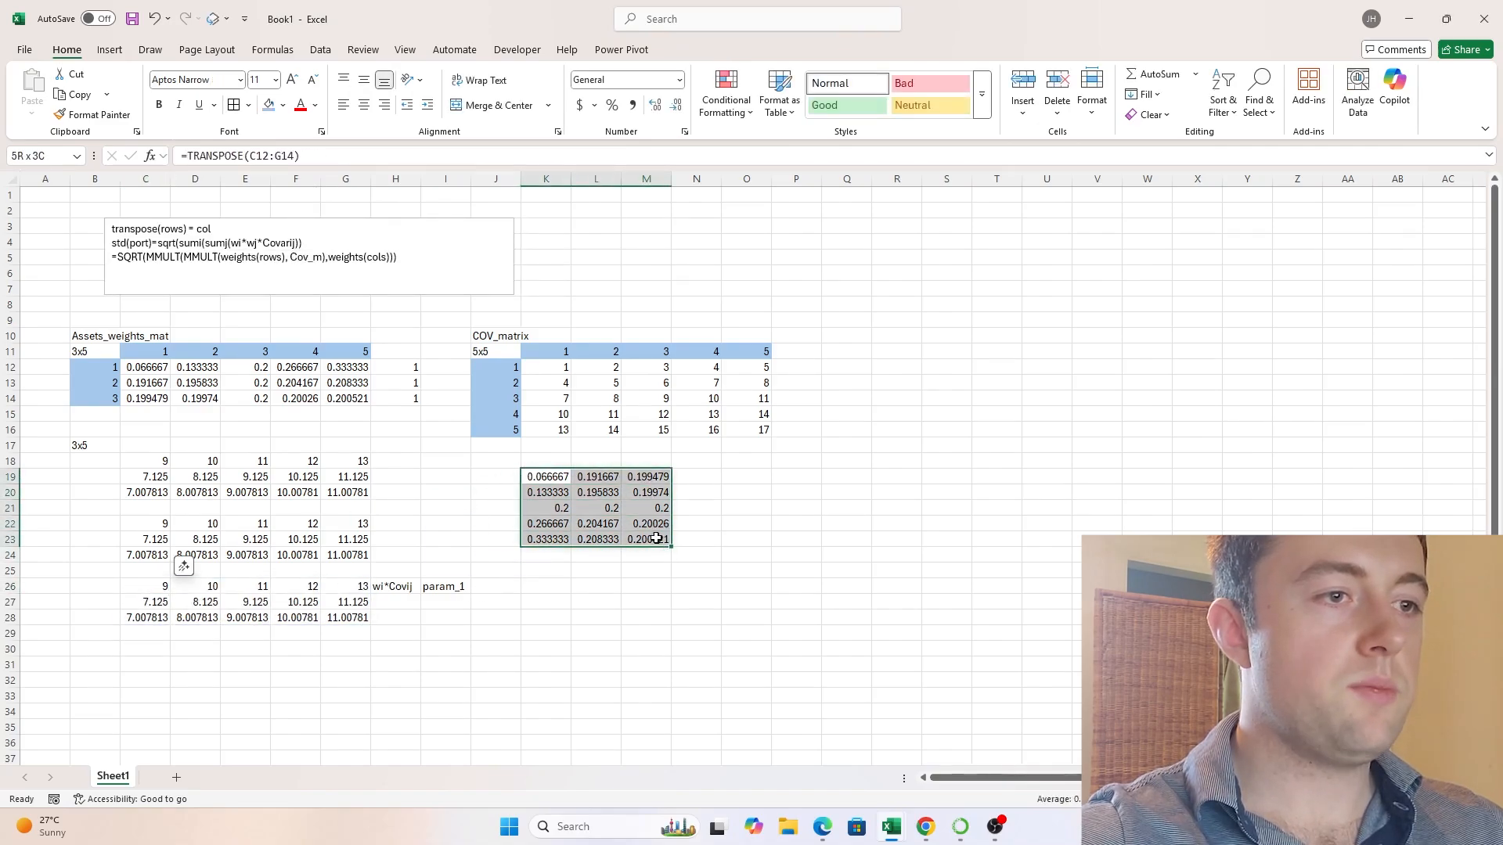
pyautogui.moveTo(155, 592); pyautogui.dragTo(344, 588)
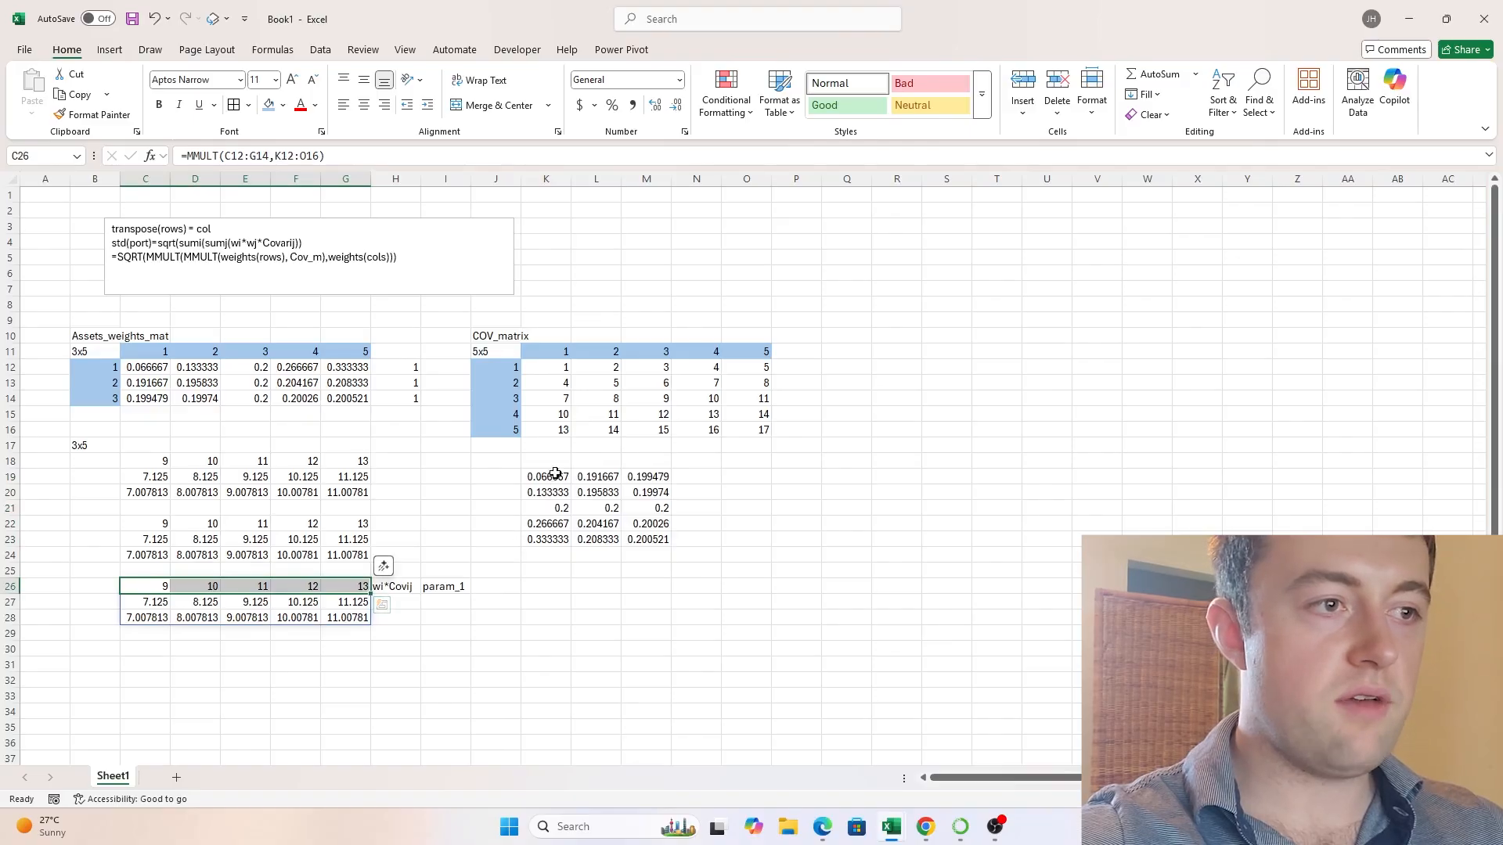
# - Enter =MMULT(C26#,TRANSPOSE(C12:G14)) in C30 to multiply the weights-by-covariance product by the transposed weights
pyautogui.moveTo(548, 477); pyautogui.dragTo(653, 538)
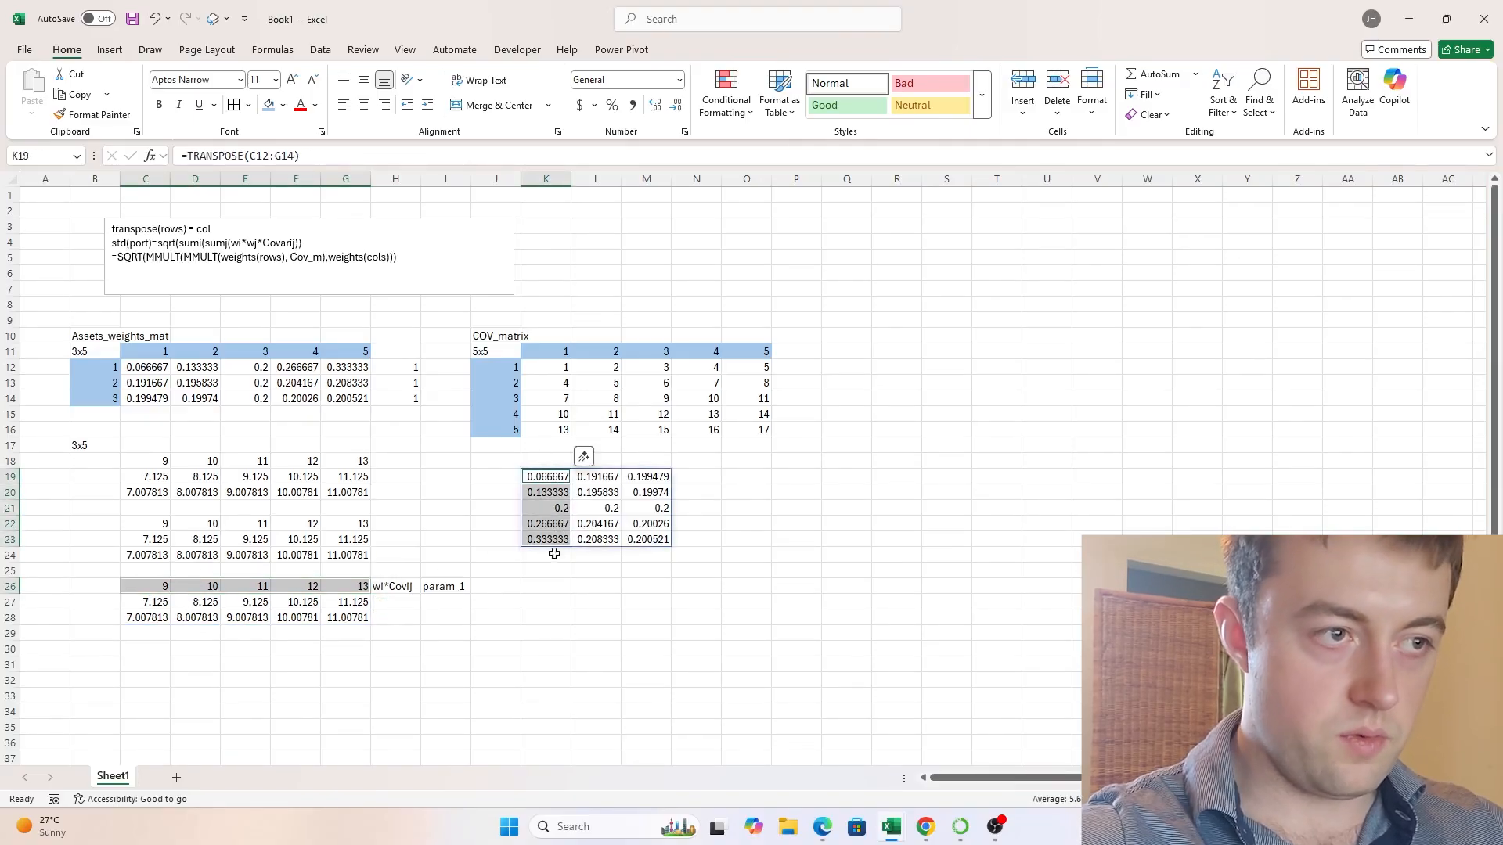
pyautogui.click(570, 589)
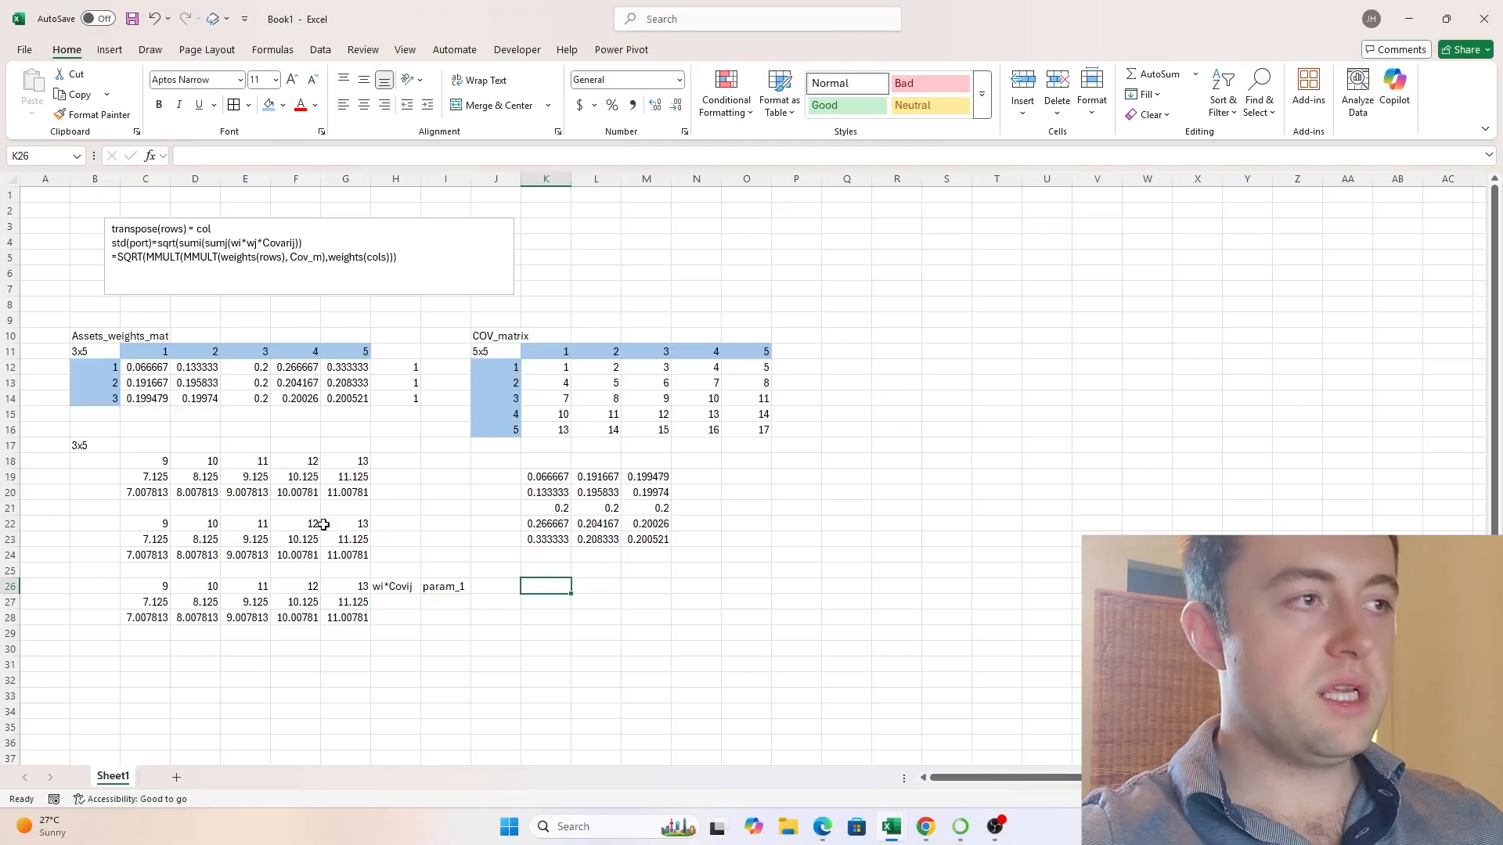
pyautogui.click(145, 663)
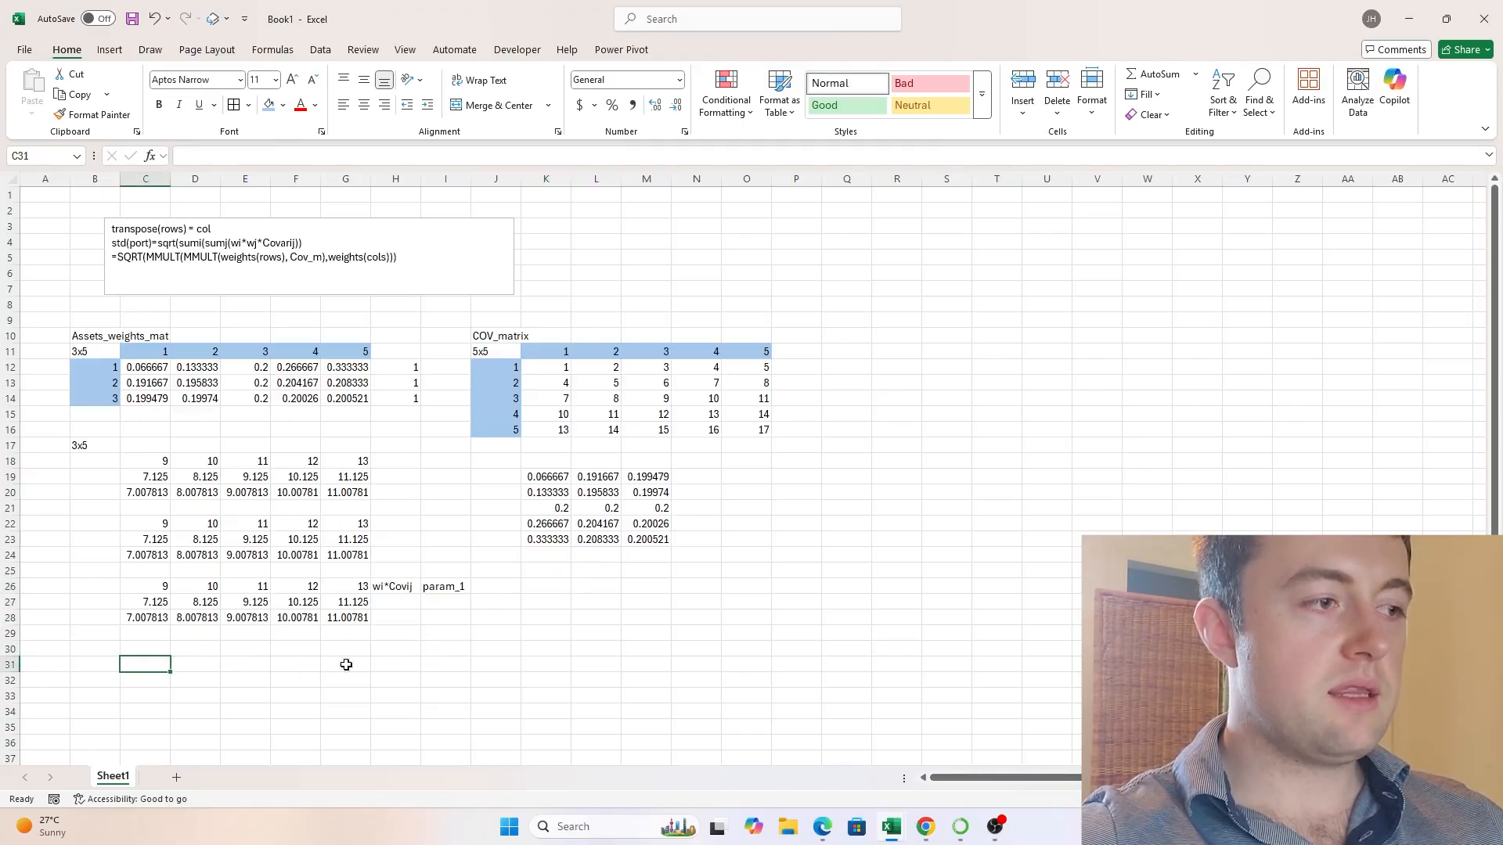
pyautogui.click(153, 647)
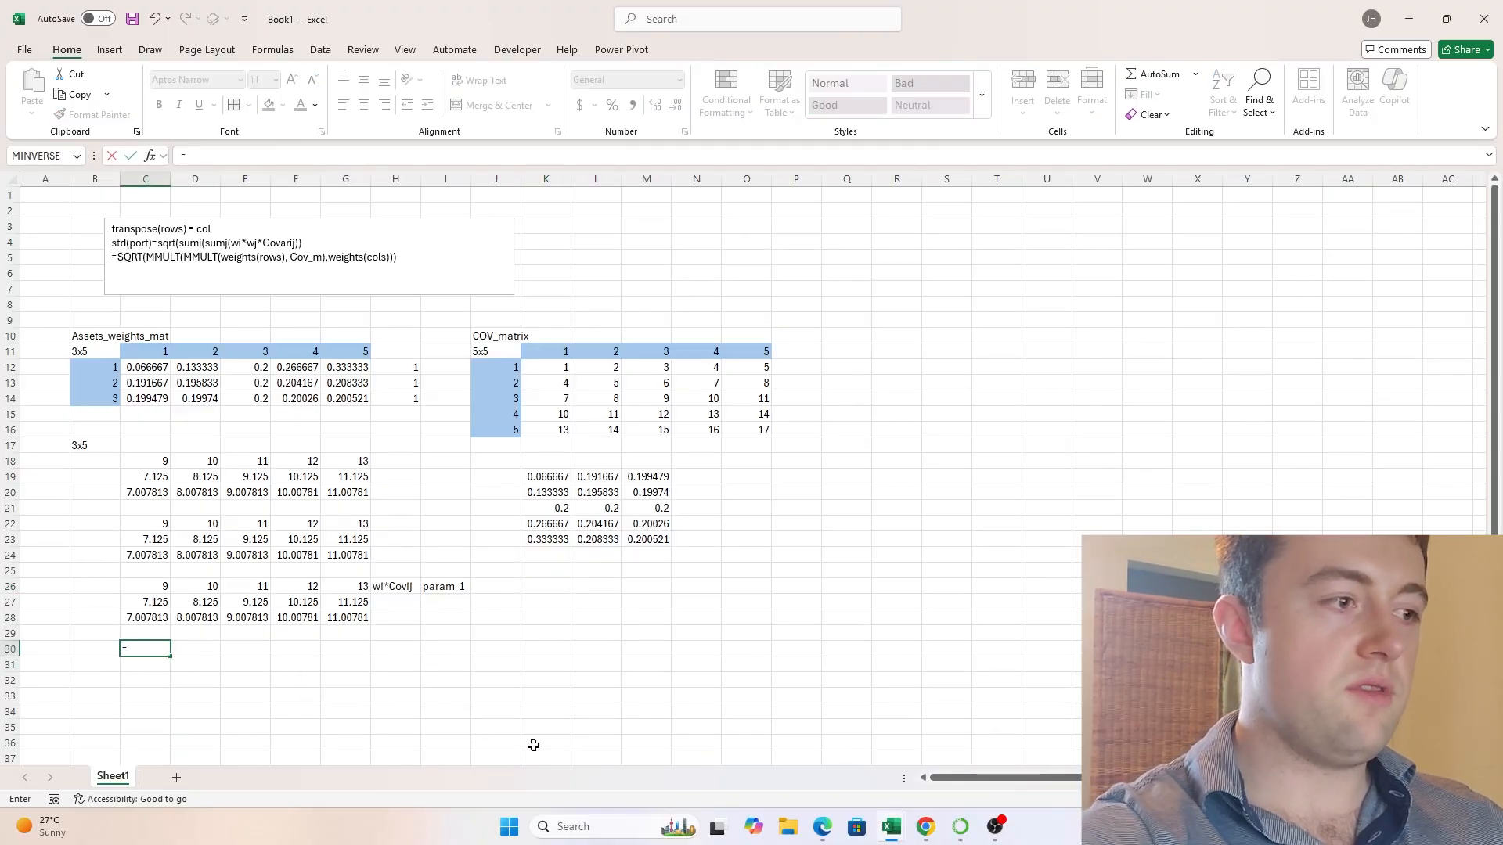
pyautogui.write('=MMULT(')
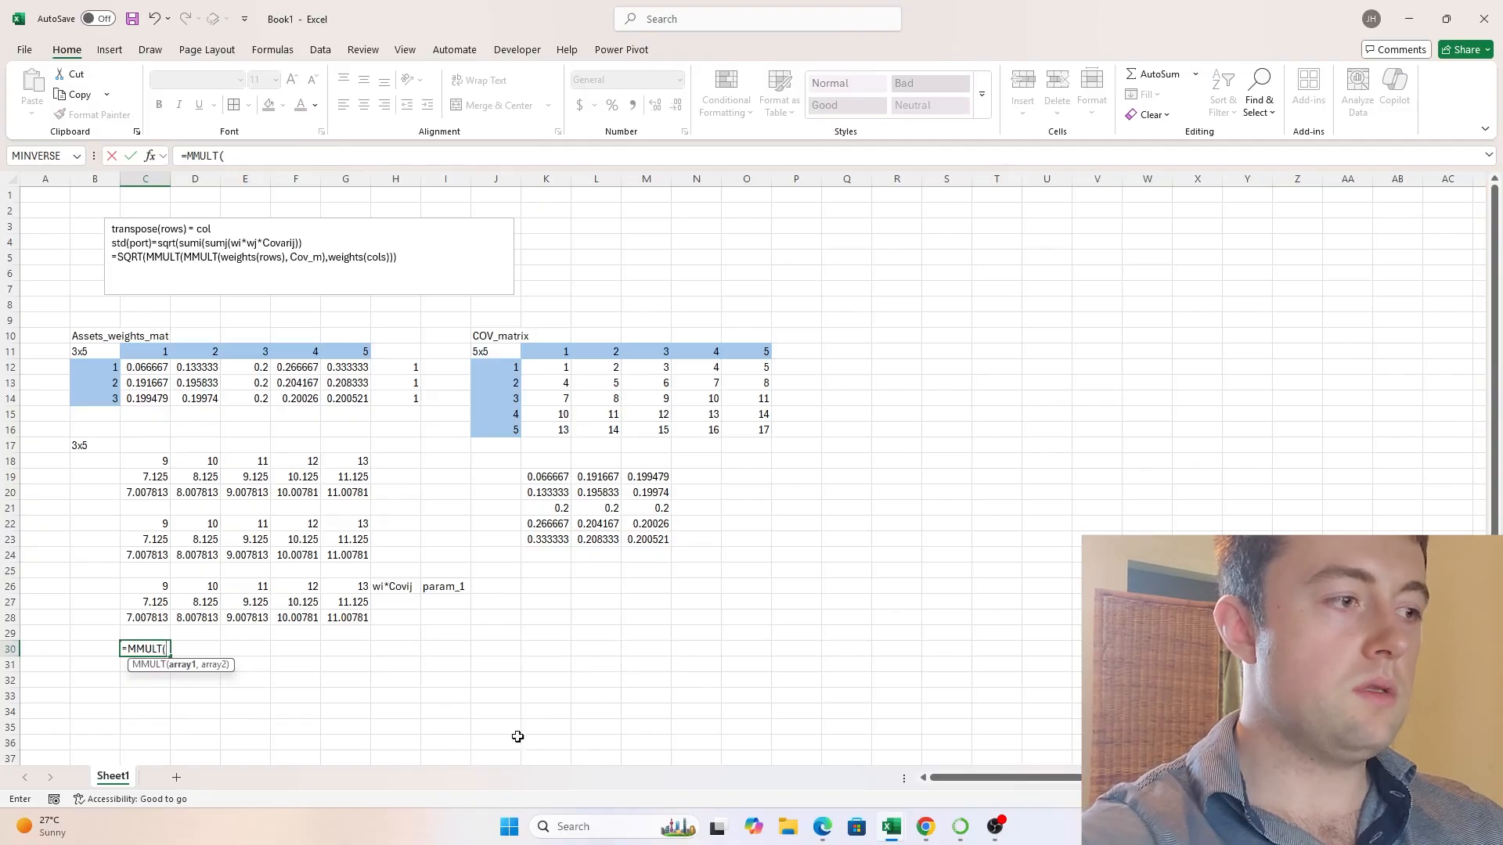
pyautogui.click(141, 586)
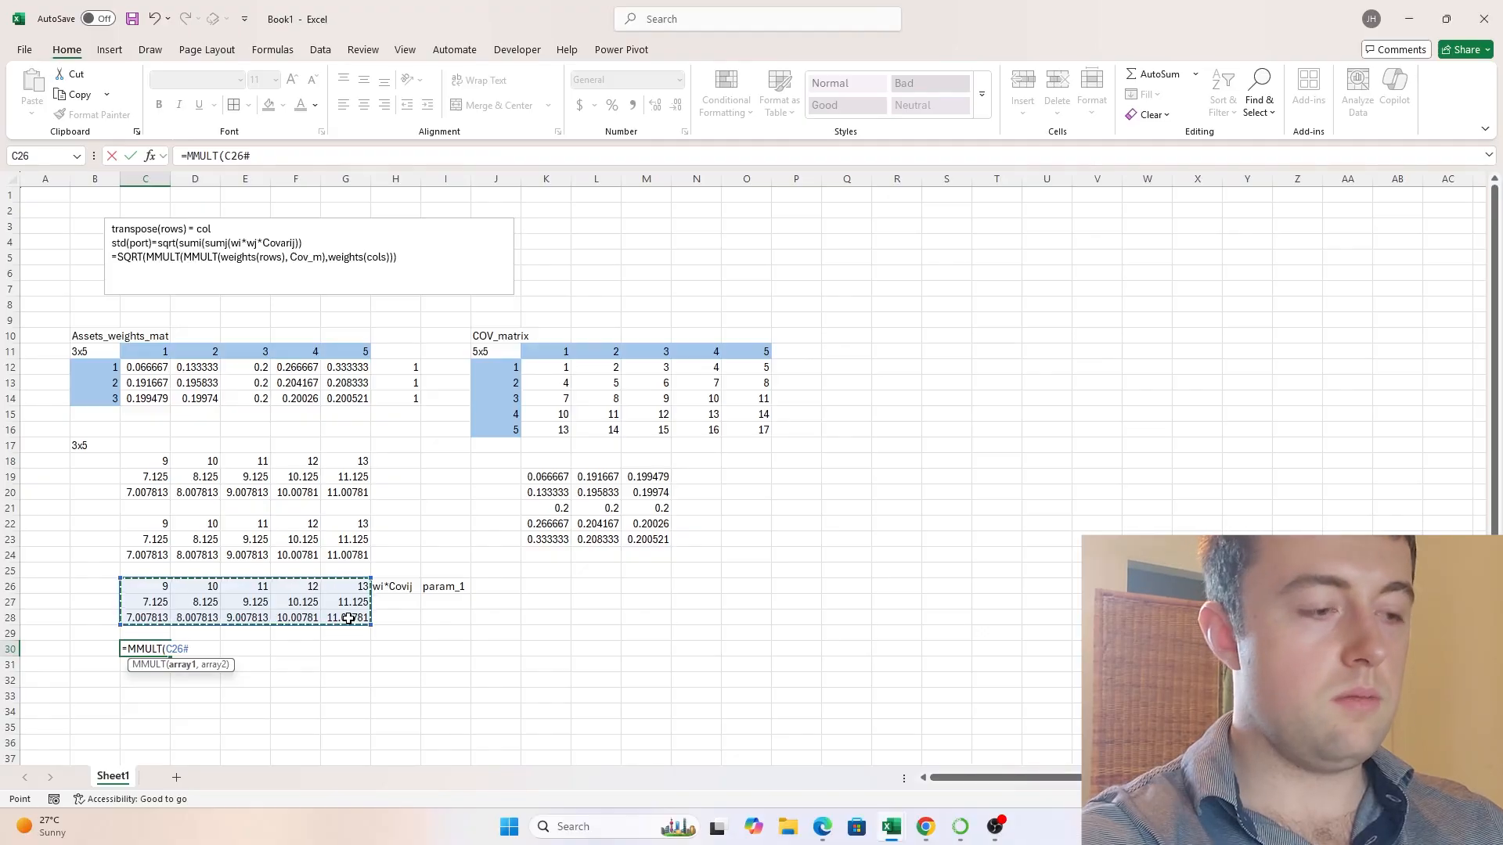
pyautogui.write(',TRANSP')
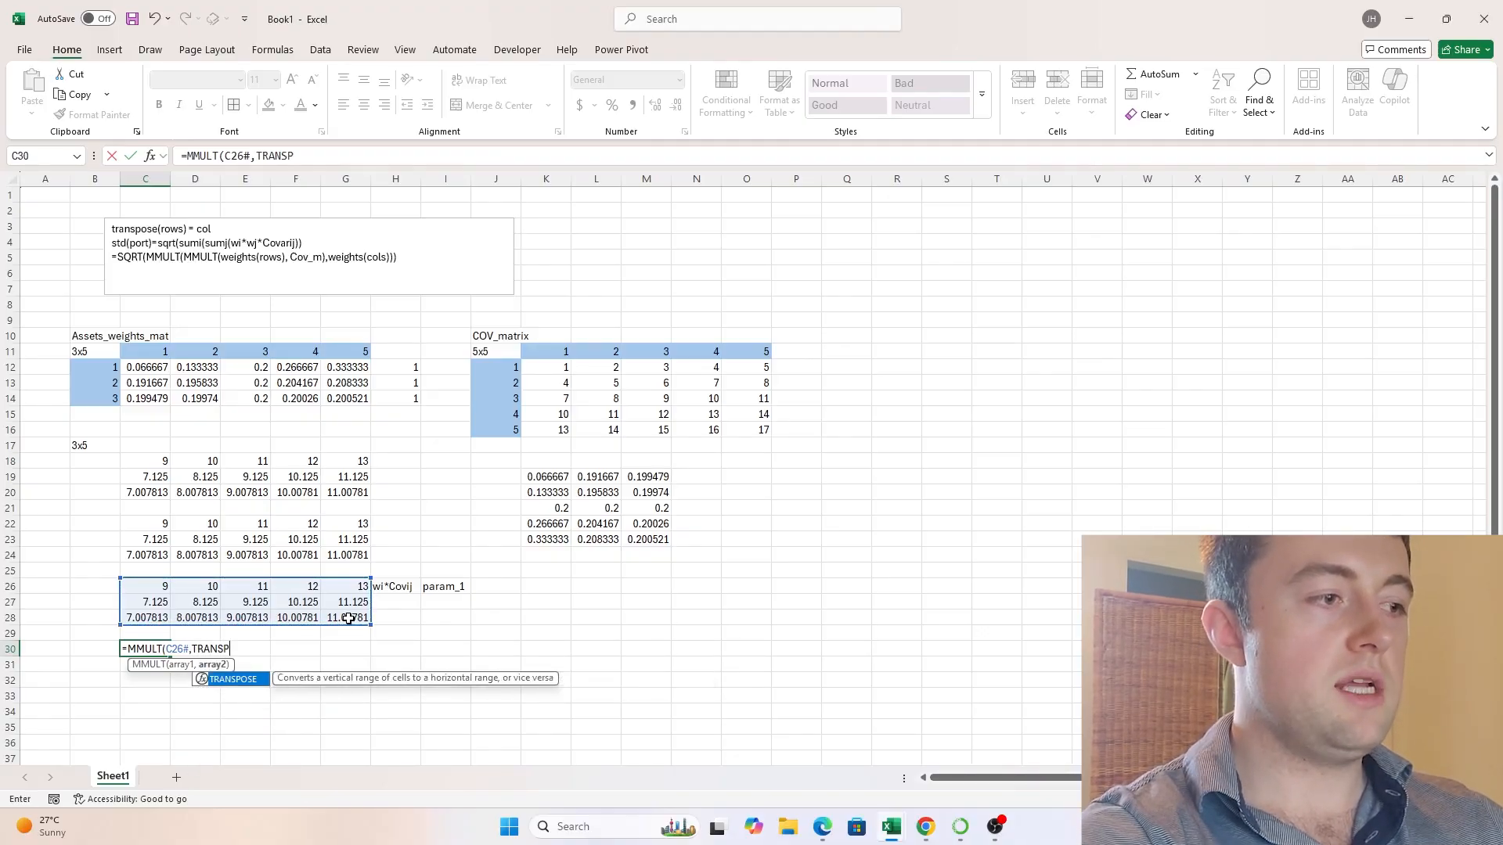
pyautogui.write('OSE(')
pyautogui.moveTo(117, 368); pyautogui.dragTo(354, 395)
pyautogui.write('))')
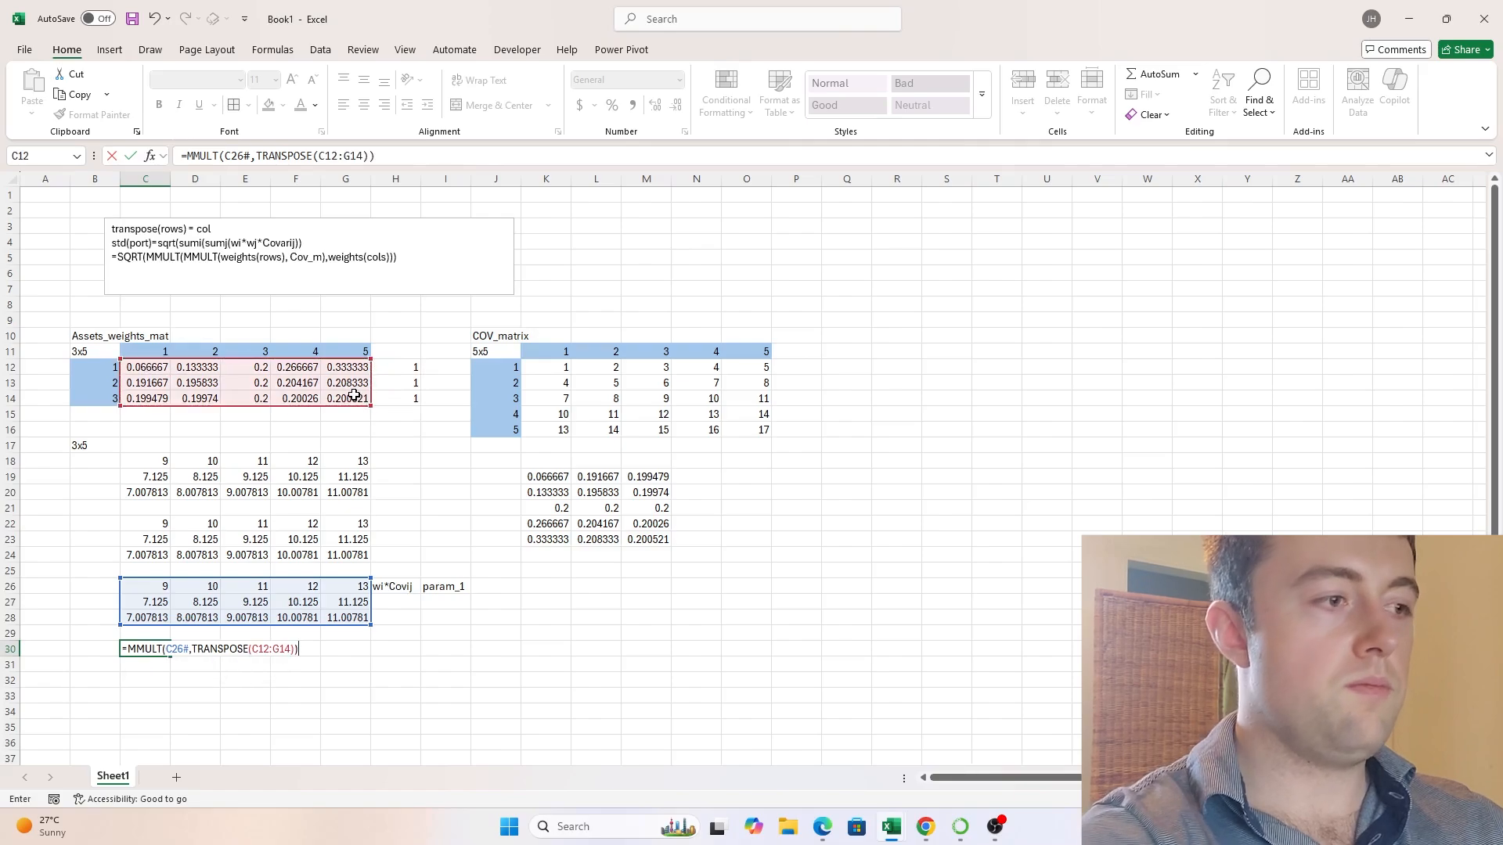
pyautogui.press('Return')
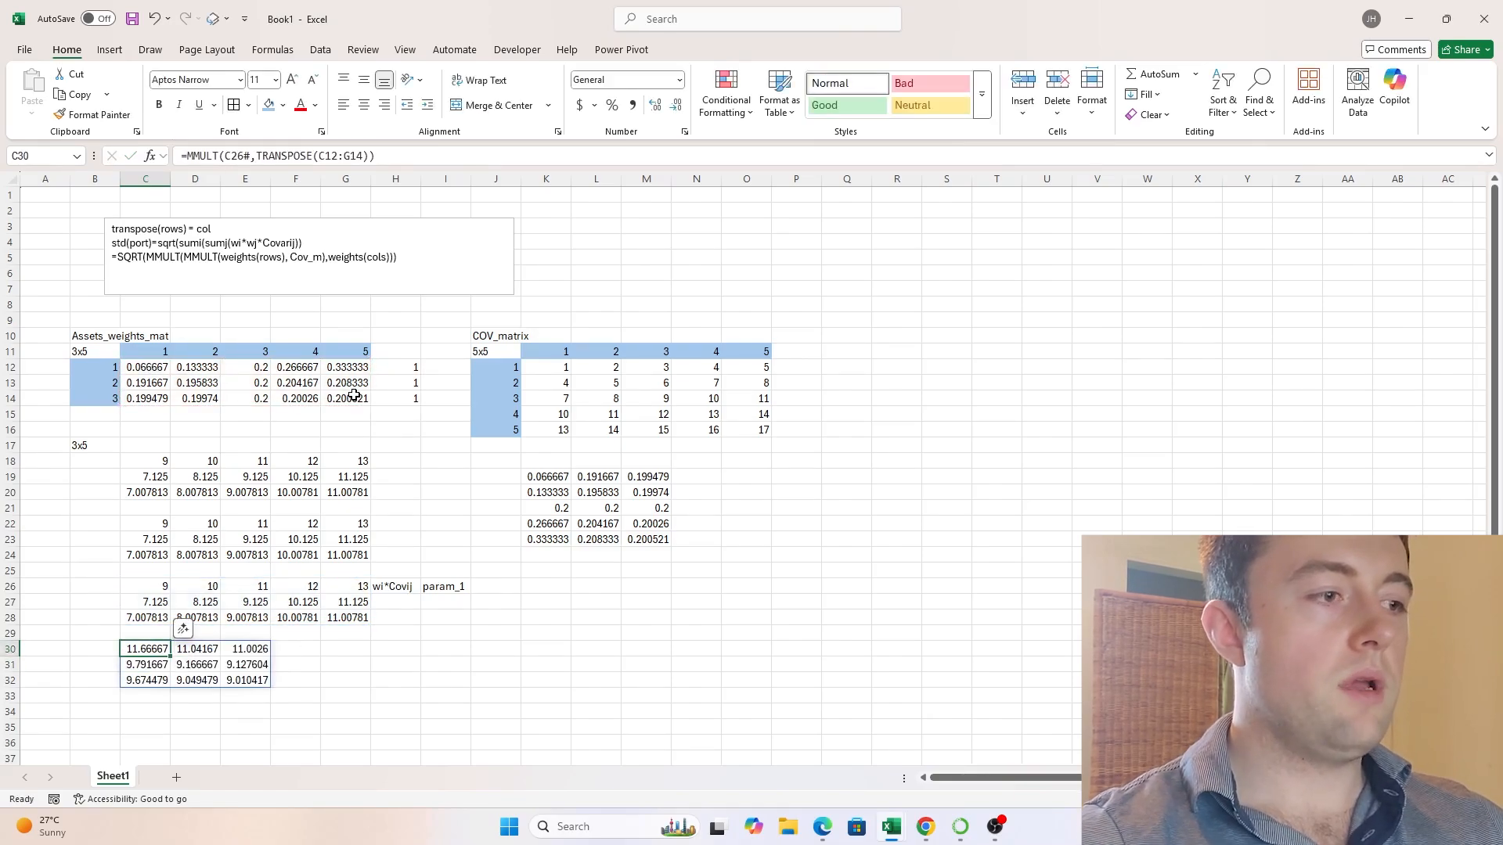
# - Enter =MMULT(C18:G20,K19#) in K26 to repeat the multiplication using the separately transposed weights
pyautogui.press('Right')
pyautogui.press('Right')
pyautogui.press('Right')
pyautogui.press('Right')
pyautogui.press('Right')
pyautogui.press('Right')
pyautogui.press('Right')
pyautogui.press('Right')
pyautogui.press('Up')
pyautogui.press('Up')
pyautogui.press('Up')
pyautogui.press('Up')
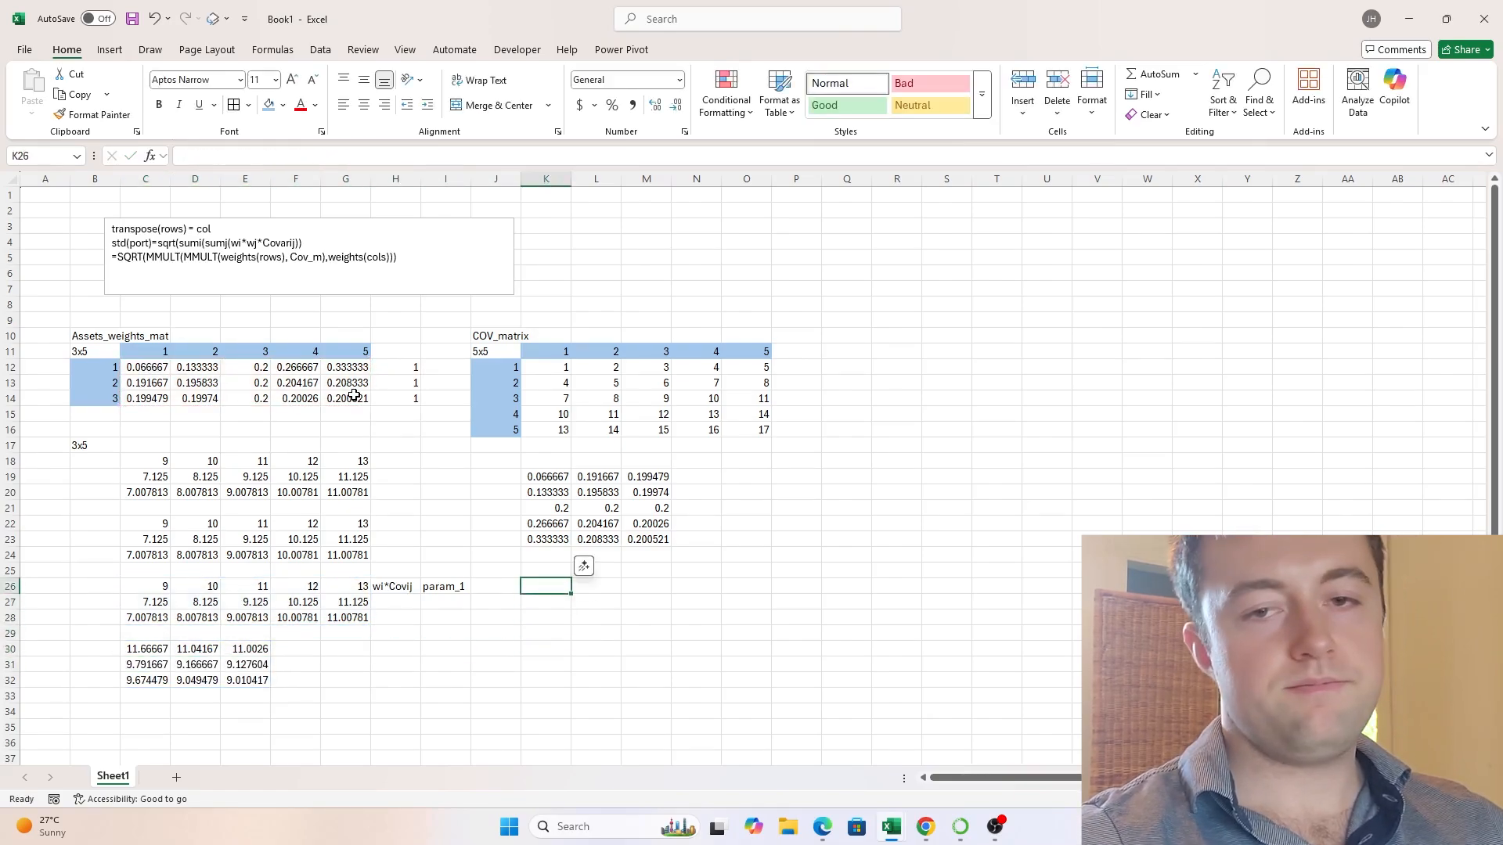
pyautogui.write('=')
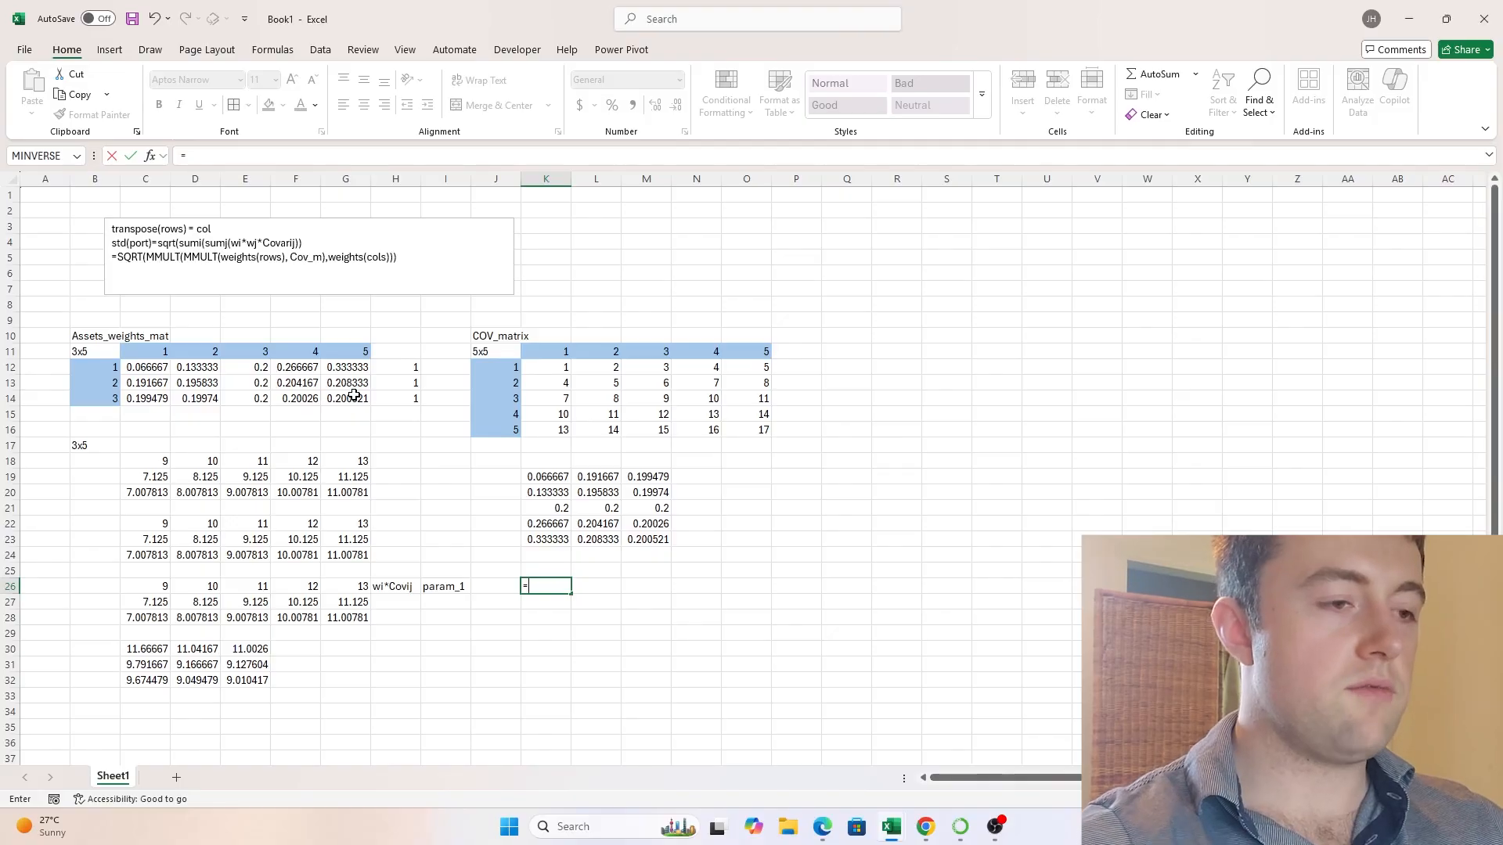
pyautogui.write('MMULT')
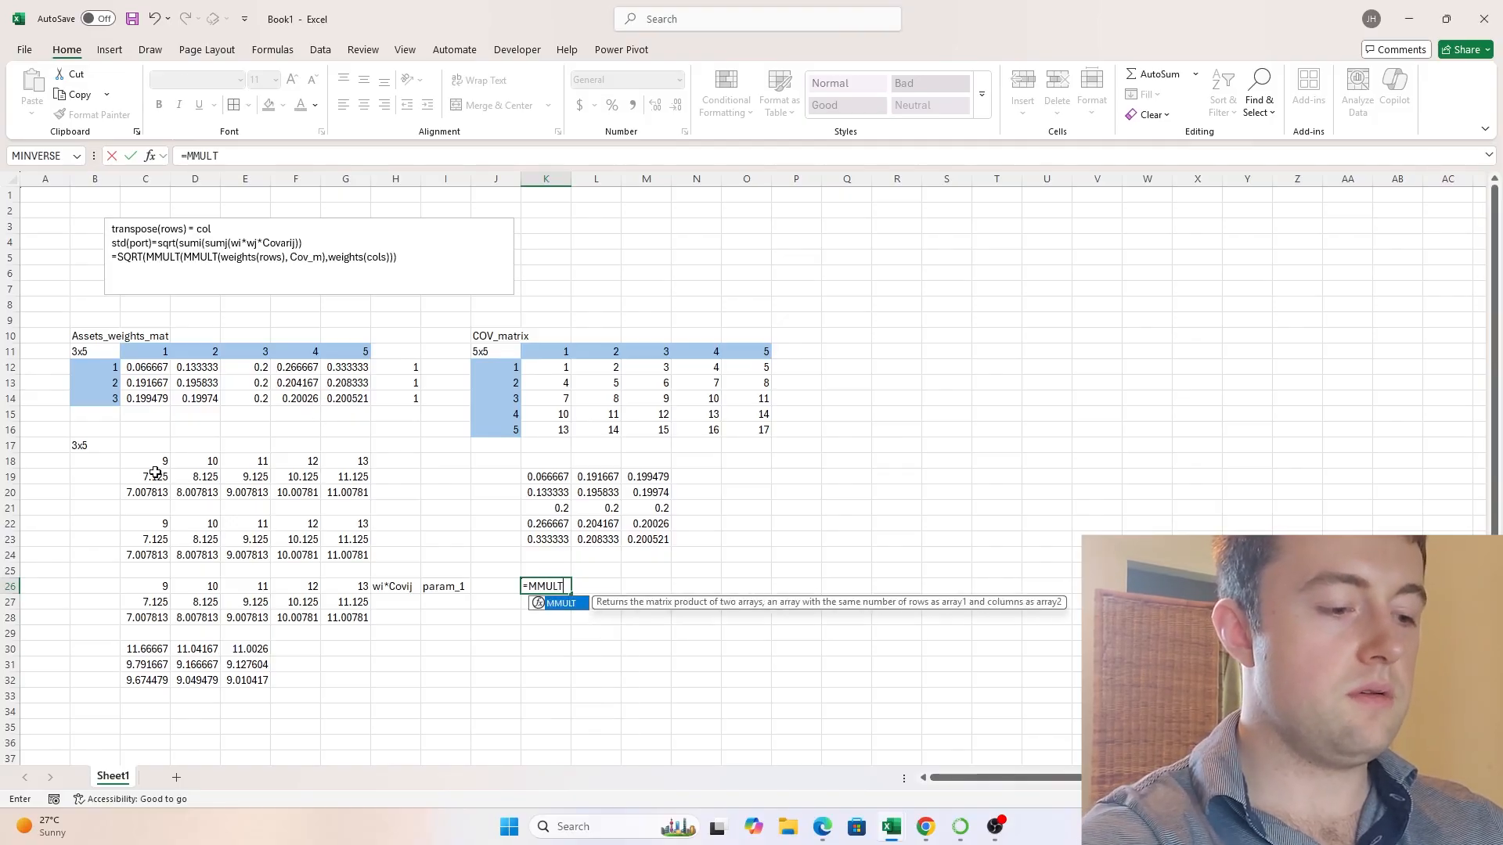
pyautogui.write('(')
pyautogui.moveTo(163, 454); pyautogui.dragTo(385, 503)
pyautogui.write(',')
pyautogui.moveTo(546, 479); pyautogui.dragTo(657, 538)
pyautogui.write(')')
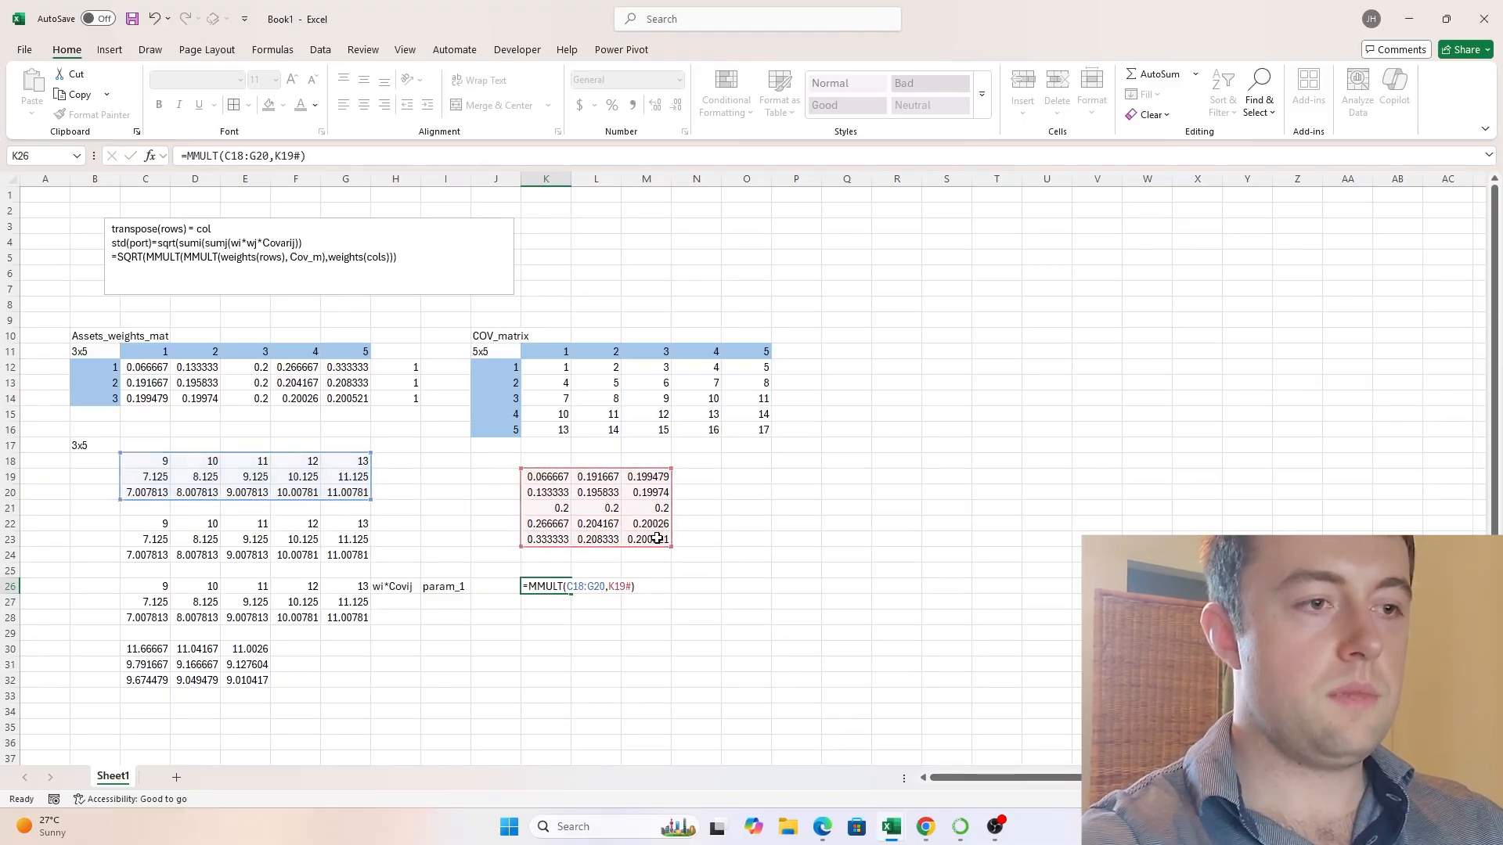
pyautogui.hotkey('ctrl', 'Return')
# - Enter the label param_2 in I30, in line with the first row of the second MMULT product
pyautogui.press('Down')
pyautogui.press('Down')
pyautogui.press('Down')
pyautogui.press('Down')
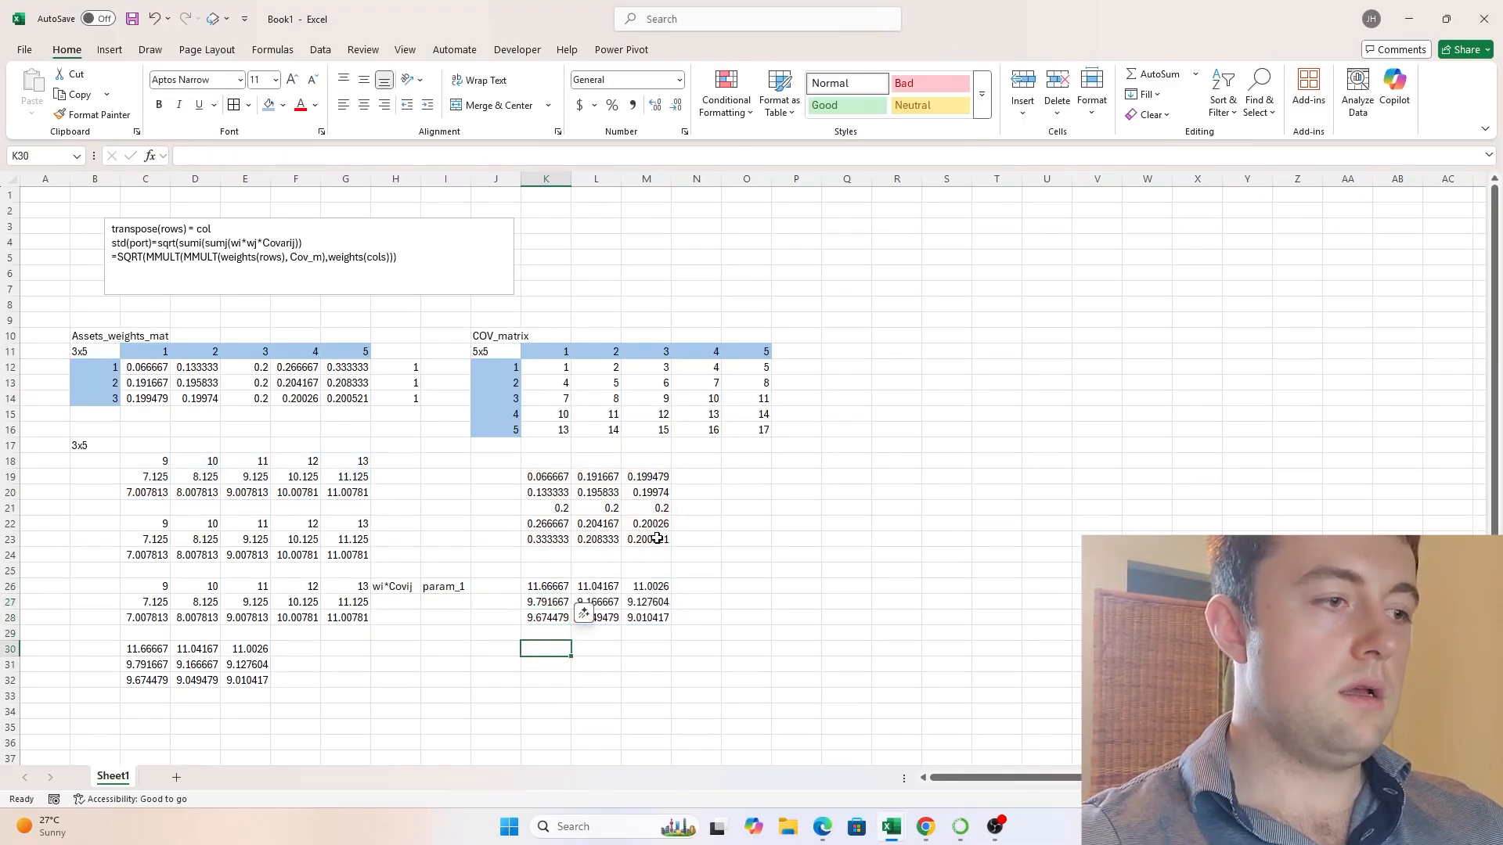
pyautogui.hotkey('ctrl', 'Left')
pyautogui.scroll(-1, 564, 521)
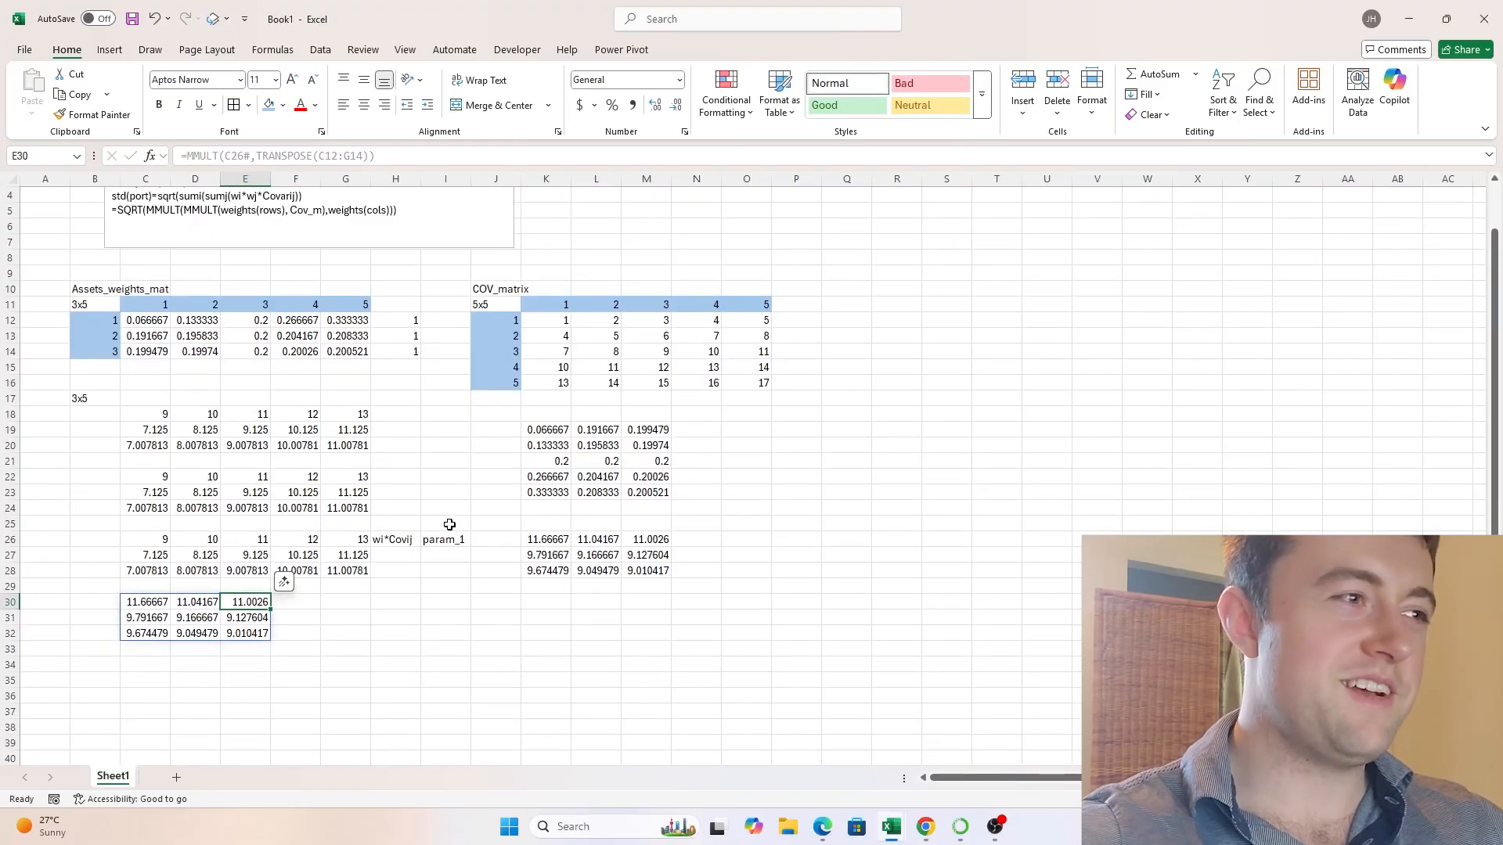
pyautogui.scroll(1, 436, 472)
pyautogui.click(385, 649)
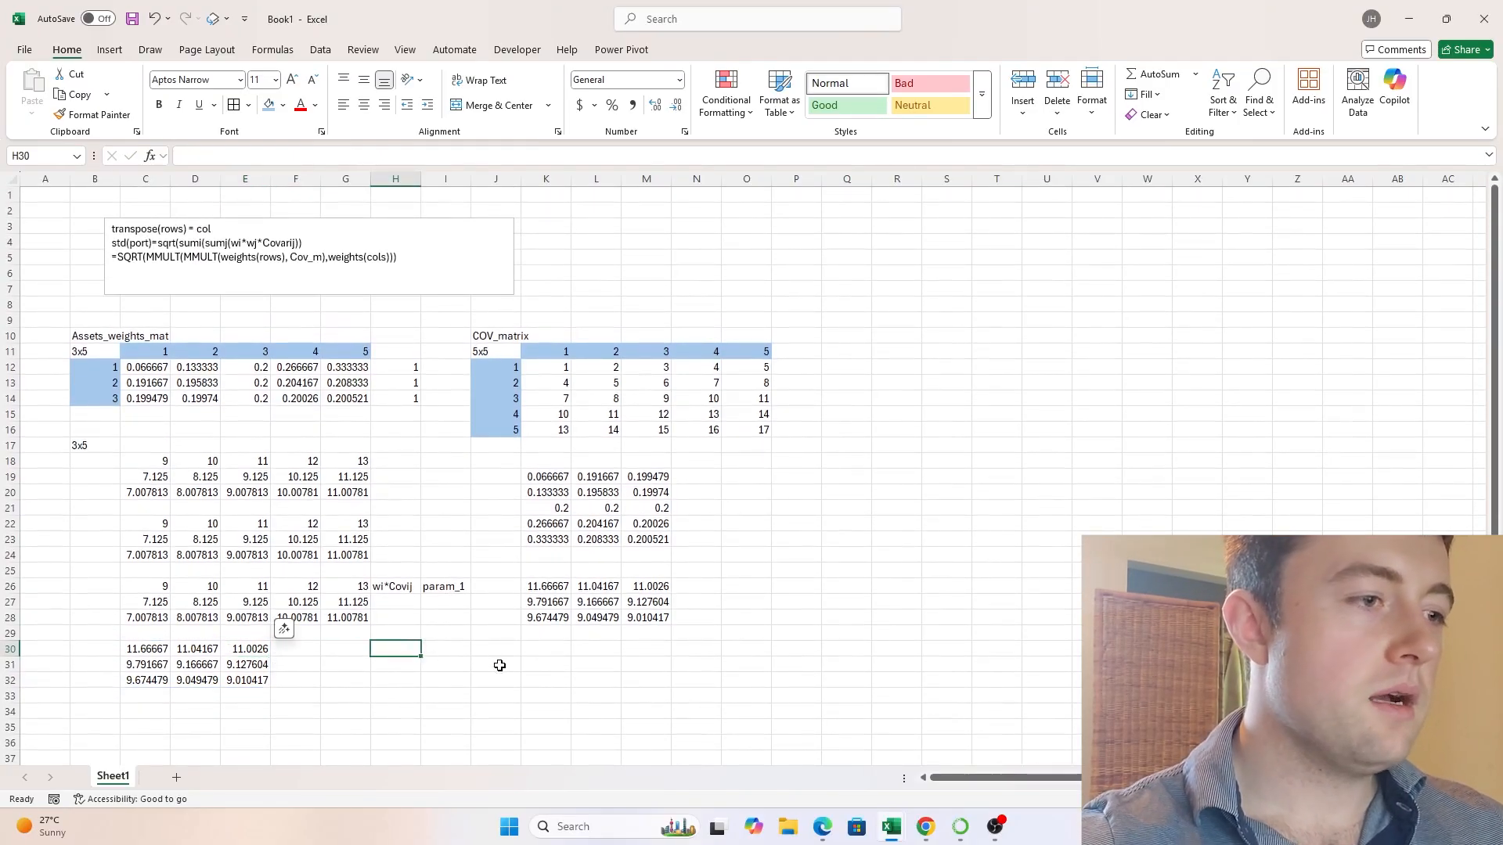
pyautogui.press('Right')
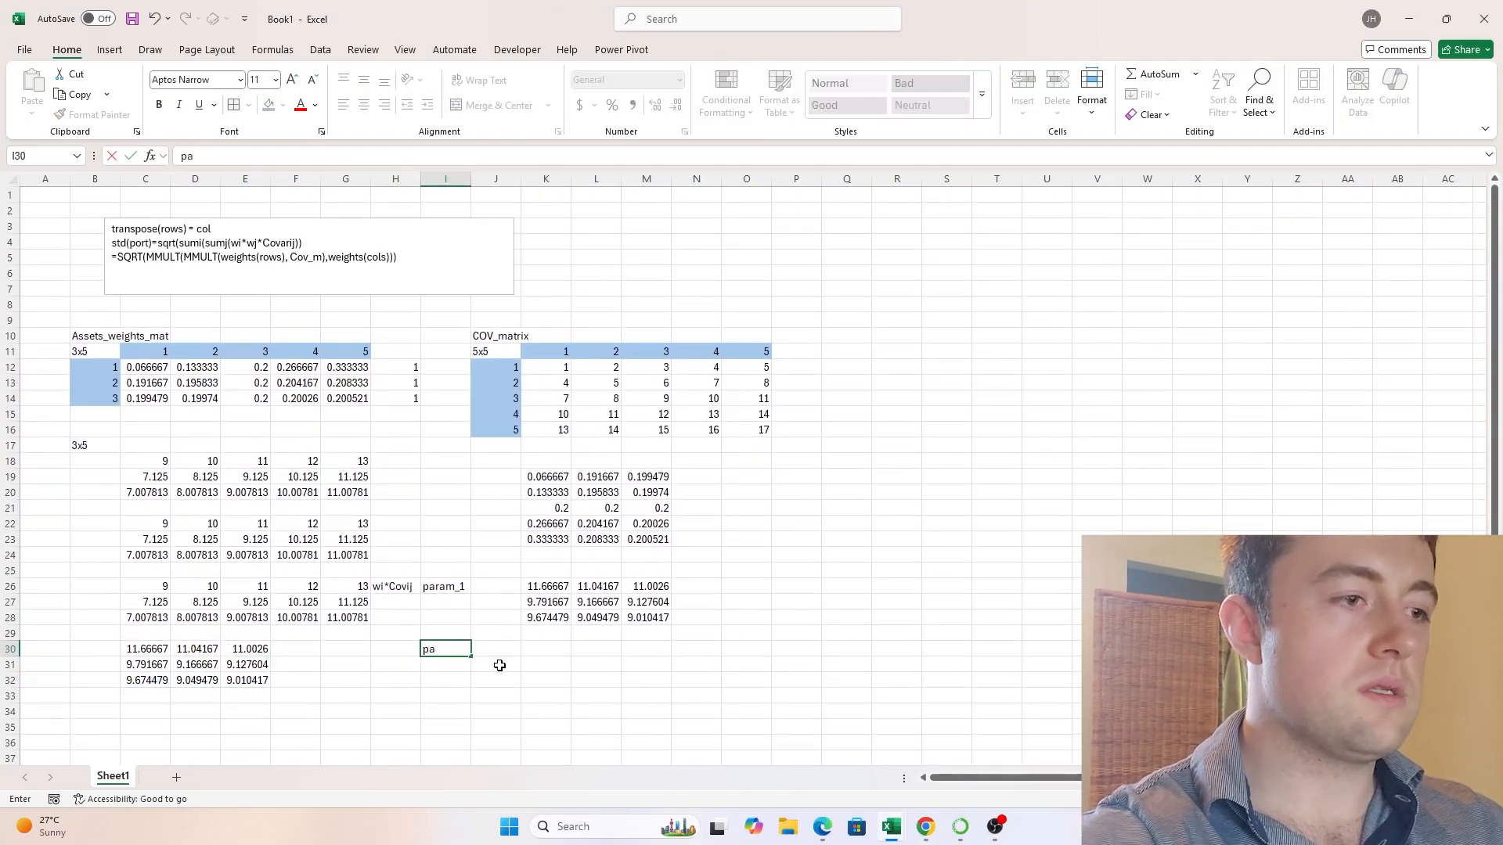
pyautogui.hotkey('ctrl', 'Return')
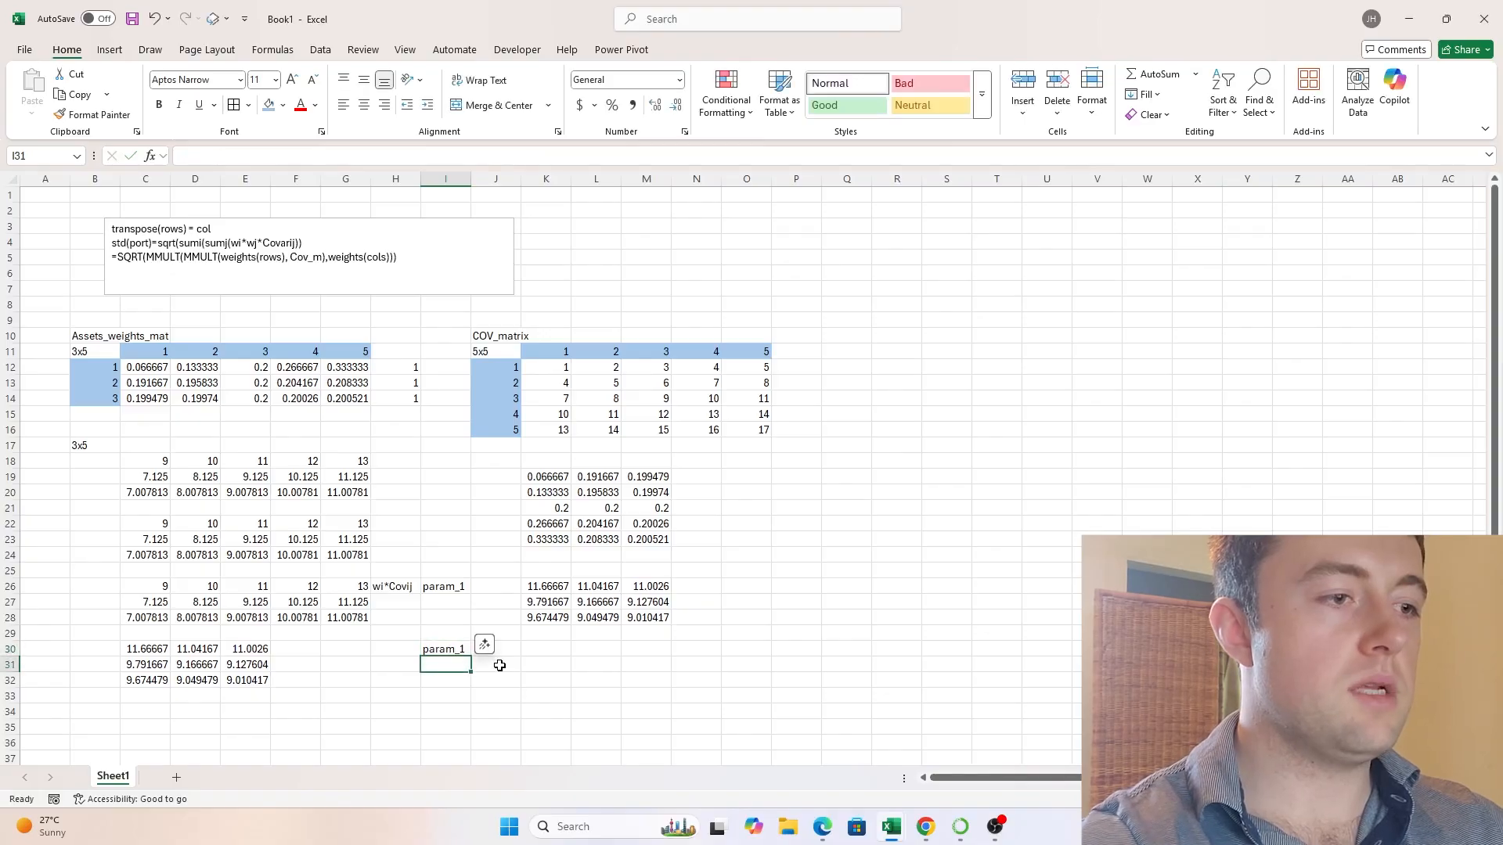
pyautogui.press('F2')
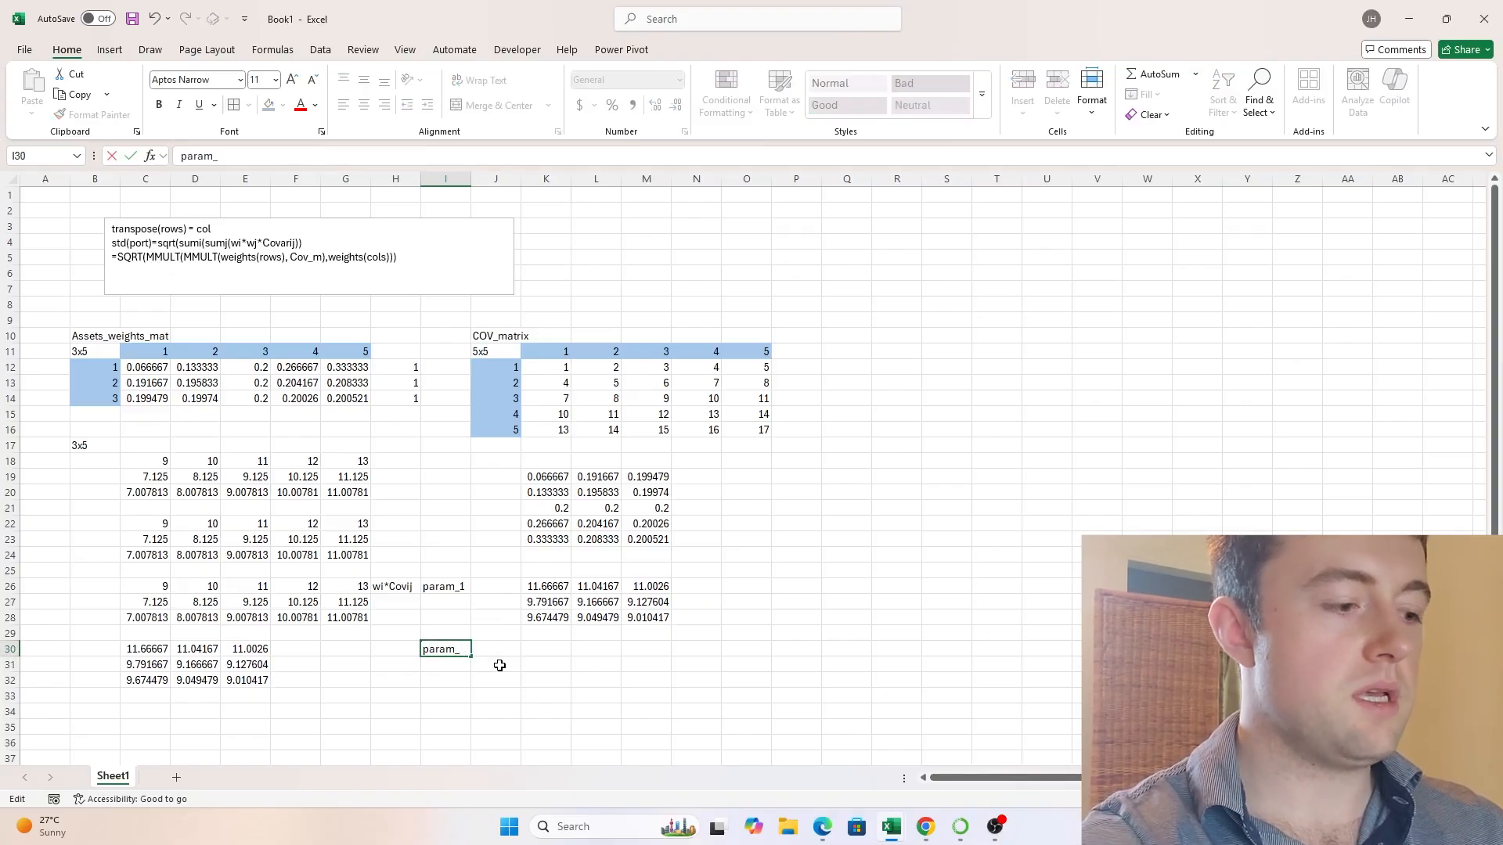
pyautogui.press('Return')
pyautogui.press('Up')
pyautogui.press('F2')
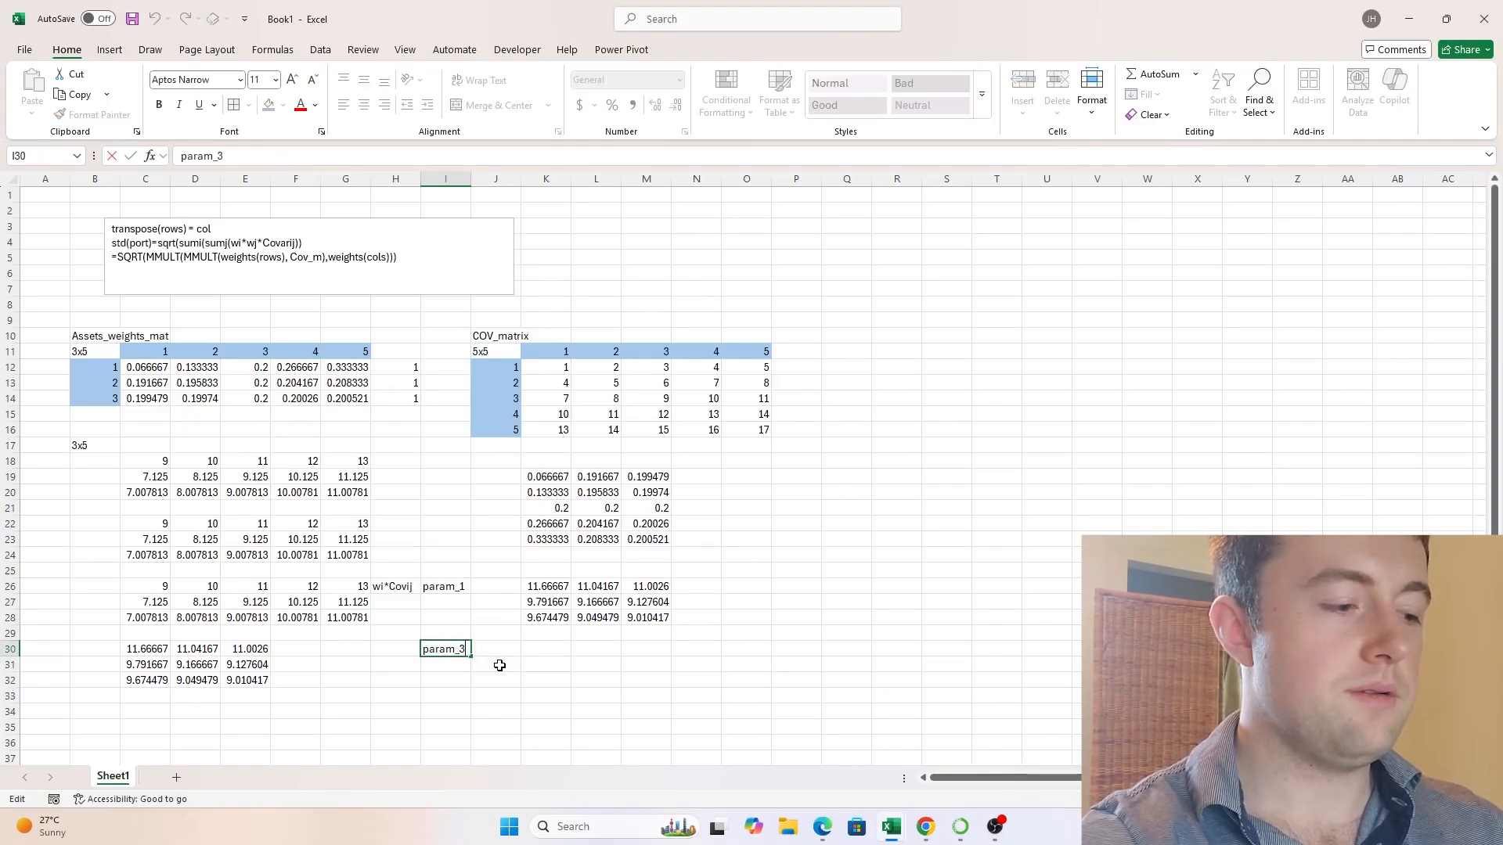
pyautogui.write('2')
pyautogui.hotkey('ctrl', 'Return')
pyautogui.press('Left')
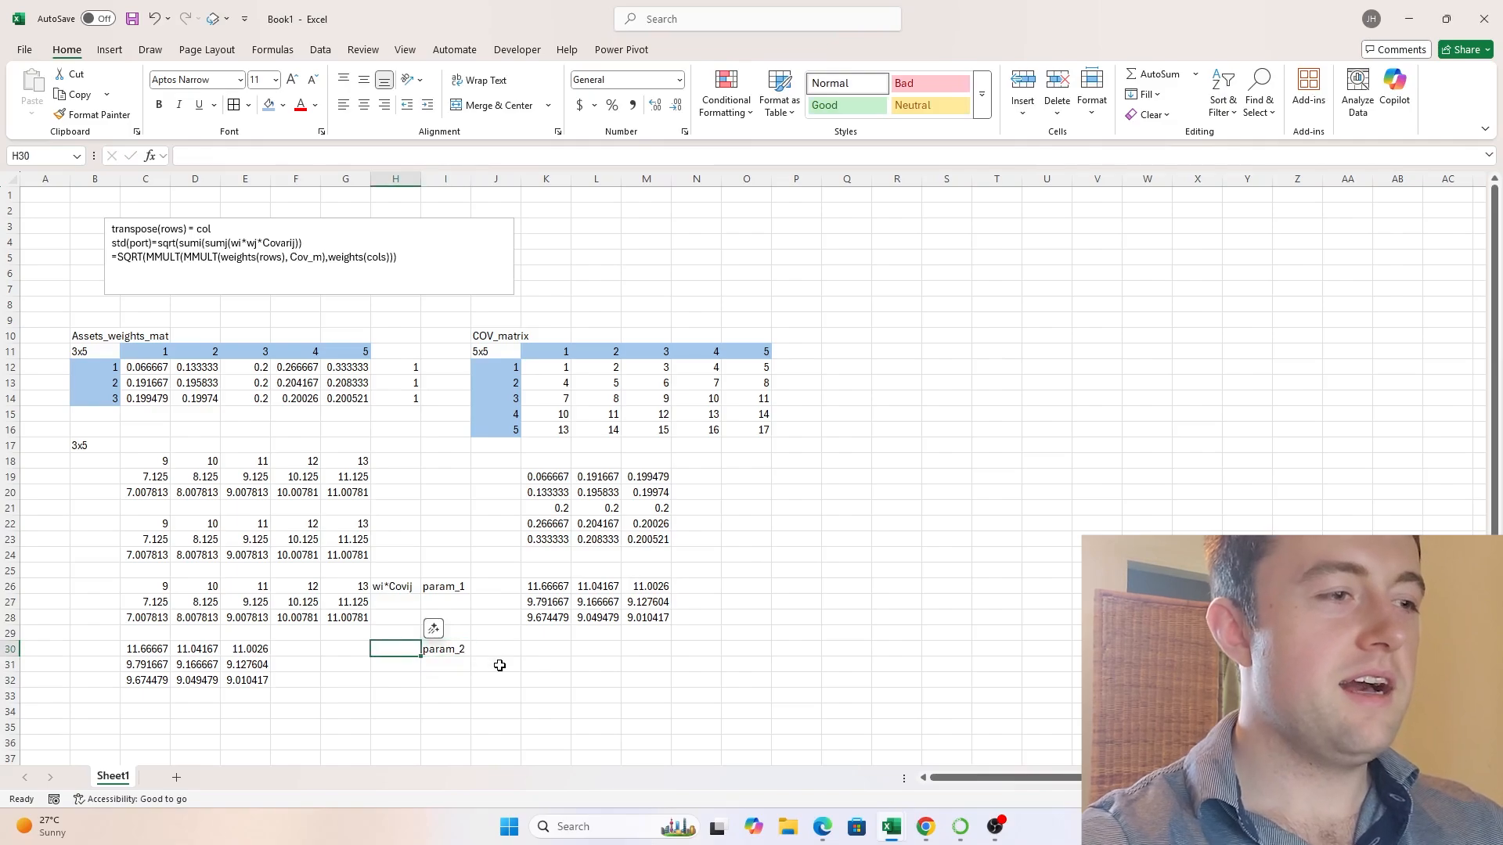
# - Enter the note wj*wi*Covij in H30 beside the second MMULT product
pyautogui.write('wj')
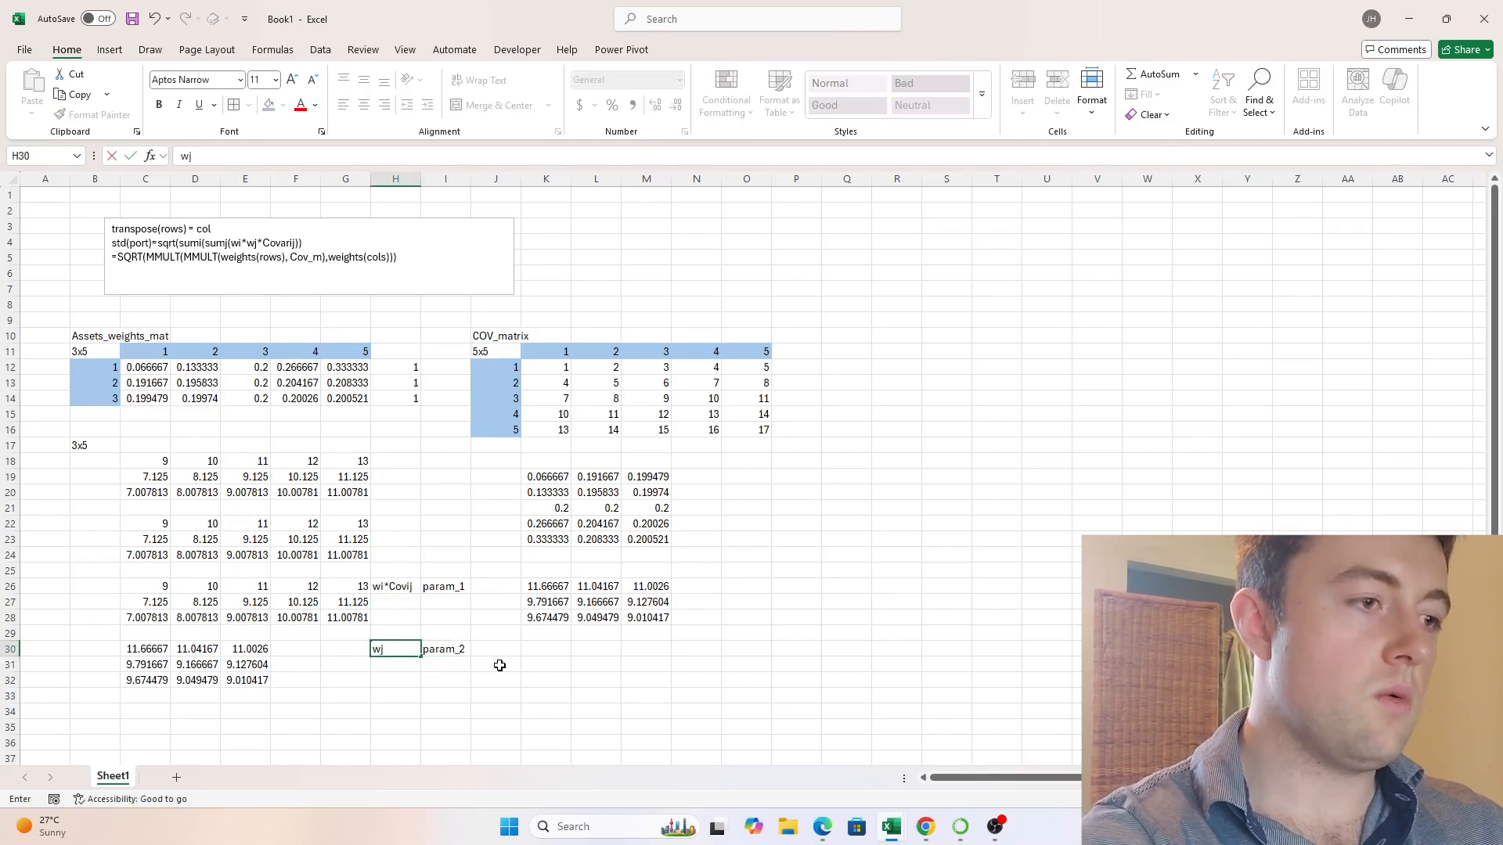
pyautogui.write('*pa')
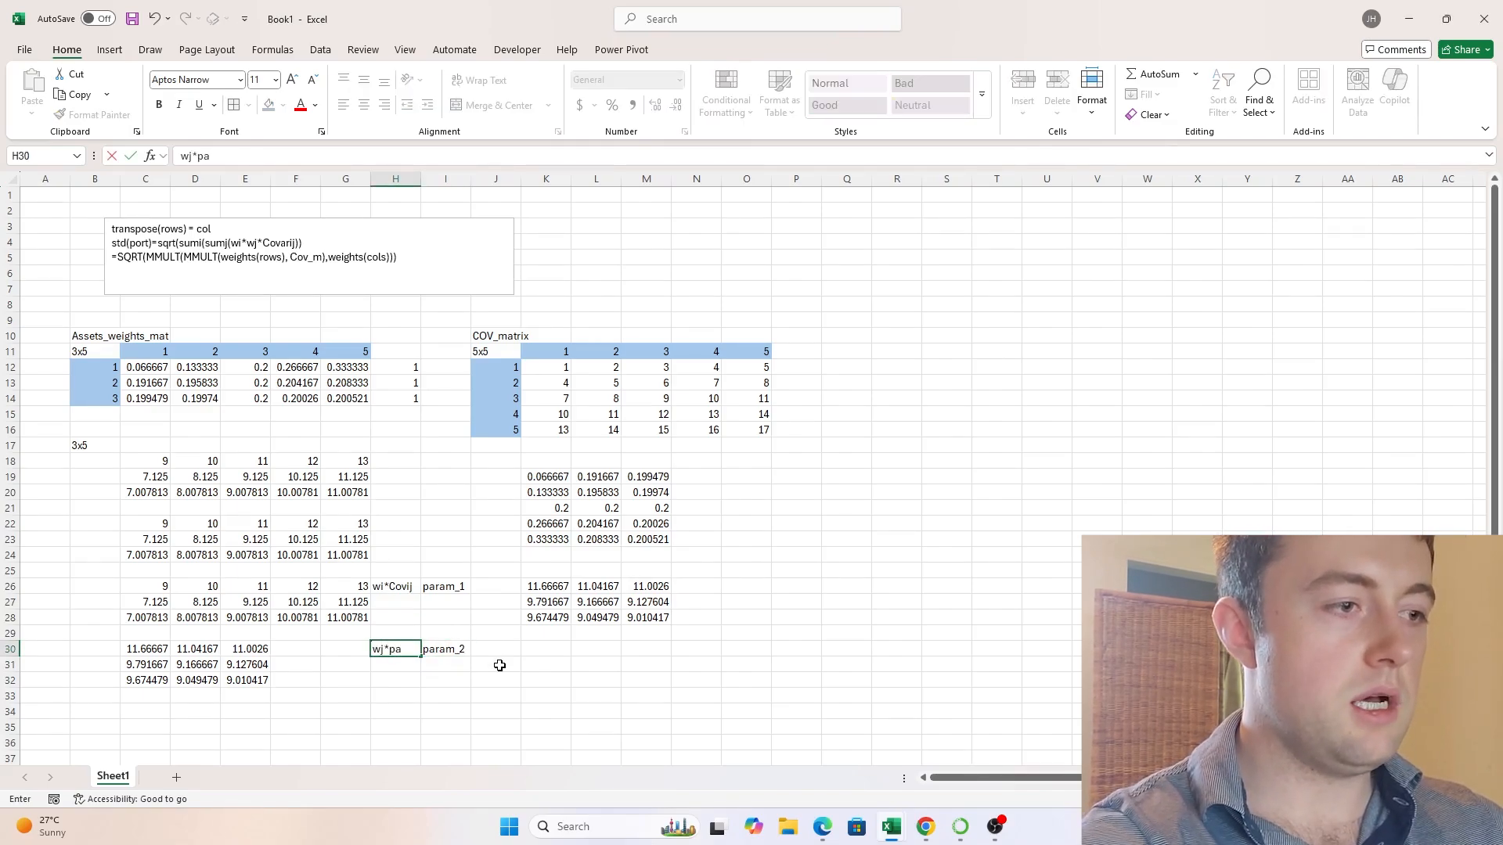
pyautogui.write('ram')
pyautogui.press('BackSpace')
pyautogui.press('BackSpace')
pyautogui.press('BackSpace')
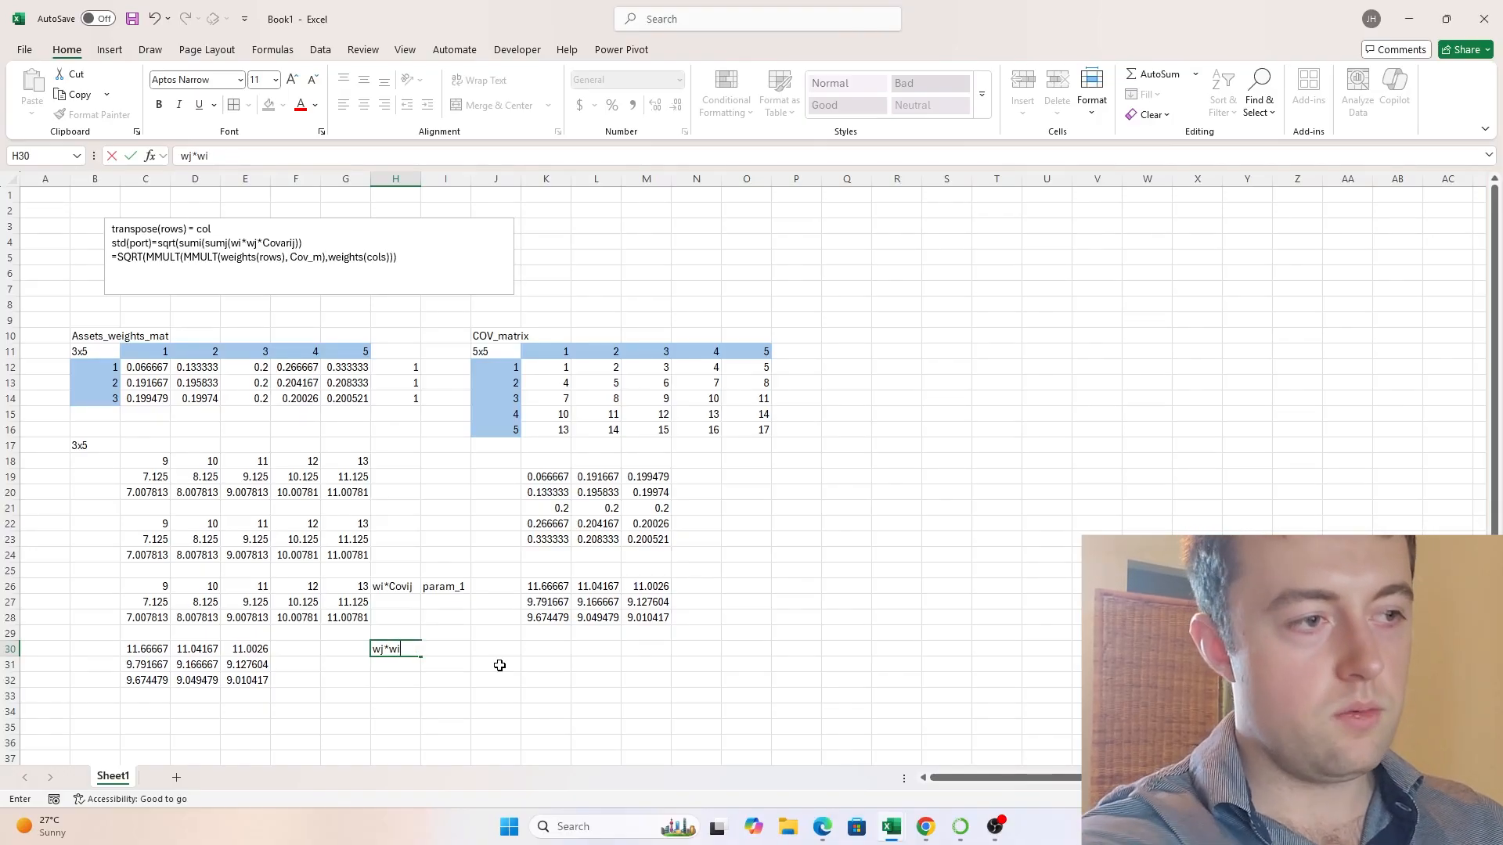
pyautogui.write('wi*')
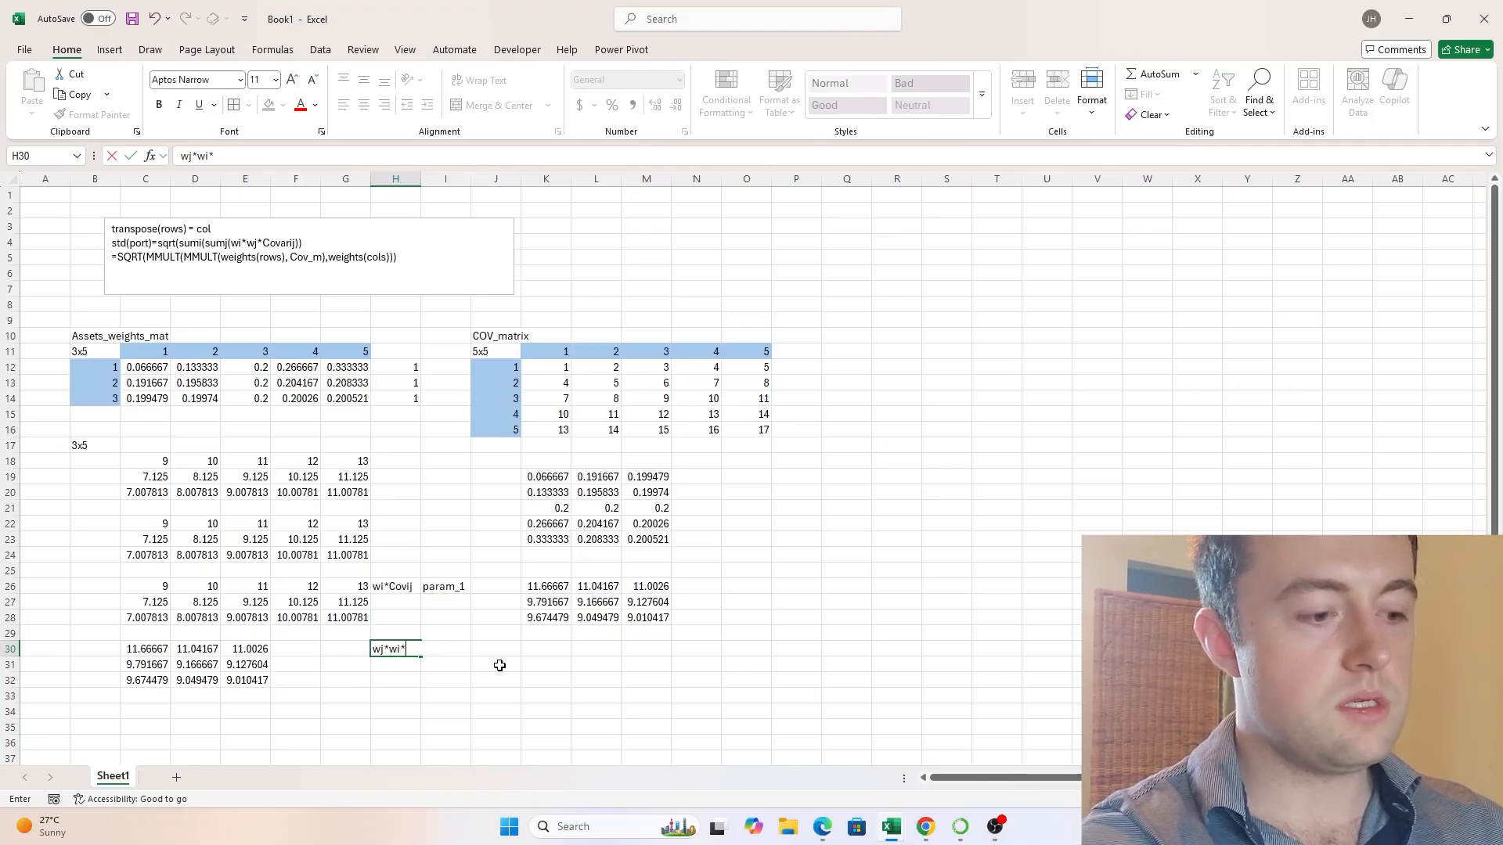
pyautogui.write('Covij')
pyautogui.press('Return')
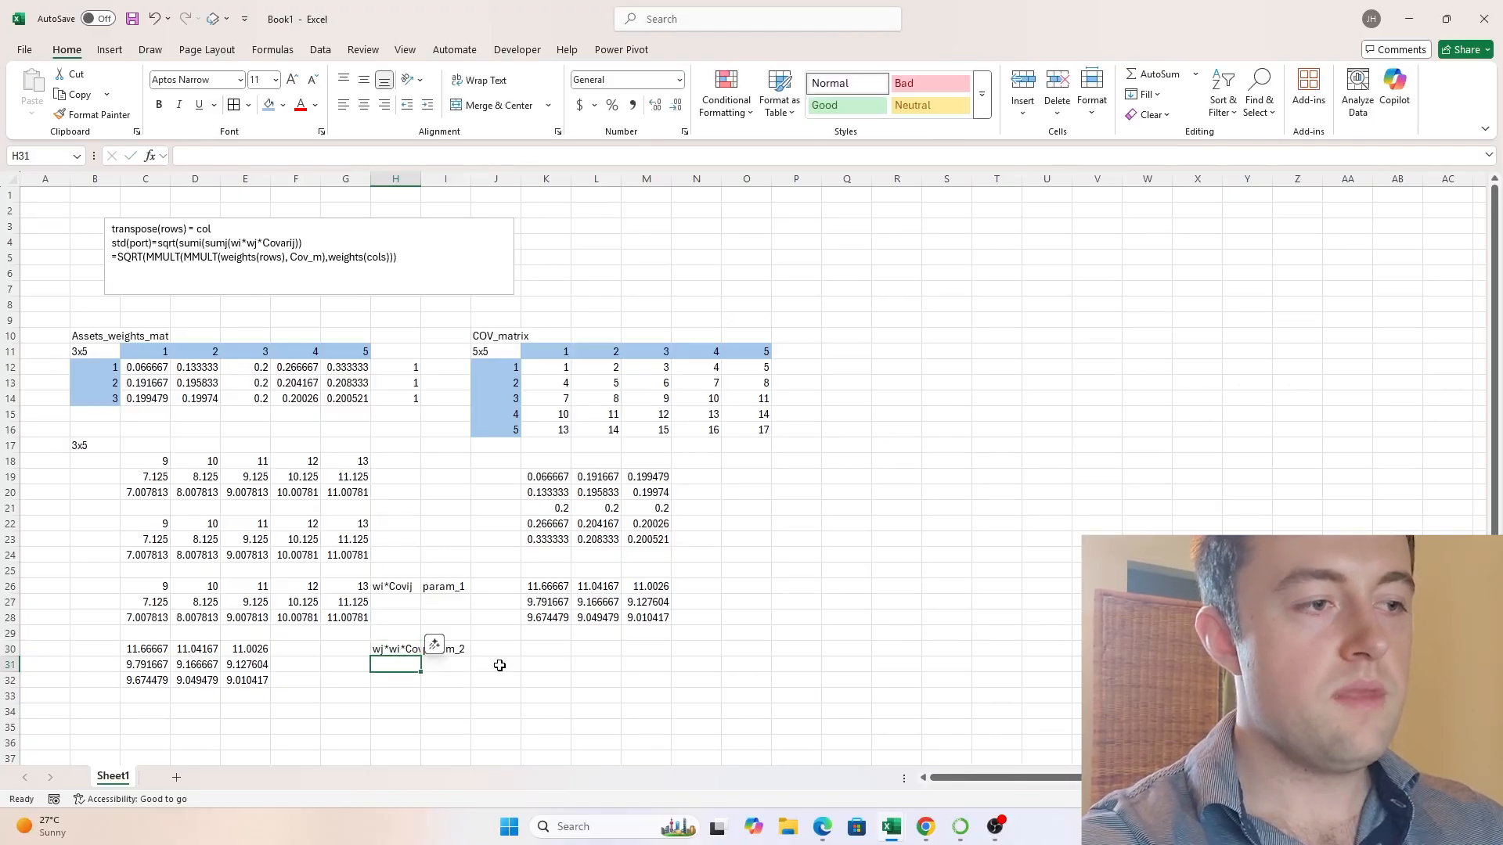
# - Move the param_2 label from I30 to J30 so it no longer covers the wj*wi*Covij note
pyautogui.press('Up')
pyautogui.press('Right')
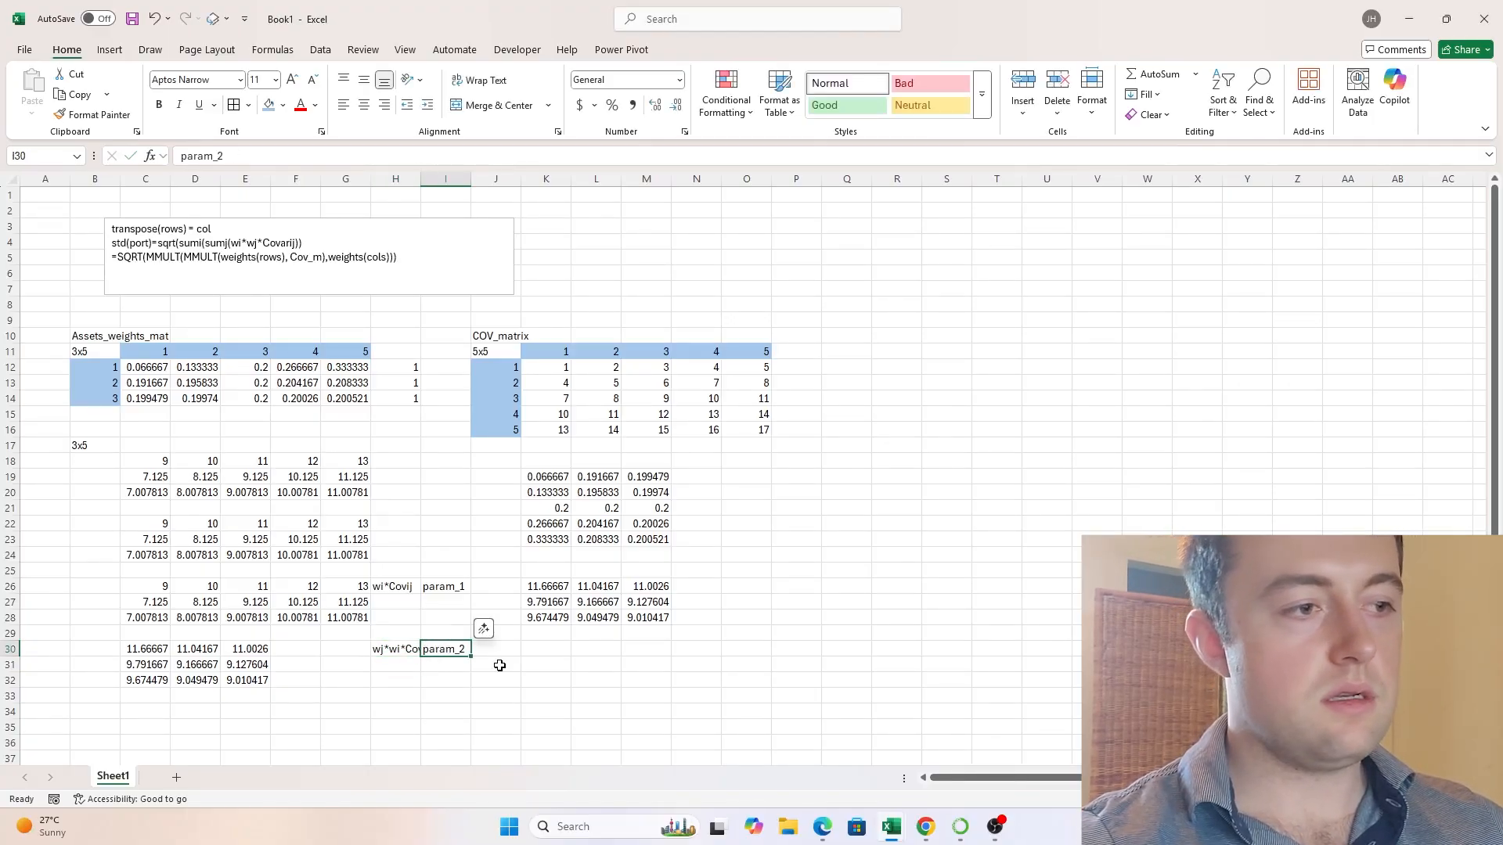
pyautogui.hotkey('ctrl', 'x')
pyautogui.press('Down')
pyautogui.press('Return')
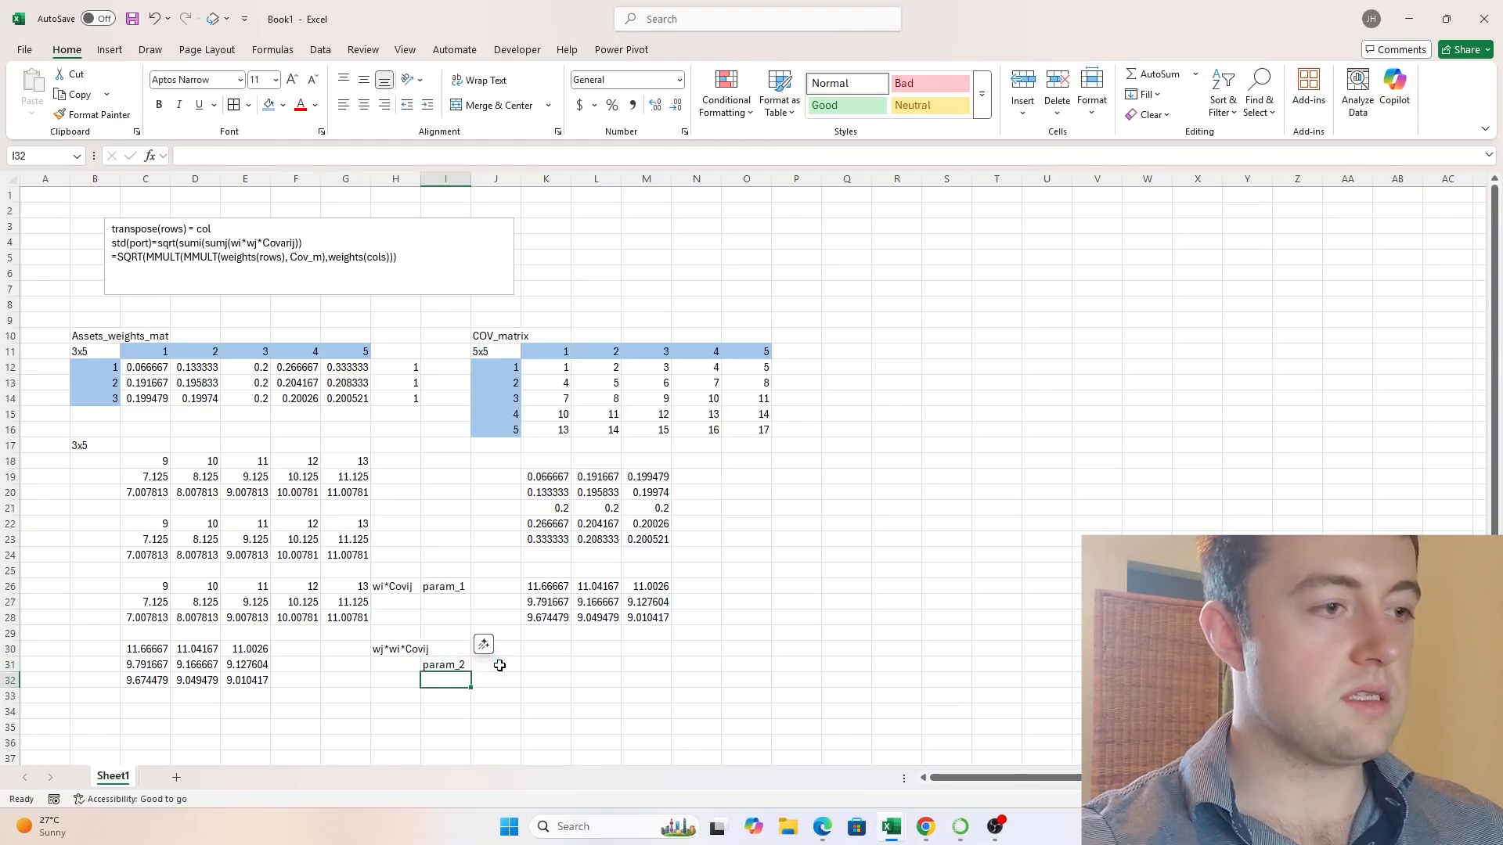
pyautogui.press('Up')
pyautogui.press('Down')
pyautogui.hotkey('ctrl', 'x')
pyautogui.press('Right')
pyautogui.press('Up')
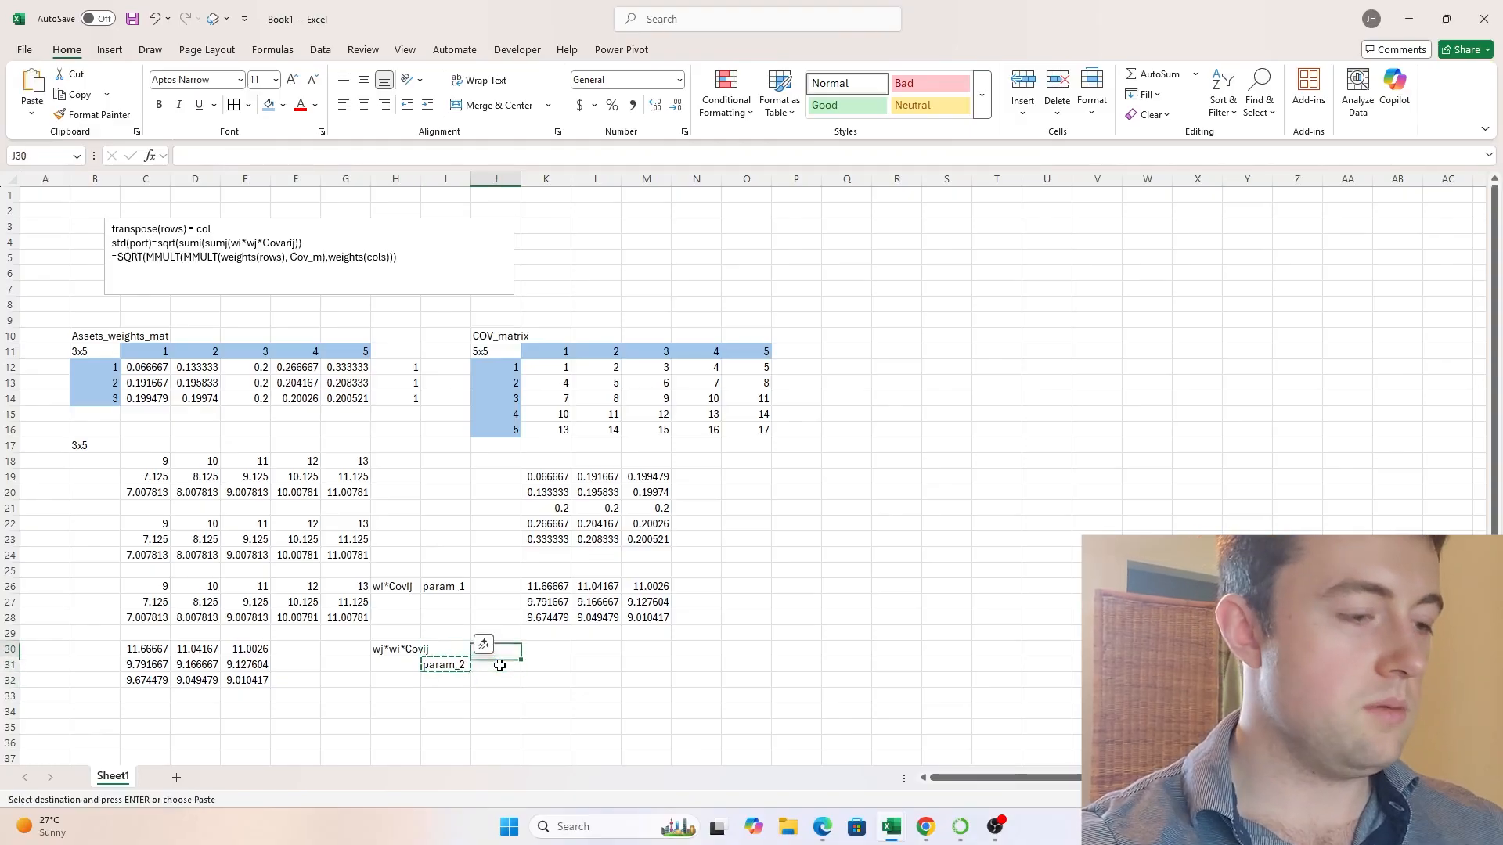
pyautogui.press('Return')
pyautogui.press('Down')
pyautogui.press('Up')
pyautogui.press('Up')
pyautogui.press('Up')
pyautogui.press('Down')
pyautogui.press('Down')
pyautogui.press('Down')
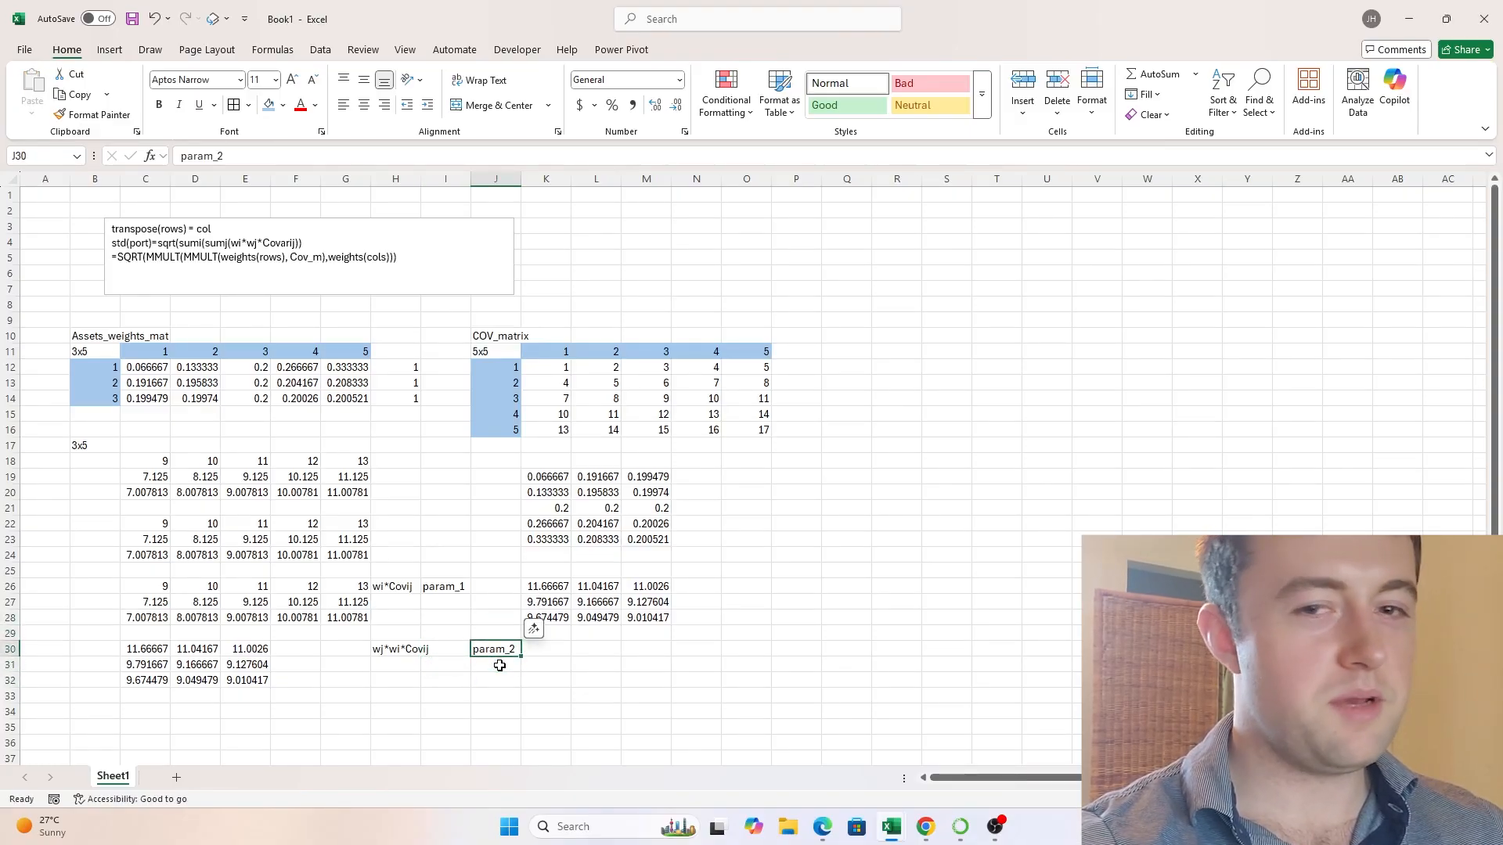
# - Move the param_2 label to H29, directly above the wj*wi*Covij note
pyautogui.press('Up')
pyautogui.hotkey('ctrl', 'x')
pyautogui.press('Left')
pyautogui.press('Left')
pyautogui.press('Down')
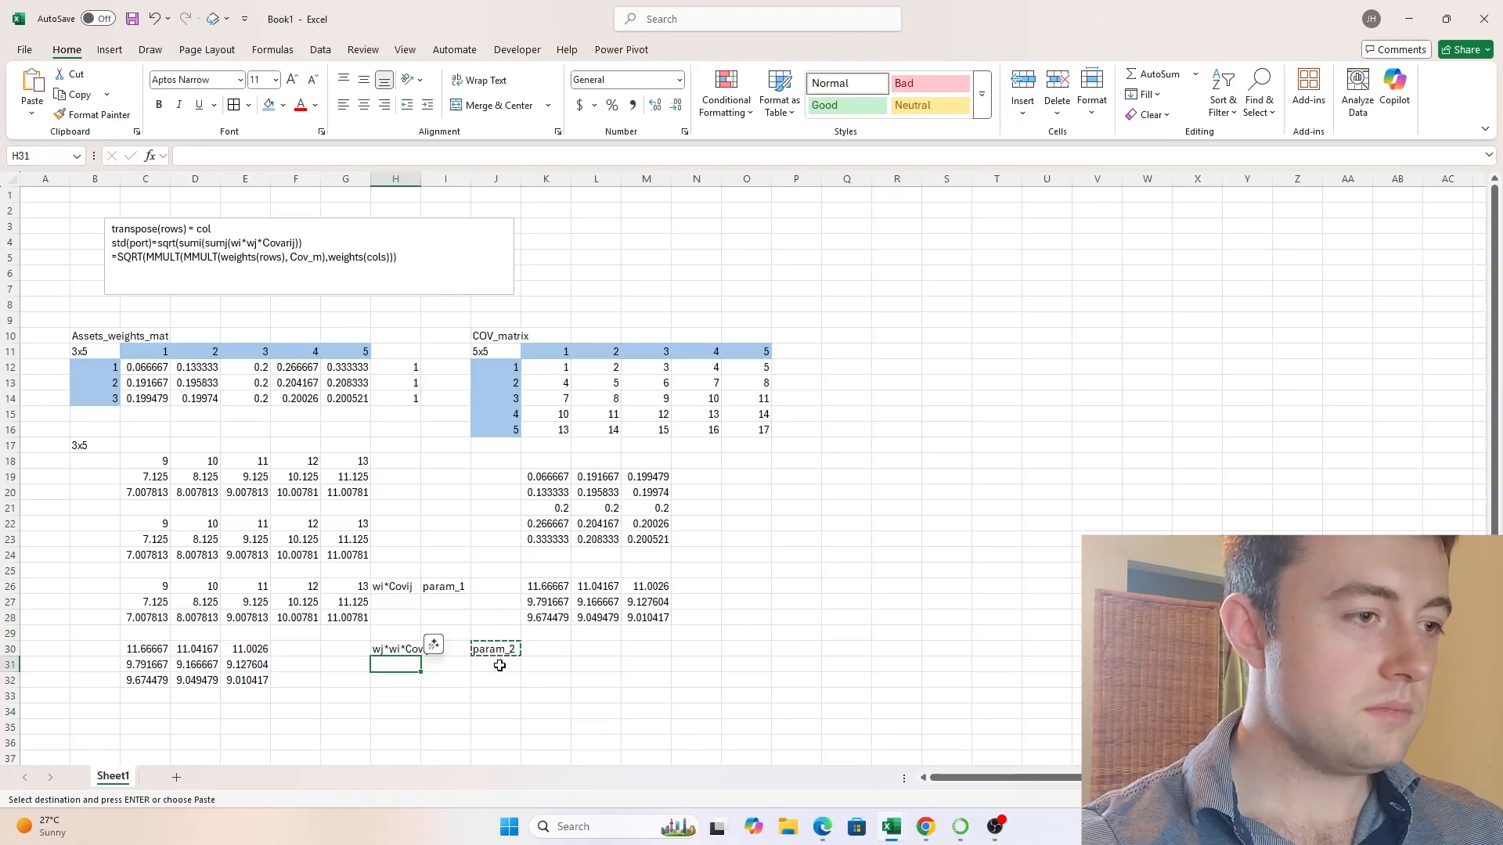
pyautogui.press('Up')
pyautogui.press('Up')
pyautogui.press('Return')
# - Move the param_1 label from I26 to H25, directly above the wi*Covij note
pyautogui.press('Right')
pyautogui.press('Up')
pyautogui.press('Up')
pyautogui.press('Up')
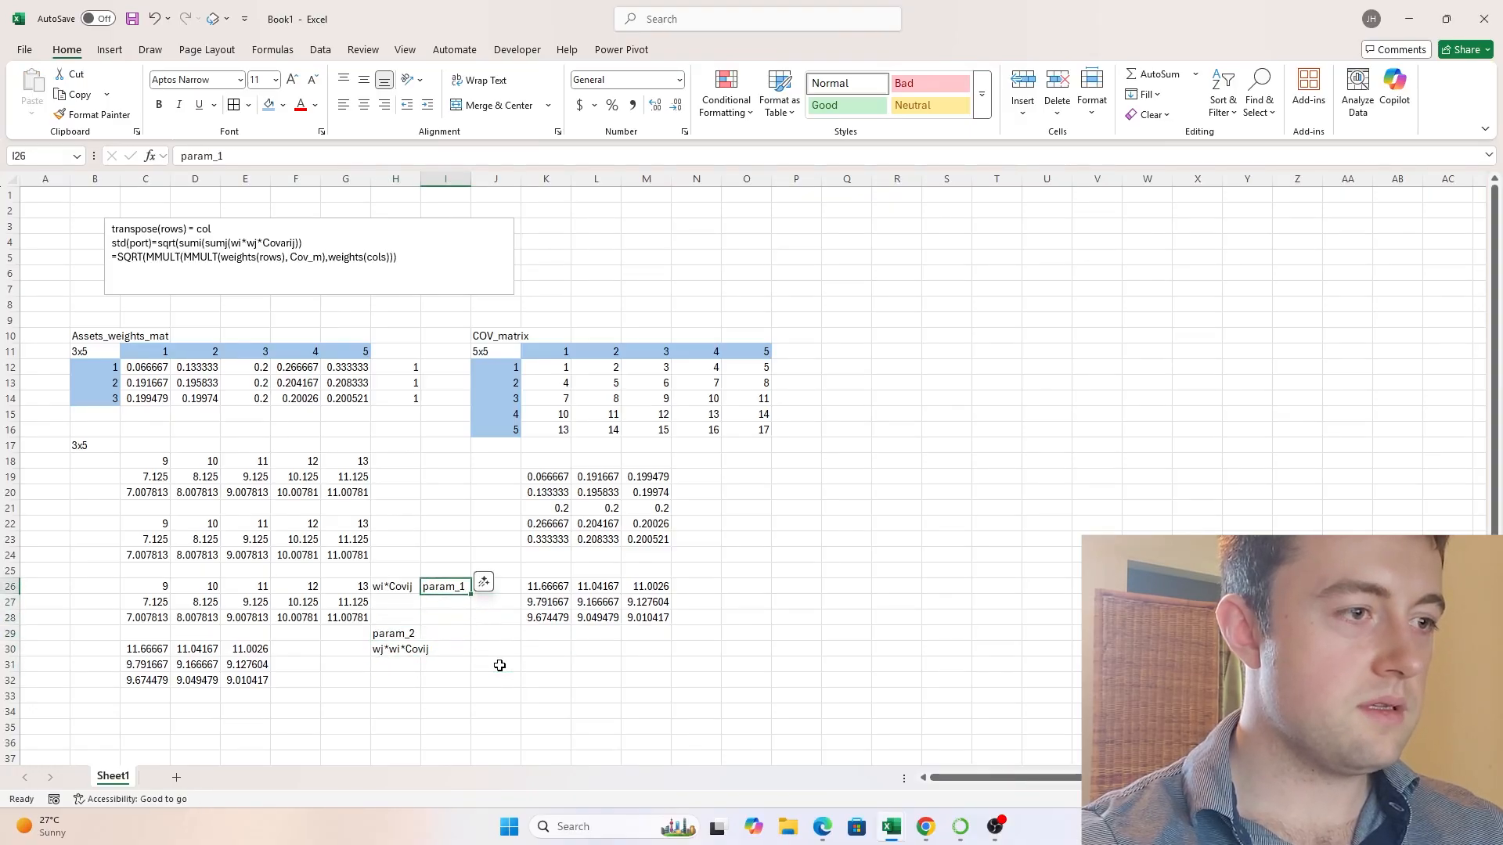
pyautogui.hotkey('ctrl', 'x')
pyautogui.press('Left')
pyautogui.press('Up')
pyautogui.press('Return')
pyautogui.press('Down')
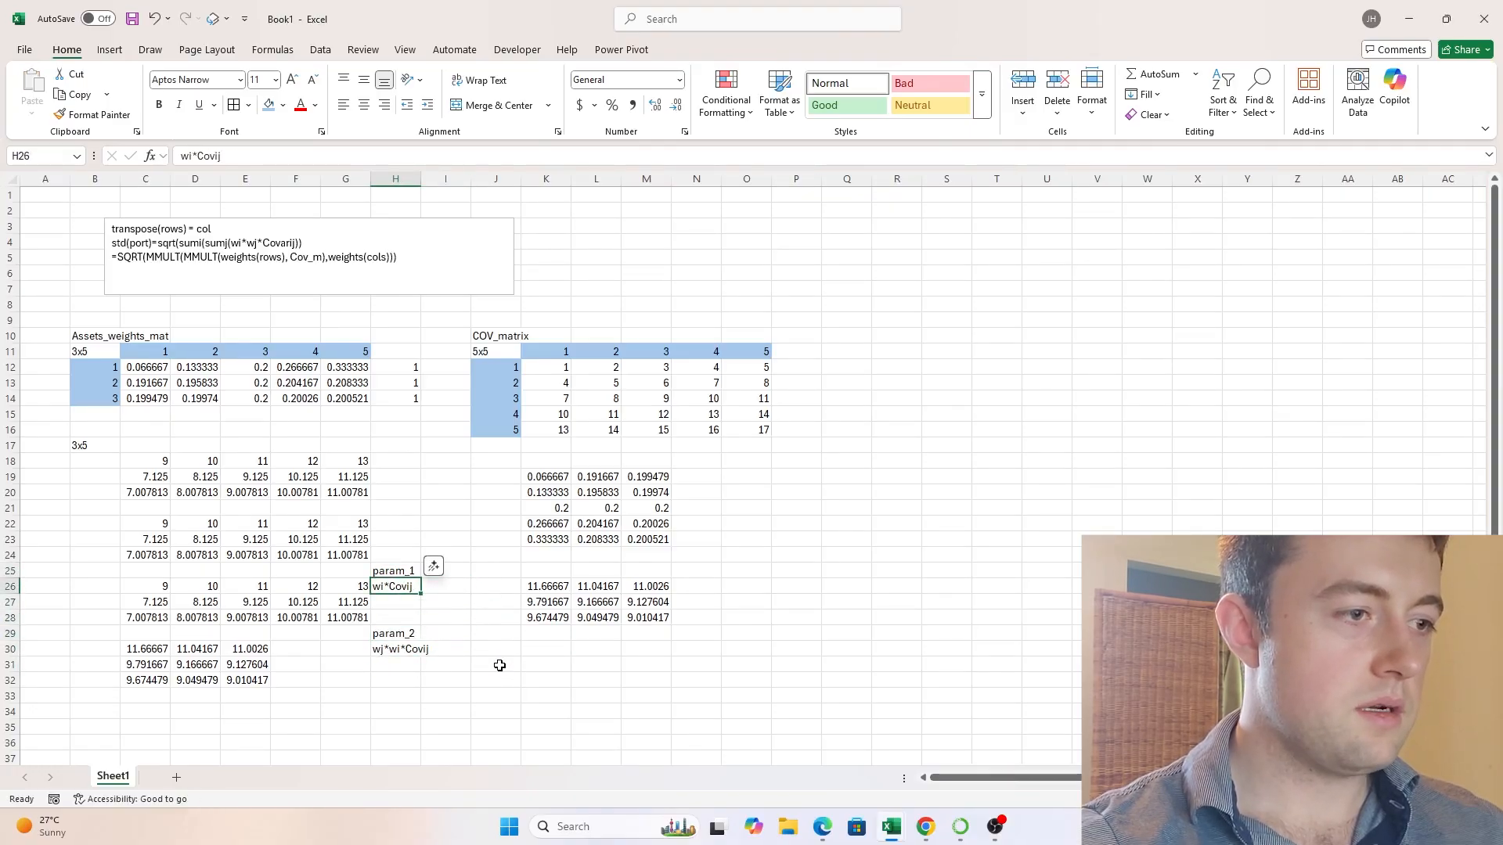
pyautogui.press('Down')
pyautogui.press('Down')
pyautogui.press('Down')
pyautogui.press('Down')
pyautogui.press('Down')
pyautogui.press('Up')
pyautogui.press('Up')
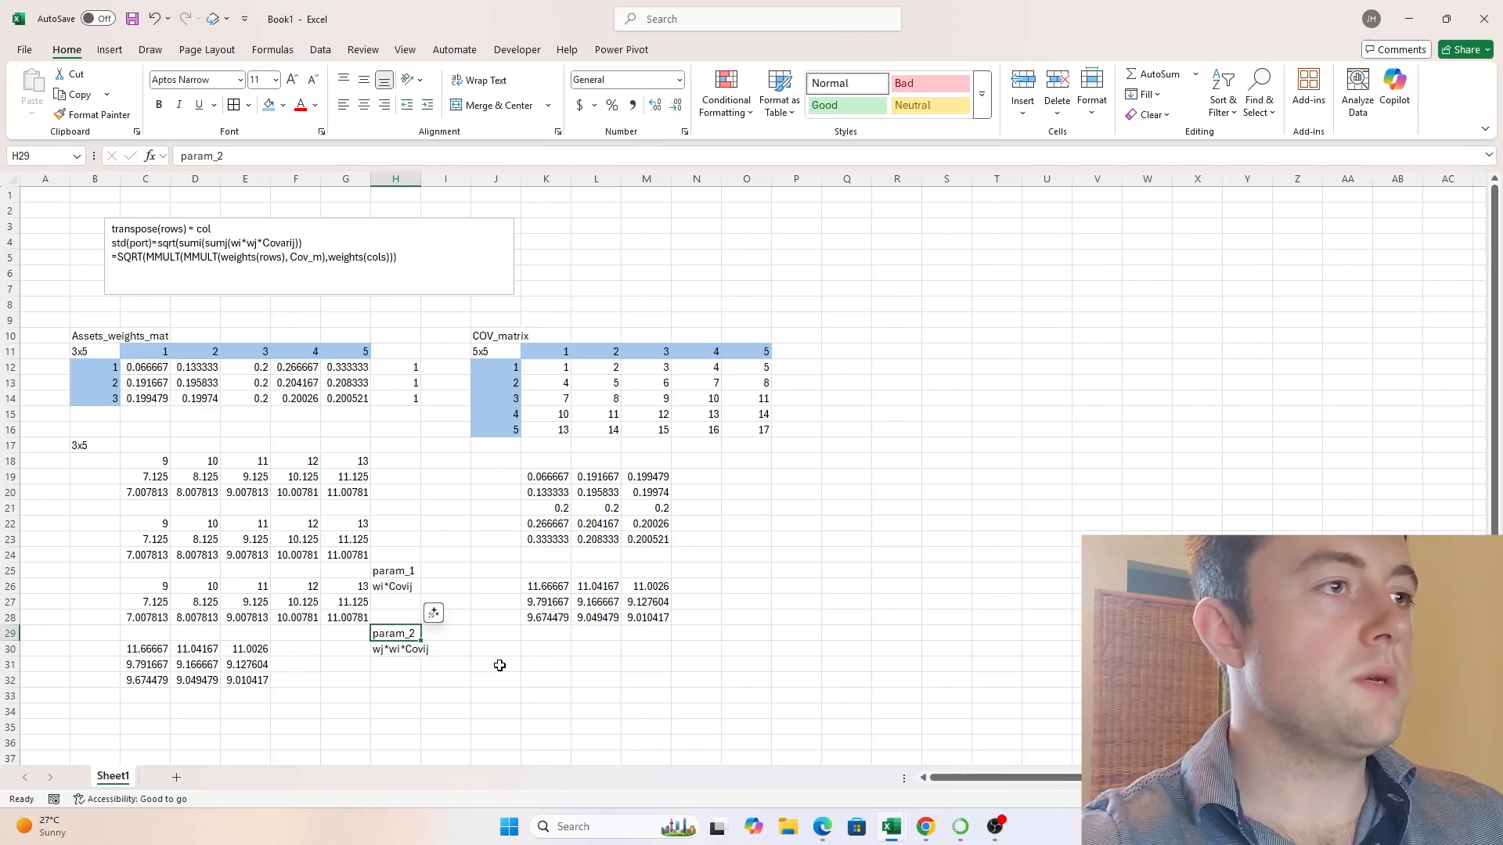
pyautogui.press('Down')
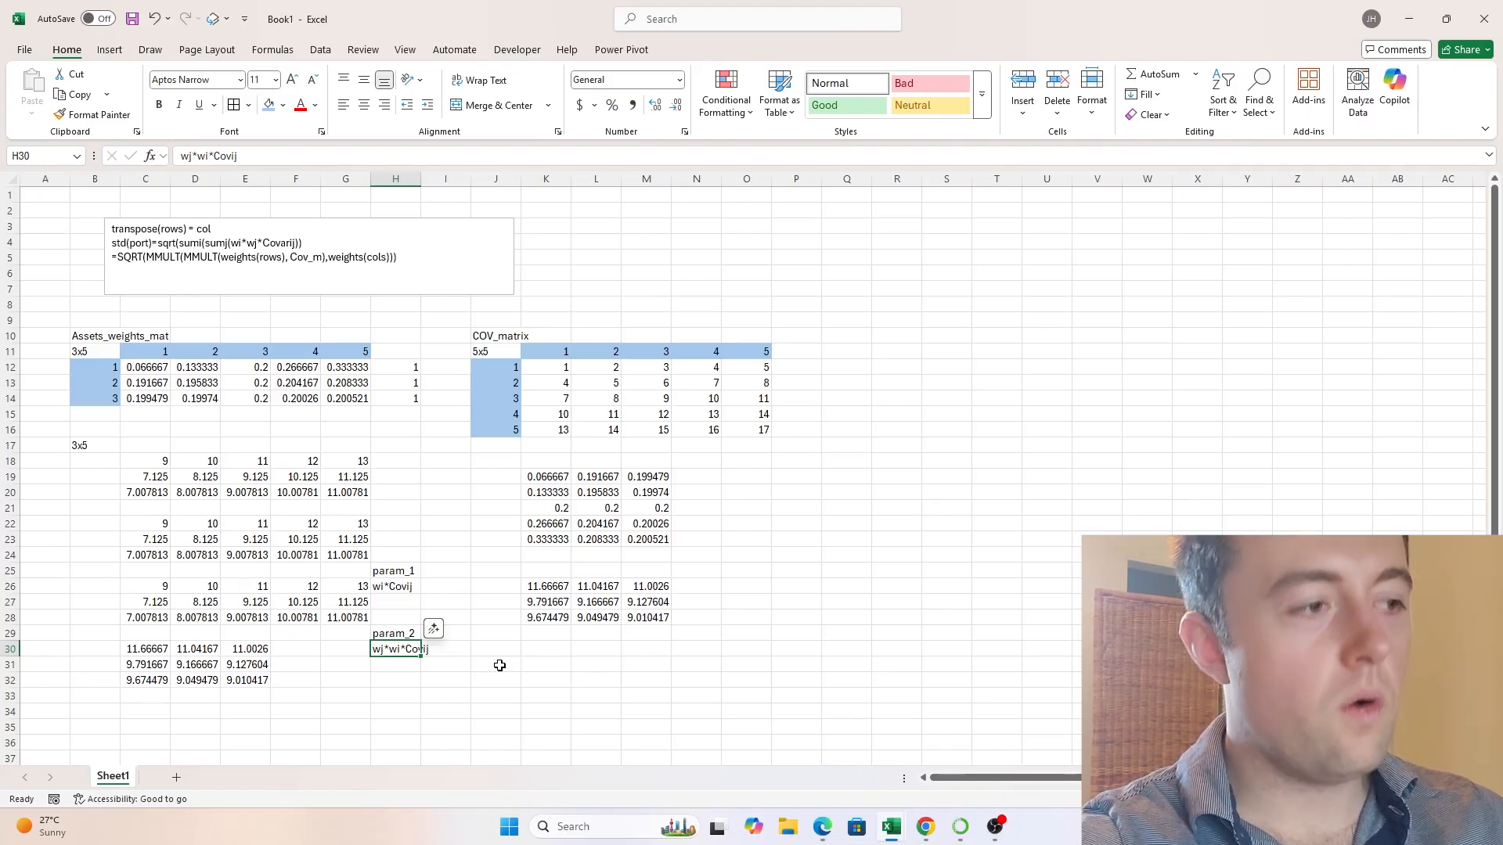
# - Enter the note wj in I29 beside the param_2 label to identify the transposed weights K19:M23
pyautogui.press('Up')
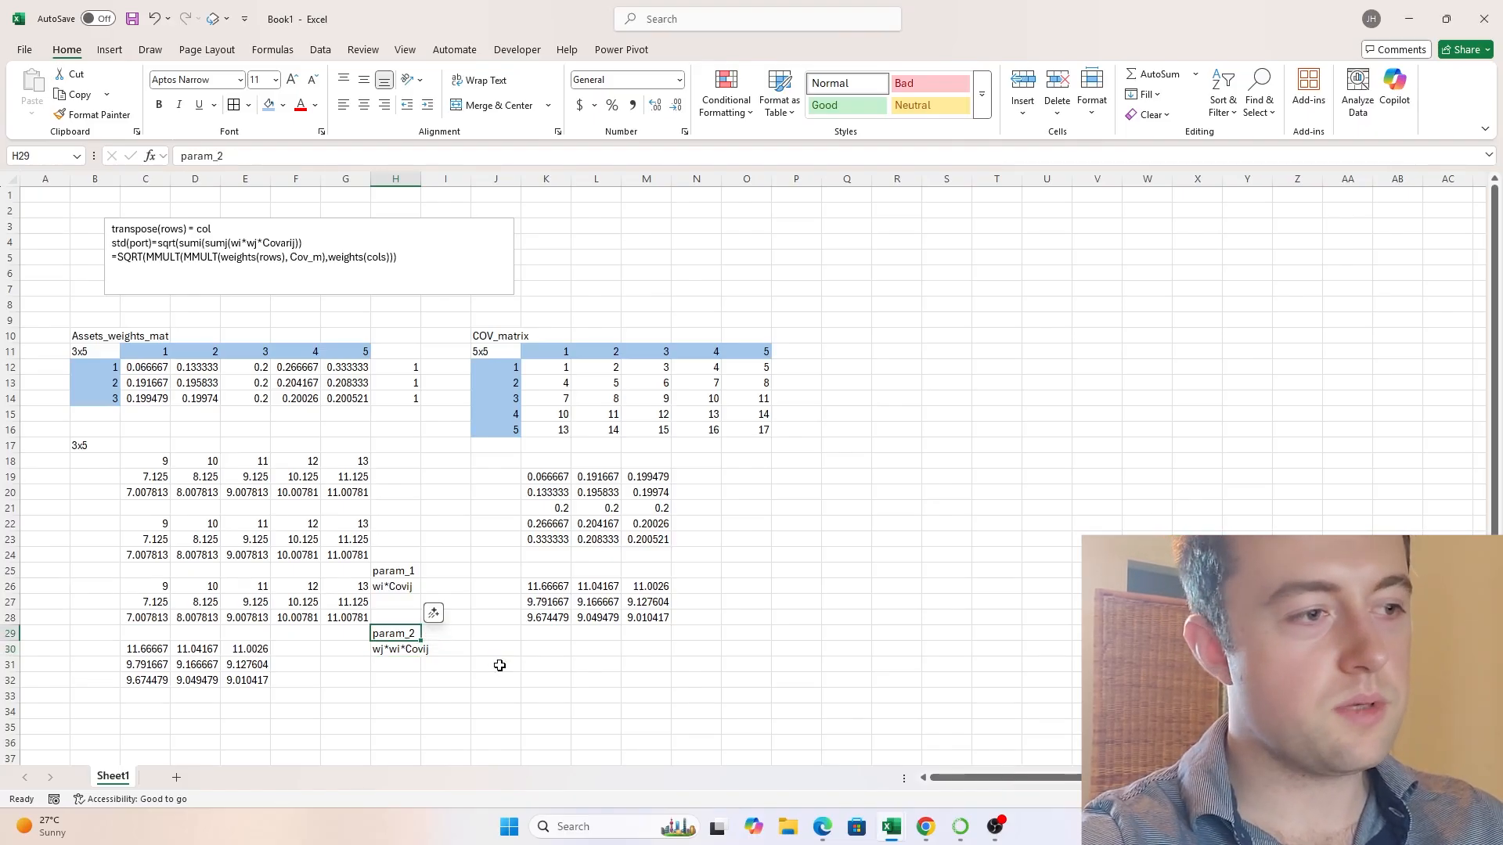
pyautogui.press('Right')
pyautogui.write('w')
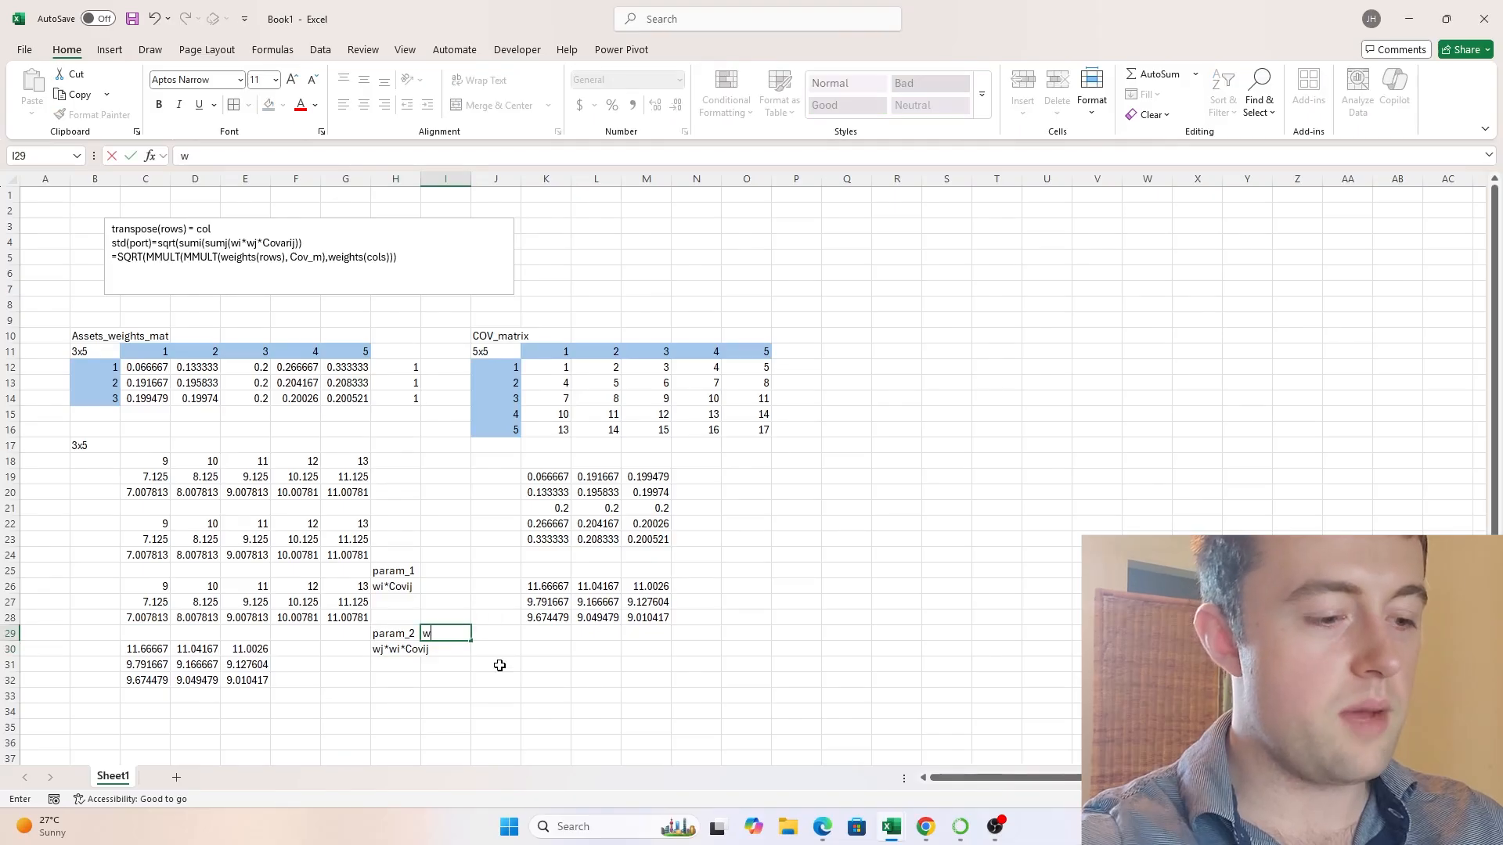
pyautogui.press('Return')
pyautogui.press('Up')
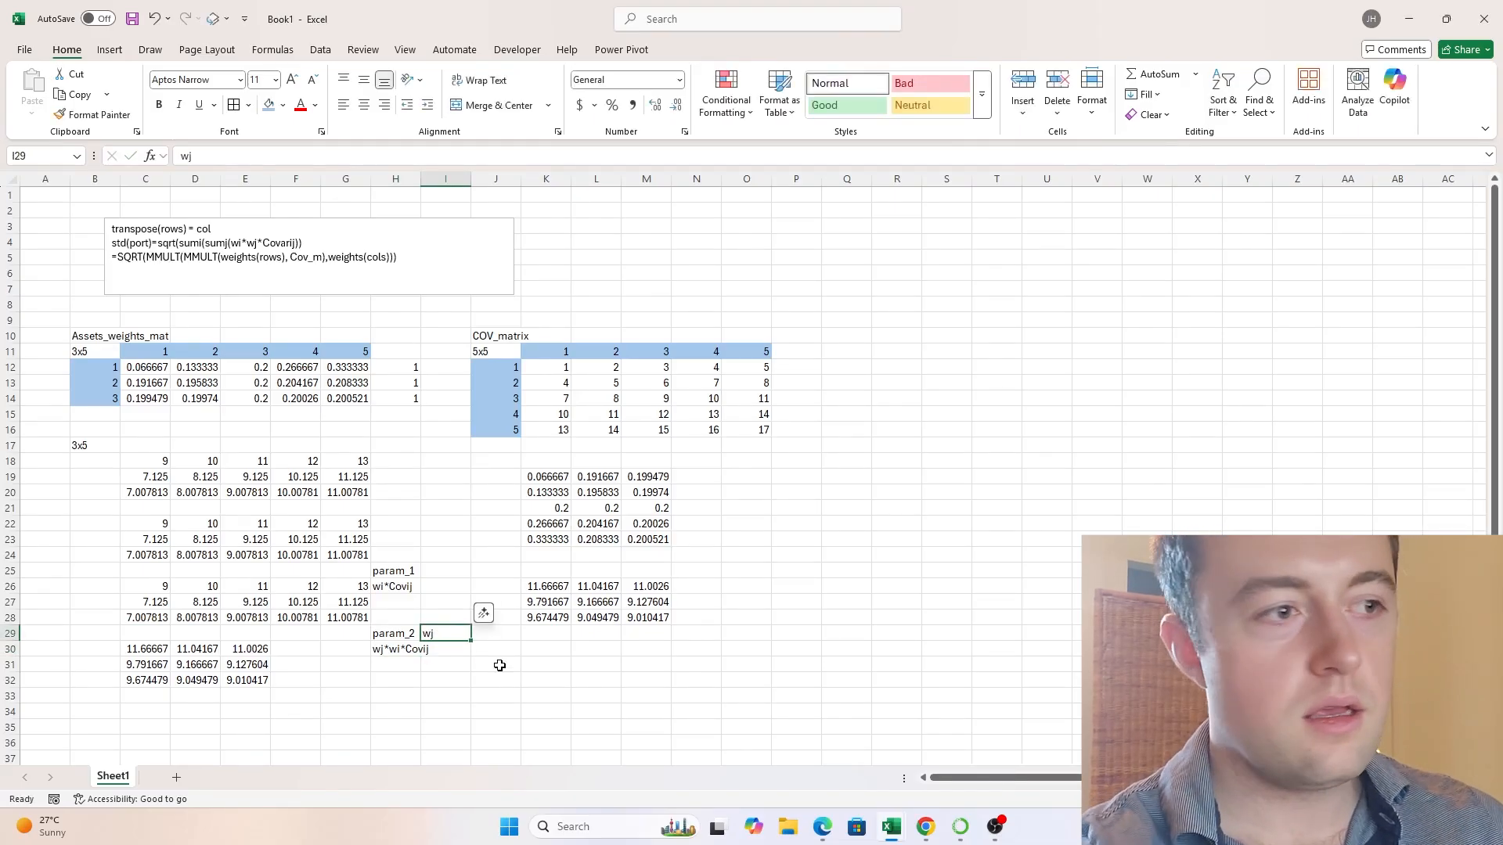
pyautogui.moveTo(537, 480); pyautogui.dragTo(662, 538)
pyautogui.click(441, 632)
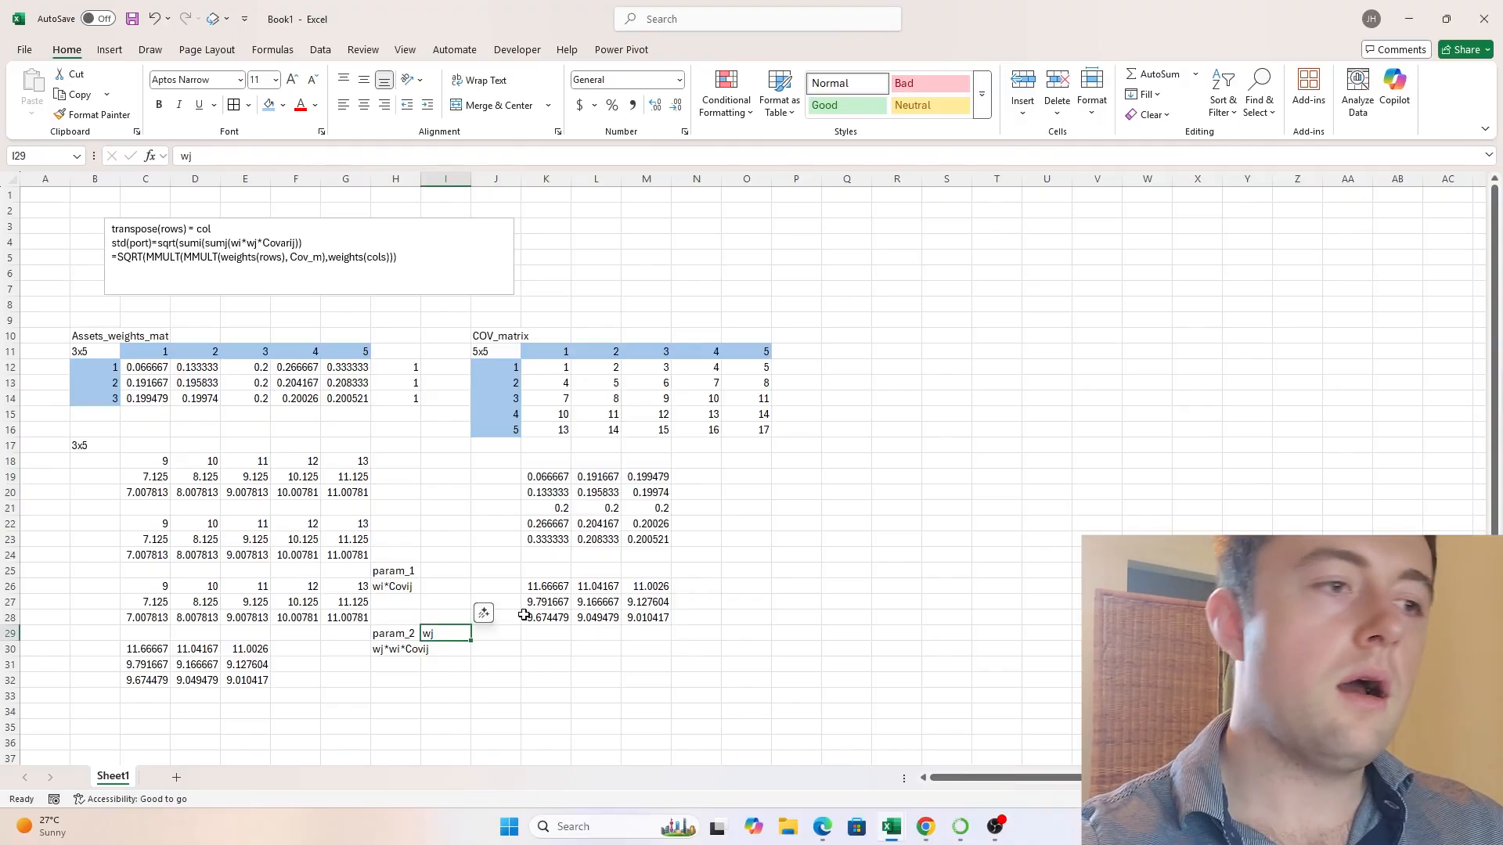
# - Enter =SQRT(C30#) in H32 to take the square root of the second MMULT product, and select the resulting array
pyautogui.click(387, 679)
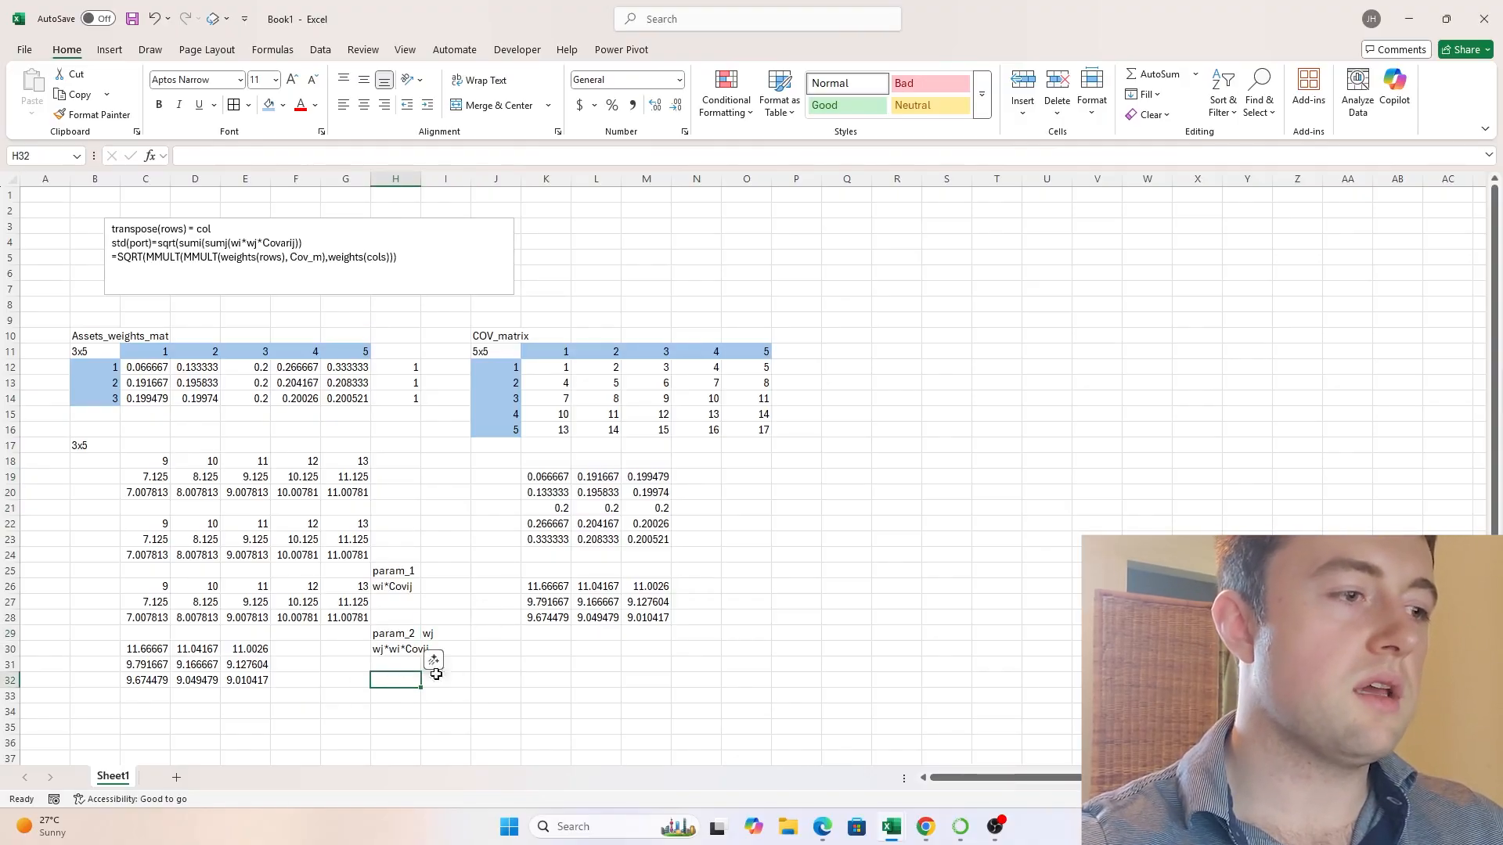
pyautogui.write('=SQRT(')
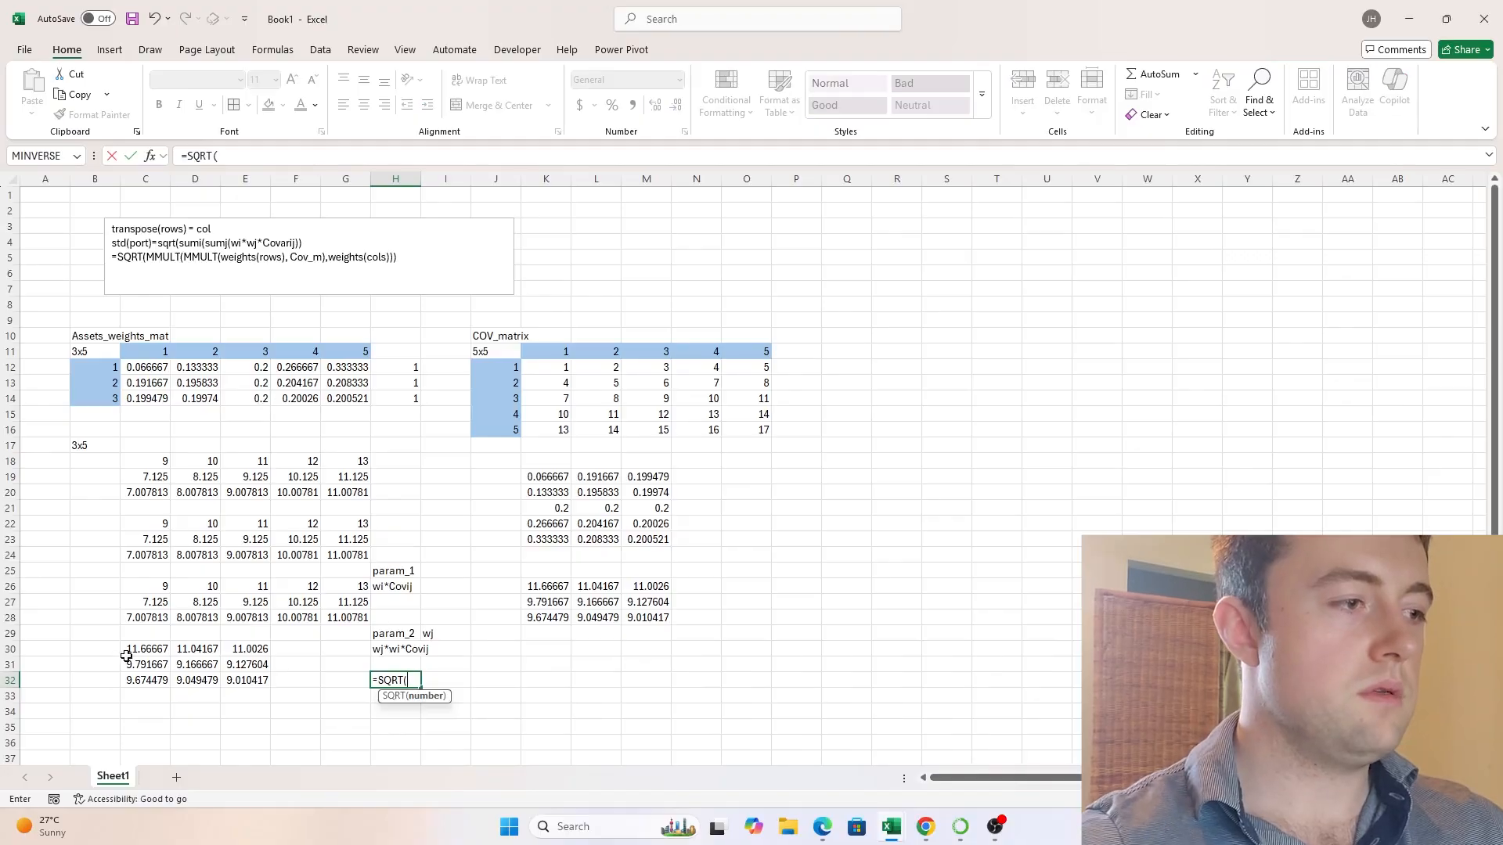
pyautogui.moveTo(127, 654); pyautogui.dragTo(245, 682)
pyautogui.press('Return')
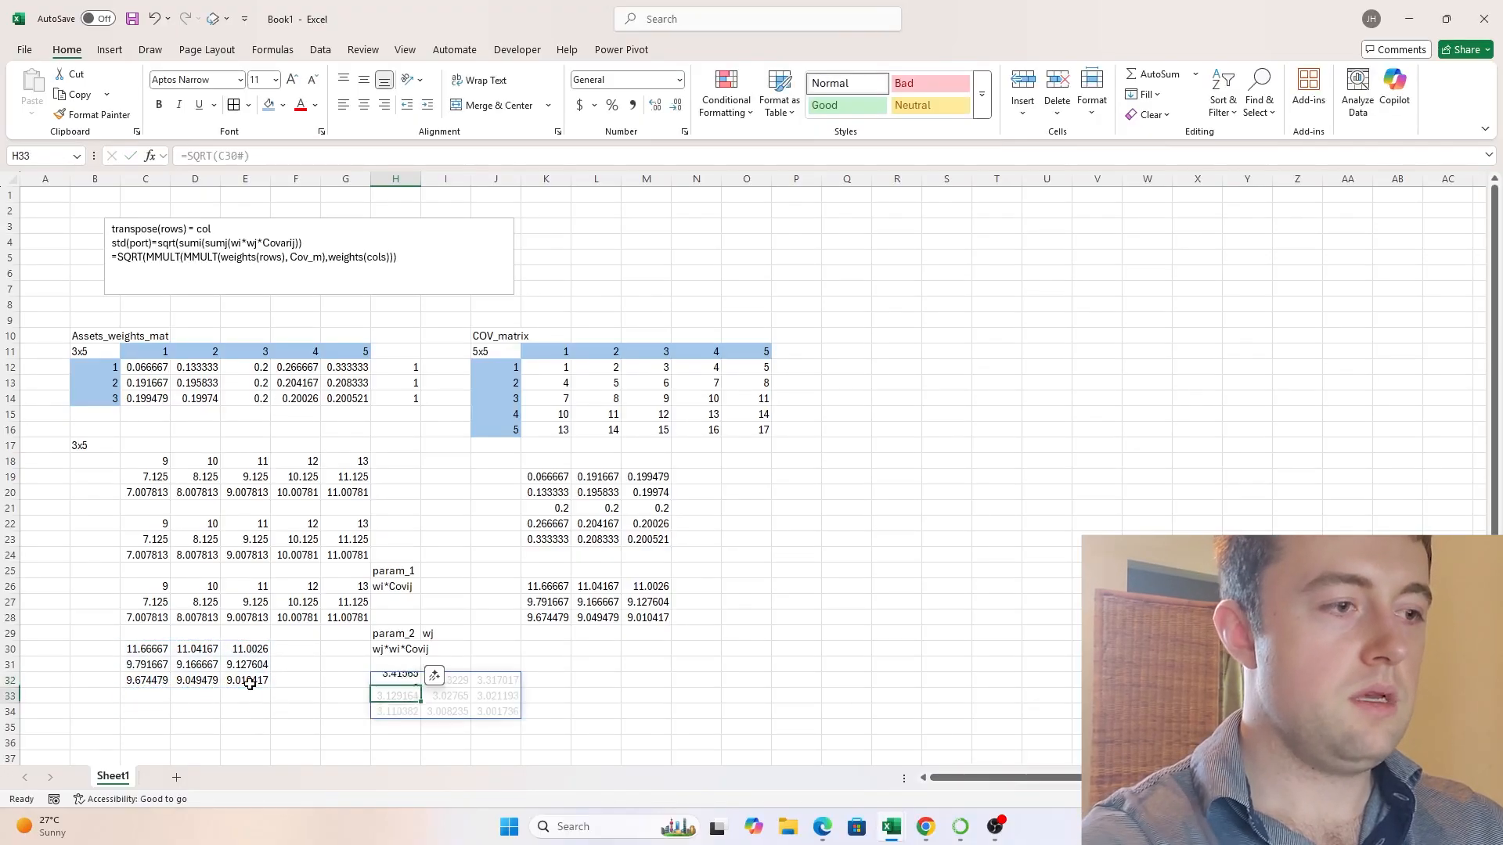
pyautogui.press('Up')
pyautogui.hotkey('ctrl', 'shift', 'Right')
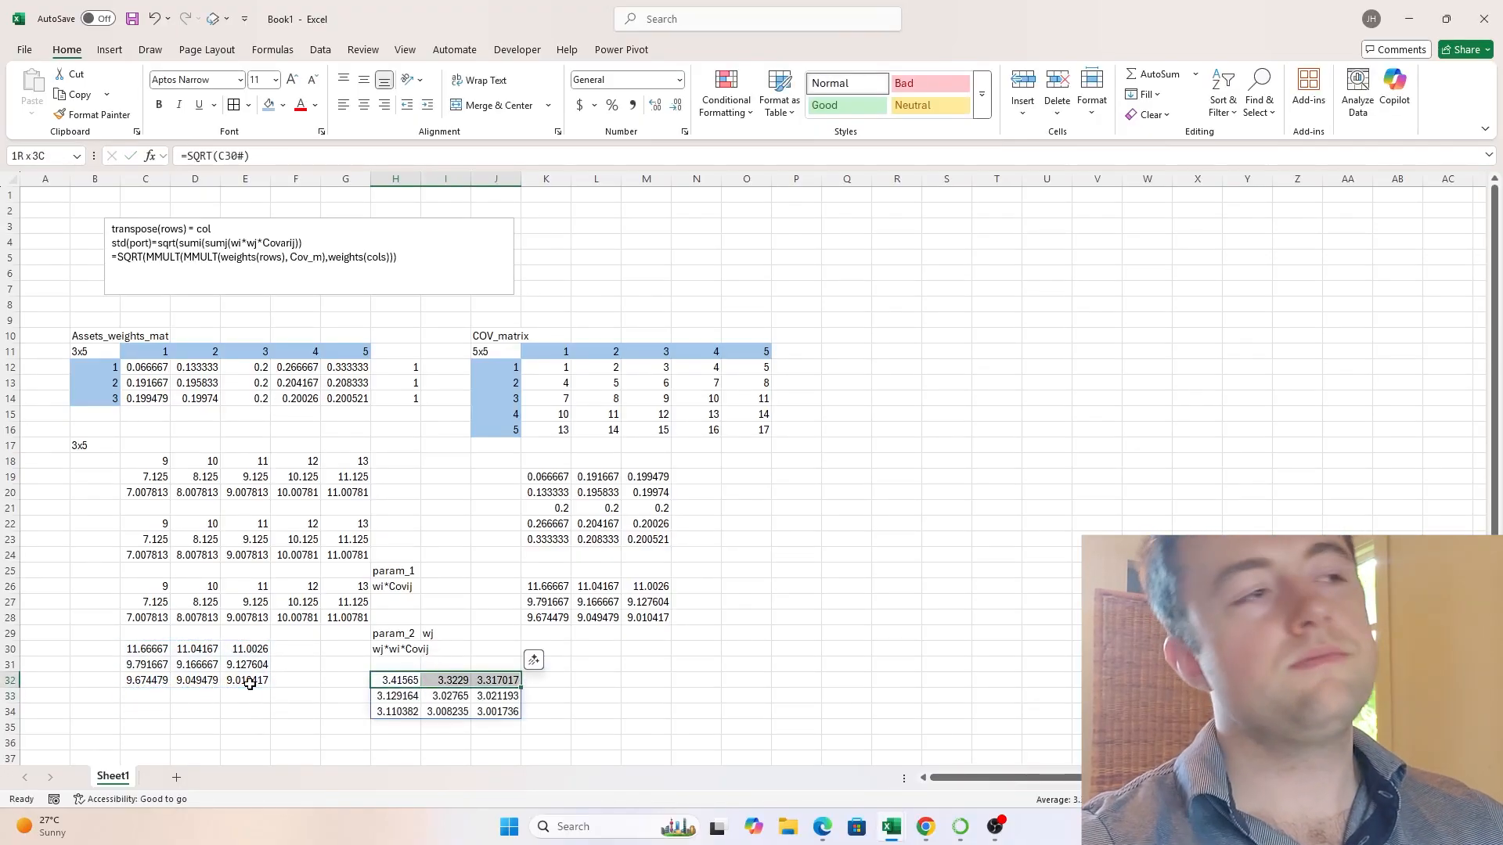
pyautogui.hotkey('ctrl', 'shift', 'Down')
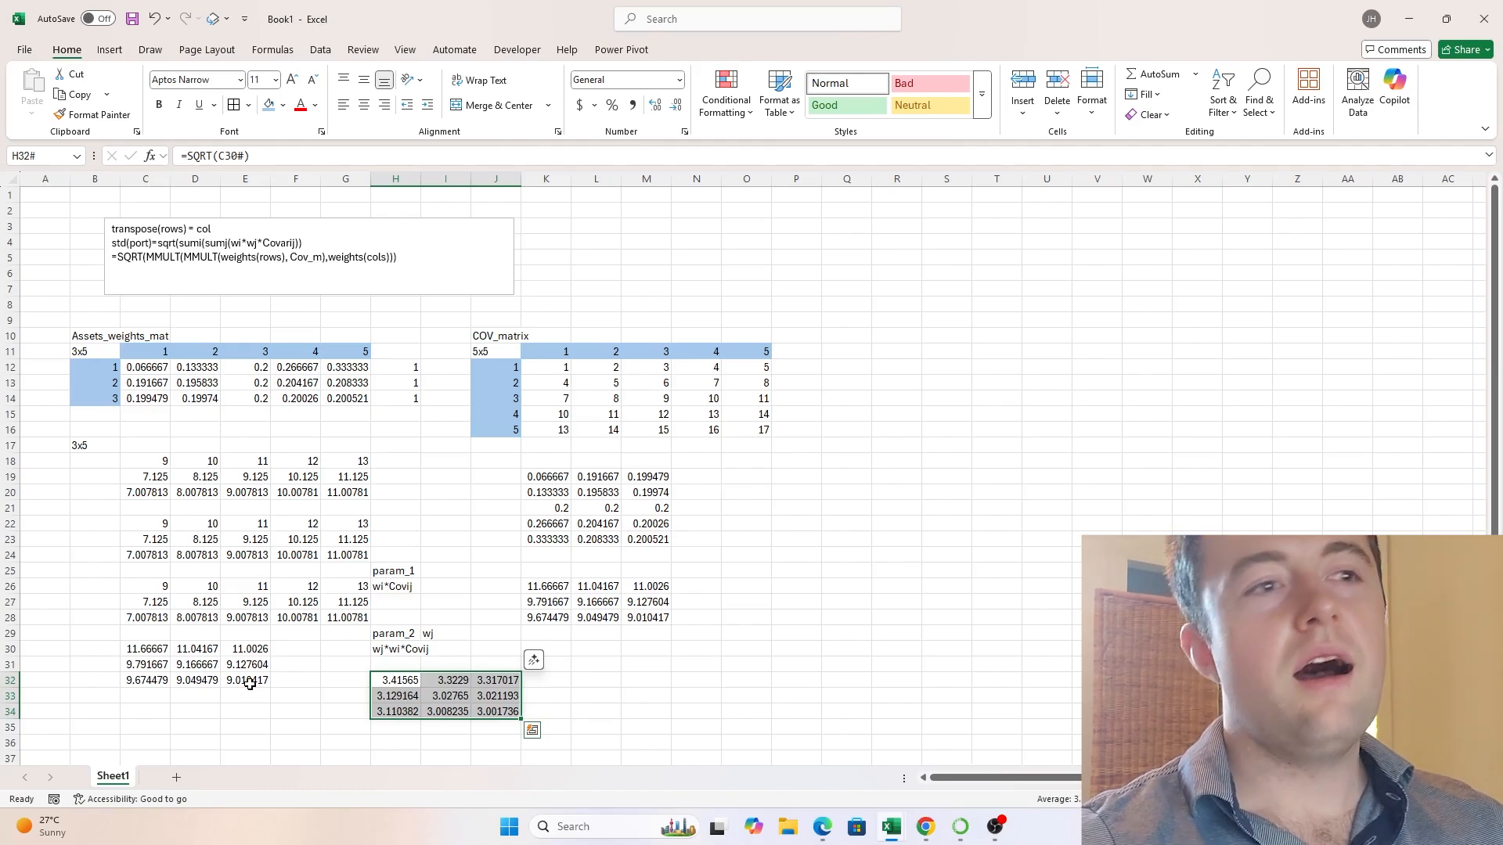
pyautogui.press('Left')
pyautogui.press('Right')
pyautogui.press('Right')
pyautogui.press('Right')
pyautogui.press('Up')
pyautogui.press('Up')
pyautogui.press('Up')
pyautogui.press('Up')
pyautogui.press('Up')
pyautogui.press('Up')
pyautogui.press('Up')
pyautogui.press('Up')
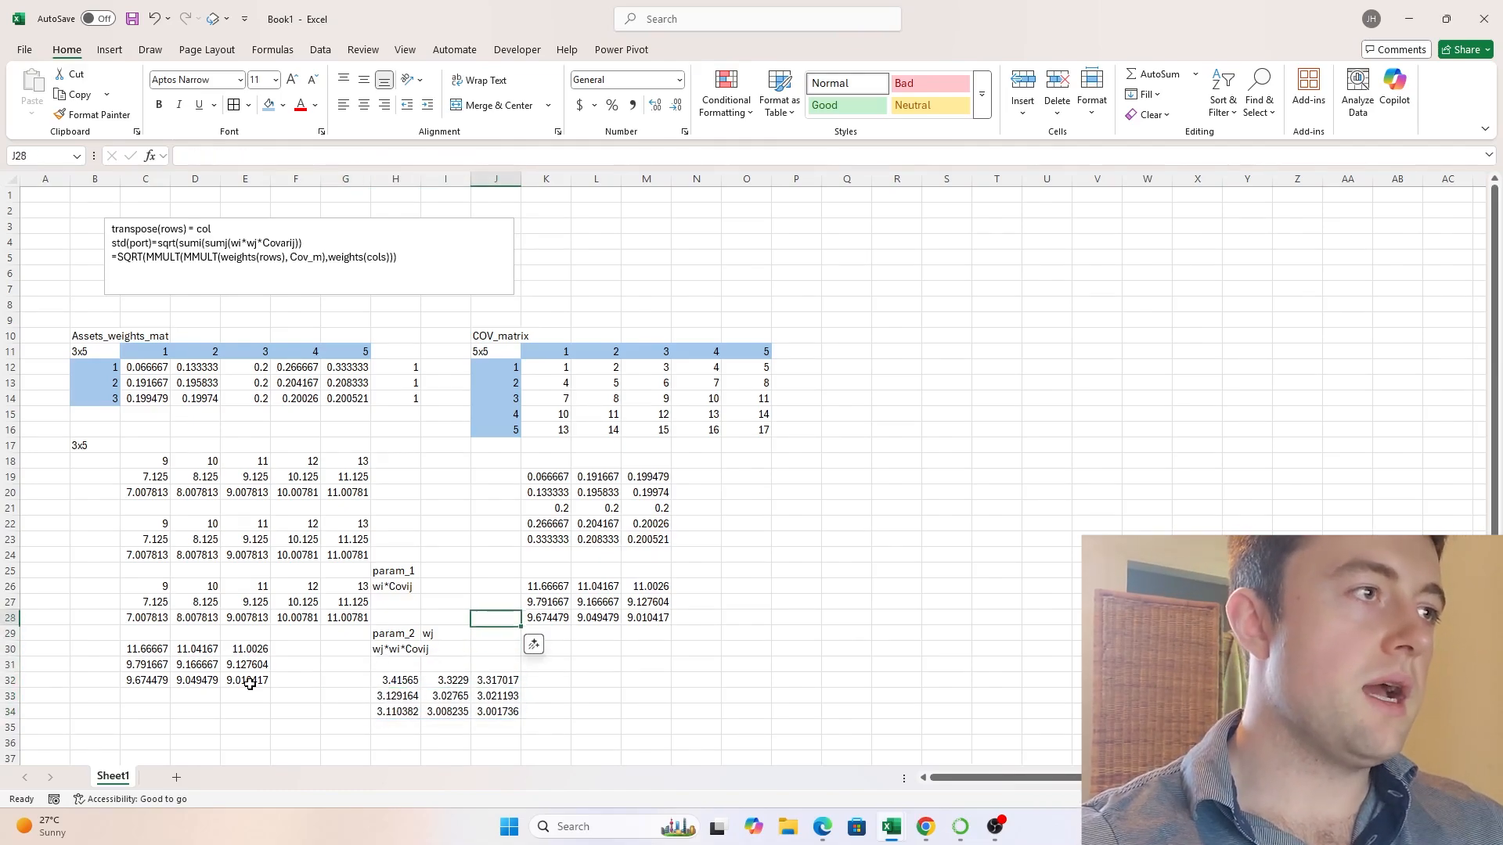
pyautogui.press('Down')
pyautogui.press('Down')
pyautogui.press('Down')
pyautogui.press('Down')
pyautogui.press('Down')
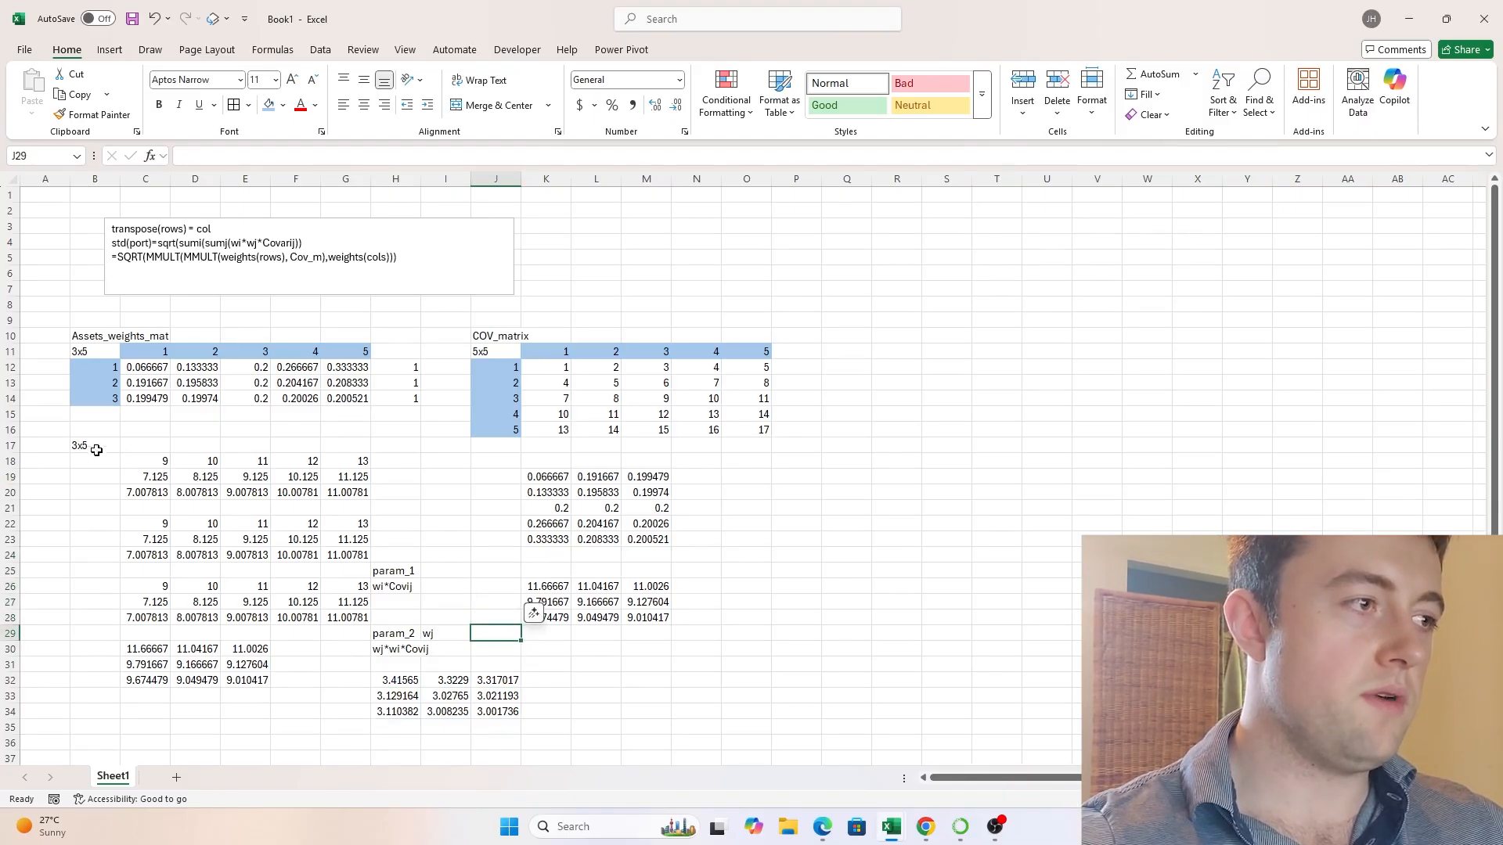
# - Clear all intermediate calculations and notes in B17:N36 below the weights and covariance matrices
pyautogui.moveTo(94, 450); pyautogui.dragTo(710, 741)
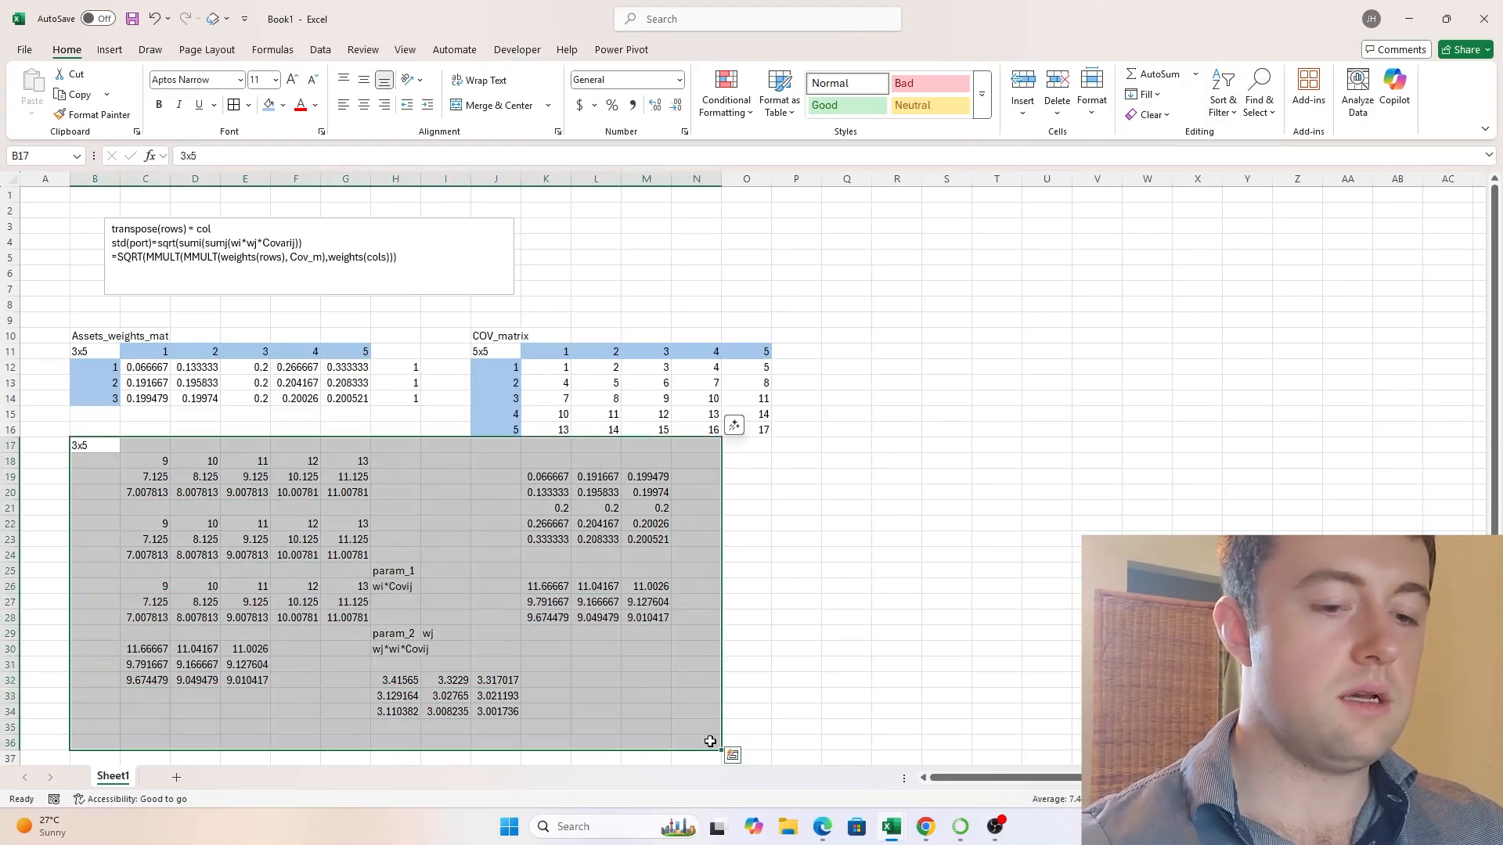
pyautogui.press('Delete')
# - Begin a formula in C19 with SQRT around two nested MMULTs, the inner one multiplying weights C12:G14 by covariances K12:O16
pyautogui.press('Down')
pyautogui.press('Right')
pyautogui.press('Down')
pyautogui.write('=')
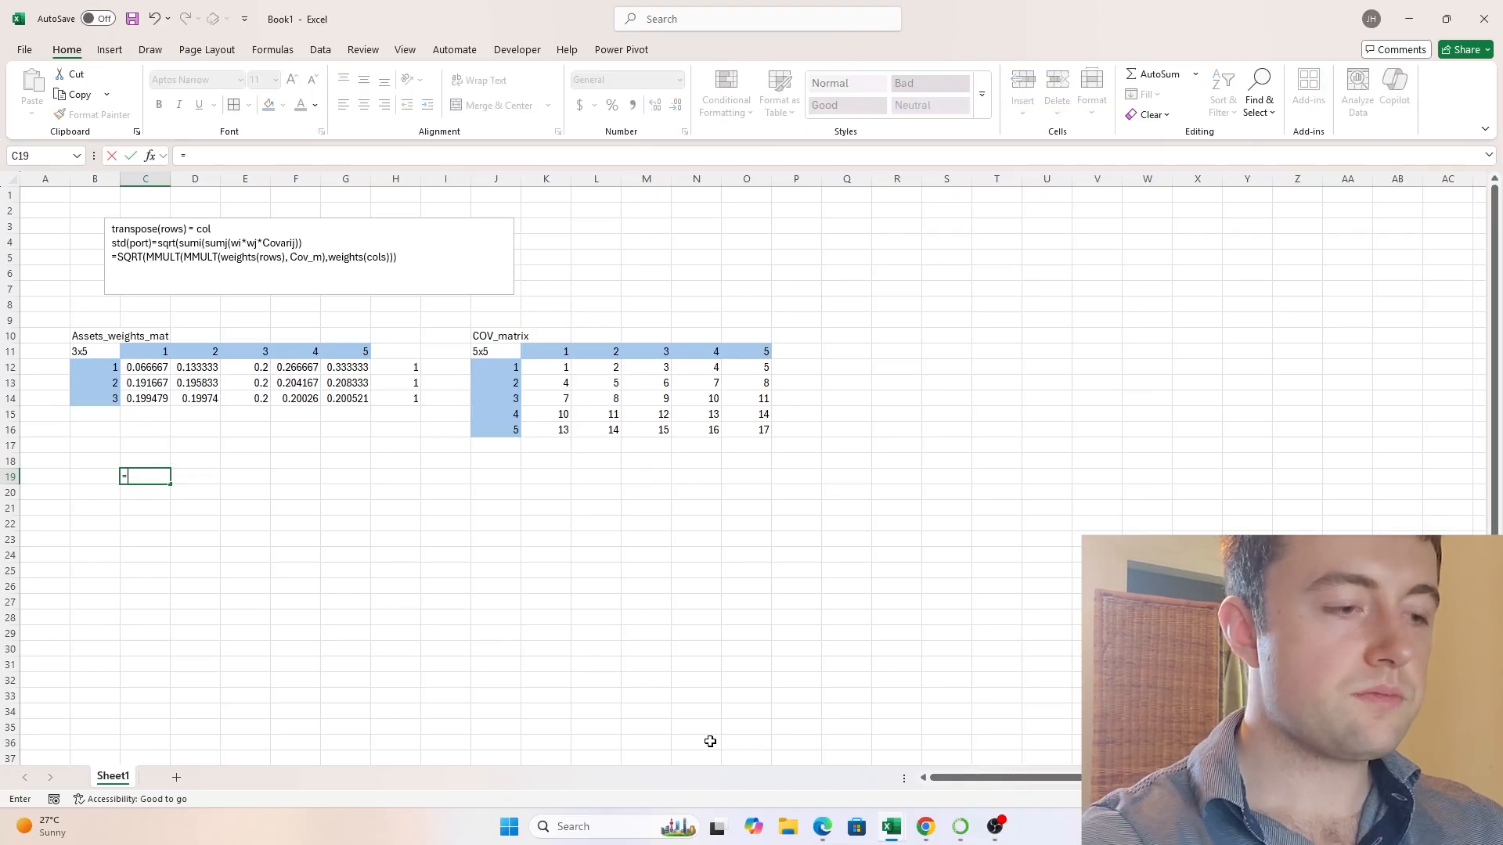
pyautogui.write('SQRT(')
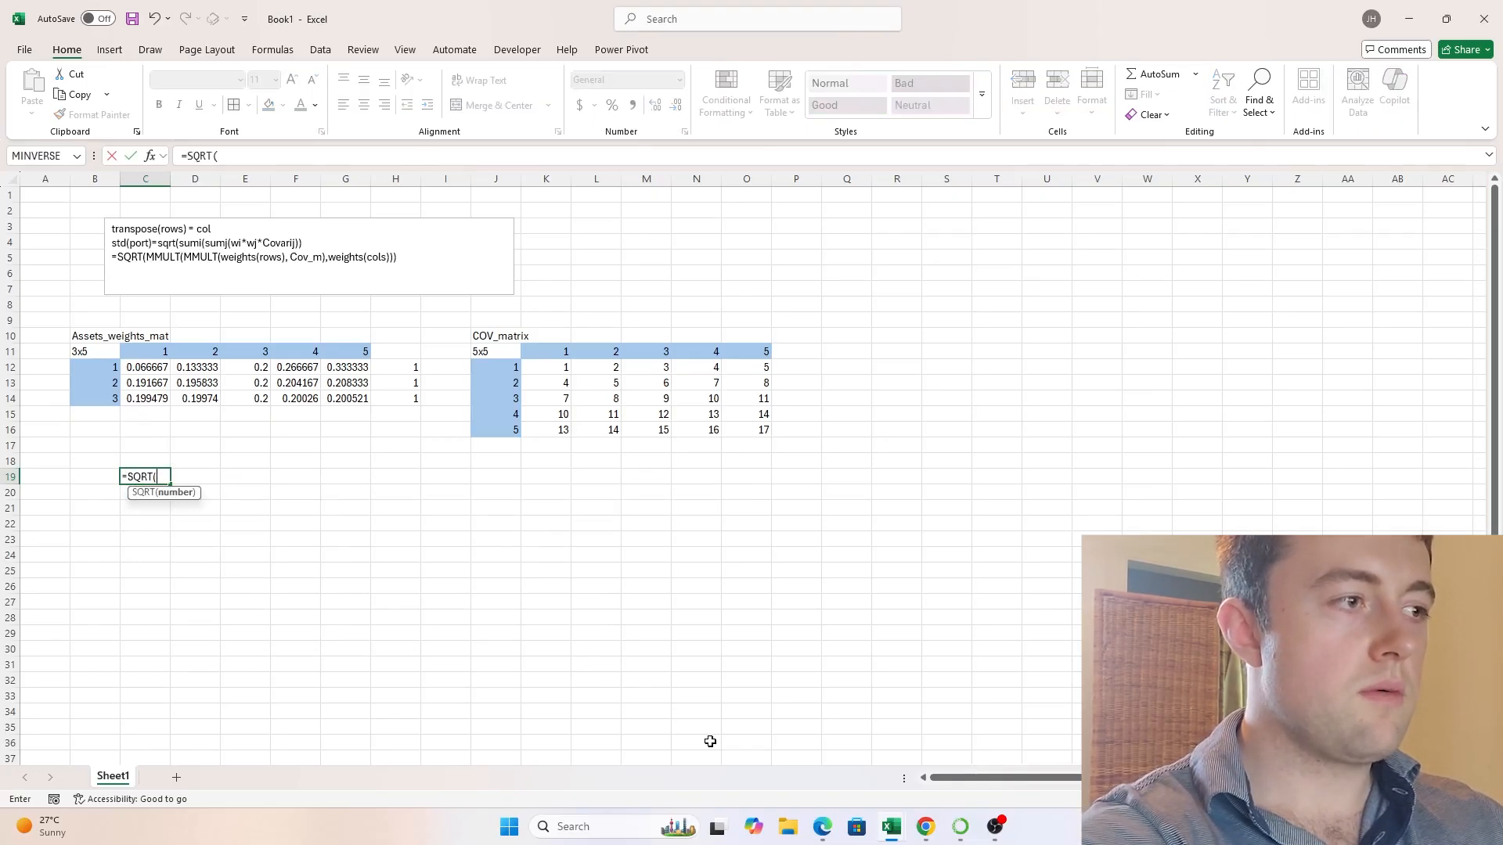
pyautogui.write('MMUL')
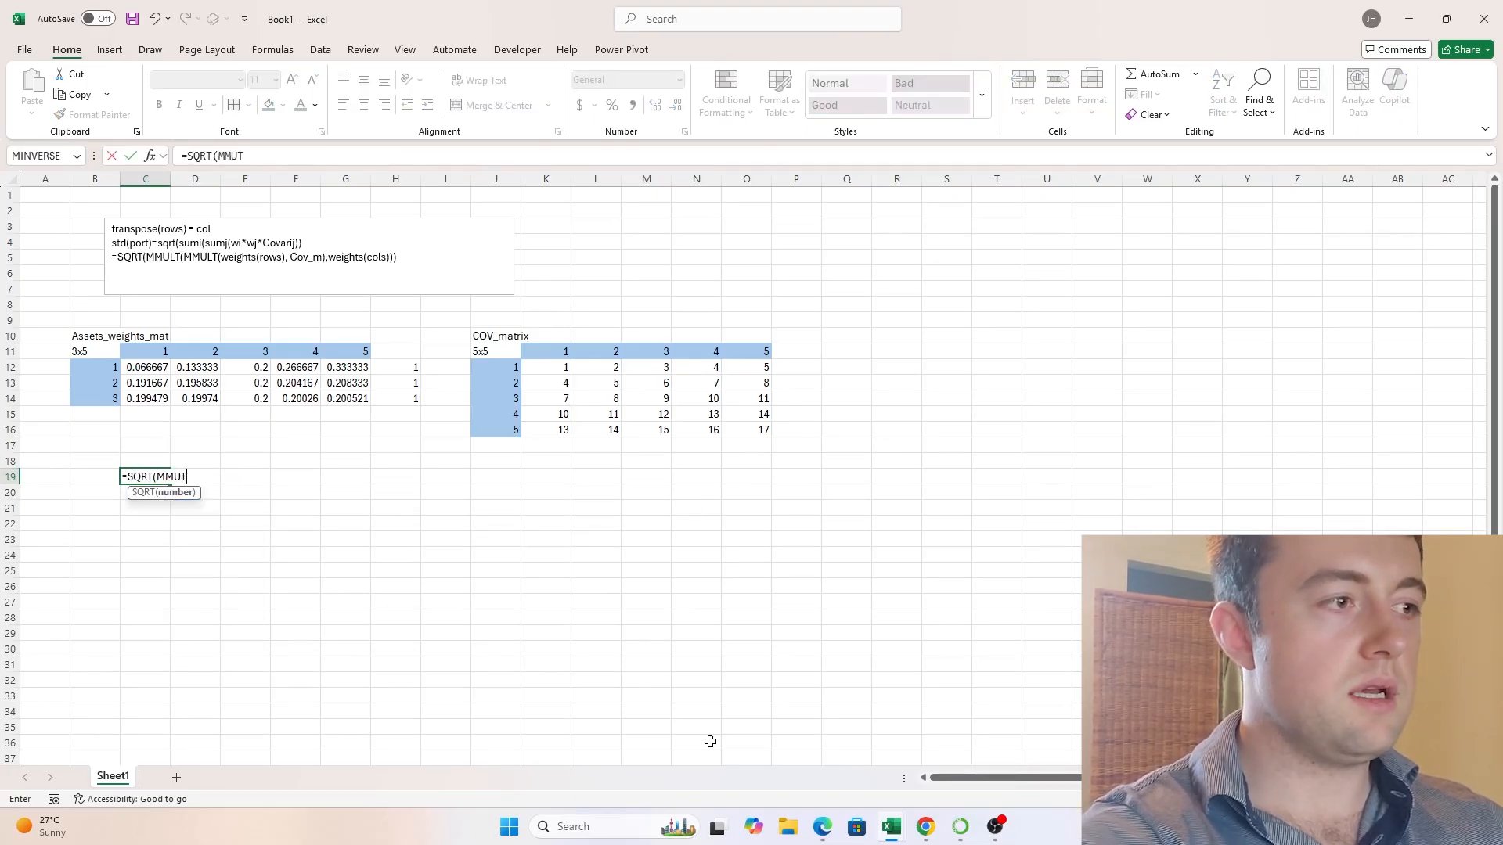
pyautogui.write('T(')
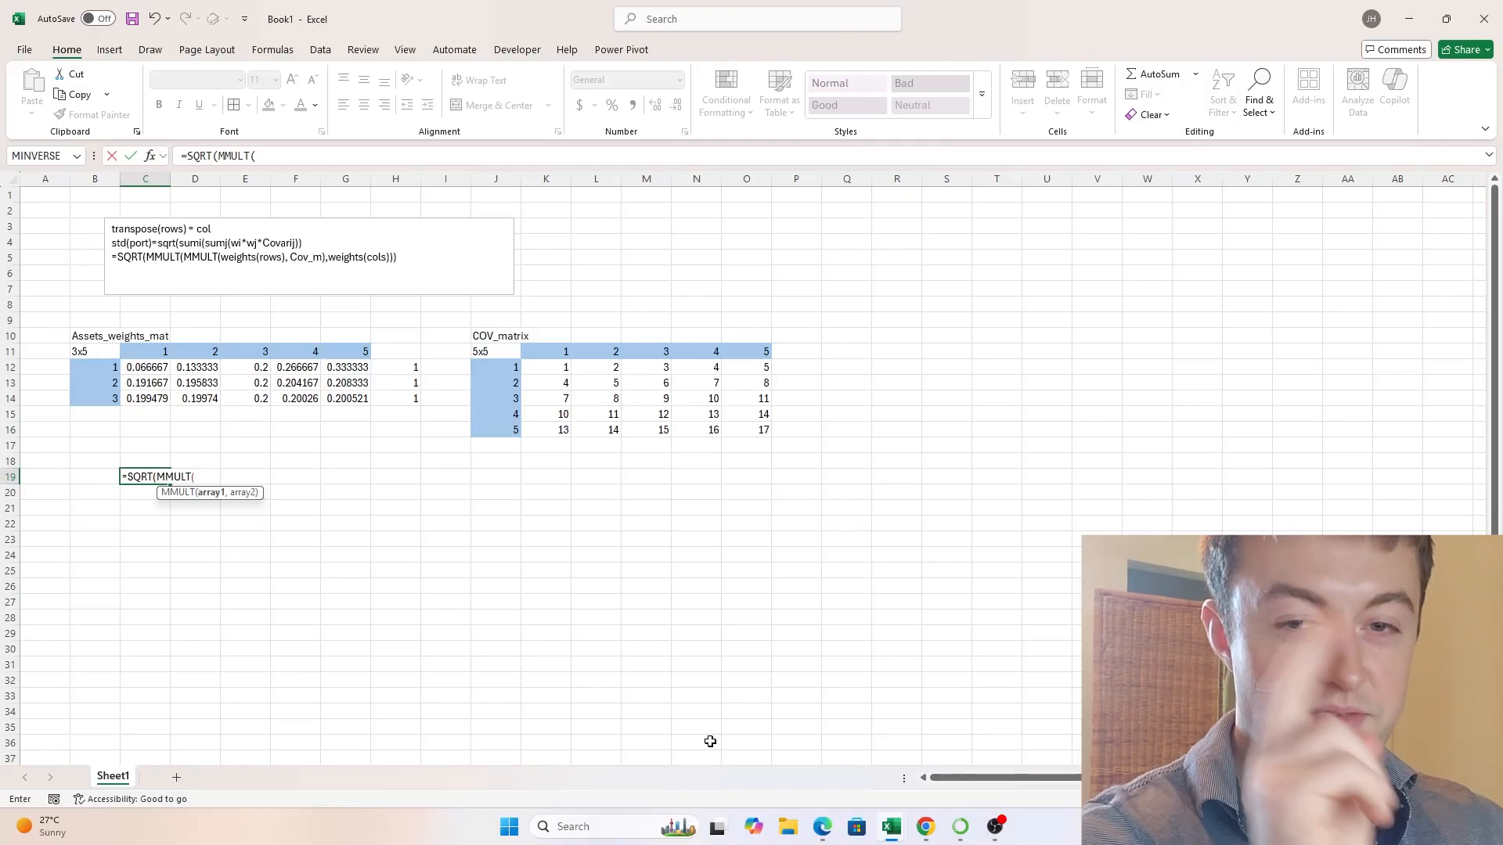
pyautogui.write('MMULT(')
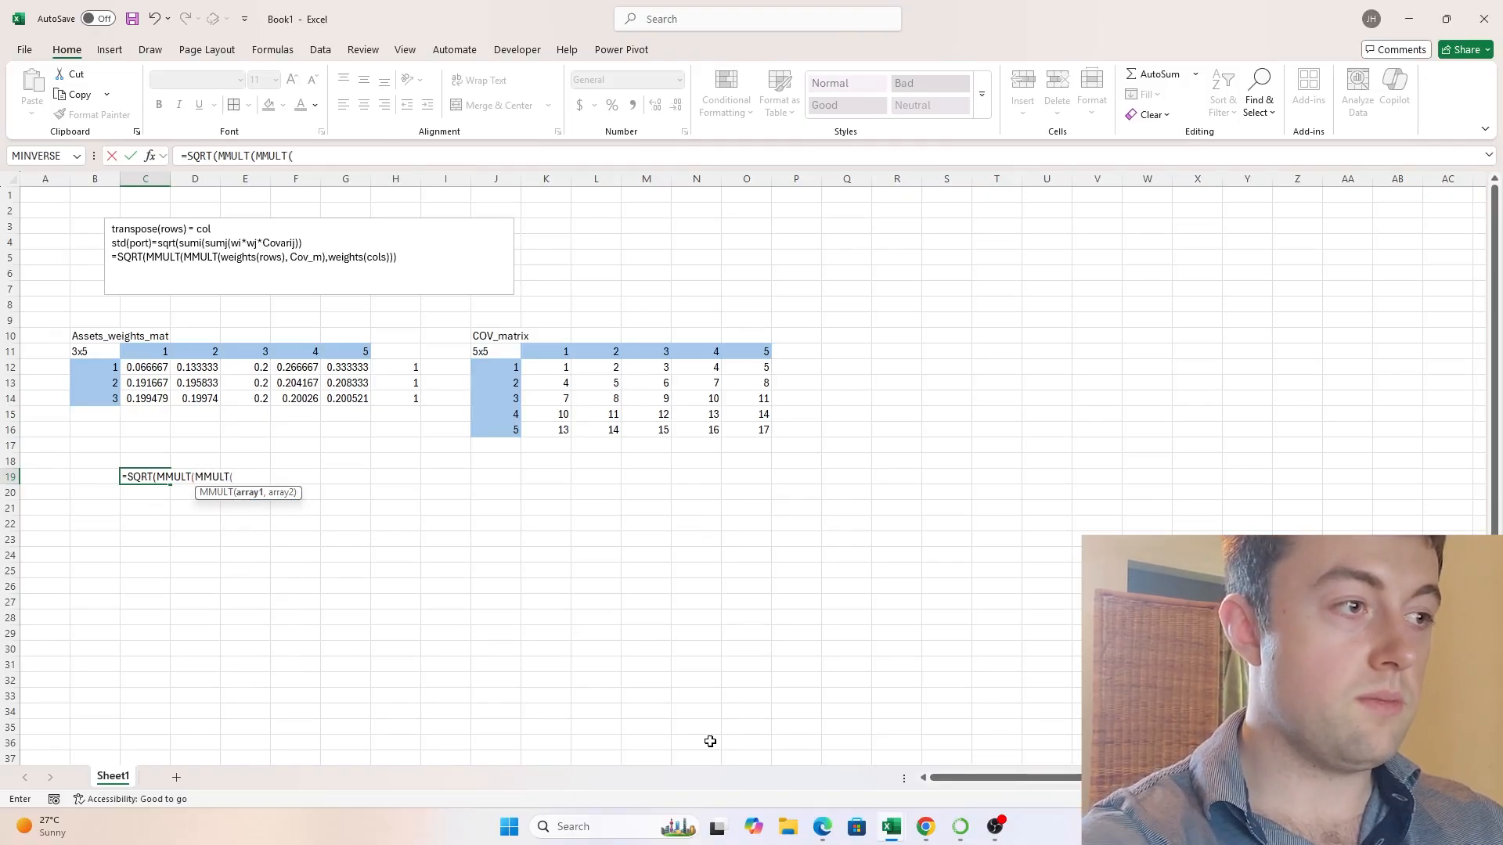
pyautogui.moveTo(150, 371); pyautogui.dragTo(350, 401)
pyautogui.write(',')
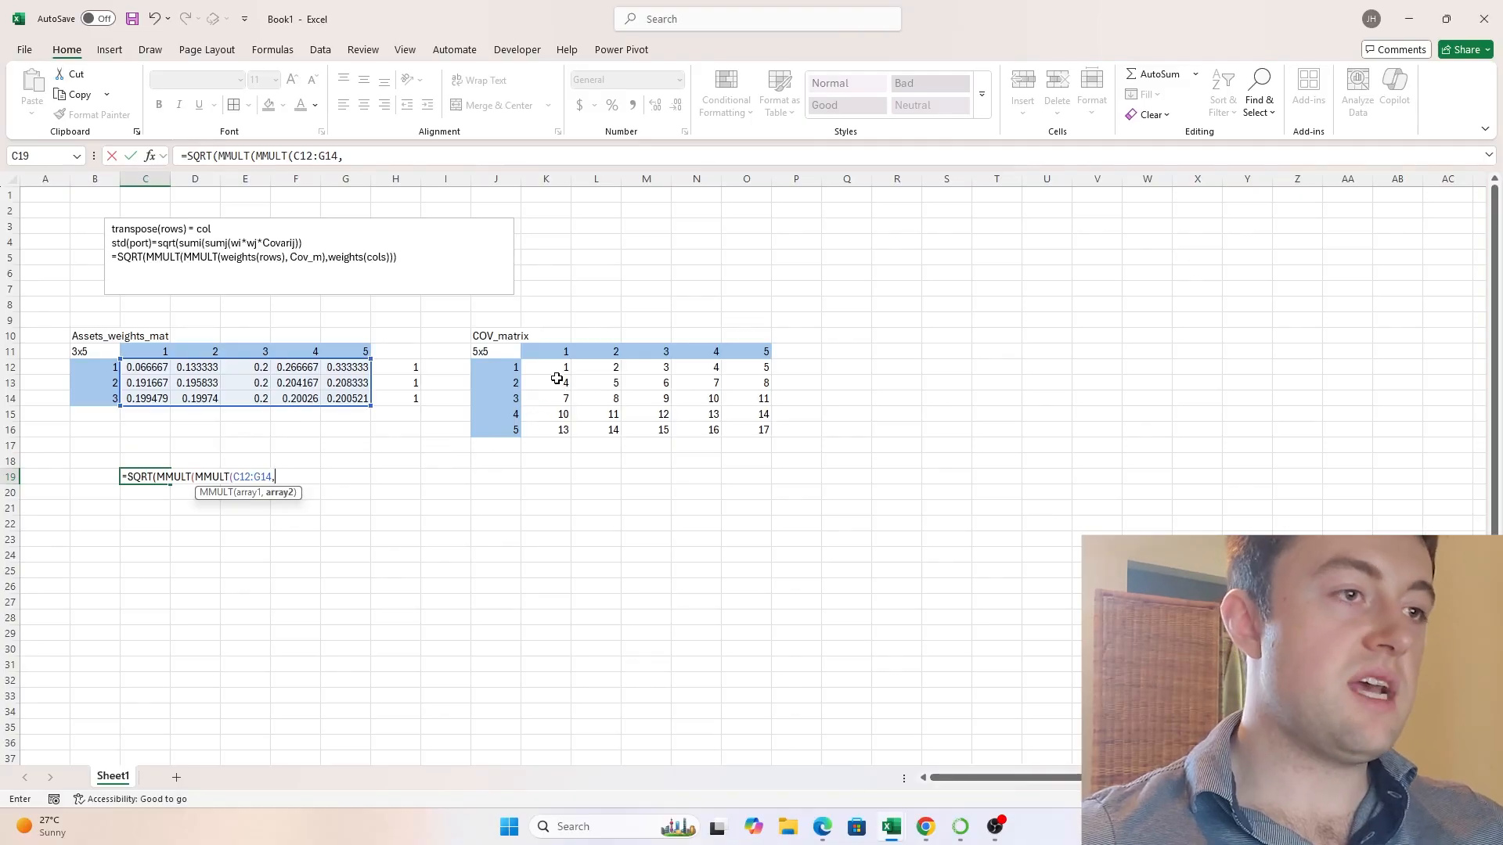
pyautogui.moveTo(557, 369); pyautogui.dragTo(758, 433)
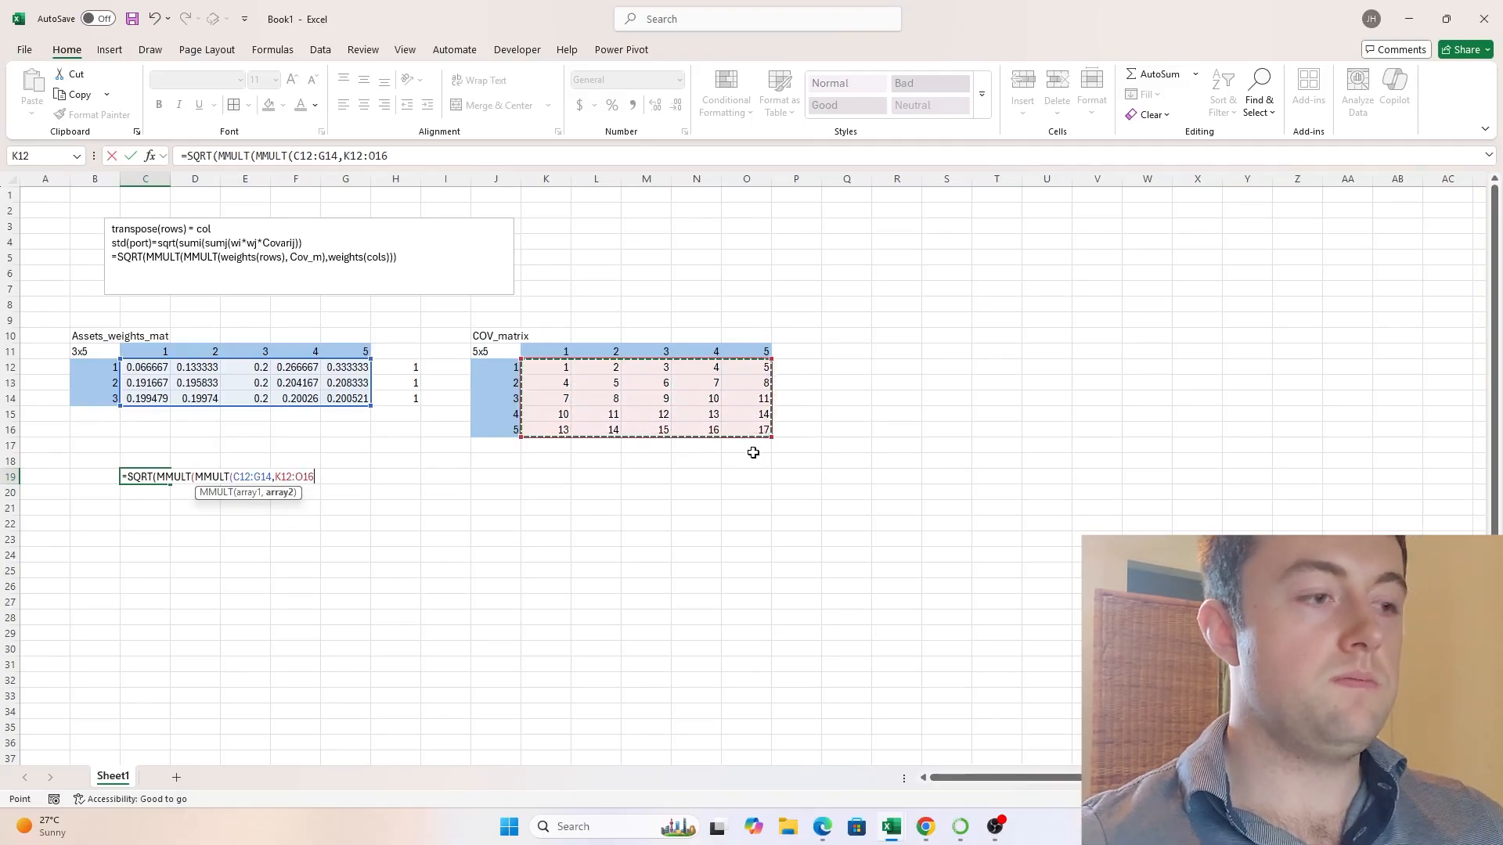
pyautogui.write(')')
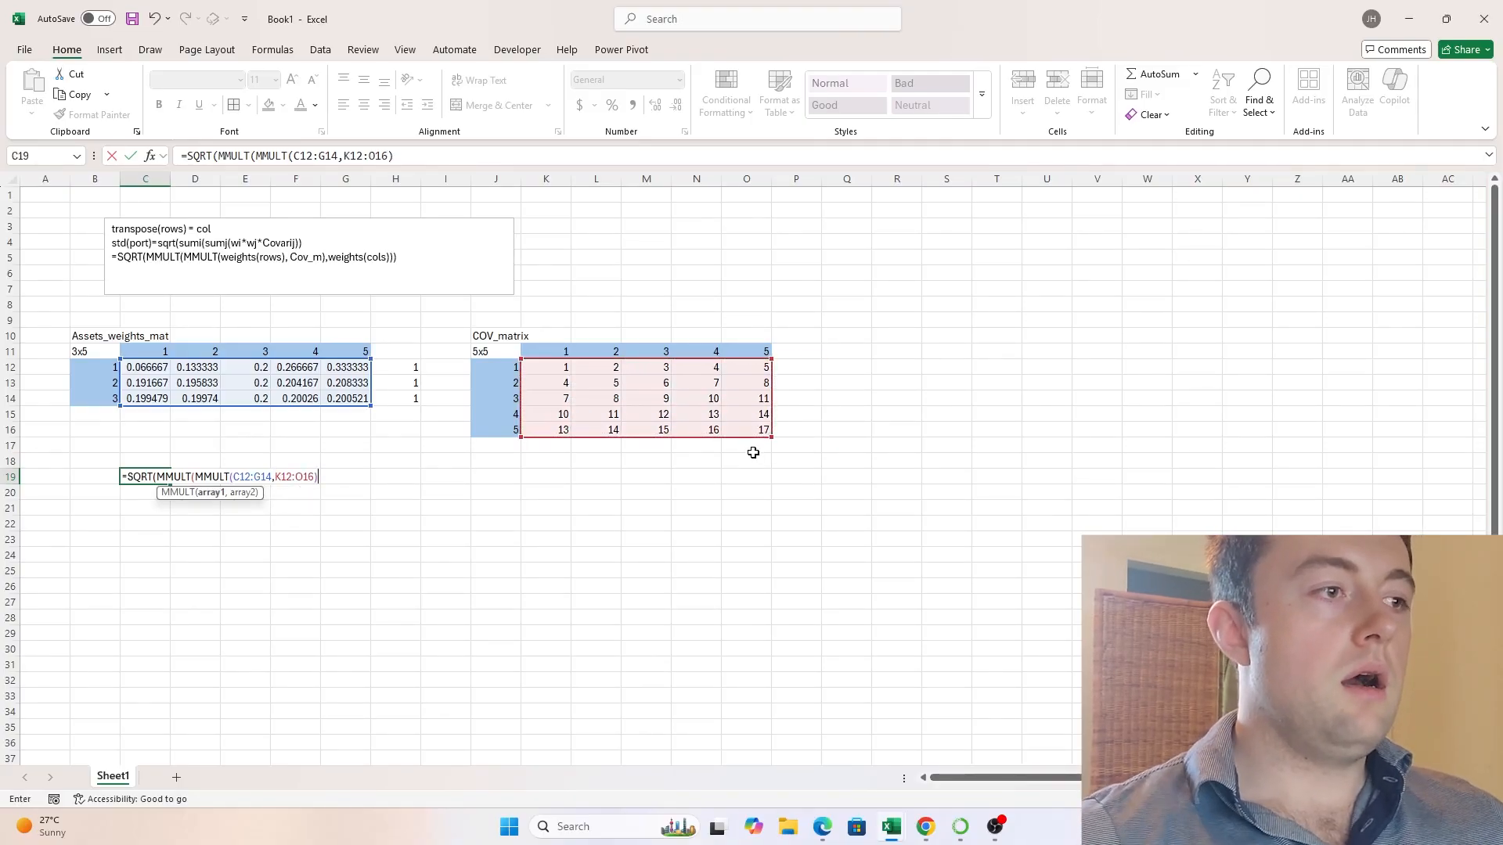
pyautogui.write(',')
pyautogui.write('TRANSPSE')
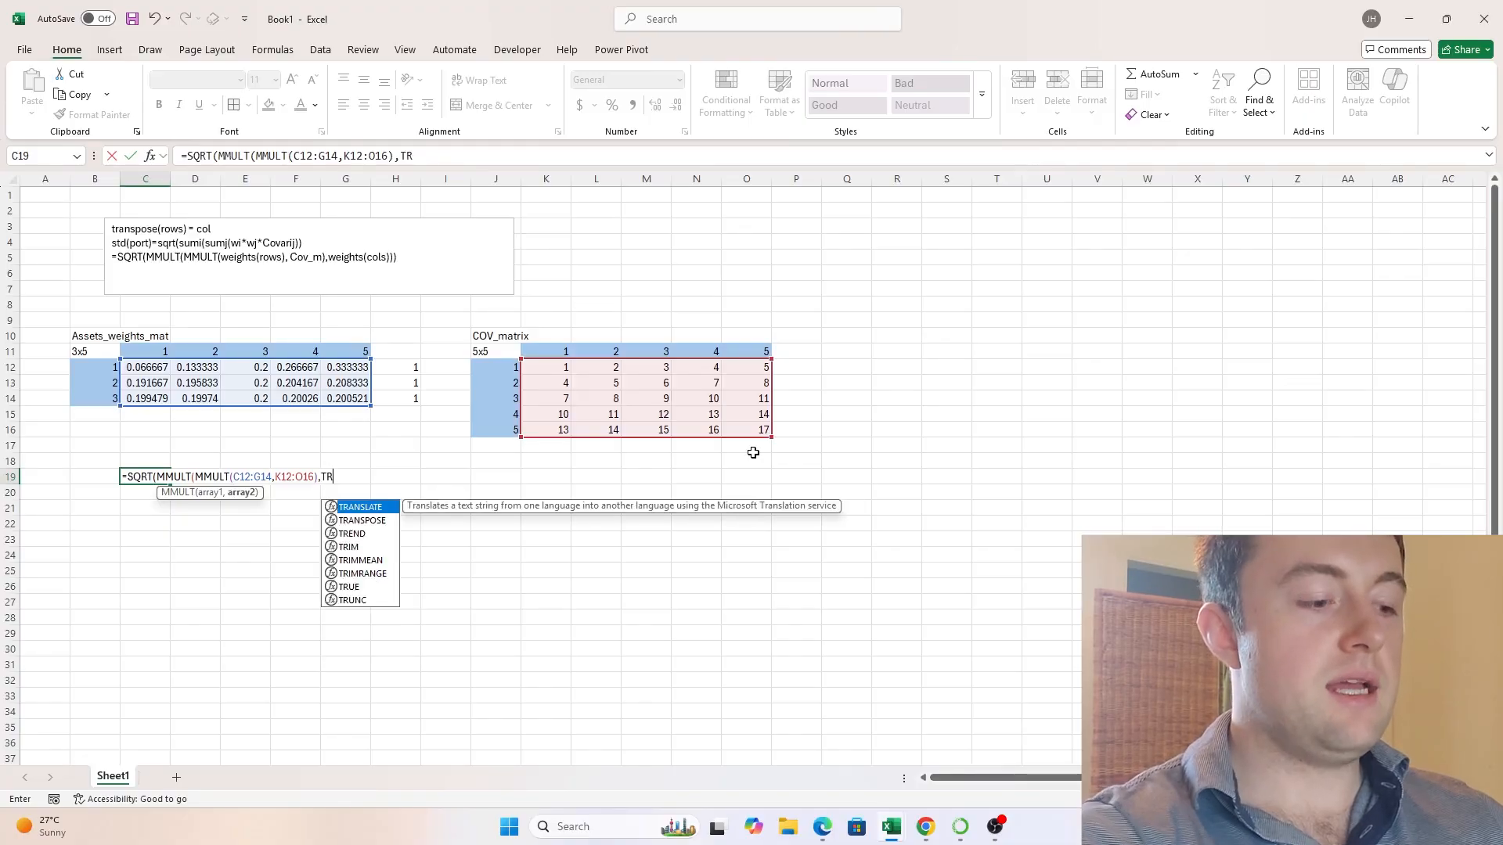
# - Complete the C19 formula with TRANSPOSE(C12:G14) as the outer MMULT's second array, and enter it
pyautogui.press('BackSpace')
pyautogui.press('BackSpace')
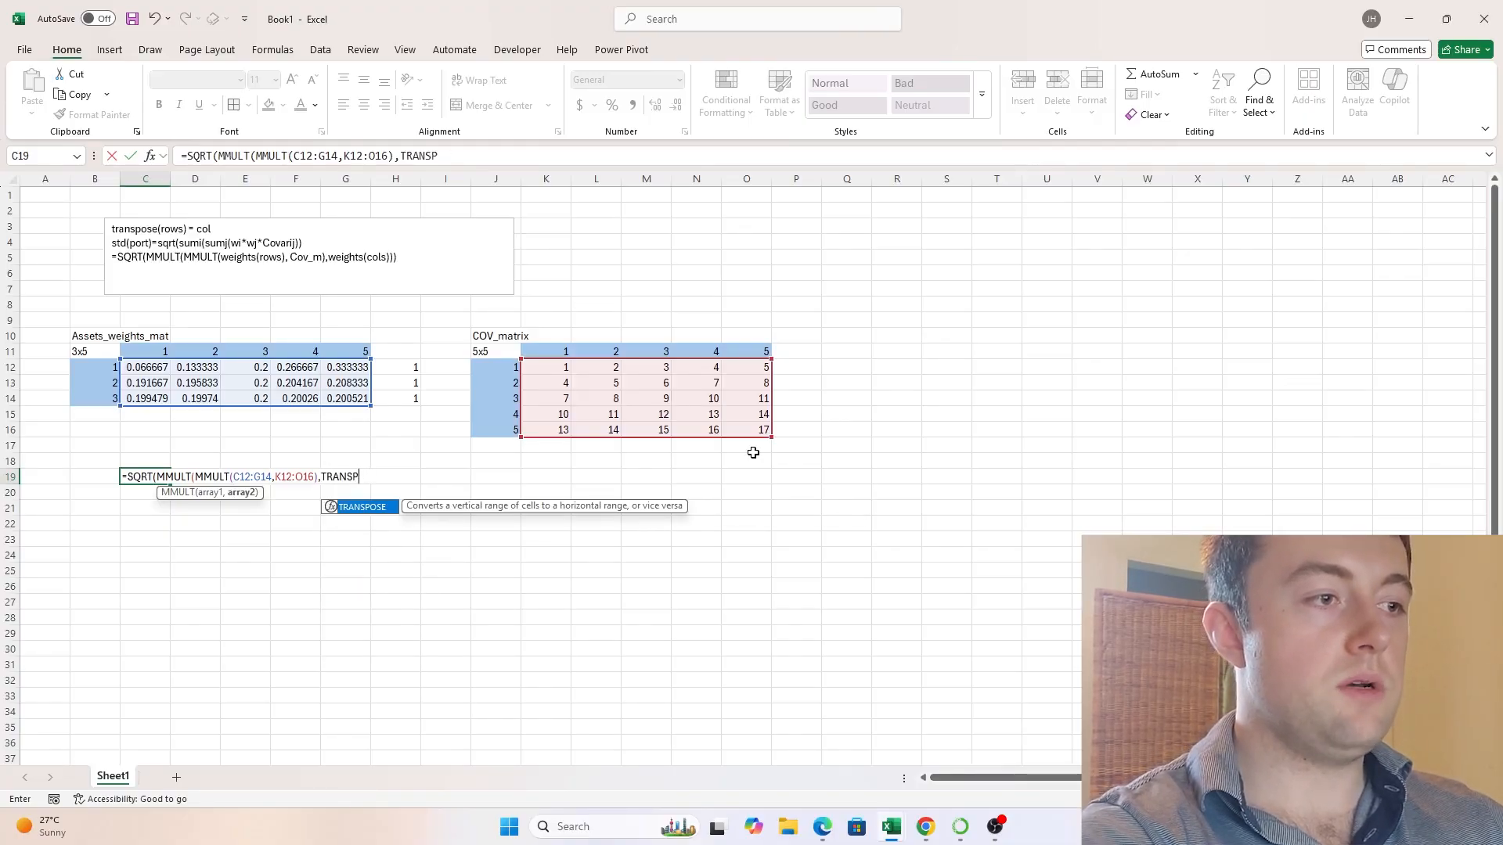
pyautogui.write('OSE')
pyautogui.press('Tab')
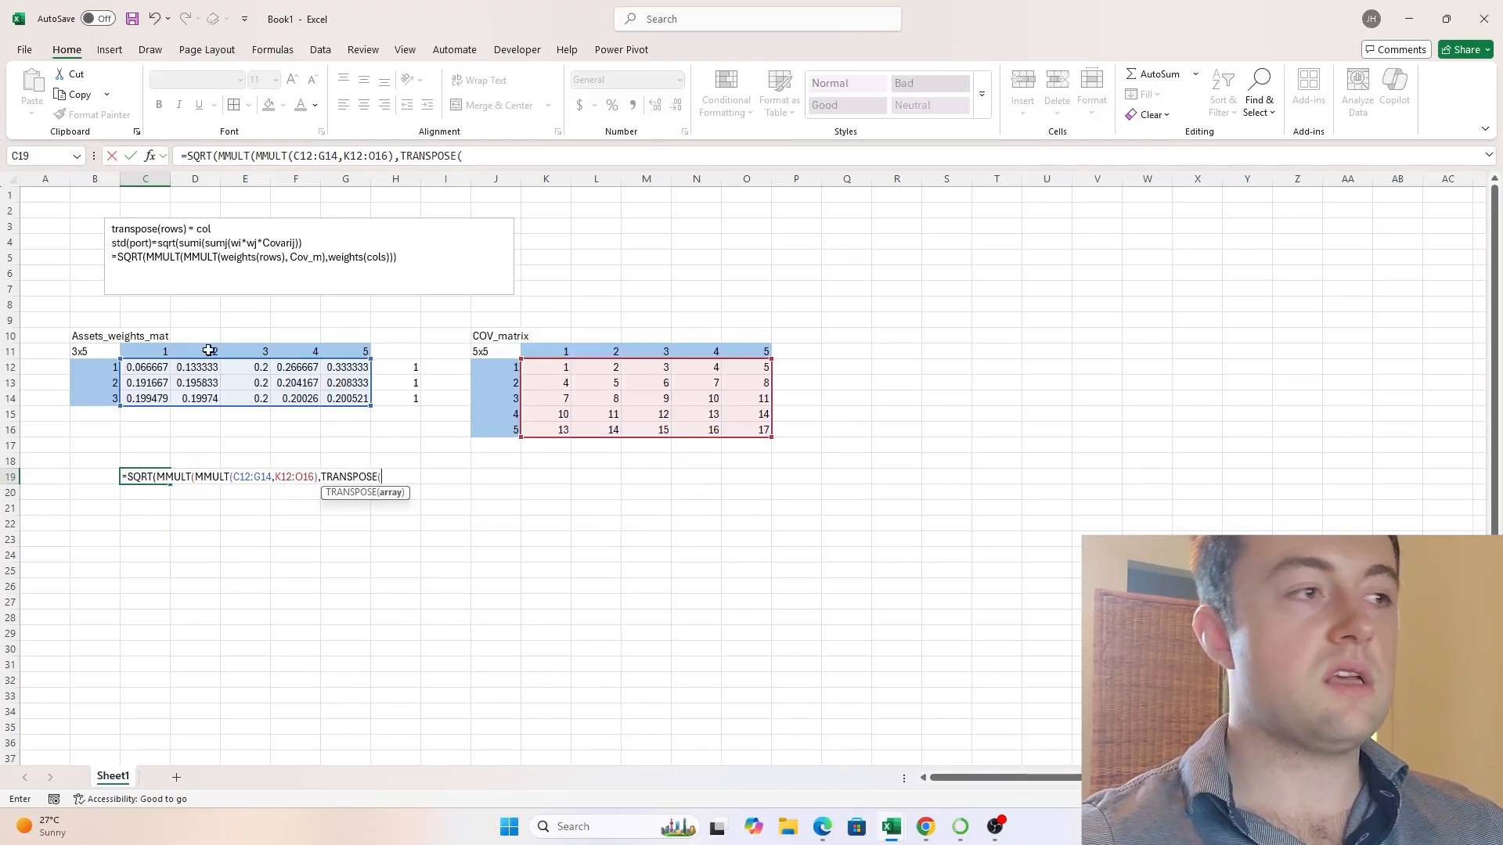
pyautogui.moveTo(147, 368); pyautogui.dragTo(356, 398)
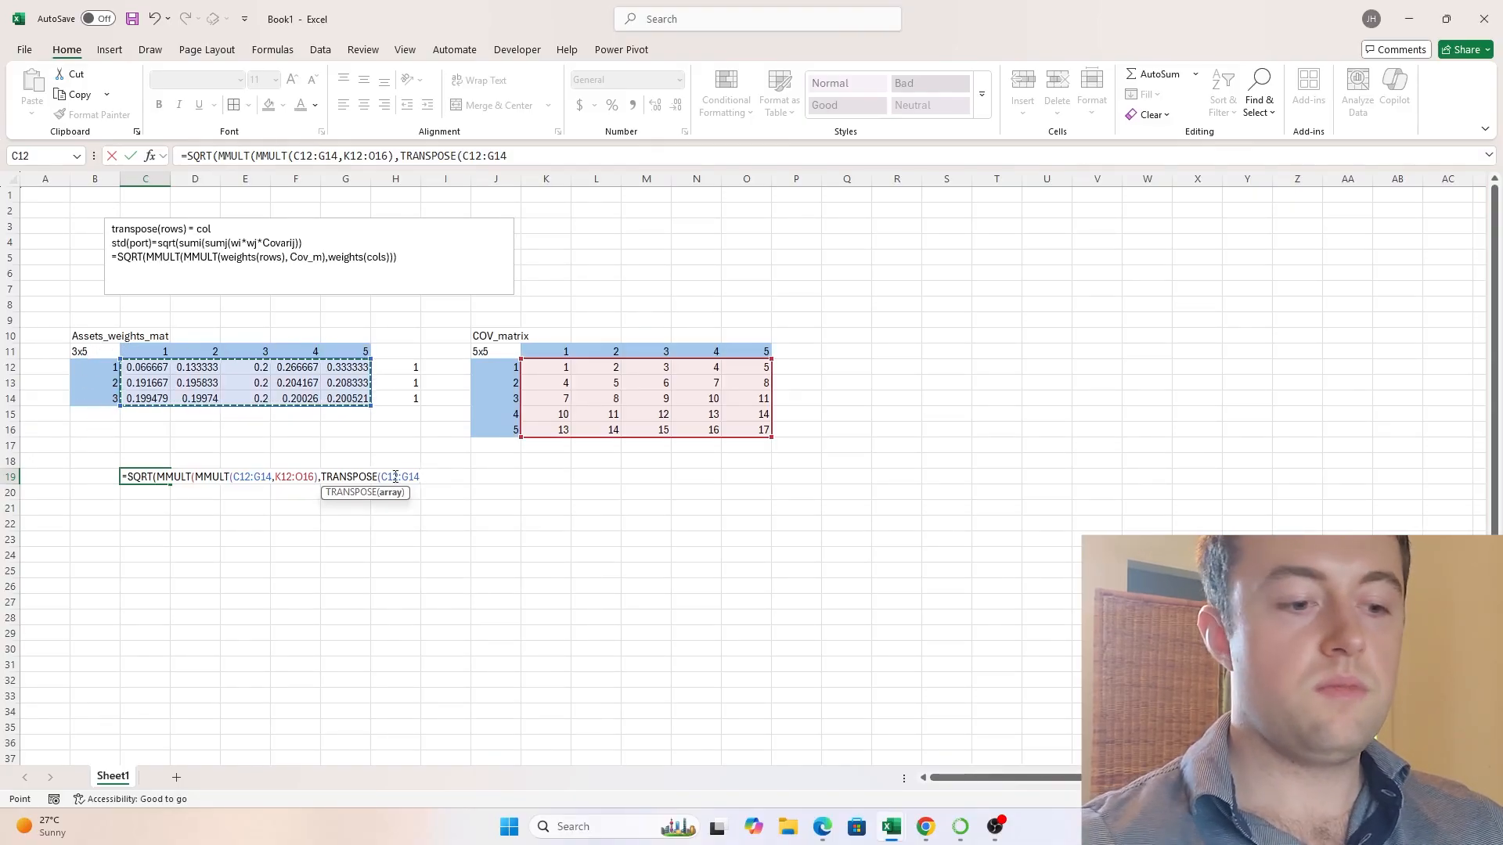
pyautogui.write(')')
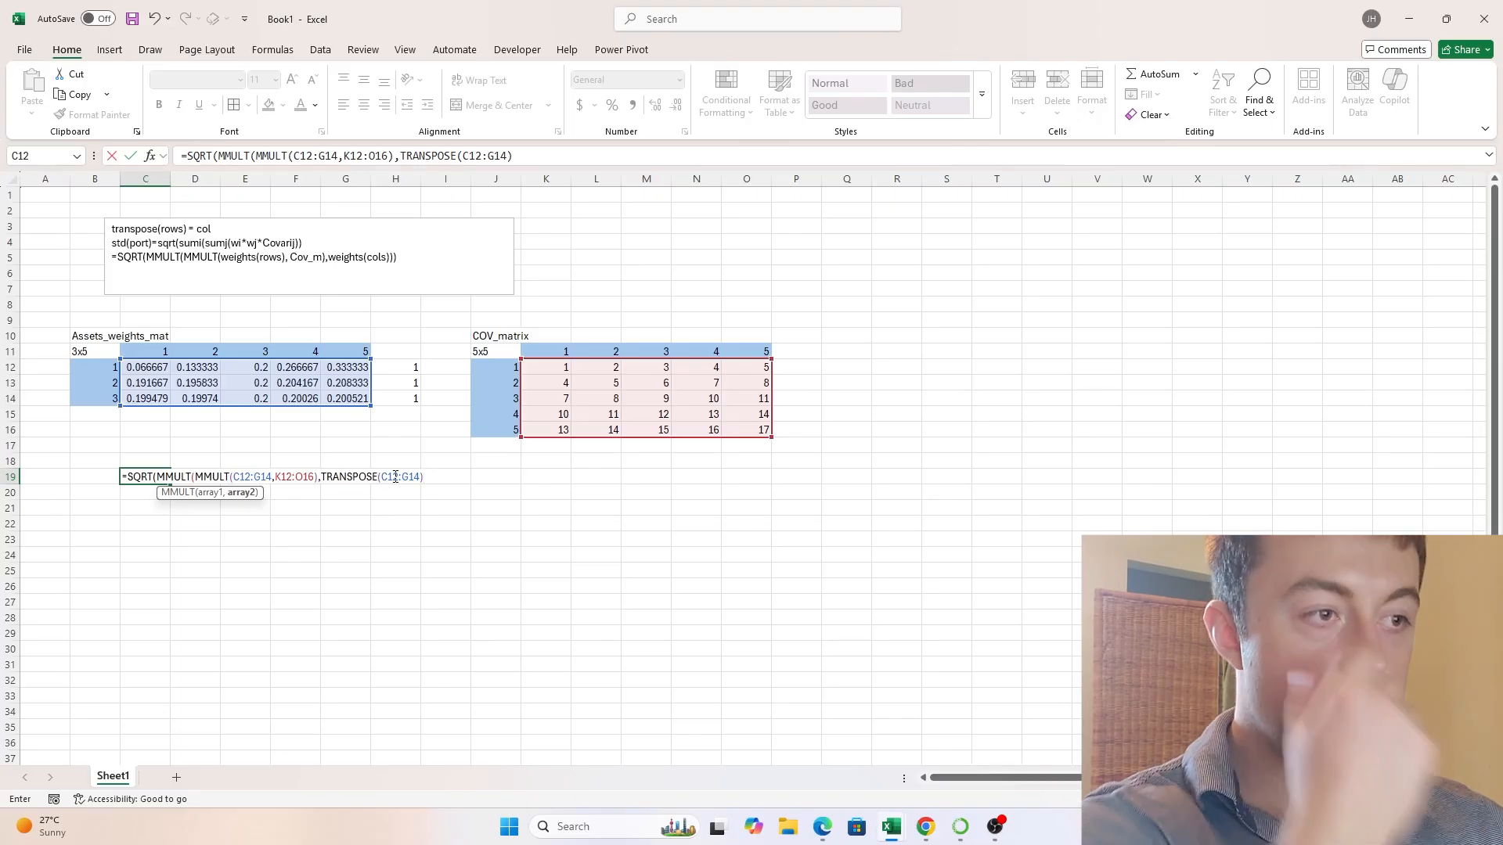
pyautogui.write(')')
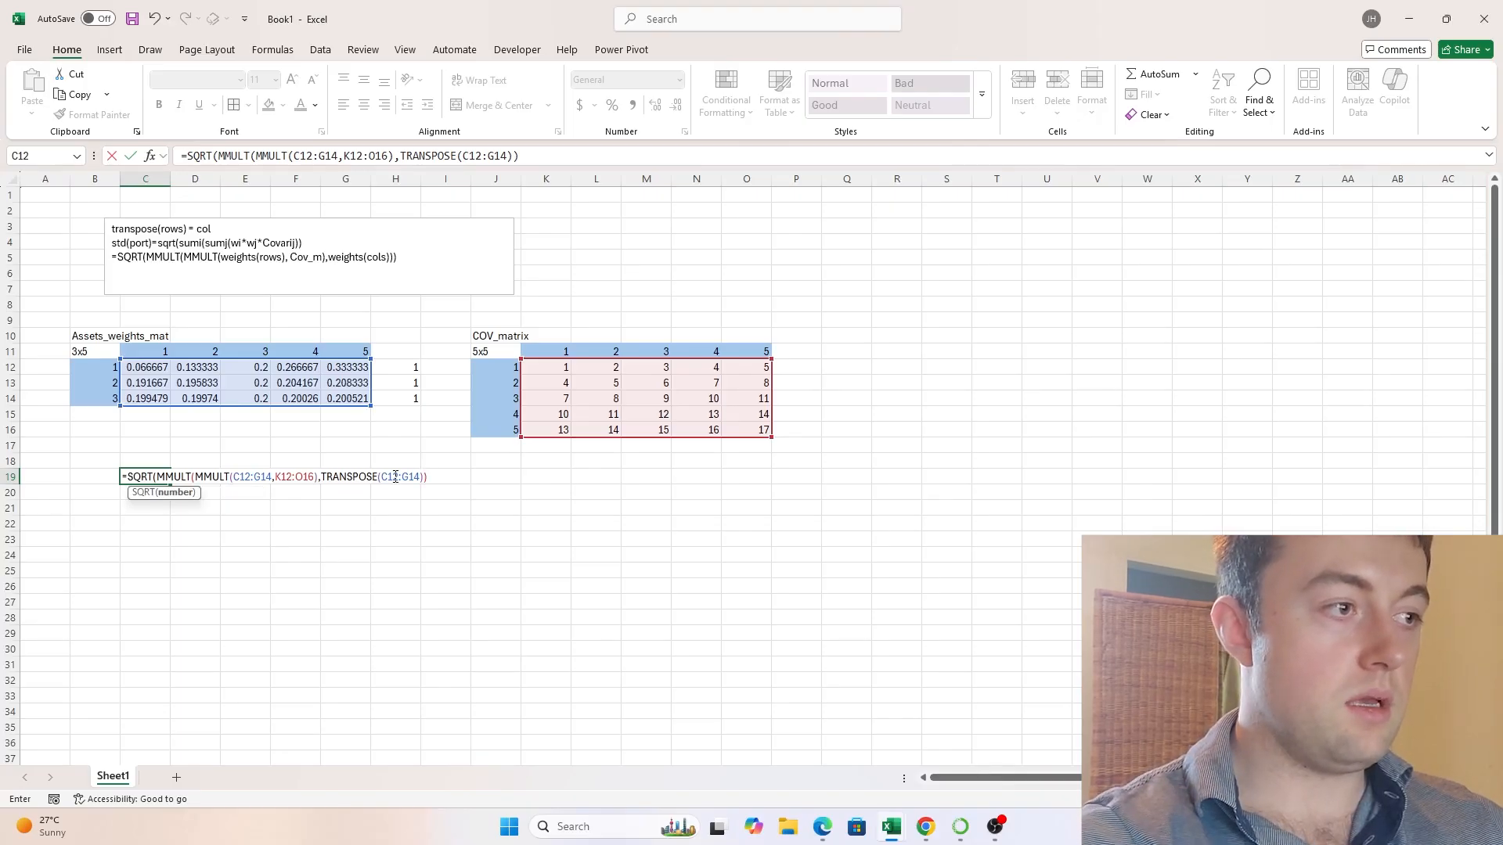
pyautogui.write(')')
pyautogui.hotkey('ctrl', 'Return')
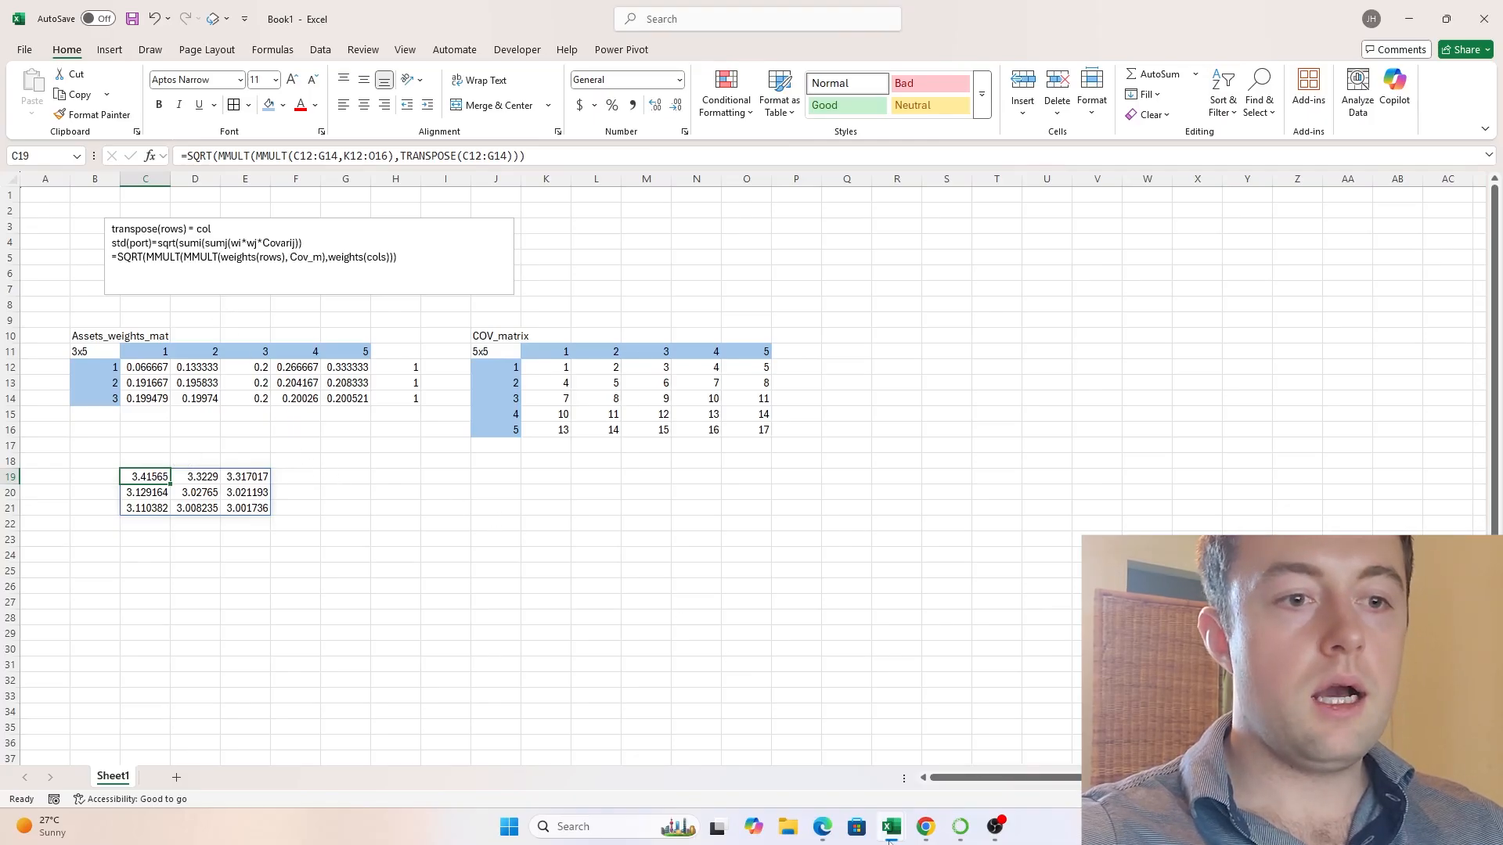
# - Switch to the Portfolio Optimization workbook, dismiss the upload notice and view the Covariance Matrix on the ETF Data sheet
pyautogui.moveTo(891, 834)
pyautogui.click(970, 712)
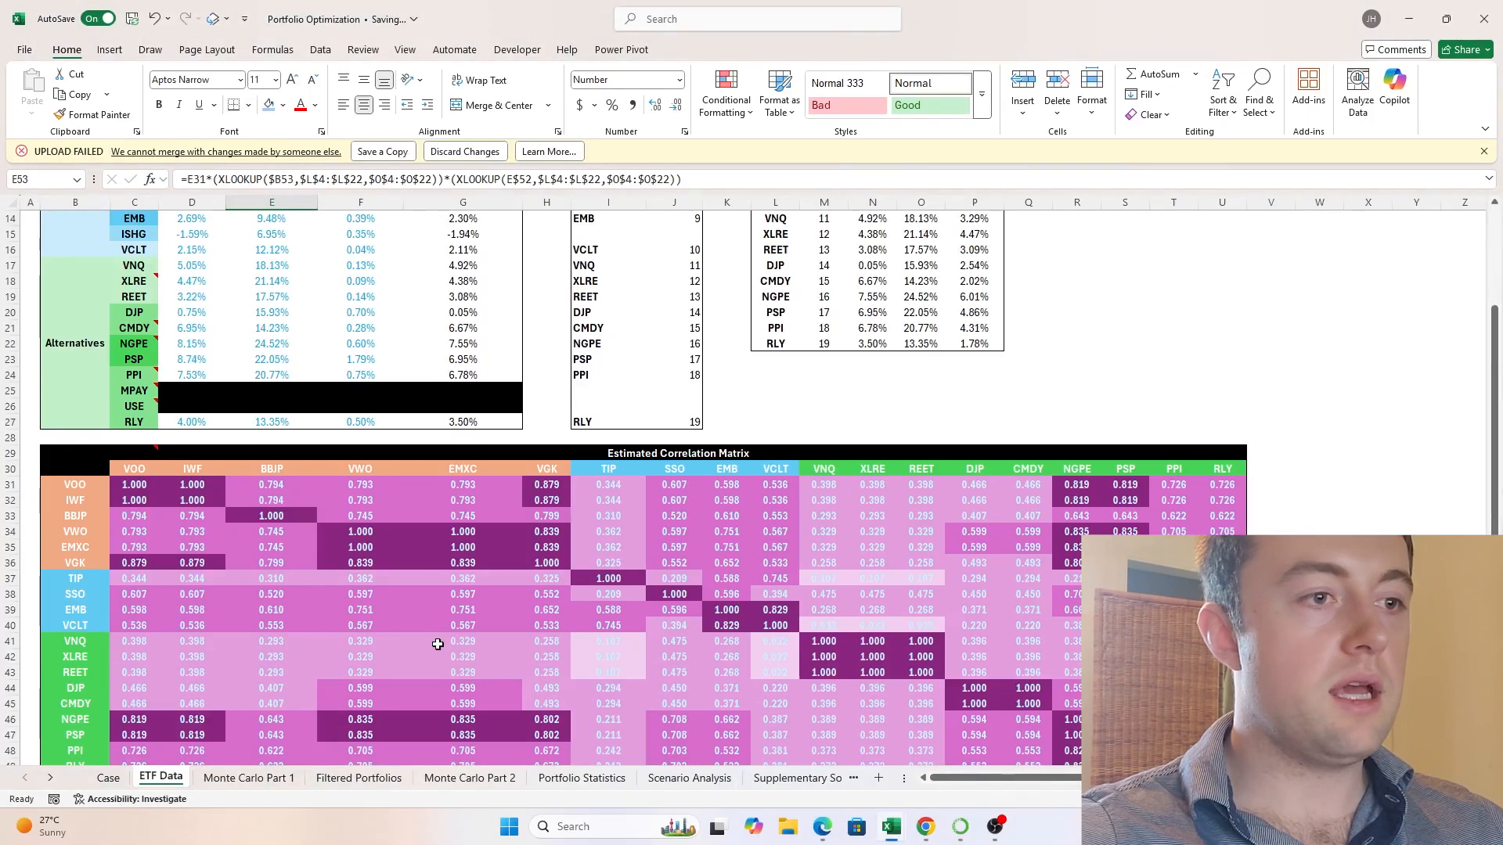
pyautogui.scroll(-7, 437, 644)
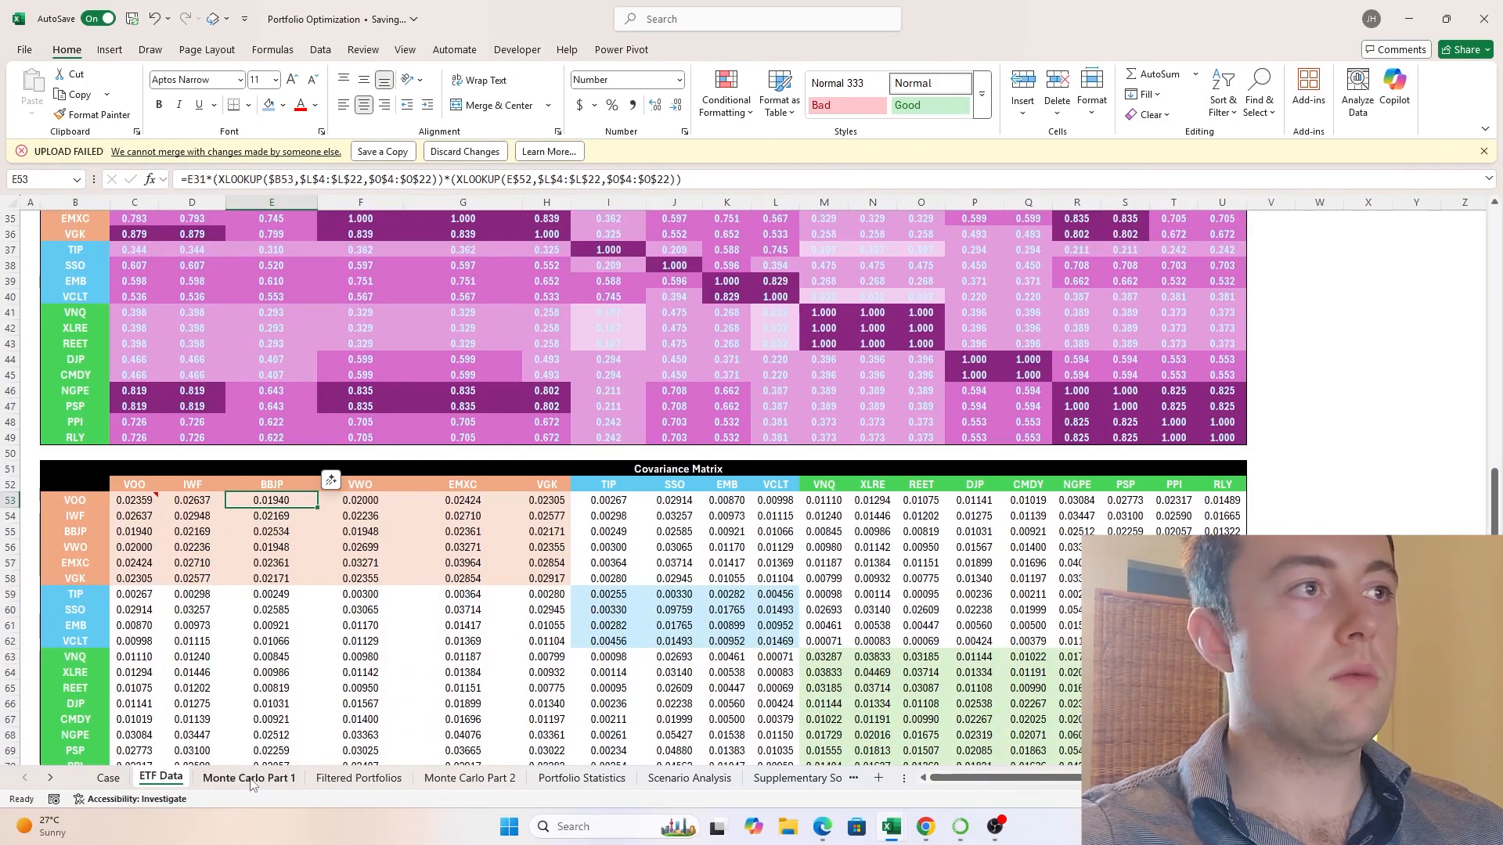
pyautogui.click(1484, 152)
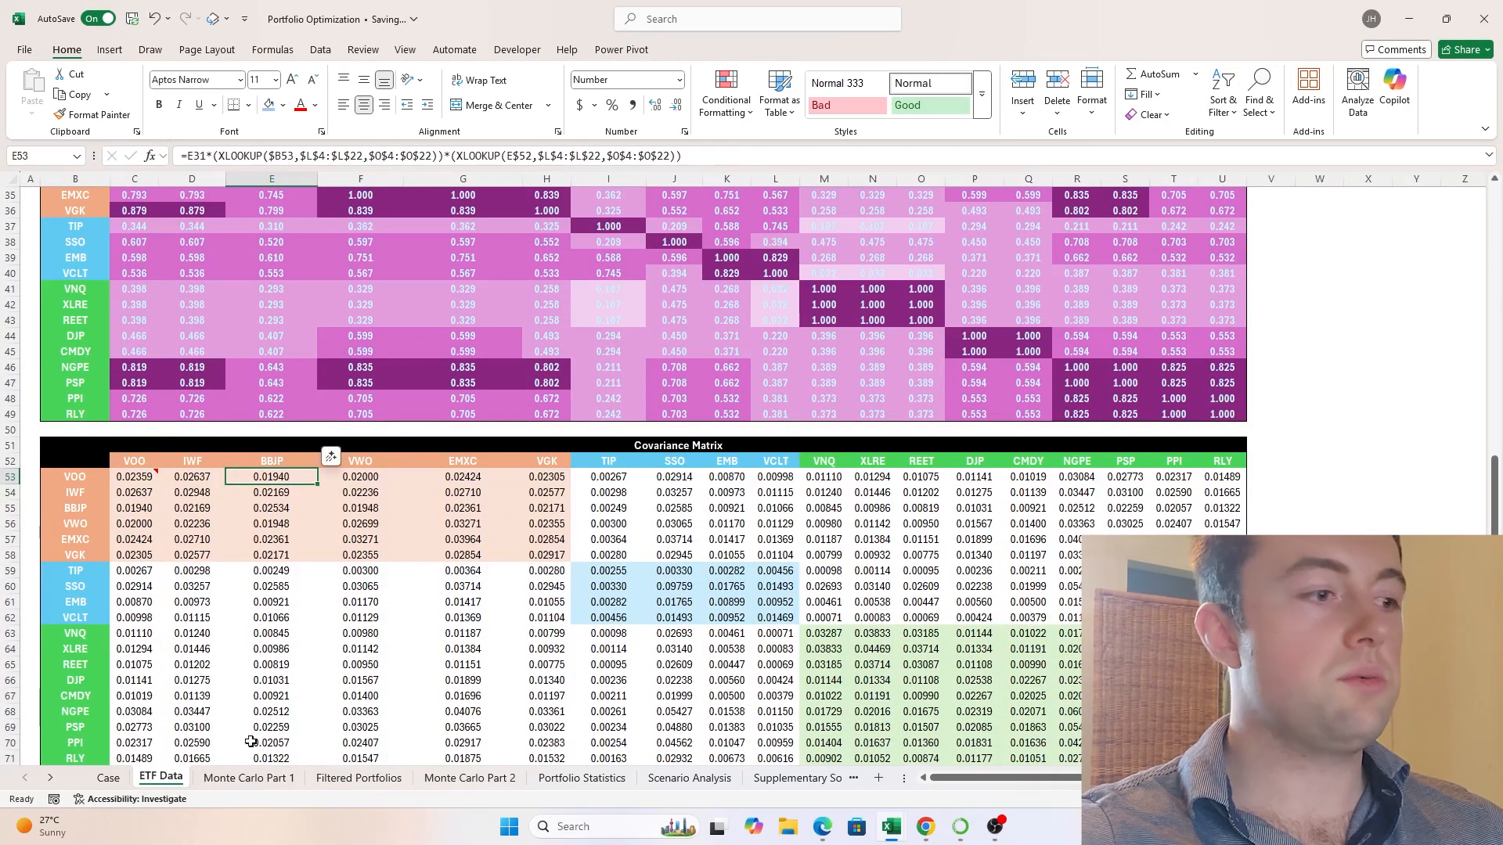
pyautogui.scroll(-1, 250, 735)
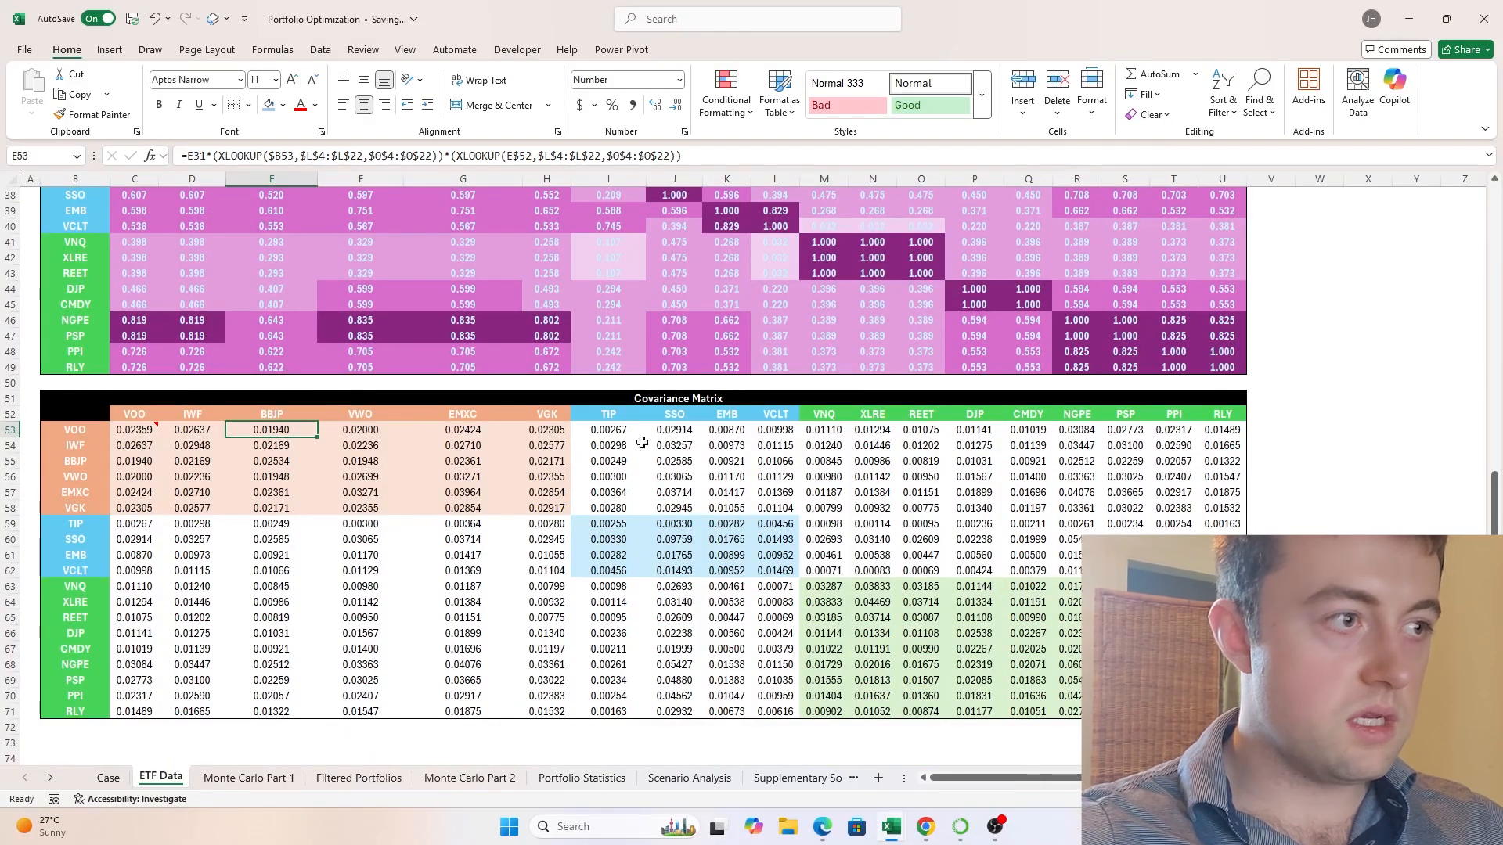
# - On the Monte Carlo Part 1 sheet, examine the Std Dev formula in AT3 and the adjusted portfolio weights in row 3
pyautogui.click(274, 778)
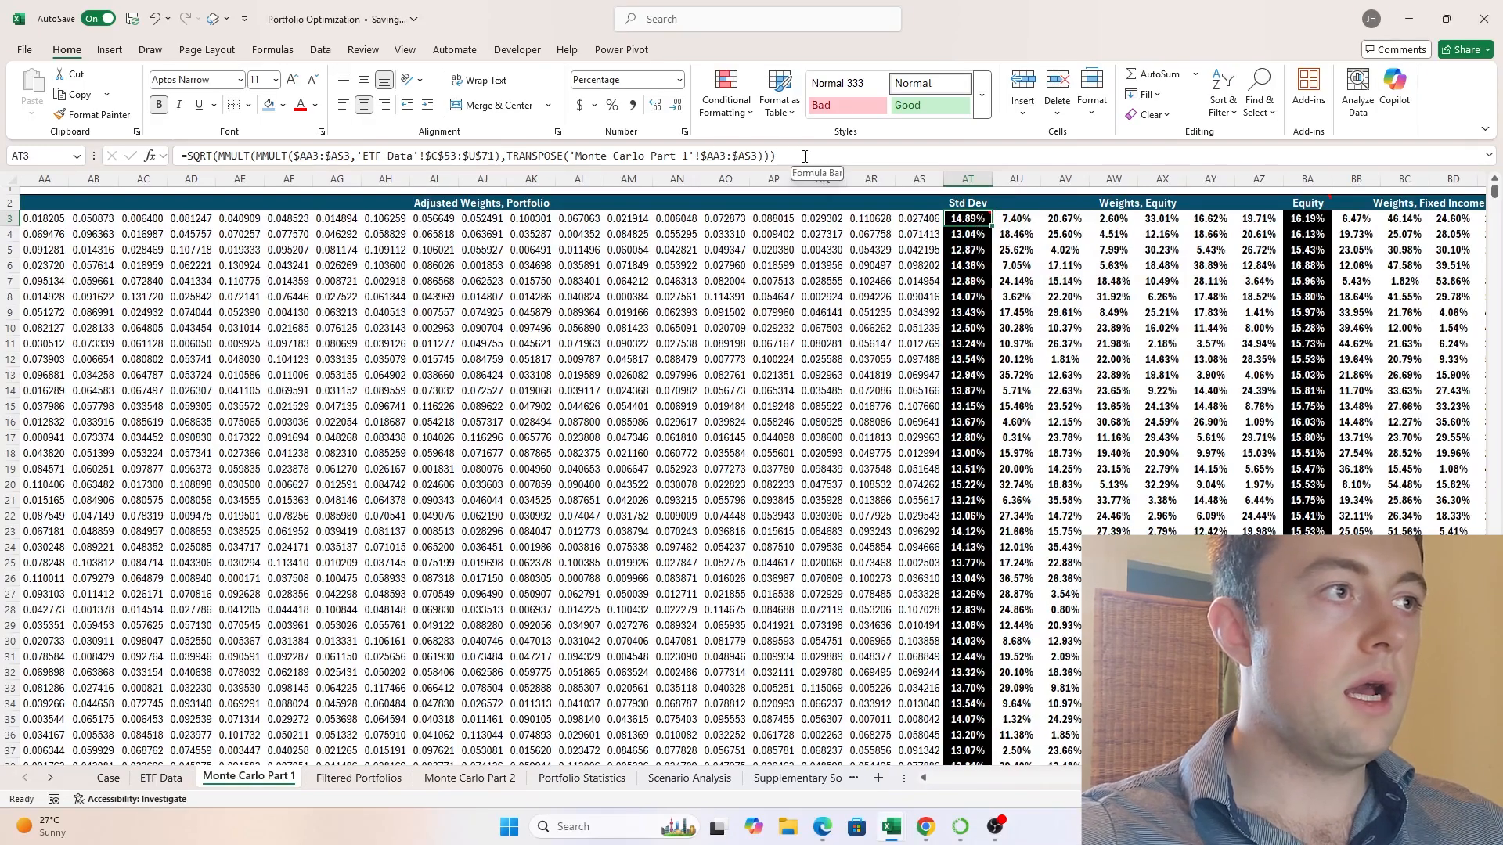
pyautogui.moveTo(814, 155); pyautogui.dragTo(165, 155)
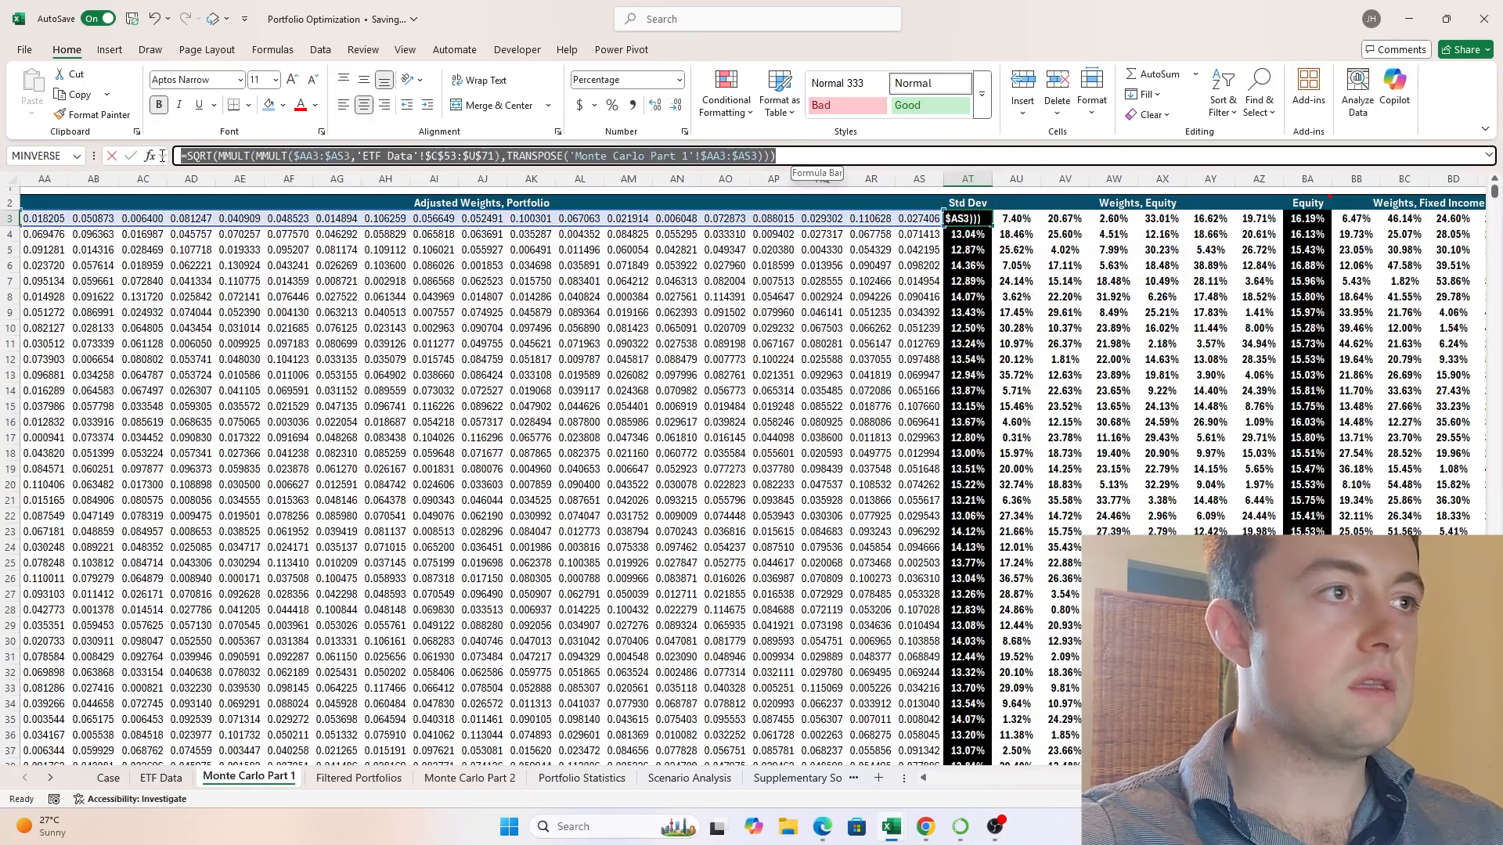
pyautogui.click(967, 219)
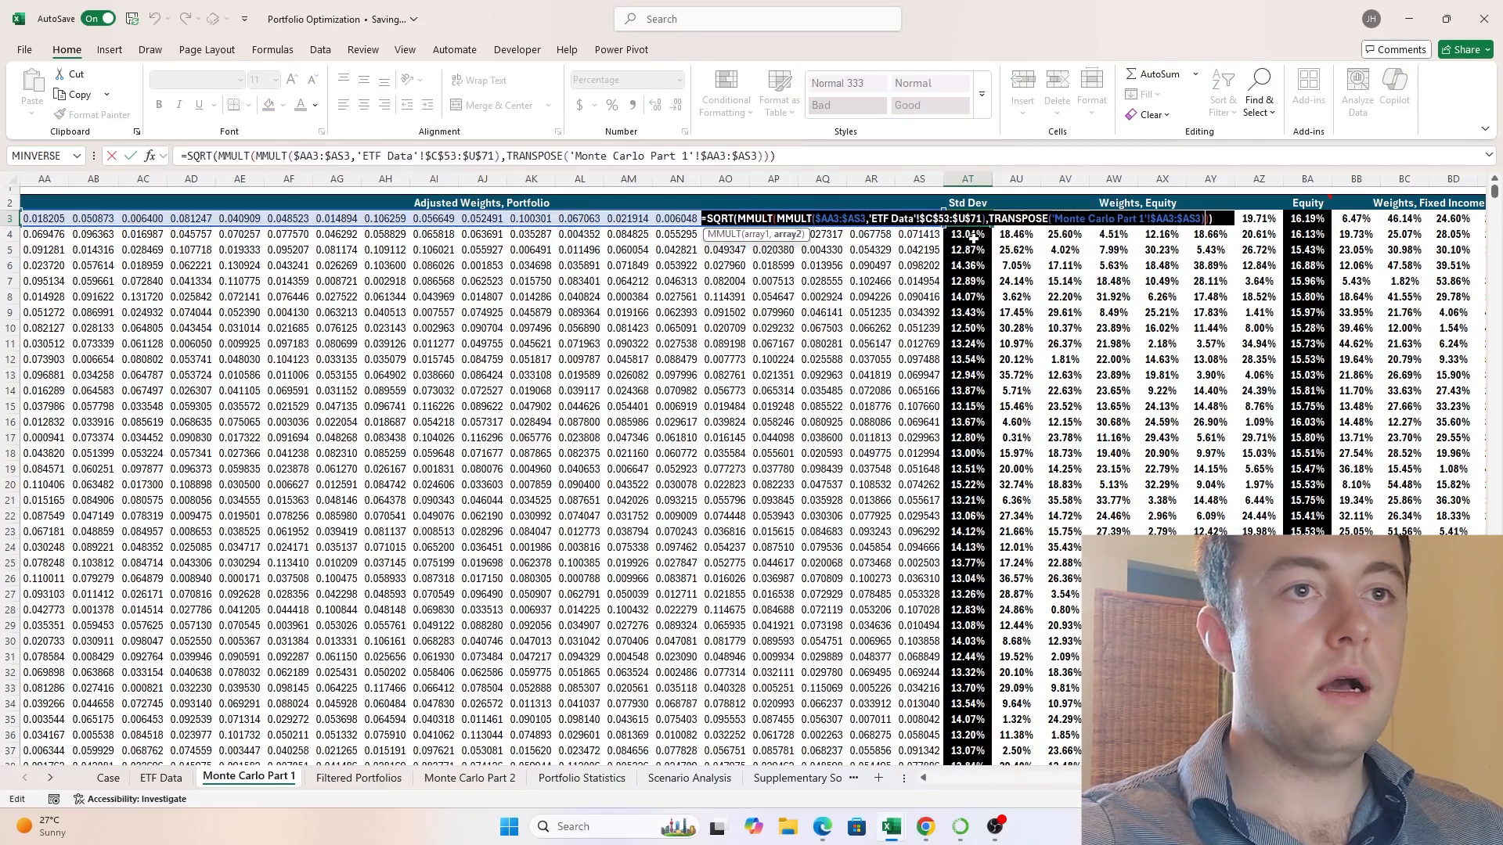
pyautogui.press('Escape')
pyautogui.click(93, 218)
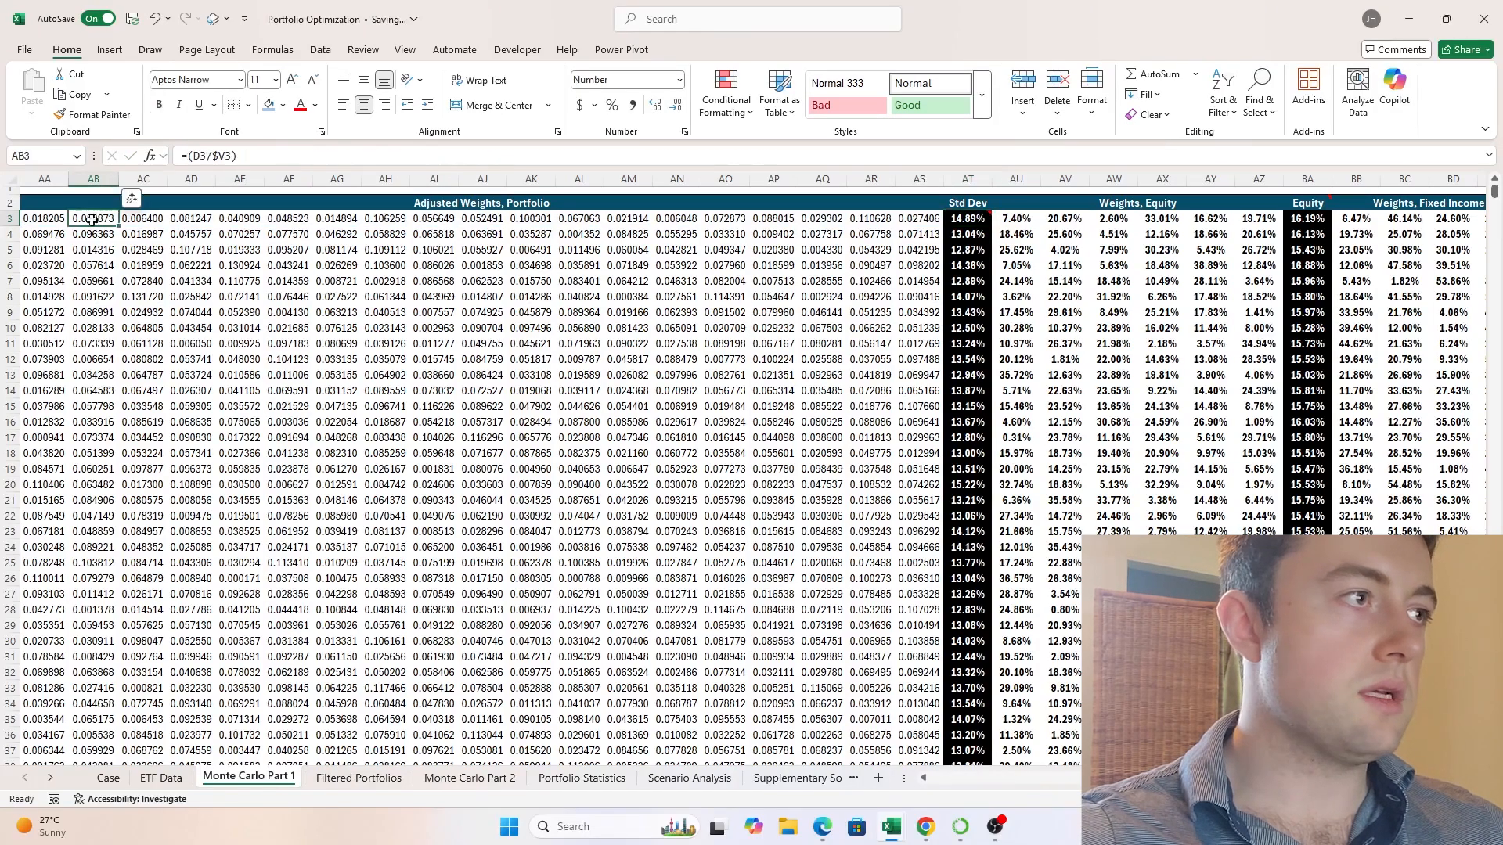
# - Examine the adjusted portfolio weight formulas in row 3 and the randomized weights that feed them
pyautogui.click(606, 218)
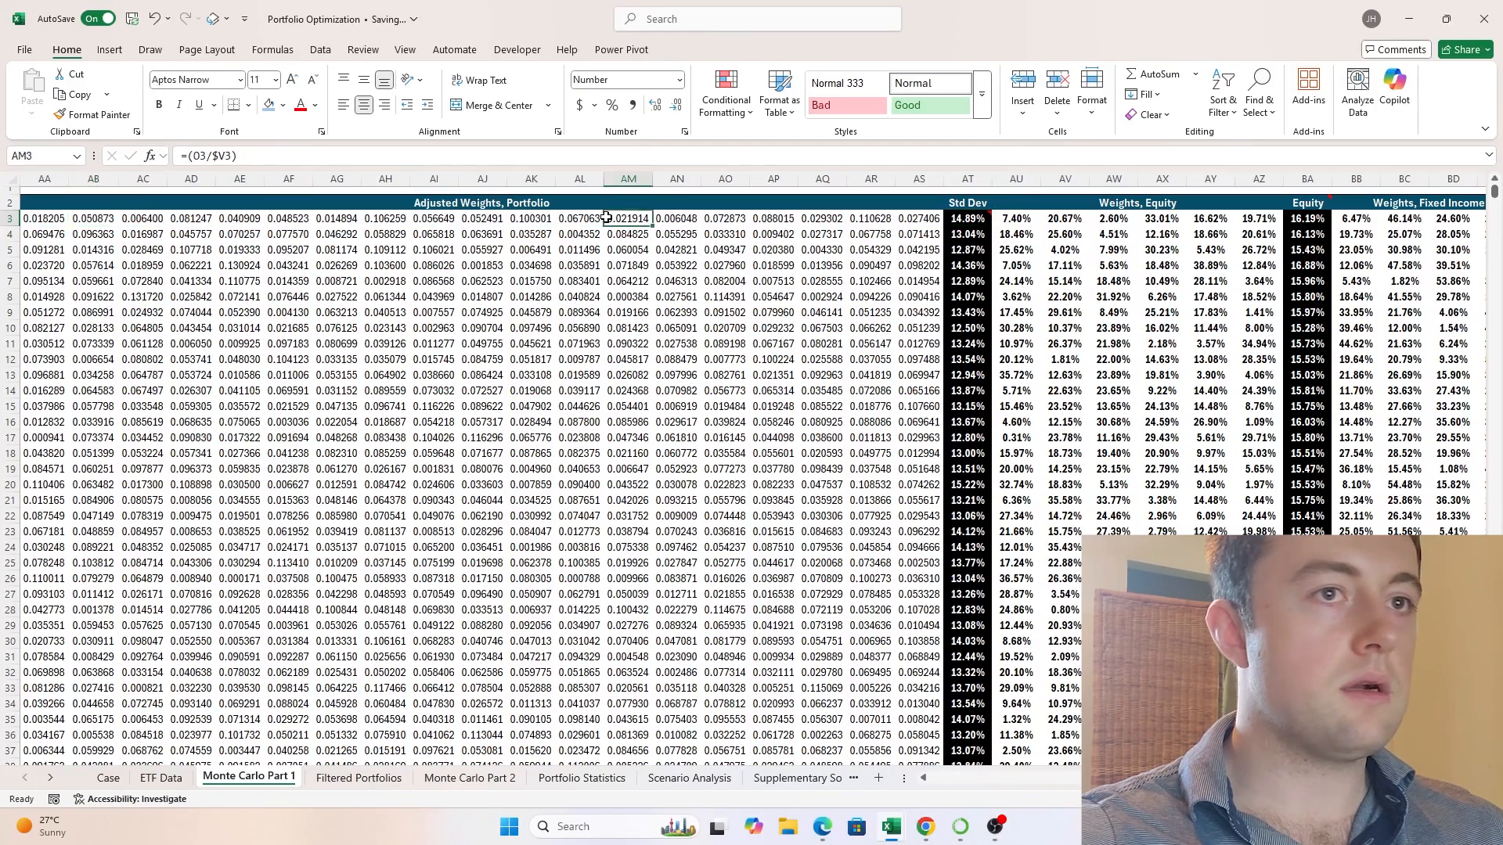
pyautogui.click(928, 220)
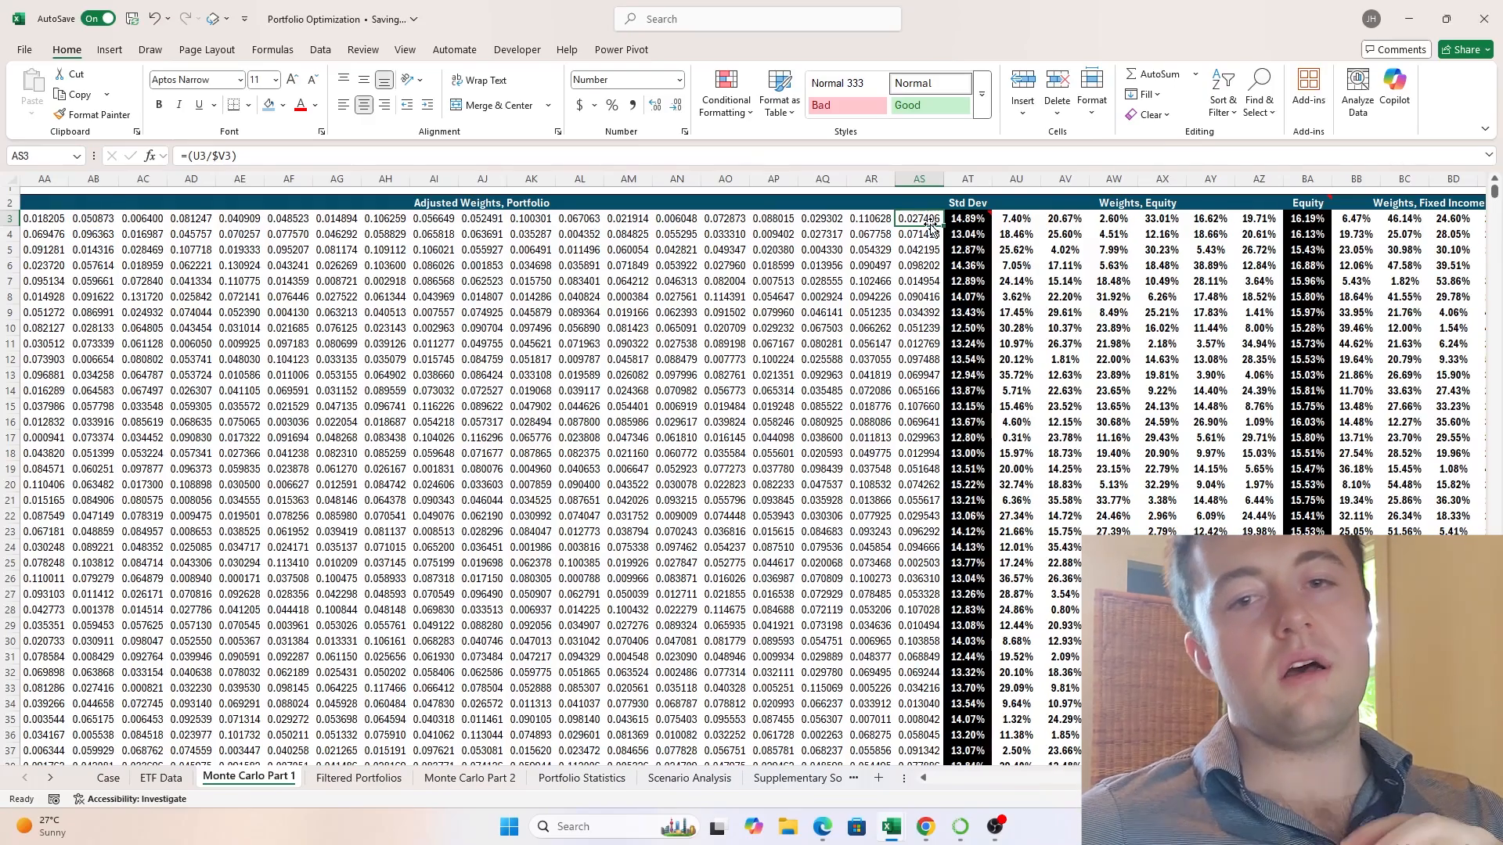
pyautogui.hotkey('ctrl', 'Left')
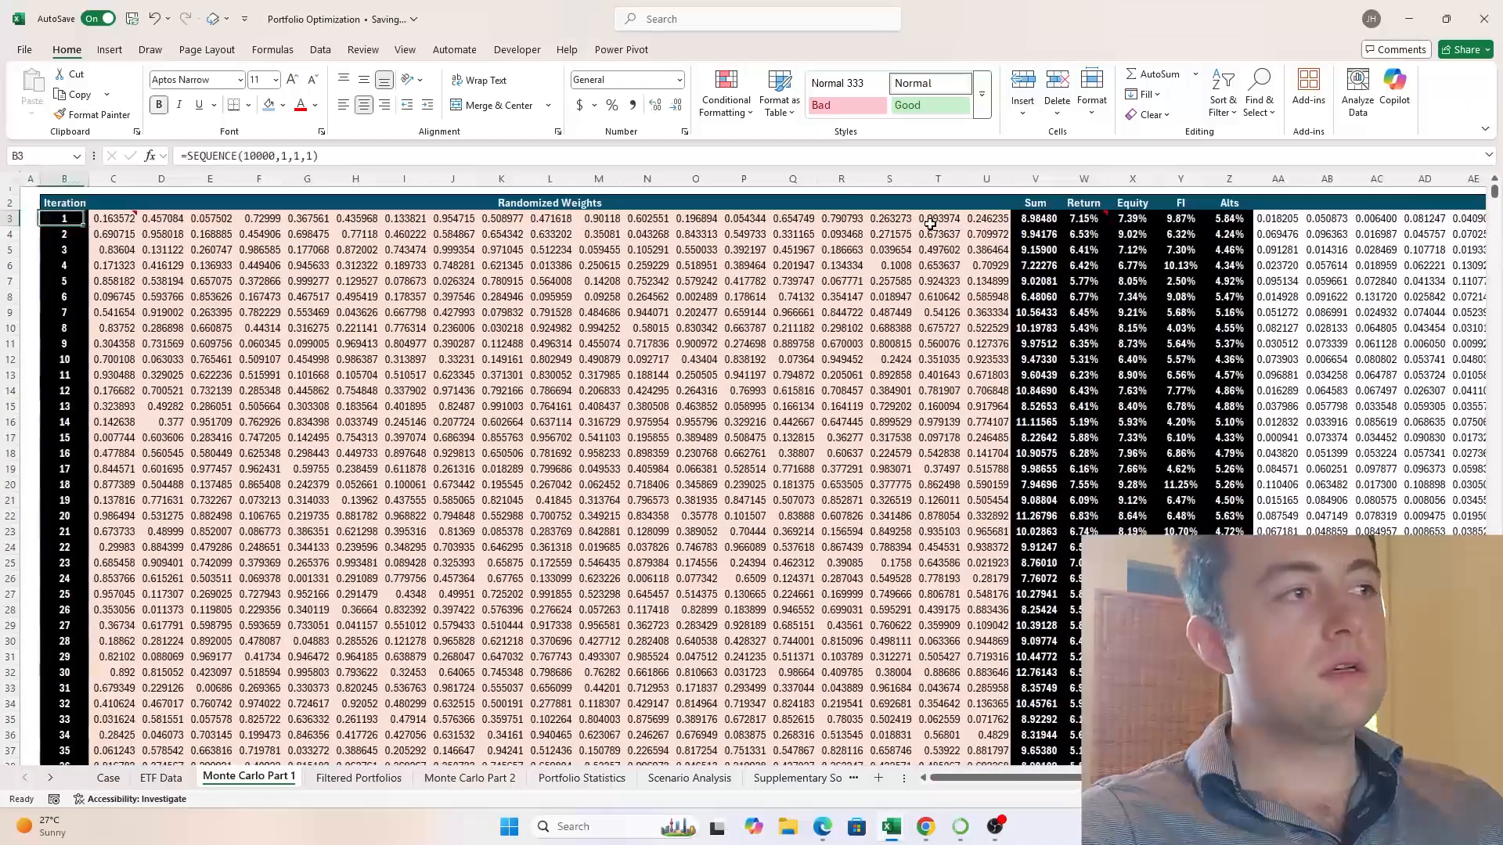
pyautogui.press('Right')
pyautogui.press('Right')
pyautogui.press('Left')
pyautogui.press('Right')
pyautogui.press('Right')
pyautogui.press('Right')
pyautogui.press('Right')
pyautogui.press('Right')
pyautogui.press('Right')
pyautogui.press('Right')
pyautogui.press('Right')
pyautogui.press('Right')
pyautogui.press('Right')
pyautogui.press('Right')
pyautogui.press('Right')
pyautogui.press('Right')
pyautogui.press('Right')
pyautogui.press('Right')
pyautogui.press('Right')
pyautogui.press('Right')
pyautogui.press('Right')
pyautogui.press('Right')
pyautogui.press('Right')
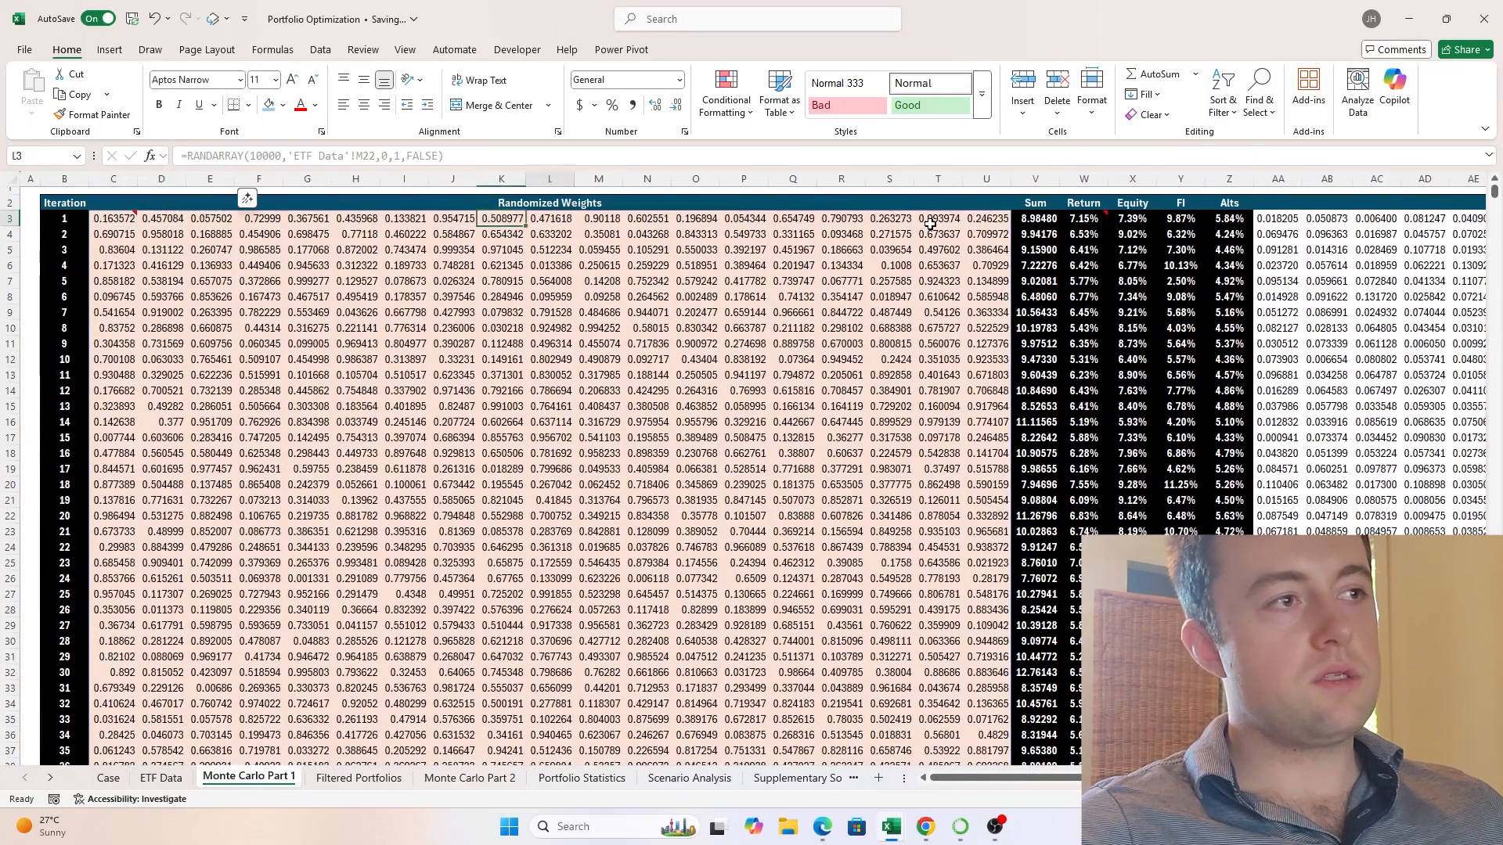
pyautogui.press('Right')
pyautogui.press('Right')
pyautogui.press('Right')
pyautogui.press('Right')
pyautogui.press('Right')
pyautogui.press('Right')
pyautogui.press('Right')
pyautogui.press('Right')
pyautogui.press('Right')
pyautogui.press('Right')
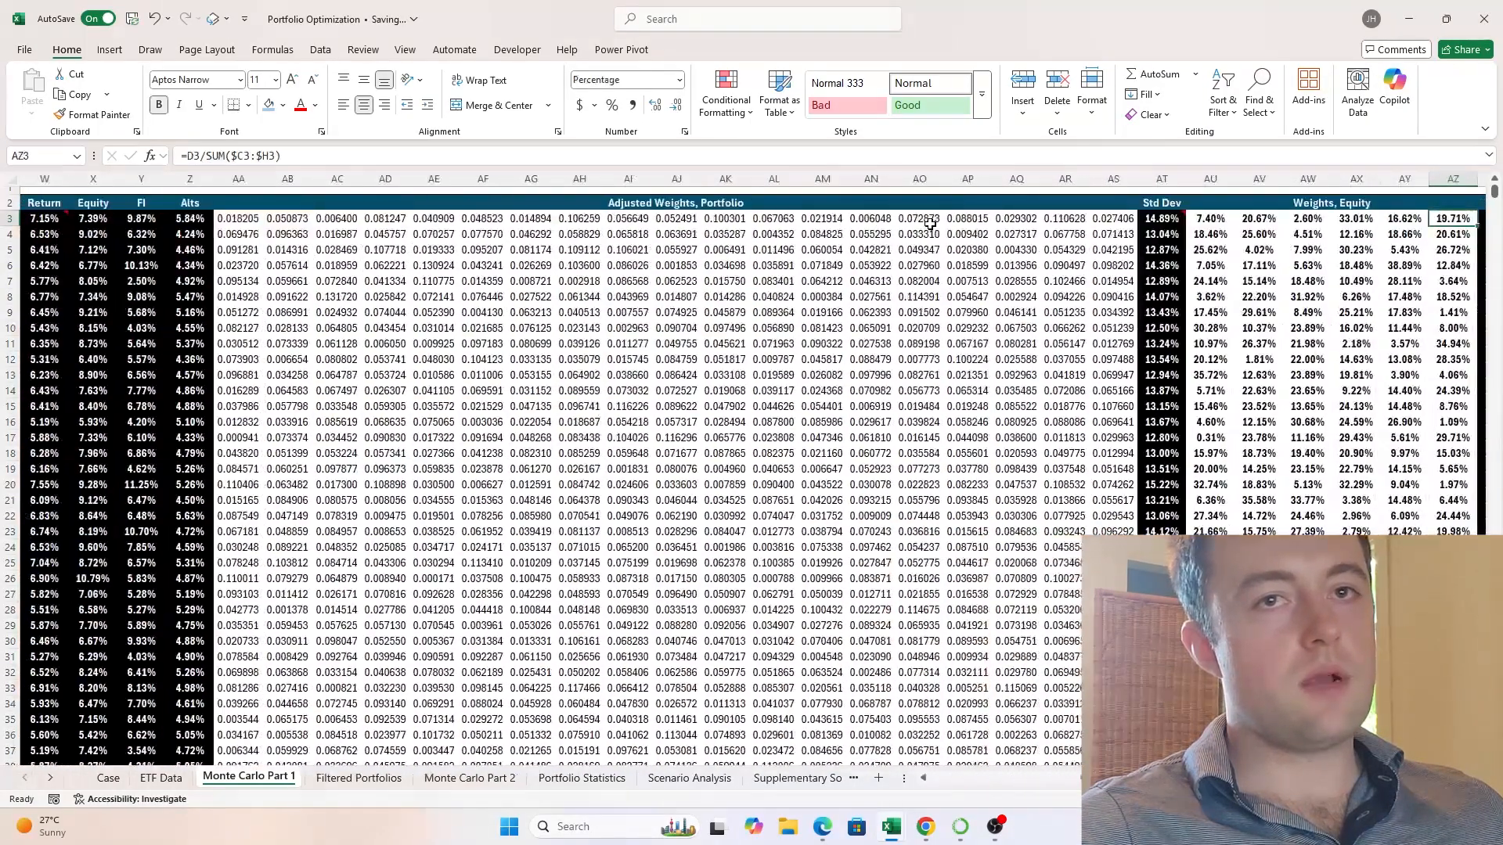
# - Check the Std Dev formula in AT3 against the neighbouring equity and adjusted portfolio weights
pyautogui.press('Left')
pyautogui.press('Left')
pyautogui.press('Left')
pyautogui.press('Left')
pyautogui.press('Left')
pyautogui.press('Left')
pyautogui.press('Left')
pyautogui.press('Left')
pyautogui.press('Right')
pyautogui.press('Right')
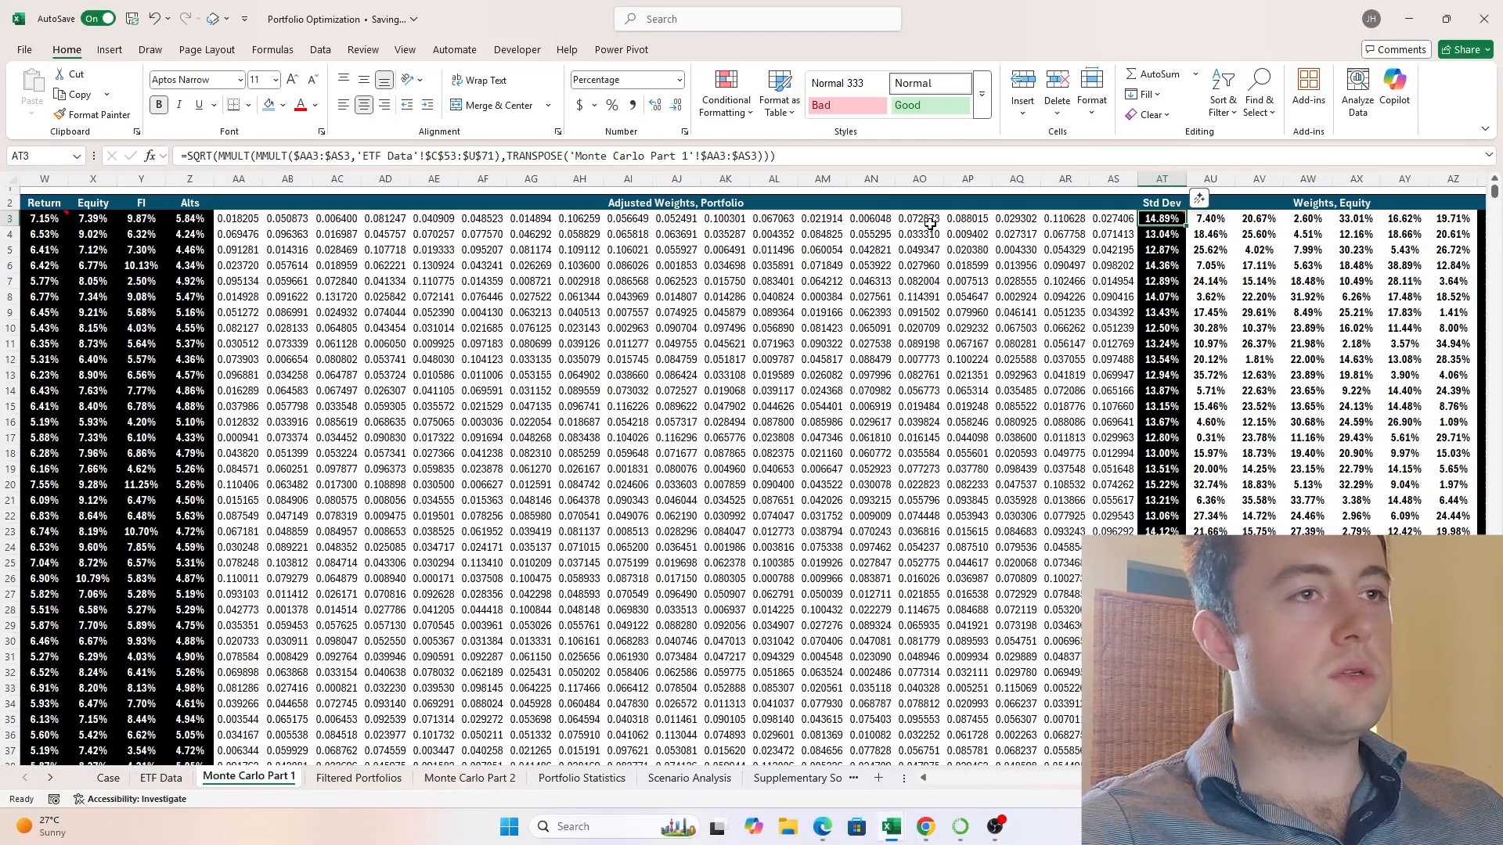
pyautogui.press('Left')
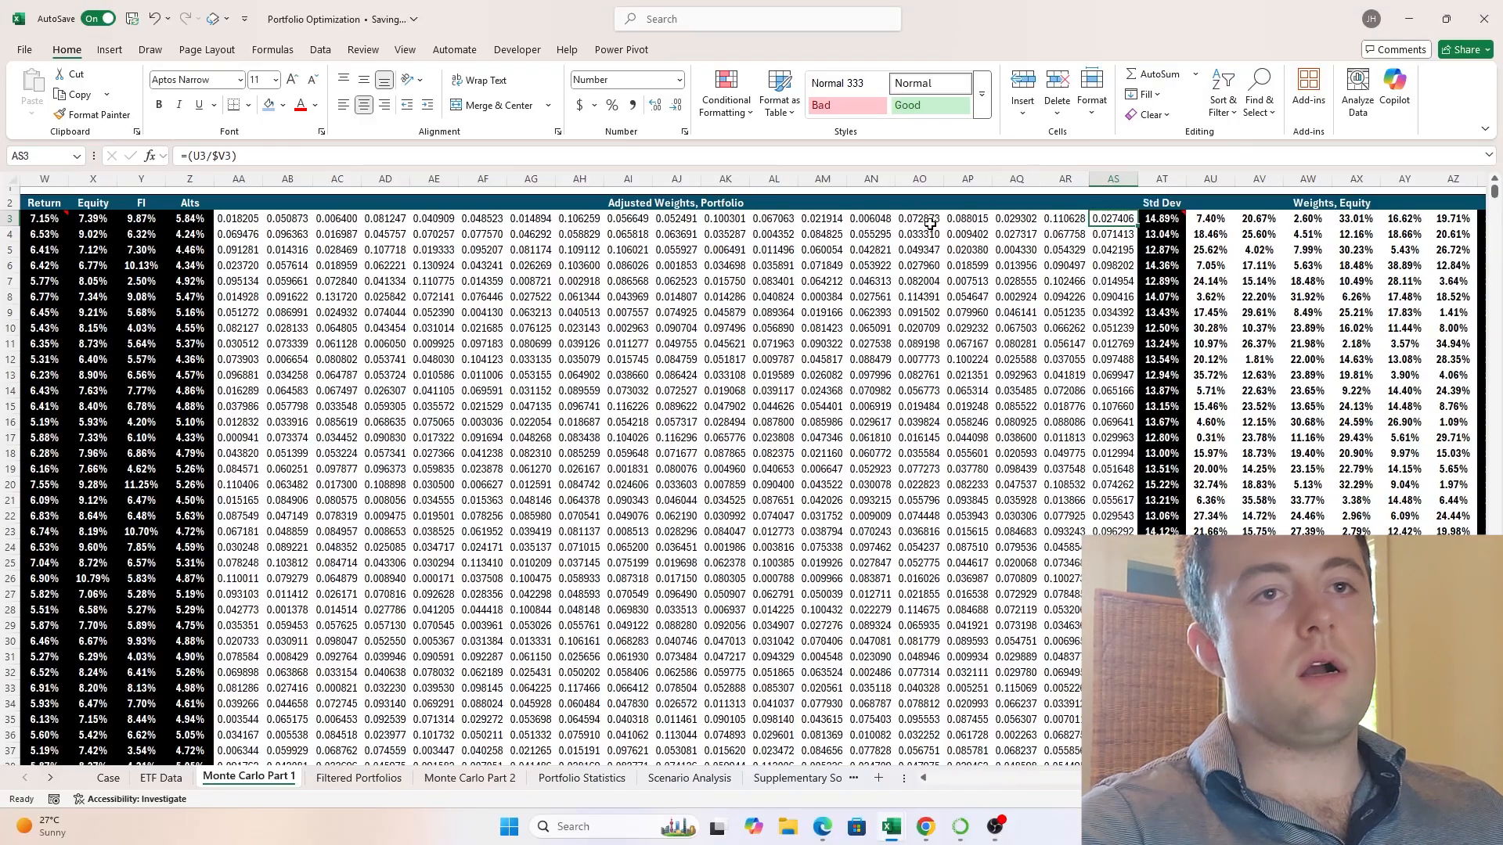
# - Look over the alternatives, fixed income, equity and adjusted portfolio weight columns of the simulation table
pyautogui.hotkey('ctrl', 'End')
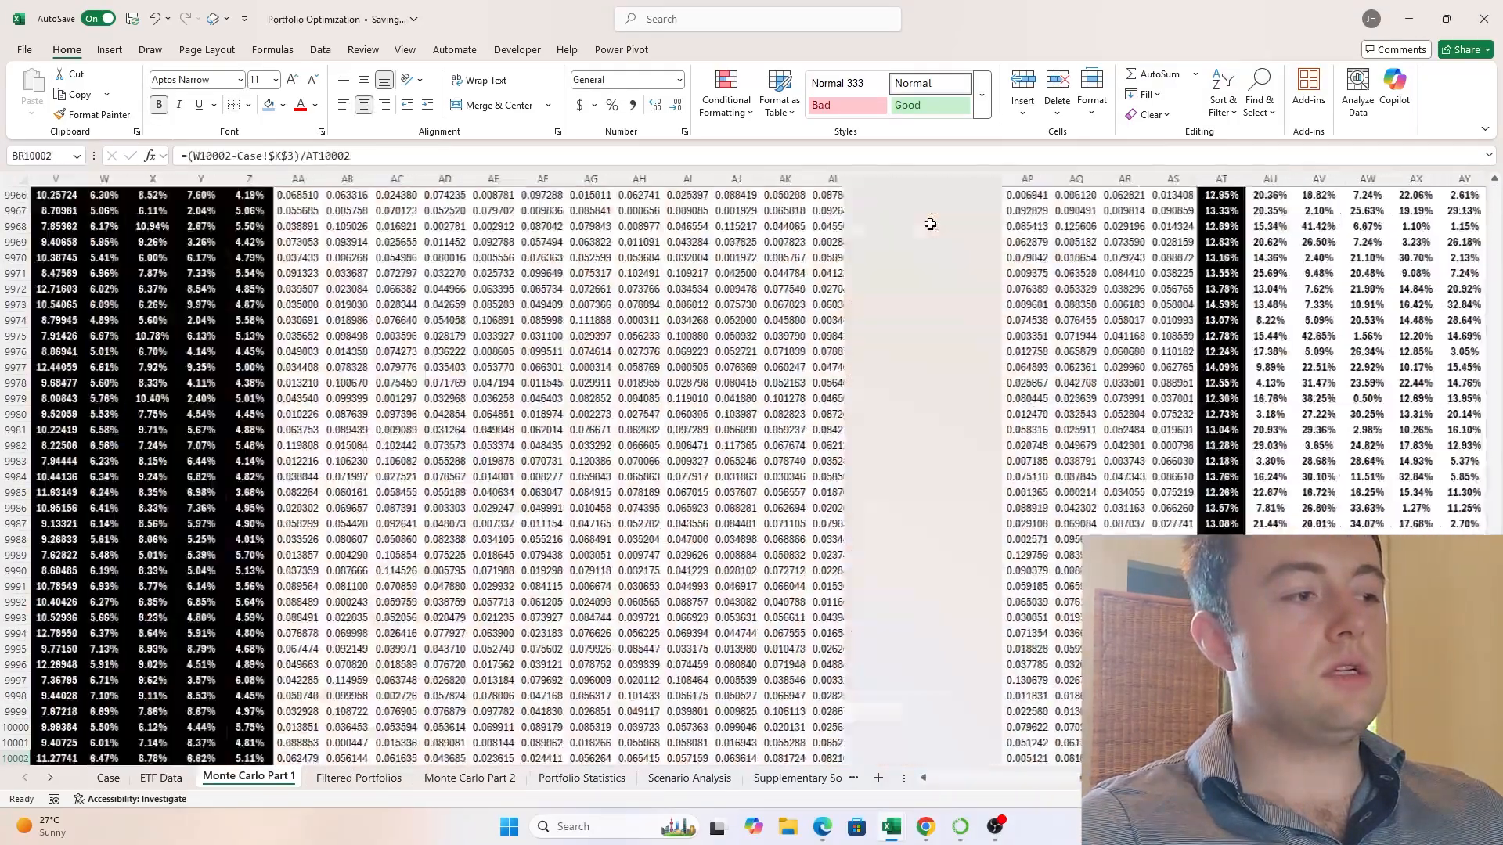
pyautogui.hotkey('ctrl', 'Up')
pyautogui.press('Left')
pyautogui.press('Left')
pyautogui.press('Left')
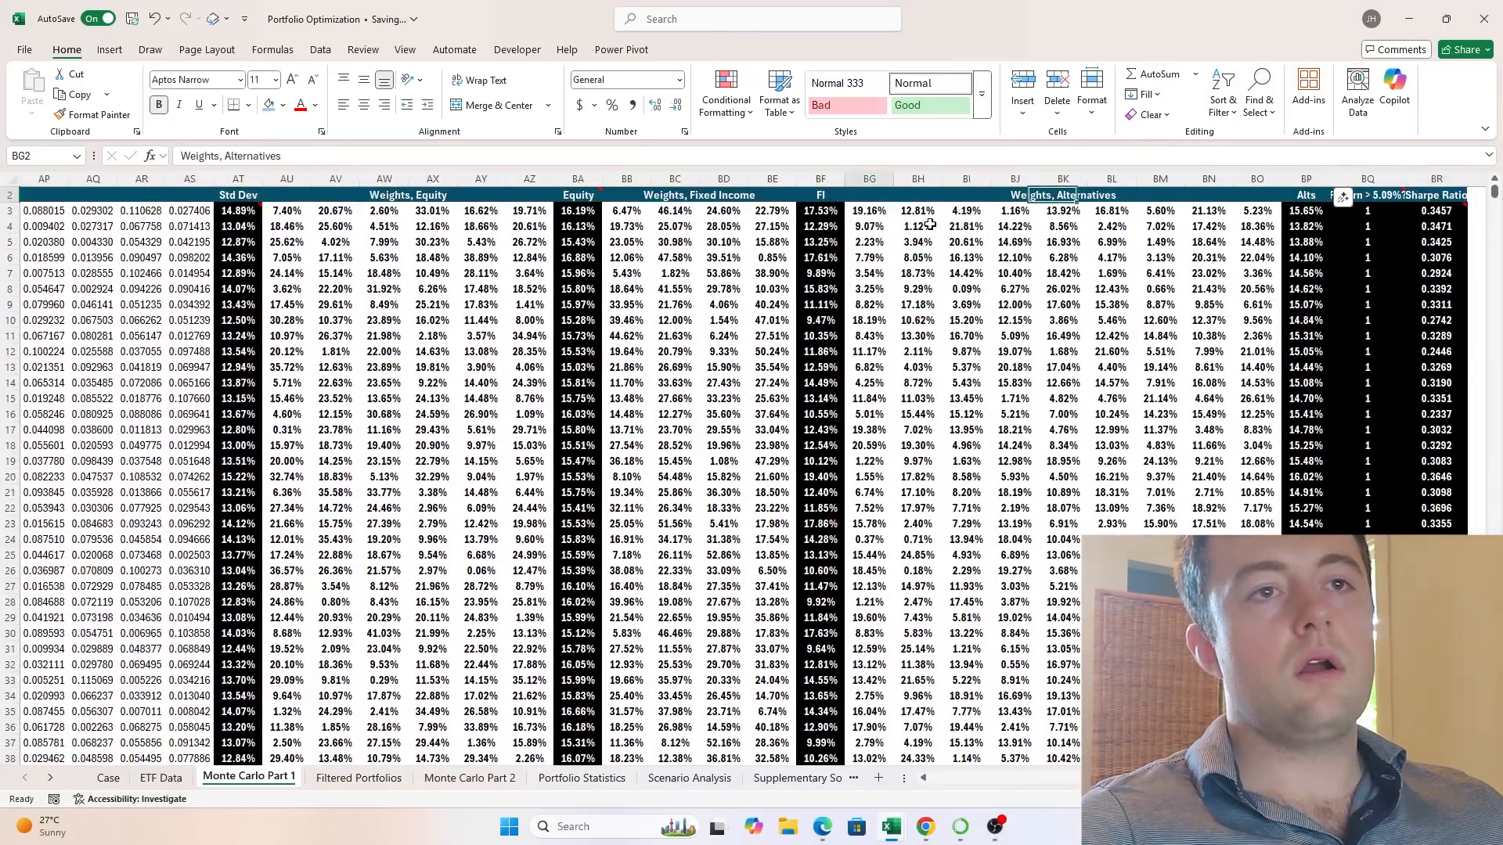
pyautogui.press('Left')
pyautogui.press('Left')
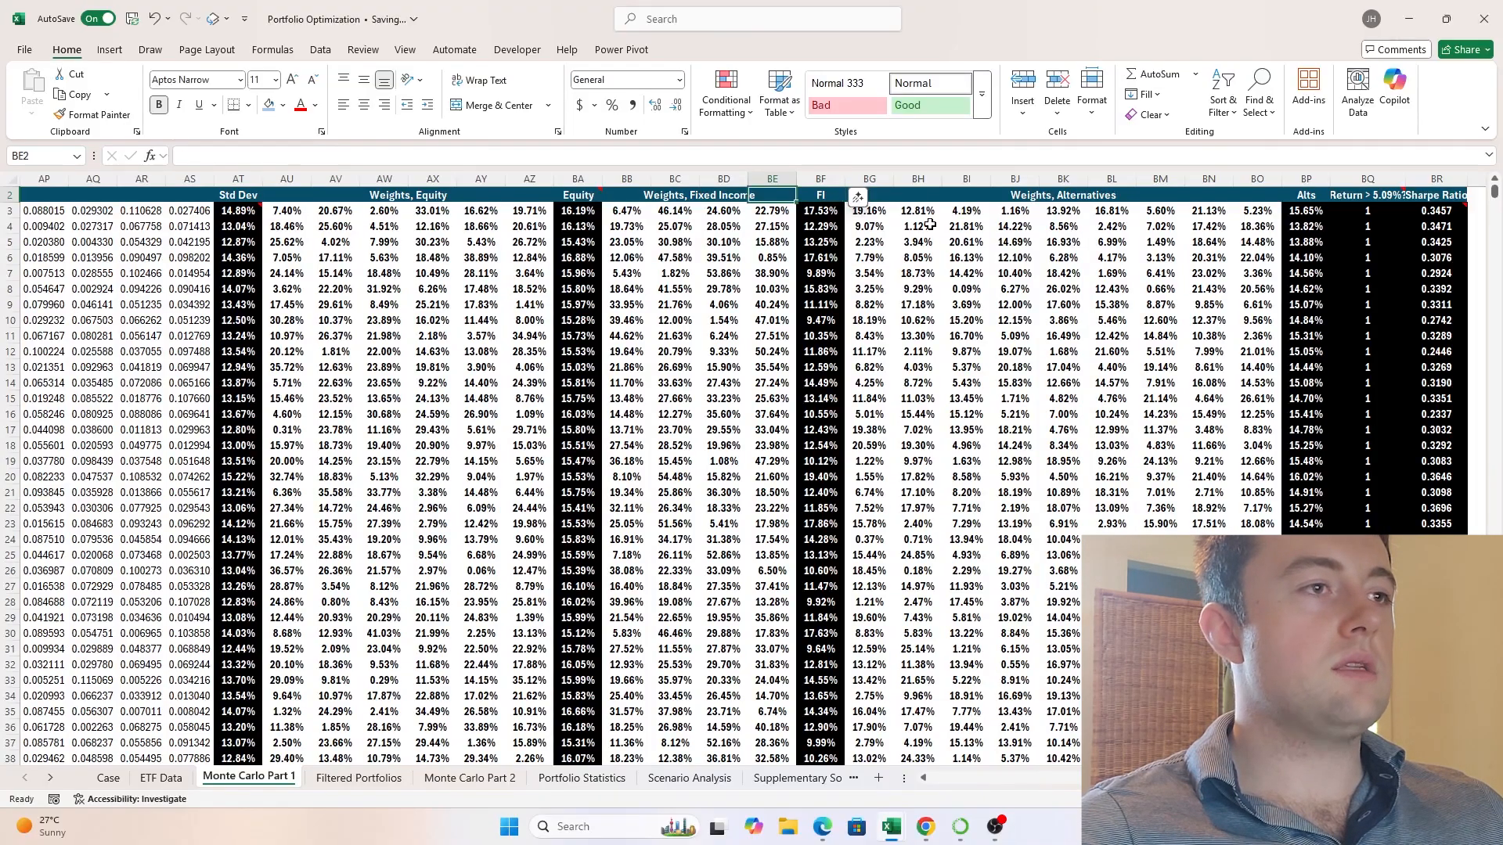
pyautogui.press('Left')
pyautogui.press('Left')
pyautogui.press('Left')
pyautogui.press('Left')
pyautogui.press('Left')
pyautogui.press('Left')
pyautogui.press('Left')
pyautogui.press('Left')
pyautogui.press('Left')
pyautogui.press('Left')
pyautogui.press('Left')
pyautogui.press('Left')
pyautogui.press('Left')
pyautogui.press('Left')
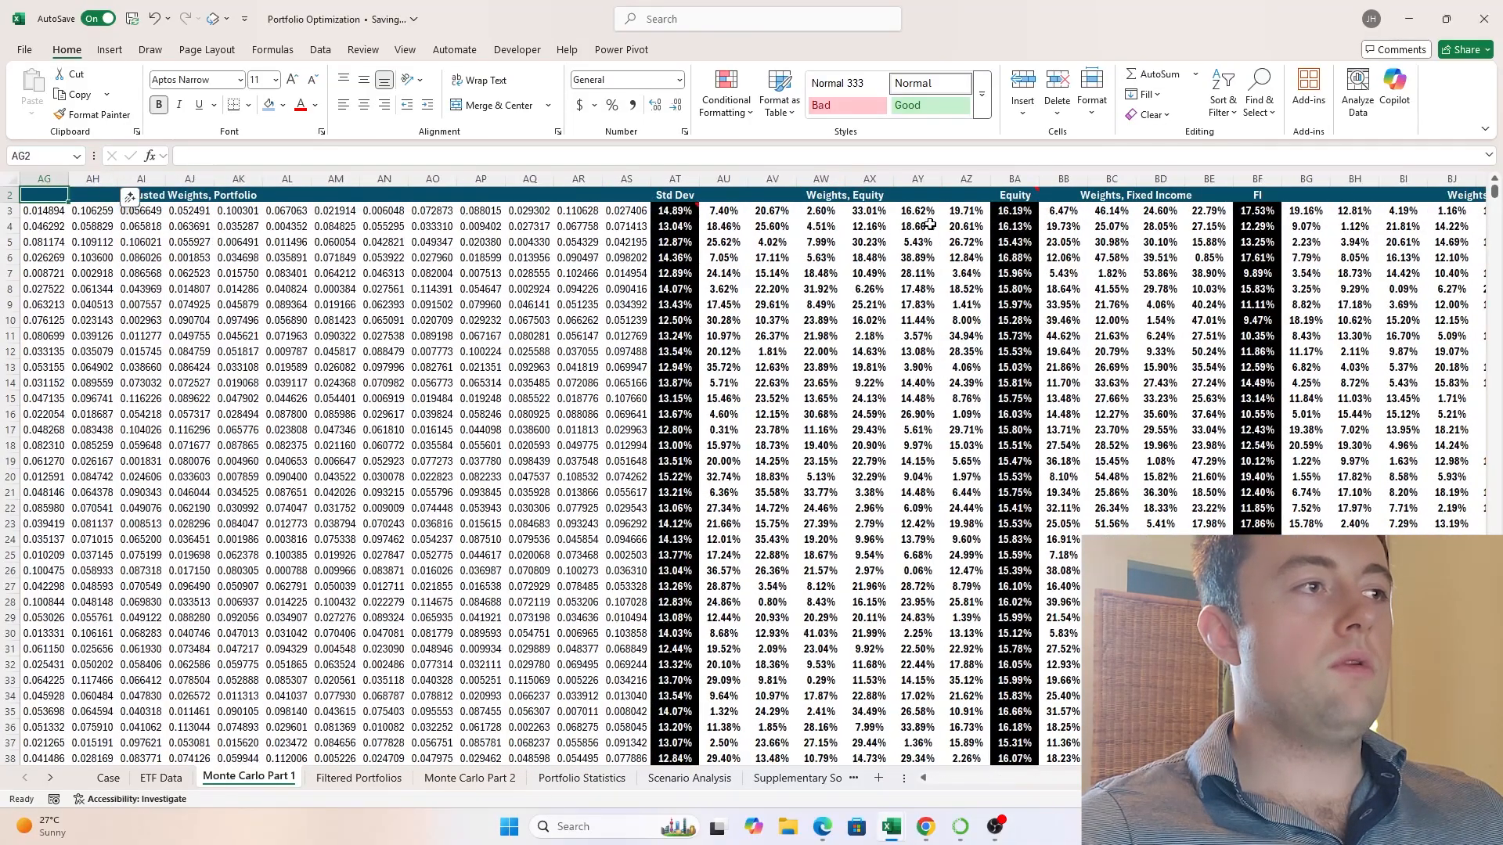
pyautogui.press('Left')
pyautogui.press('Left')
pyautogui.press('Left')
pyautogui.press('Left')
pyautogui.press('Left')
pyautogui.press('Left')
pyautogui.press('Left')
pyautogui.press('Right')
pyautogui.press('Right')
pyautogui.press('Right')
pyautogui.press('Right')
pyautogui.press('Right')
pyautogui.press('Right')
pyautogui.press('Right')
pyautogui.press('Right')
pyautogui.press('Right')
pyautogui.press('Right')
pyautogui.press('Right')
pyautogui.press('Right')
pyautogui.press('Right')
pyautogui.press('Right')
pyautogui.press('Right')
pyautogui.press('Down')
pyautogui.press('Down')
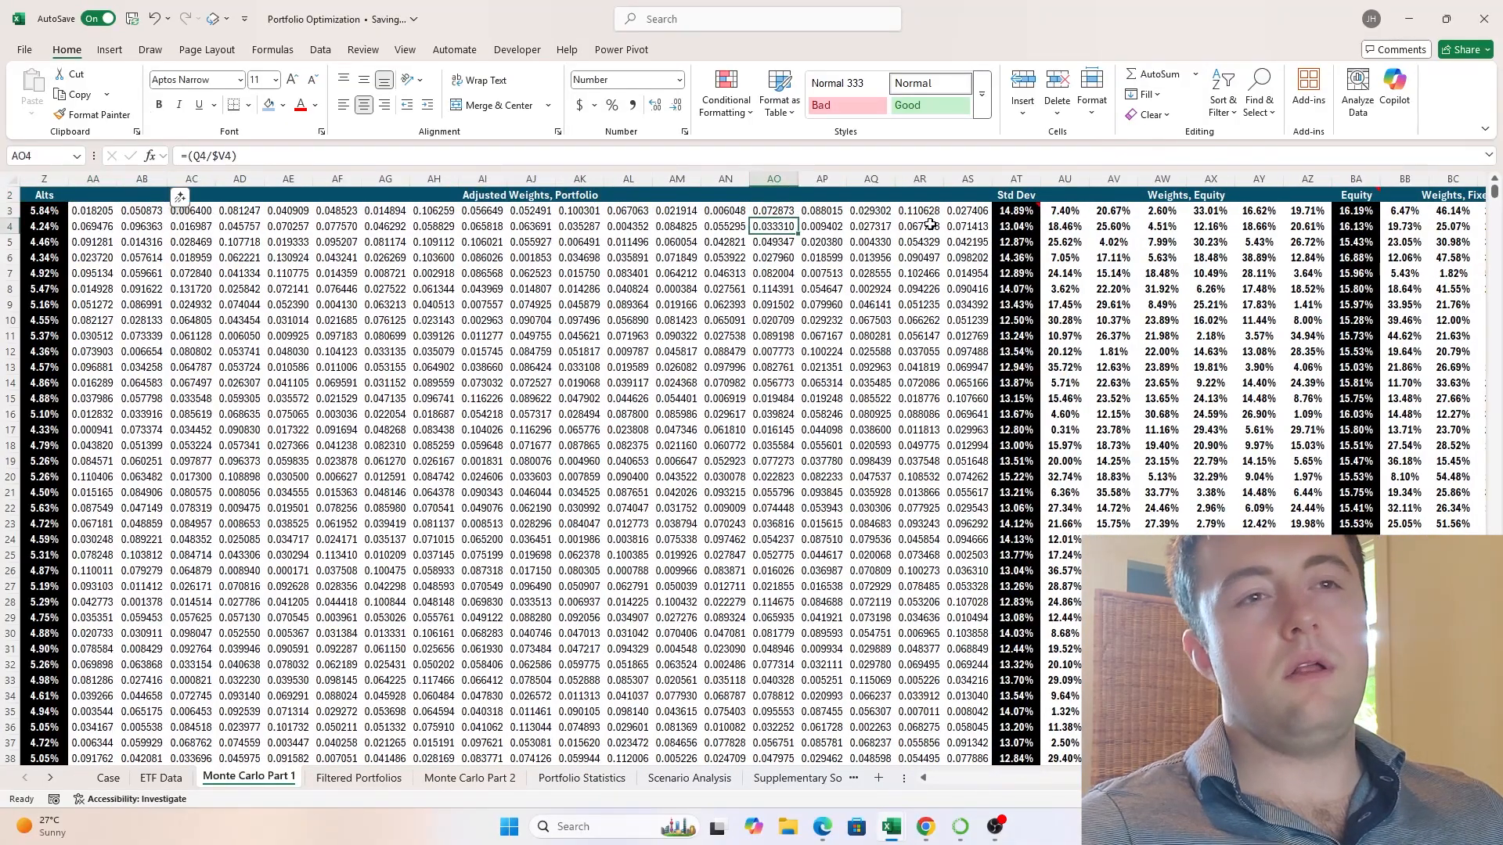
# - Inspect the weight and covariance matrix references inside the Std Dev formula in AT3 and leave the formula unmodified
pyautogui.press('Right')
pyautogui.press('Right')
pyautogui.press('Up')
pyautogui.press('Right')
pyautogui.press('Right')
pyautogui.press('Right')
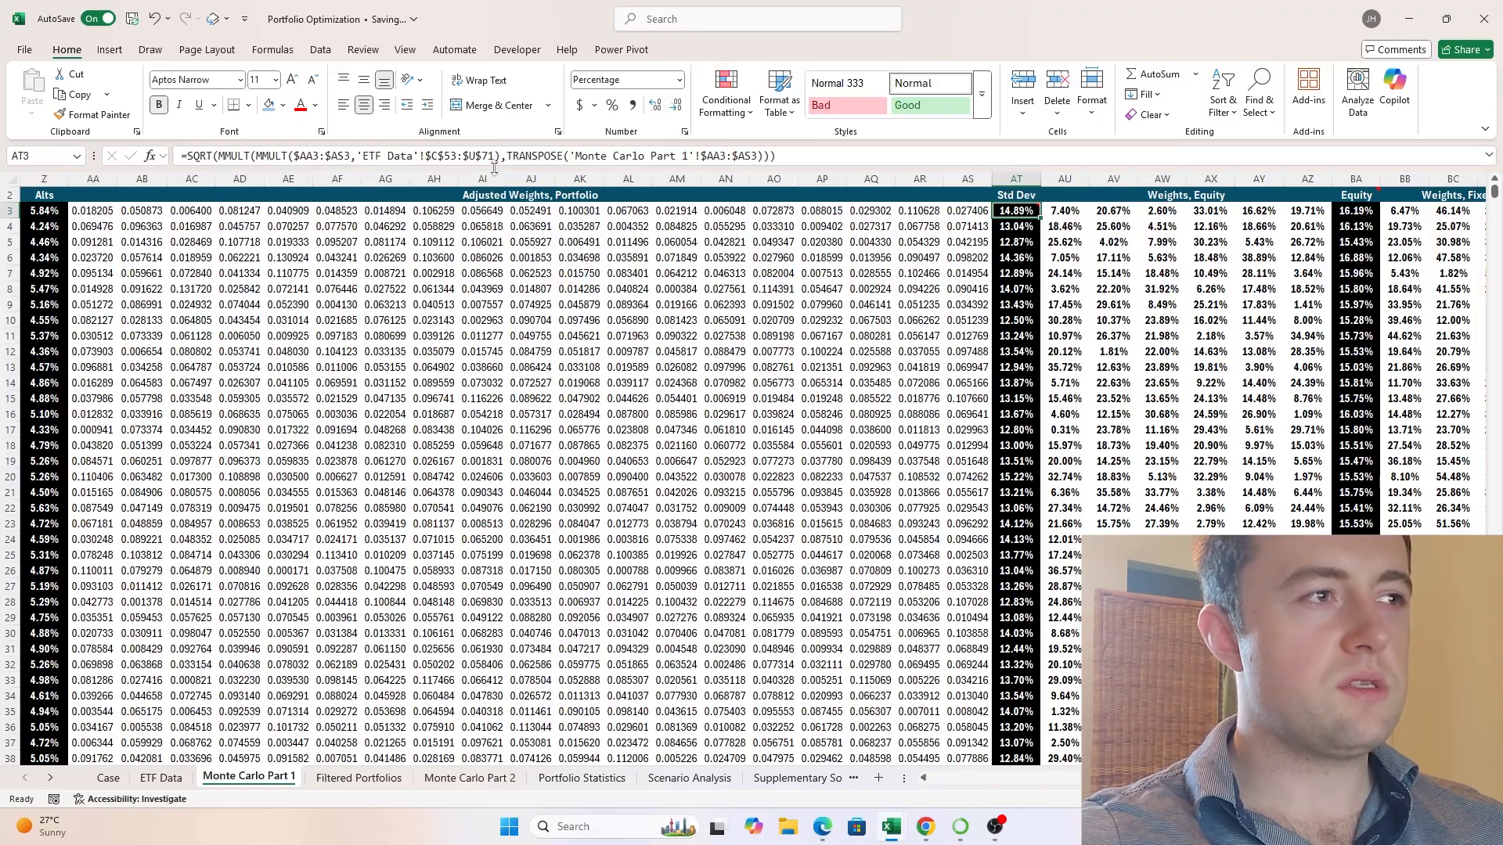
pyautogui.moveTo(495, 156); pyautogui.dragTo(386, 156)
pyautogui.click(321, 156)
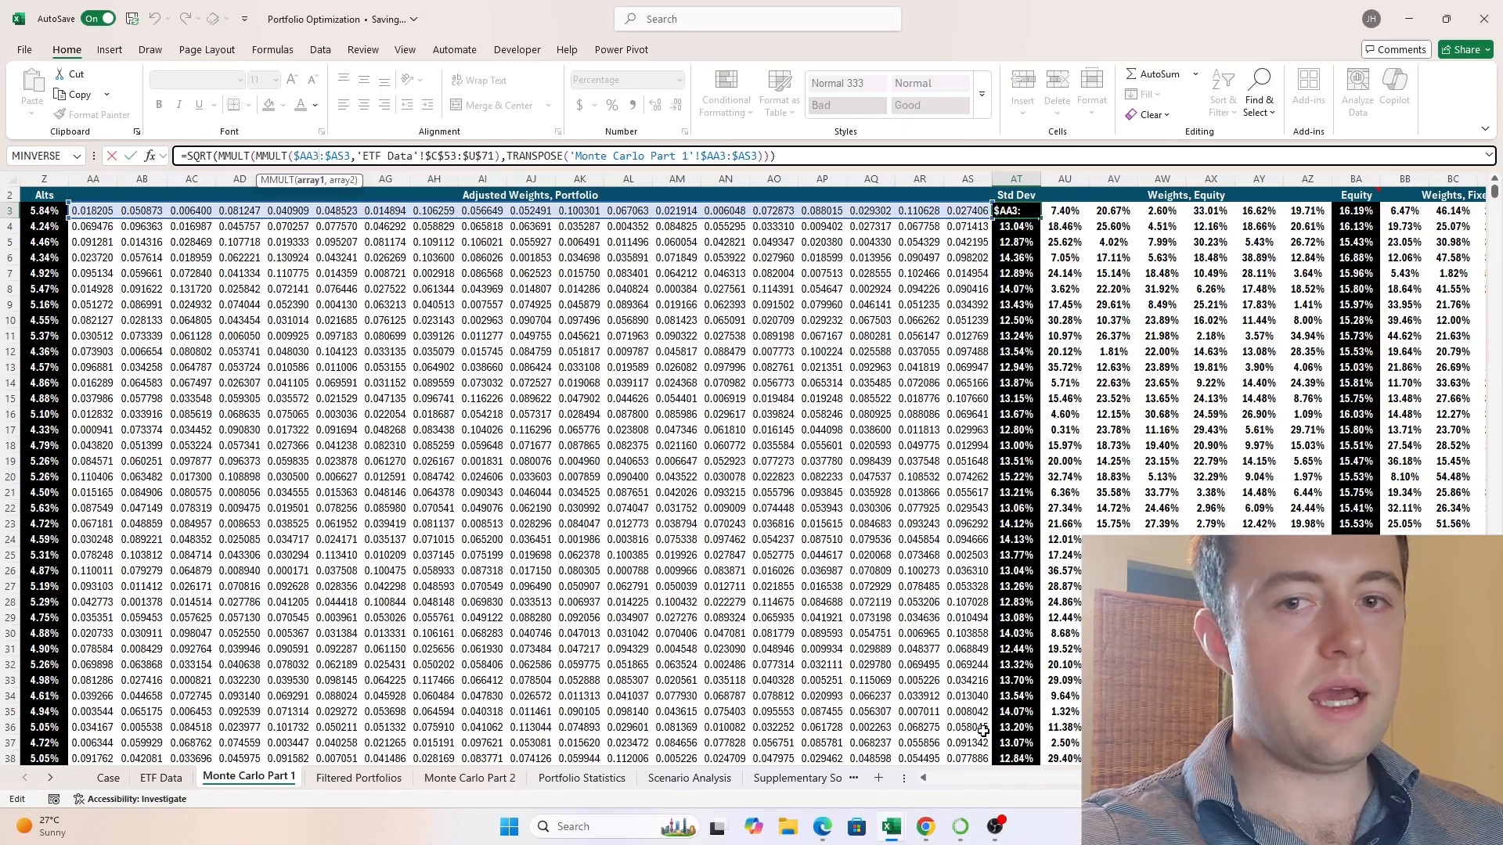
pyautogui.hotkey('ctrl', 'shift', 'Return')
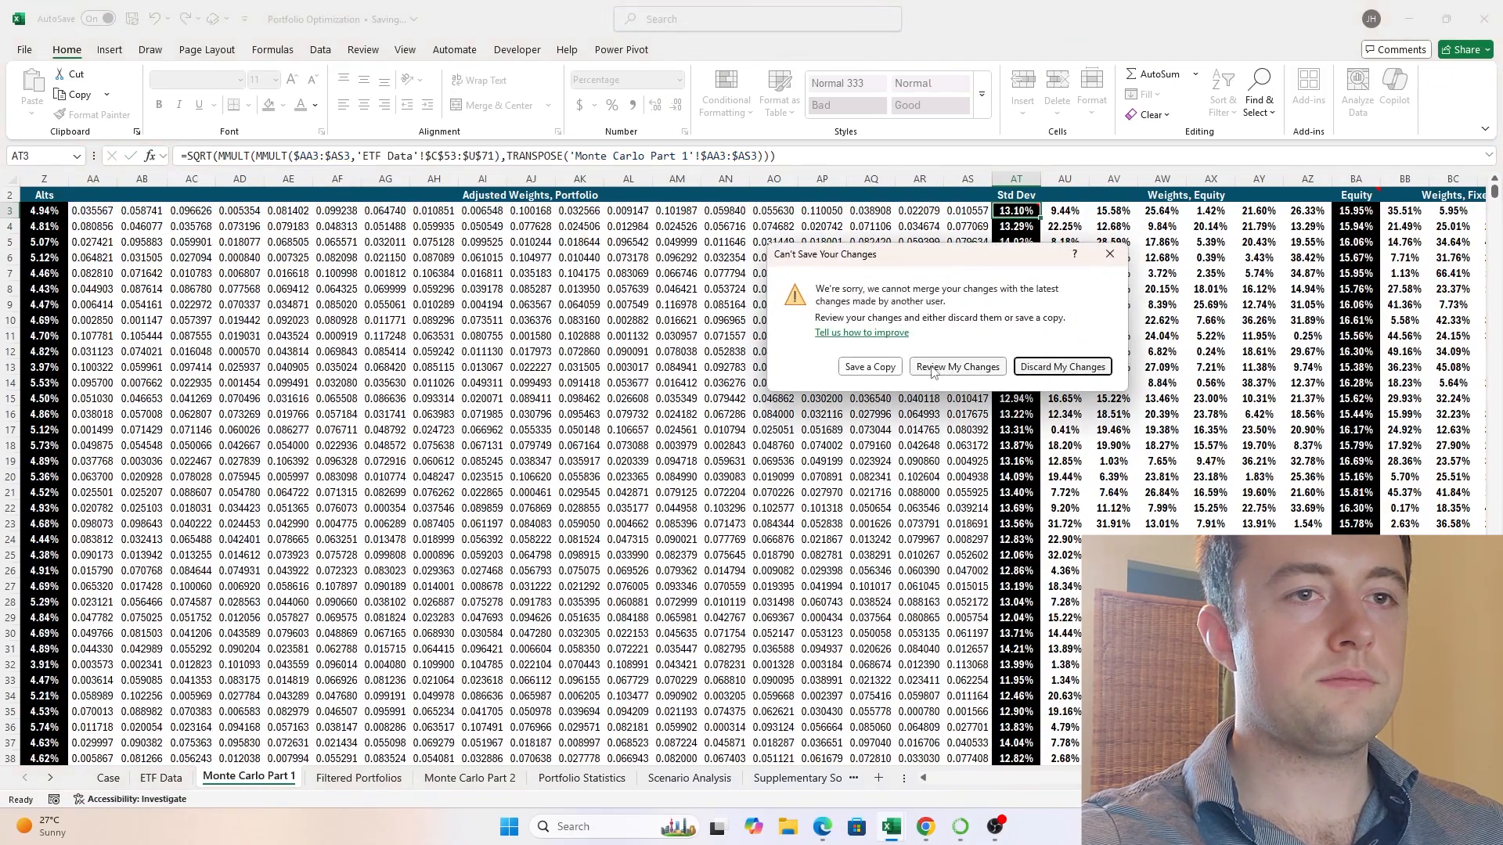
# - Discard the Portfolio Optimization workbook's unsaved changes and return to the standard deviation formula in C19 of Book1
pyautogui.click(1035, 366)
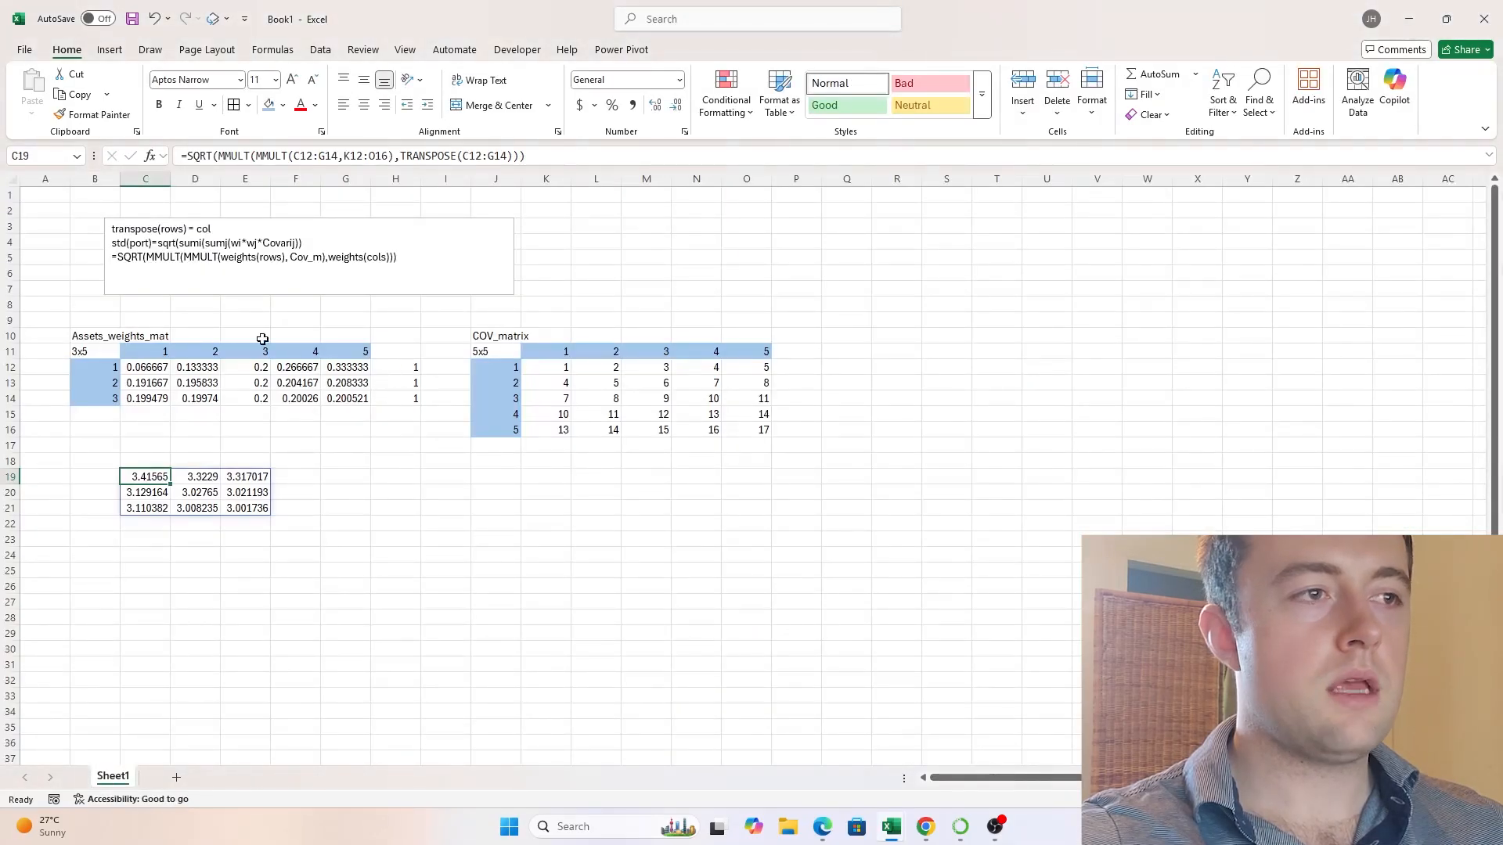
pyautogui.click(413, 474)
pyautogui.click(149, 482)
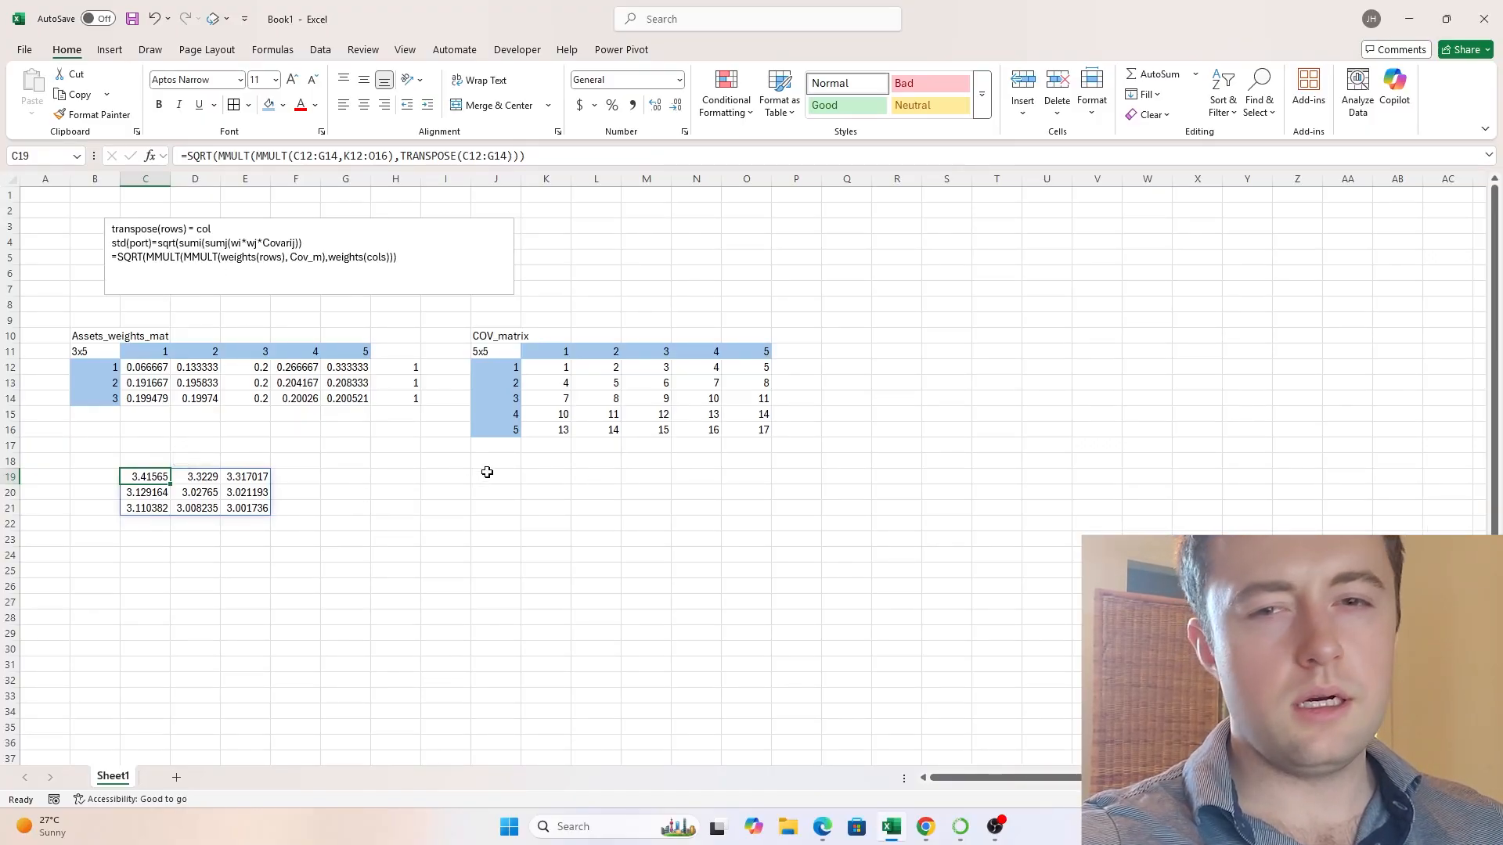
pyautogui.click(488, 291)
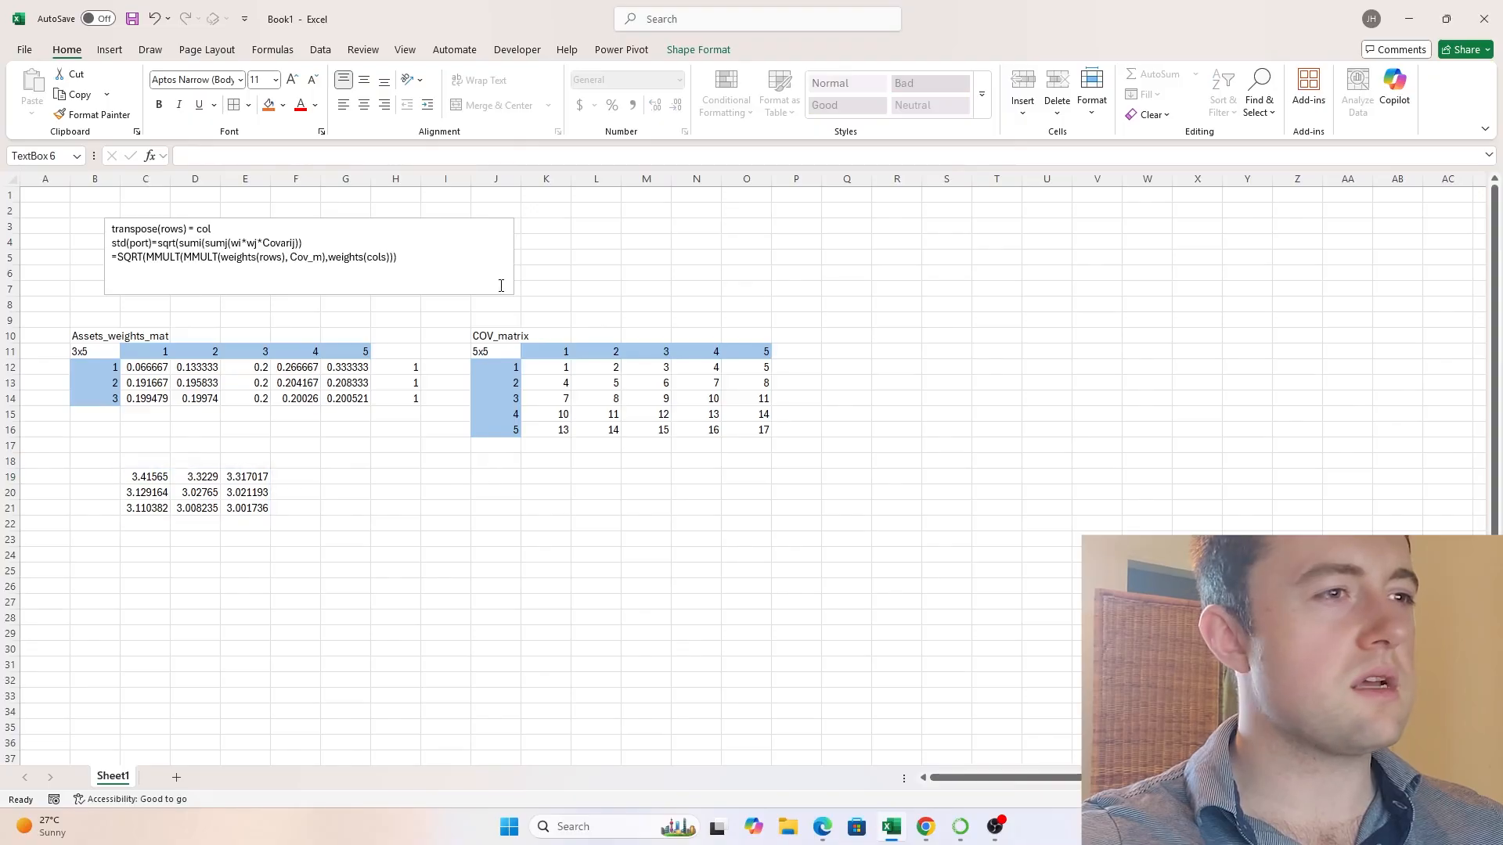
pyautogui.click(687, 274)
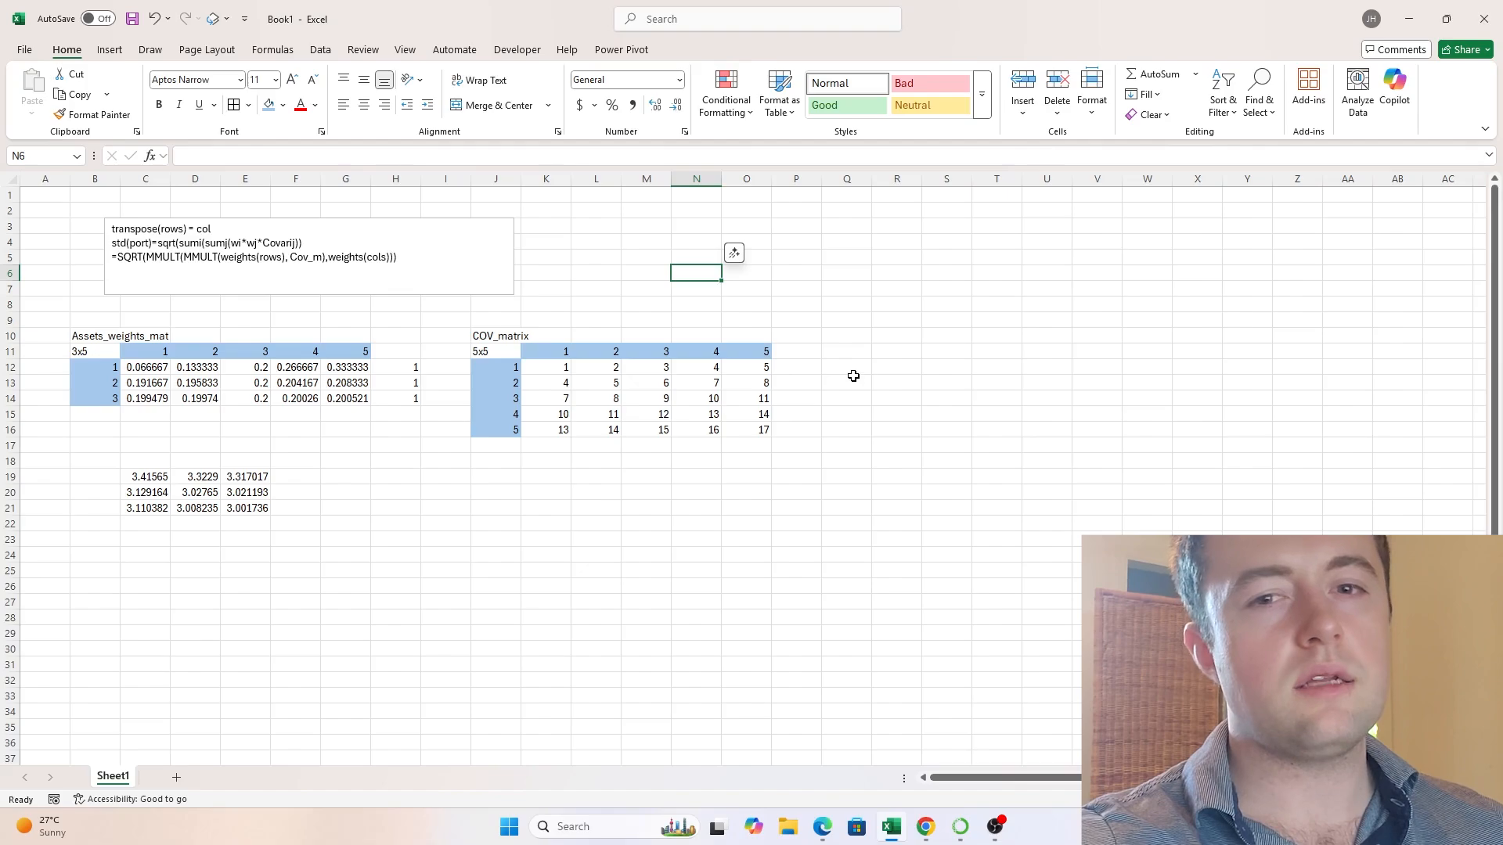
pyautogui.click(850, 353)
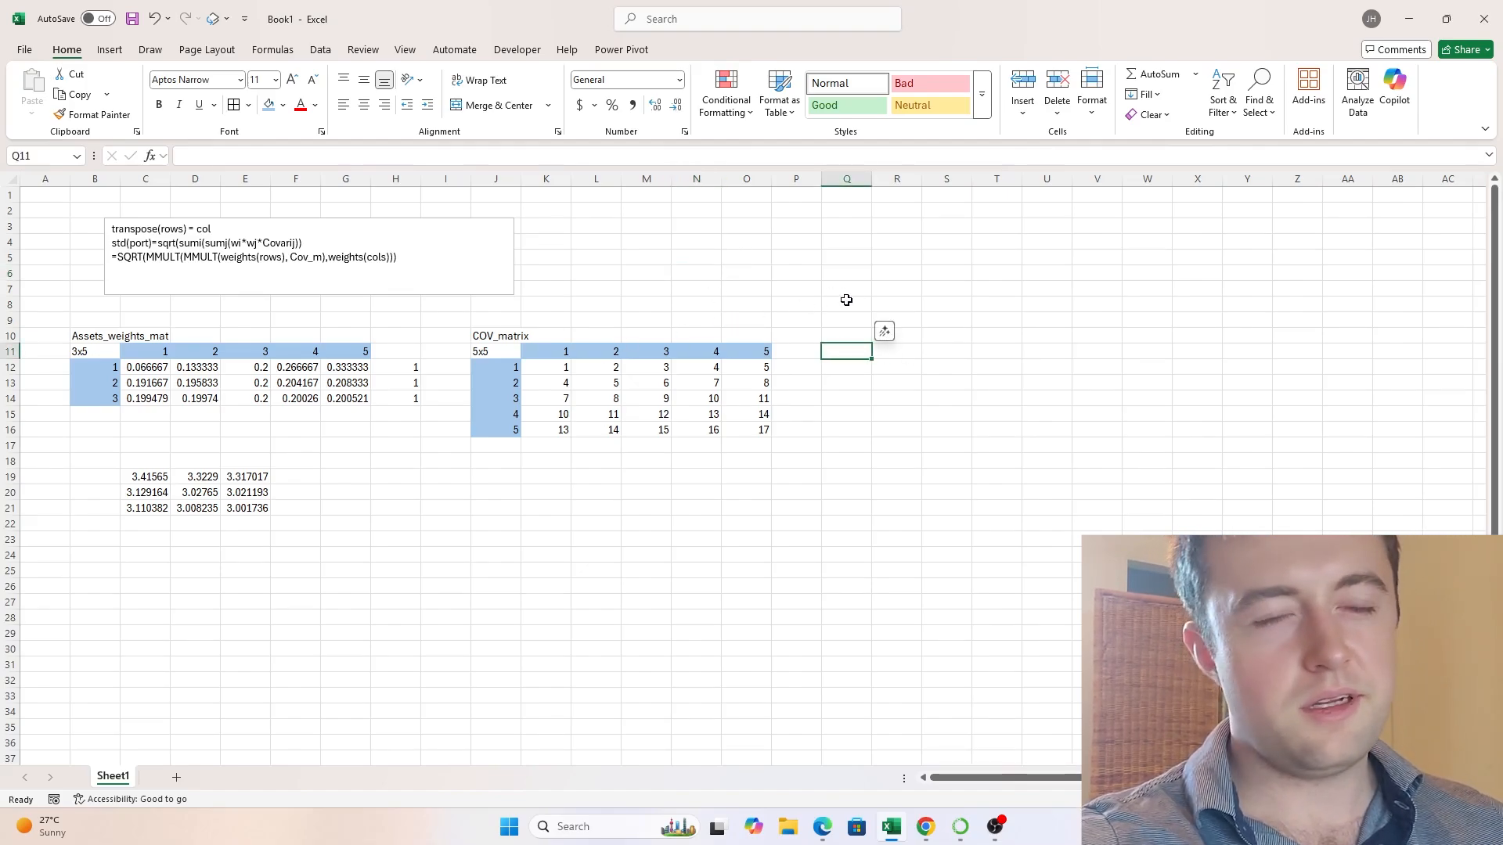
# - Review the standard deviation results in C19:E21 together with the nested formula behind them
pyautogui.moveTo(149, 476); pyautogui.dragTo(267, 510)
pyautogui.click(377, 492)
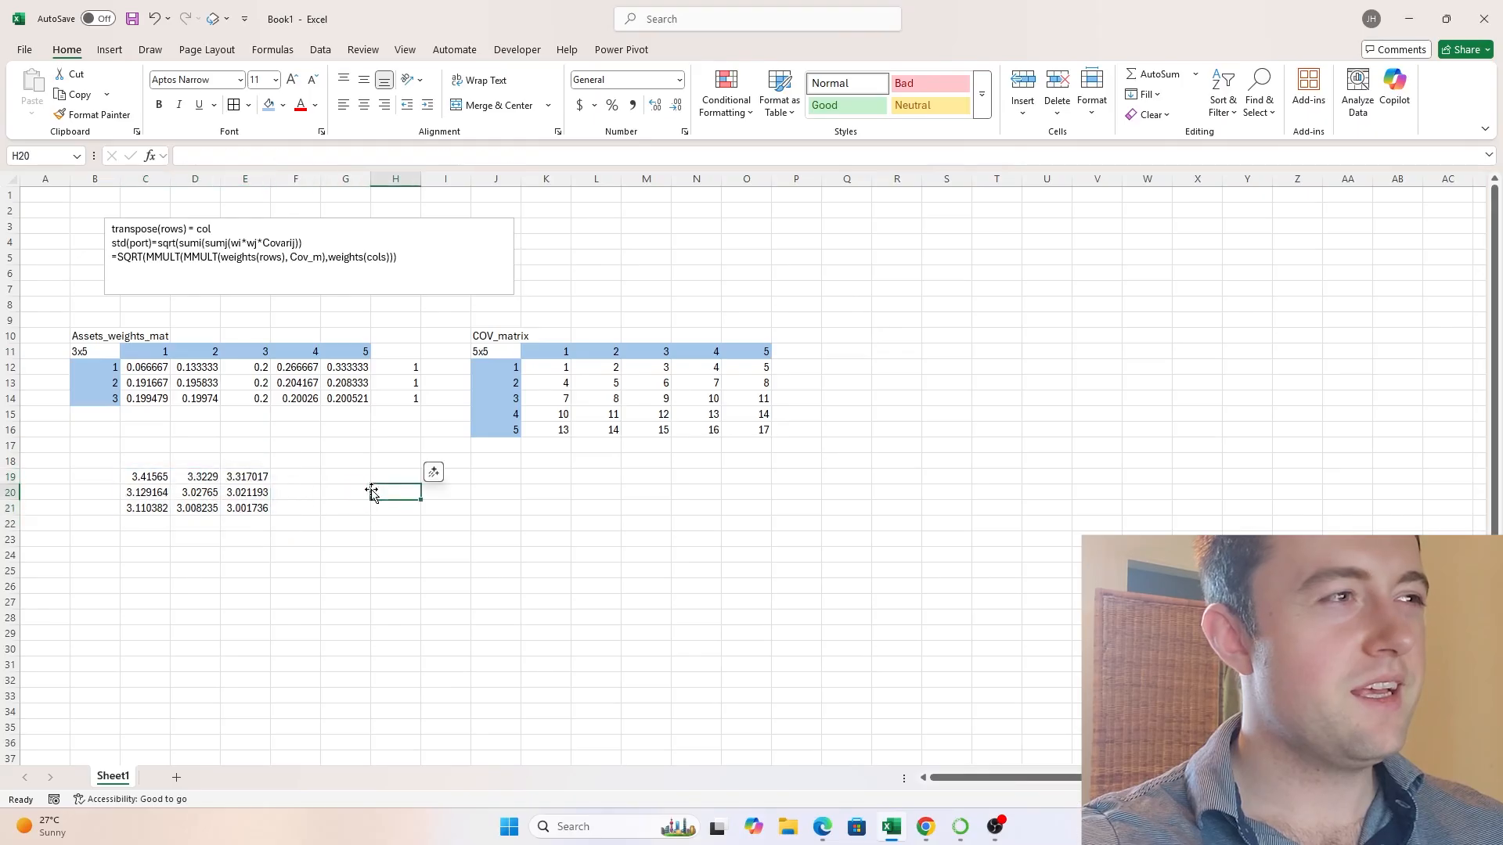
pyautogui.moveTo(145, 477); pyautogui.dragTo(258, 510)
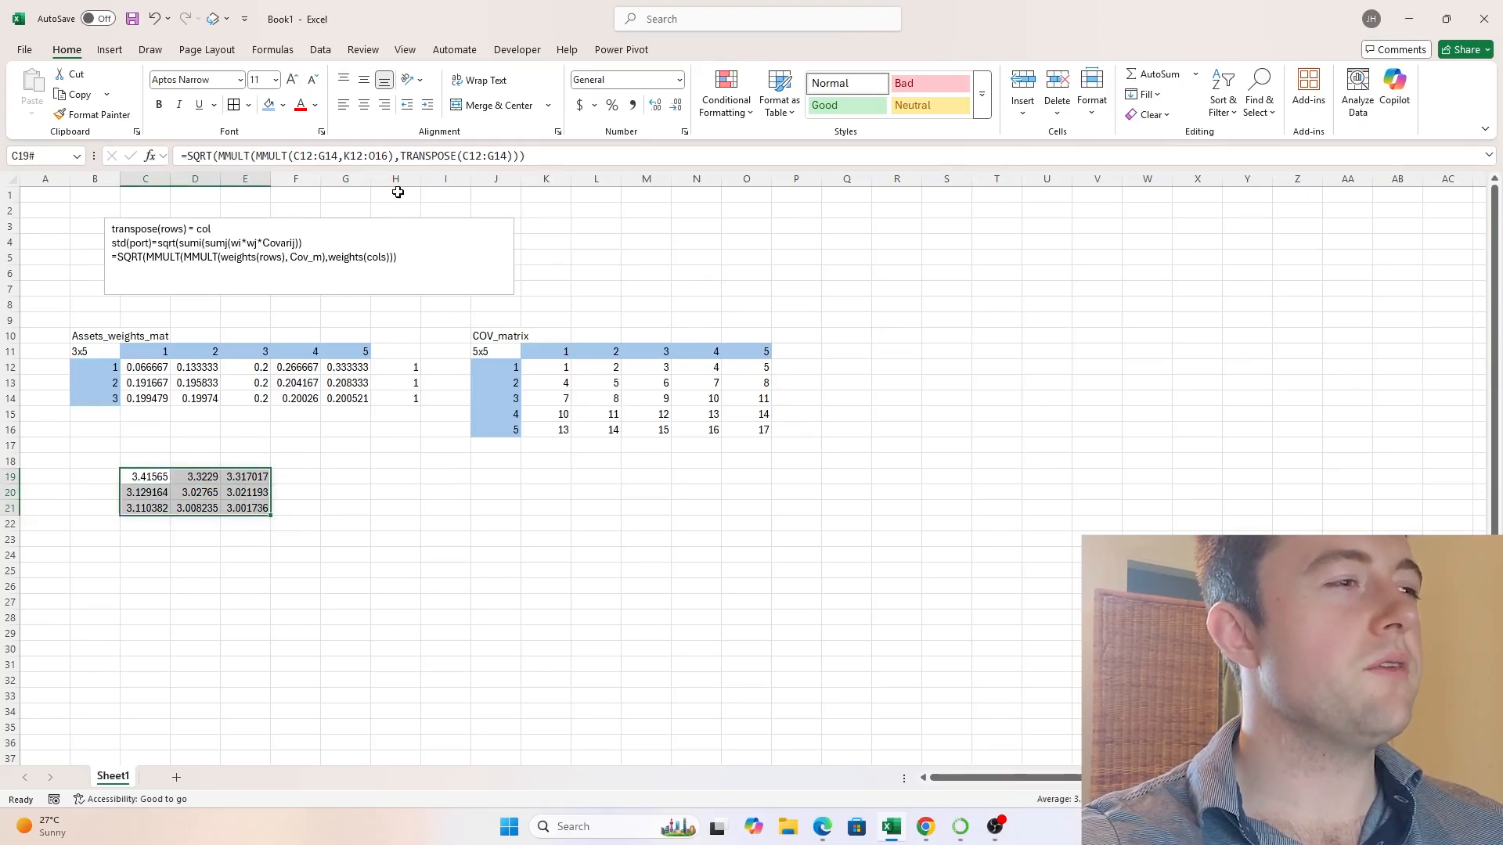
pyautogui.moveTo(547, 156); pyautogui.dragTo(163, 162)
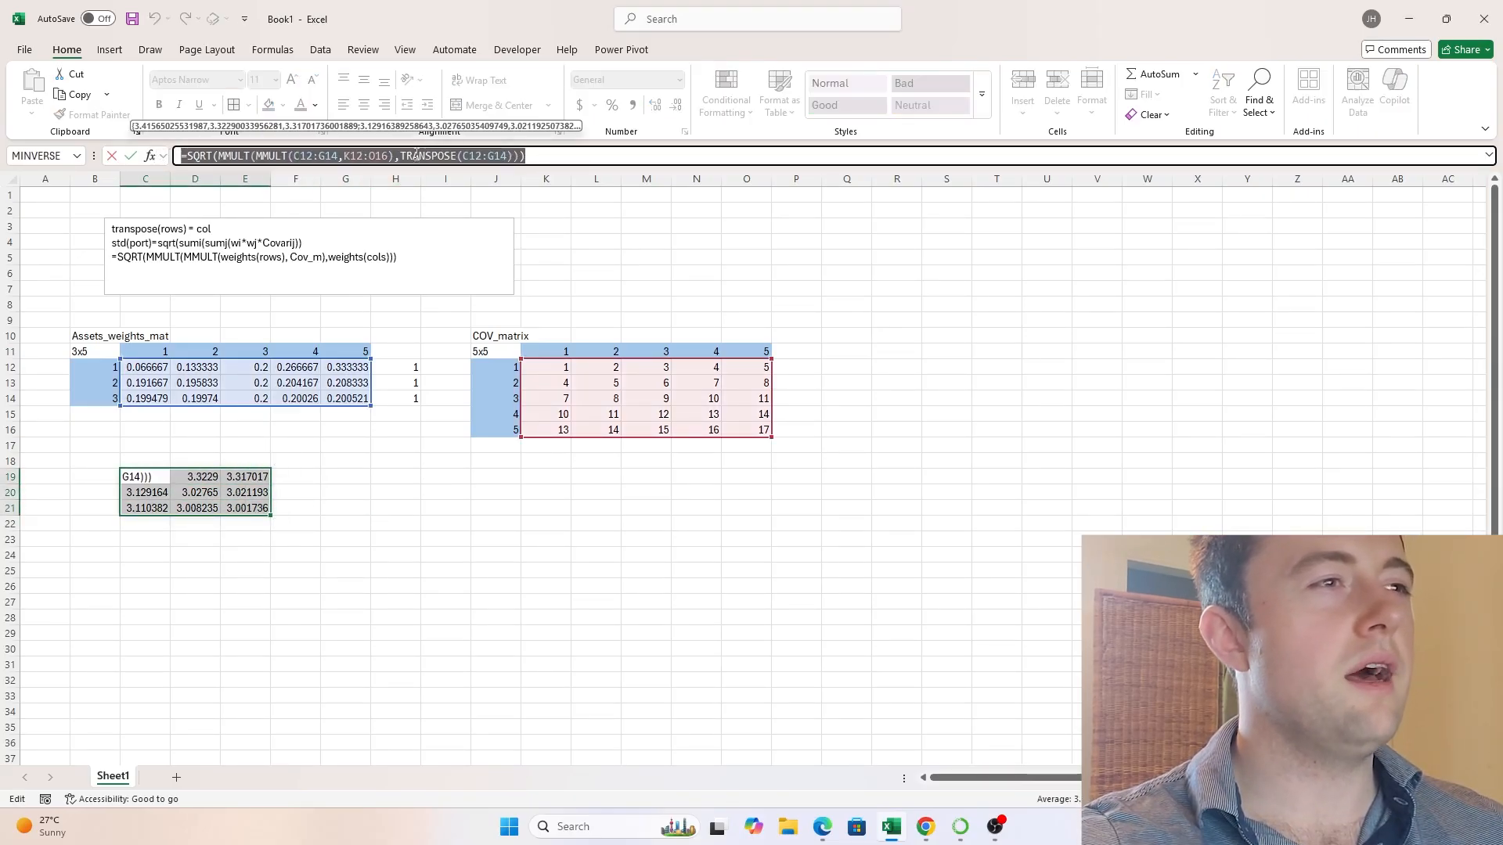
pyautogui.write('=')
pyautogui.click(397, 479)
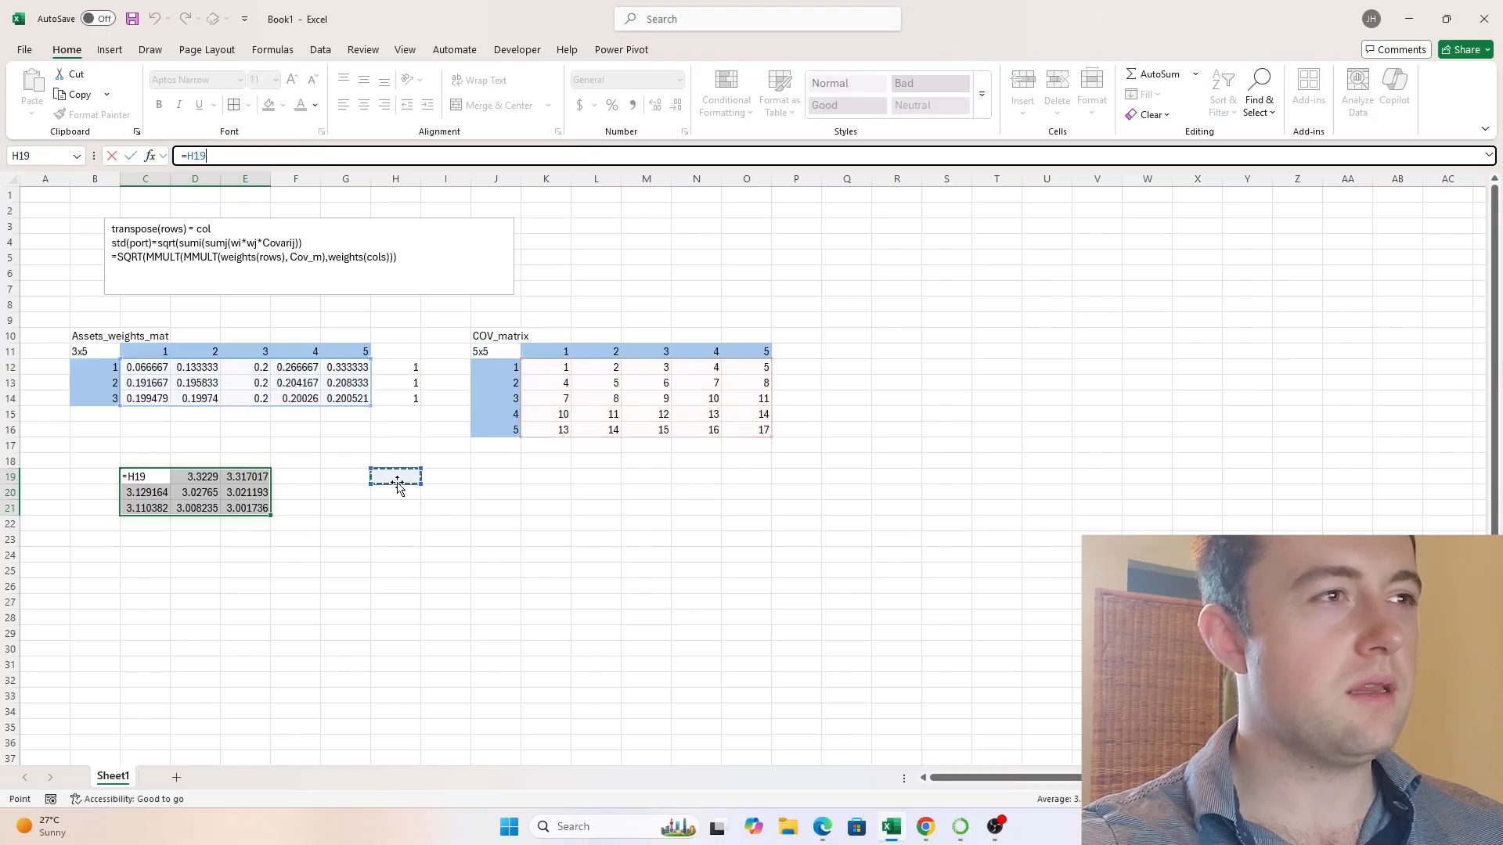
pyautogui.click(466, 495)
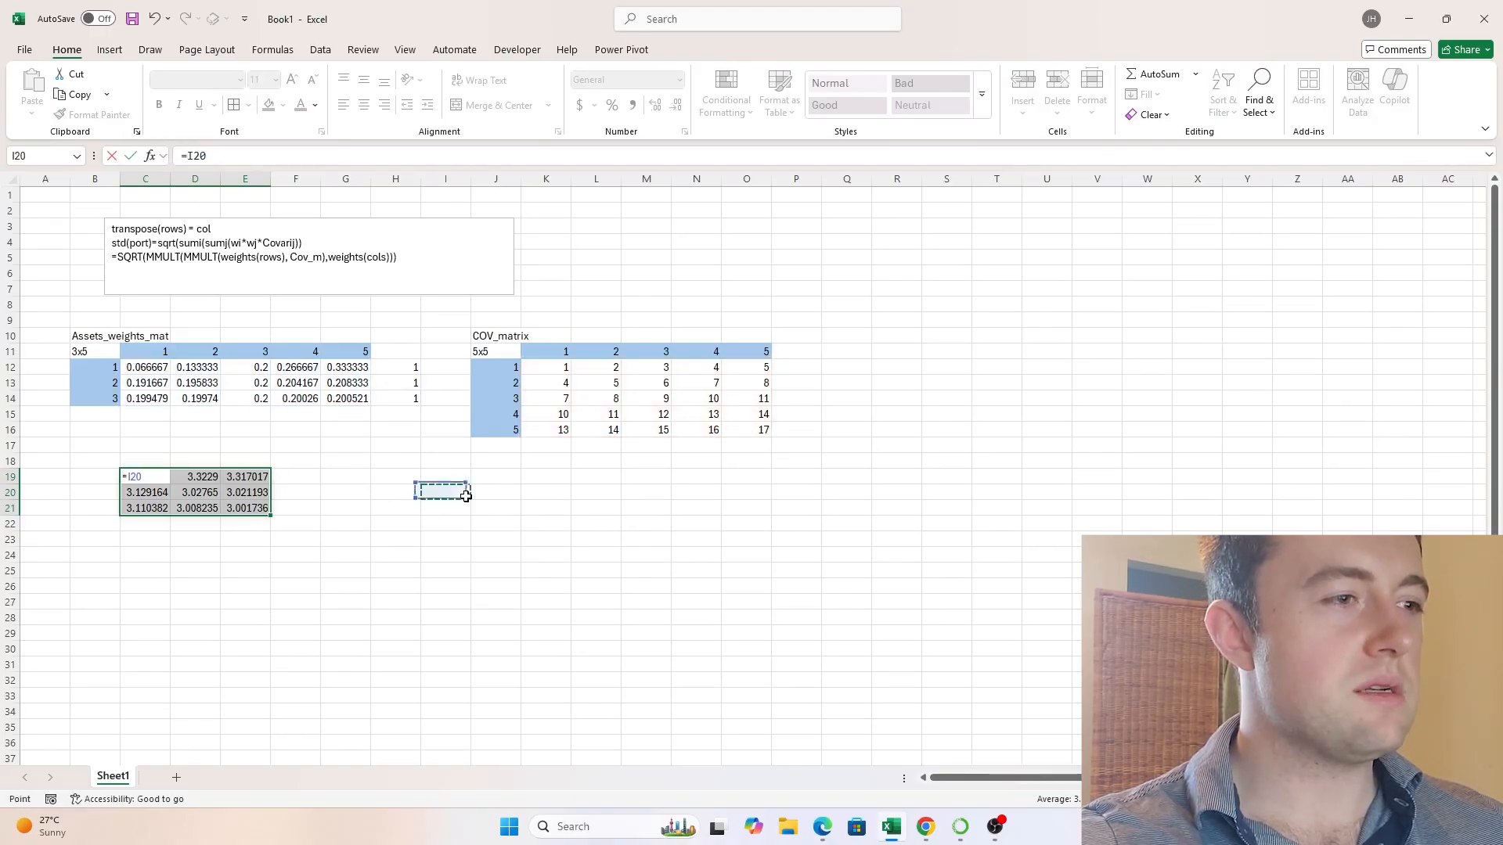
pyautogui.press('Escape')
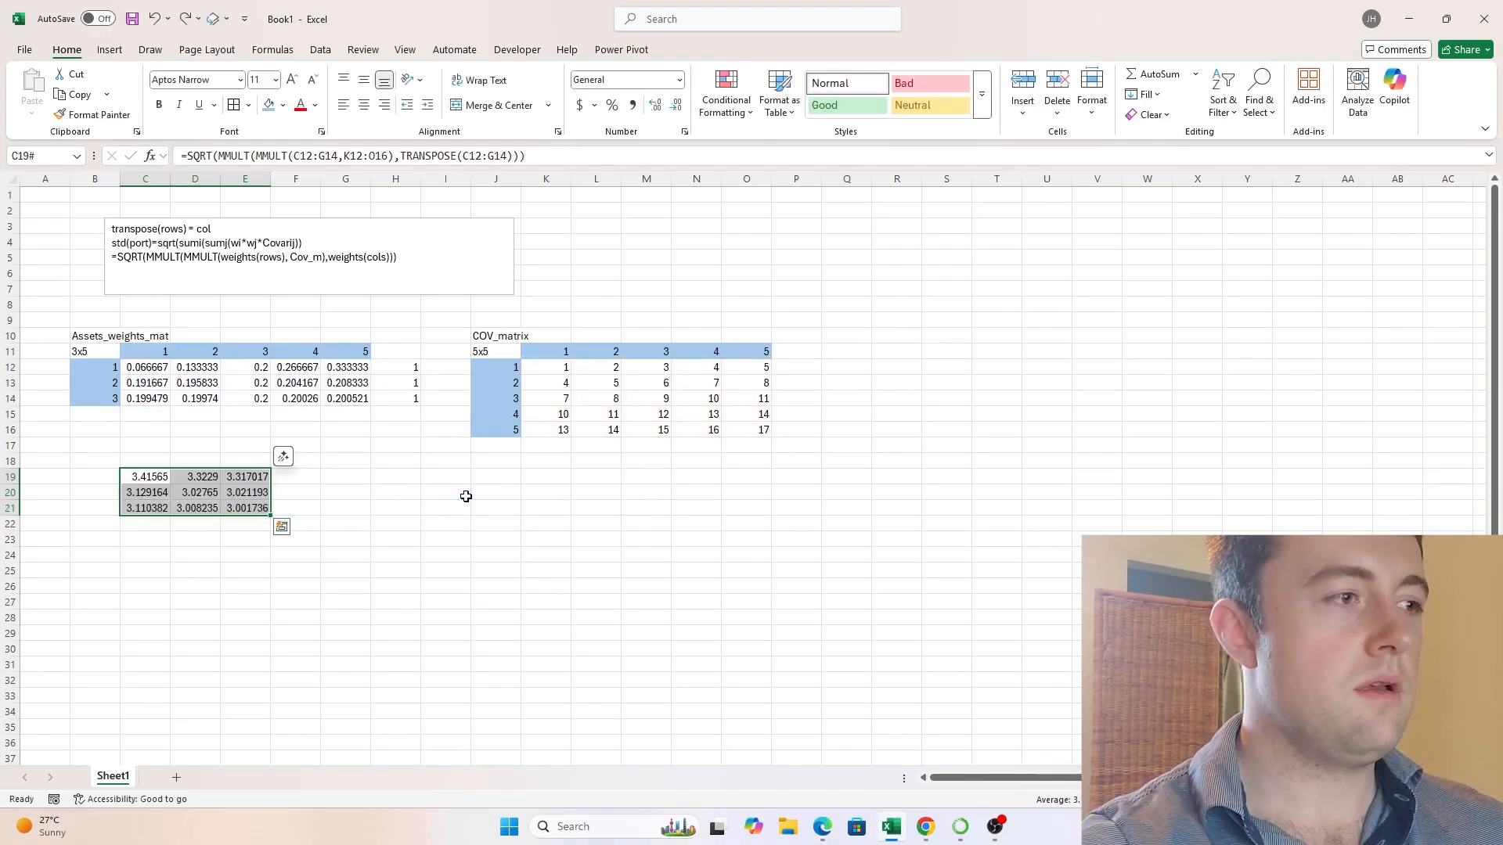